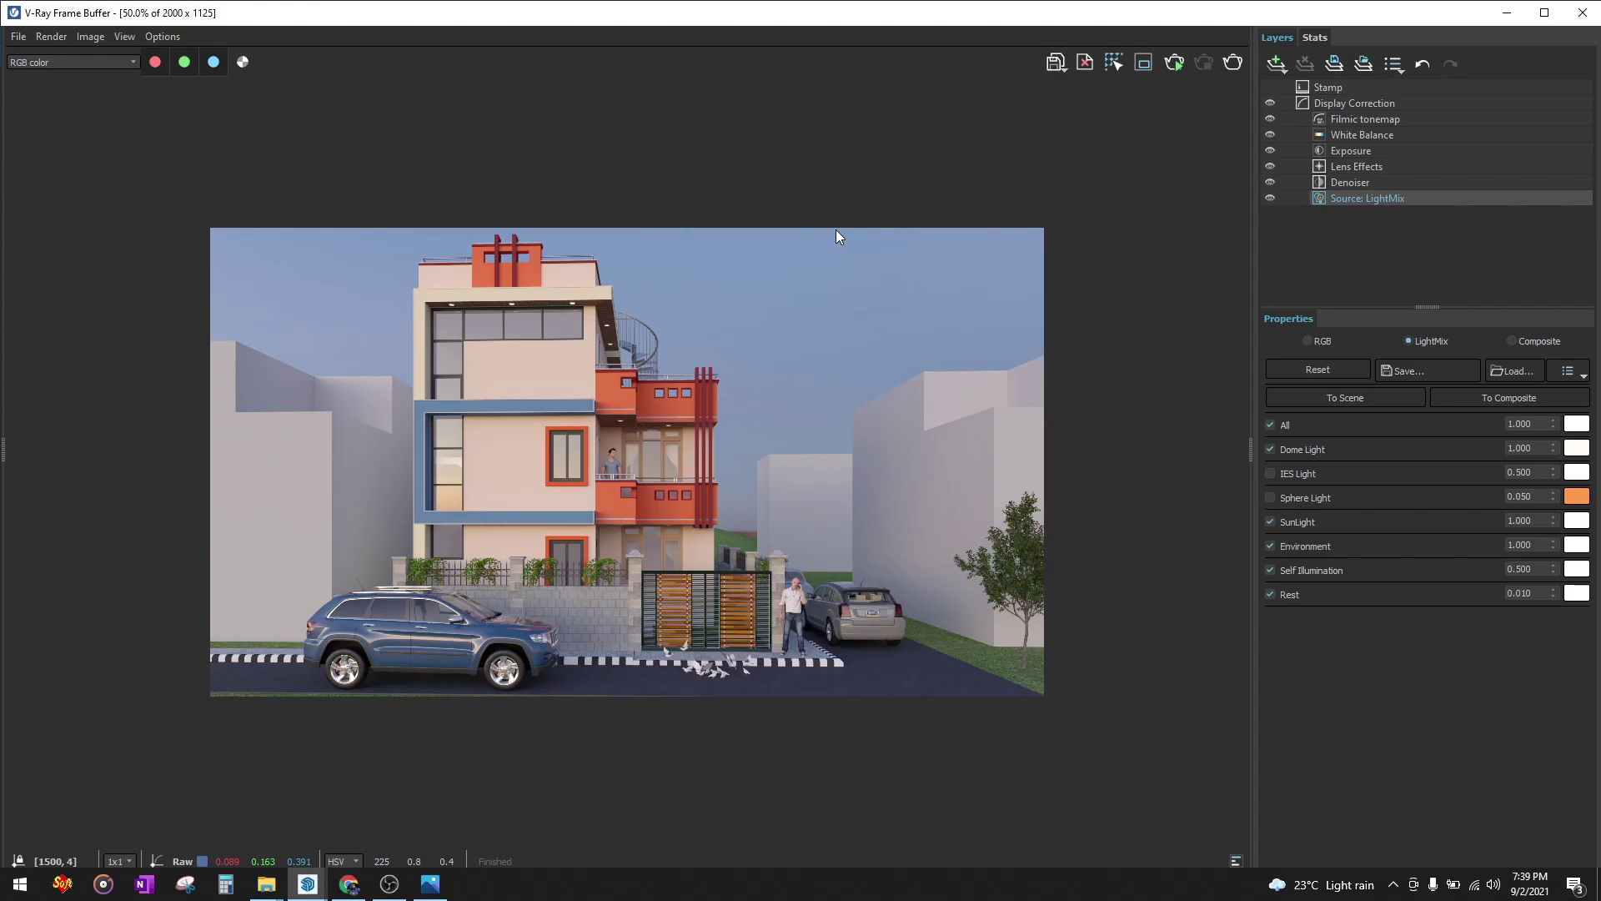
# - Scroll through the Syferfontein 0d Clear HDRI page on Poly Haven
pyautogui.scroll(1, 626, 369)
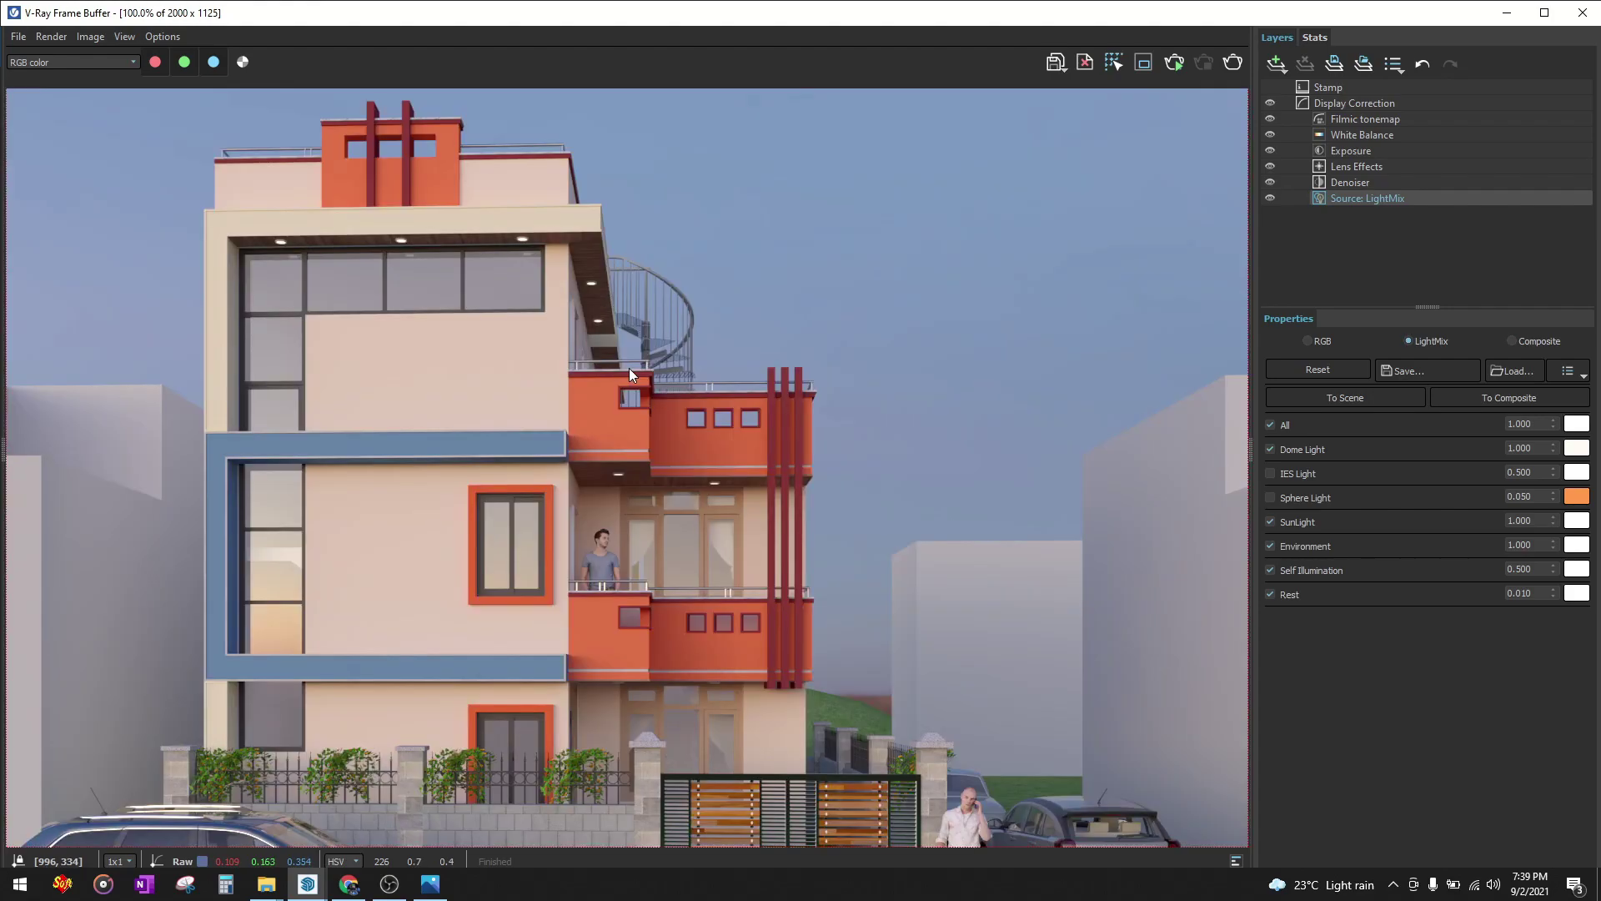
pyautogui.scroll(-1, 634, 373)
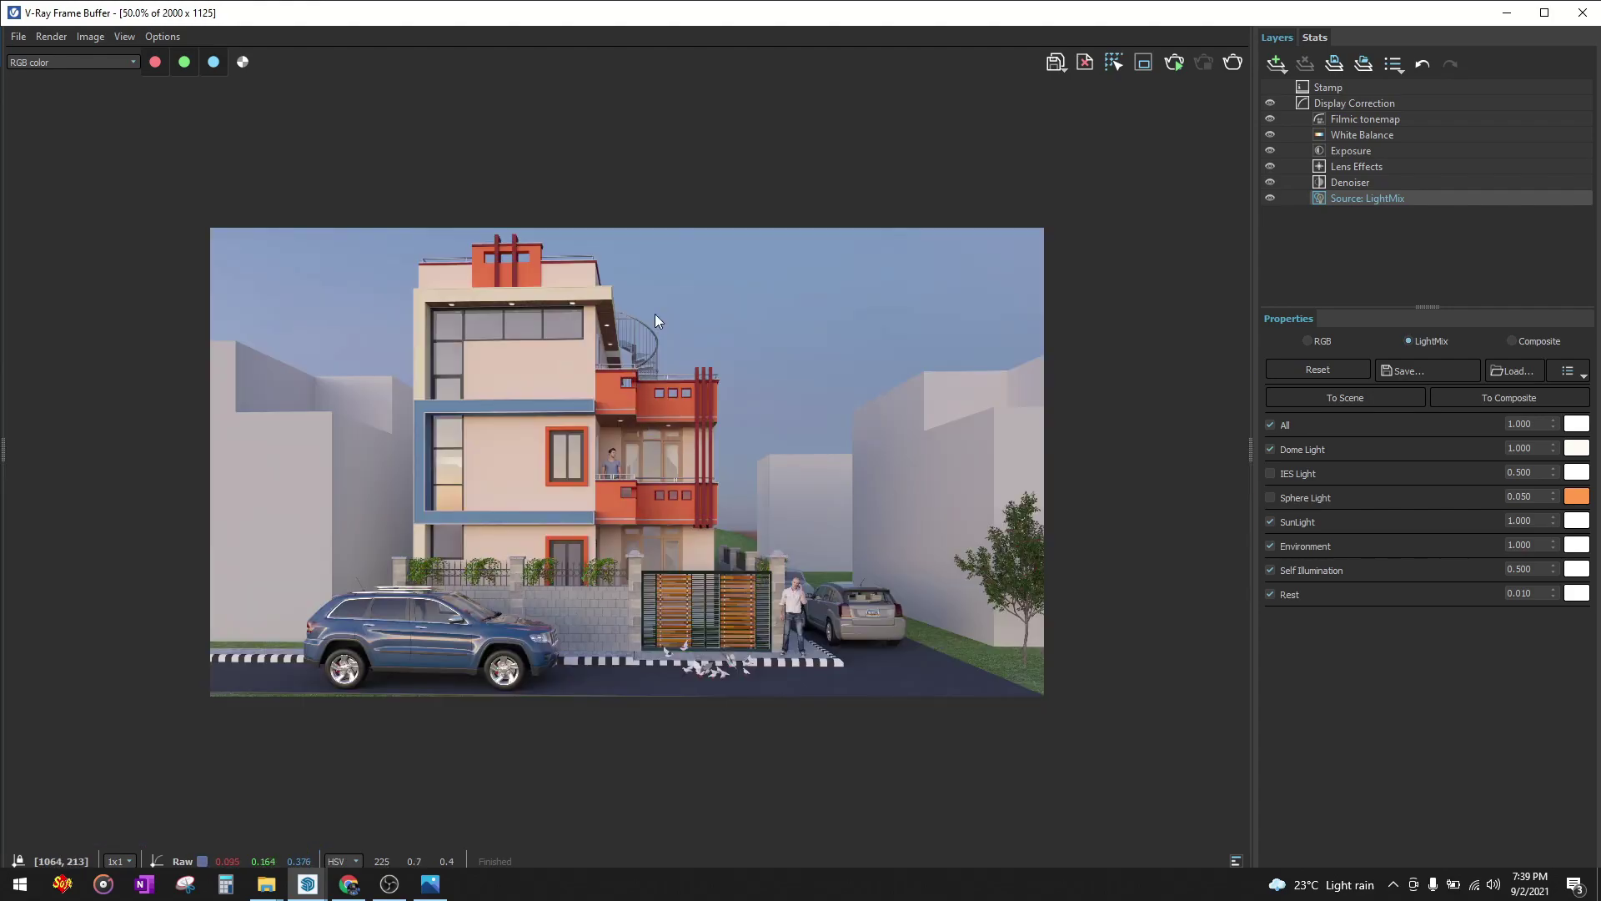
pyautogui.click(390, 884)
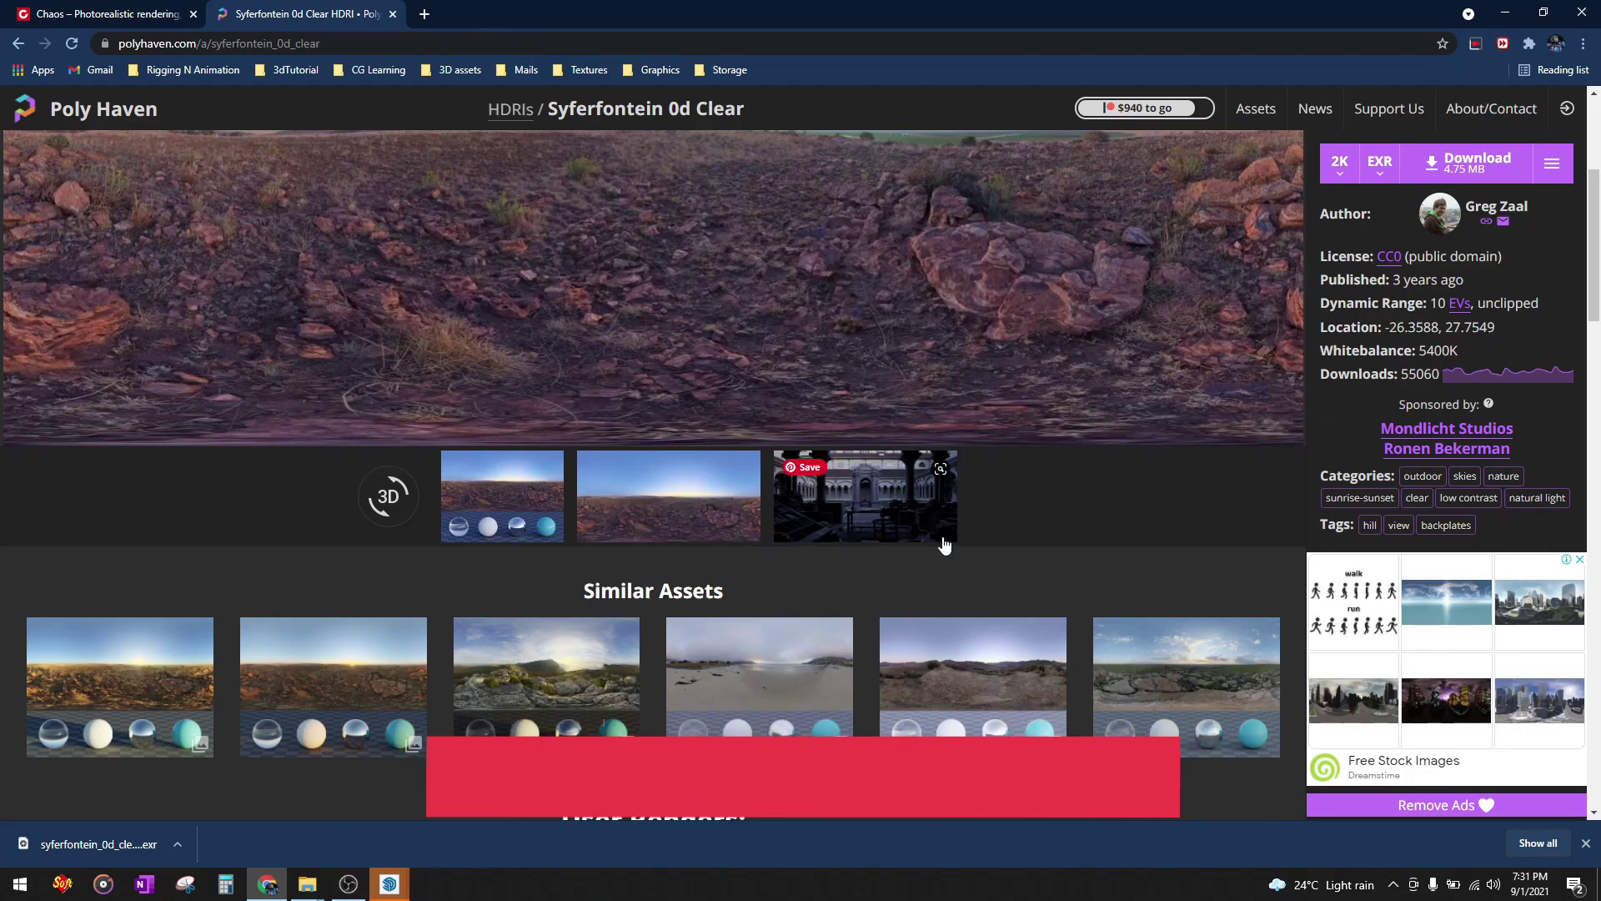
pyautogui.scroll(-5, 837, 415)
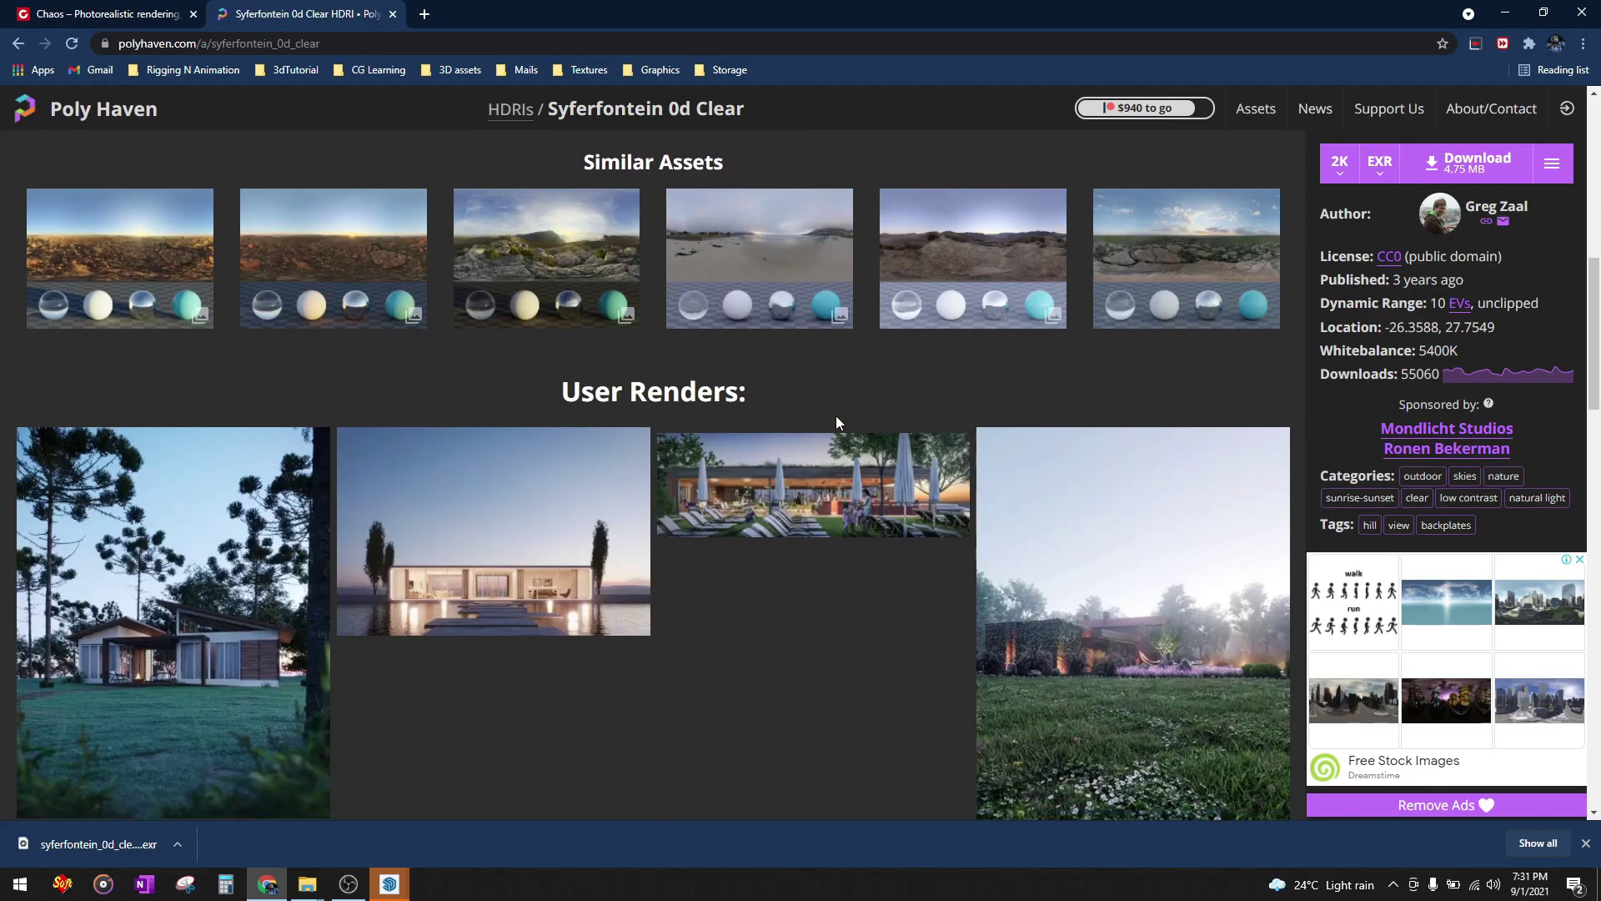
pyautogui.scroll(-2, 838, 413)
pyautogui.scroll(6, 837, 413)
# - Browse Poly Haven's 3D models library from the Assets menu
pyautogui.click(1235, 113)
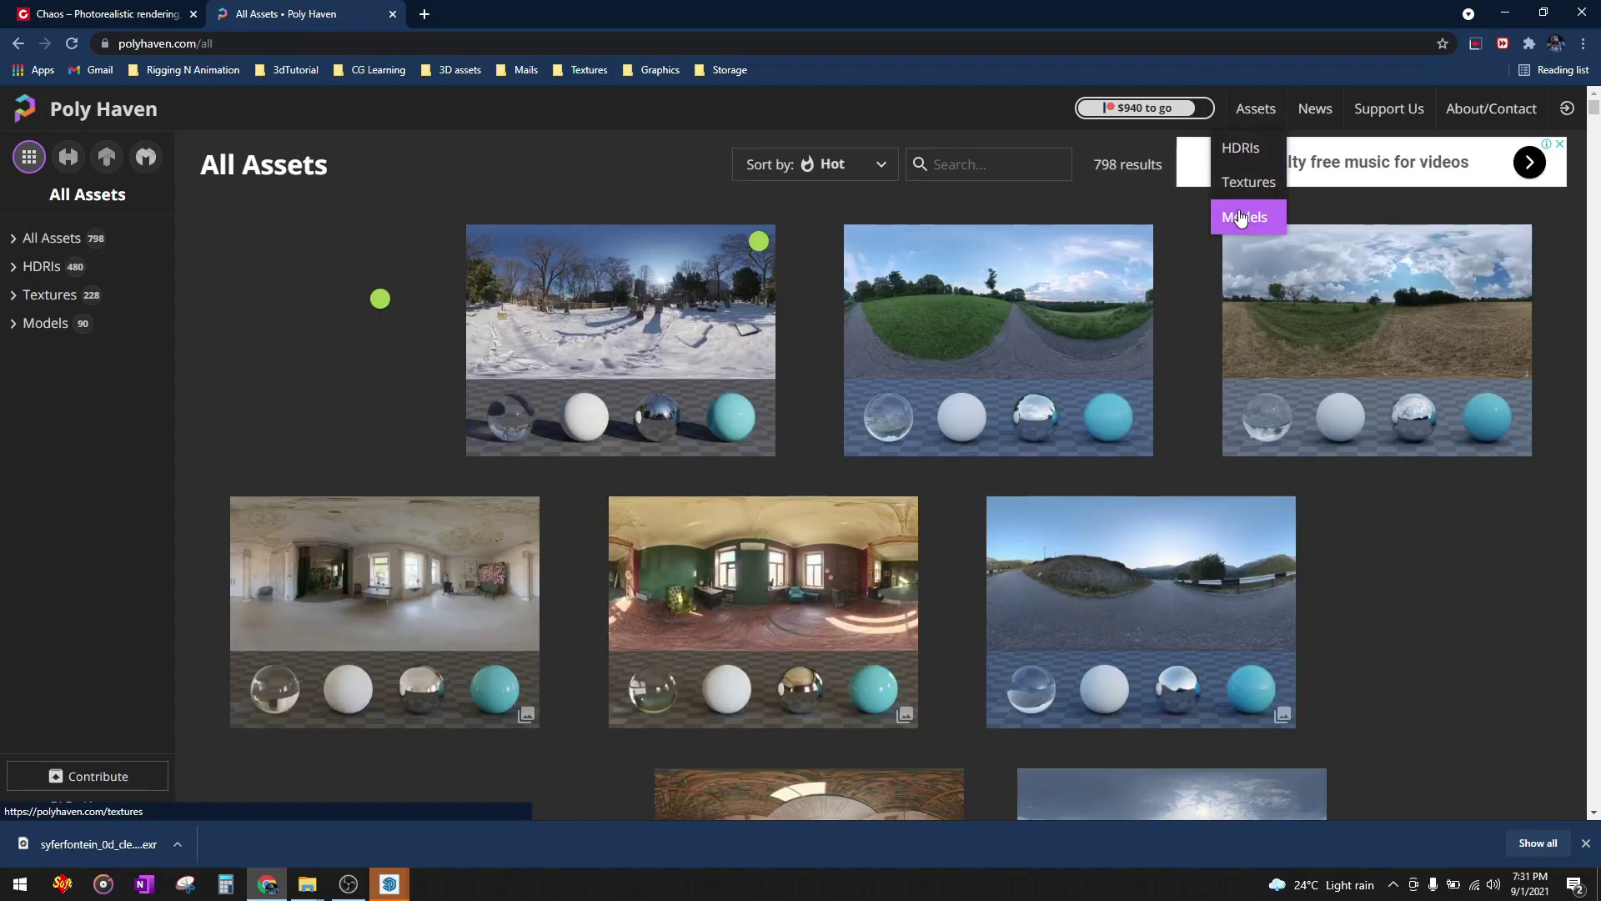
pyautogui.click(1244, 217)
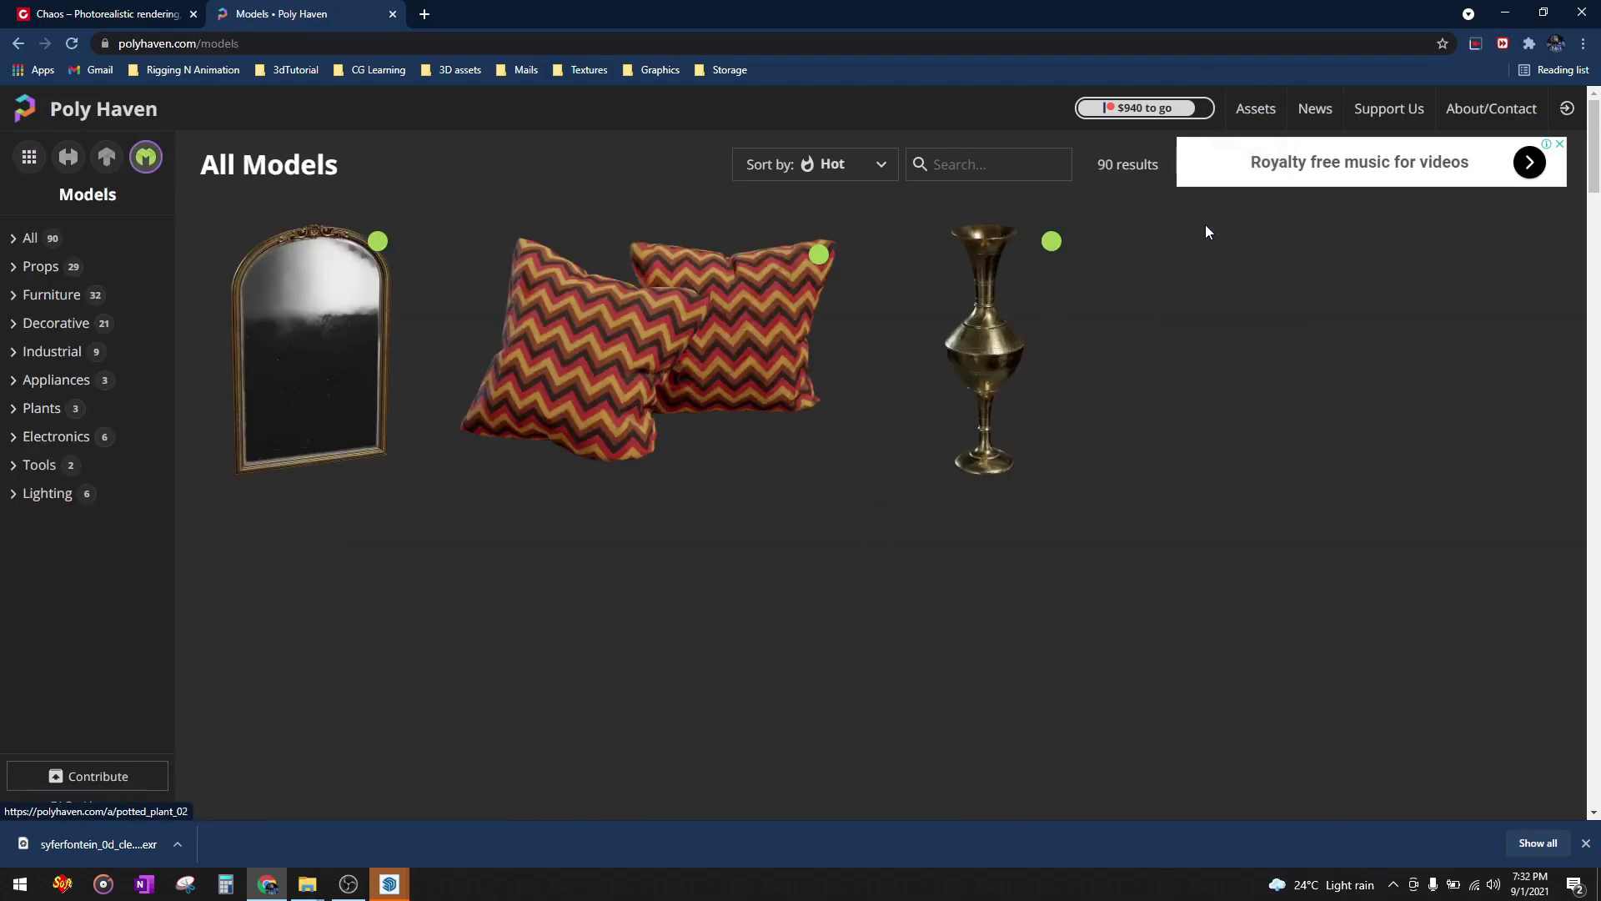
pyautogui.scroll(-5, 1038, 514)
pyautogui.scroll(-5, 1049, 512)
pyautogui.scroll(-5, 833, 542)
pyautogui.scroll(-5, 1258, 554)
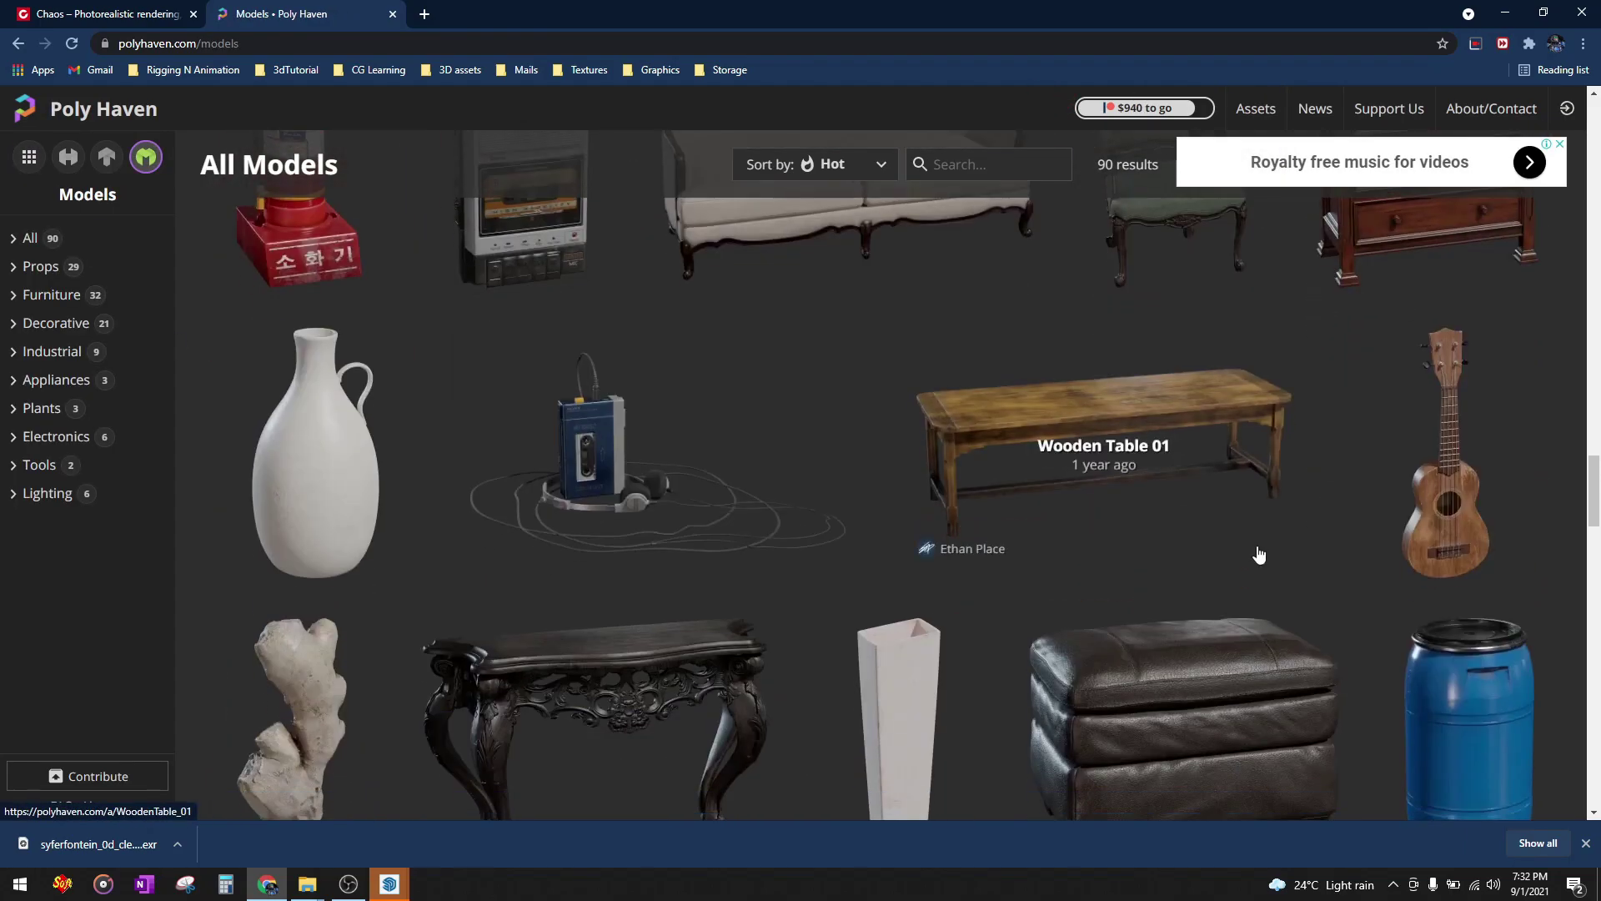
pyautogui.scroll(-5, 1293, 558)
pyautogui.scroll(-3, 1295, 565)
pyautogui.scroll(5, 1296, 563)
pyautogui.scroll(5, 742, 555)
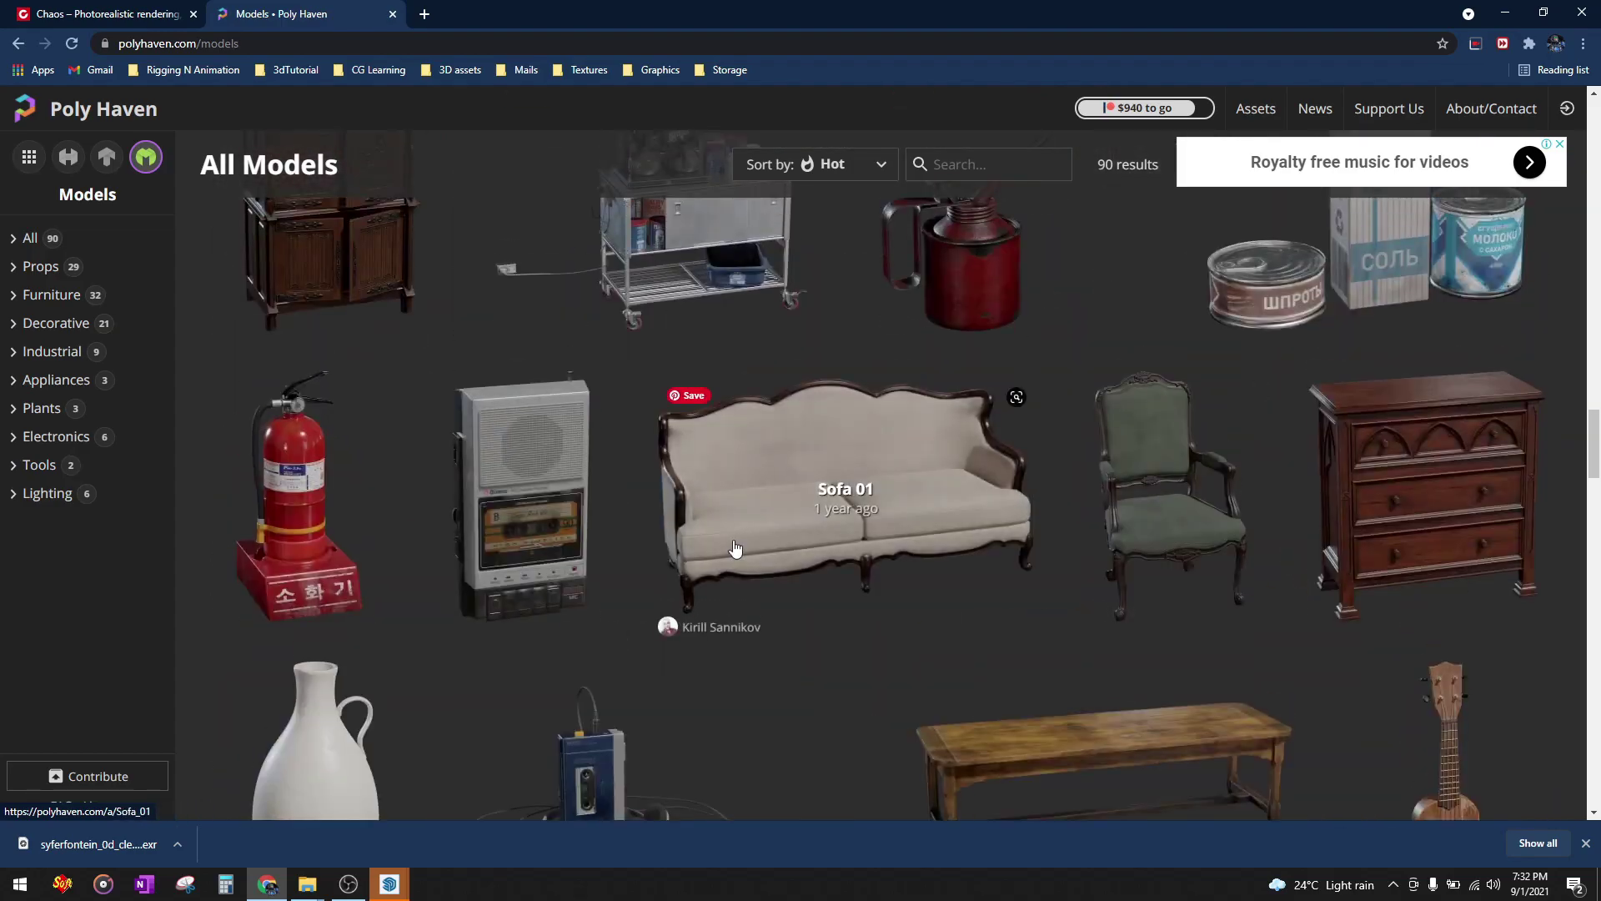
pyautogui.scroll(5, 1058, 444)
# - Look at the Poly Haven textures, then move on to the All HDRIs catalogue
pyautogui.click(1247, 182)
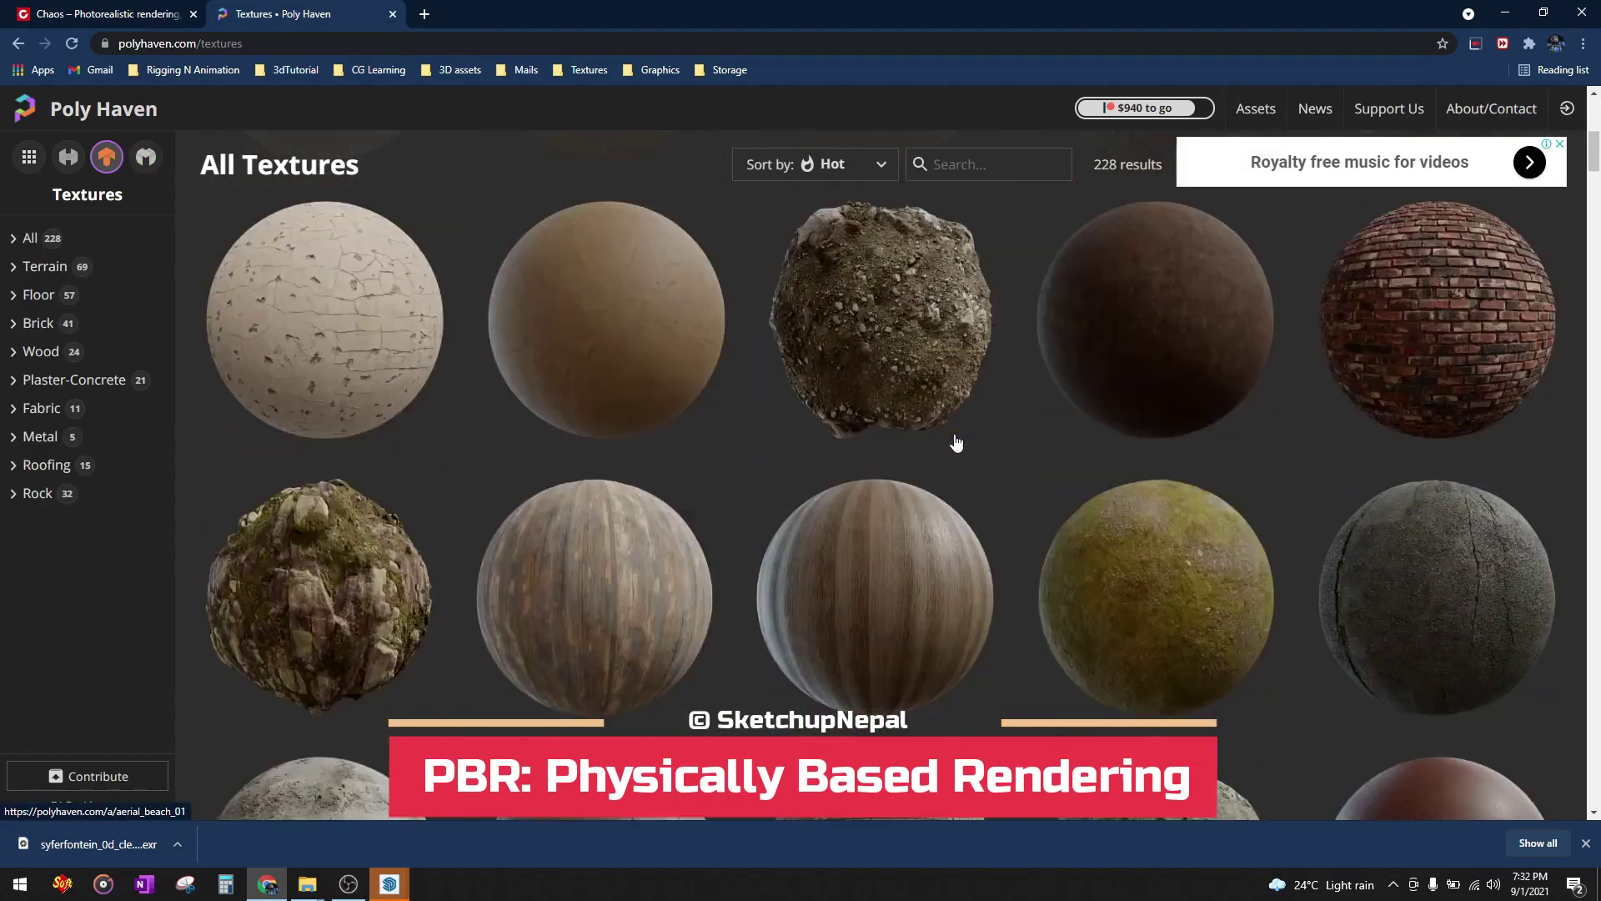
pyautogui.scroll(2, 955, 442)
pyautogui.click(1241, 151)
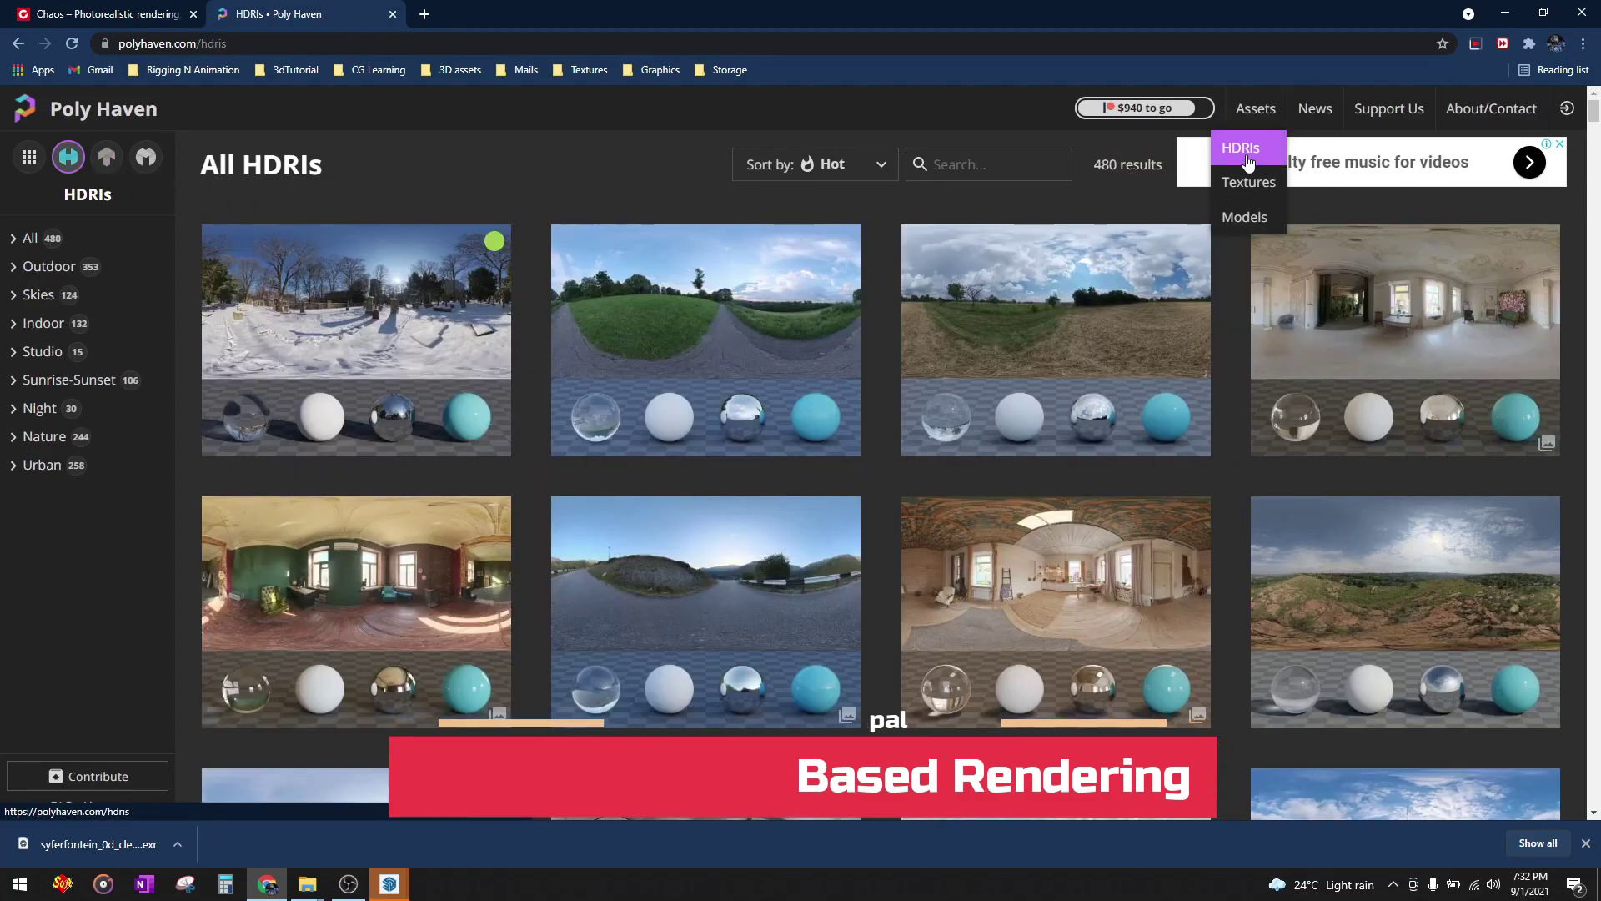
pyautogui.hotkey('ctrl', 'Tab')
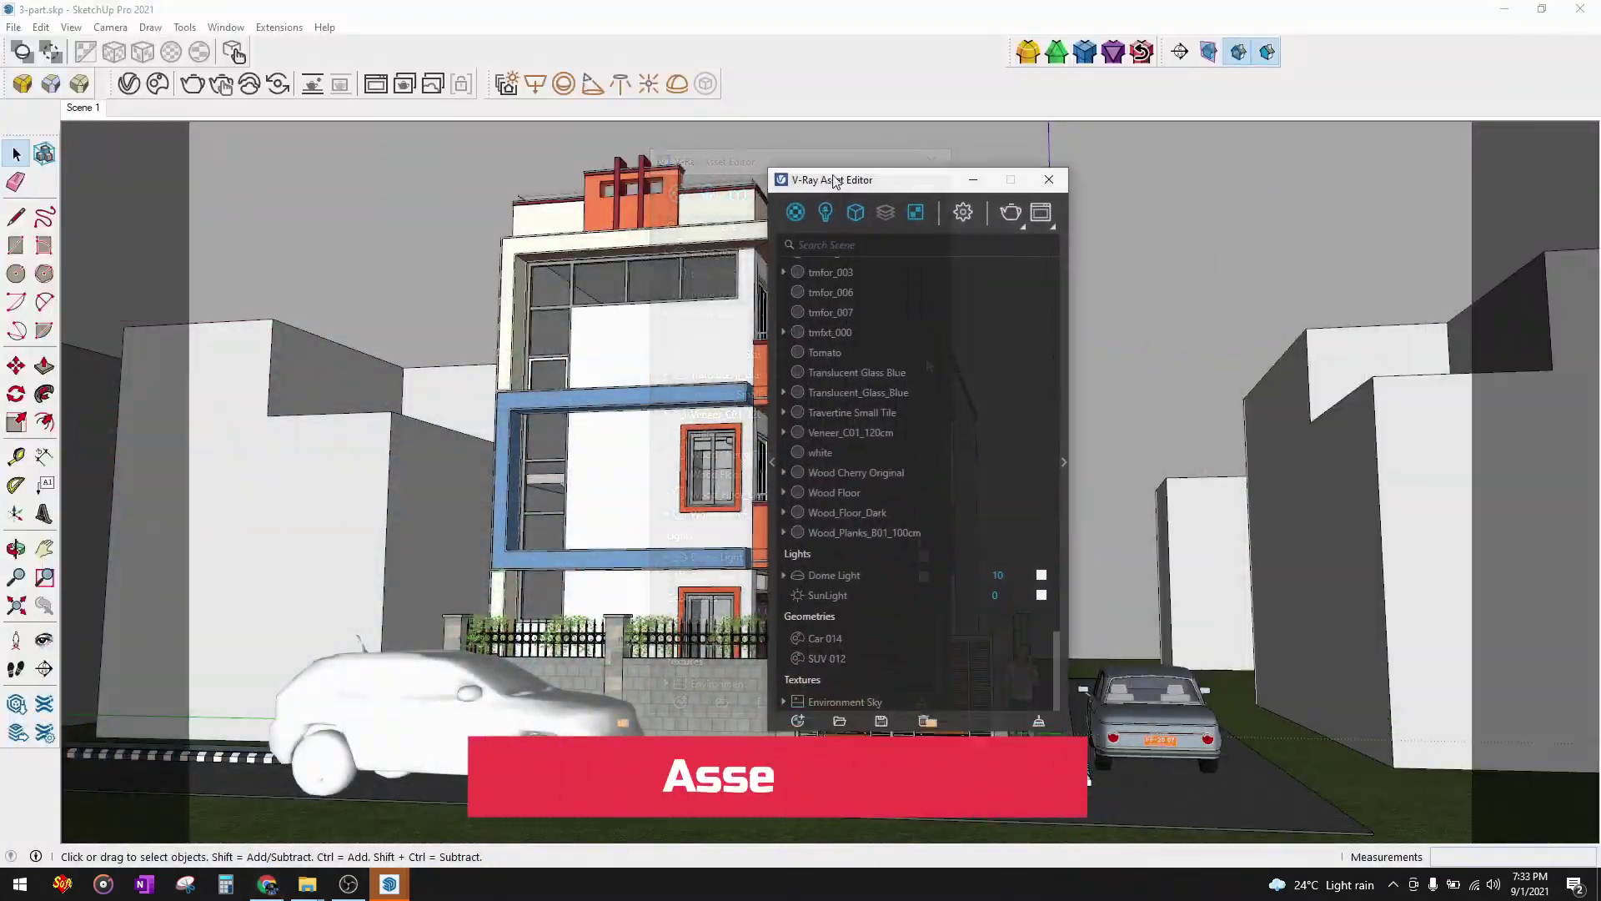
# - Dock the V-Ray toolbar in the top toolbar row and show the Asset Editor's render settings
pyautogui.moveTo(111, 84); pyautogui.dragTo(203, 258)
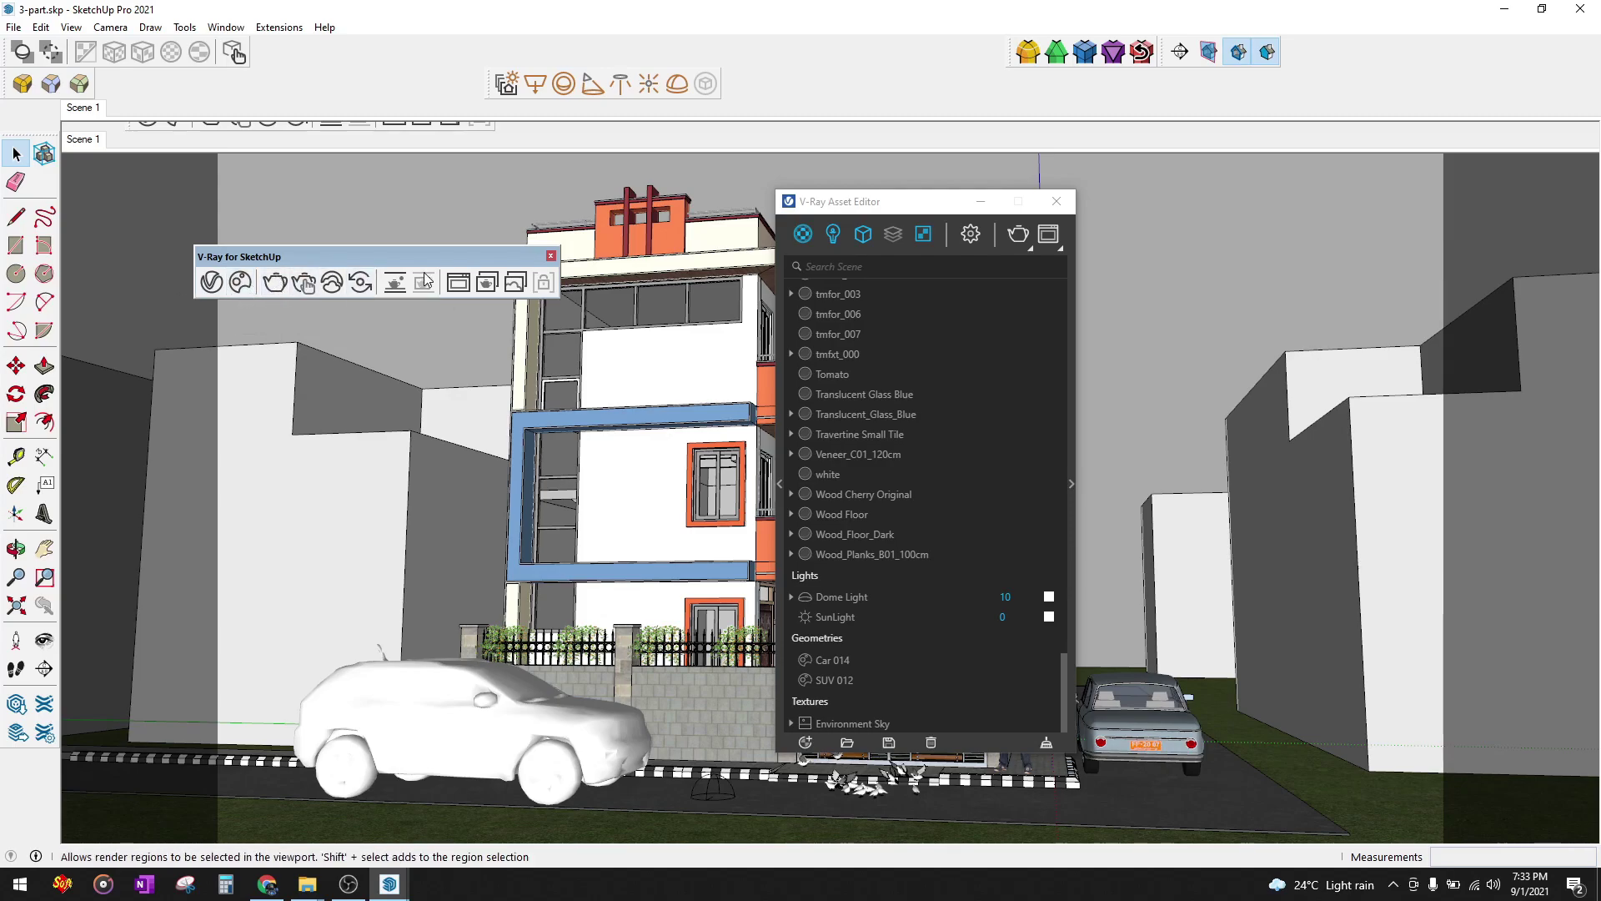
pyautogui.moveTo(320, 256); pyautogui.dragTo(267, 100)
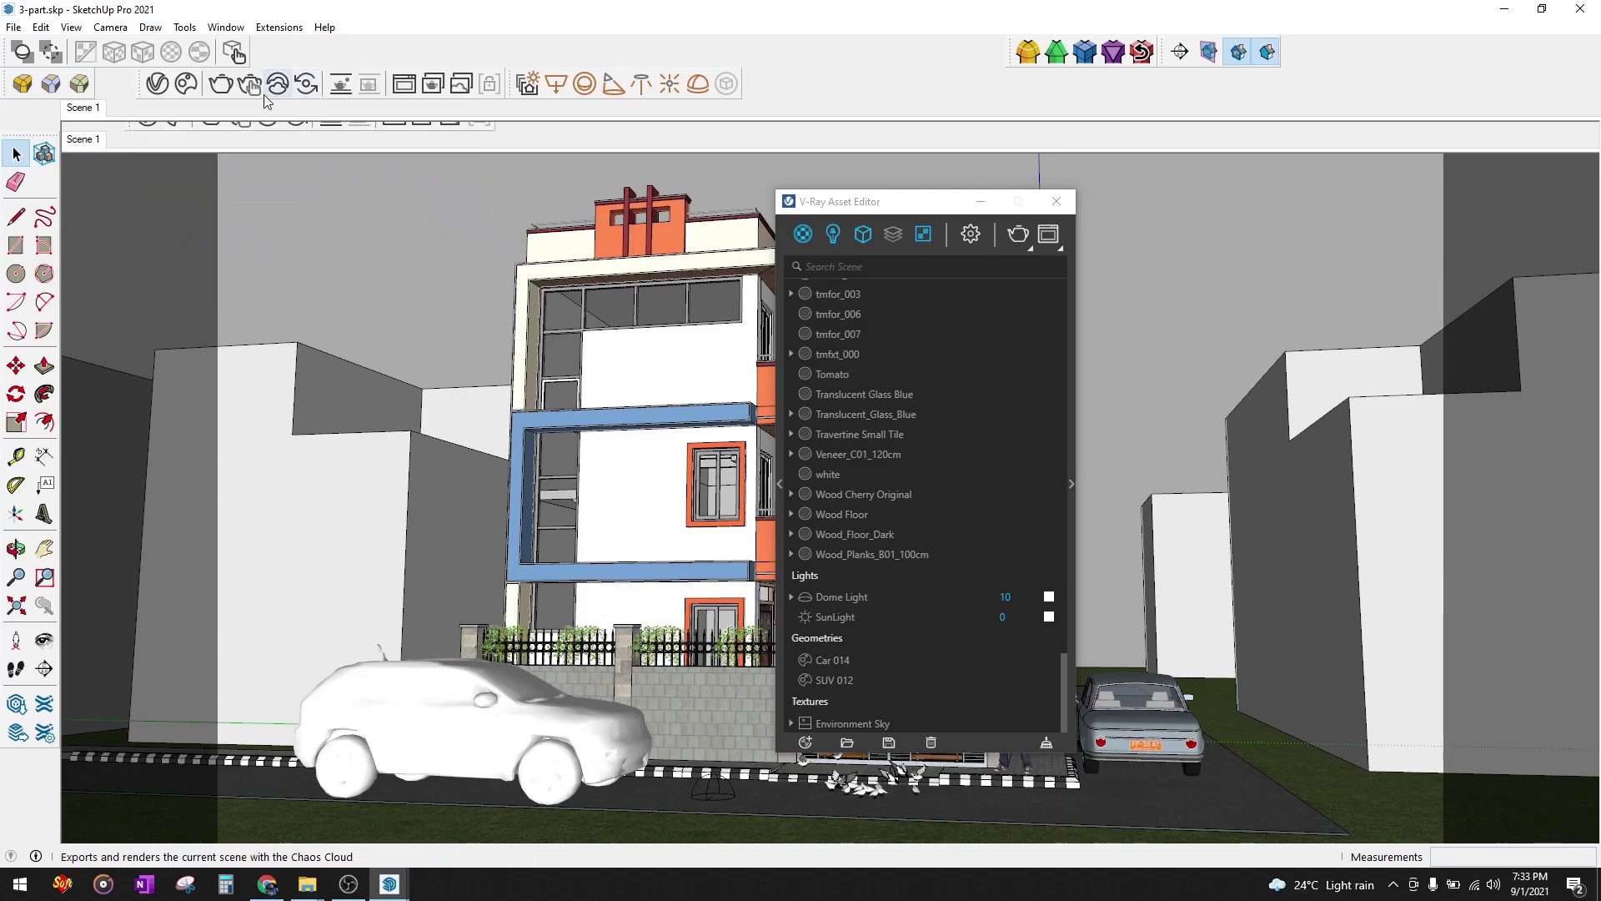
pyautogui.moveTo(150, 94); pyautogui.dragTo(130, 96)
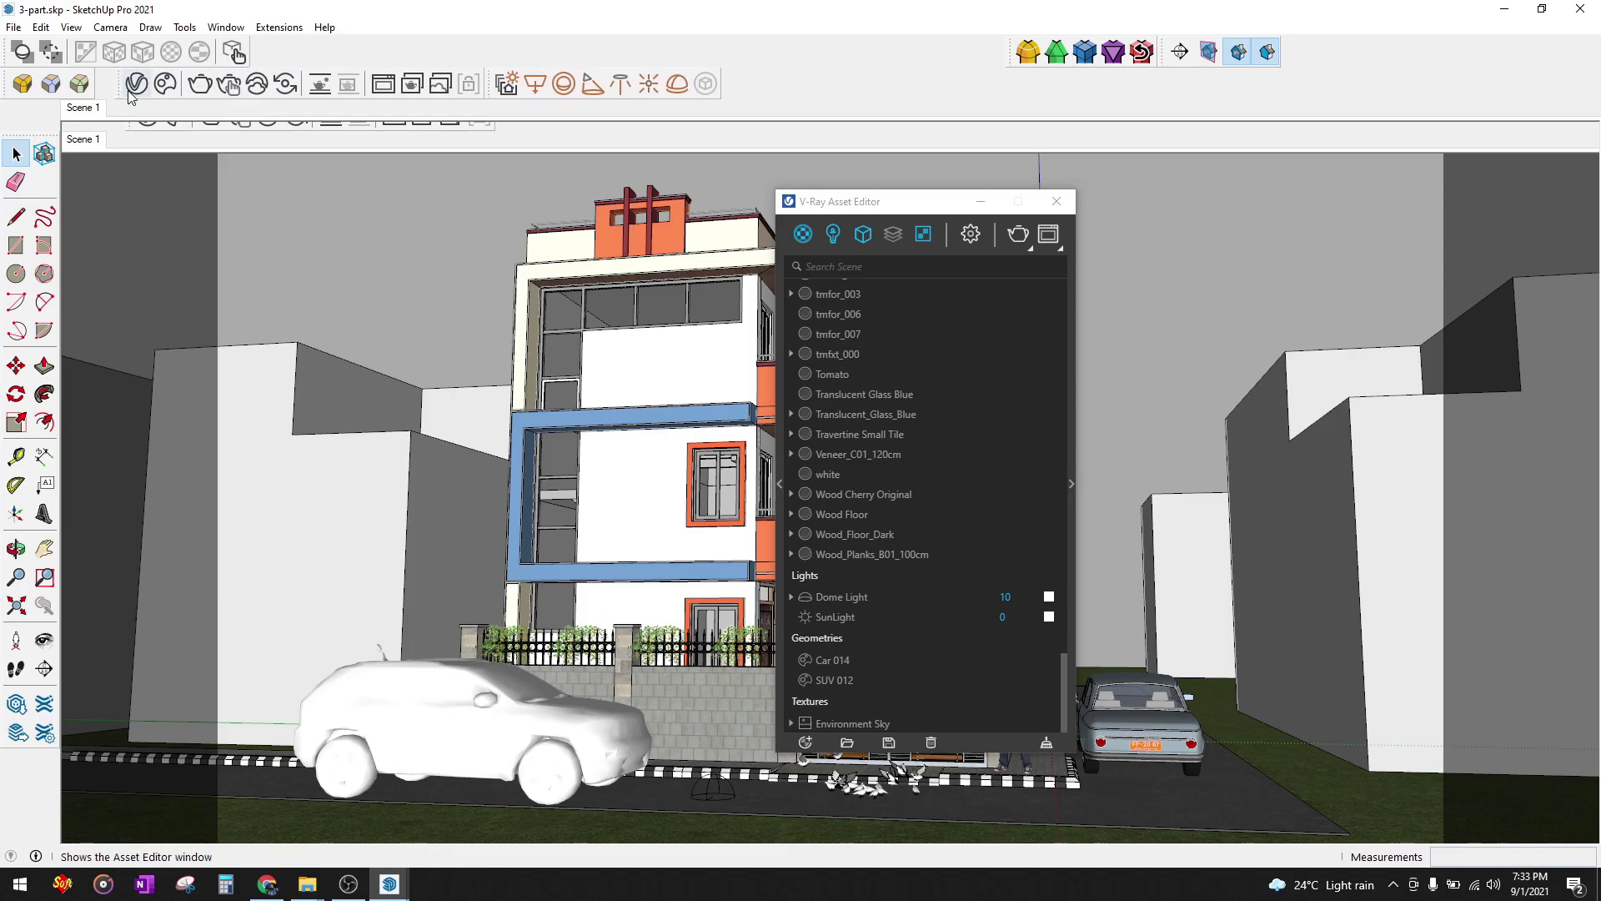
pyautogui.moveTo(891, 209); pyautogui.dragTo(1044, 151)
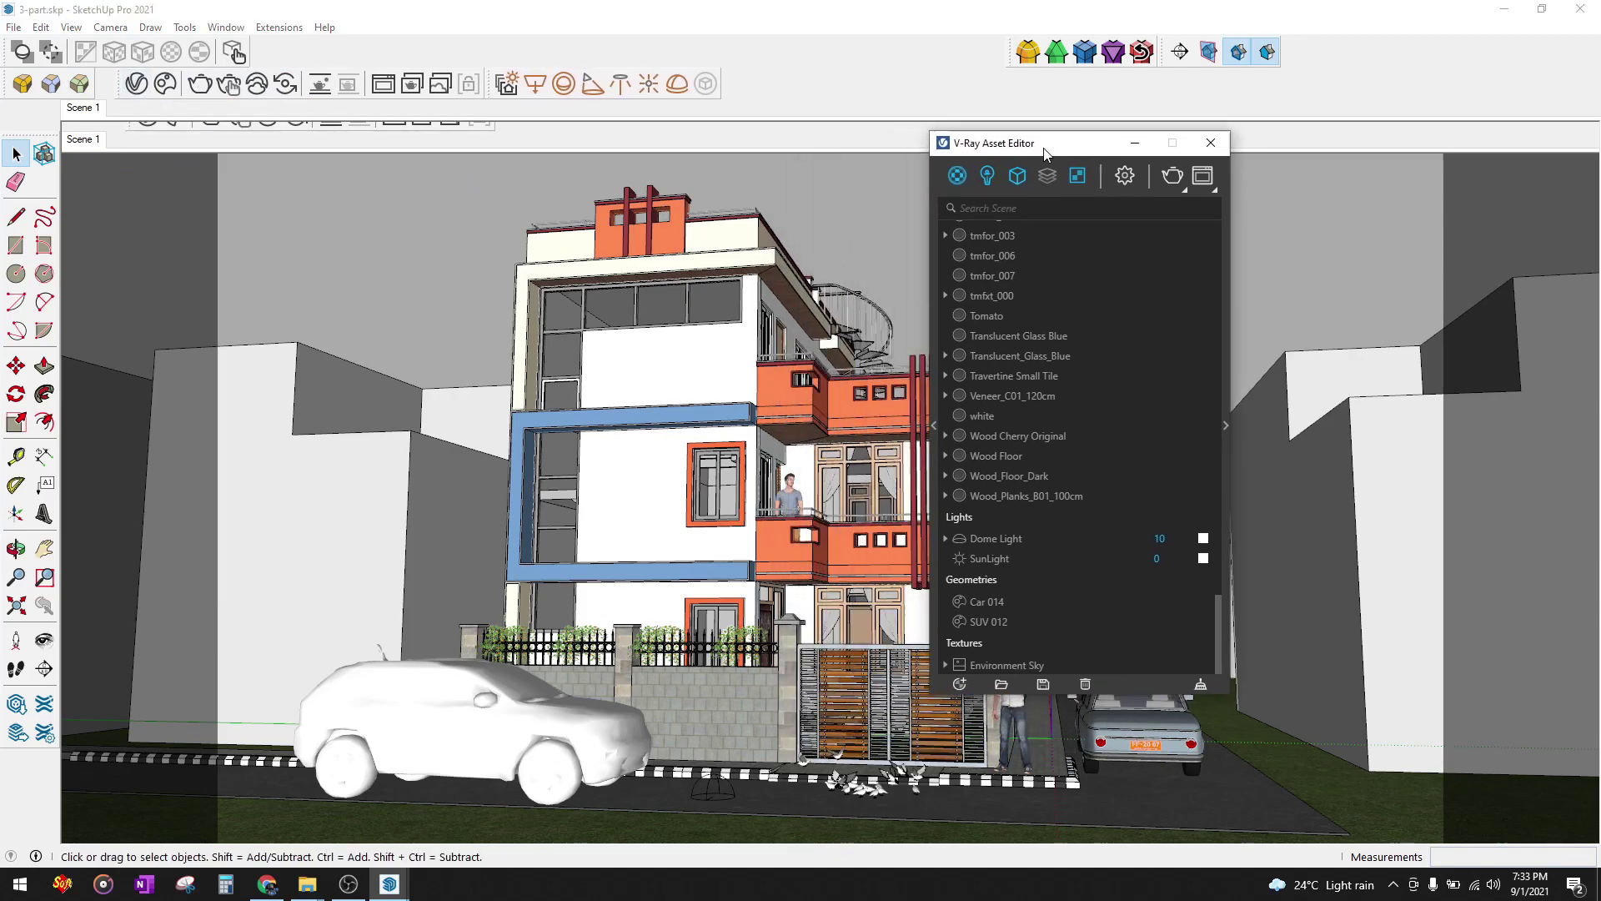
pyautogui.click(1124, 175)
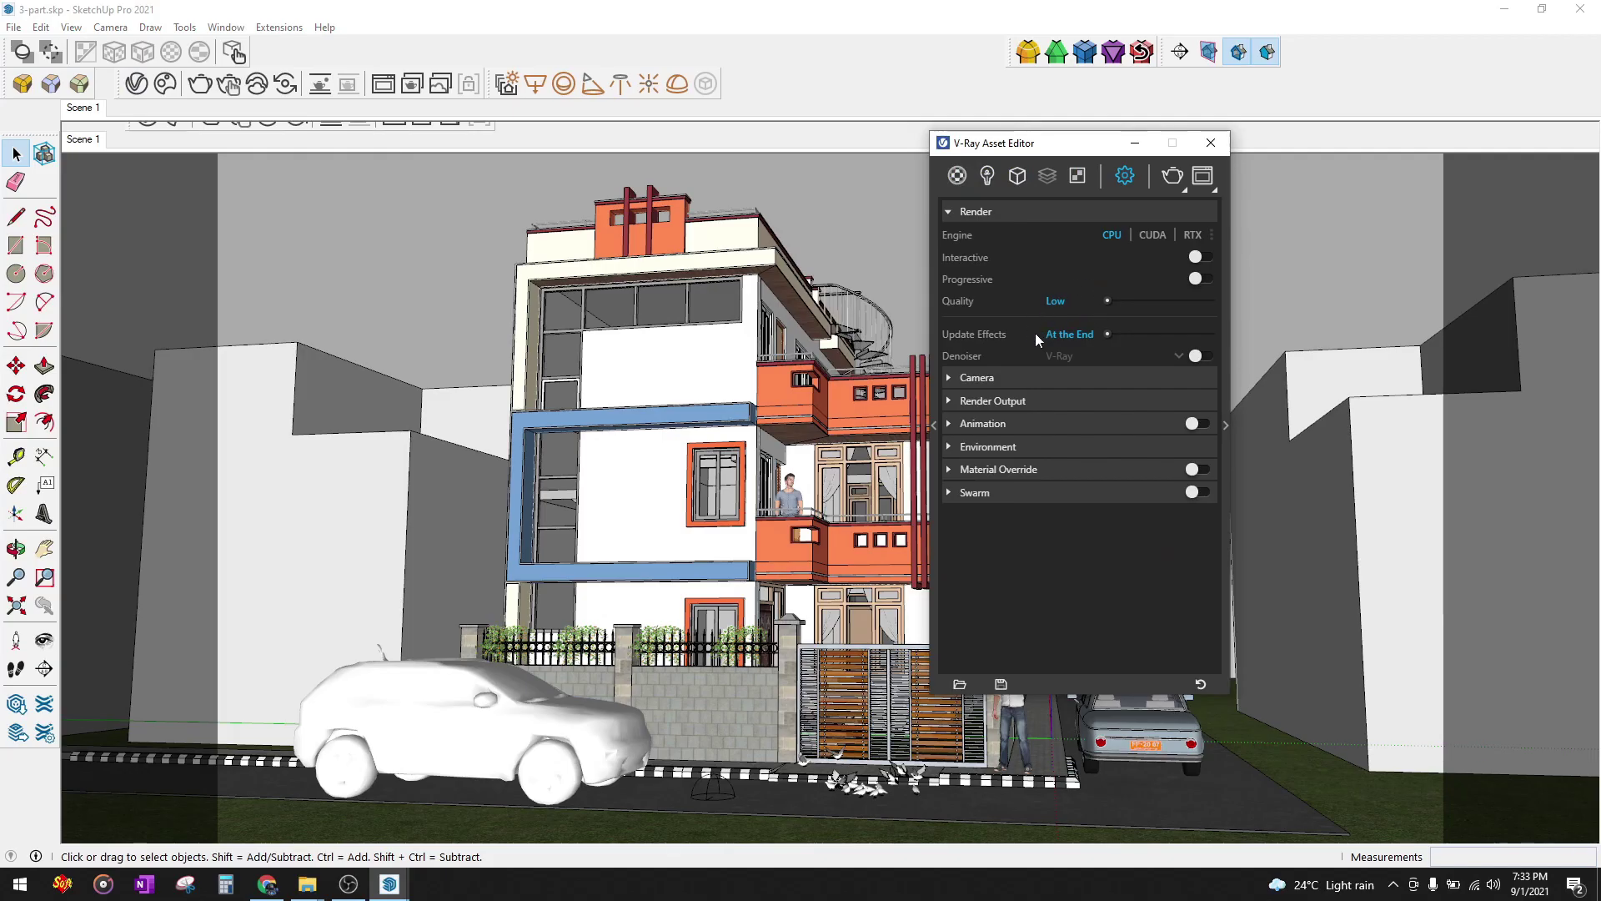
# - Set the Render Output image width to 600 pixels
pyautogui.click(996, 398)
pyautogui.doubleClick(813, 649)
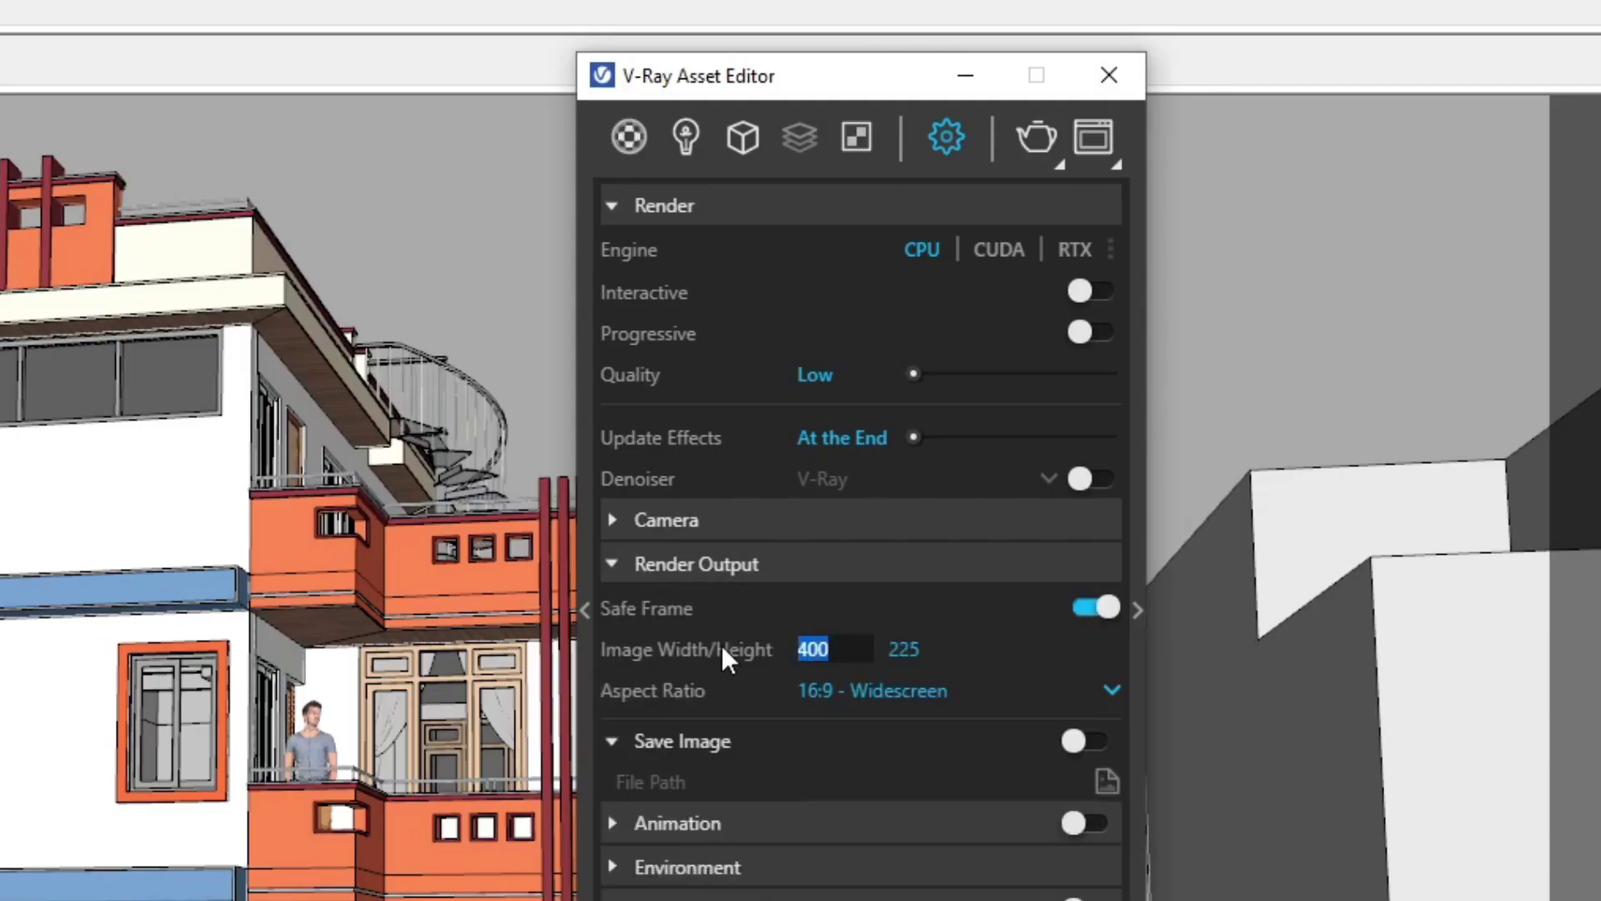
pyautogui.write('600')
pyautogui.press('Return')
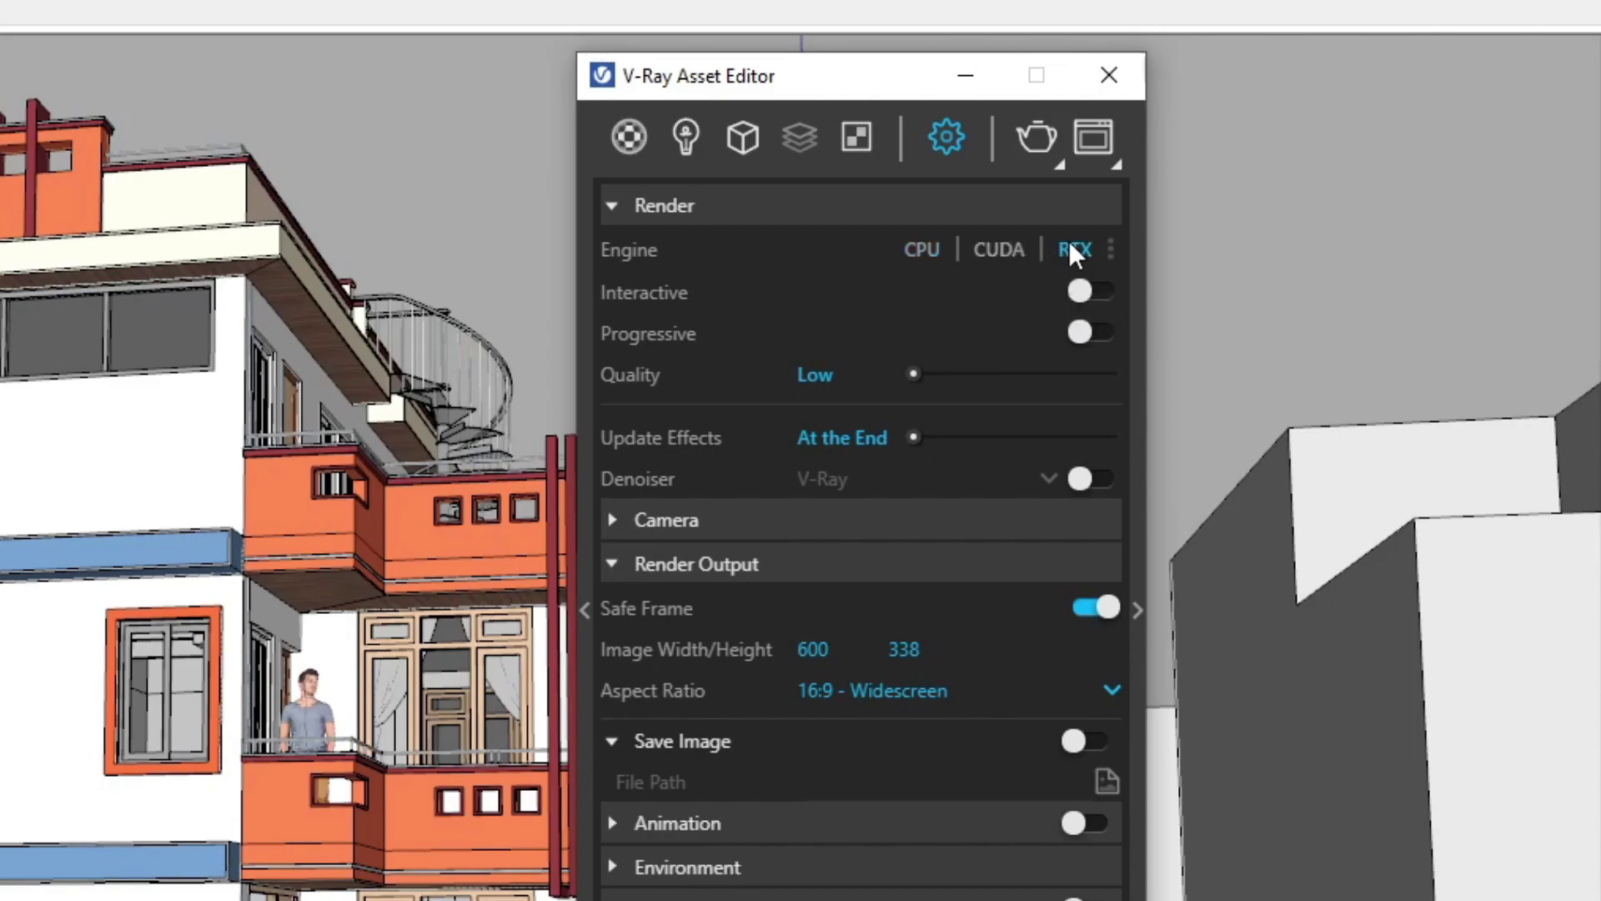
# - Check the RTX and CUDA device options, then keep the engine on CPU
pyautogui.click(1109, 249)
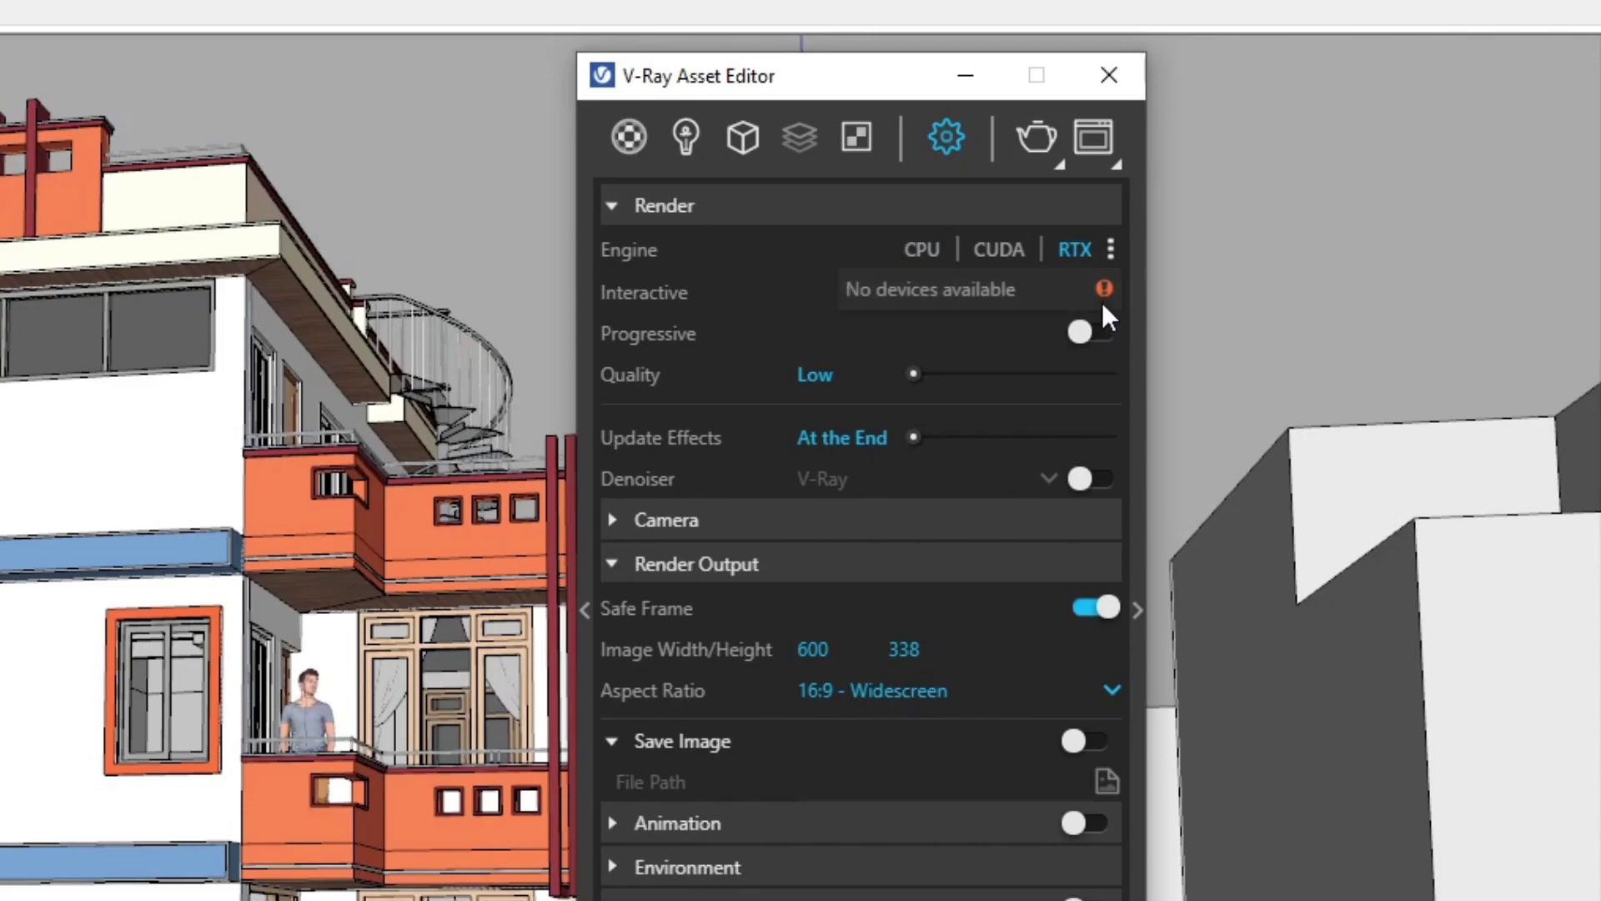
pyautogui.click(992, 250)
pyautogui.click(1110, 248)
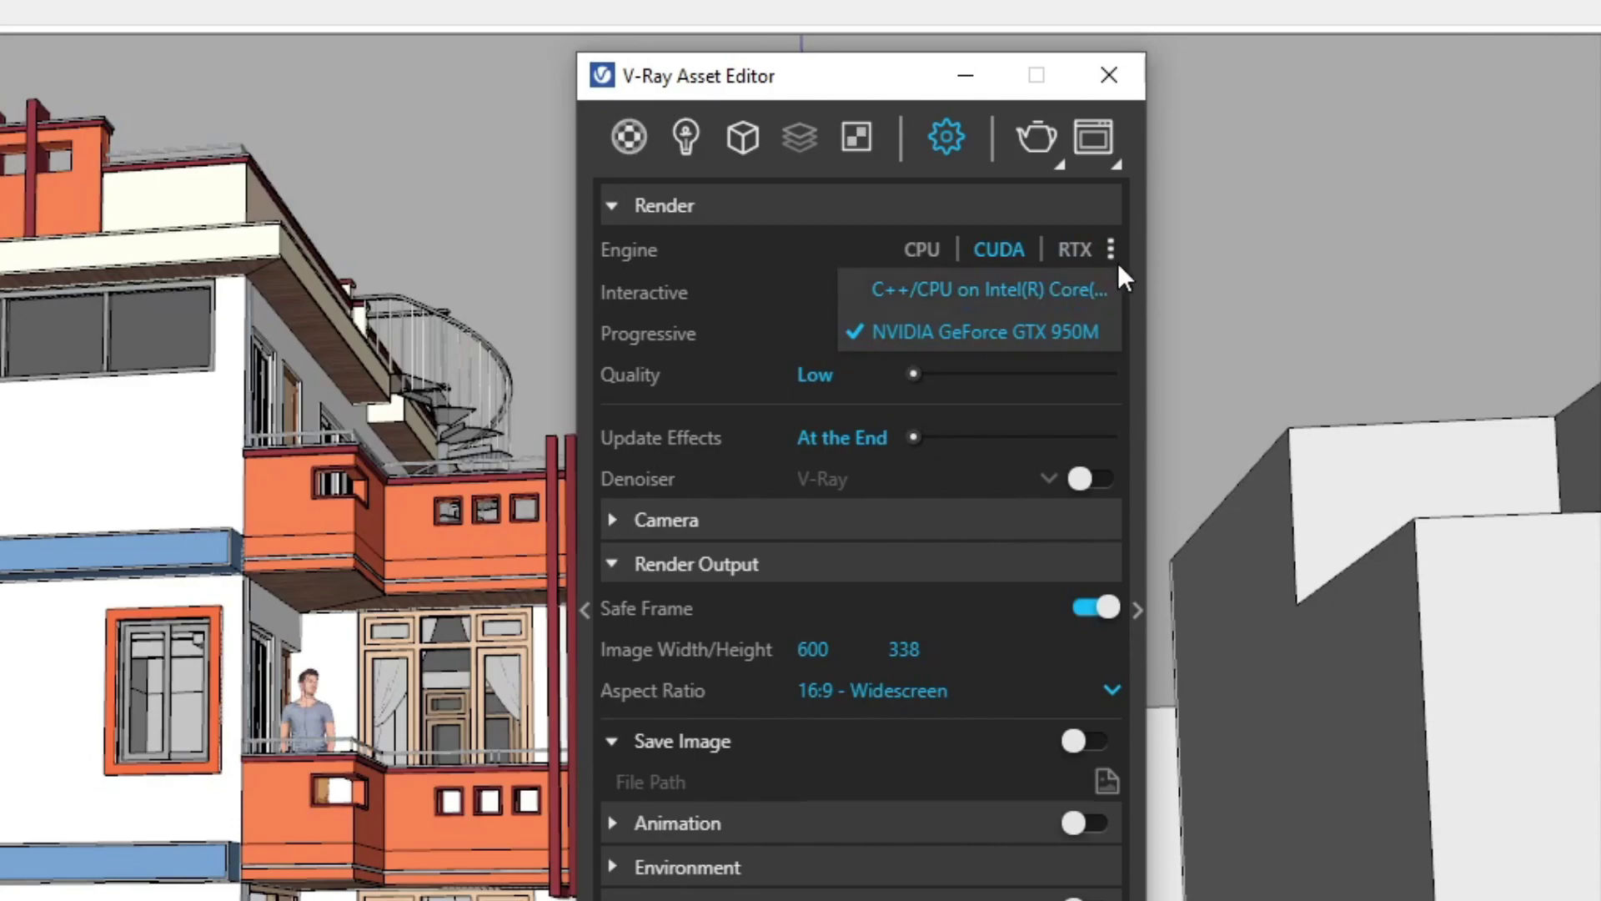
pyautogui.click(958, 293)
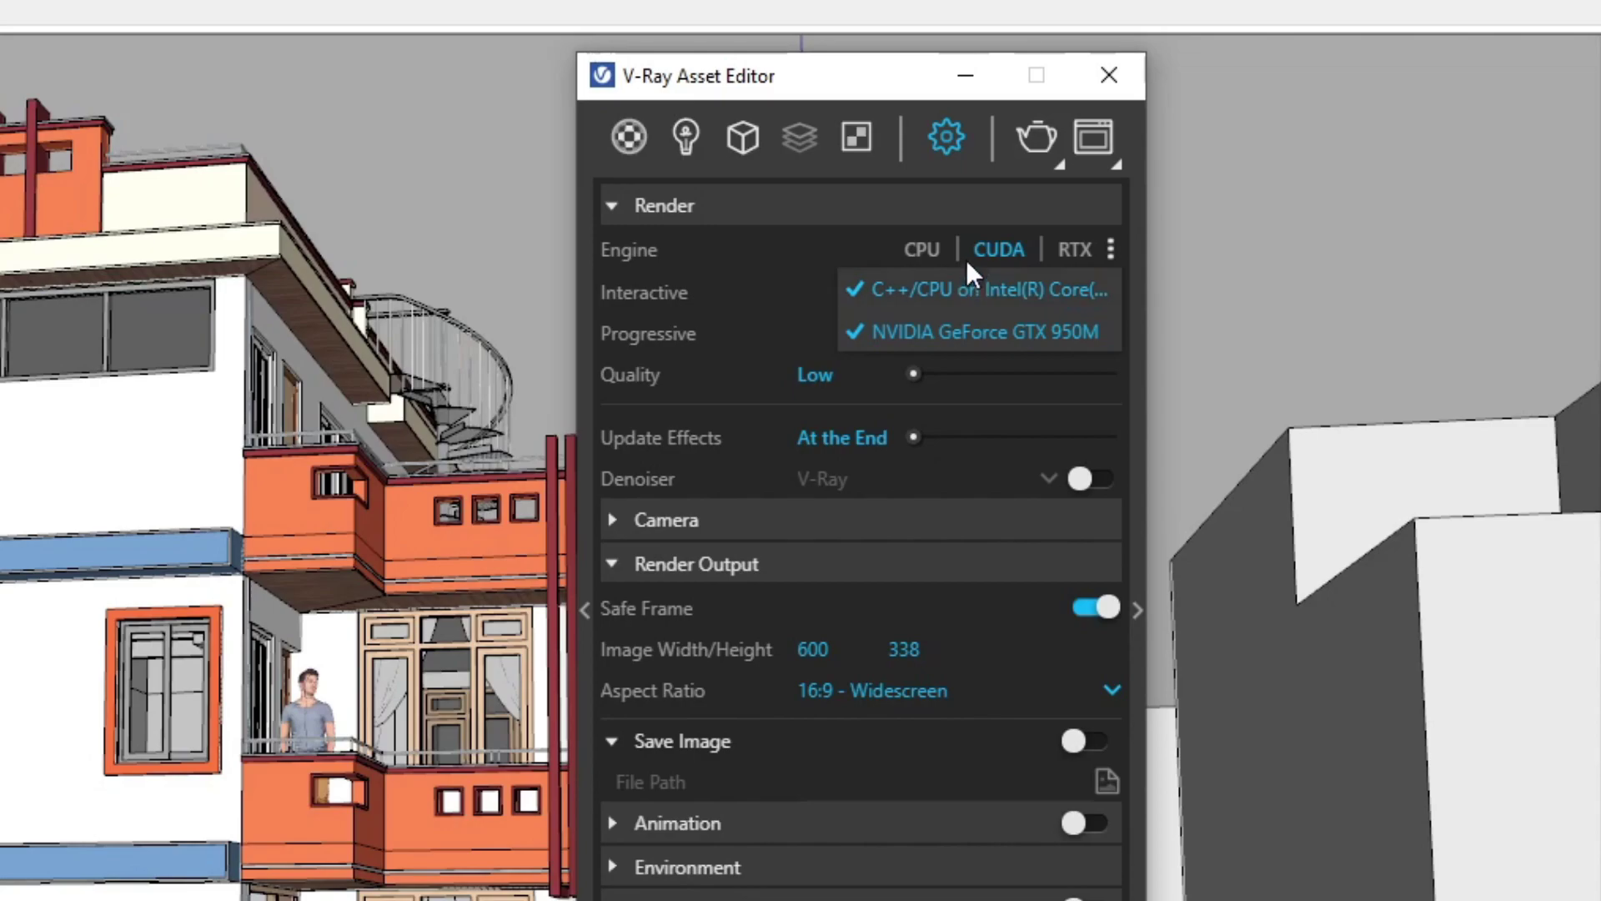
pyautogui.click(1068, 248)
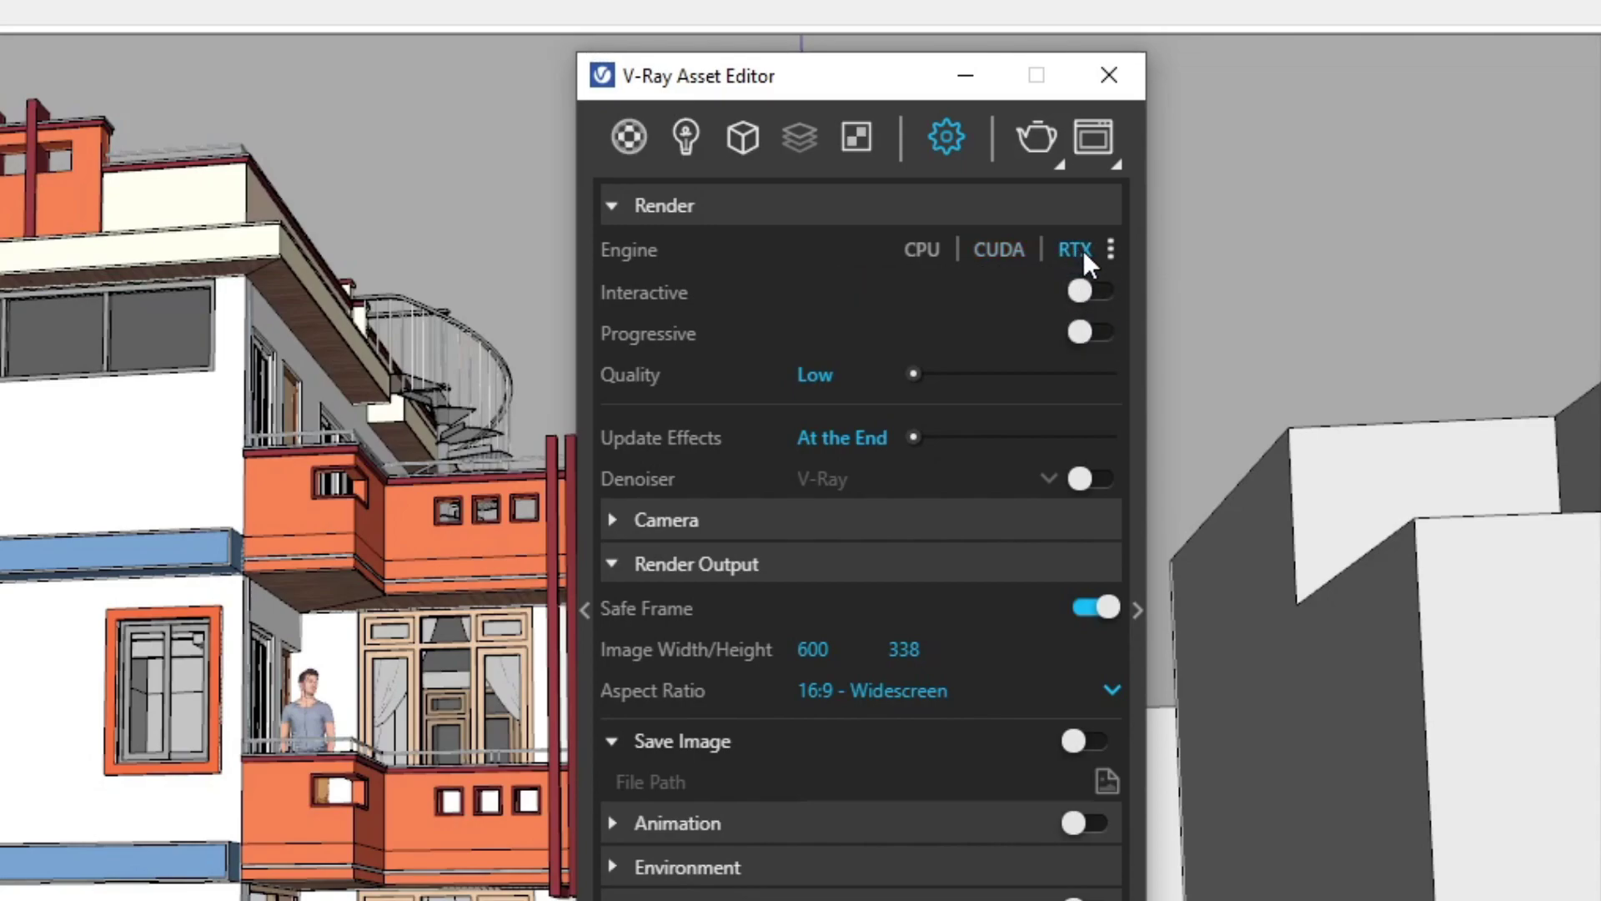
pyautogui.click(928, 247)
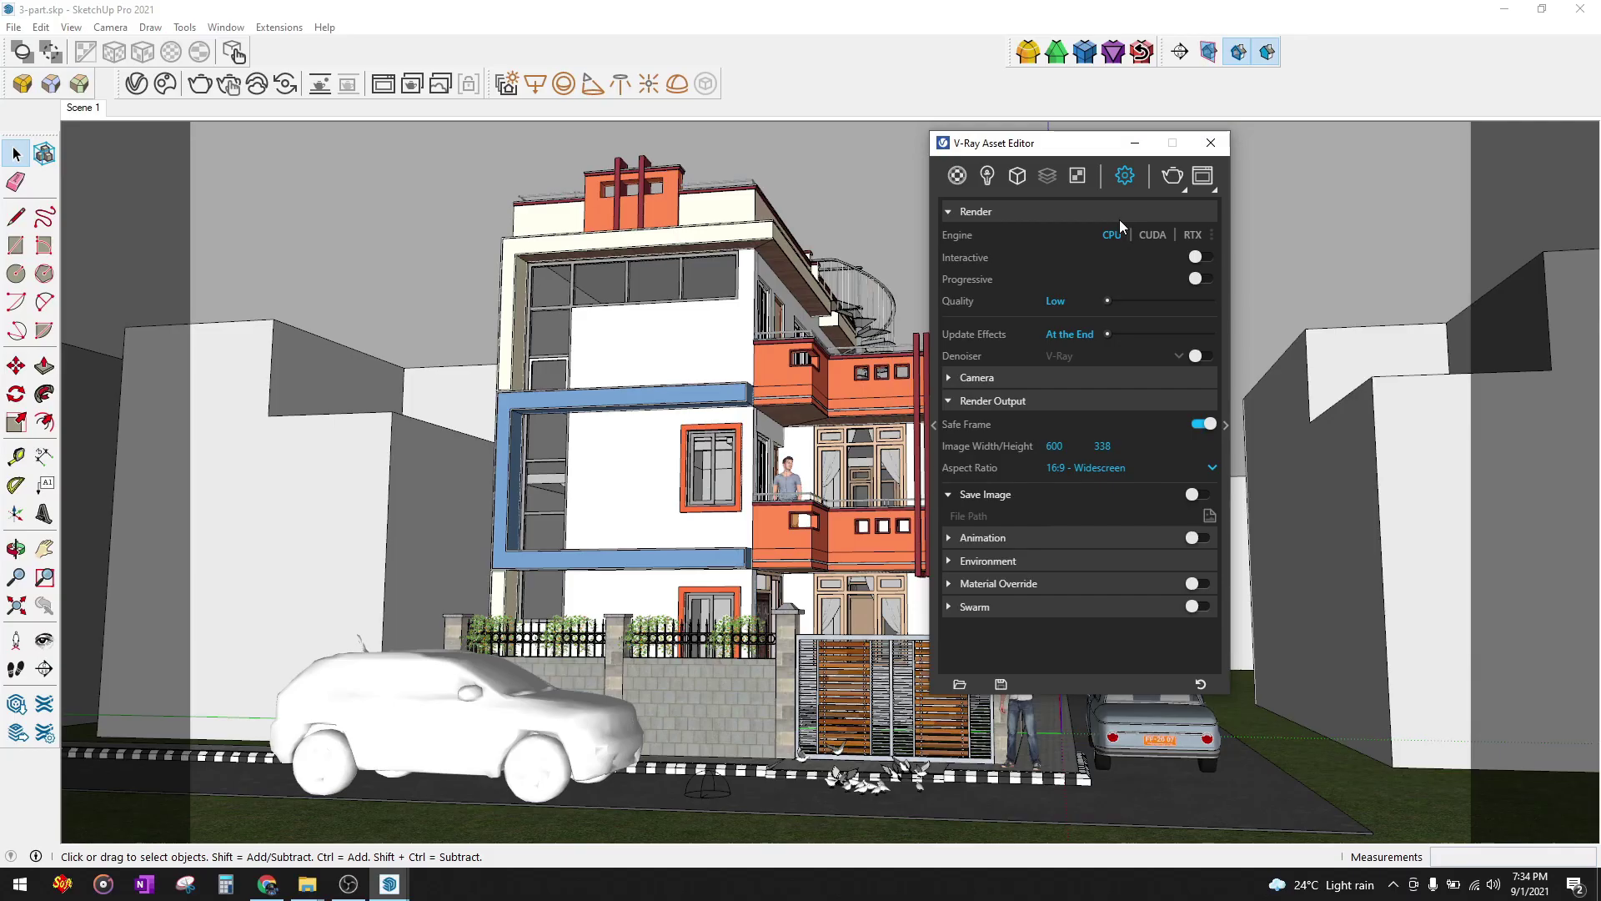
pyautogui.moveTo(1049, 138); pyautogui.dragTo(355, 134)
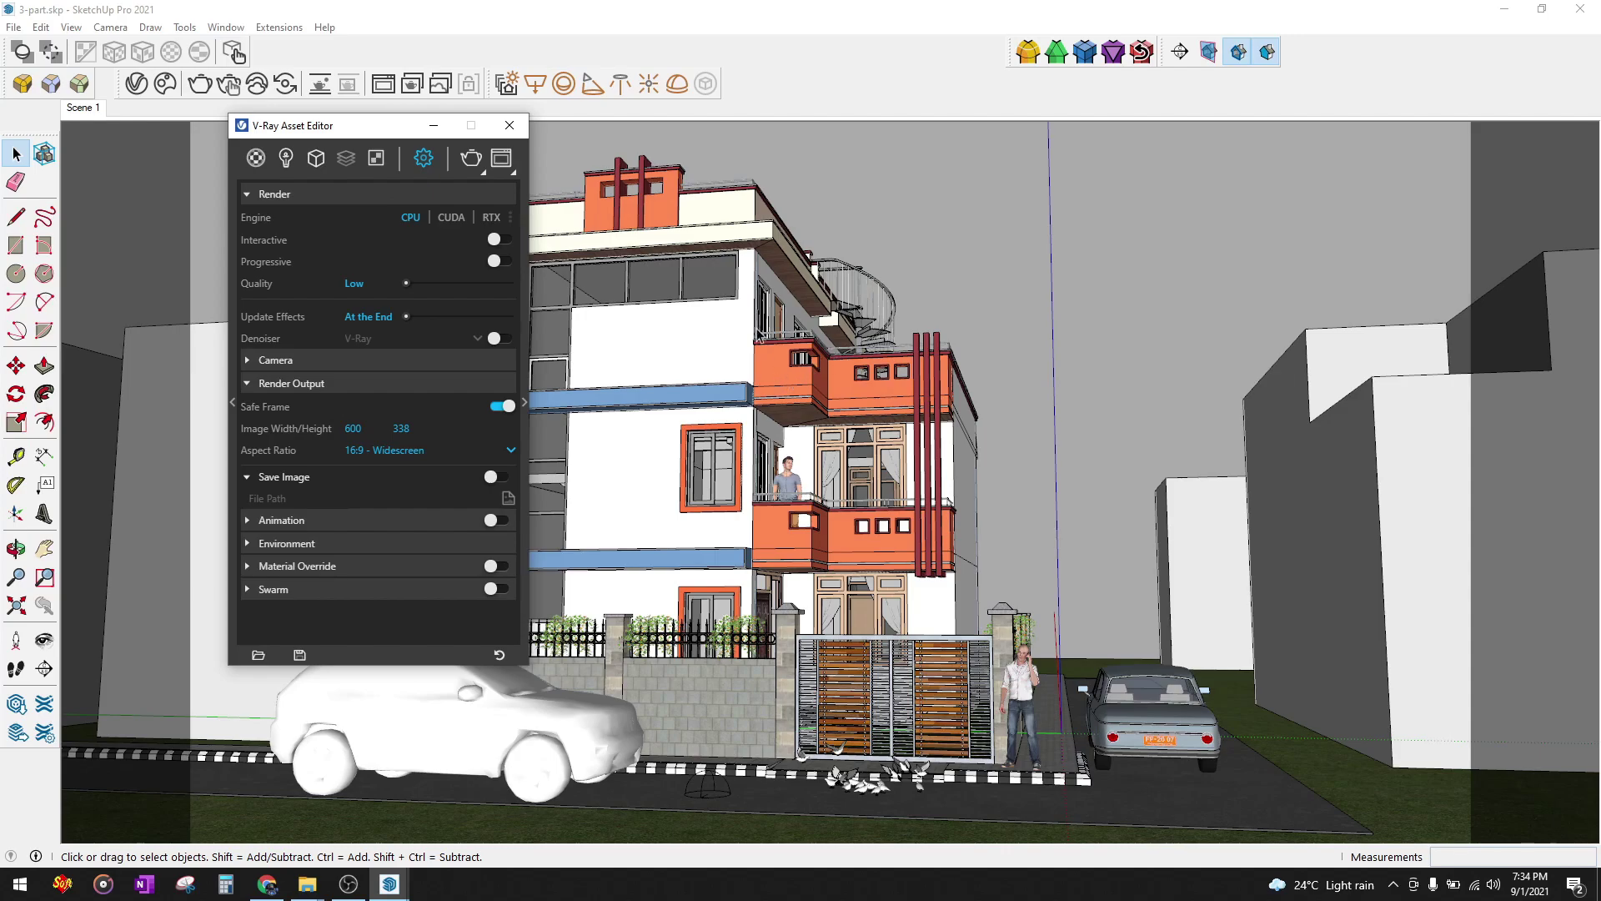
# - Render the house at 600×338, zoom the Frame Buffer to 200%, then minimise it
pyautogui.click(471, 165)
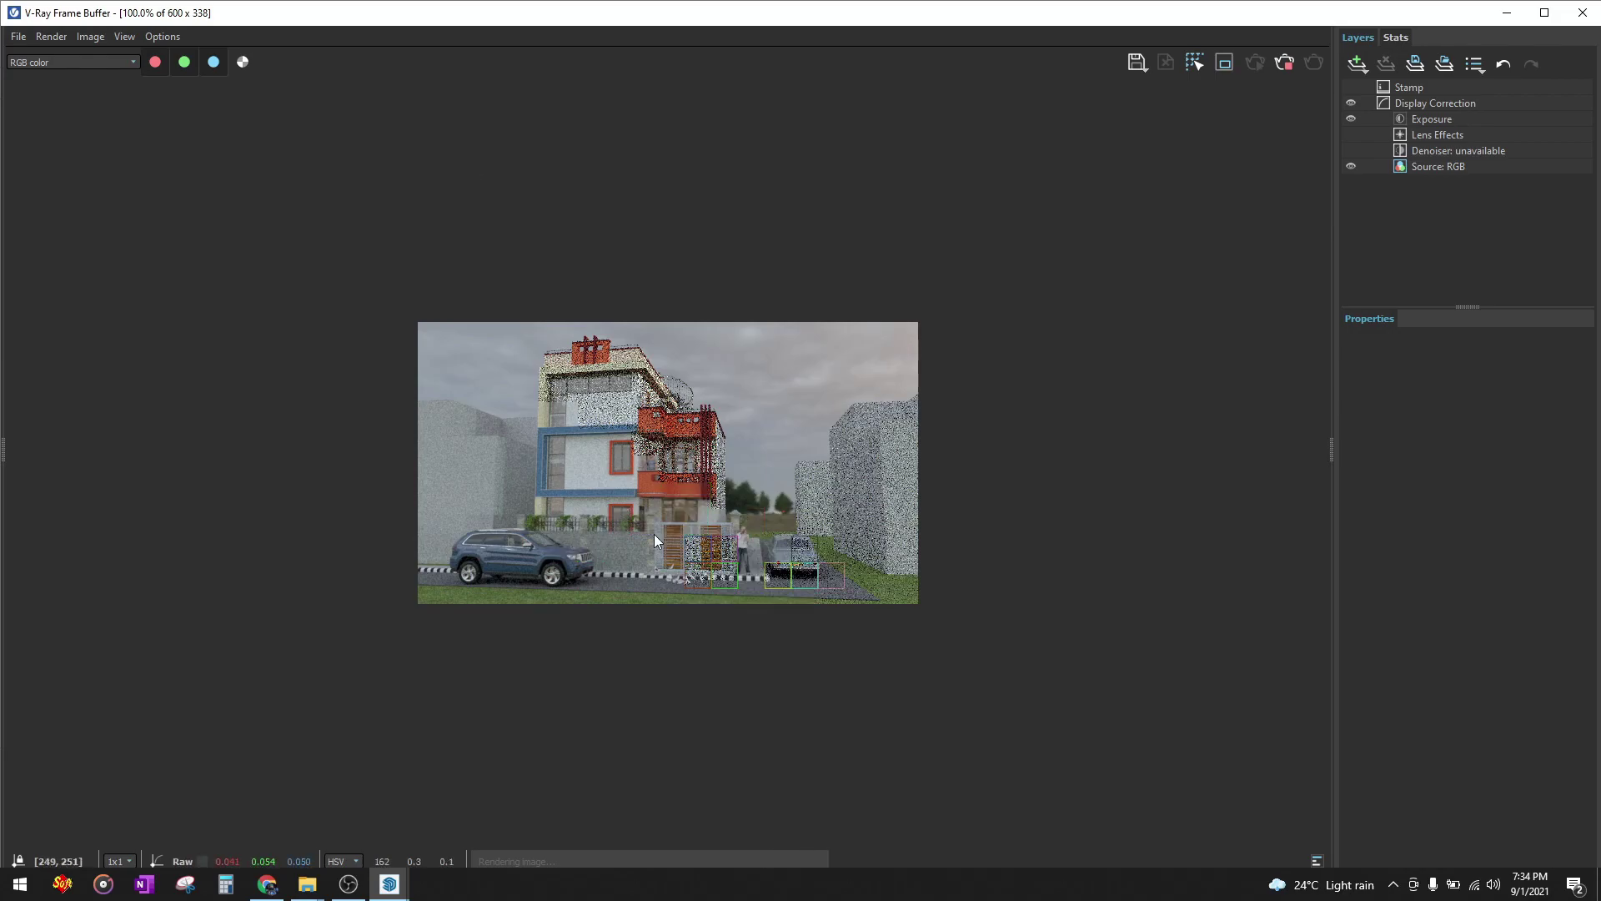
pyautogui.scroll(1, 750, 563)
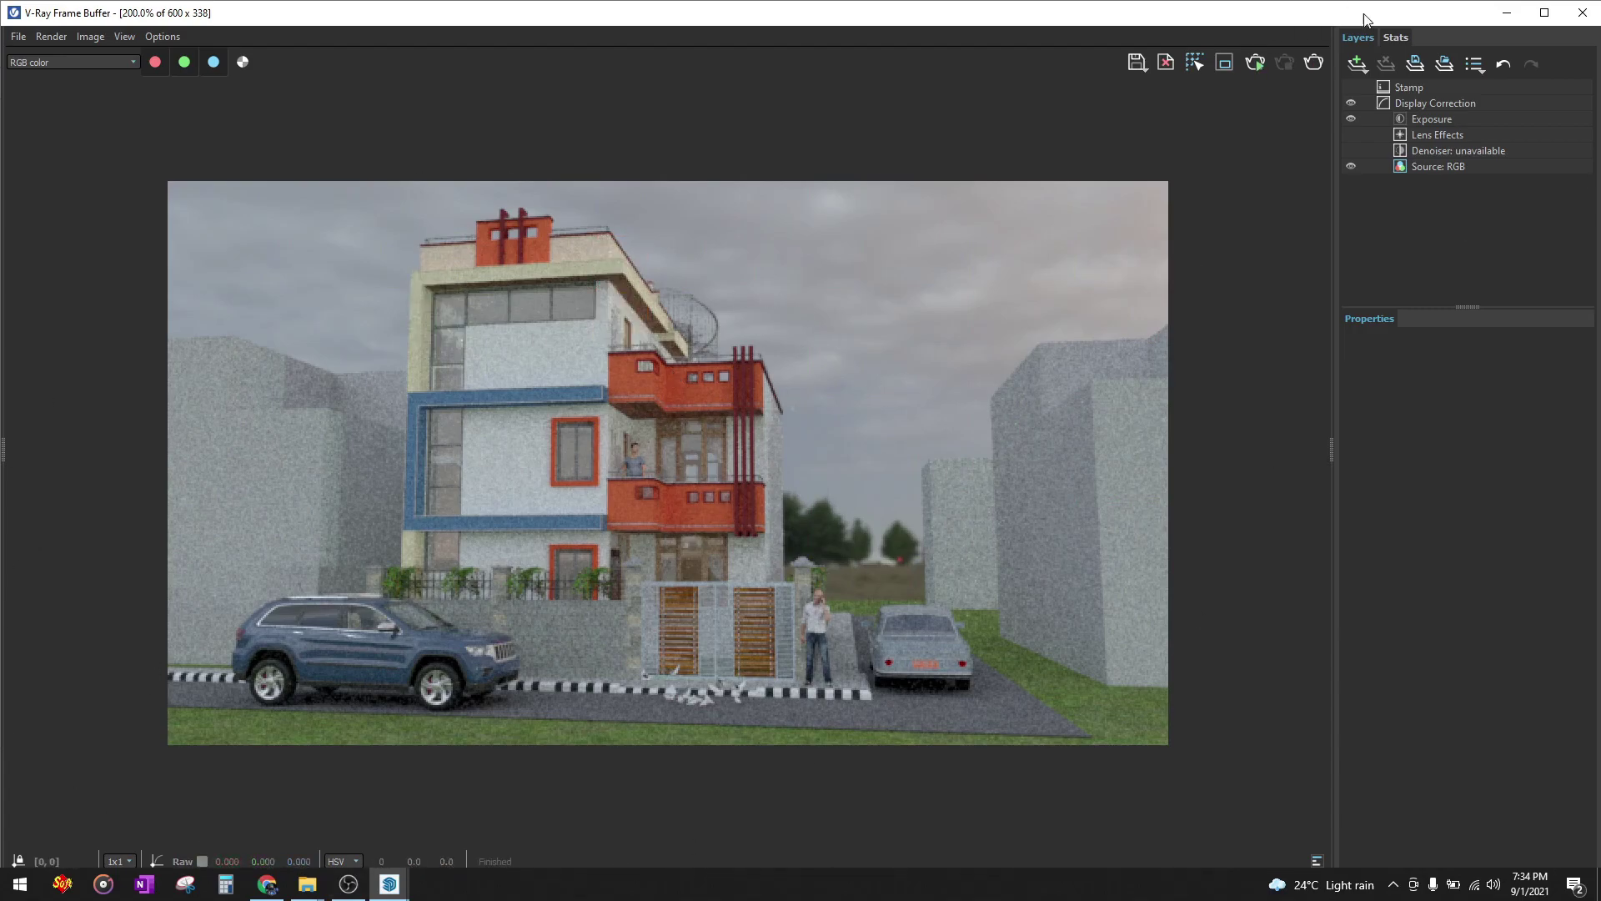
pyautogui.click(1509, 13)
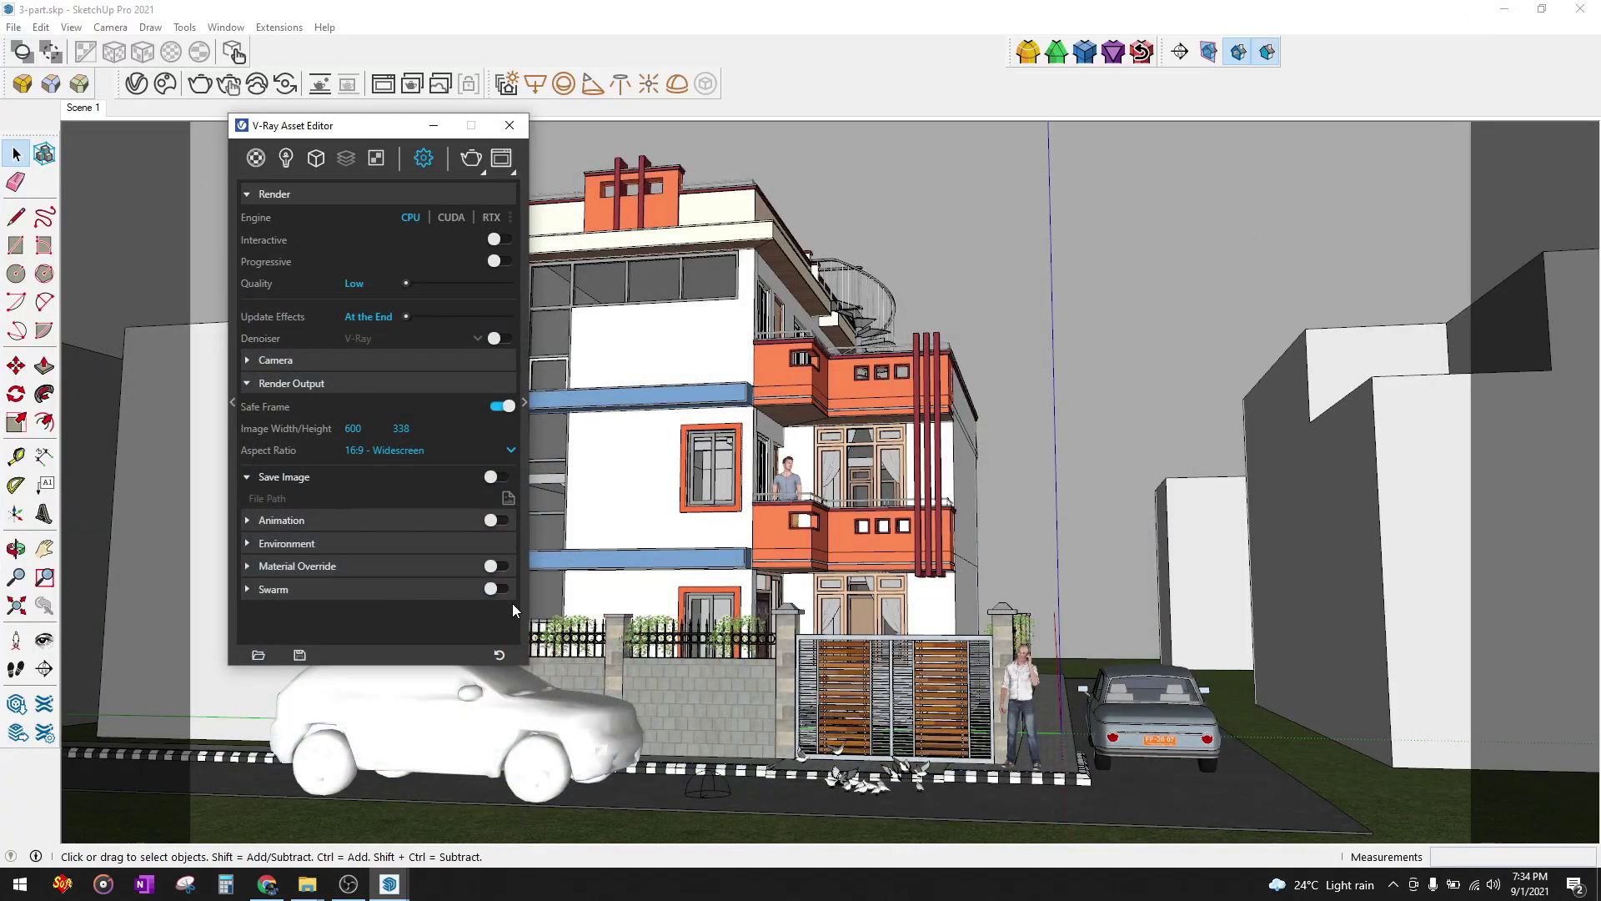
# - Return to the HDRIs • Poly Haven tab in Chrome and scroll the environment maps
pyautogui.click(266, 883)
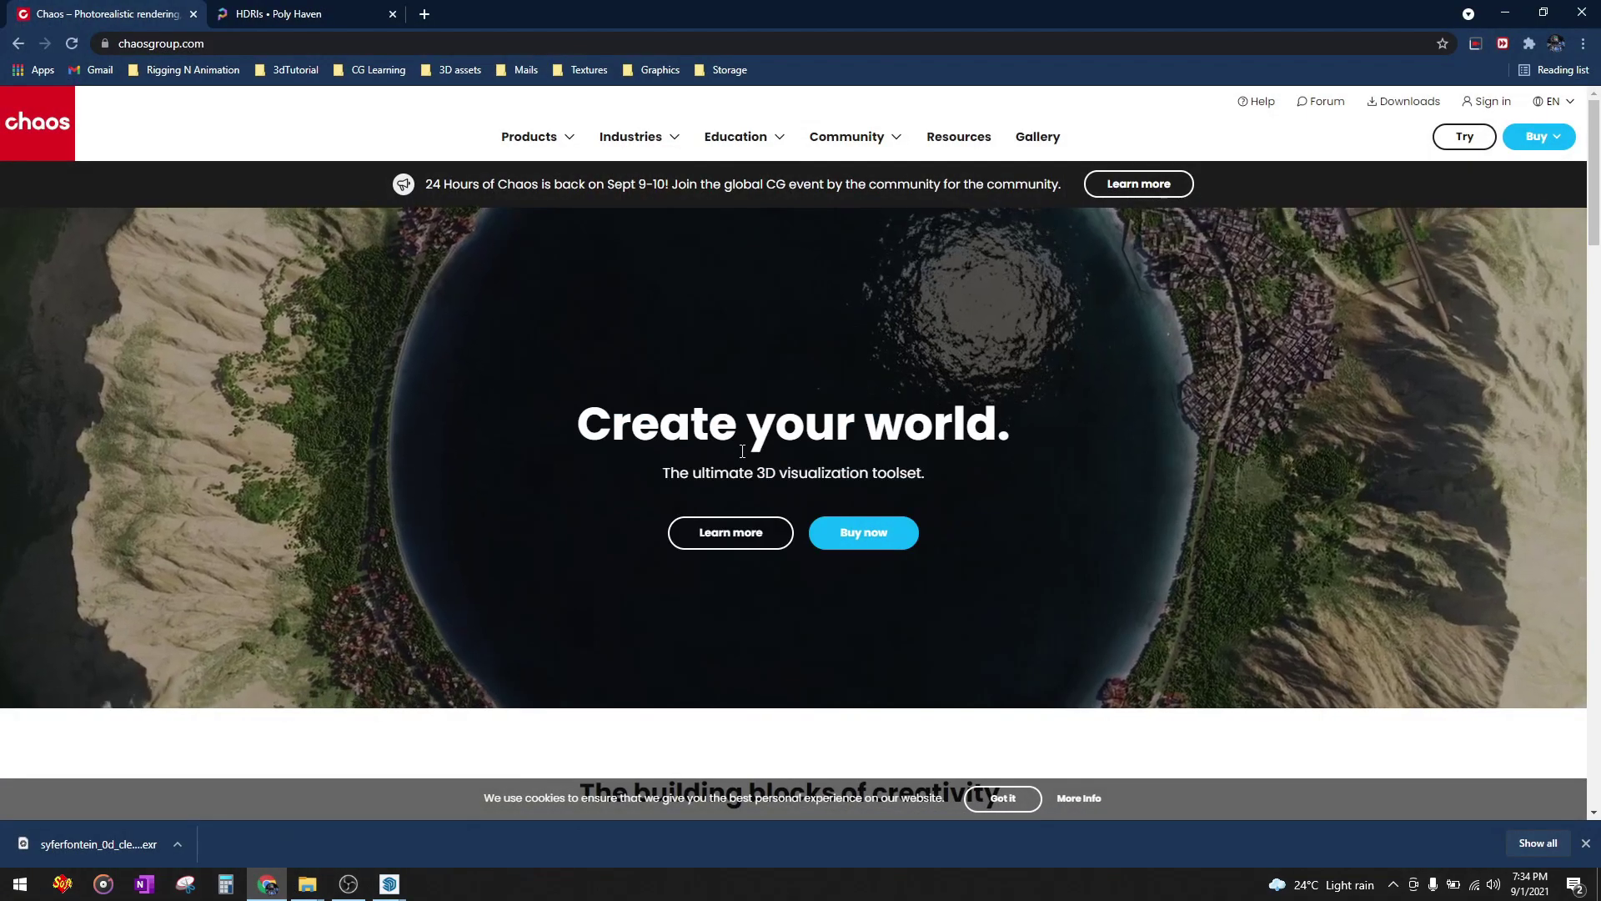
pyautogui.click(278, 14)
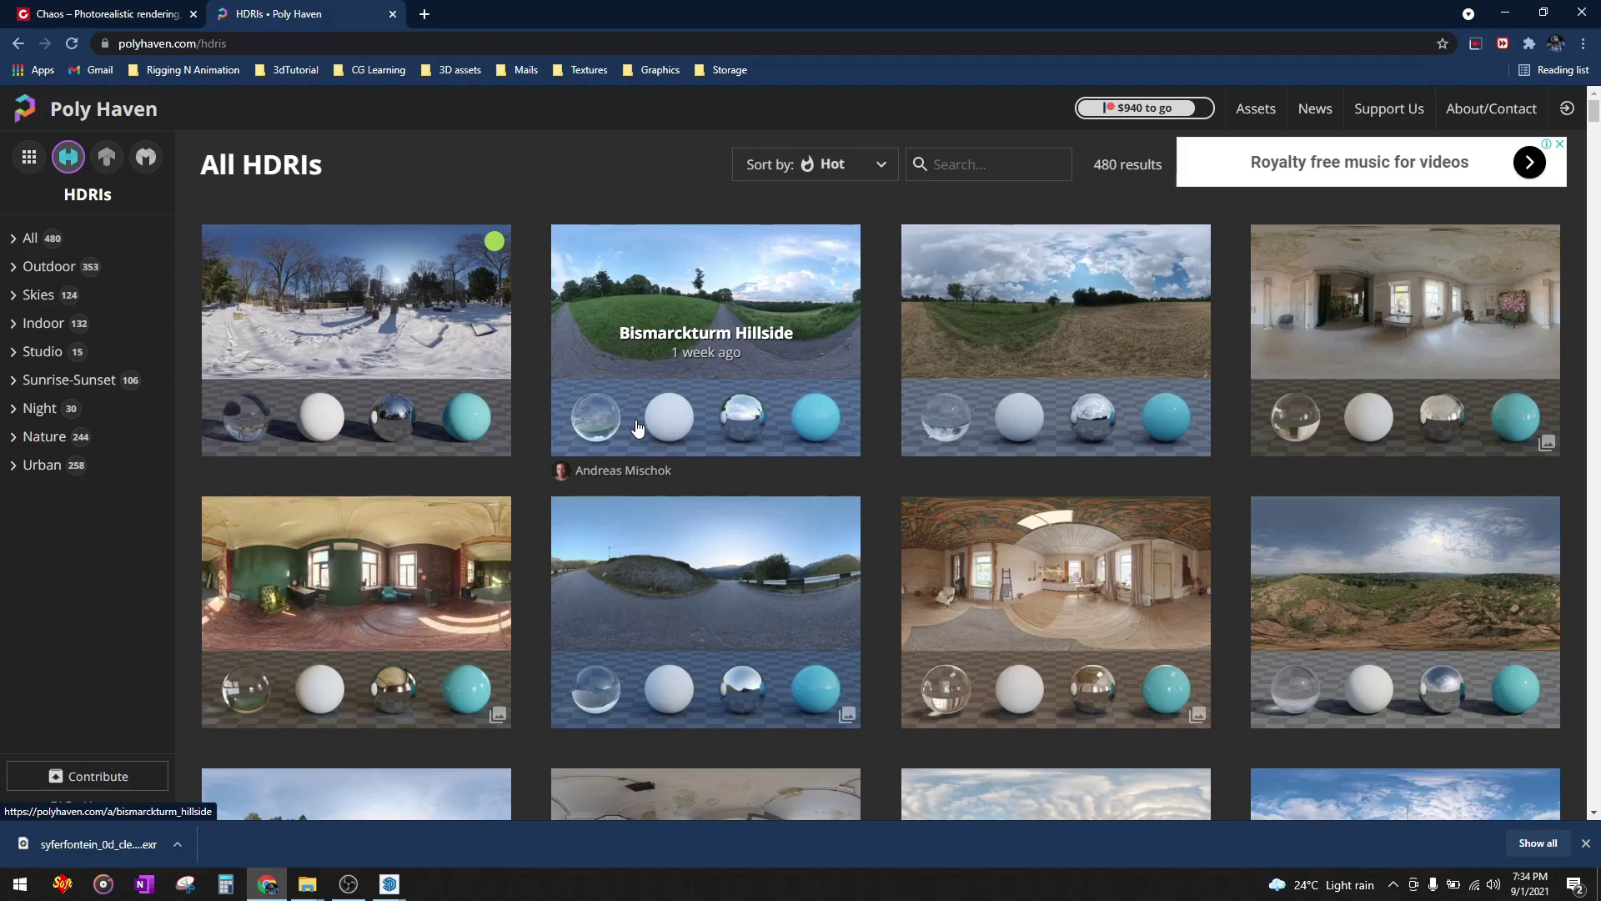
pyautogui.scroll(-6, 1201, 583)
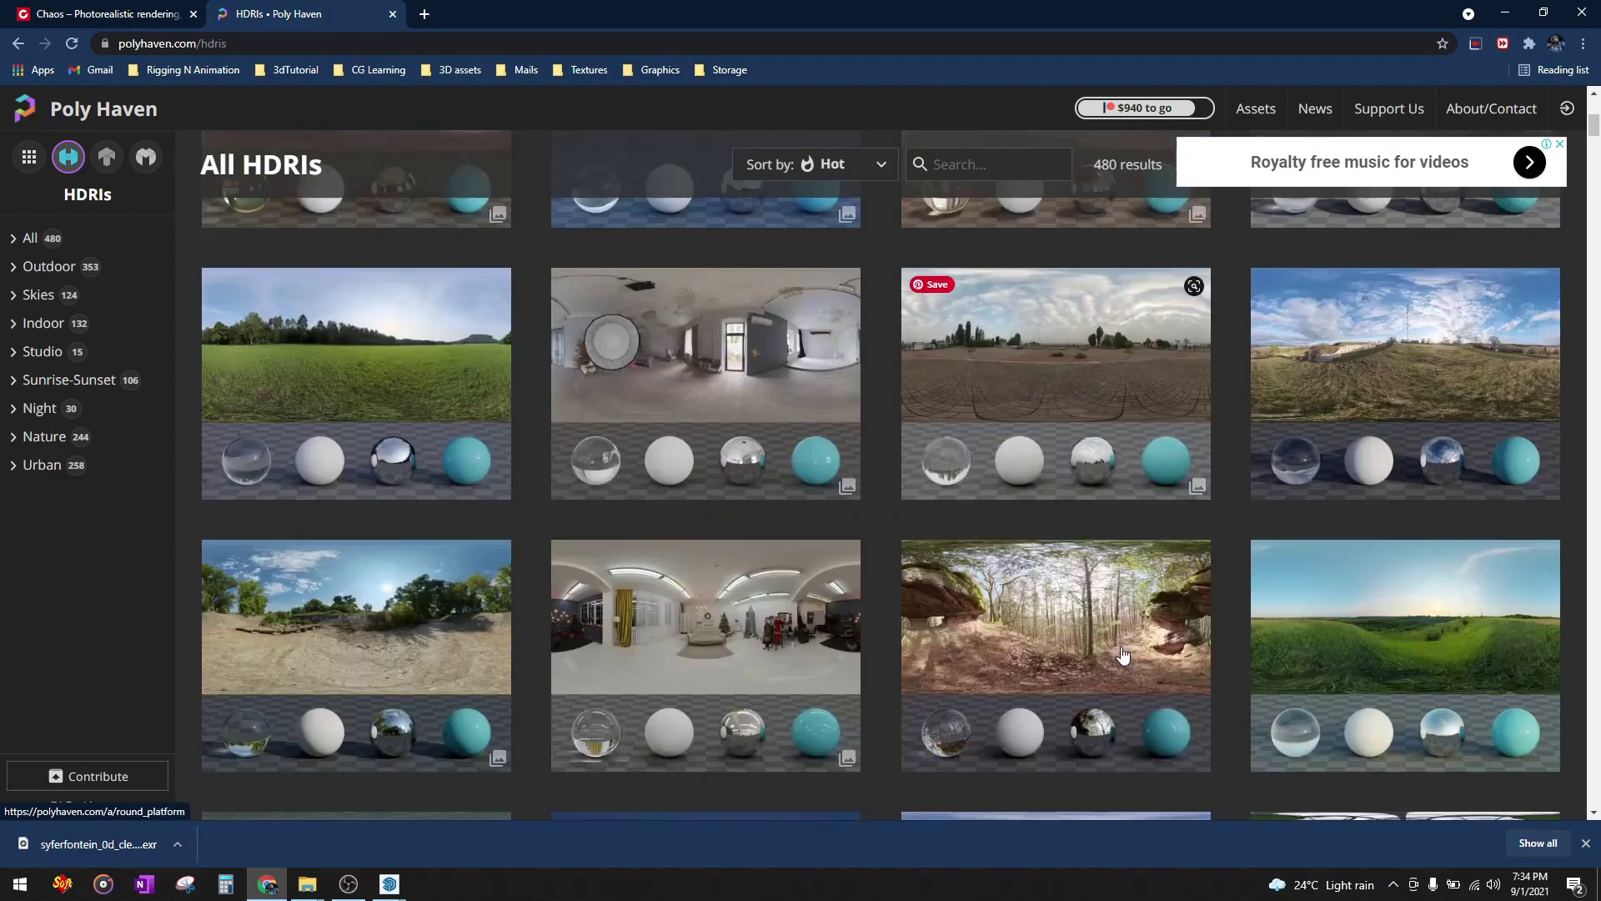
pyautogui.scroll(4, 1203, 385)
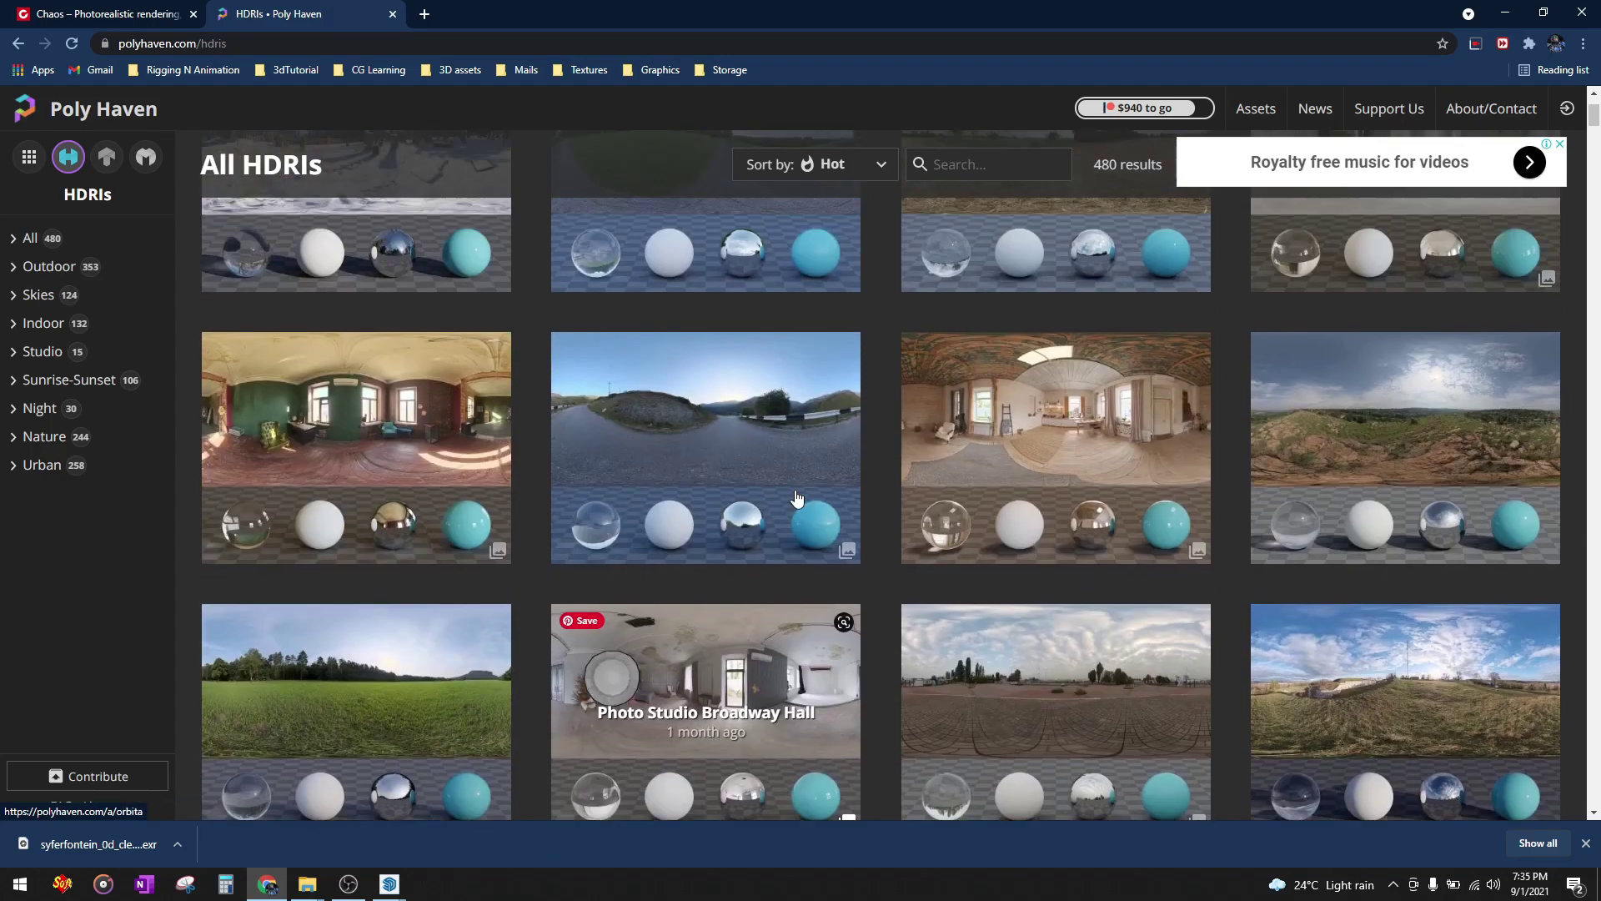
pyautogui.scroll(1, 1203, 385)
pyautogui.scroll(-3, 1203, 386)
pyautogui.scroll(-2, 1226, 517)
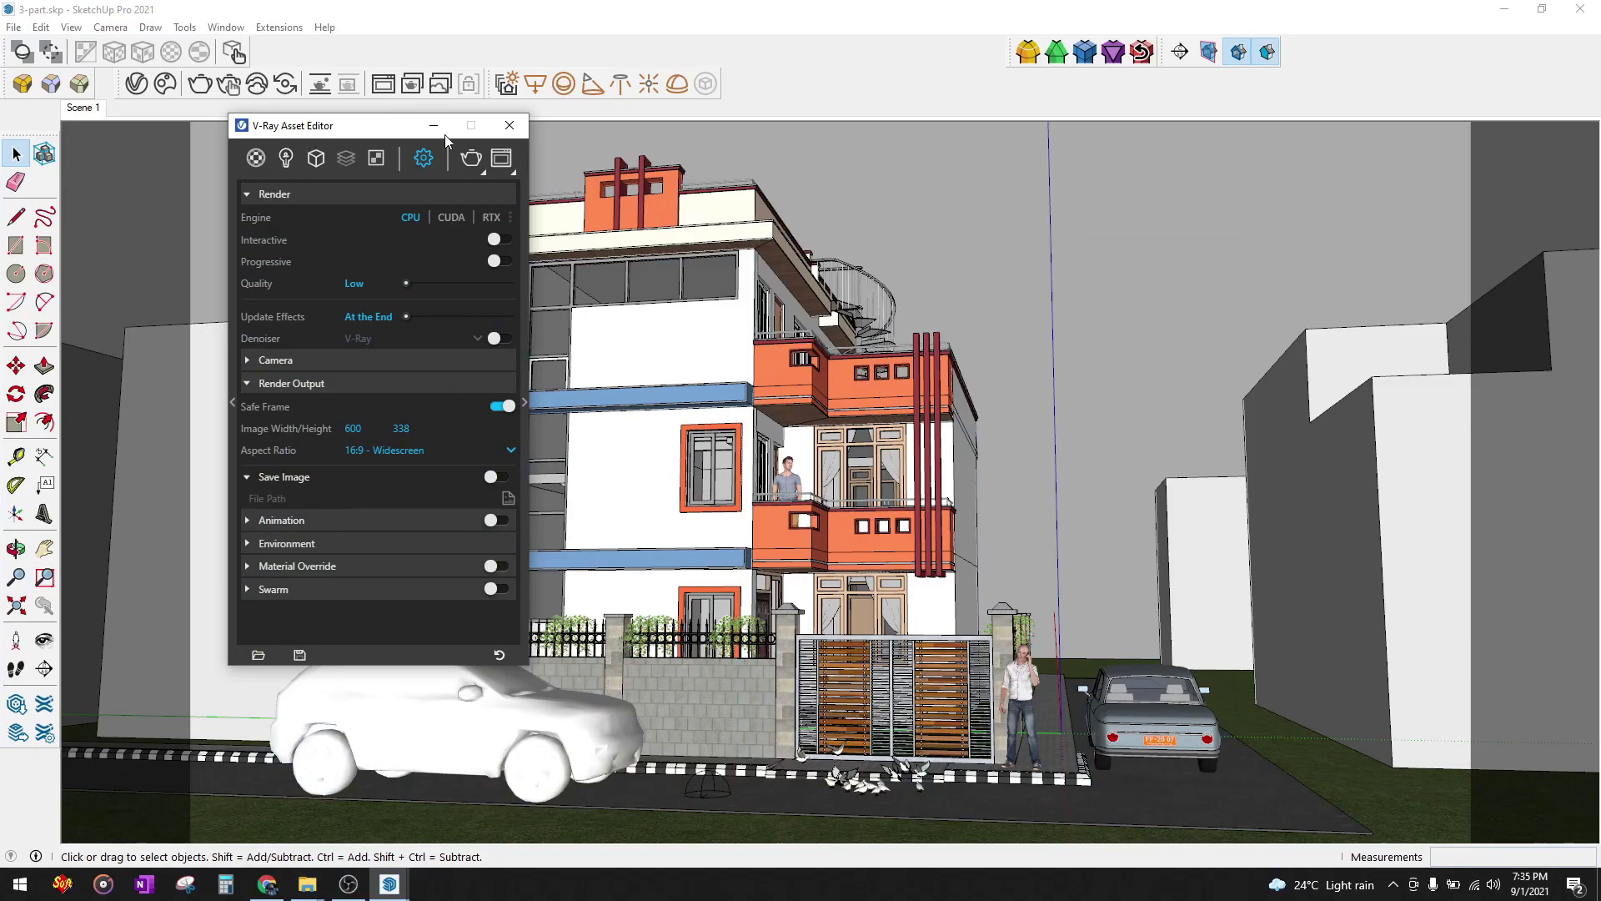
# - Orbit and zoom to the dome light box on the street and select it
pyautogui.click(433, 125)
pyautogui.moveTo(583, 466); pyautogui.dragTo(659, 608, button='middle')
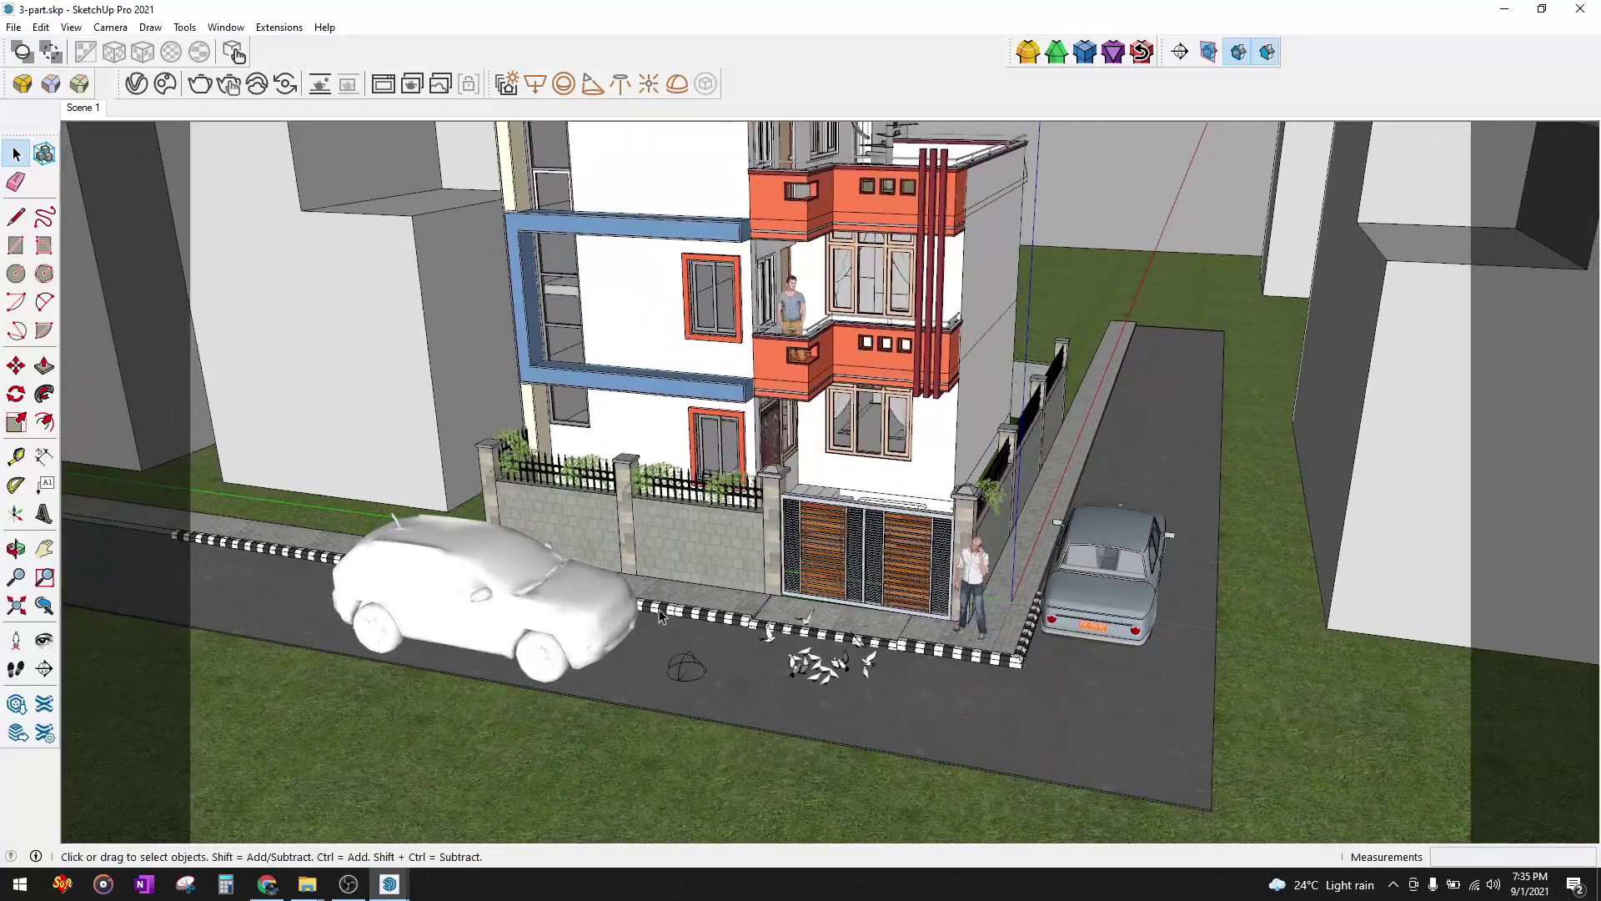
pyautogui.scroll(5, 659, 609)
pyautogui.click(727, 659)
pyautogui.scroll(2, 717, 705)
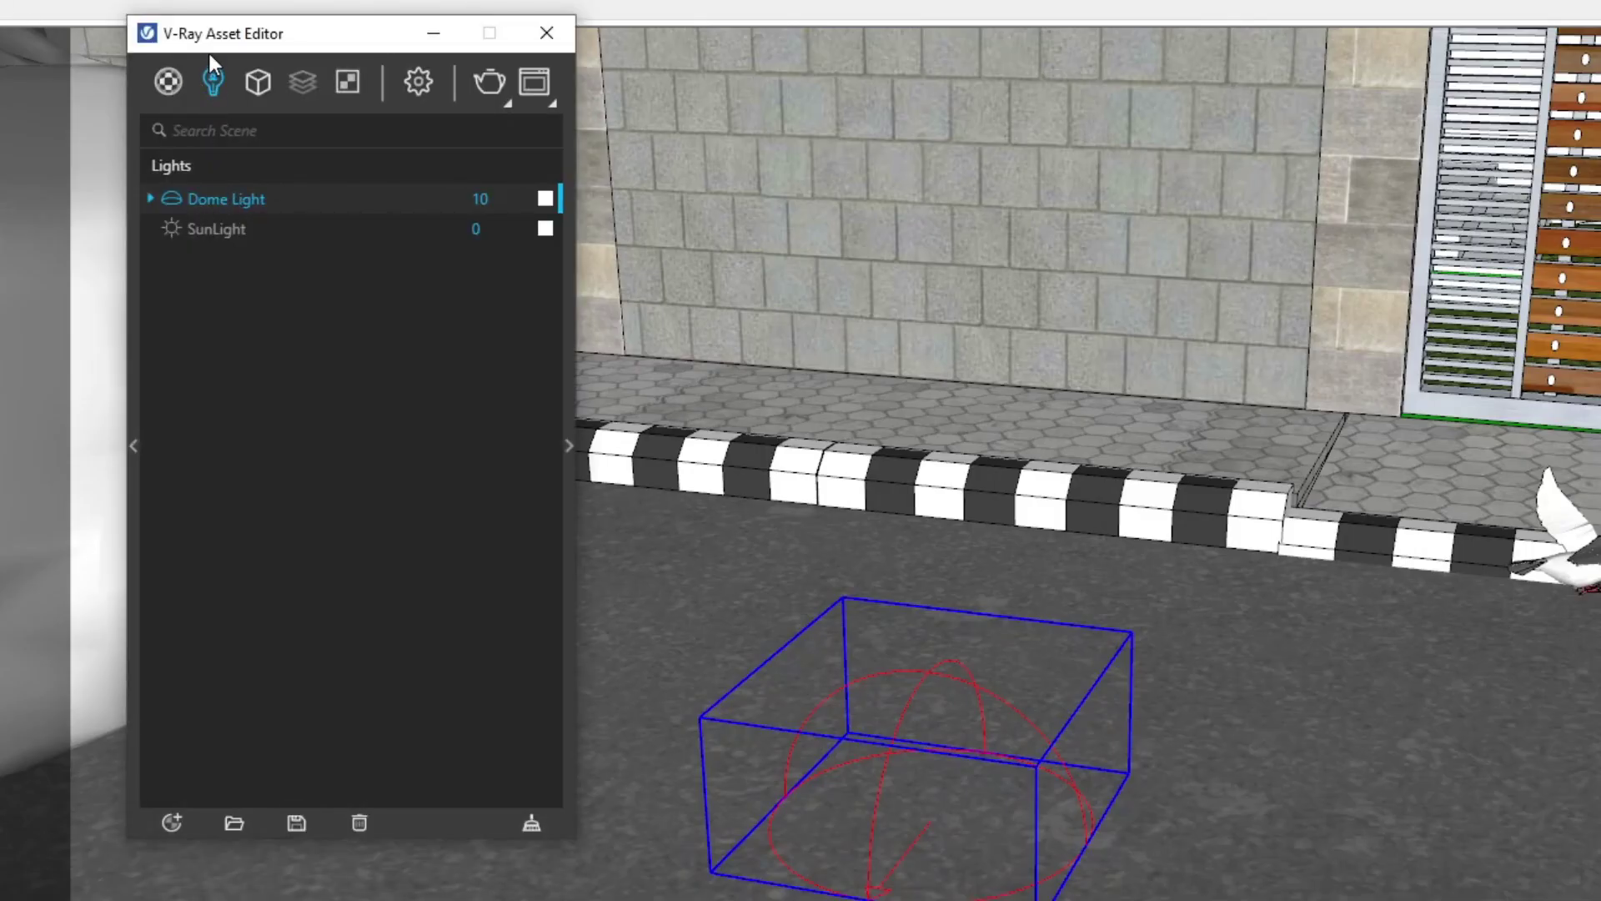
# - Look at the Materials and Geometry lists, then show the Lights list with Dome Light and SunLight
pyautogui.click(169, 81)
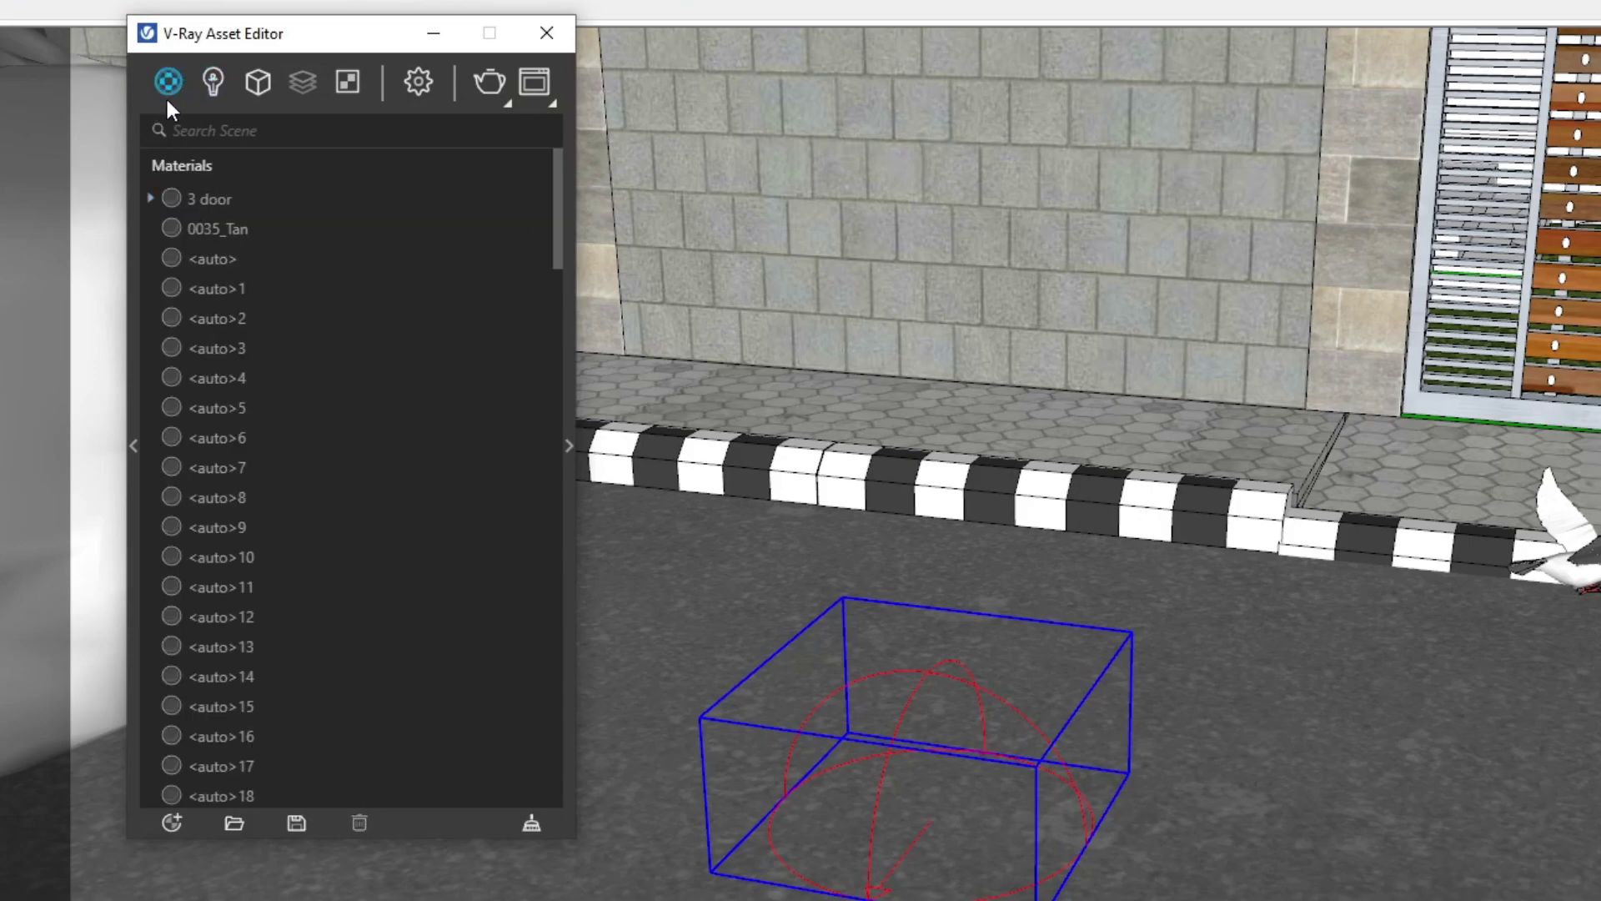
pyautogui.click(212, 83)
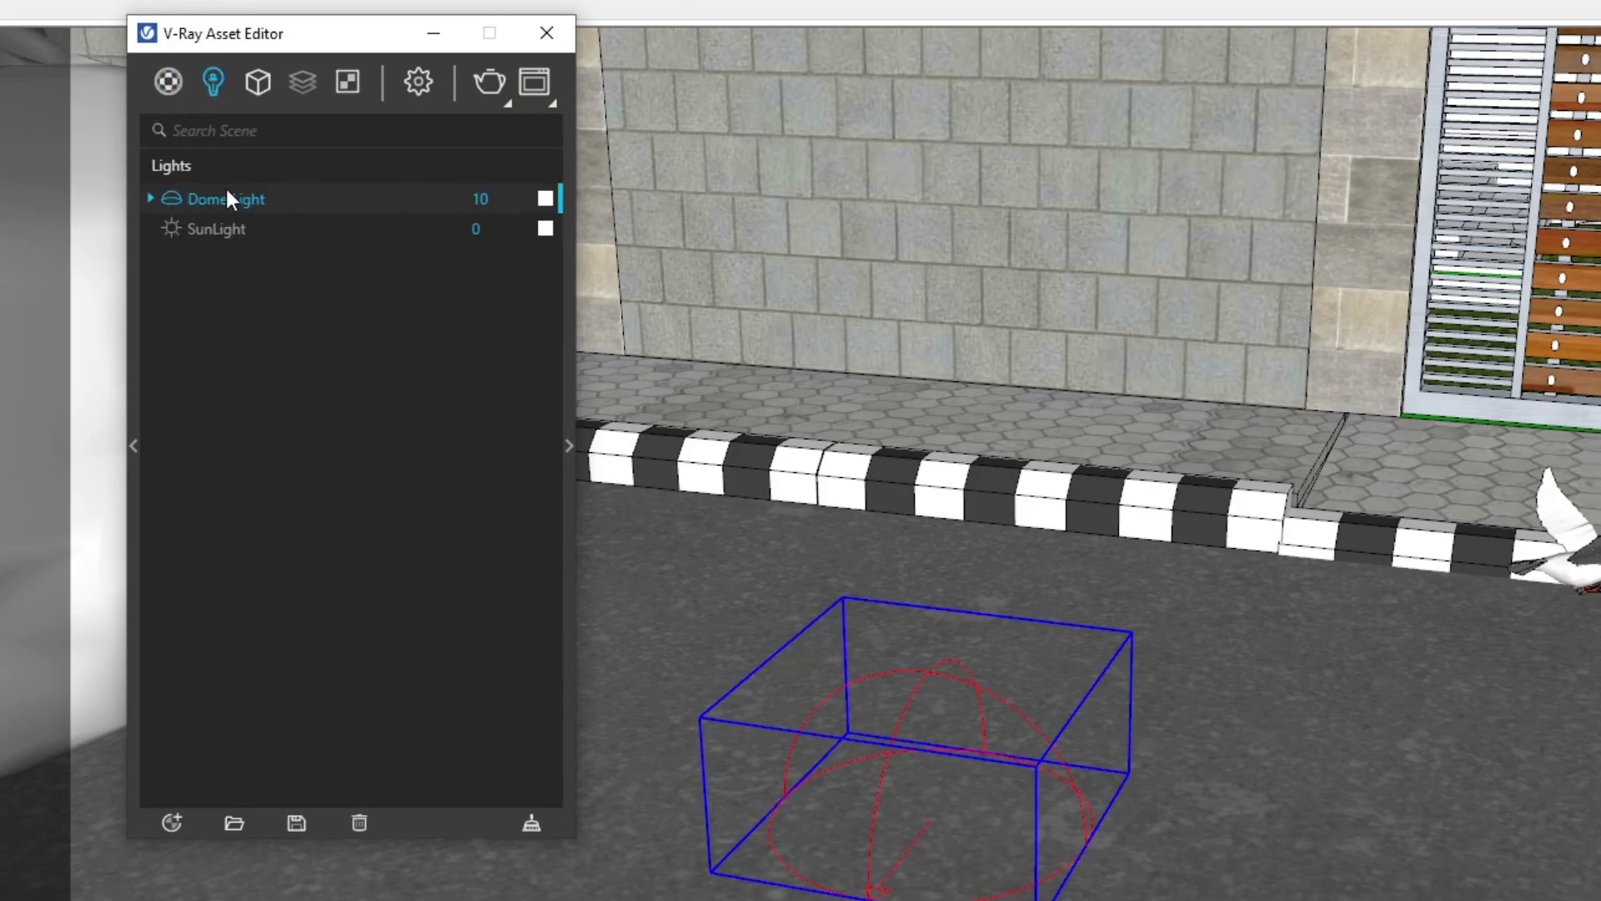
pyautogui.click(254, 81)
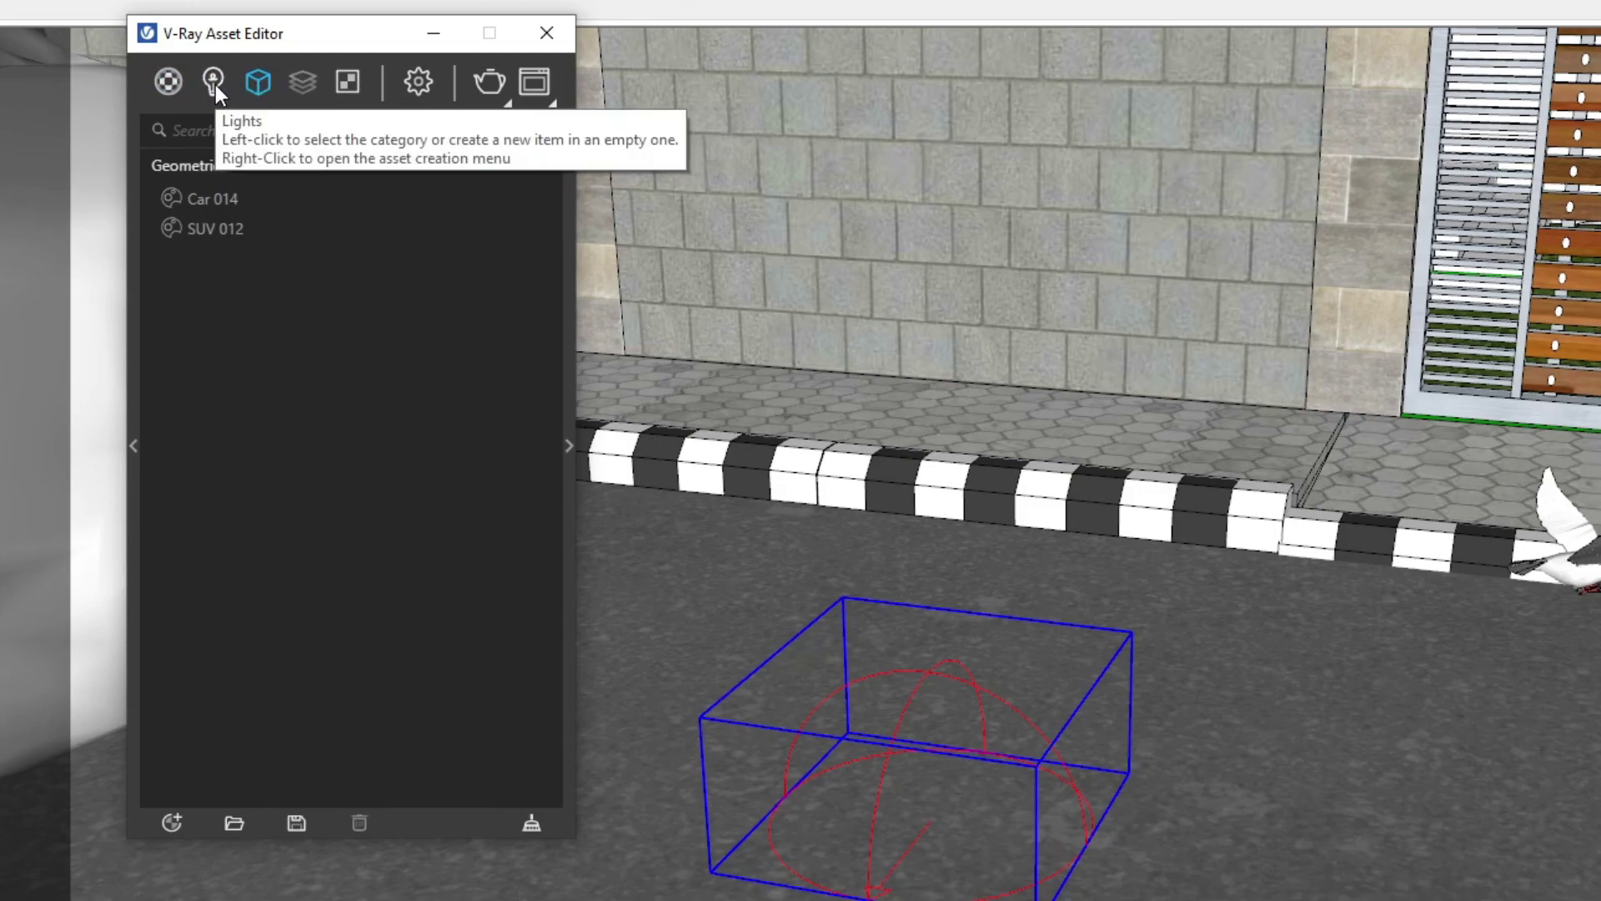
pyautogui.click(212, 83)
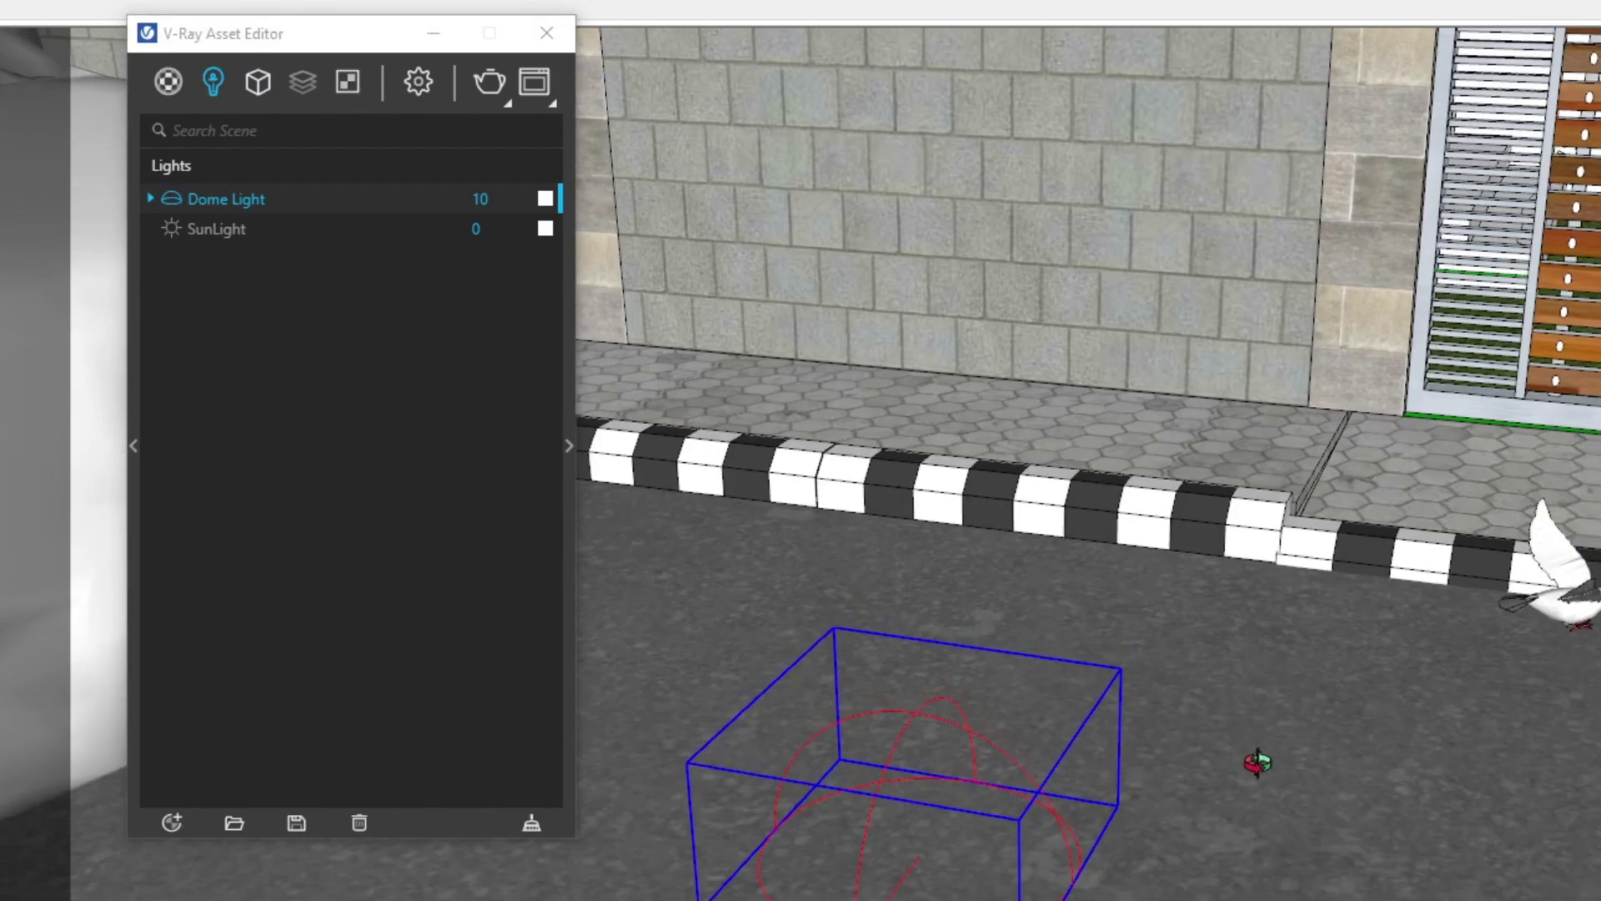
pyautogui.scroll(2, 1100, 686)
pyautogui.scroll(2, 757, 747)
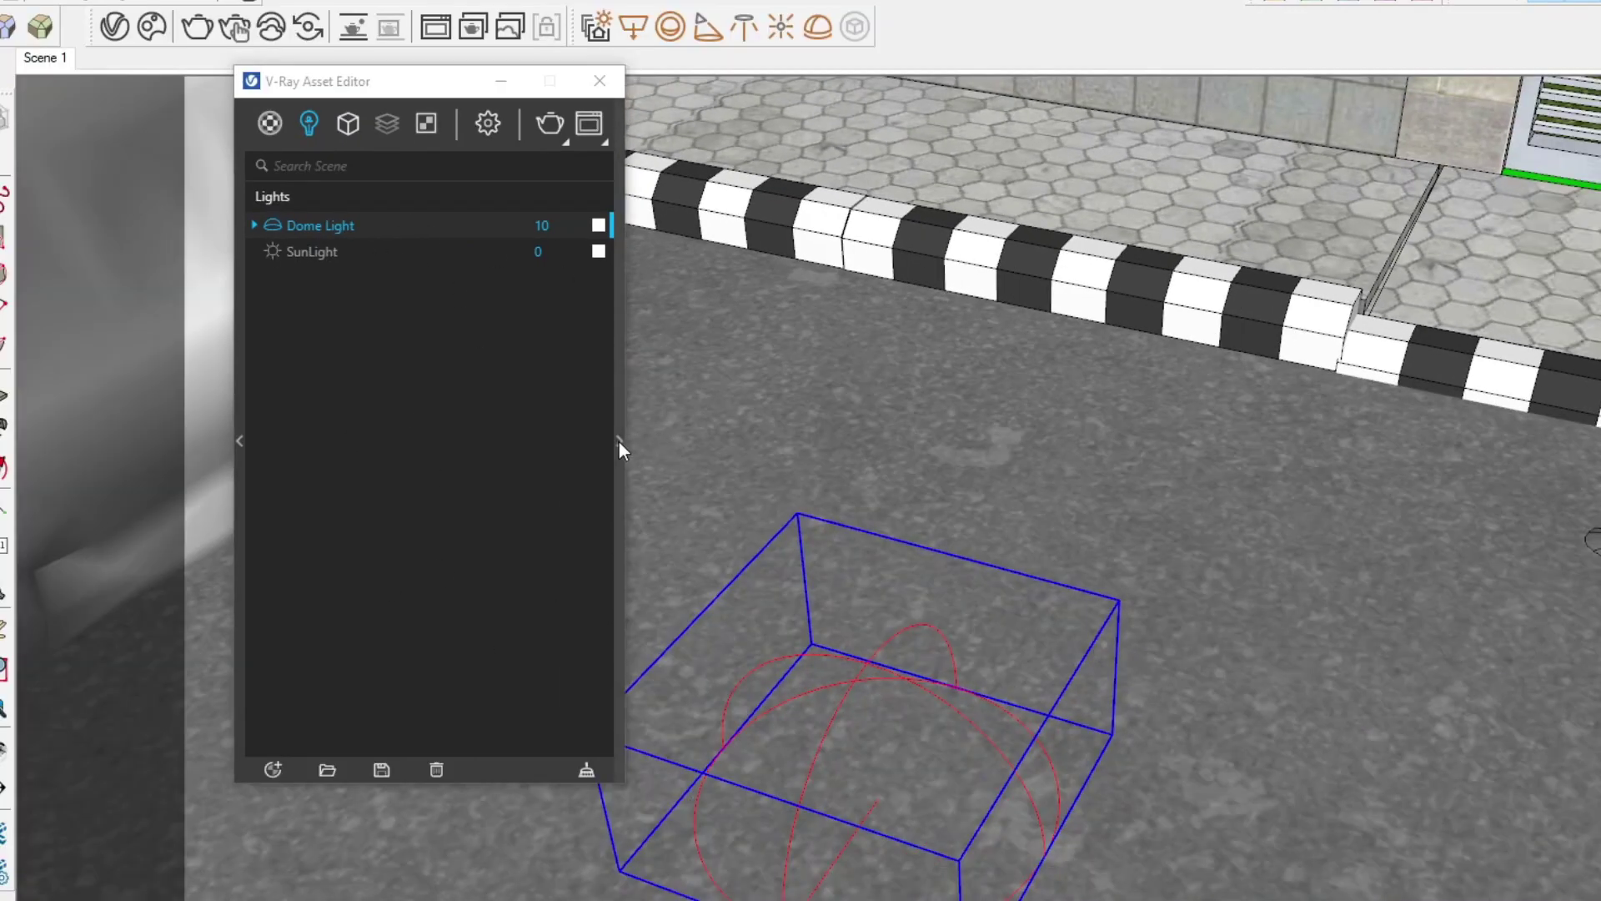
# - Load syferfontein_0d_clear_2k.exr as the Dome Light's HDR texture
pyautogui.click(619, 442)
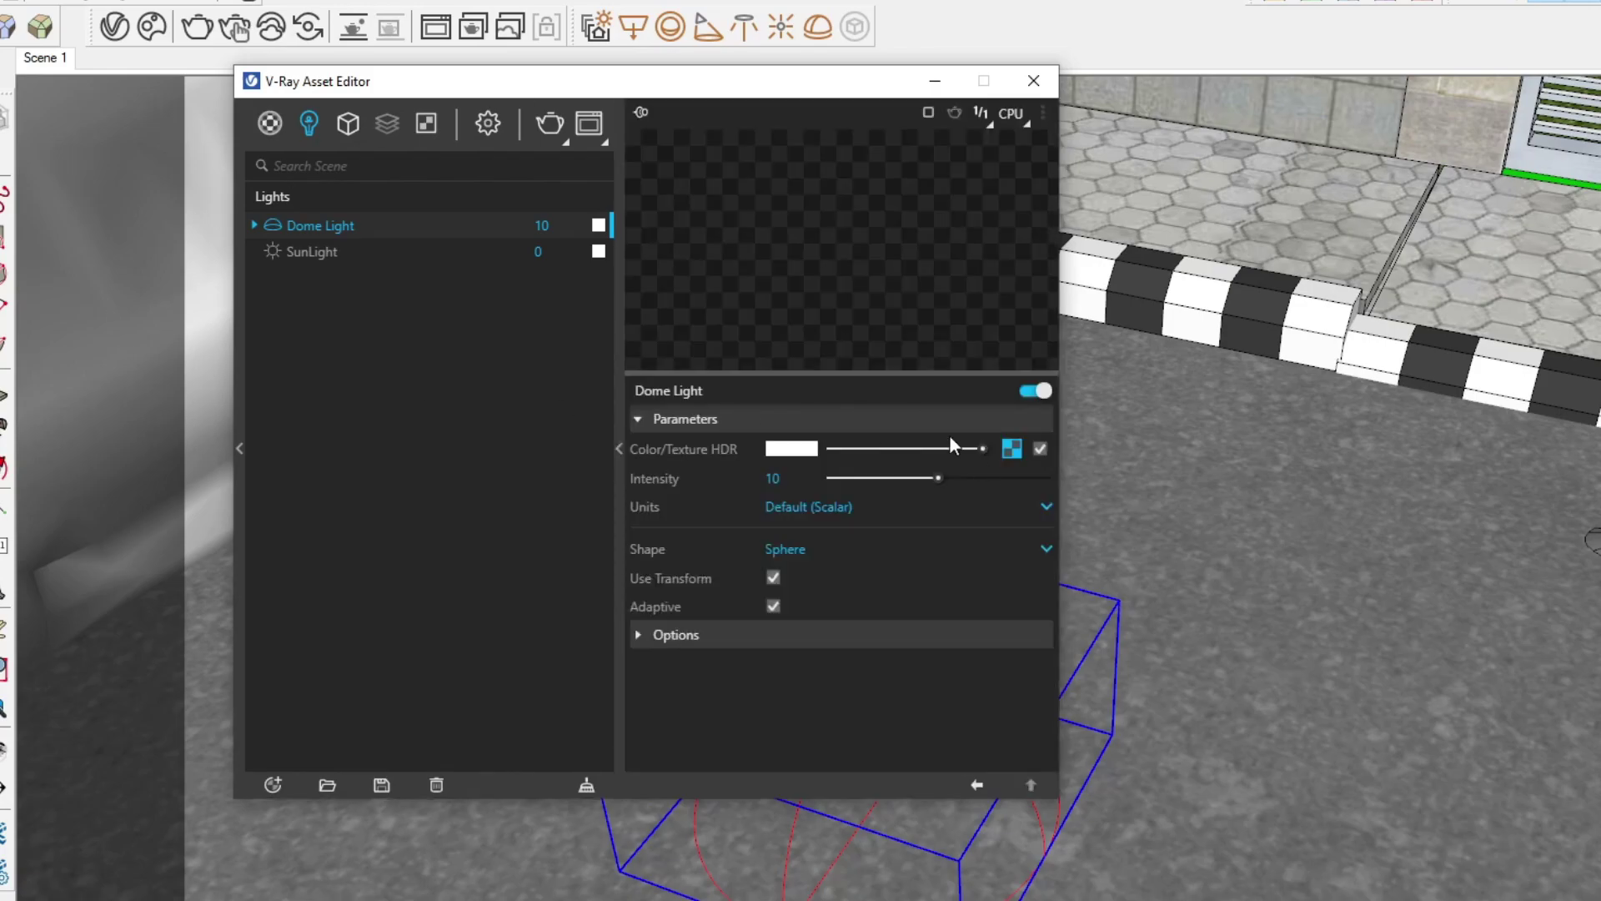
pyautogui.click(1006, 448)
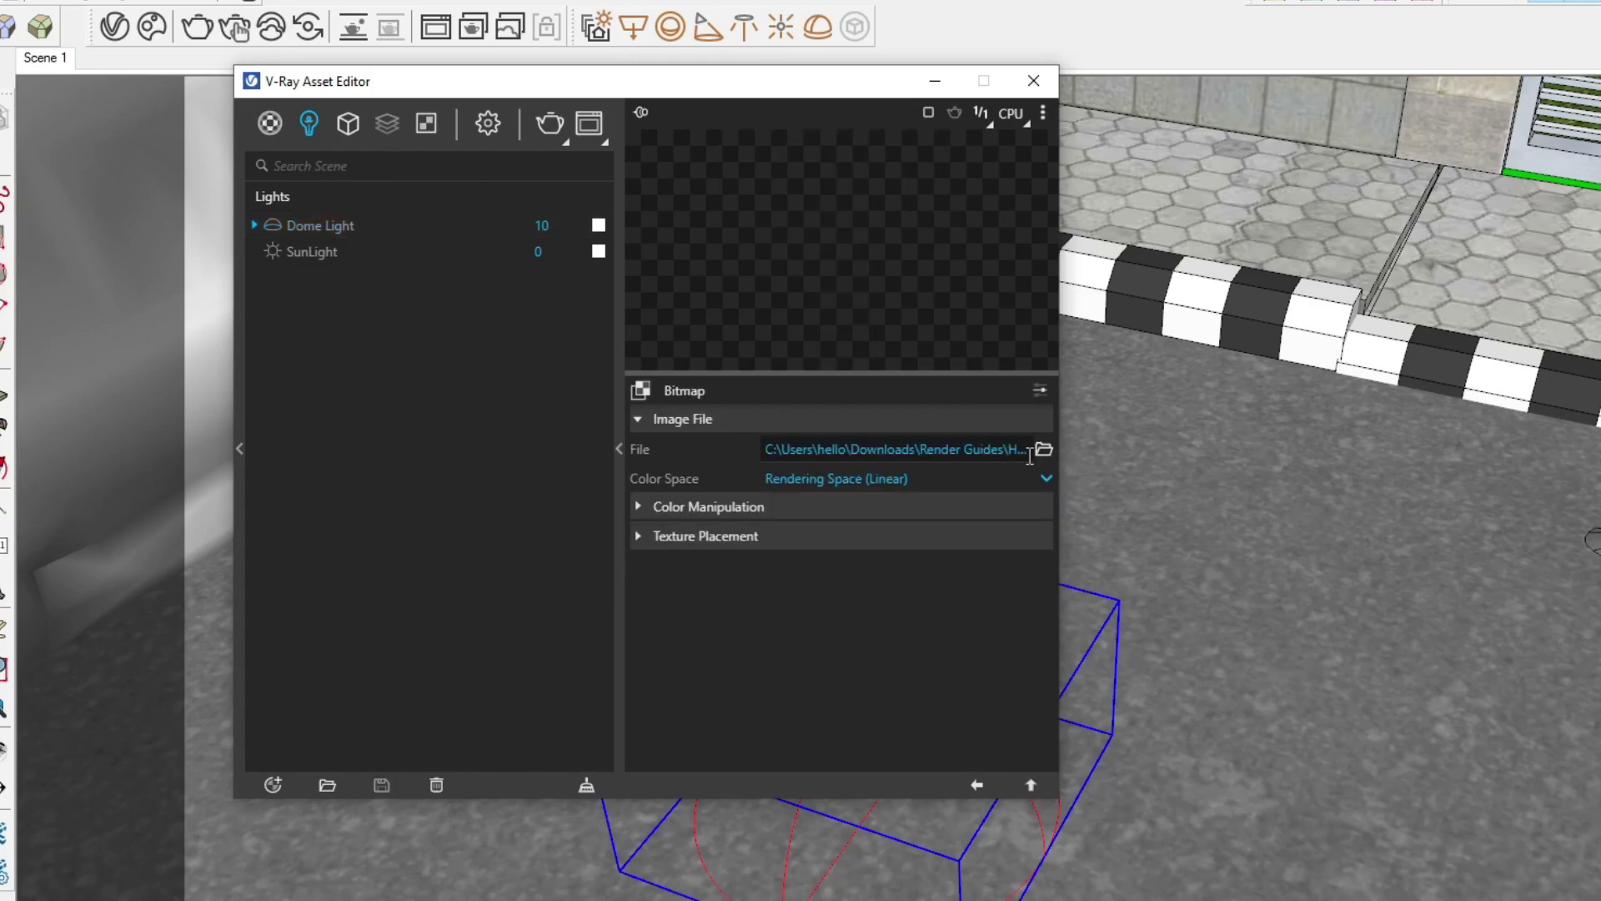
pyautogui.click(1043, 449)
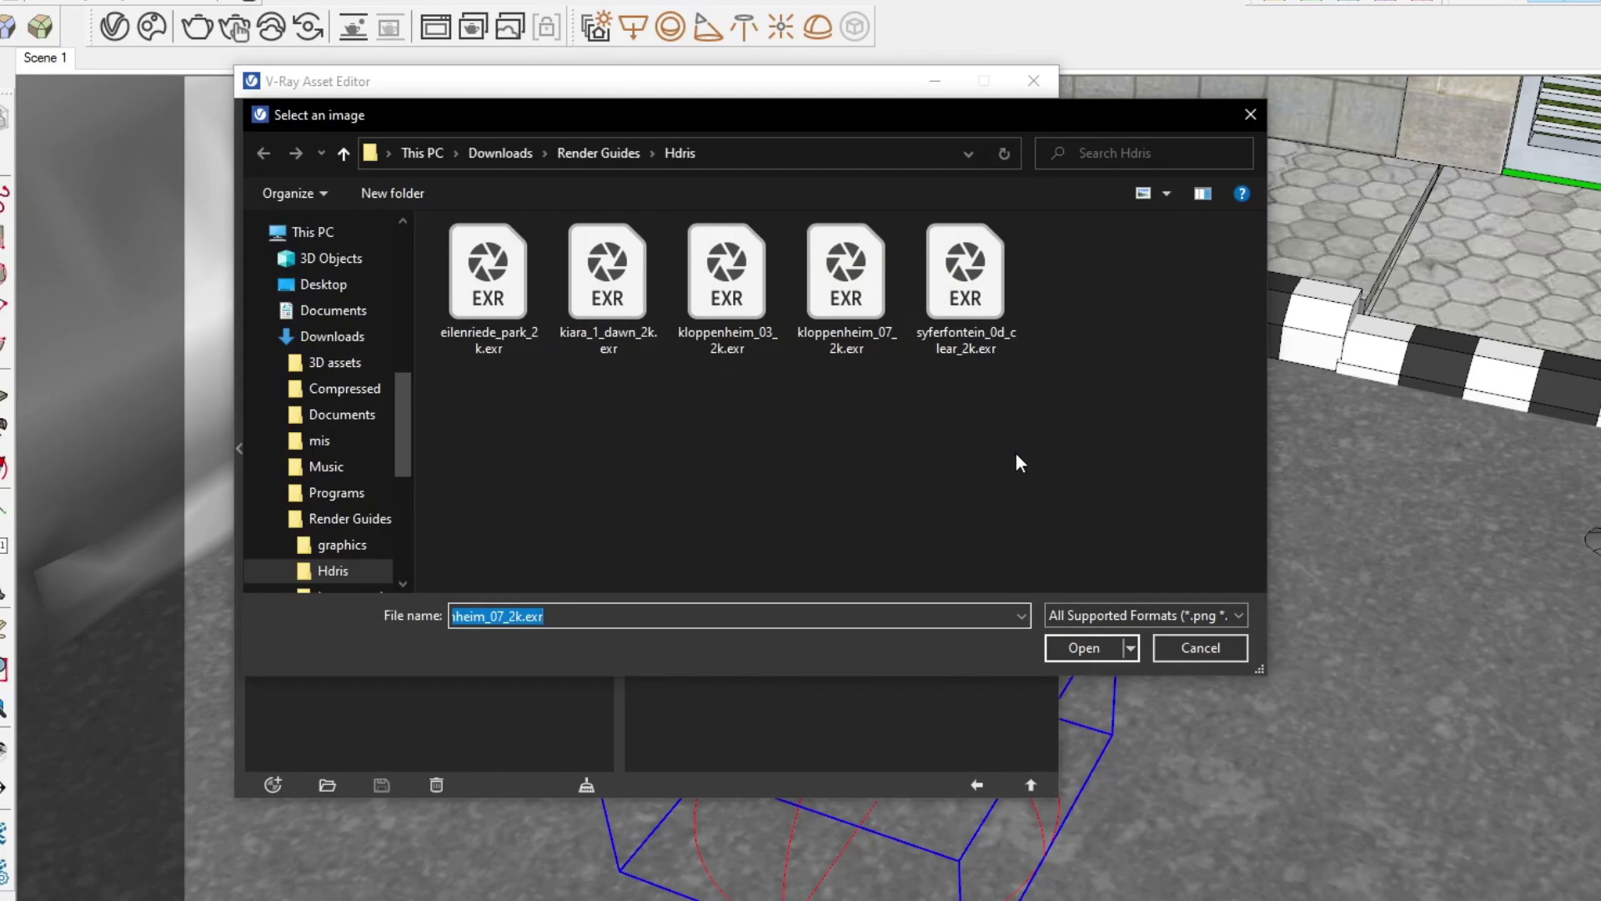
pyautogui.click(947, 315)
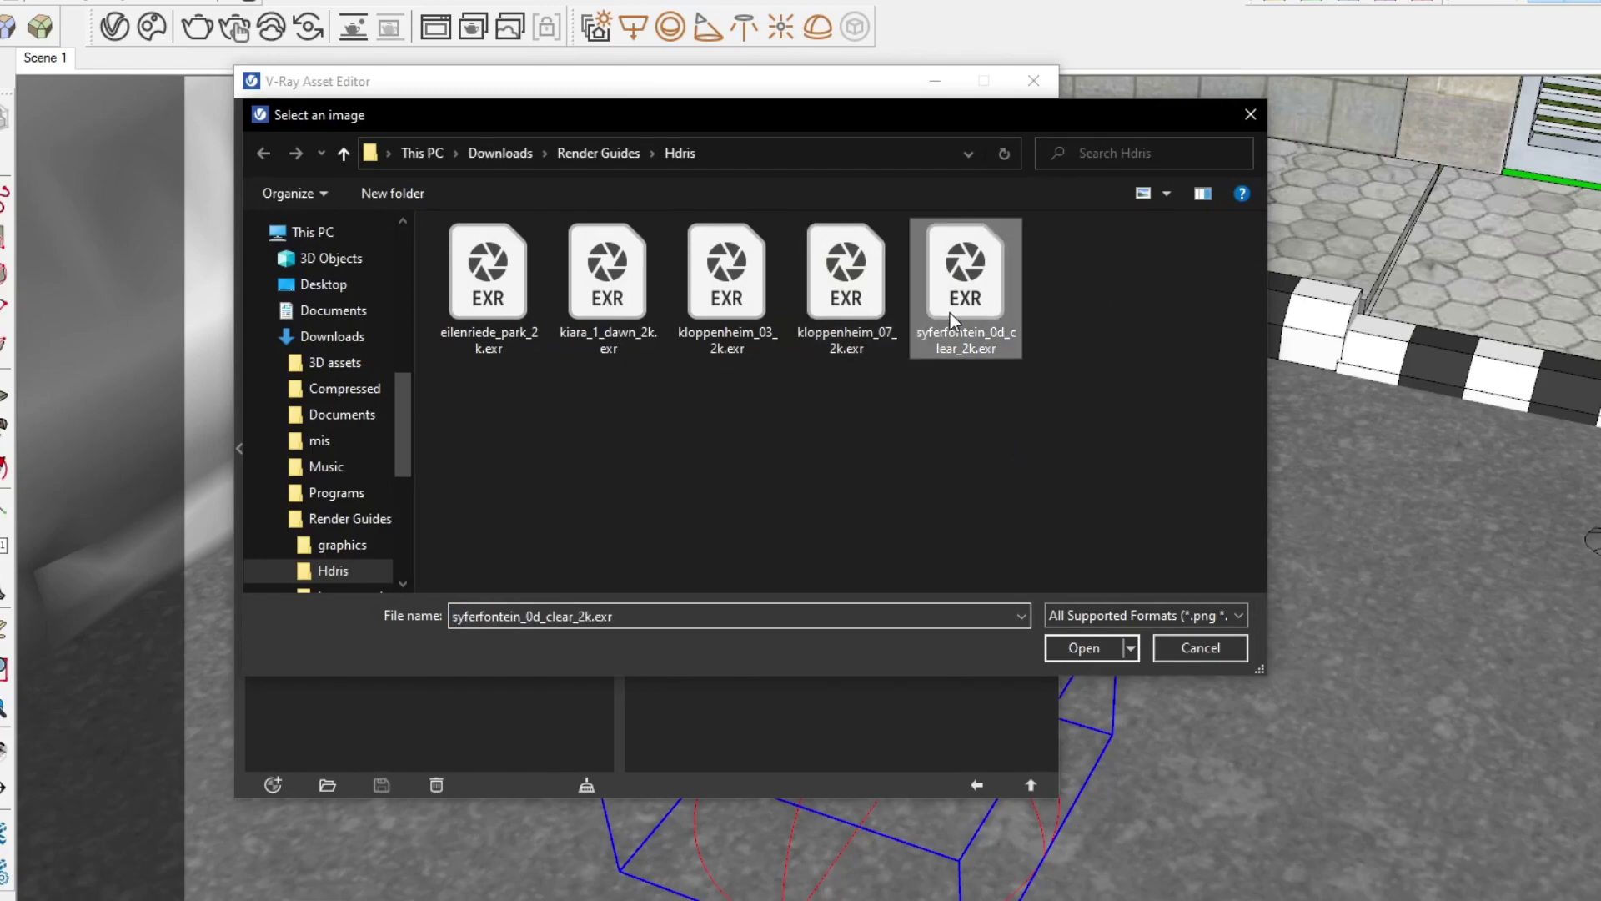
pyautogui.click(1109, 643)
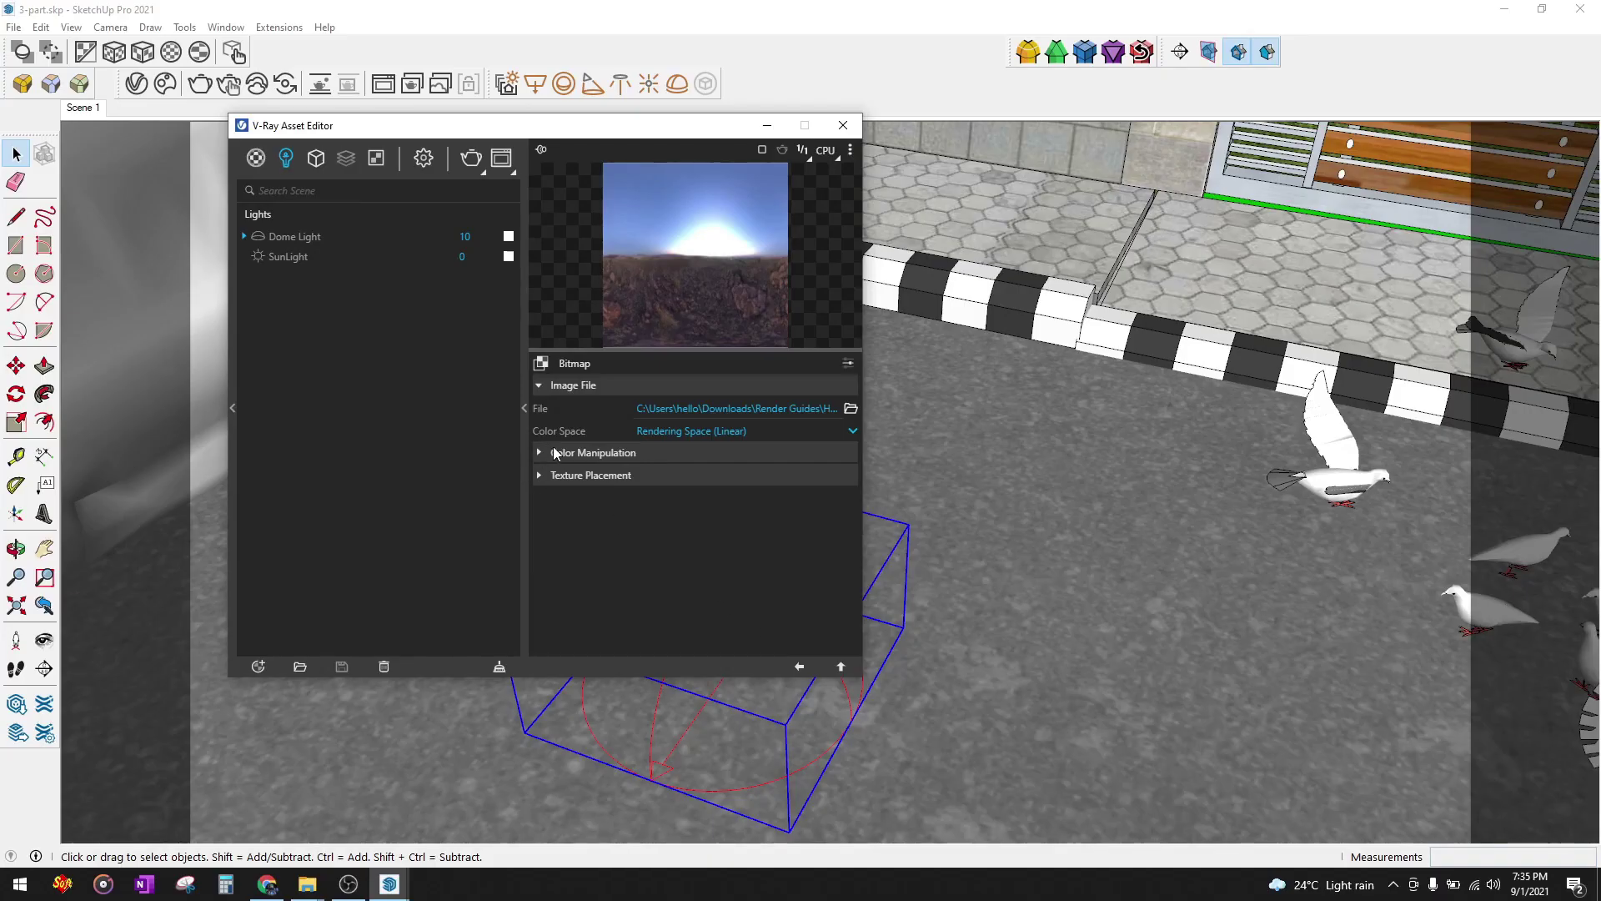
# - Review the HDR texture's colour manipulation and placement options, then go back to the Dome Light
pyautogui.click(555, 453)
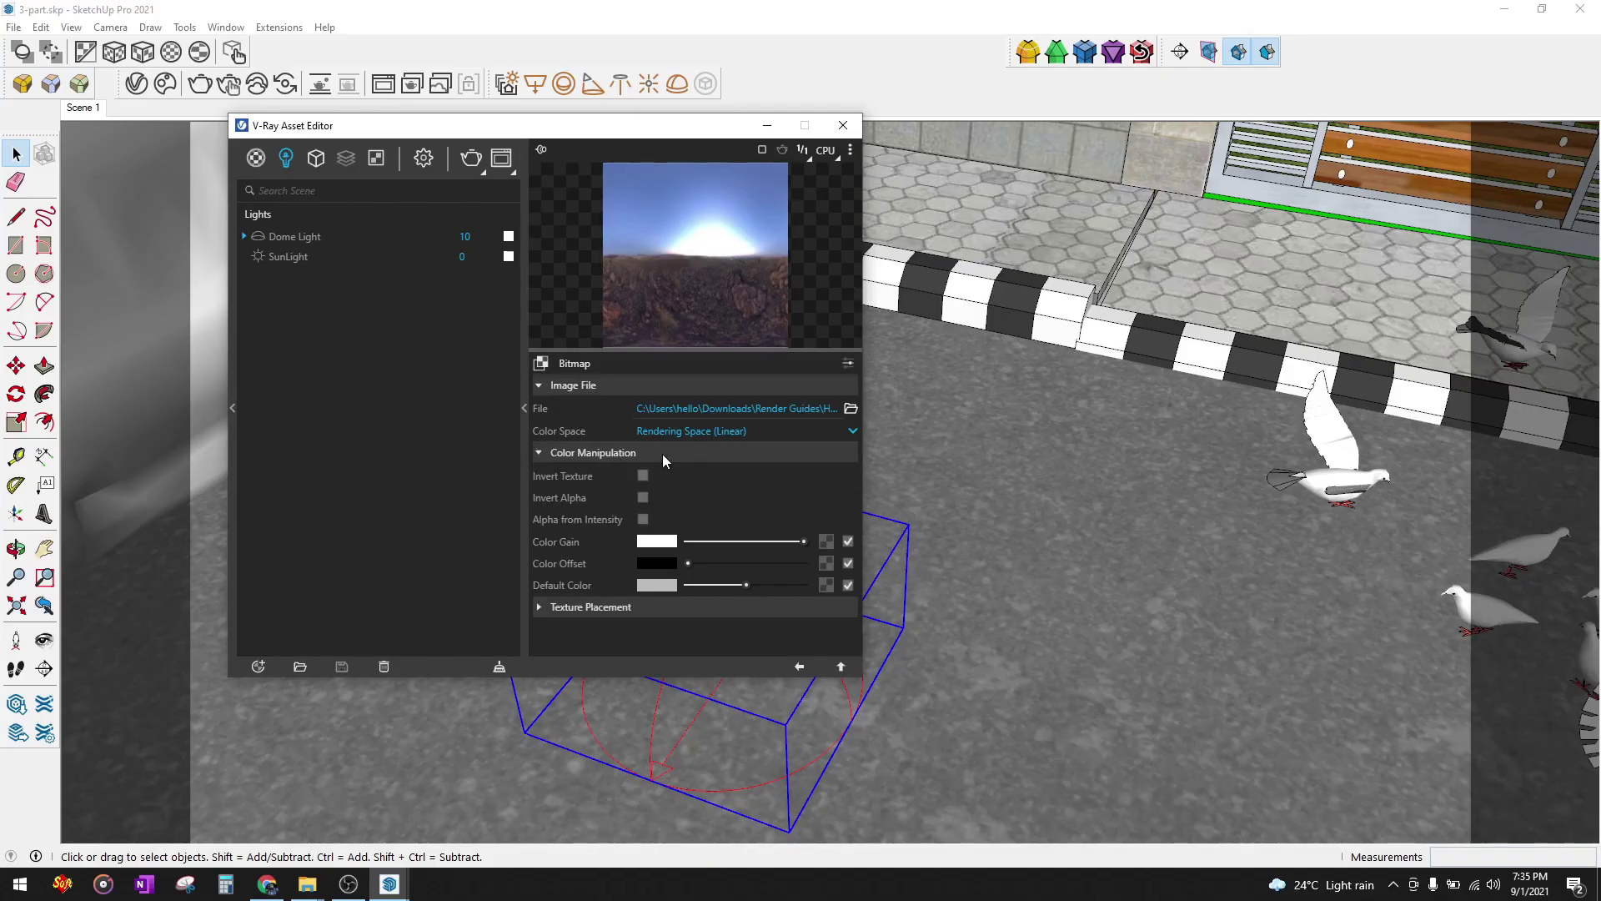
pyautogui.click(562, 609)
pyautogui.scroll(-1, 710, 615)
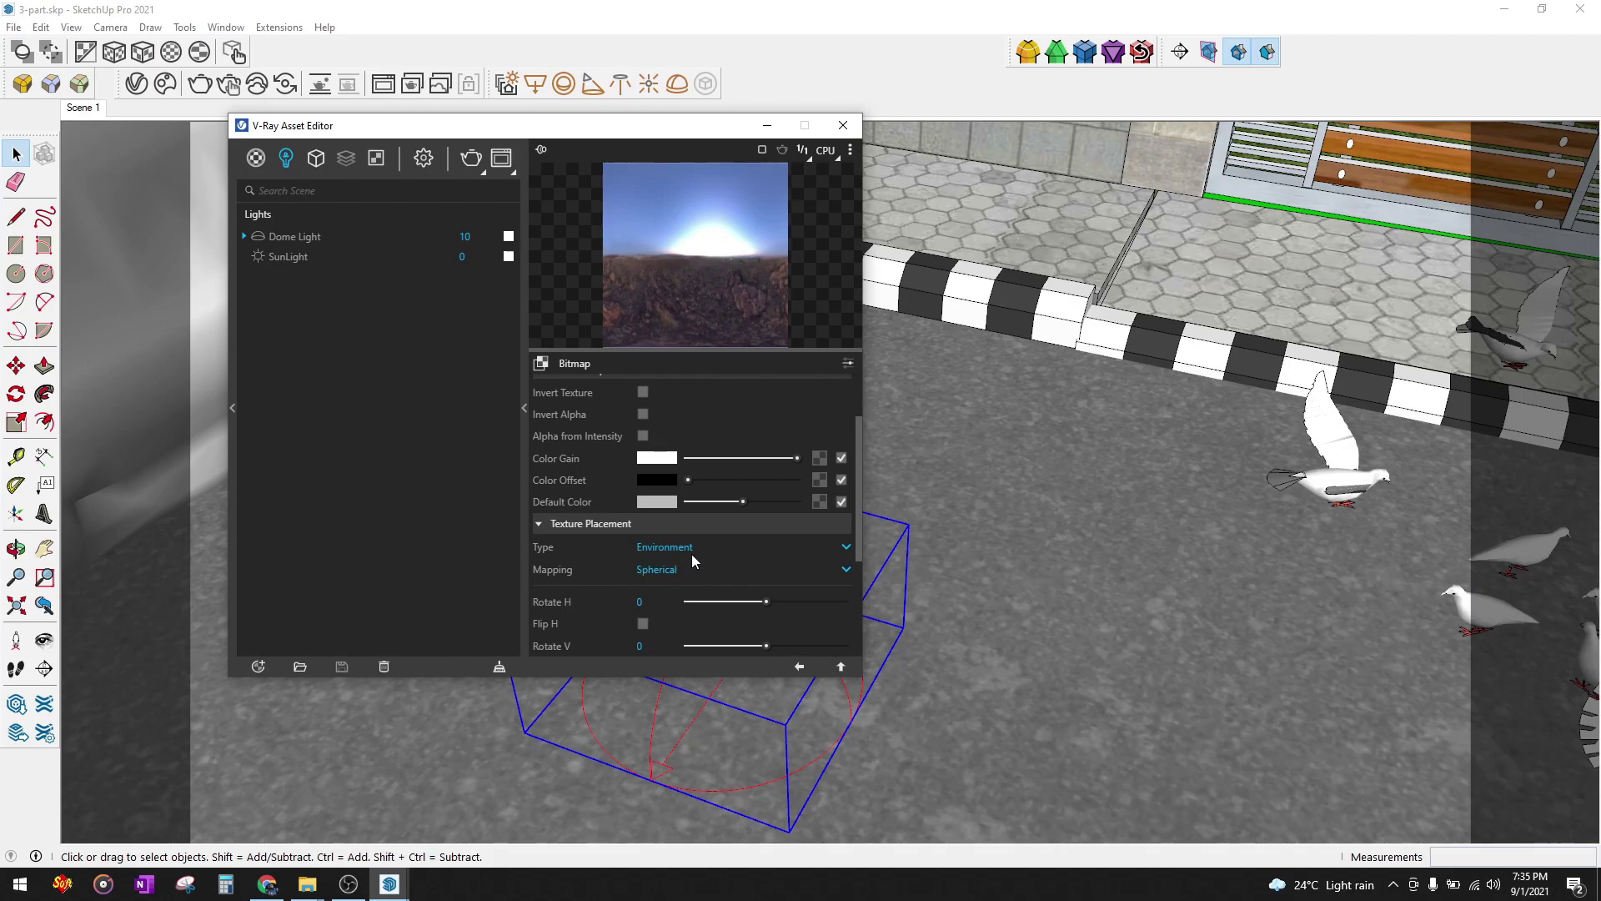
pyautogui.scroll(1, 692, 554)
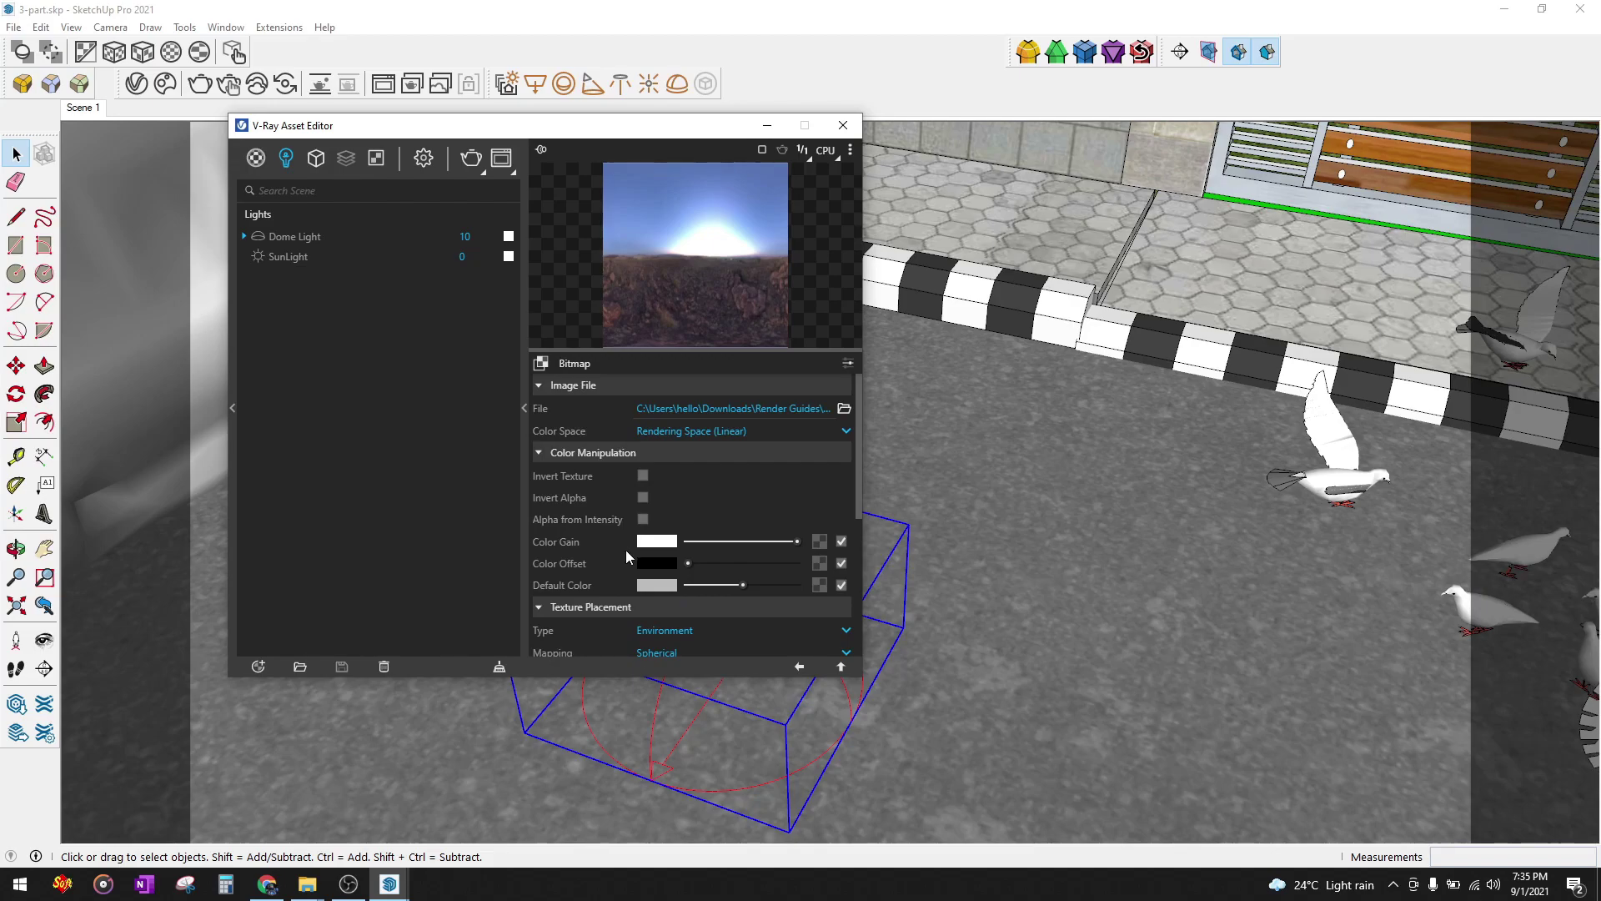
pyautogui.scroll(-2, 708, 570)
pyautogui.scroll(-1, 709, 570)
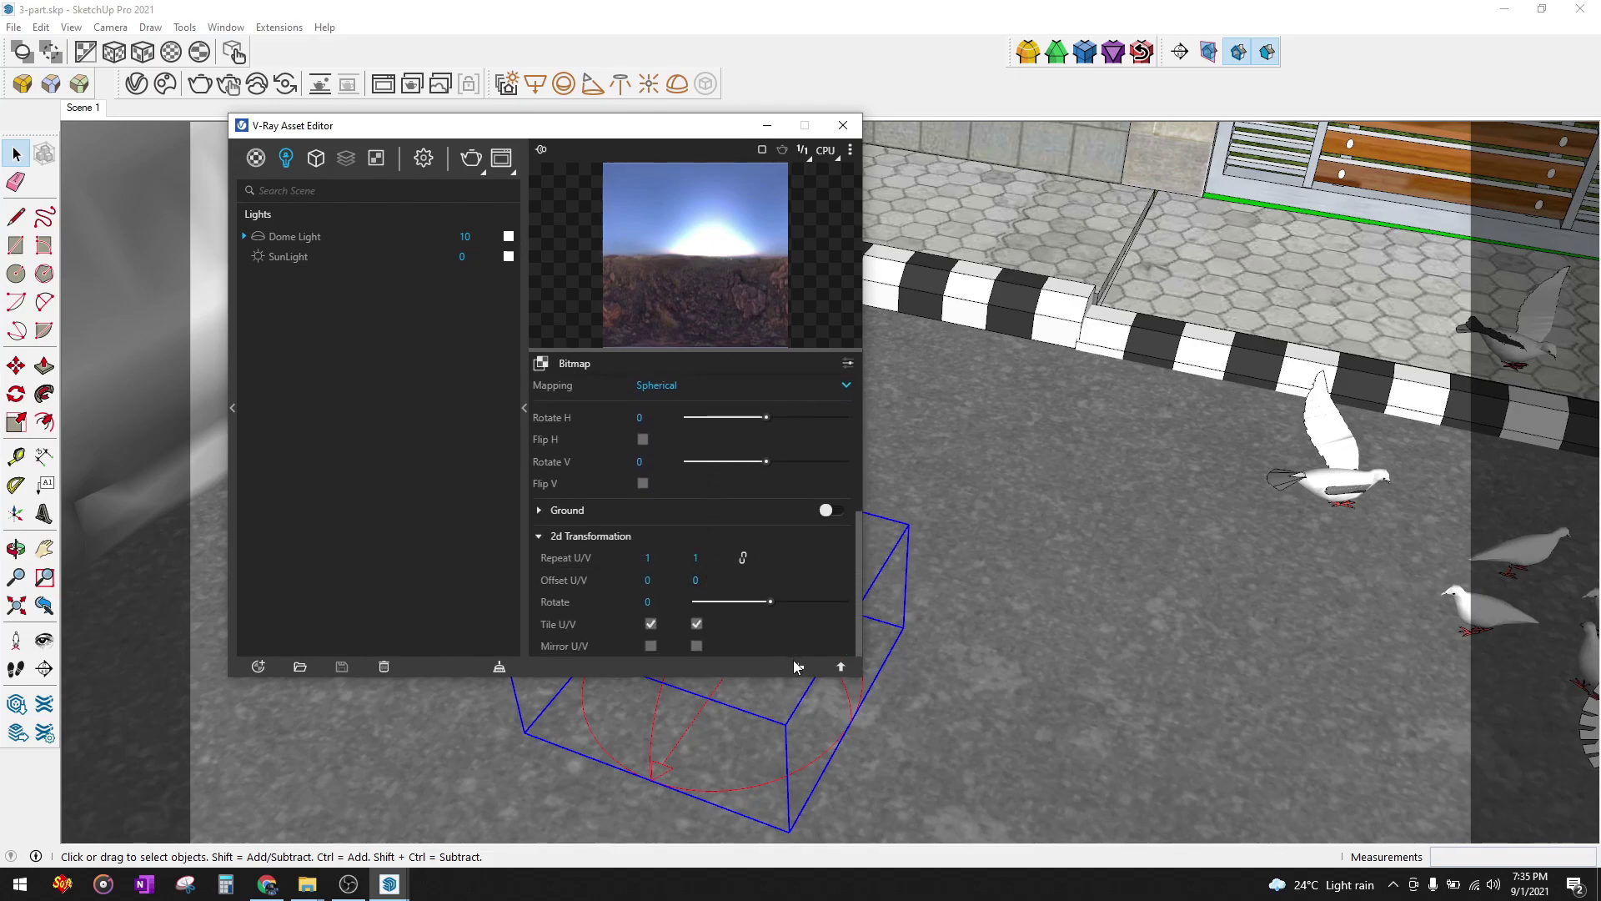
pyautogui.click(797, 665)
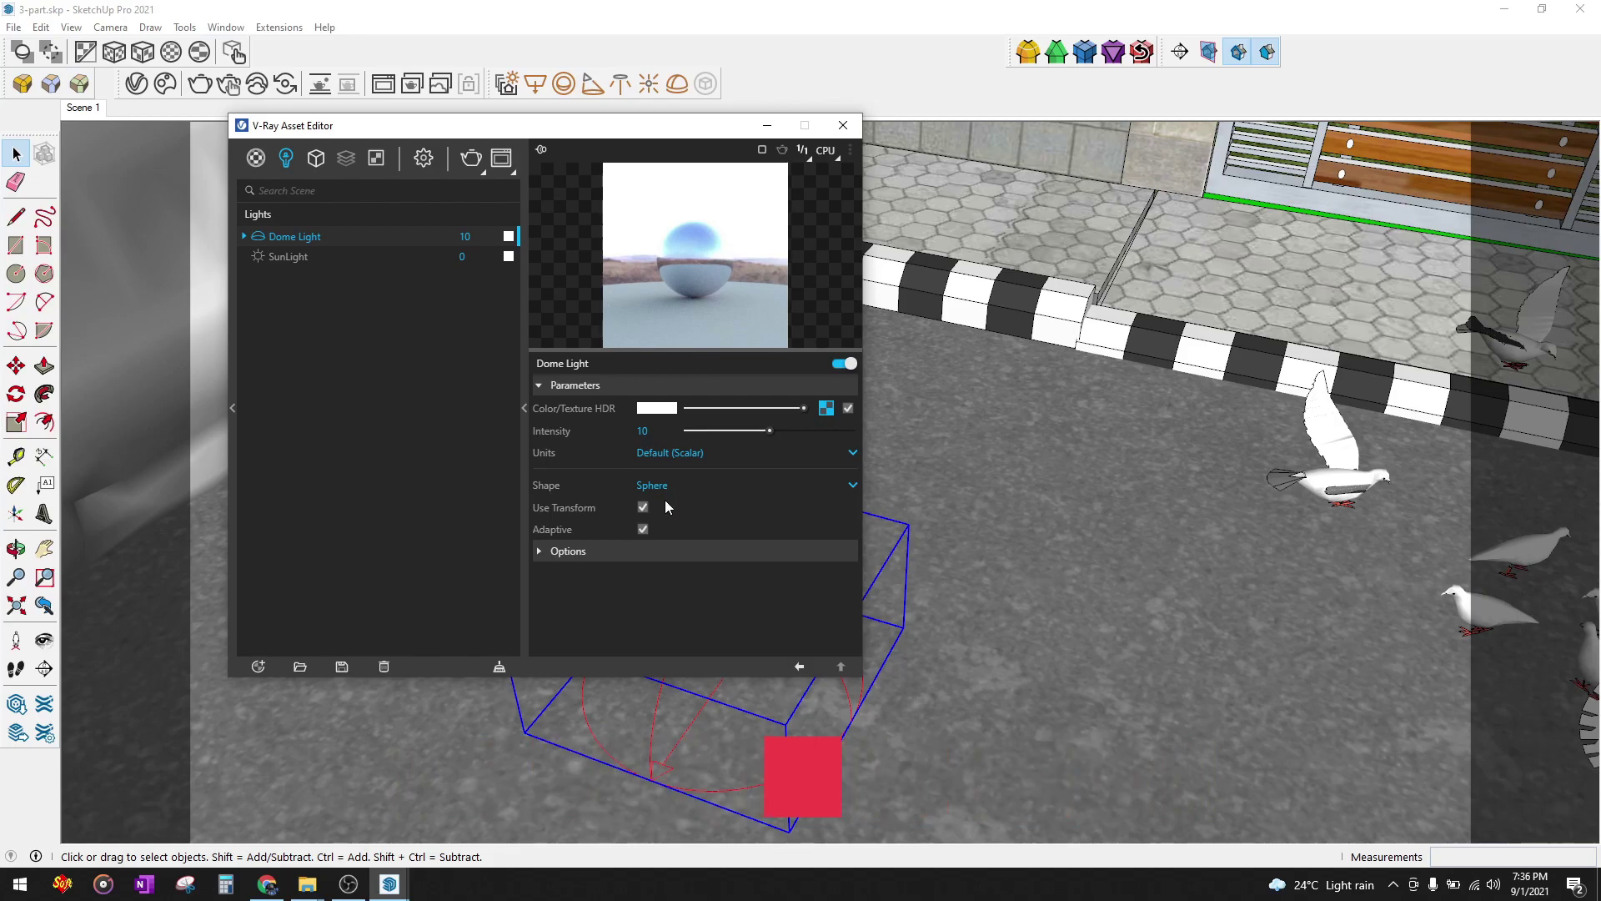
# - Lower the Dome Light intensity to 8 and close the Asset Editor
pyautogui.doubleClick(659, 427)
pyautogui.write('8')
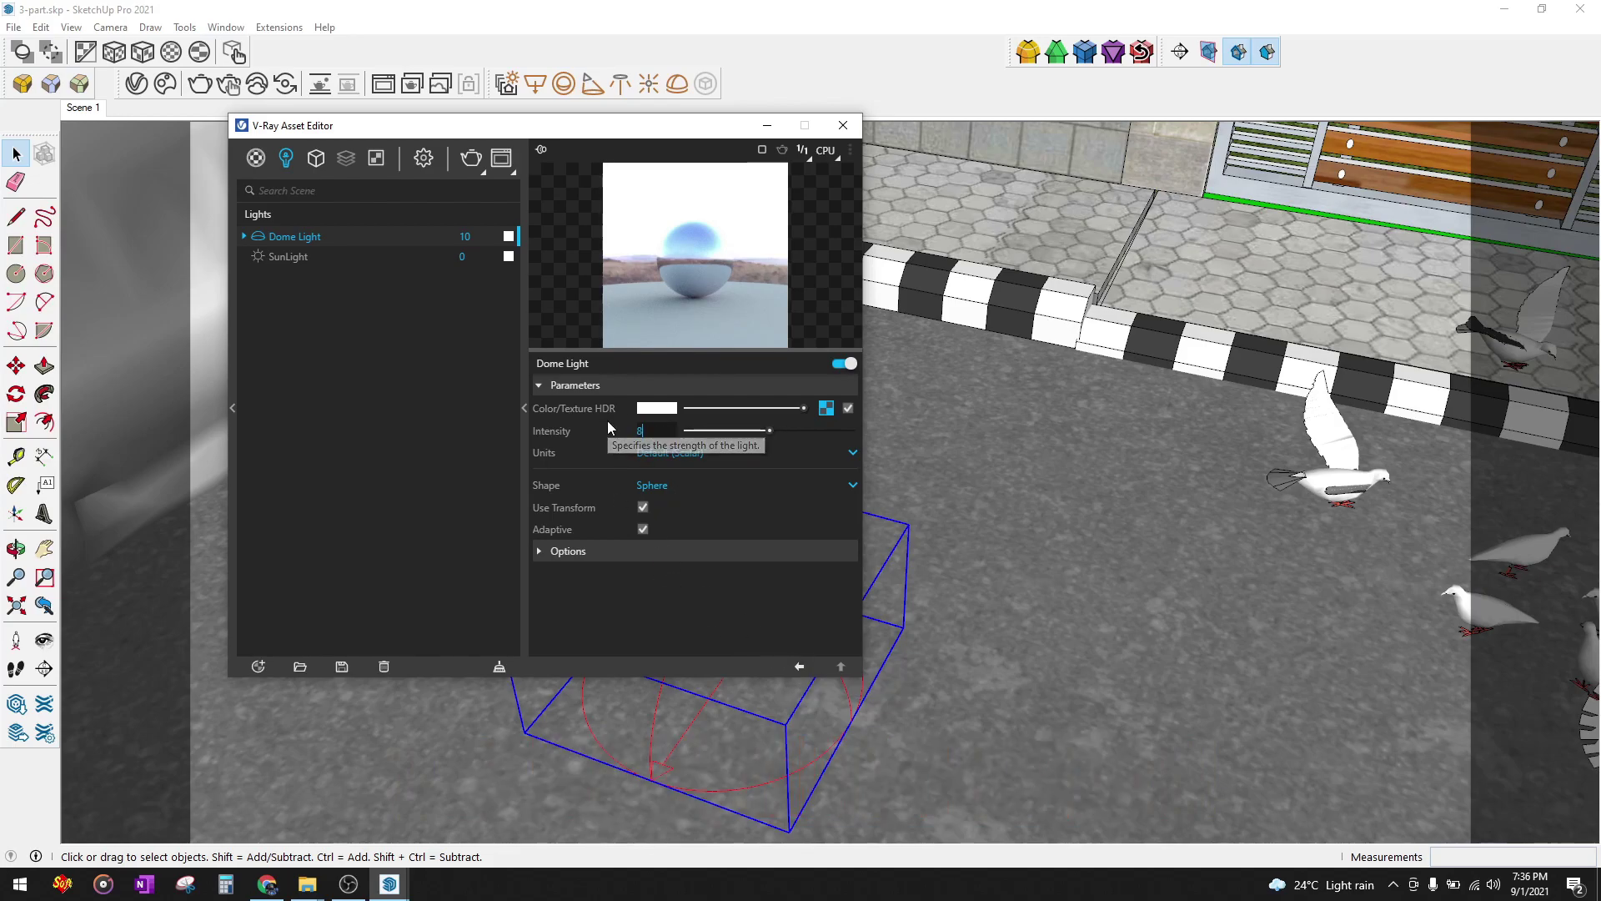
pyautogui.press('Return')
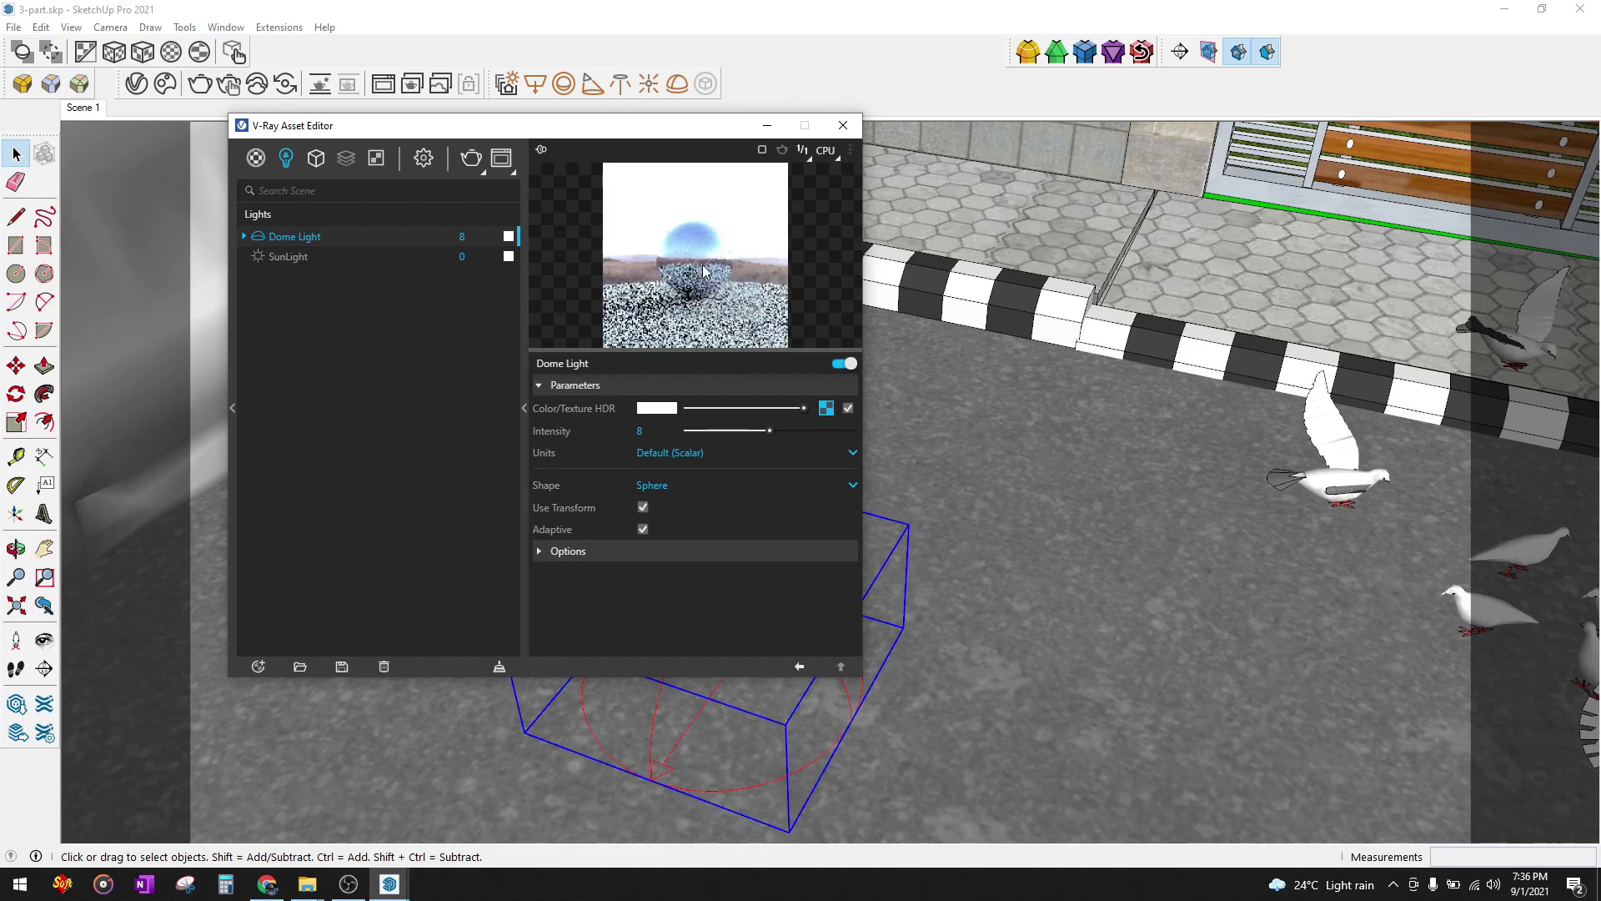
pyautogui.click(842, 125)
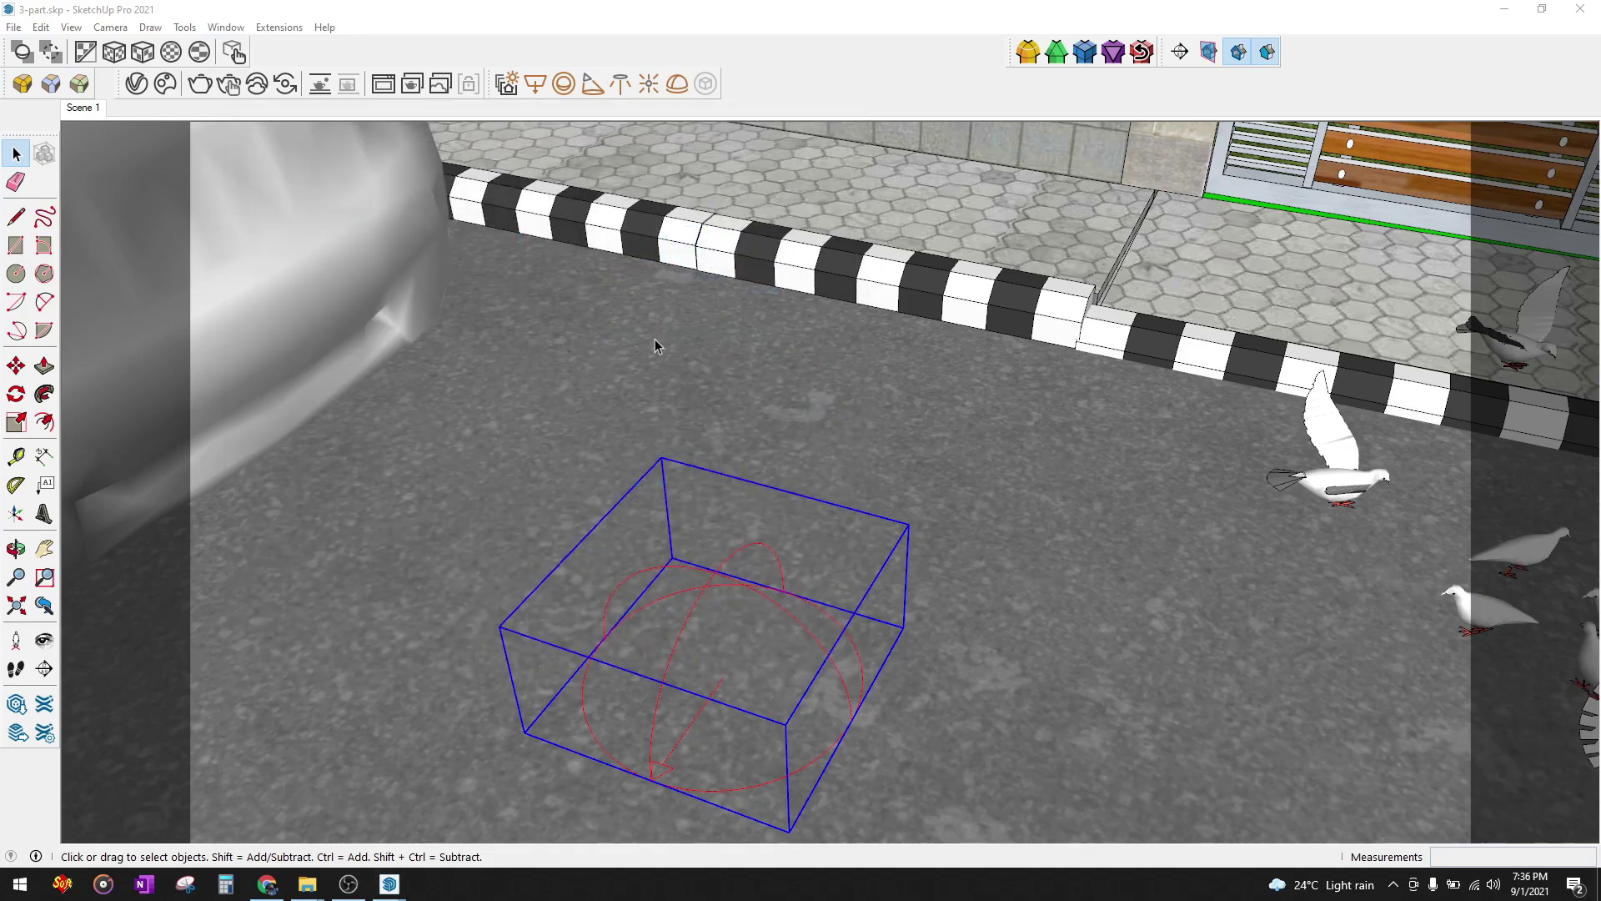
pyautogui.click(137, 86)
pyautogui.click(315, 158)
pyautogui.moveTo(382, 82)
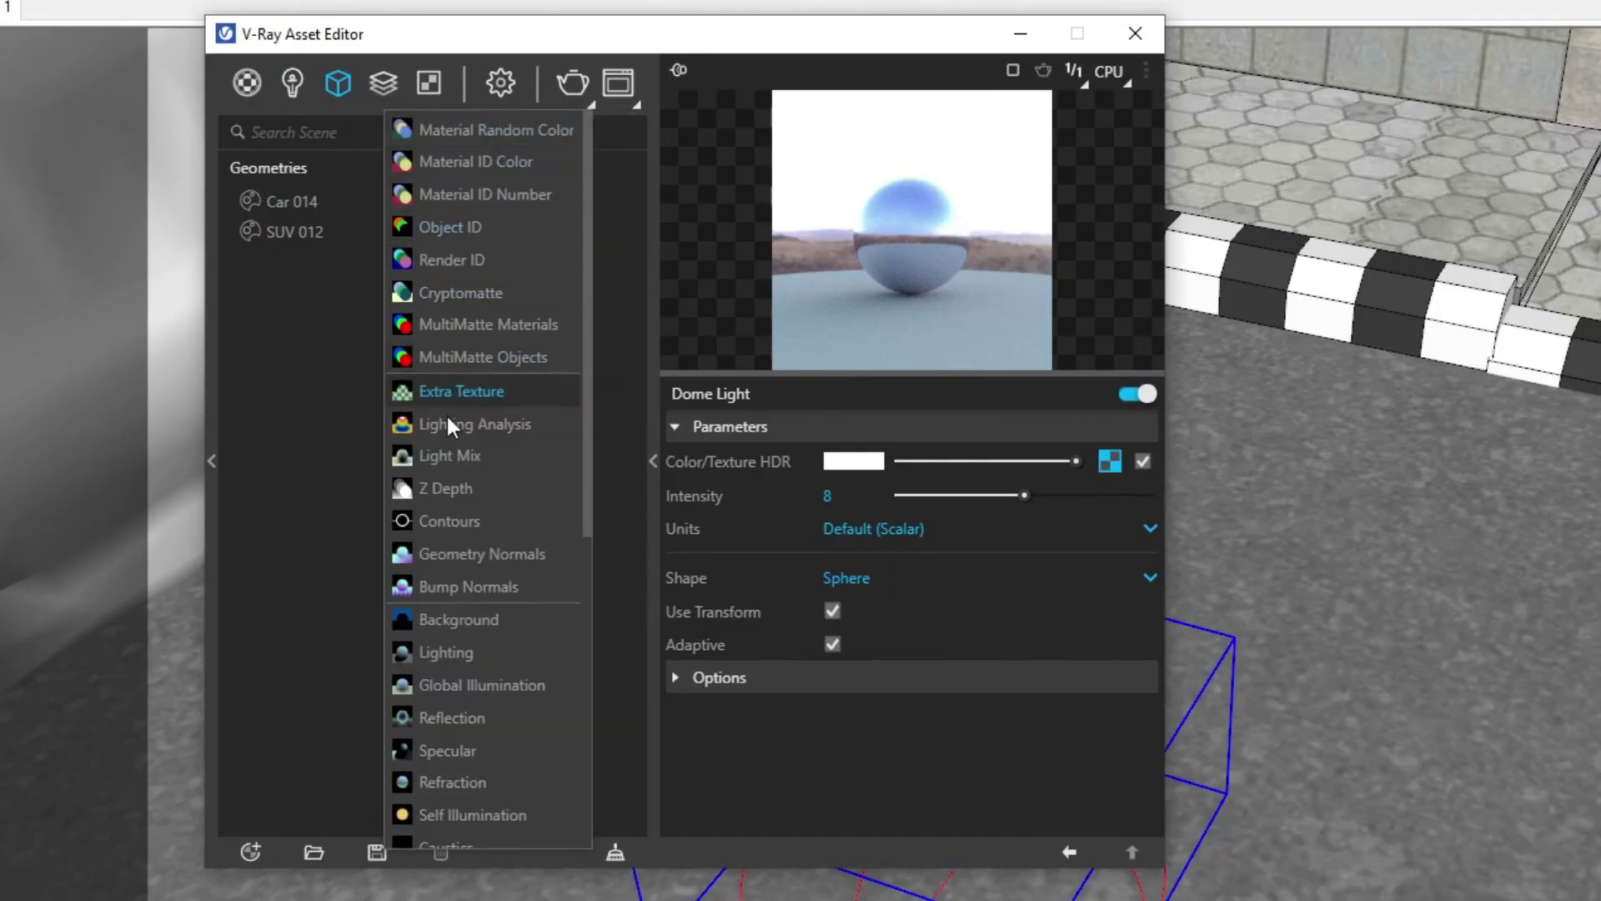
pyautogui.scroll(-3, 501, 609)
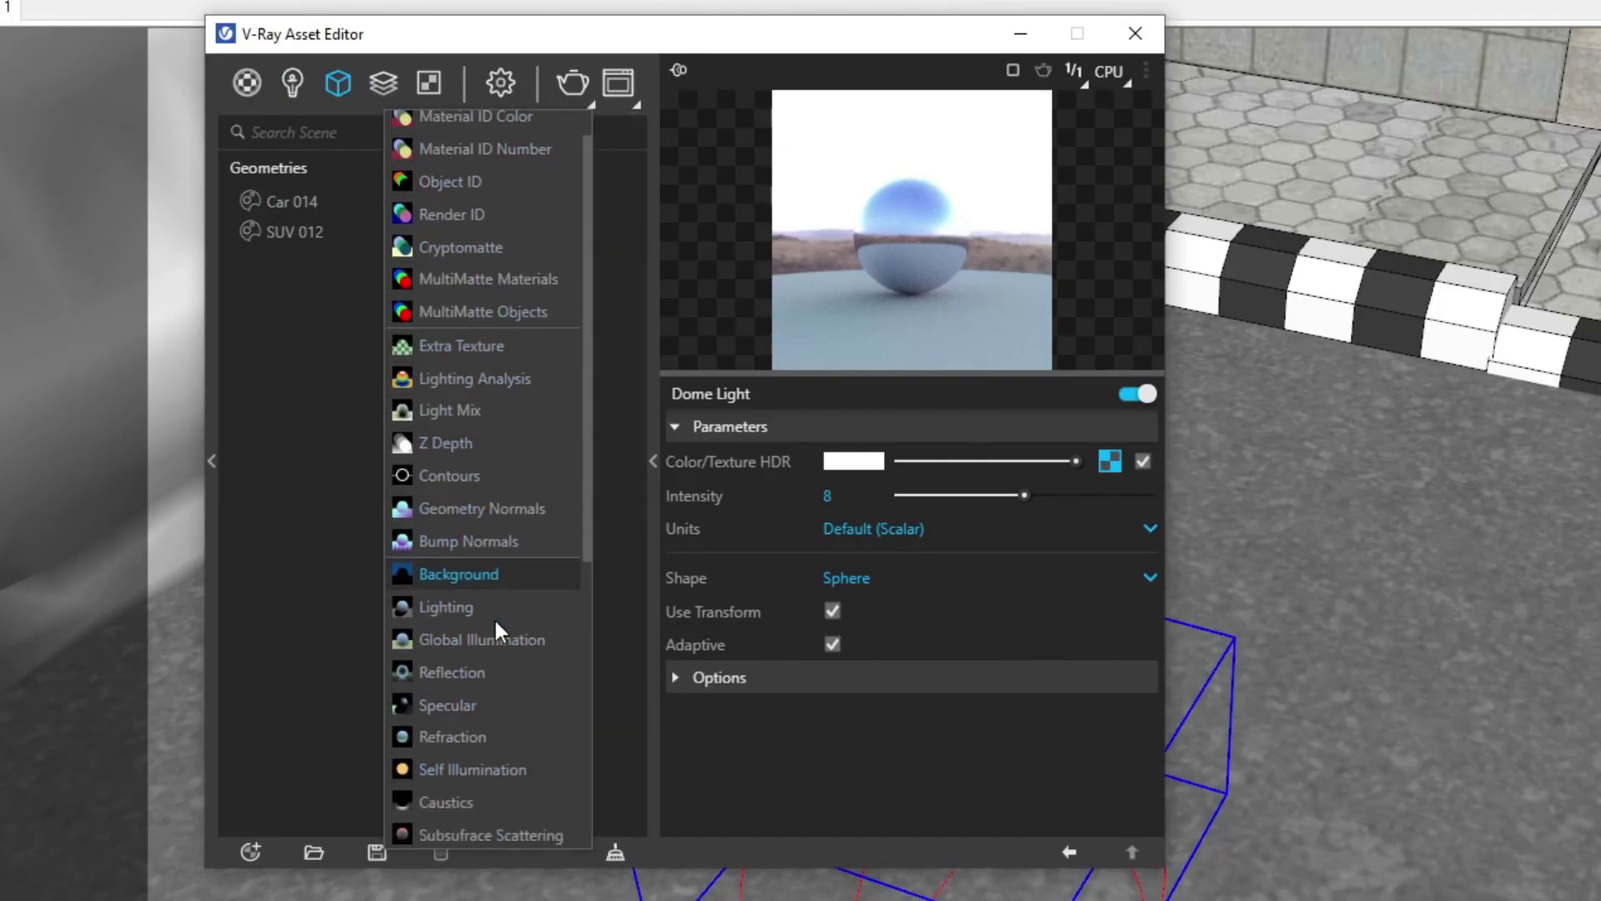
pyautogui.scroll(3, 498, 617)
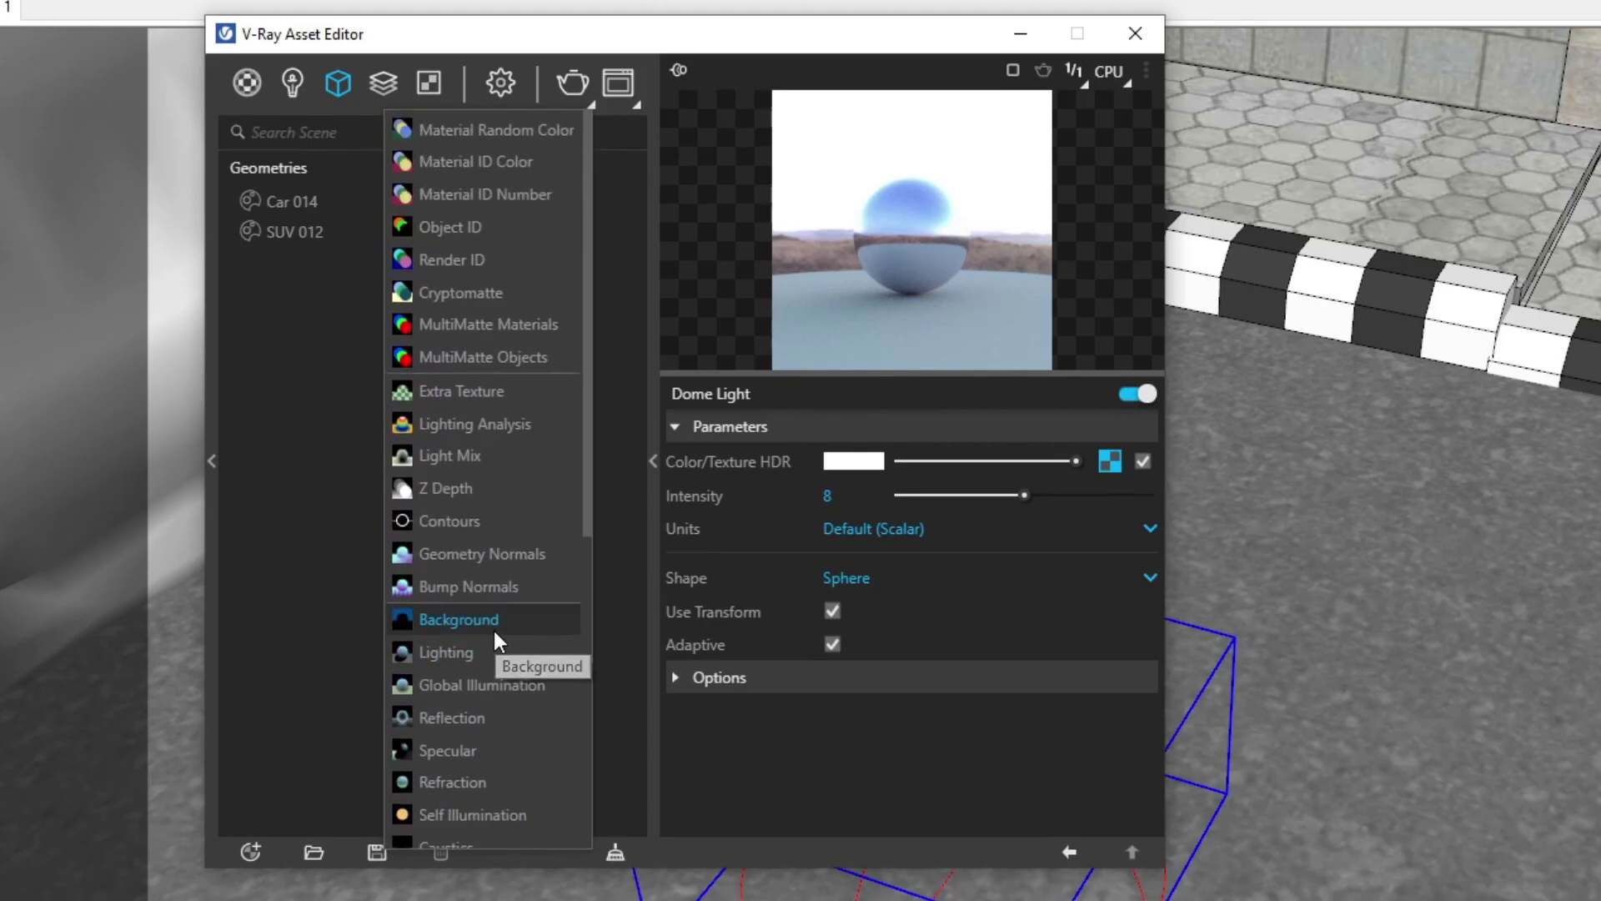
pyautogui.scroll(-5, 492, 500)
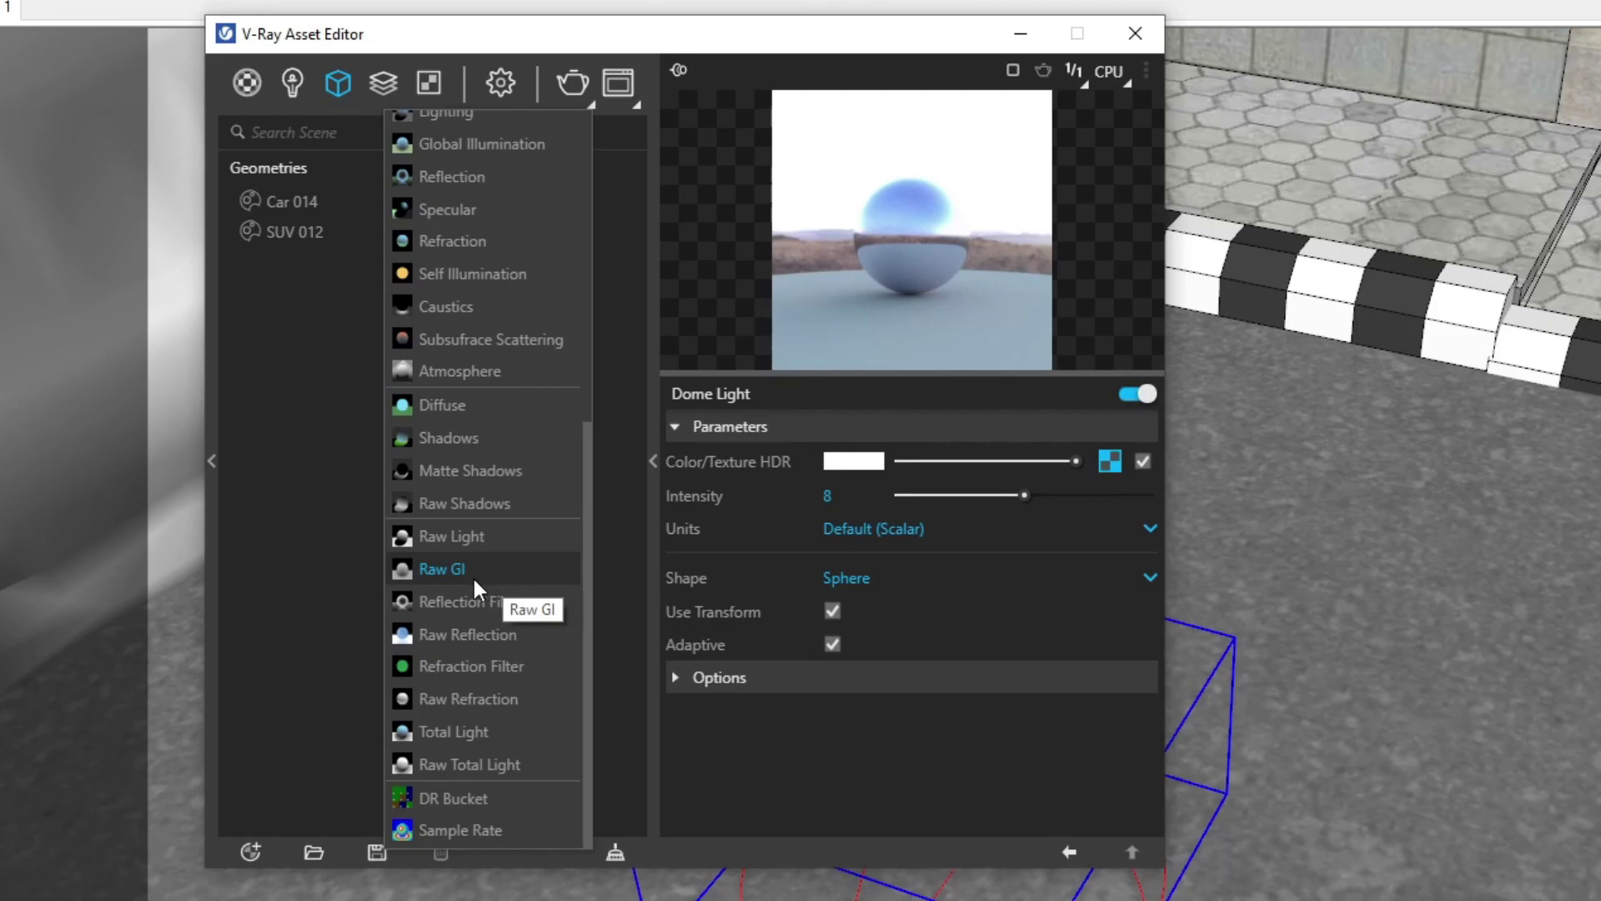
pyautogui.scroll(2, 472, 575)
pyautogui.scroll(3, 469, 576)
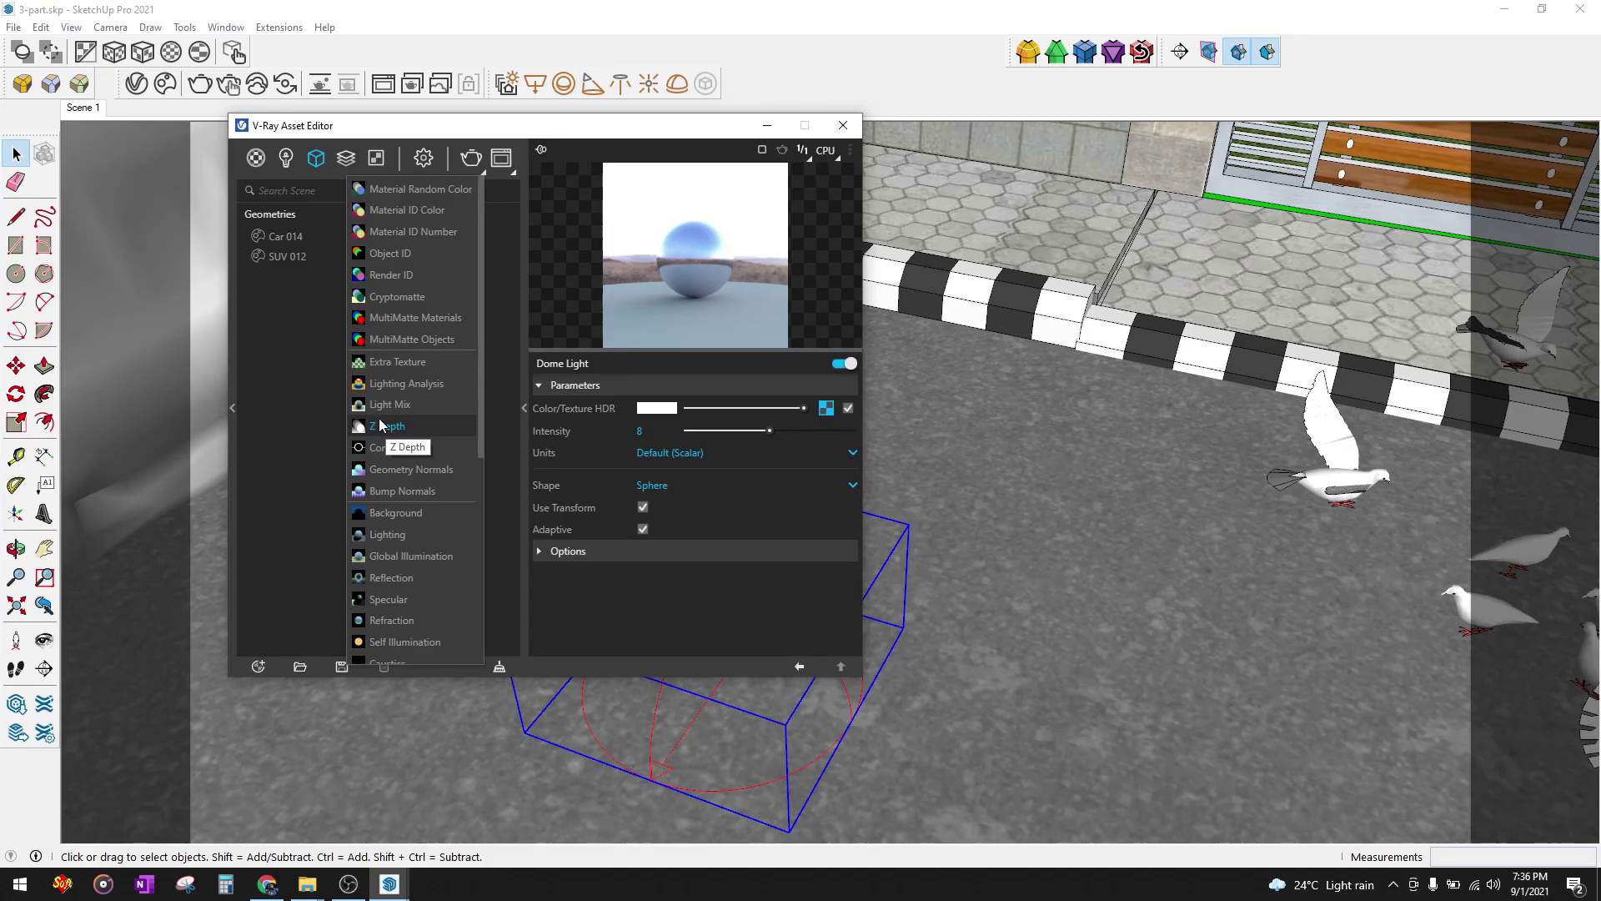
pyautogui.scroll(-5, 763, 342)
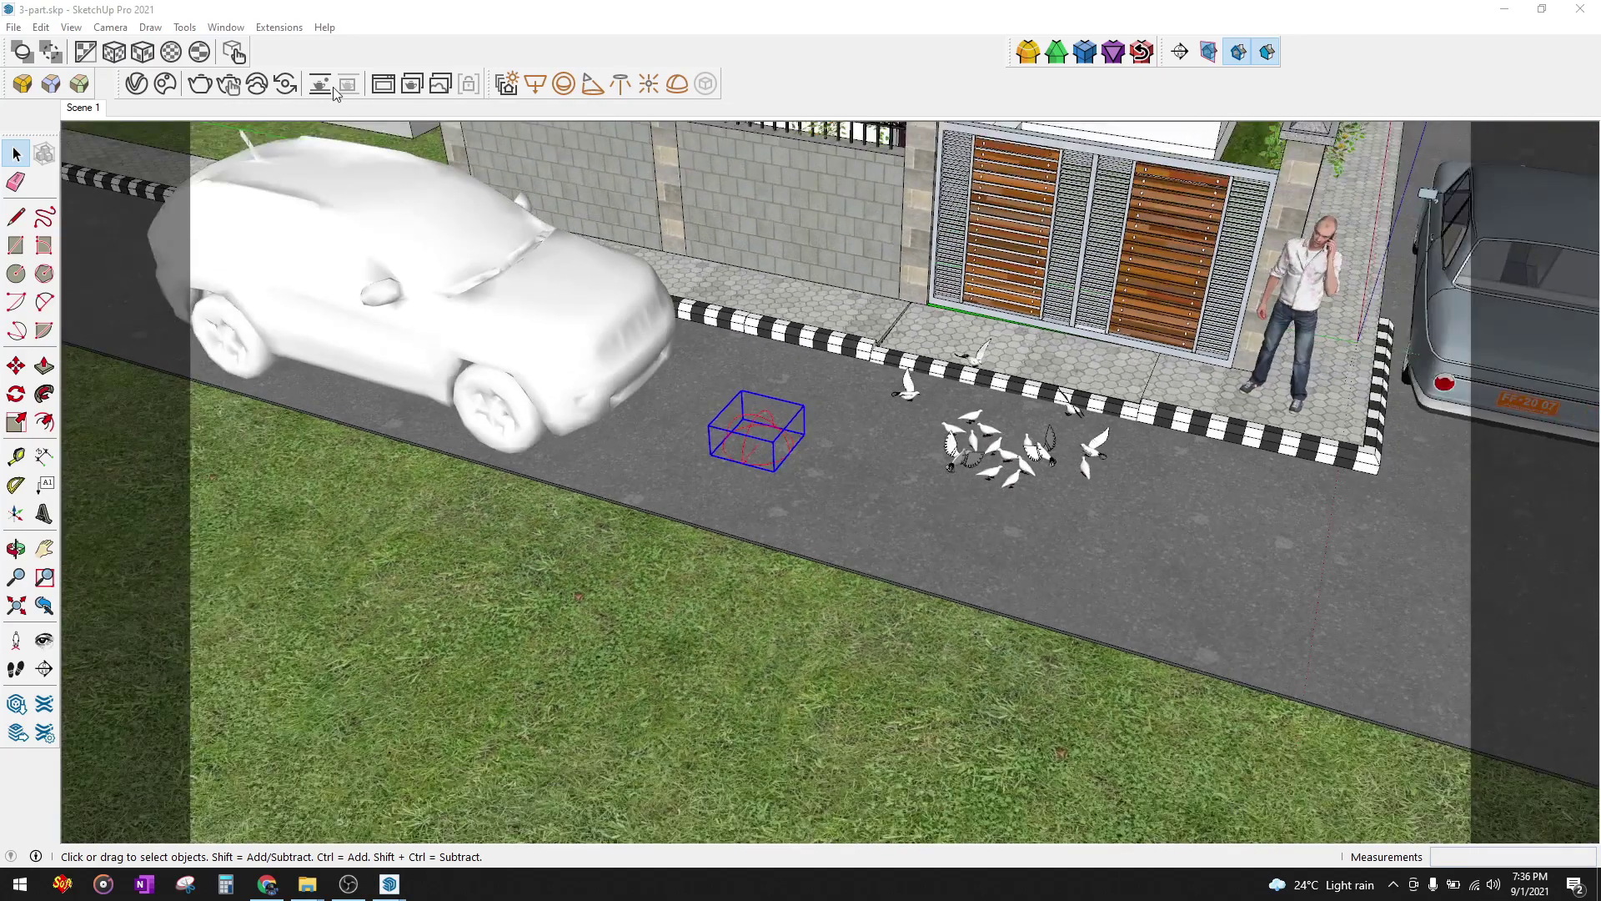
# - Render the Scene 1 front view with the new HDRI dome light, then close the Frame Buffer
pyautogui.click(82, 108)
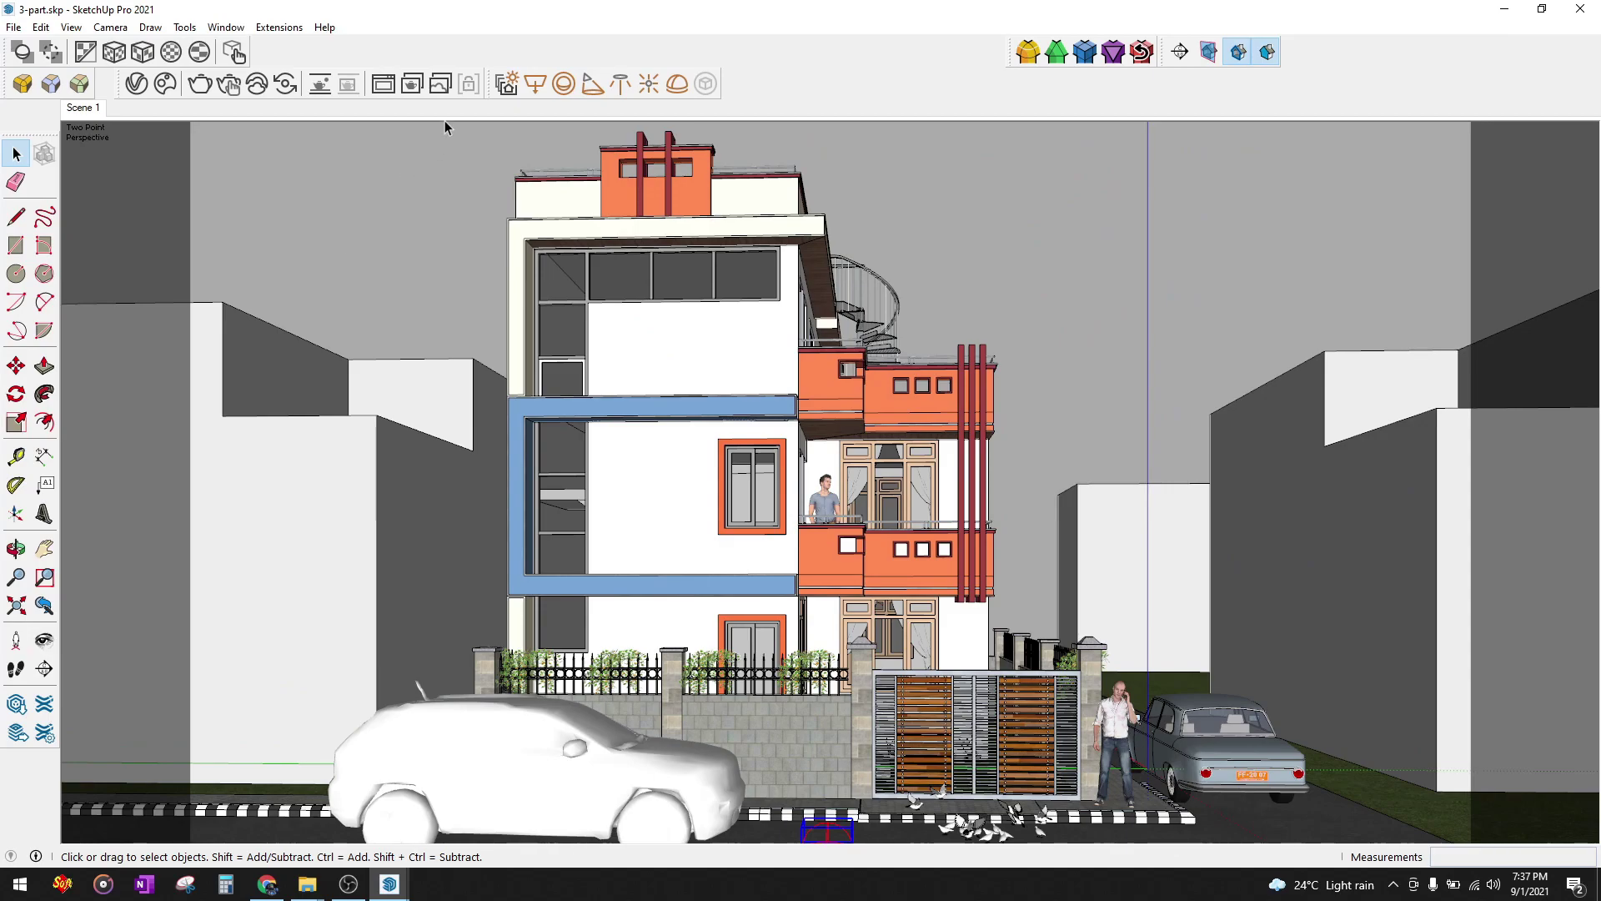
pyautogui.click(203, 91)
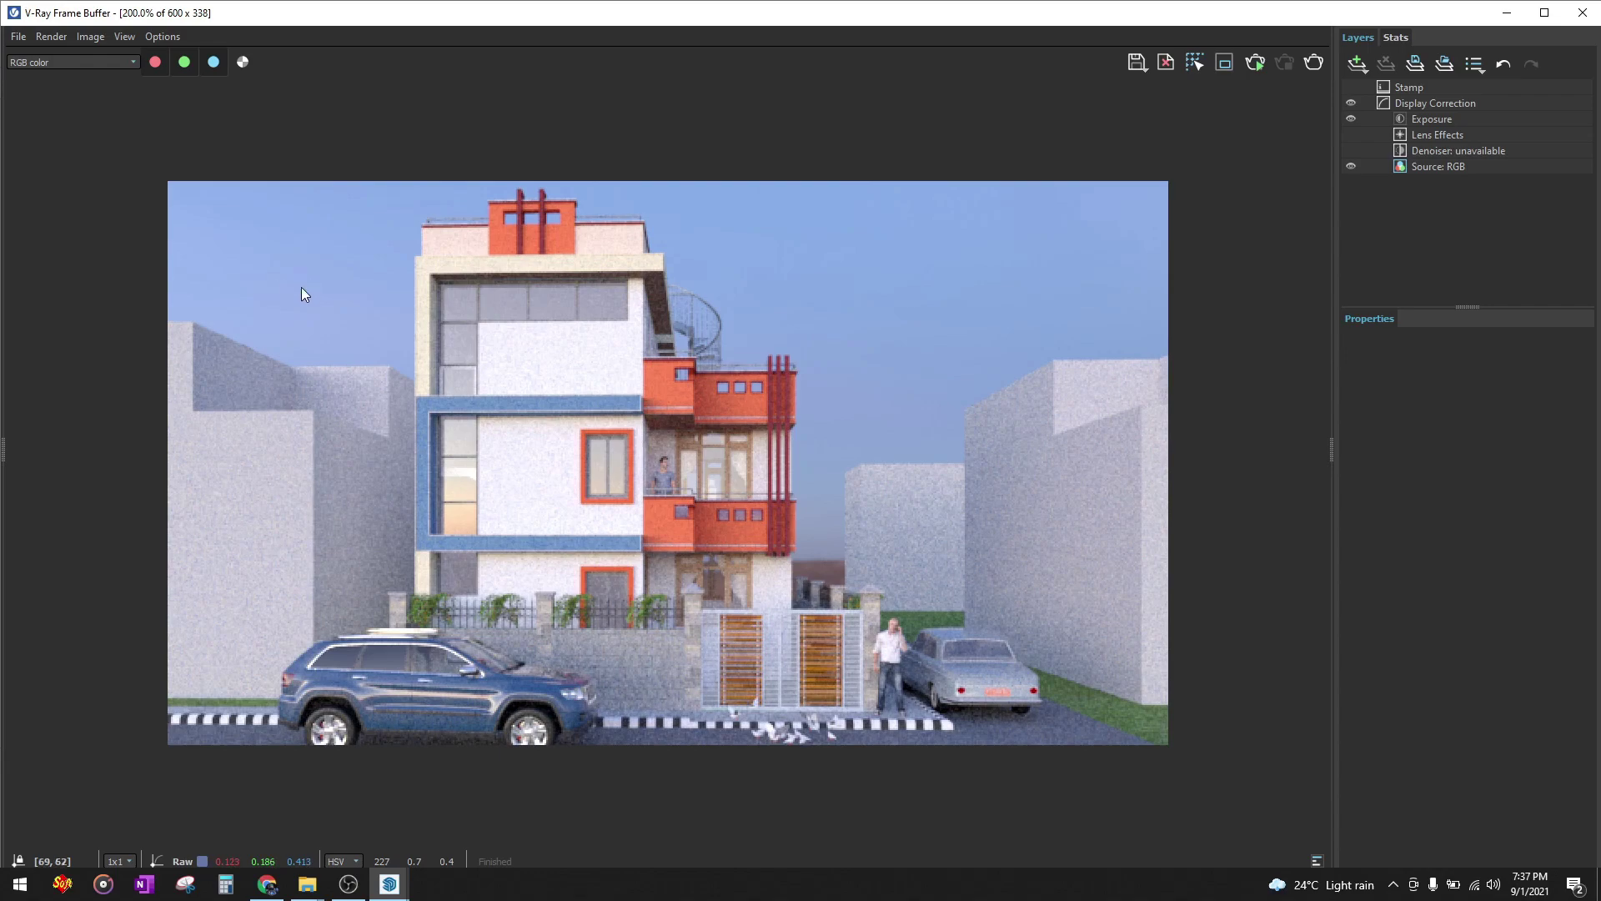
pyautogui.click(1582, 13)
# - Zoom in on the wooden soffit and draw a circle on the ceiling
pyautogui.moveTo(1013, 306); pyautogui.dragTo(852, 348, button='middle')
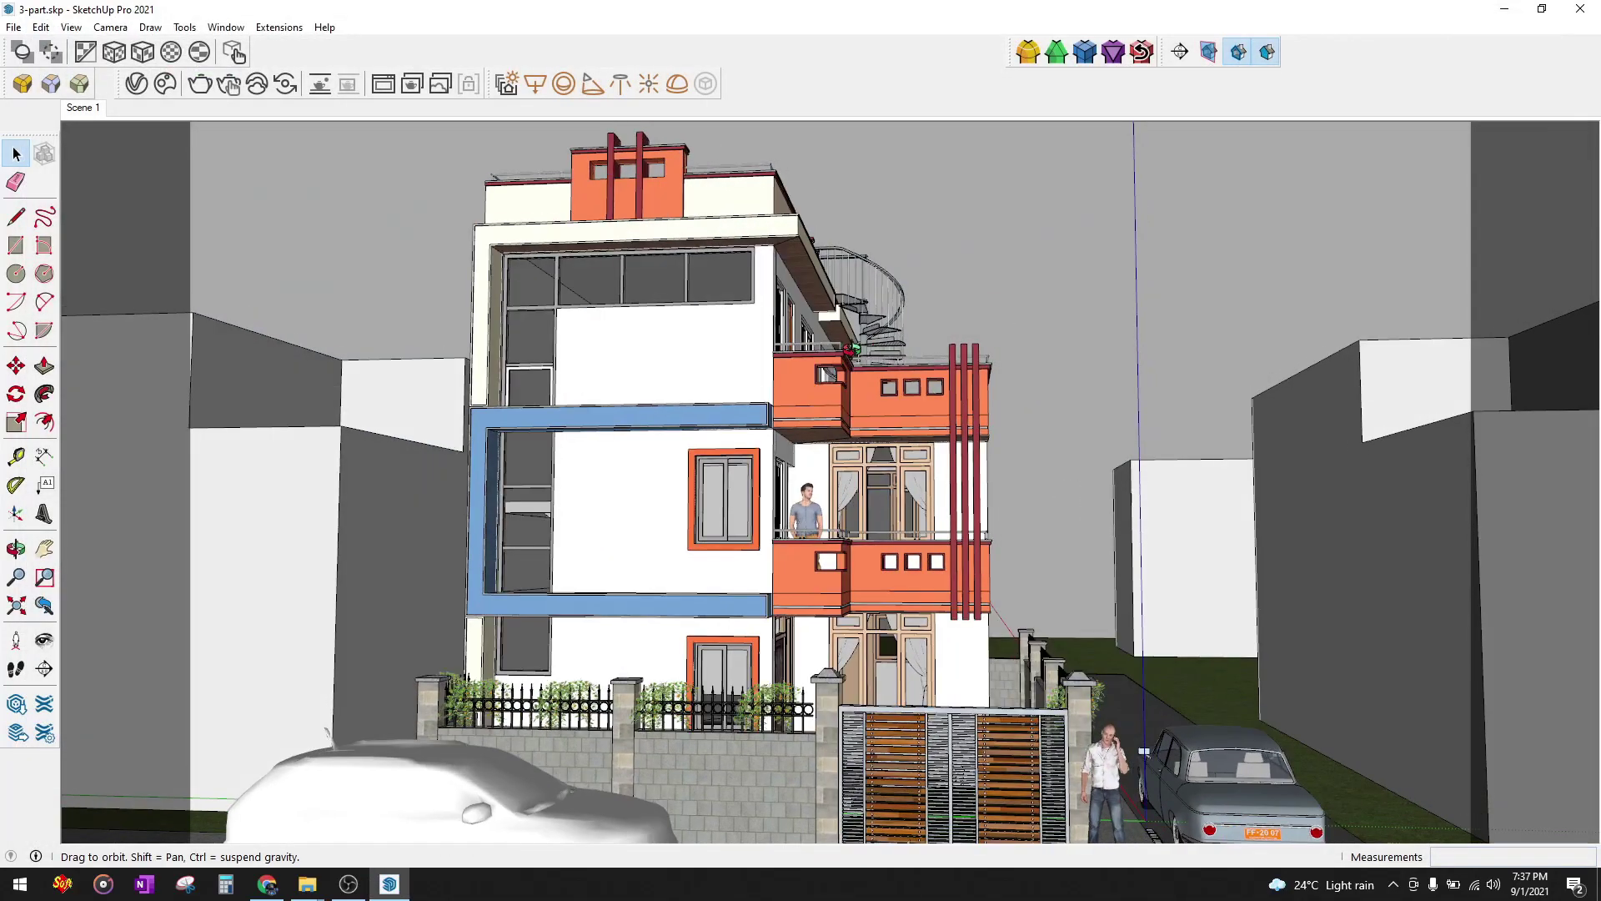
pyautogui.scroll(3, 834, 342)
pyautogui.scroll(3, 800, 330)
pyautogui.scroll(3, 792, 325)
pyautogui.scroll(3, 788, 322)
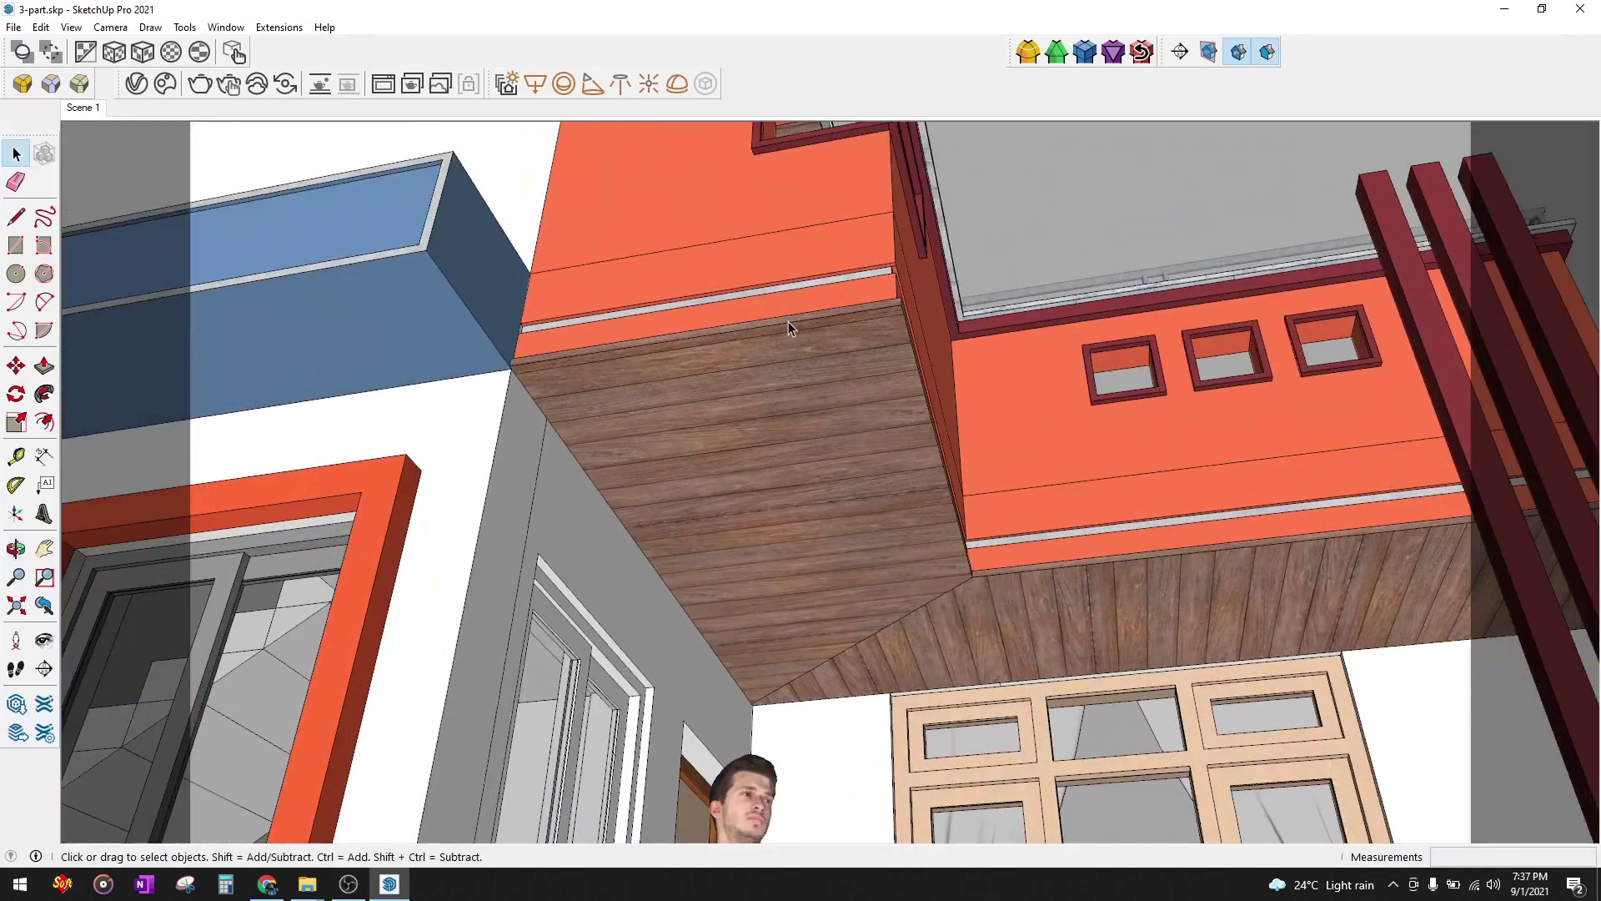
pyautogui.scroll(3, 792, 333)
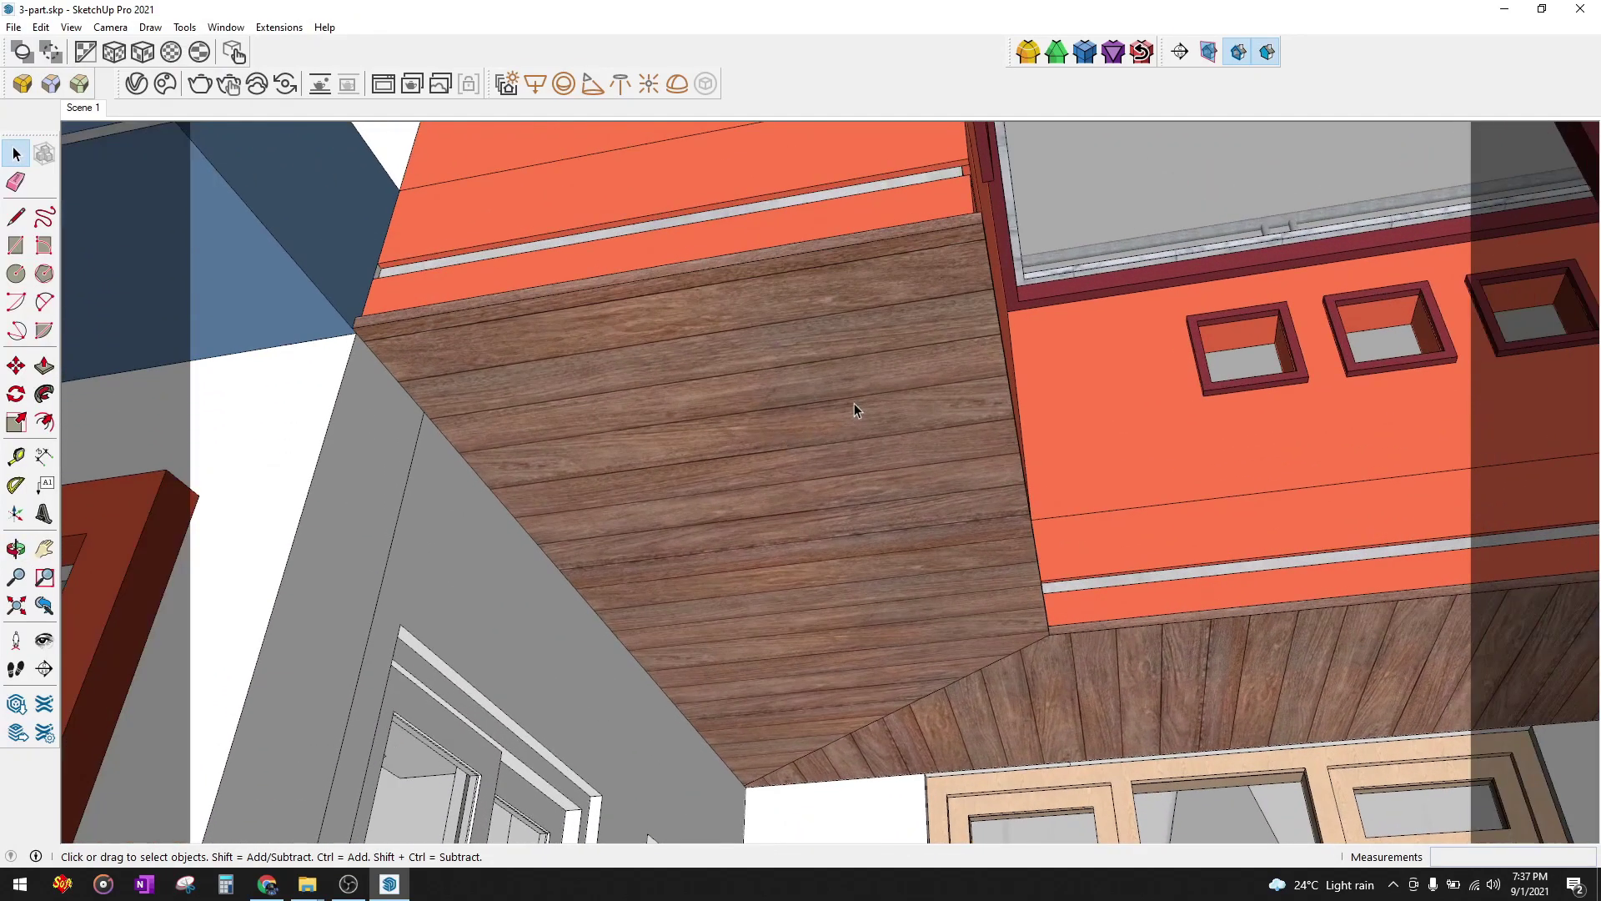
pyautogui.press('c')
pyautogui.click(830, 416)
pyautogui.click(859, 368)
# - Push/Pull the circle down into a shallow disc
pyautogui.press('p')
pyautogui.scroll(3, 830, 402)
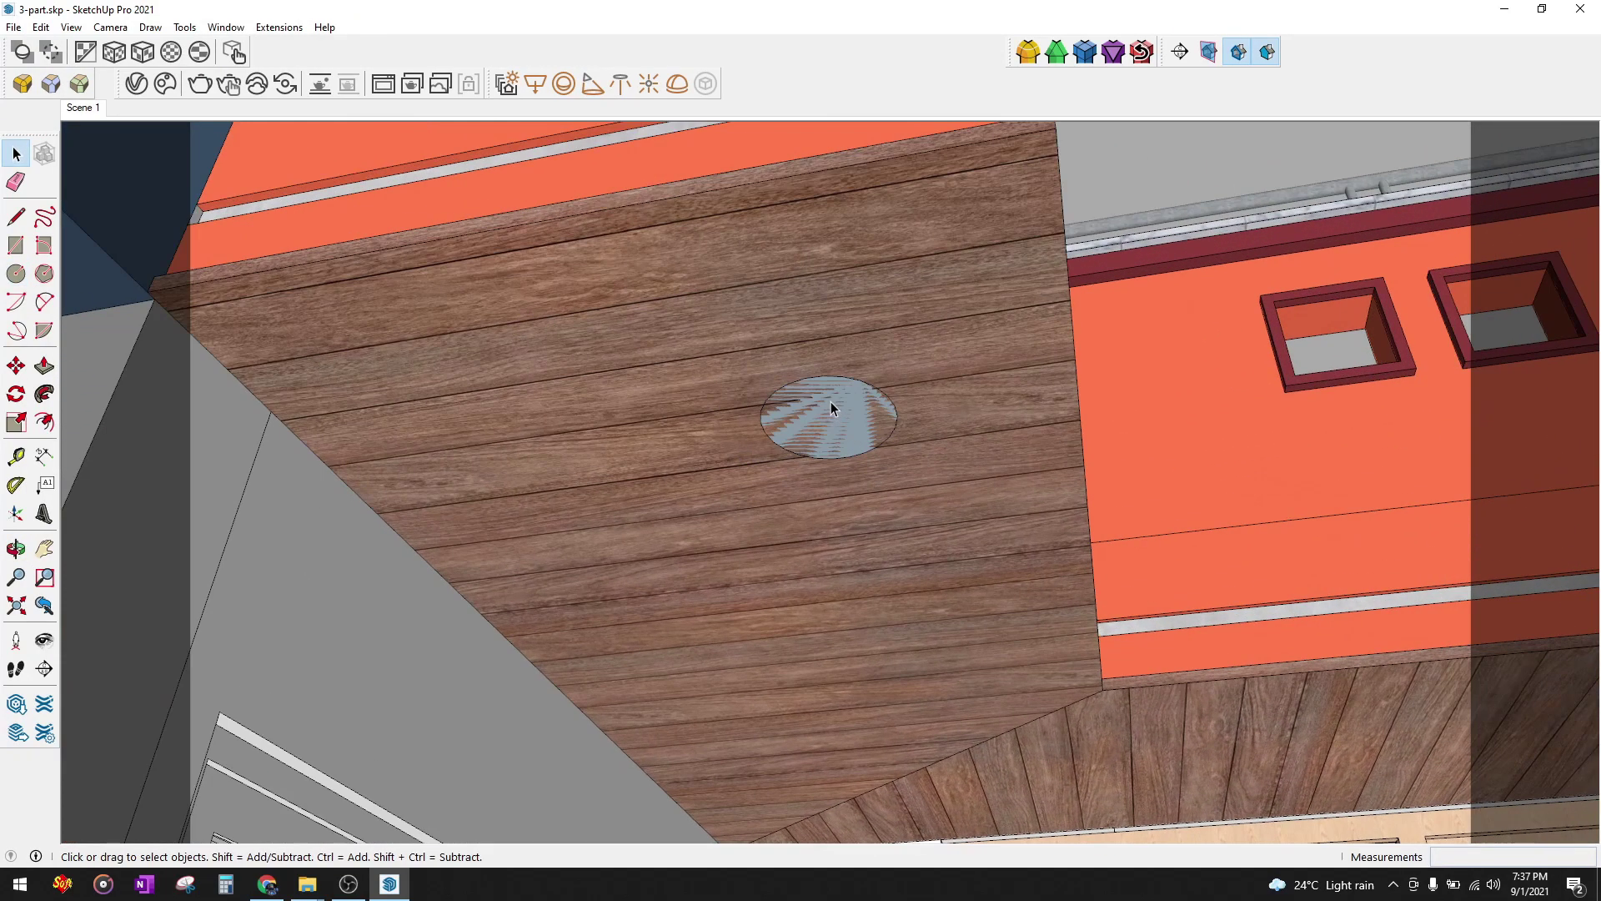
pyautogui.scroll(2, 837, 402)
pyautogui.click(844, 402)
pyautogui.click(842, 435)
pyautogui.press('space')
pyautogui.scroll(2, 846, 439)
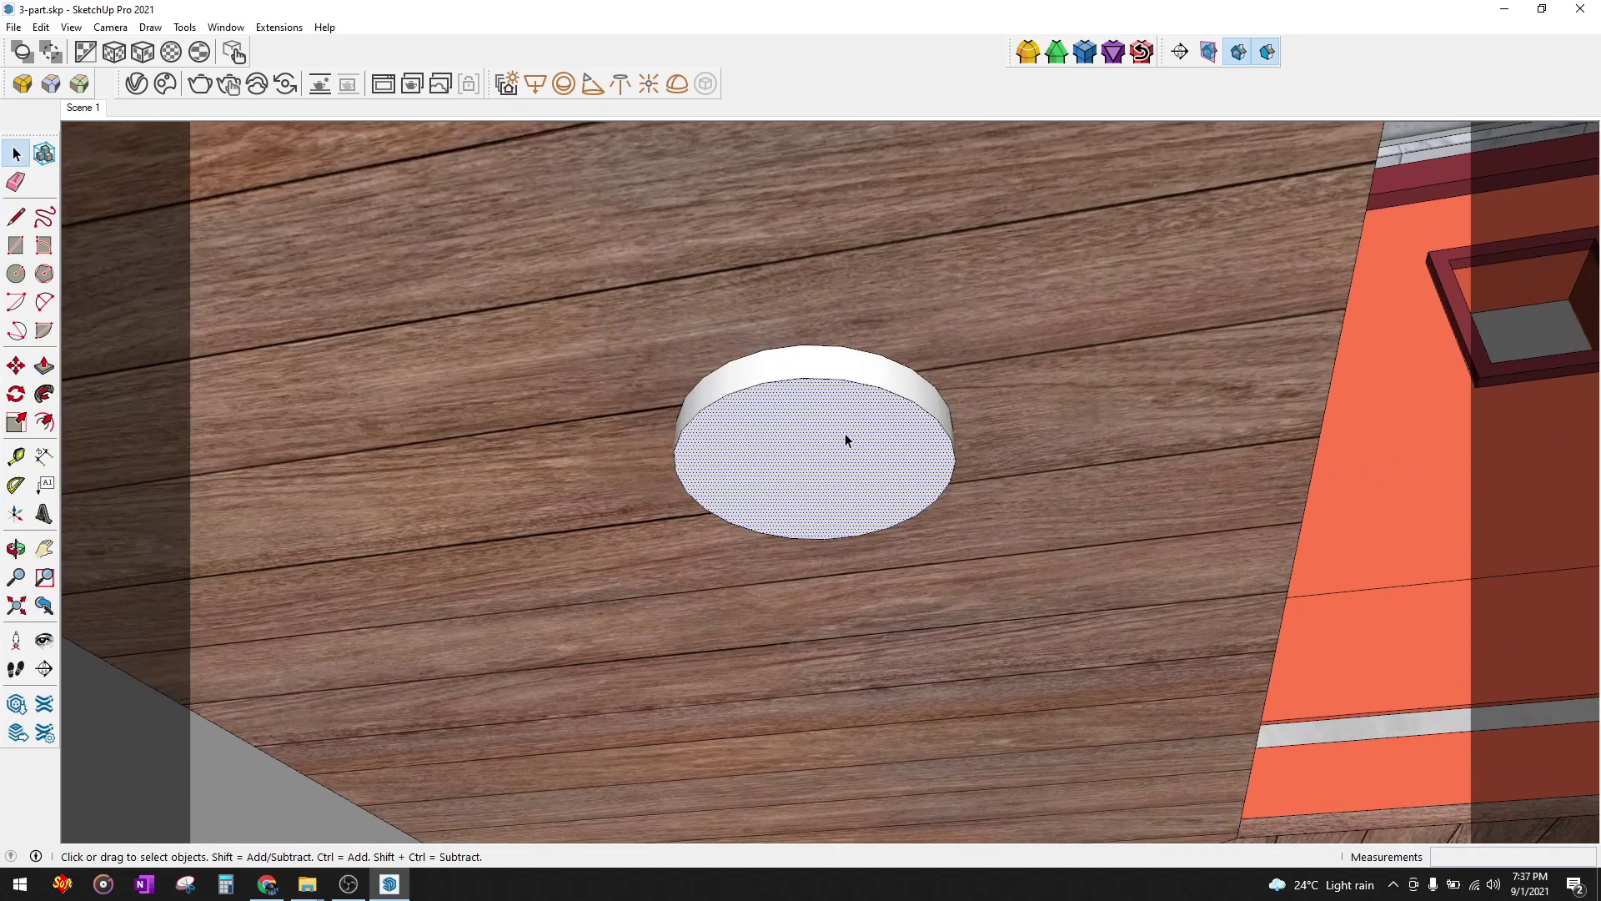
# - Offset the disc's bottom face inward to form an inner ring
pyautogui.press('o')
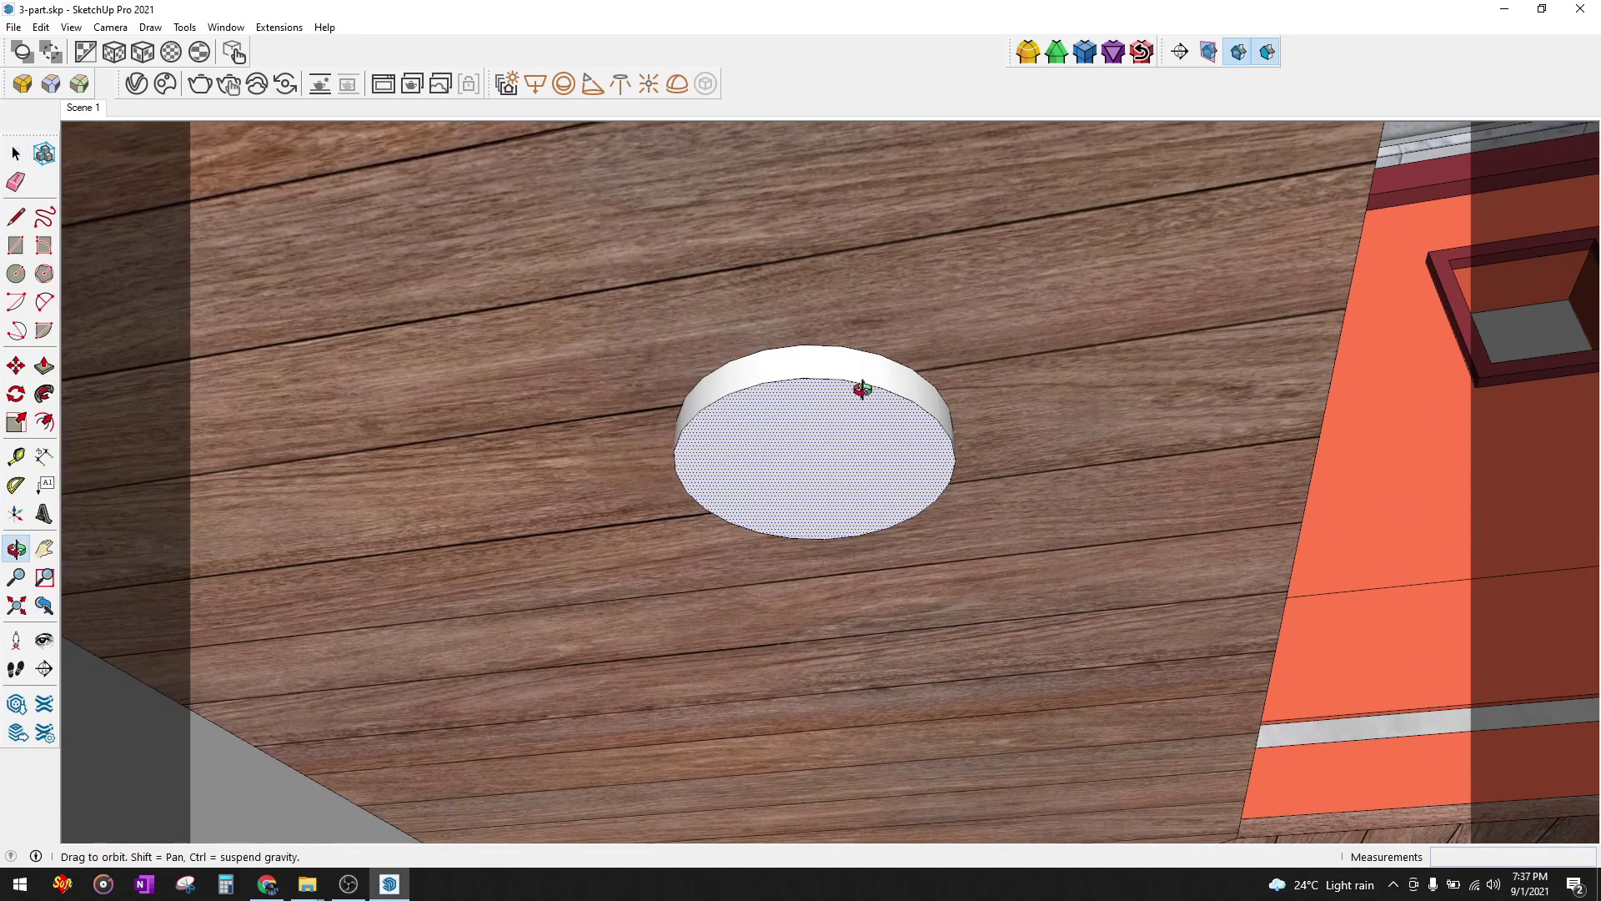
pyautogui.press('f')
pyautogui.click(874, 386)
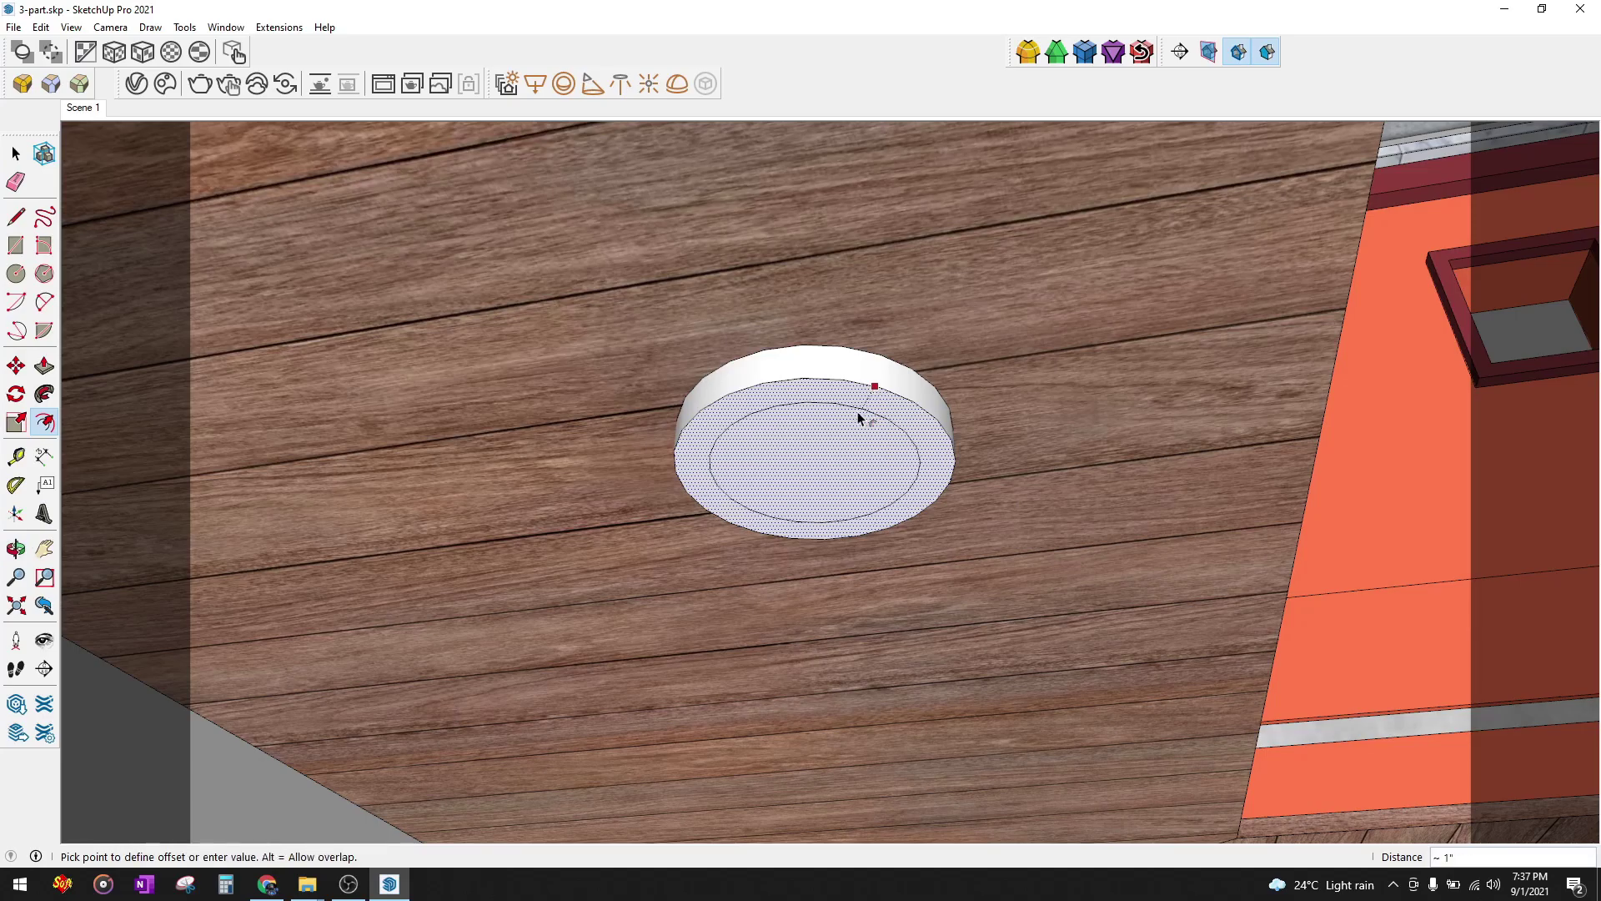
pyautogui.click(857, 413)
# - Push the inner circular face up about 1/4" to recess it
pyautogui.press('space')
pyautogui.click(843, 451)
pyautogui.press('o')
pyautogui.moveTo(843, 451); pyautogui.dragTo(794, 471)
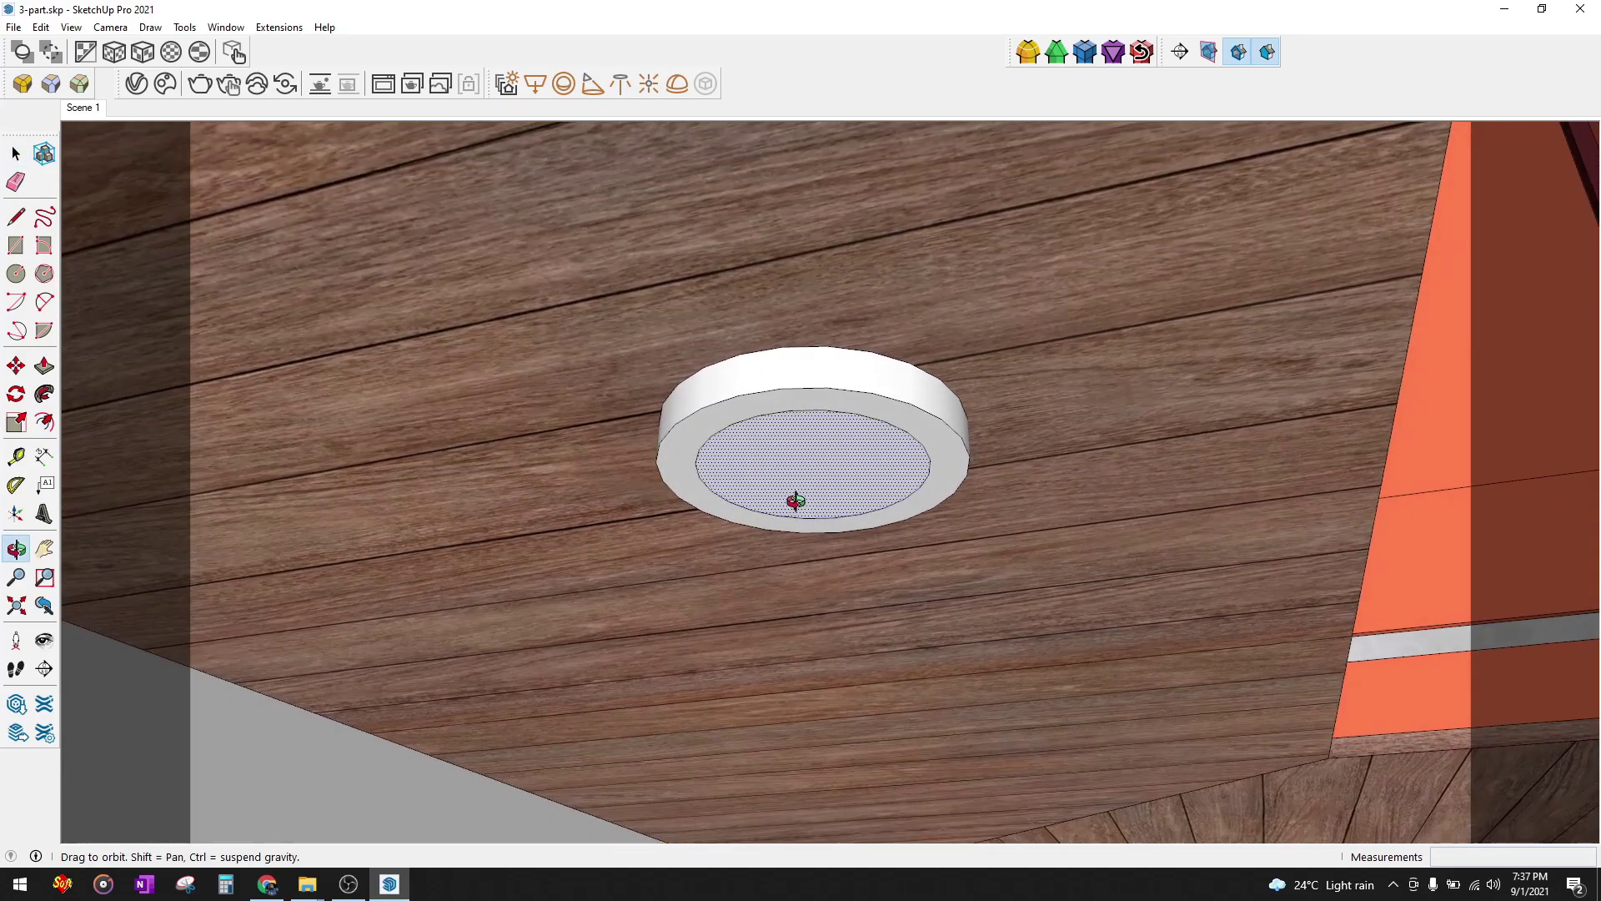
pyautogui.press('p')
pyautogui.moveTo(836, 457); pyautogui.dragTo(787, 494, button='middle')
pyautogui.click(786, 493)
pyautogui.click(859, 457)
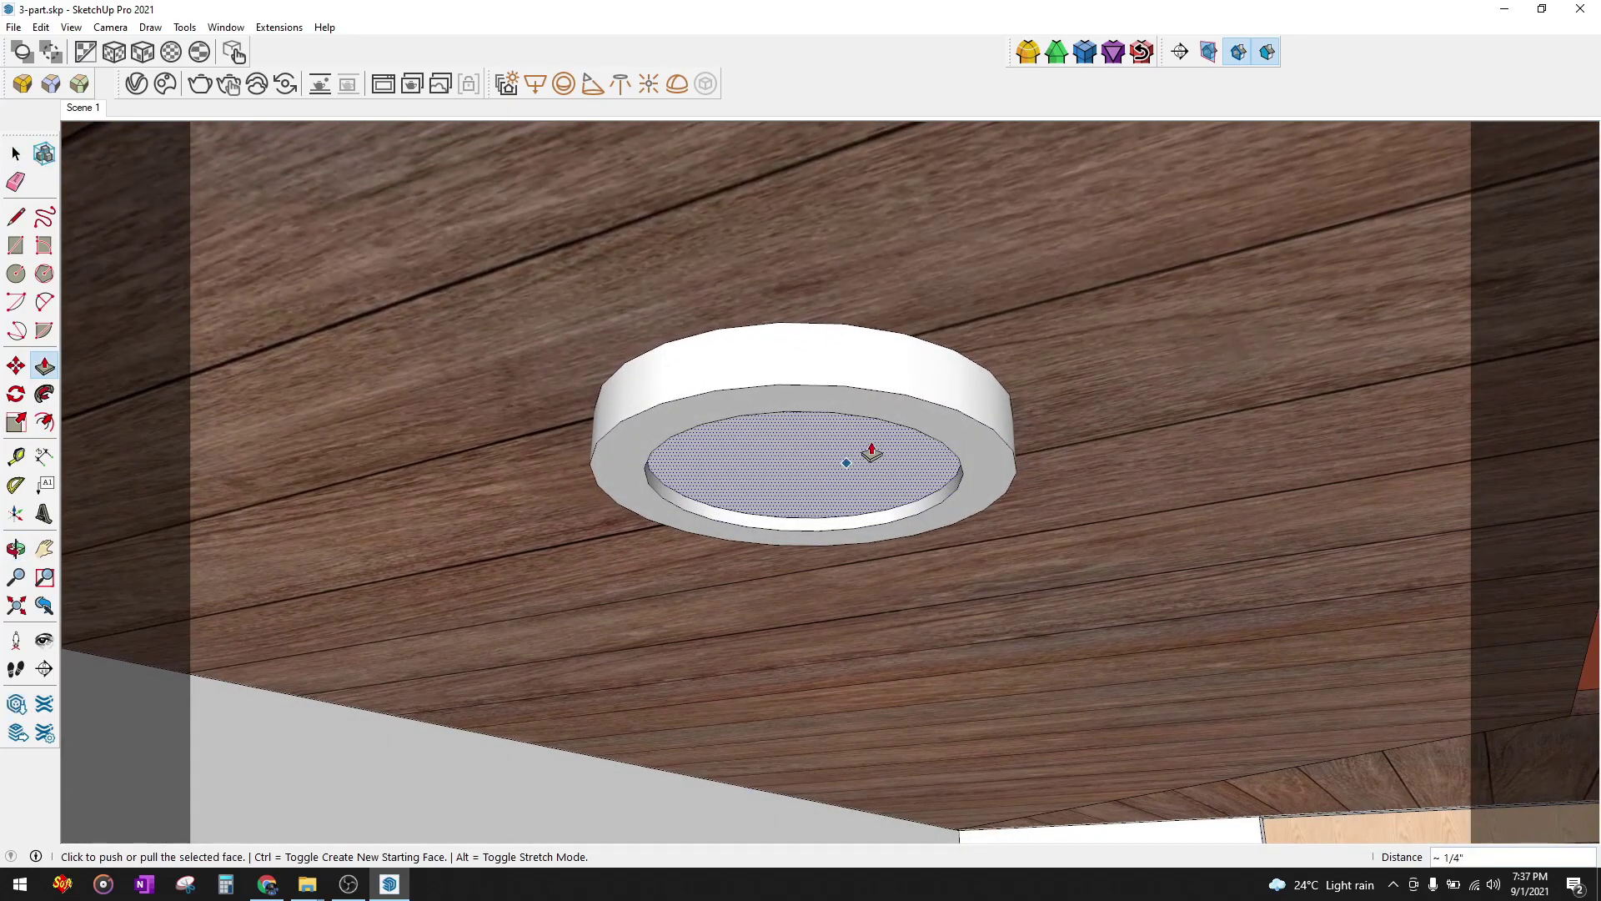
pyautogui.press('o')
pyautogui.moveTo(859, 458)
pyautogui.mouseDown()
pyautogui.moveTo(1015, 200)
pyautogui.moveTo(983, 497)
pyautogui.moveTo(848, 350)
pyautogui.moveTo(1022, 333)
pyautogui.moveTo(1155, 506)
pyautogui.moveTo(837, 369)
pyautogui.mouseUp()
pyautogui.press('p')
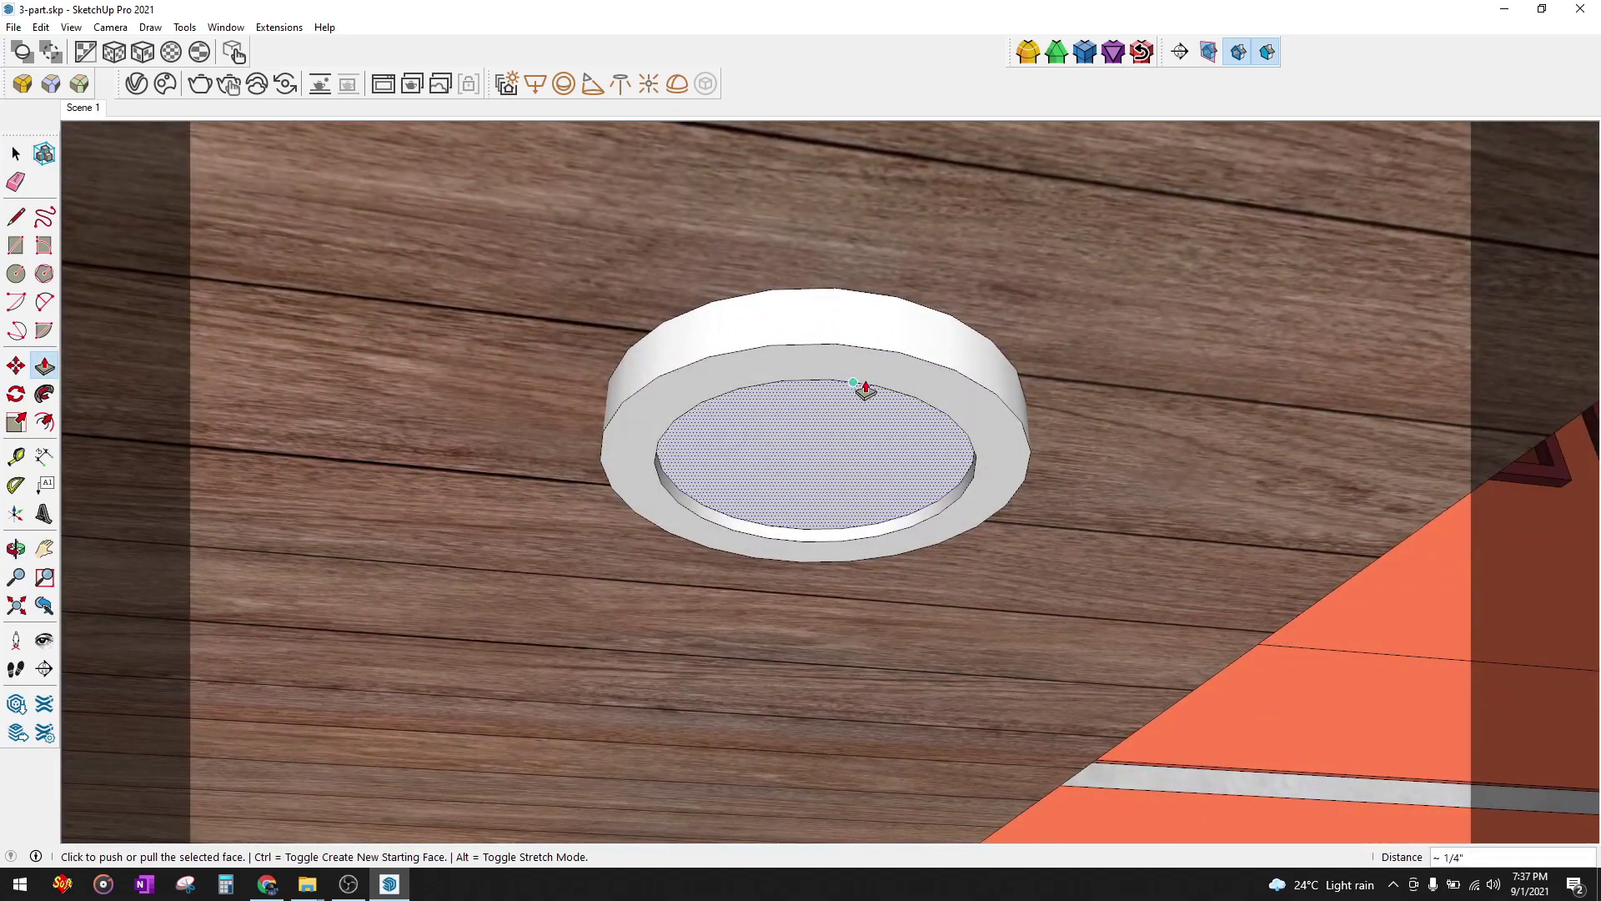
pyautogui.scroll(1, 863, 385)
pyautogui.press('space')
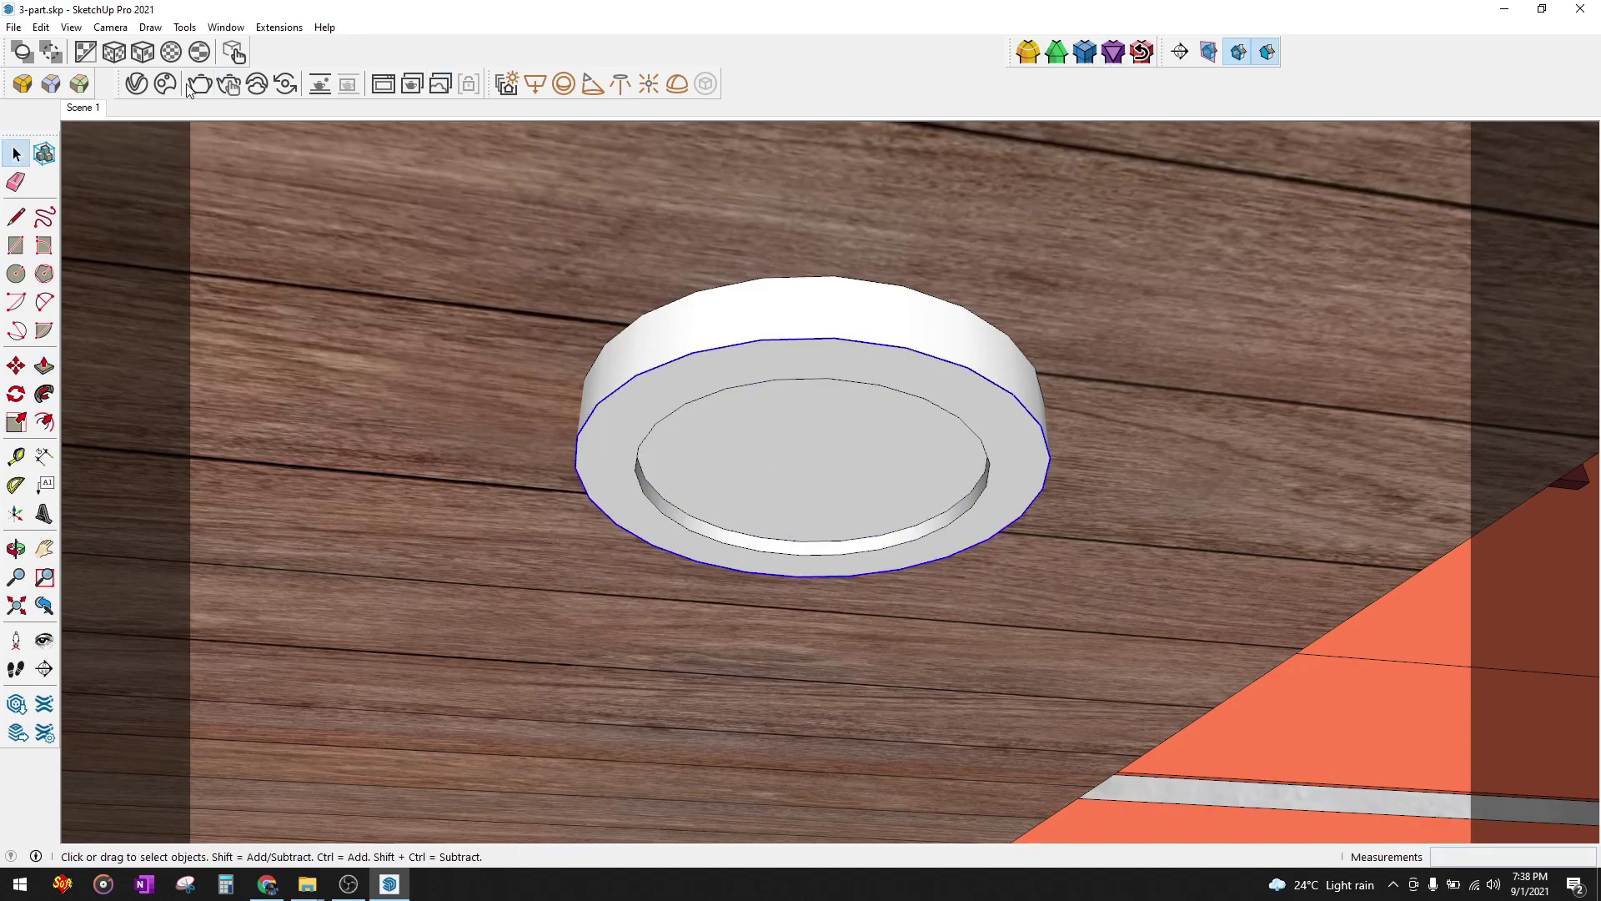
# - Round the ring's outer edges with RoundCorner at a 1/8" offset, then orbit to inspect them
pyautogui.click(22, 86)
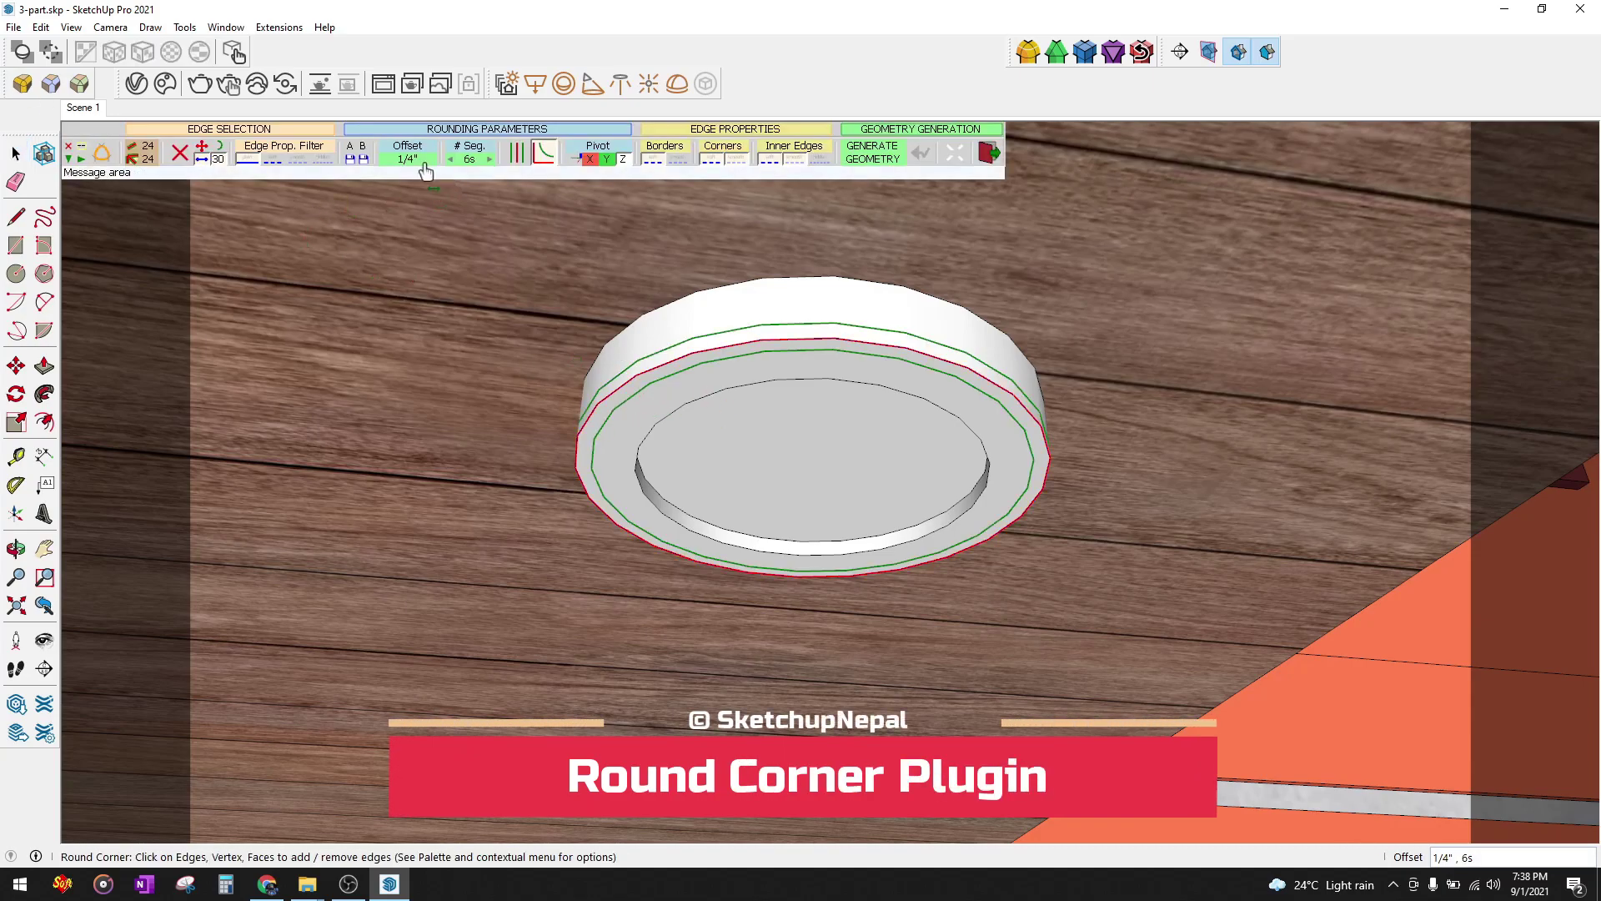
pyautogui.click(413, 162)
pyautogui.write('1/')
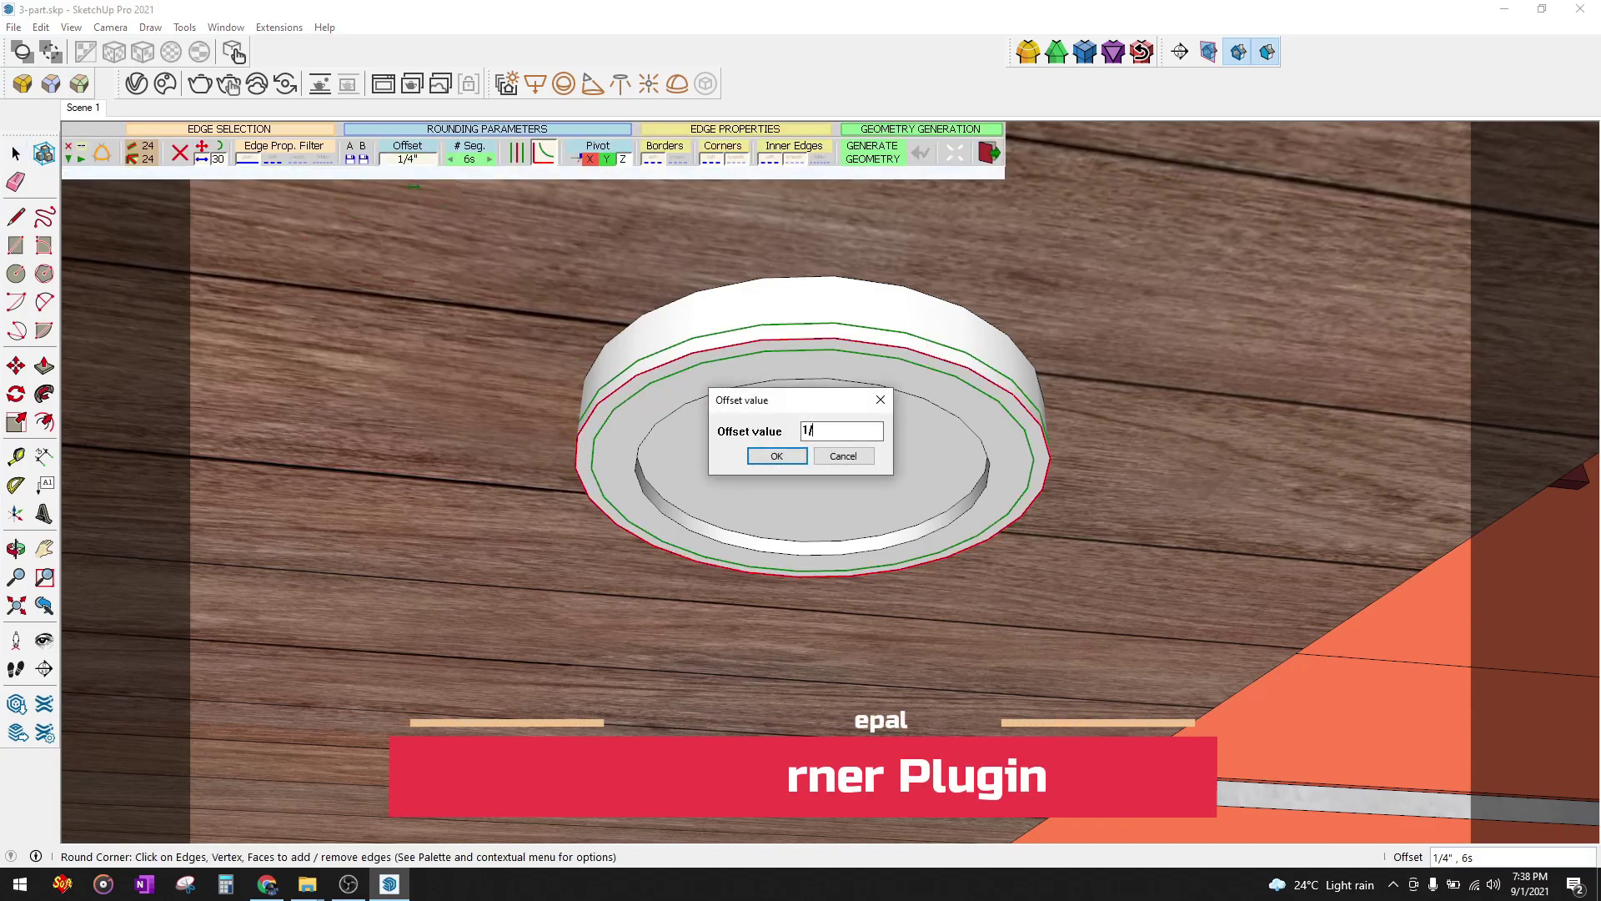
pyautogui.write('8"')
pyautogui.press('Return')
pyautogui.press('Return')
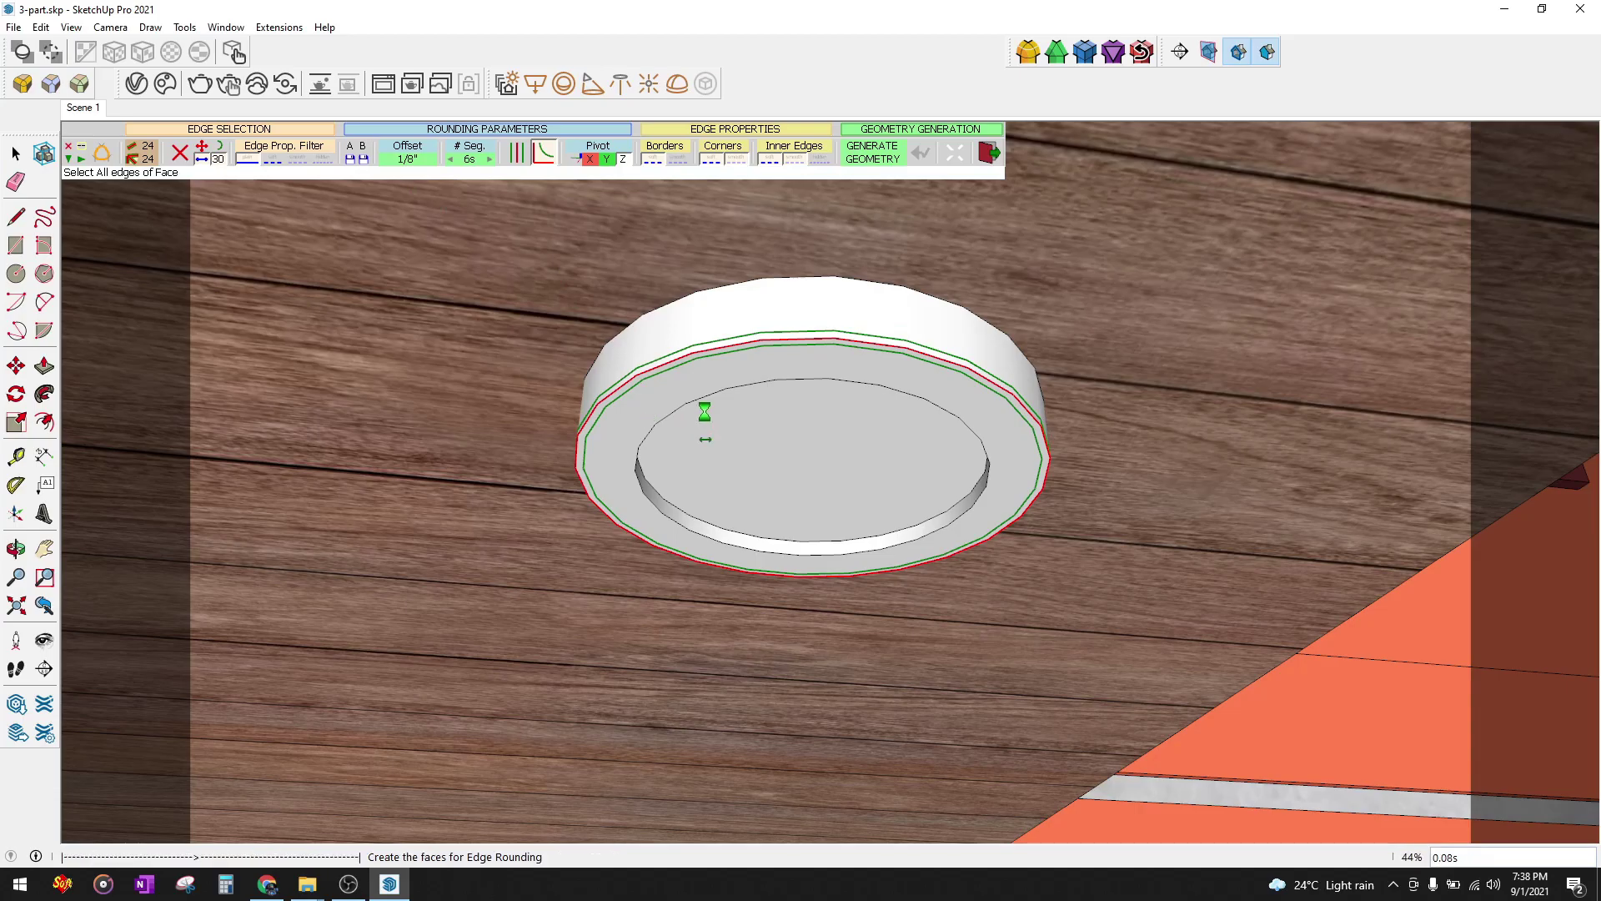
pyautogui.moveTo(894, 293); pyautogui.dragTo(818, 319, button='middle')
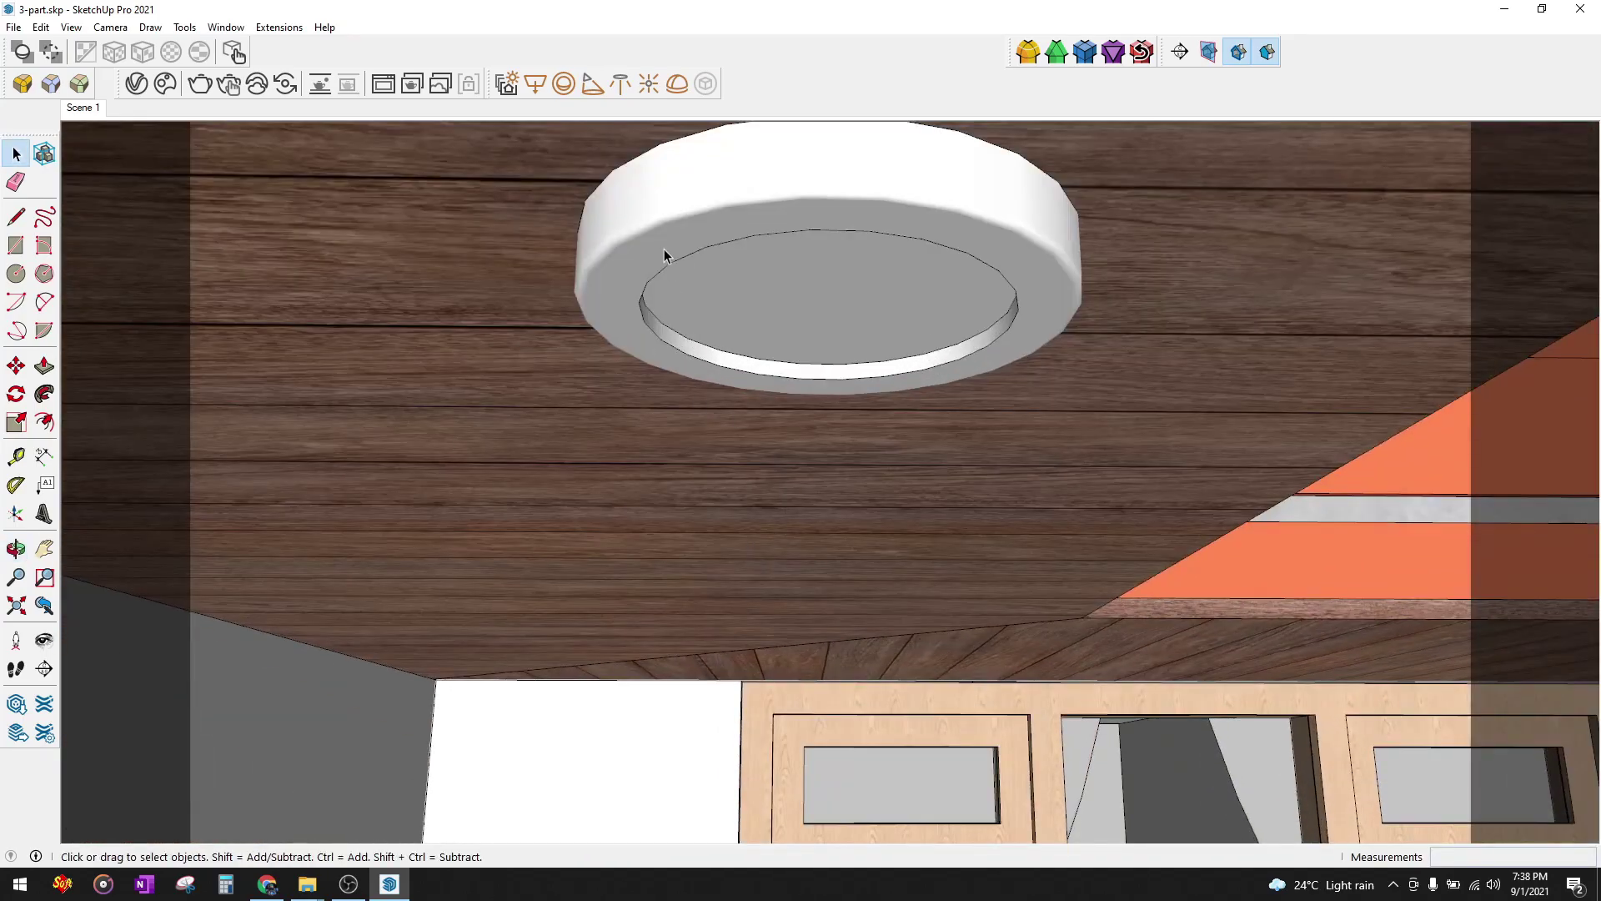
pyautogui.moveTo(664, 254); pyautogui.dragTo(751, 210, button='middle')
pyautogui.moveTo(606, 239)
pyautogui.mouseDown(button='middle')
pyautogui.moveTo(751, 221)
pyautogui.moveTo(782, 235)
pyautogui.mouseUp(button='middle')
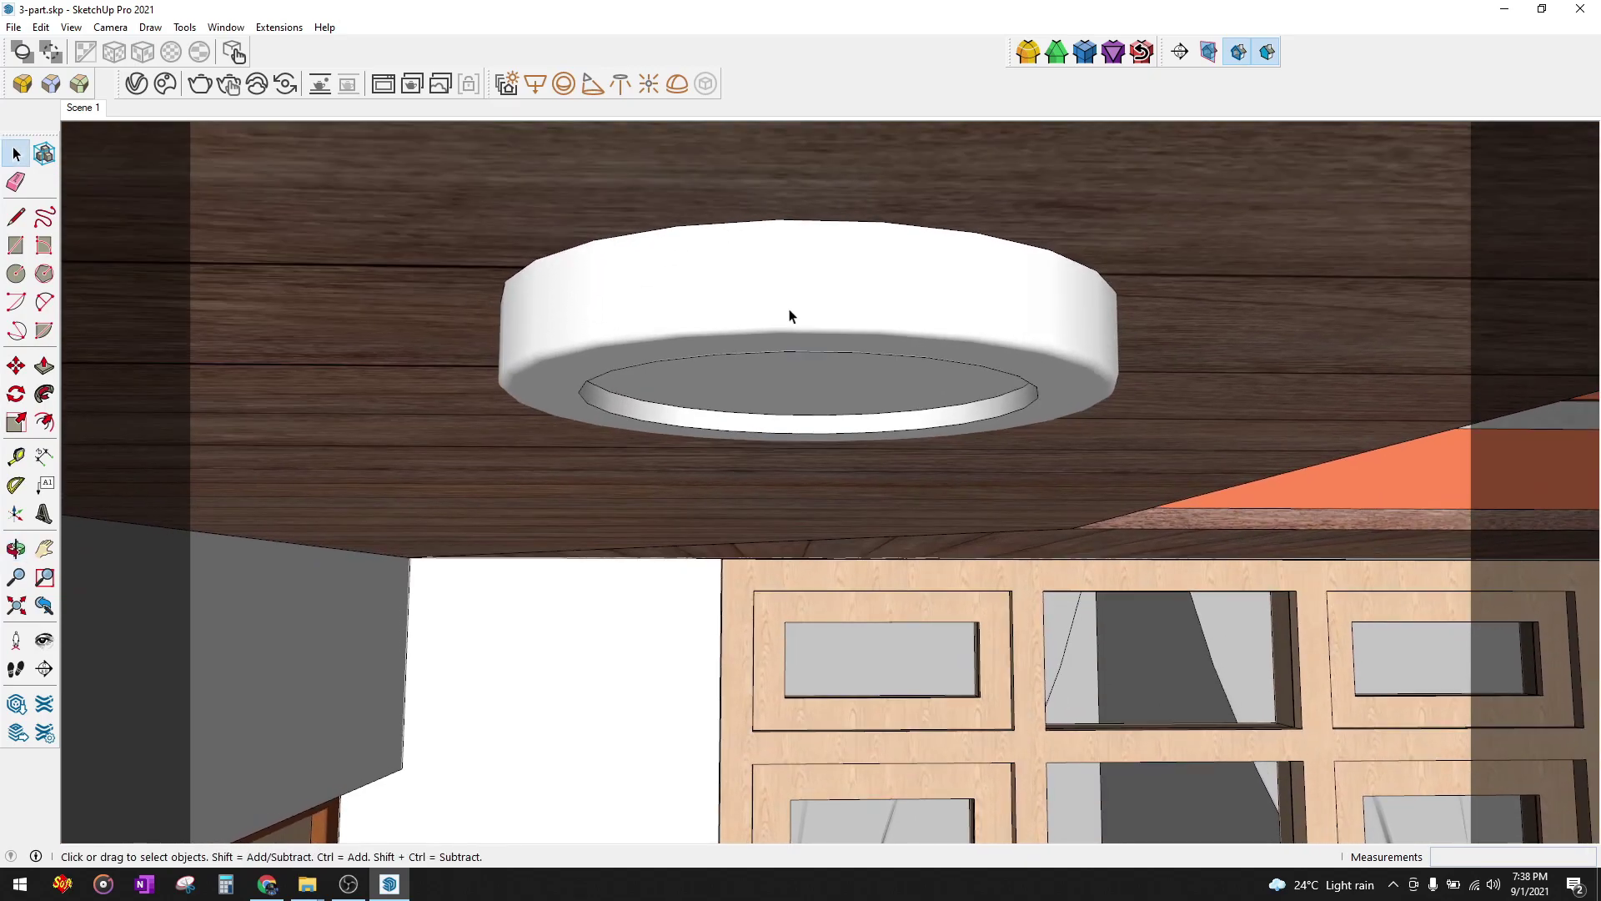
# - Delete the old ceiling light ring from the soffit
pyautogui.click(790, 315)
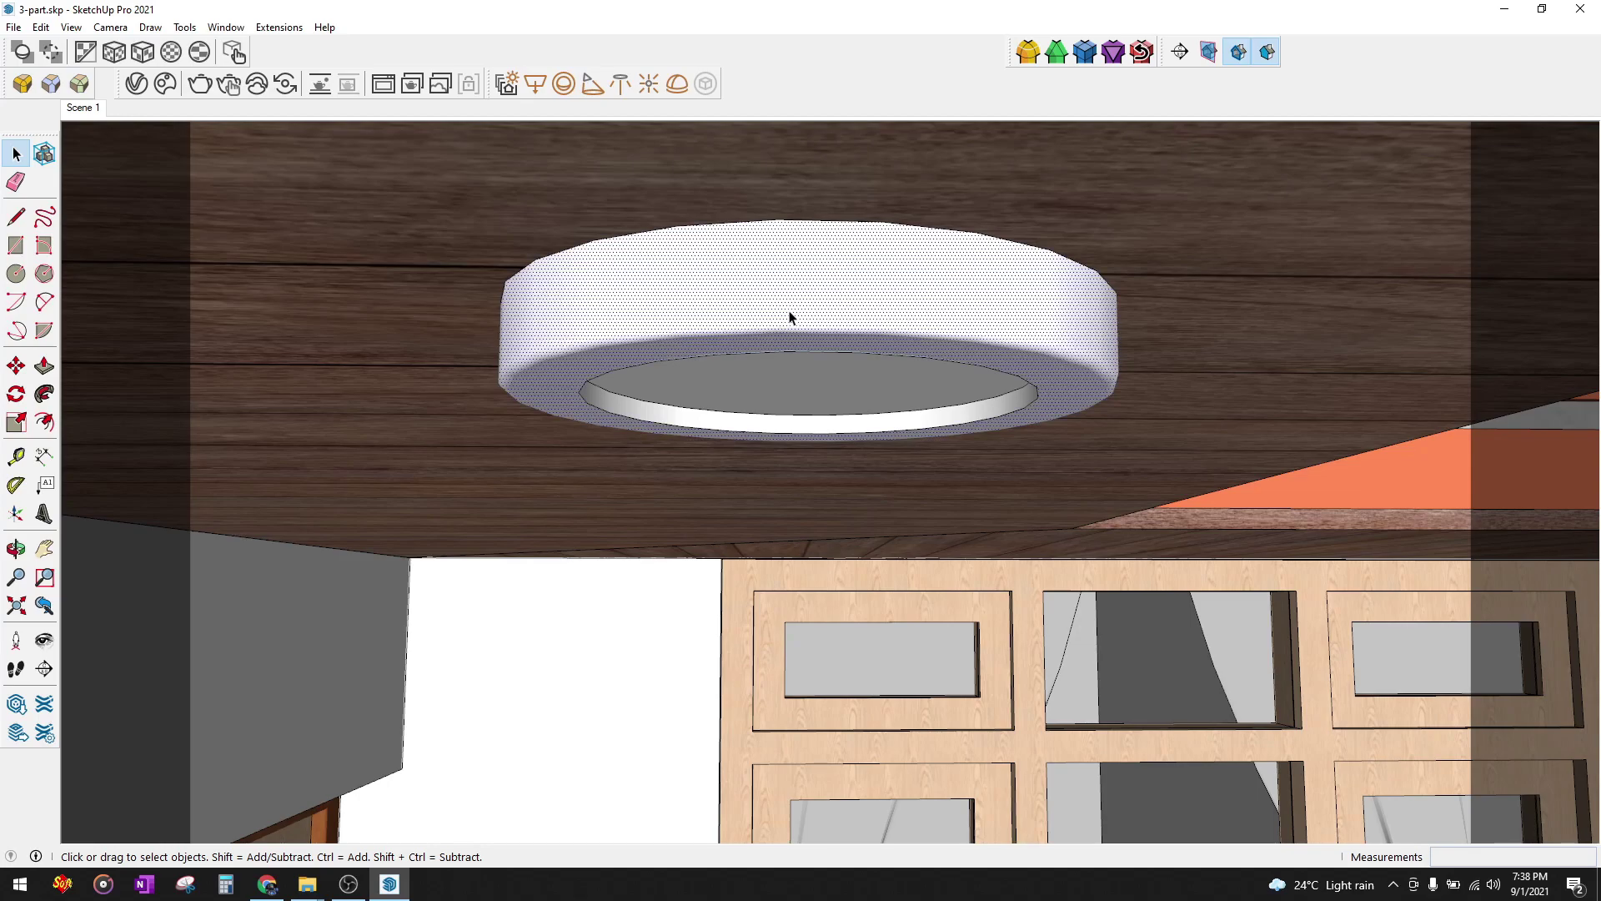
pyautogui.press('Delete')
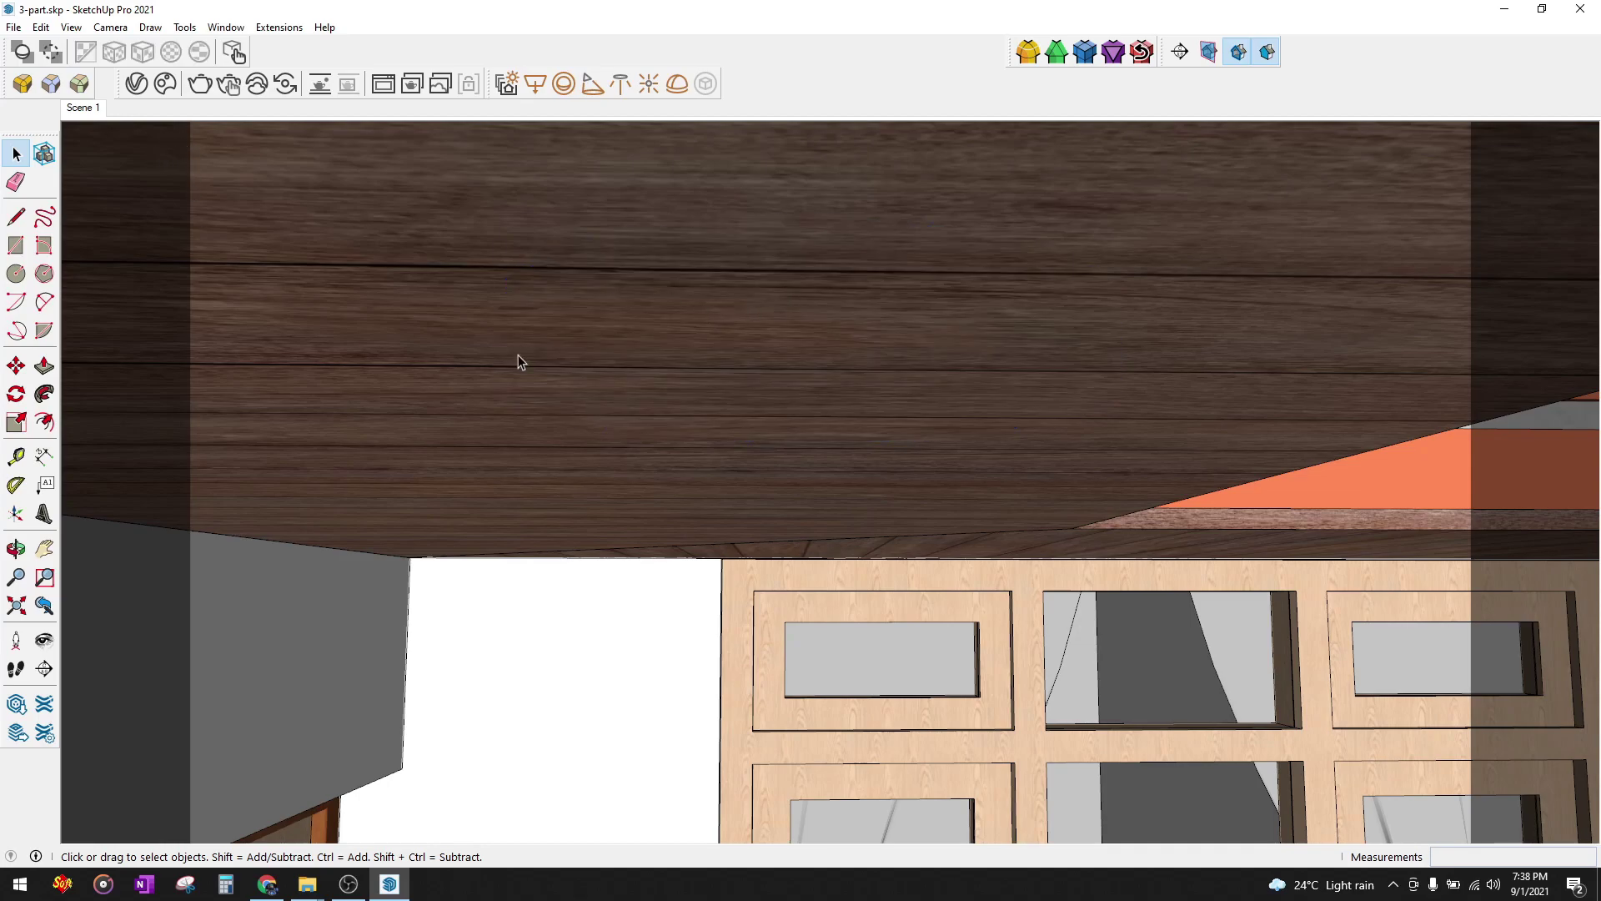
pyautogui.press('c')
pyautogui.click(831, 315)
pyautogui.press('Escape')
pyautogui.scroll(-4, 786, 314)
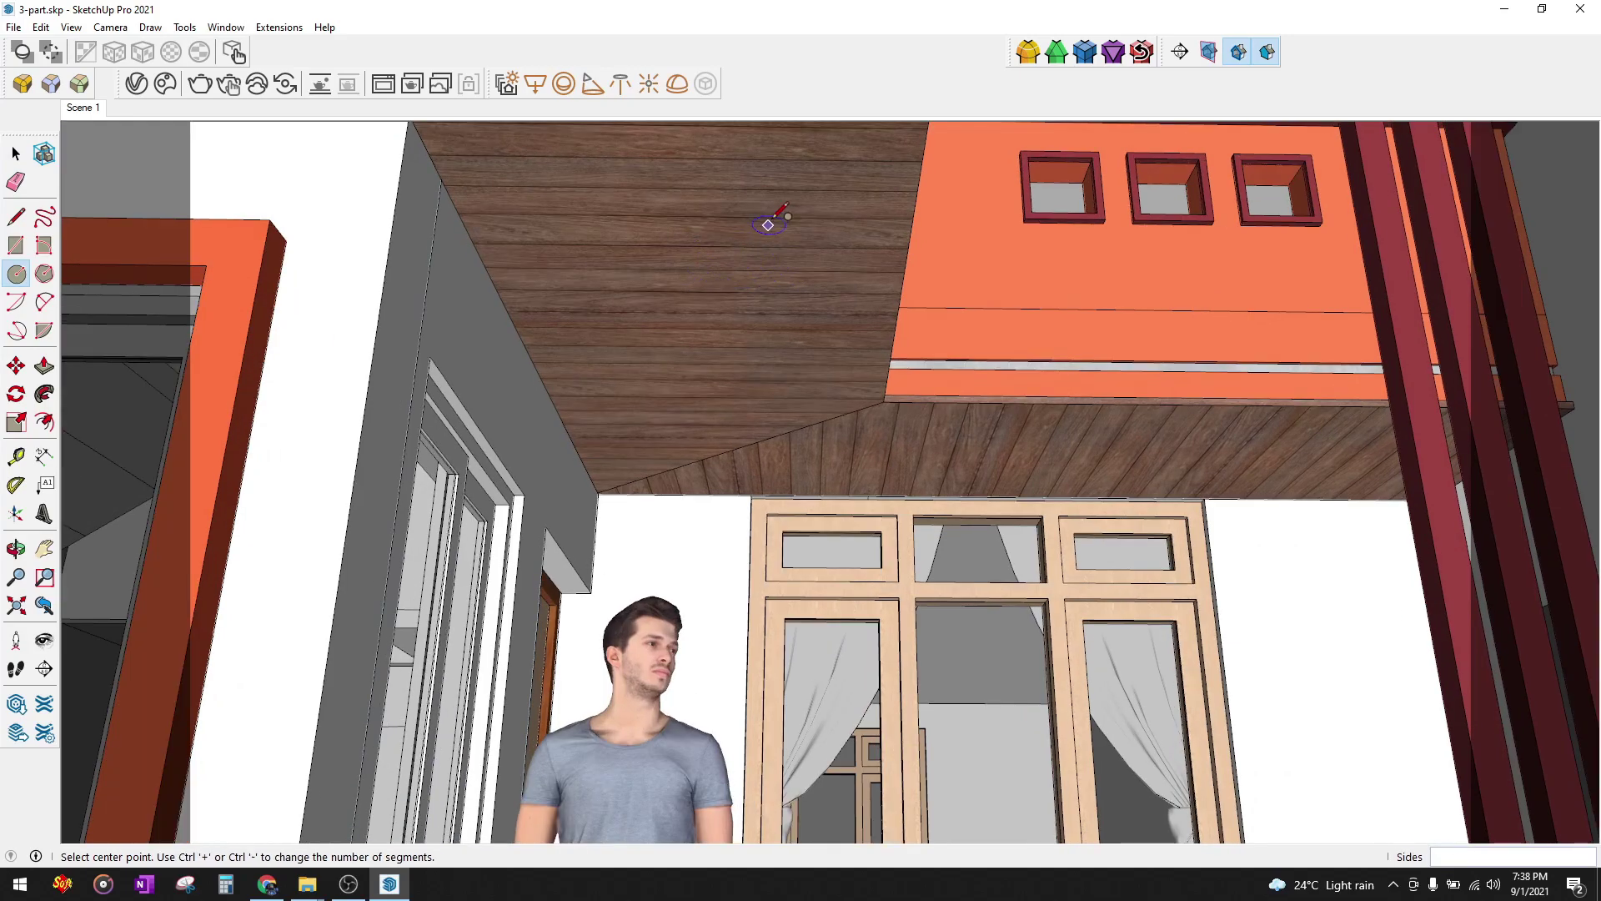
pyautogui.scroll(2, 734, 250)
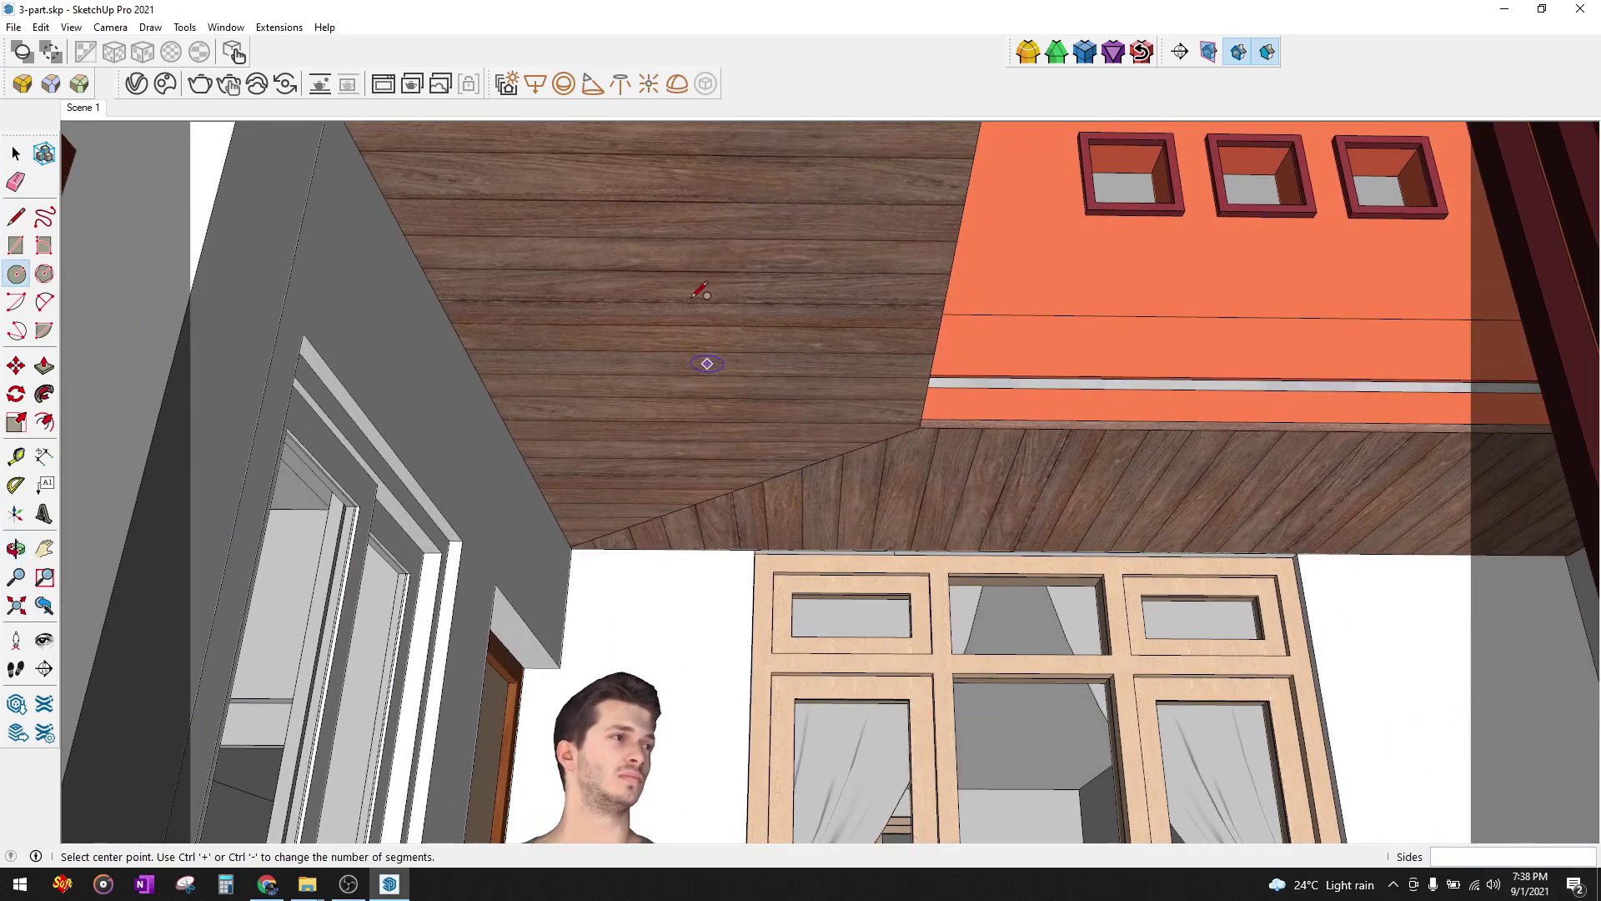
# - Draw a 32-sided circle on the ceiling and push/pull it into a disc
pyautogui.press('l')
pyautogui.press('c')
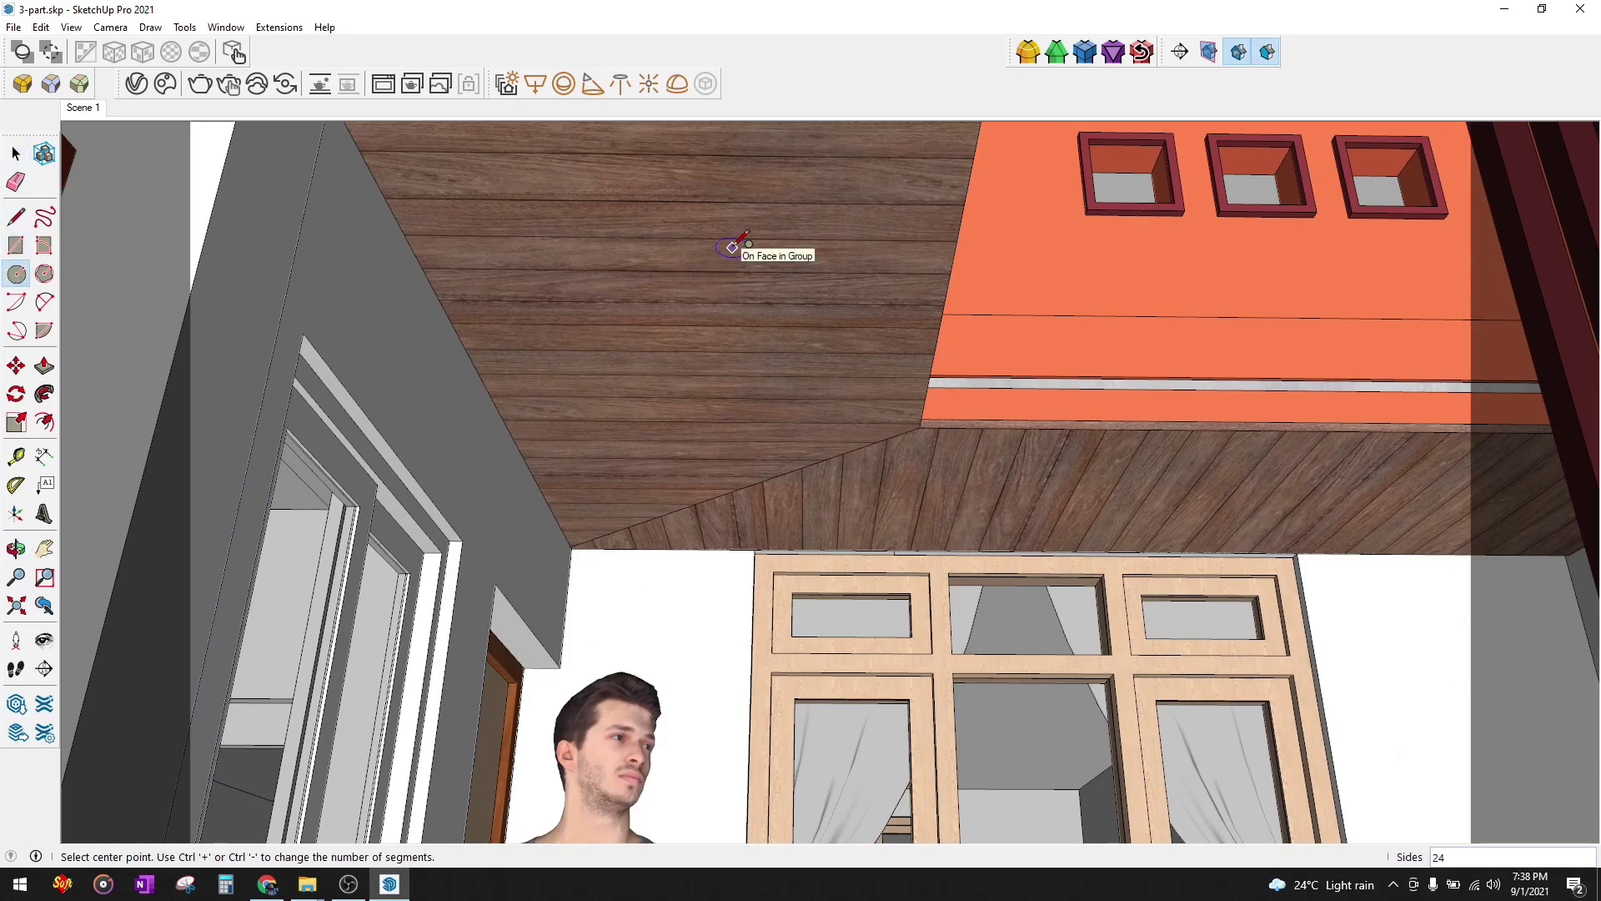
pyautogui.write('32')
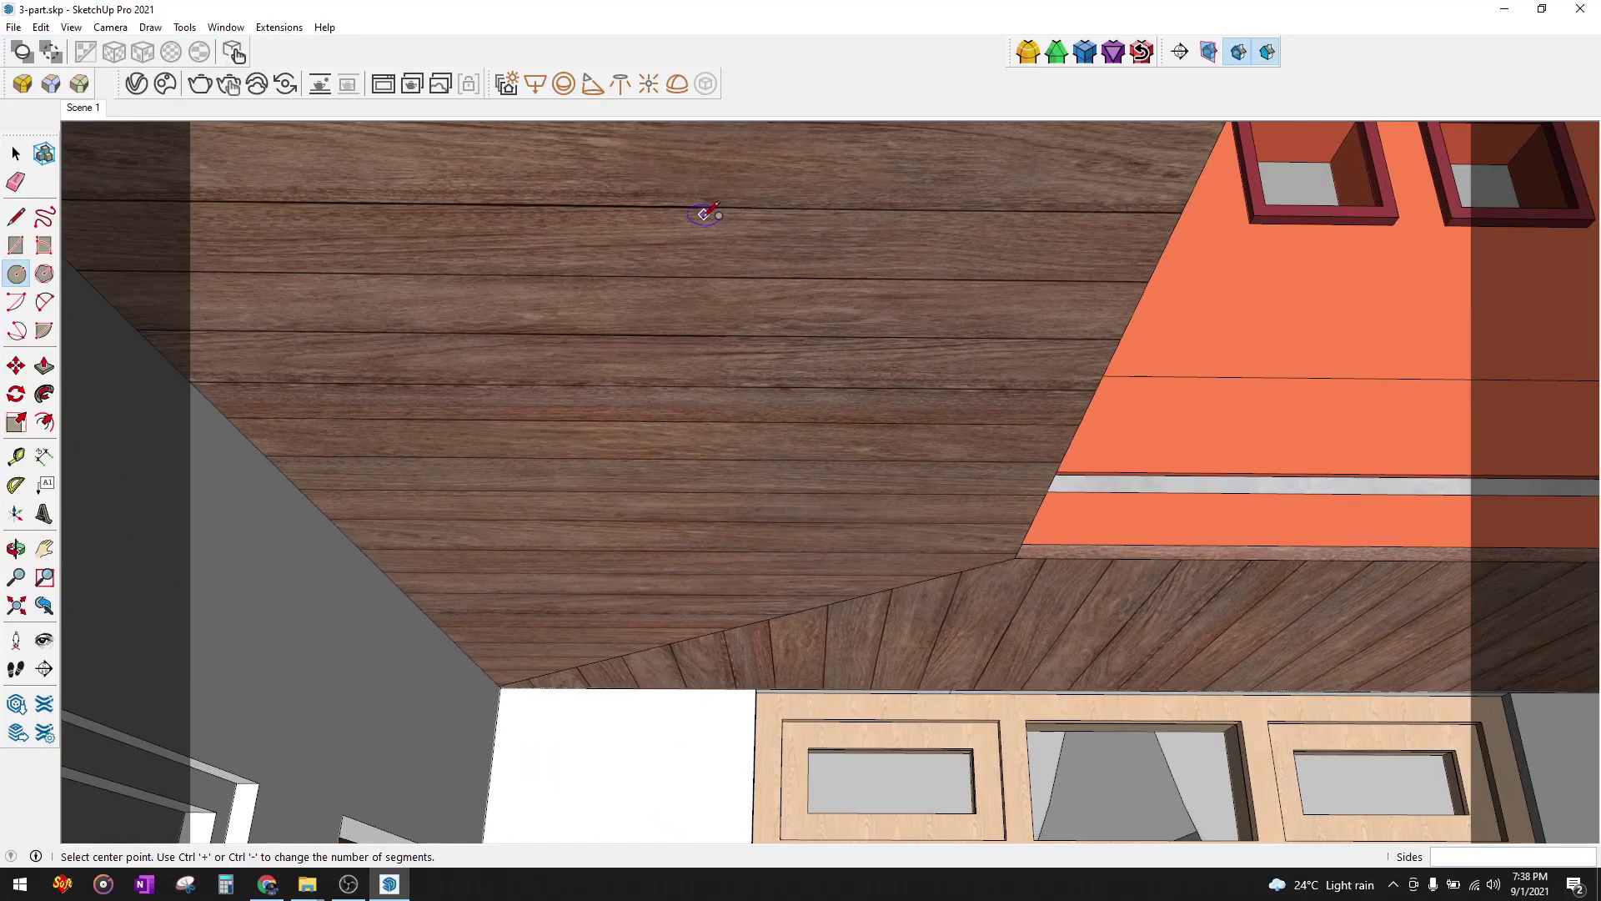
pyautogui.click(700, 222)
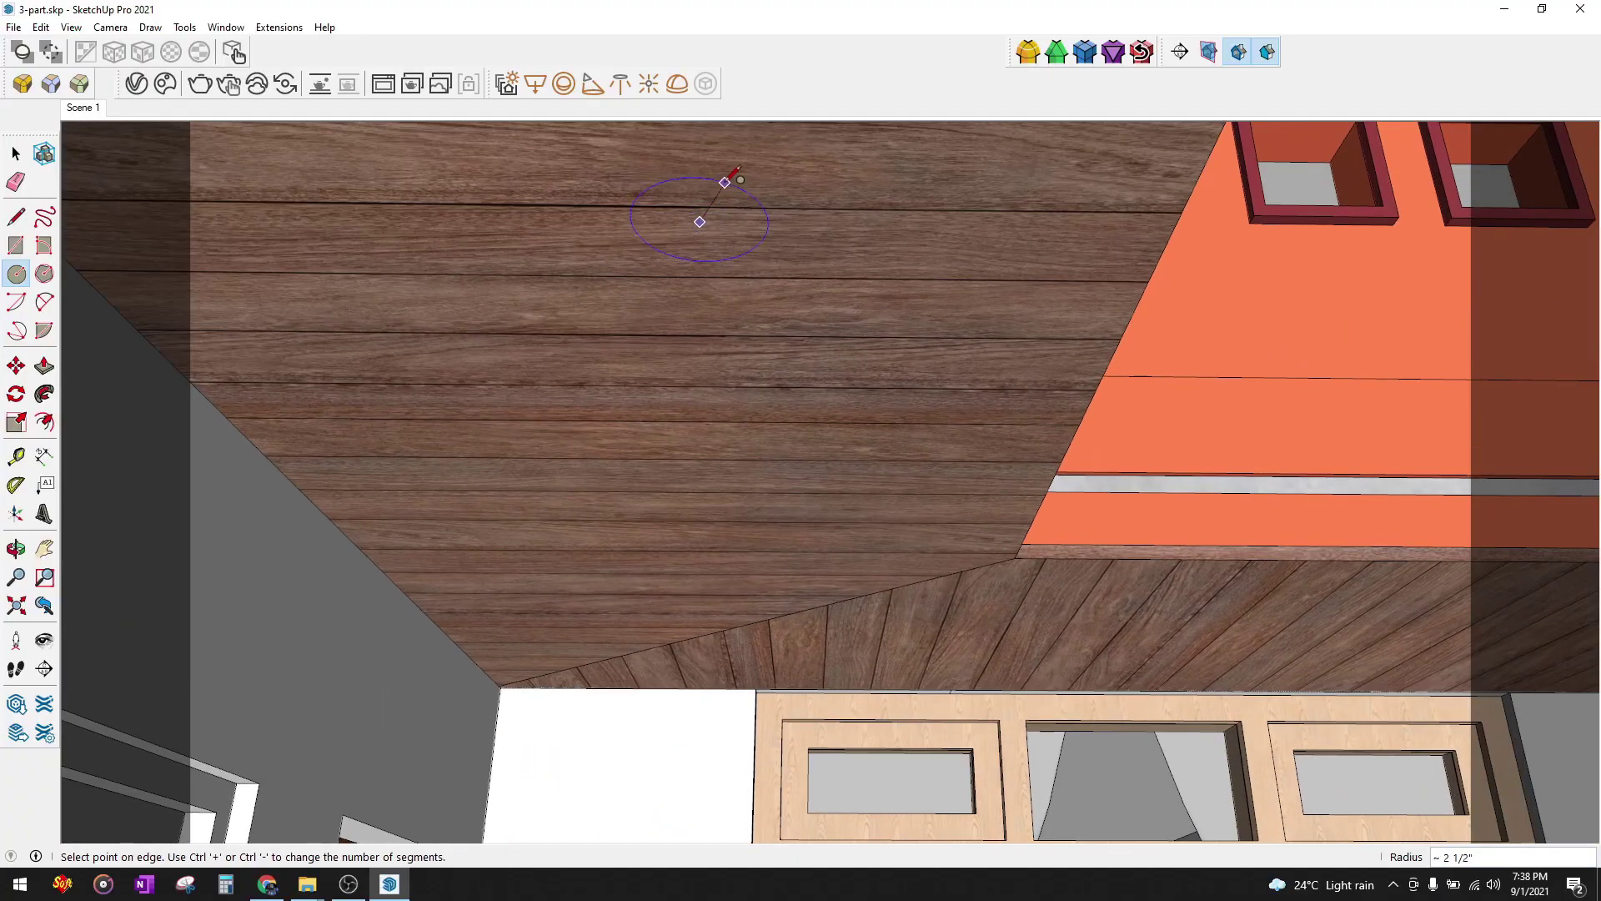
pyautogui.click(732, 174)
pyautogui.press('space')
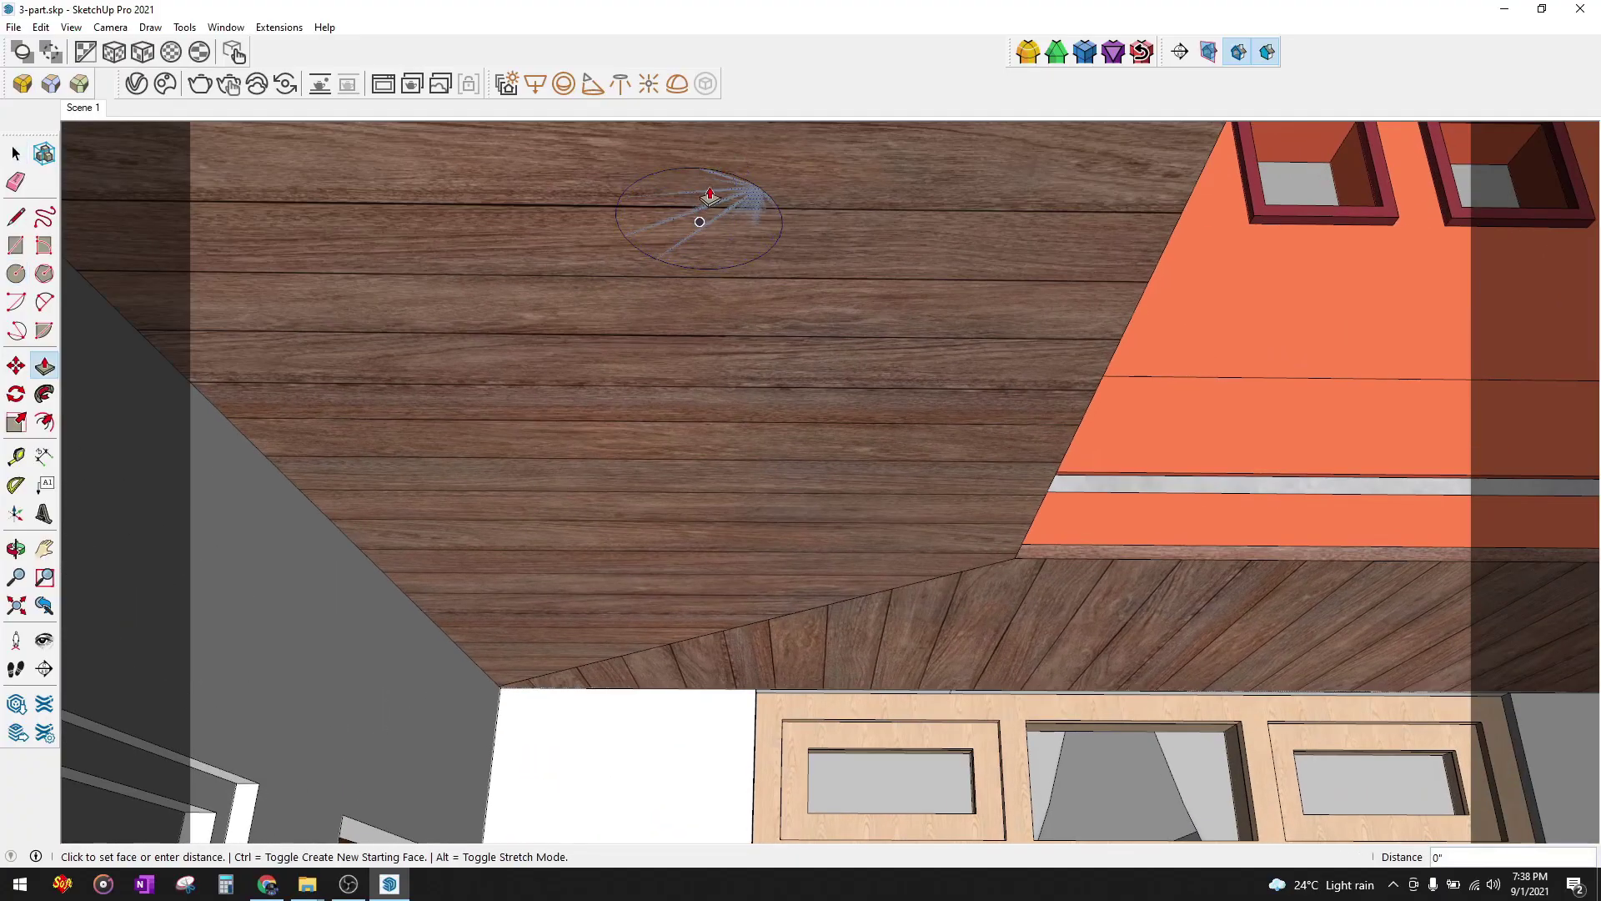
pyautogui.press('p')
pyautogui.click(707, 207)
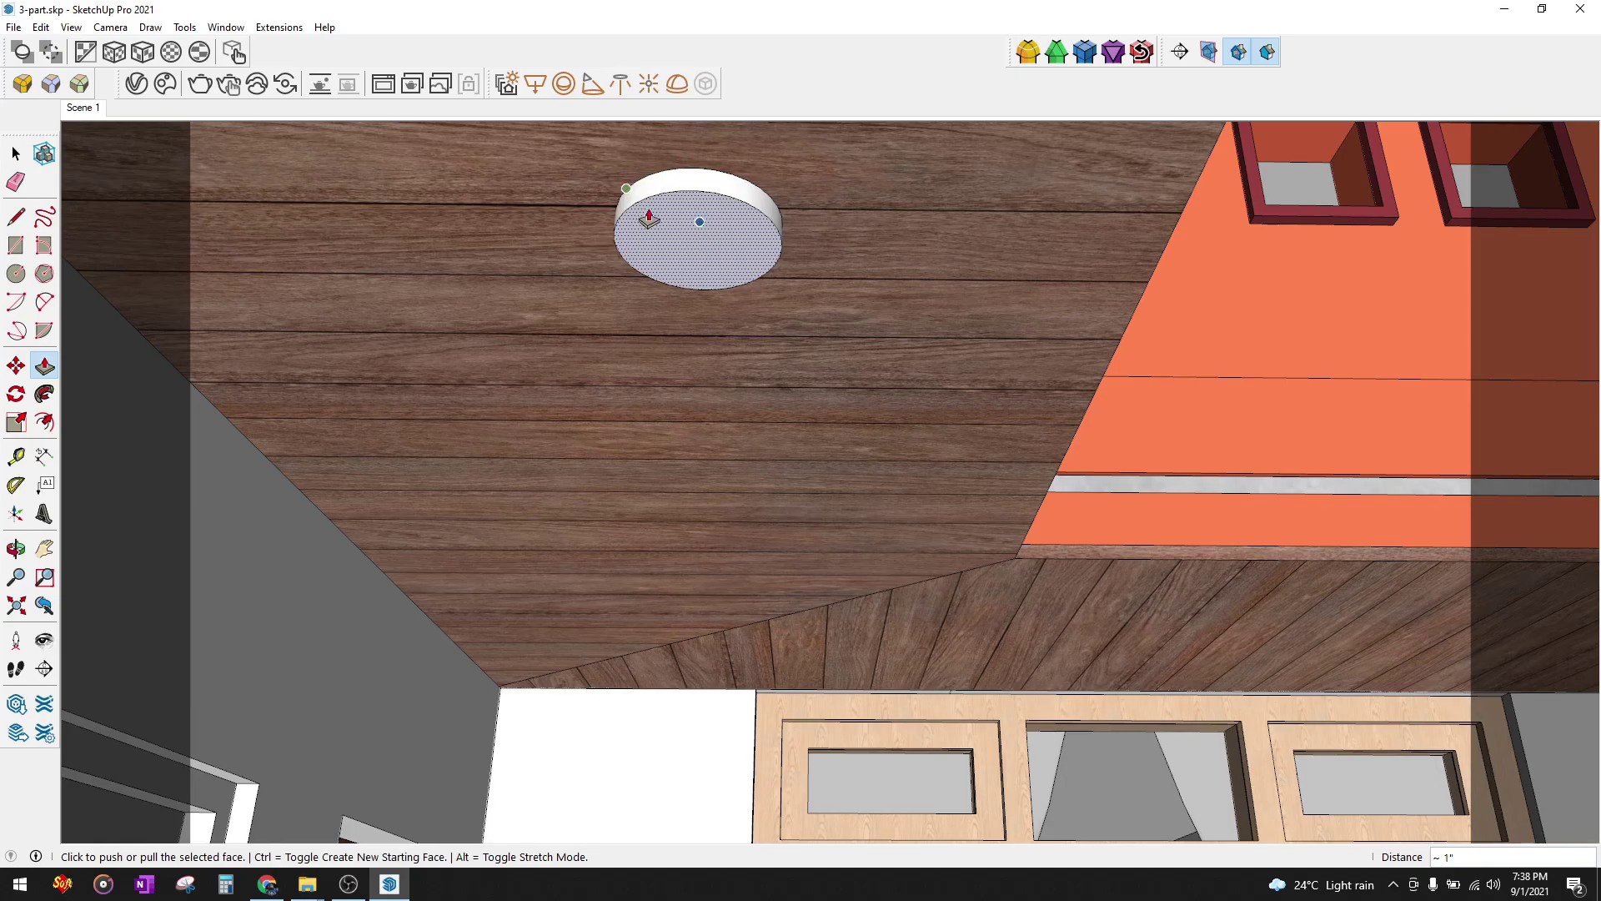
pyautogui.moveTo(650, 191); pyautogui.dragTo(716, 222, button='middle')
pyautogui.scroll(3, 737, 186)
# - Offset an inner circle on the disc face and push the inner face in as a recess
pyautogui.press('space')
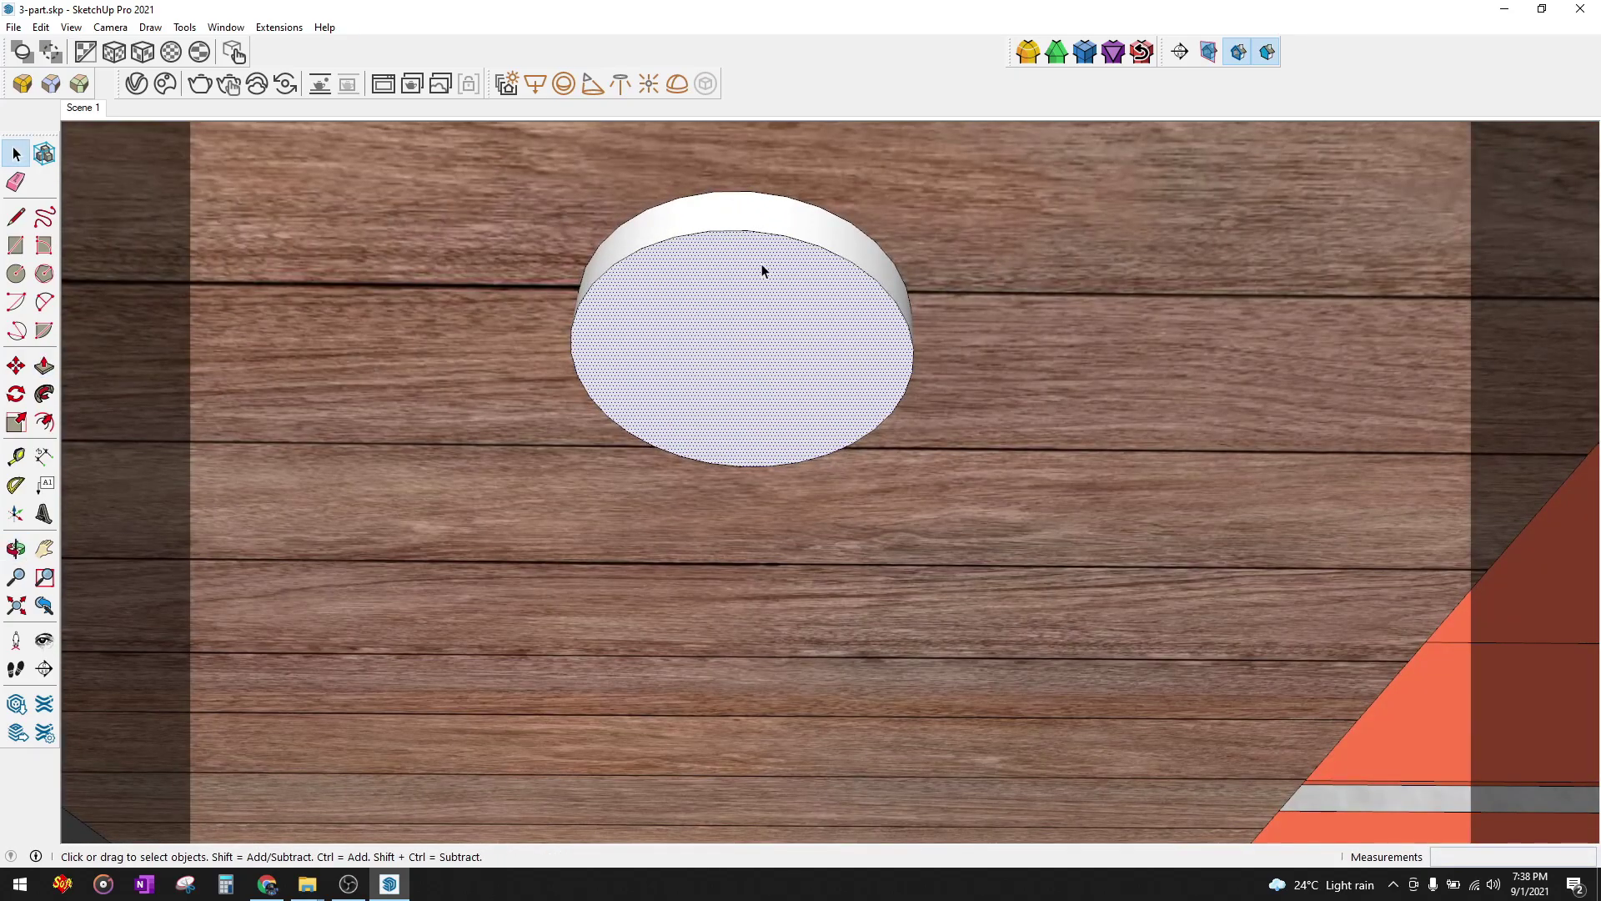
pyautogui.press('o')
pyautogui.press('f')
pyautogui.click(760, 233)
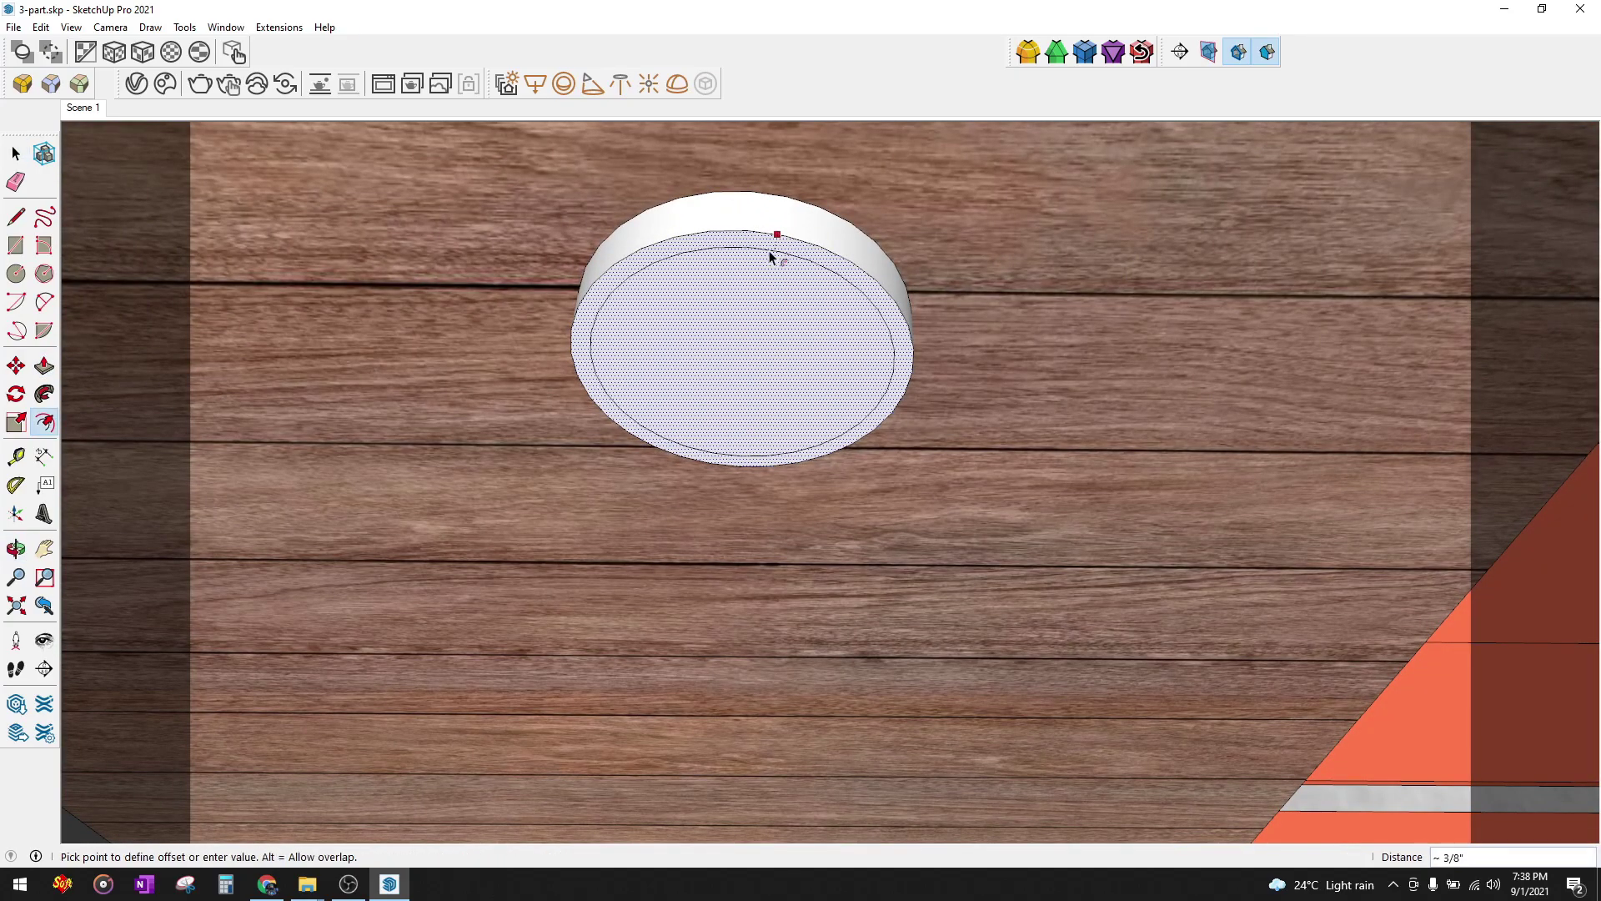
pyautogui.click(764, 265)
pyautogui.press('space')
pyautogui.click(737, 348)
pyautogui.moveTo(737, 349); pyautogui.dragTo(747, 368, button='middle')
pyautogui.press('p')
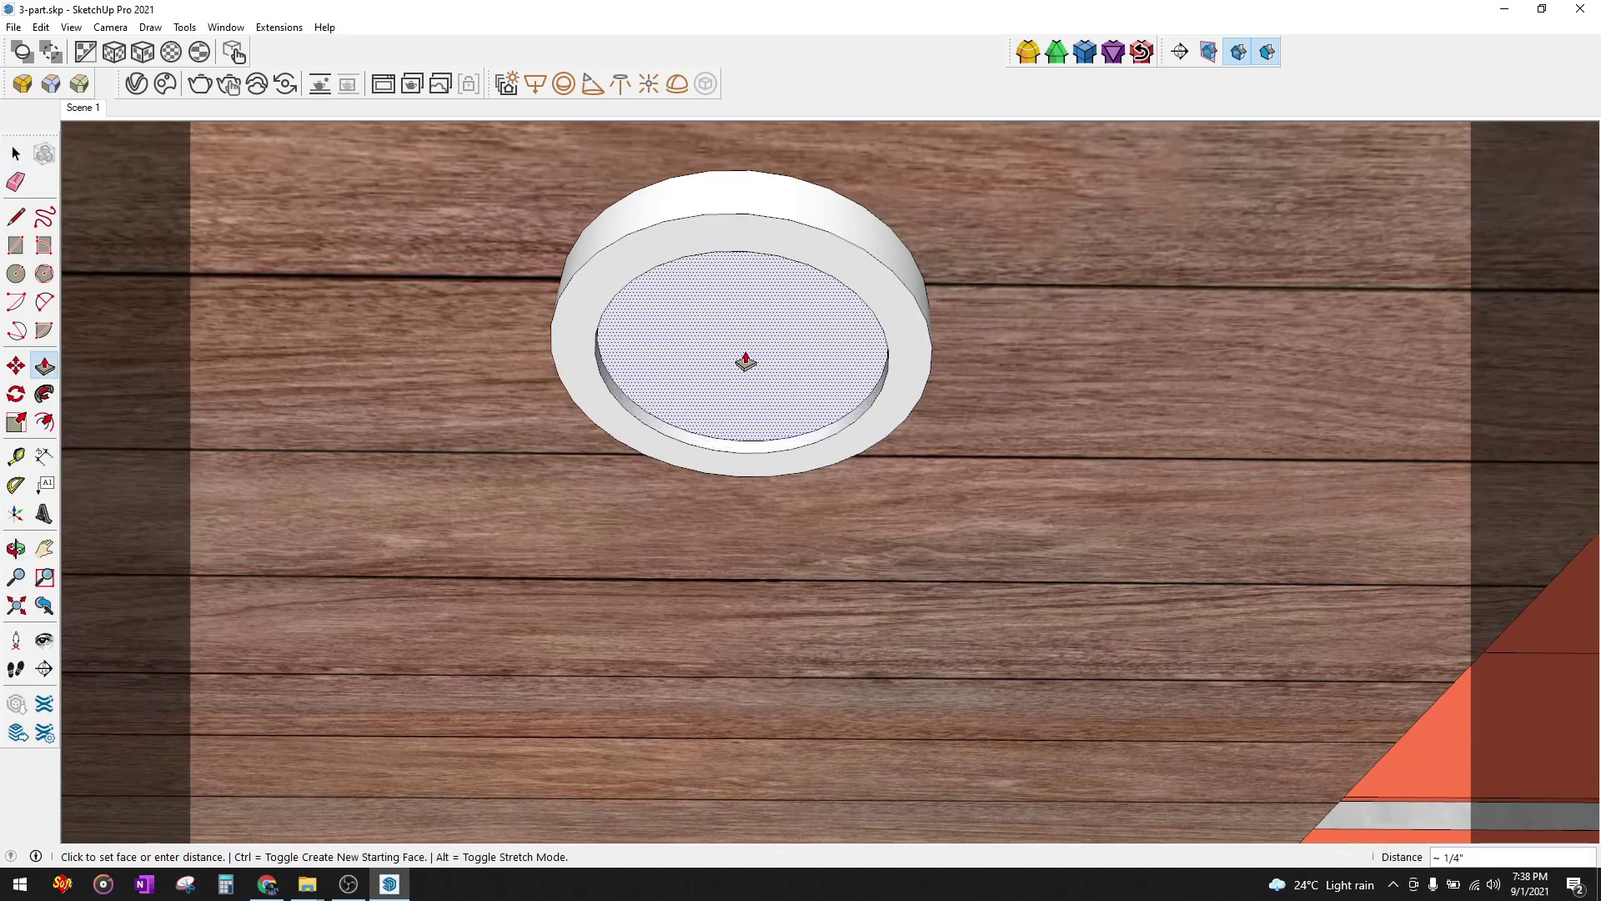
pyautogui.press('o')
pyautogui.moveTo(734, 359); pyautogui.dragTo(731, 330)
pyautogui.press('space')
# - Select the new ceiling light ring, then bring Chrome forward
pyautogui.click(731, 330)
pyautogui.rightClick(731, 330)
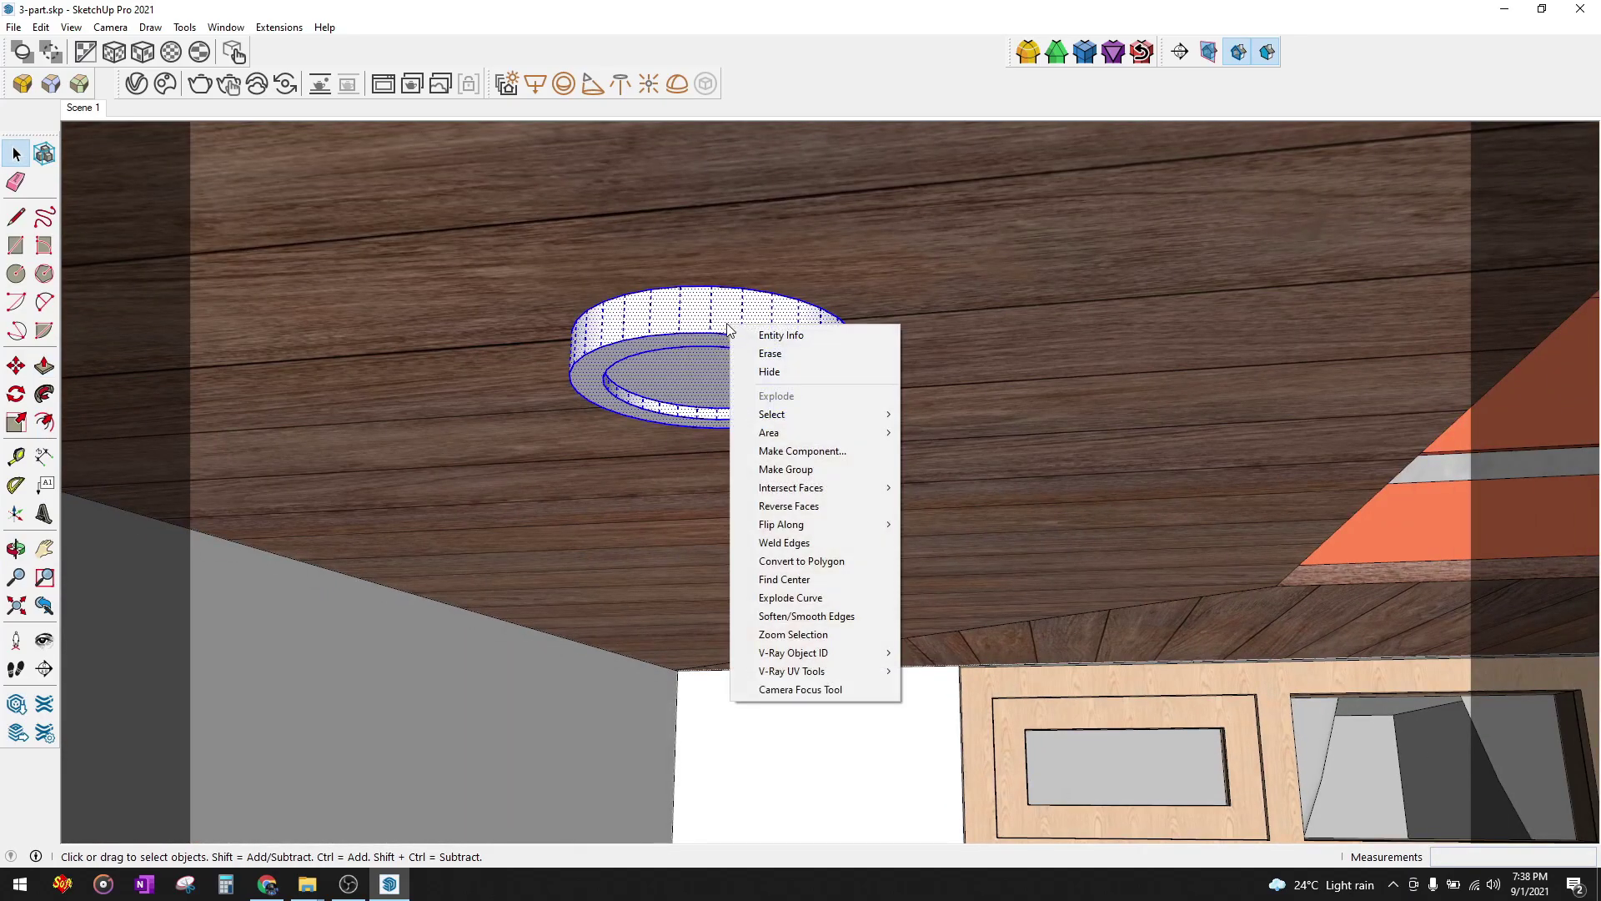
pyautogui.click(682, 381)
pyautogui.scroll(3, 682, 382)
pyautogui.press('p')
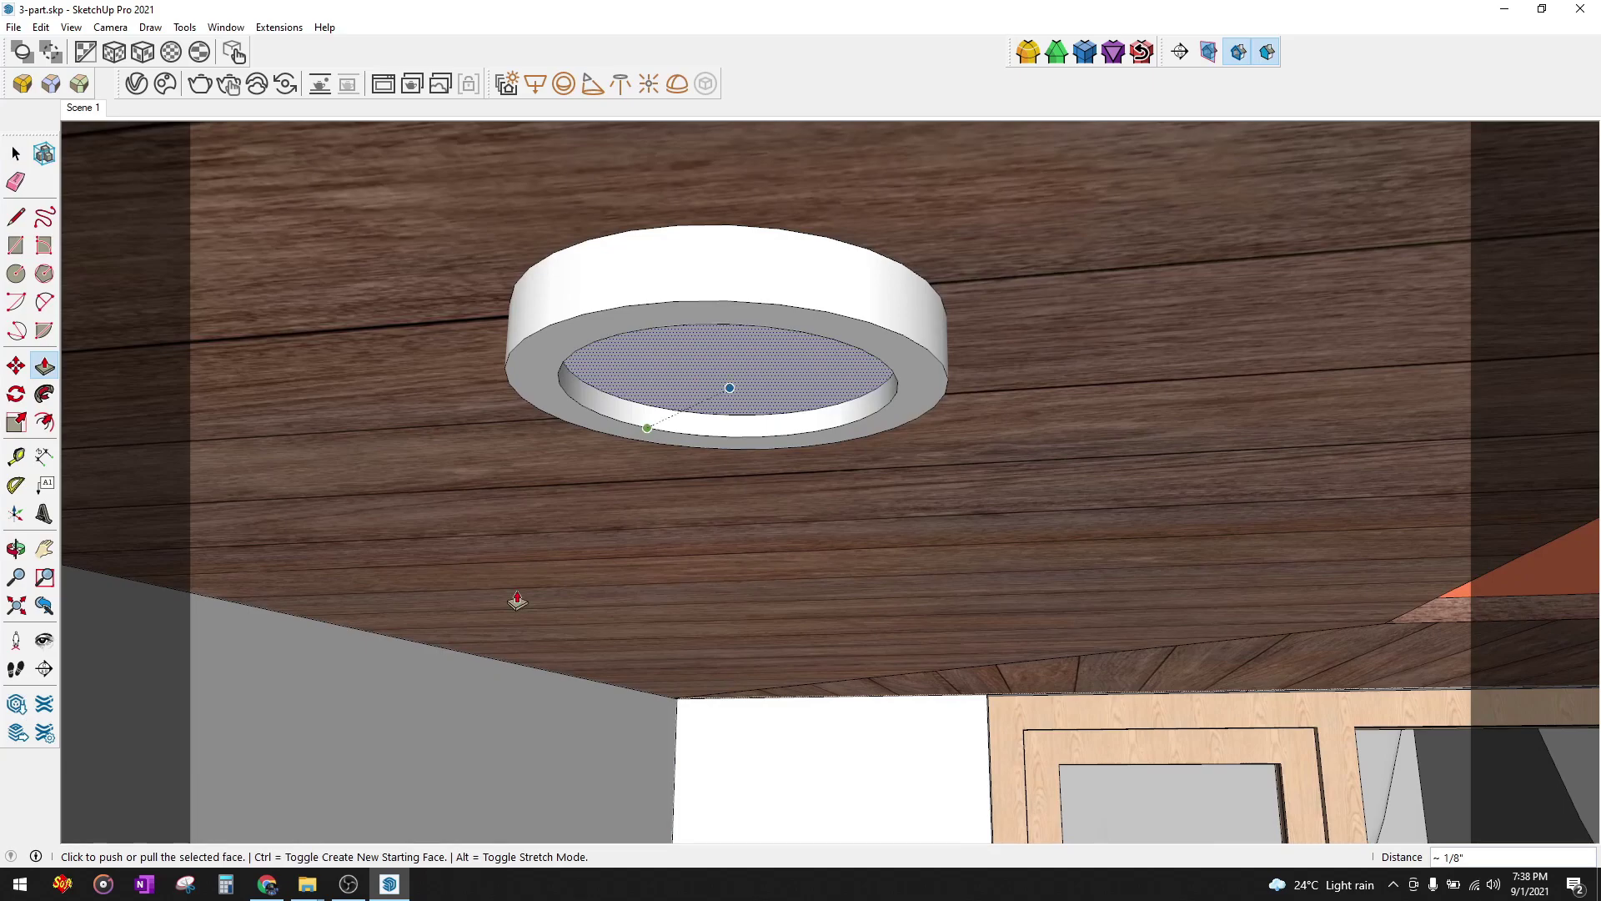
pyautogui.click(262, 877)
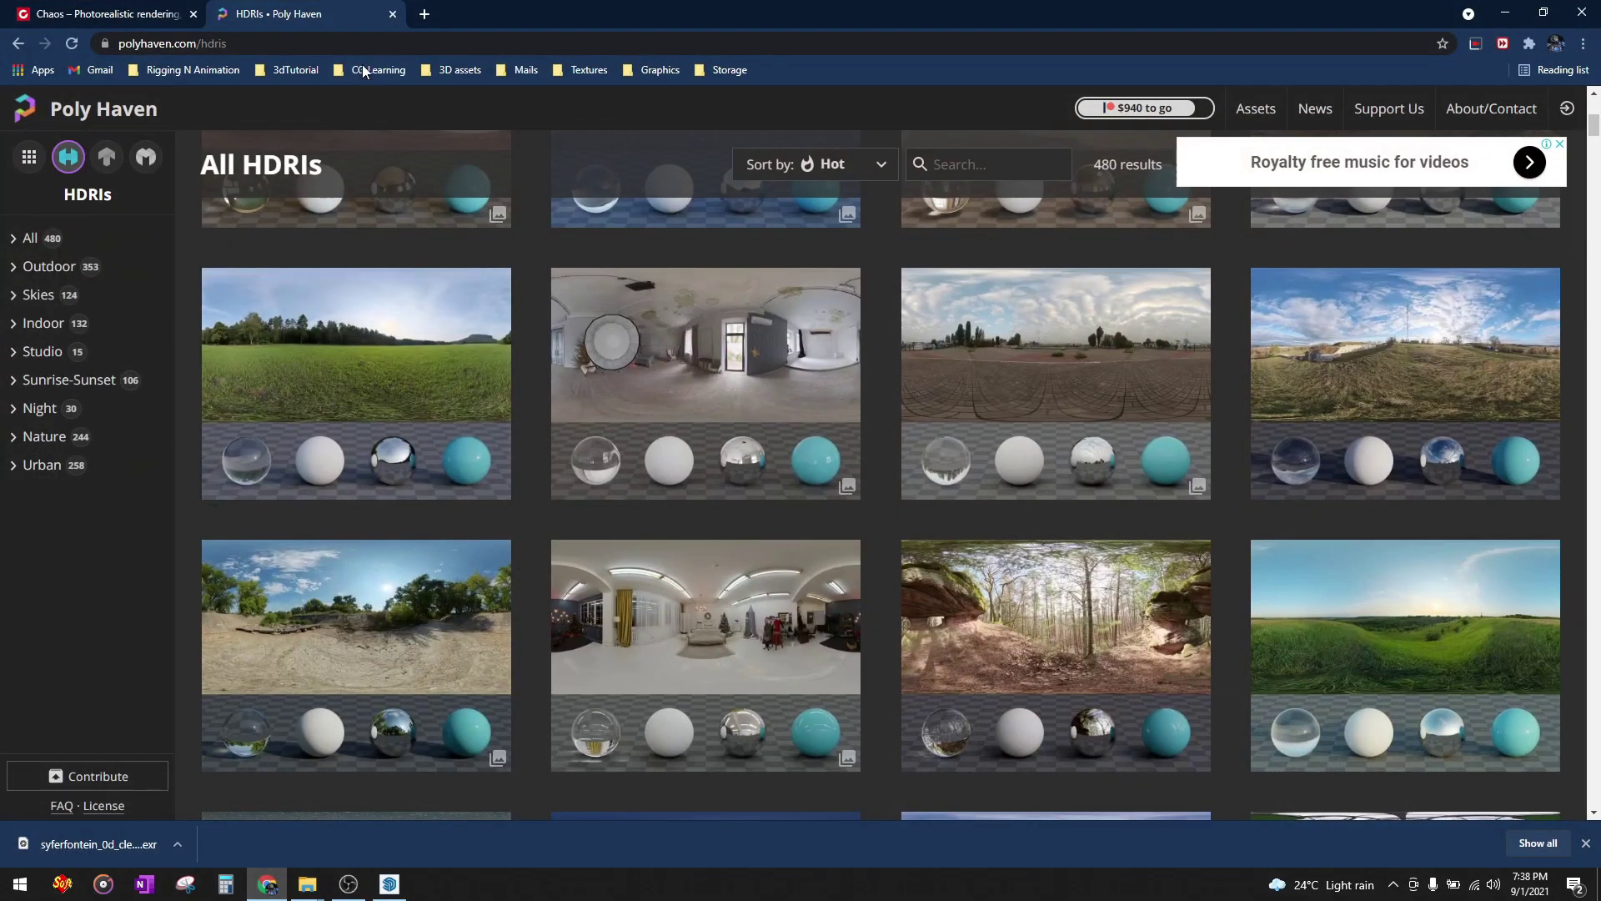
# - Load 3dwarehouse.sketchup.com in a new Chrome tab, then minimize the browser
pyautogui.doubleClick(423, 17)
pyautogui.write('ce')
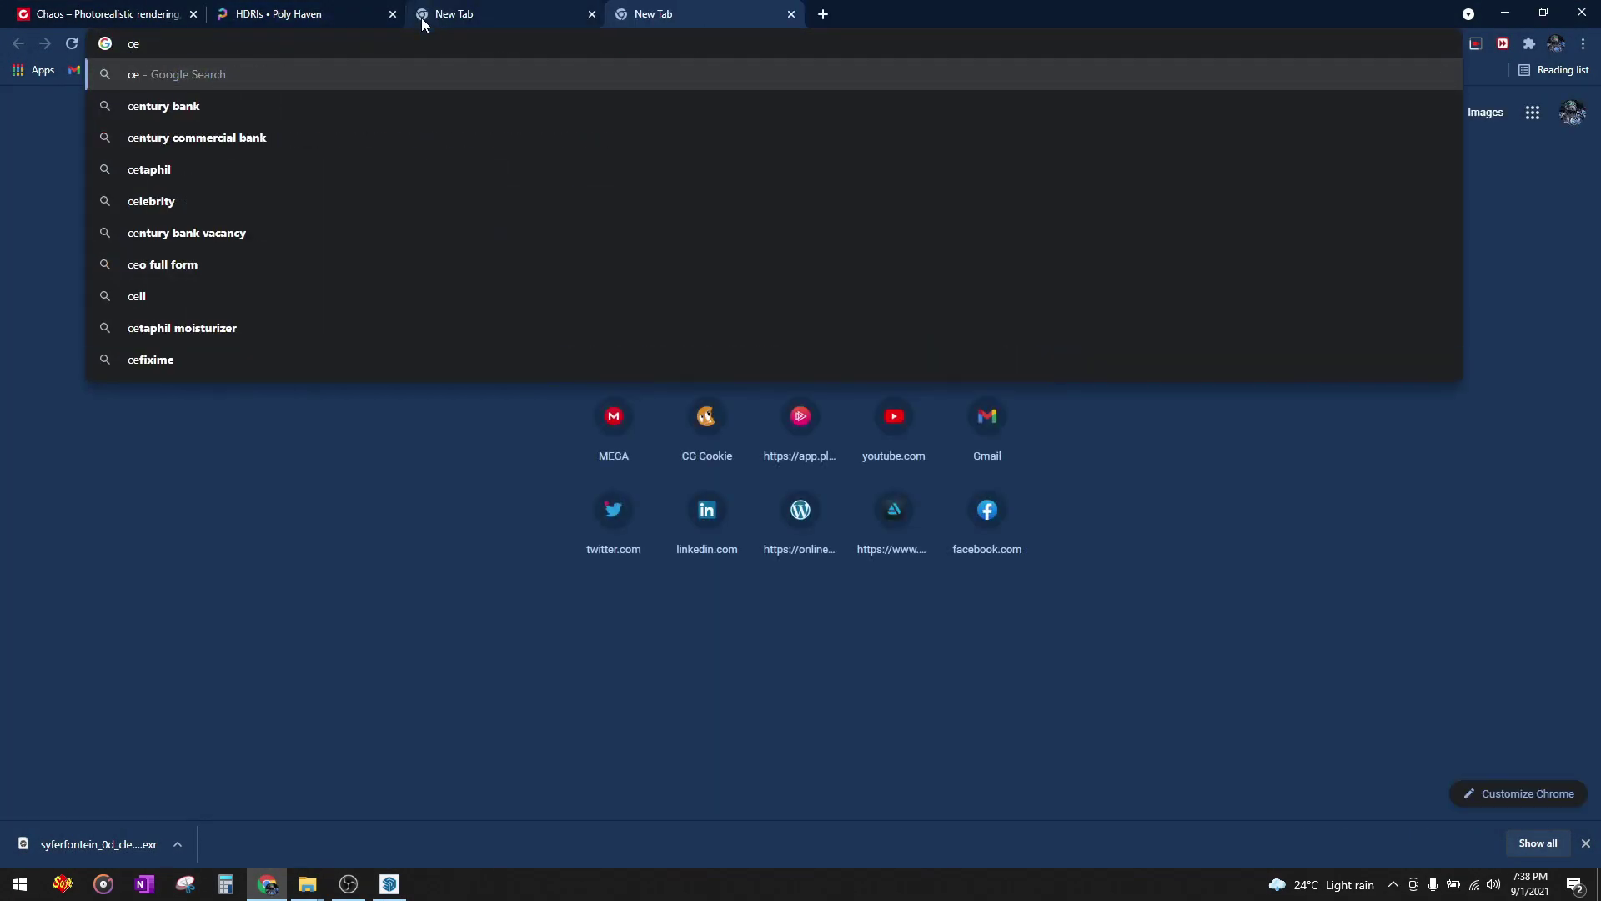
pyautogui.write('iling')
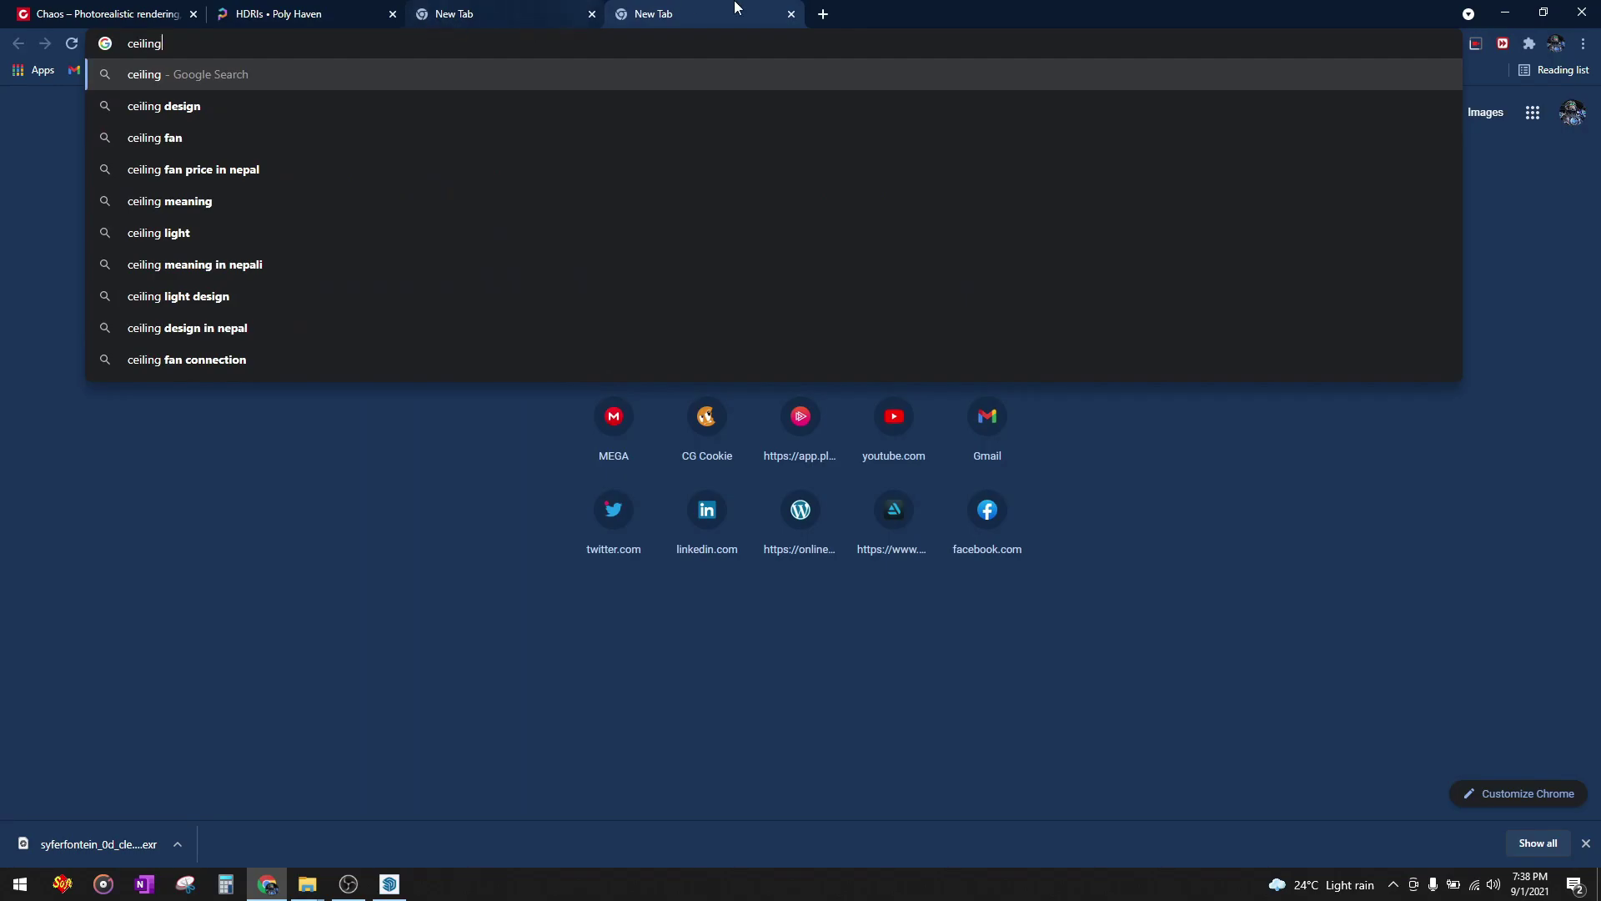
pyautogui.click(821, 19)
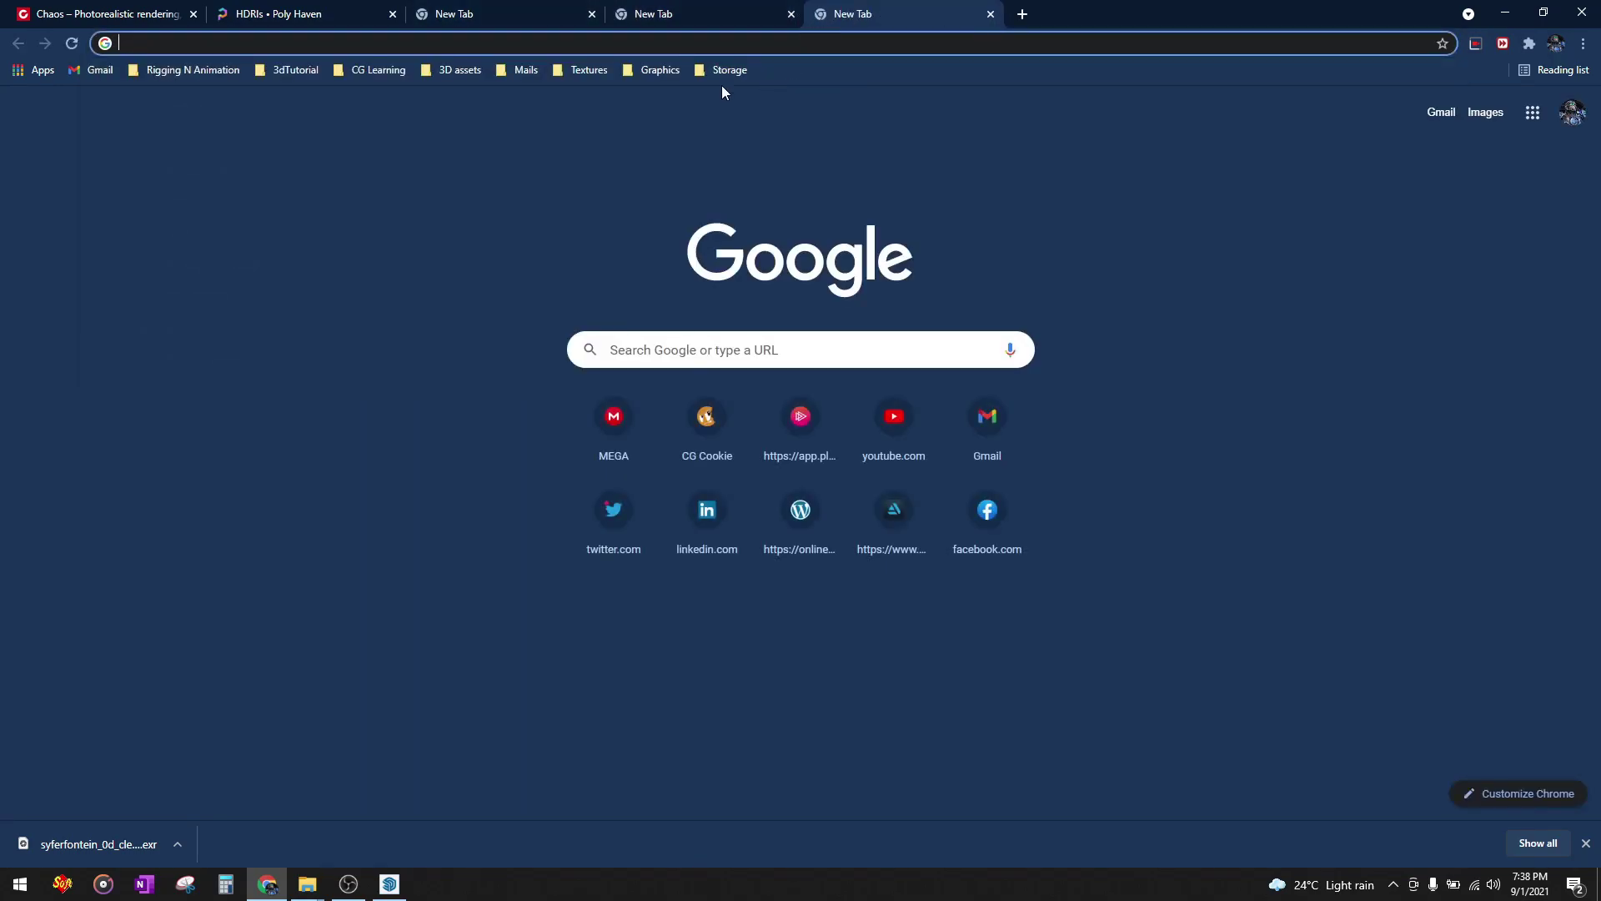
pyautogui.write('3d')
pyautogui.press('Return')
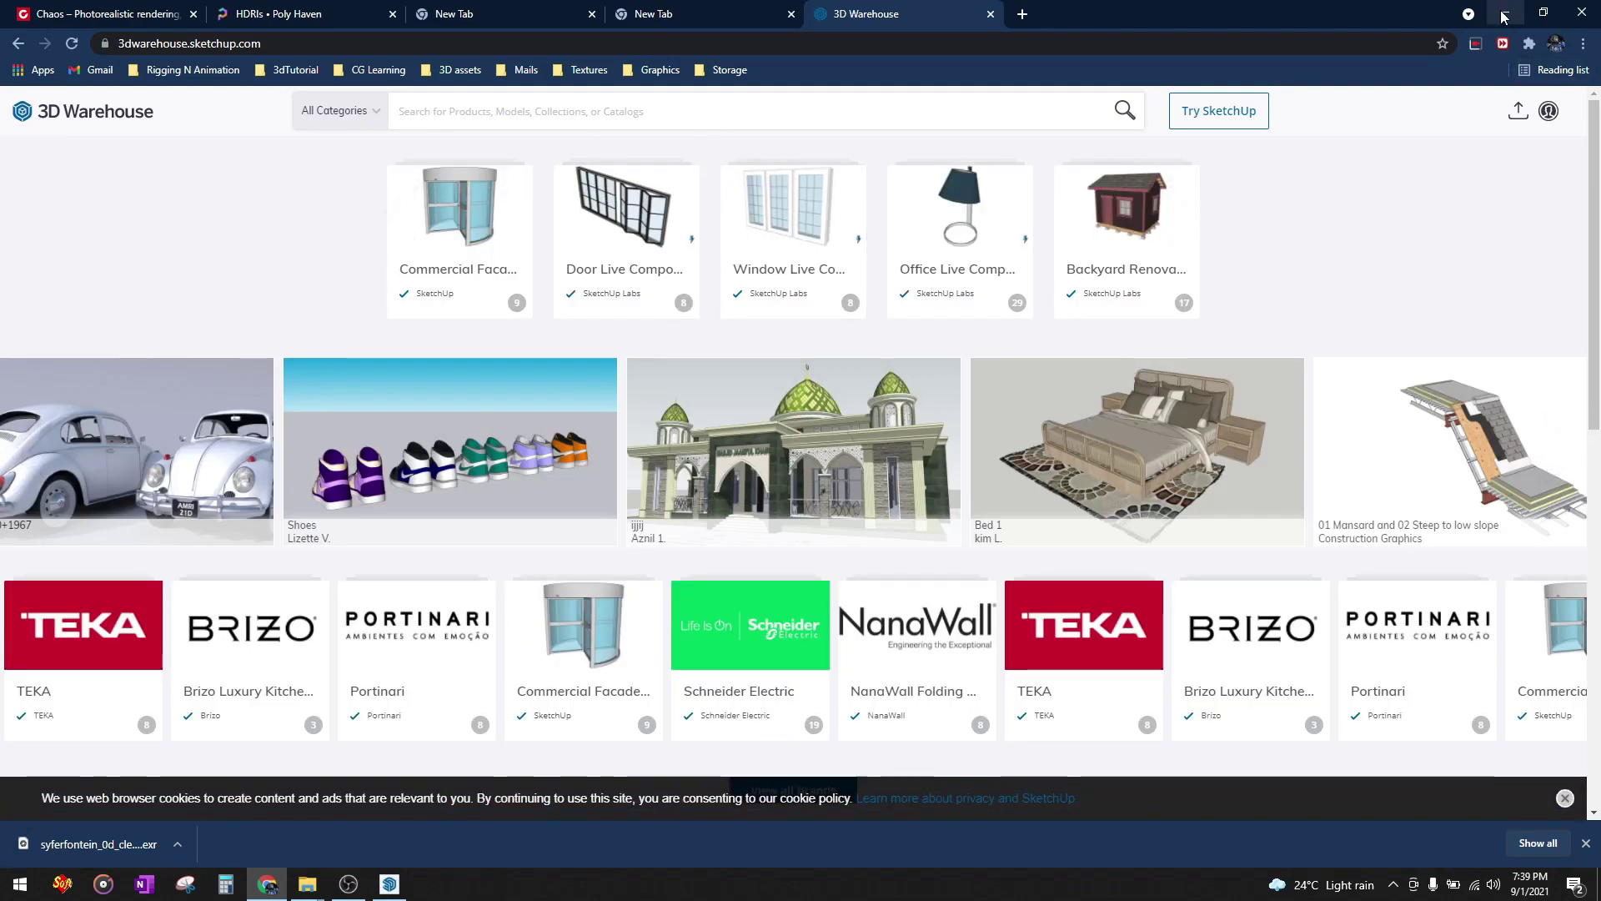
pyautogui.click(1505, 13)
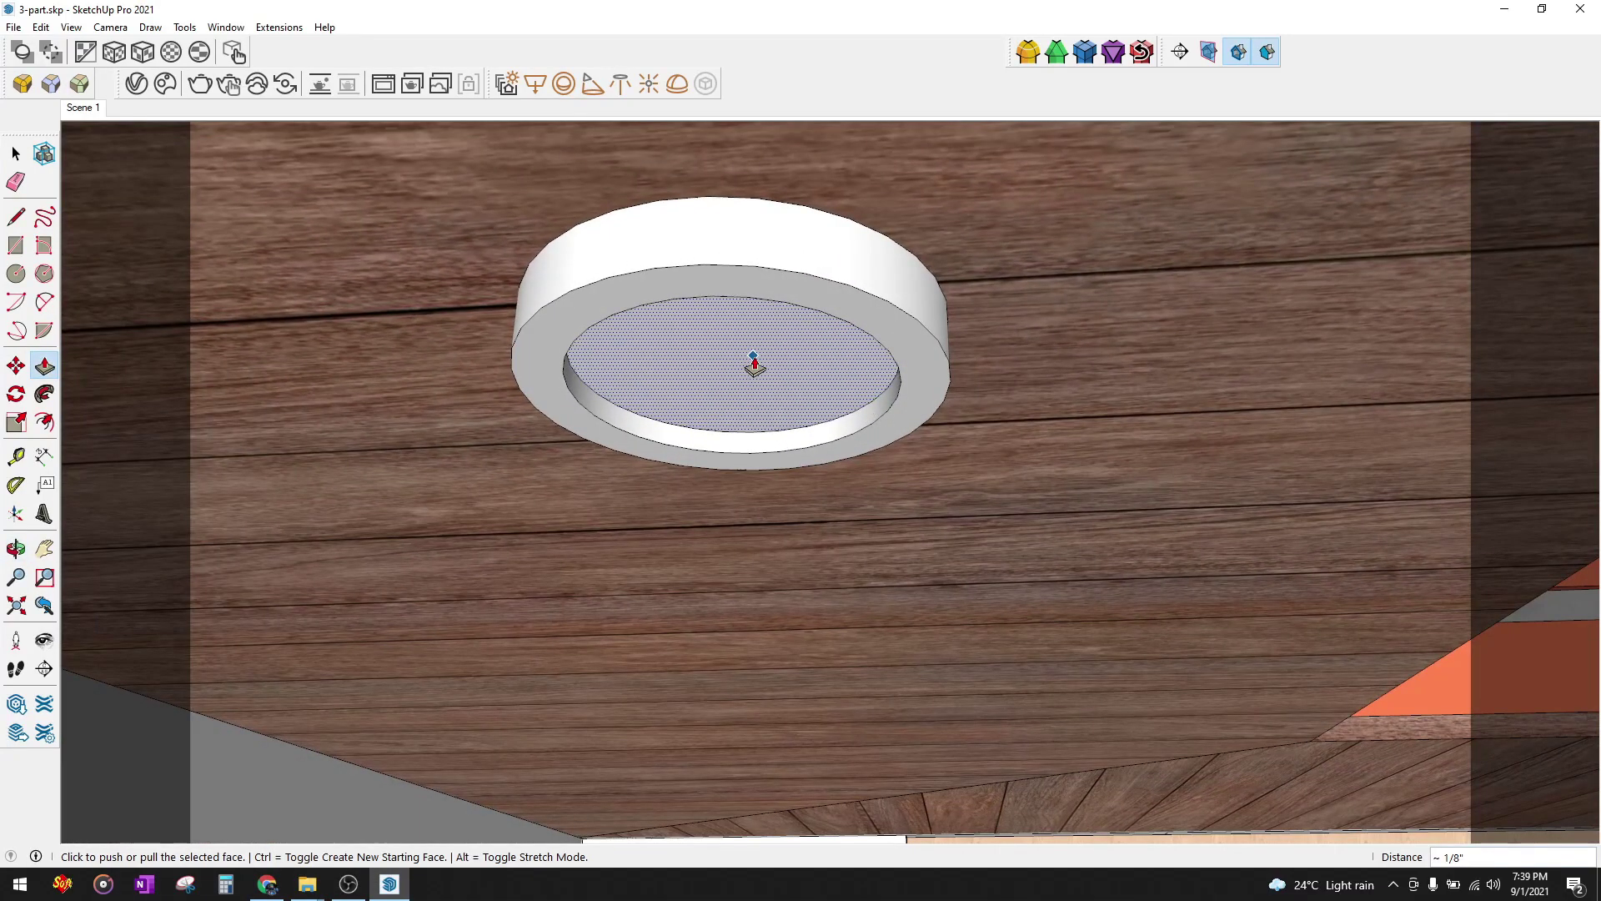
# - Select the whole recessed ceiling ring and make it a component named ceilinglight-1
pyautogui.moveTo(751, 361); pyautogui.dragTo(782, 379, button='middle')
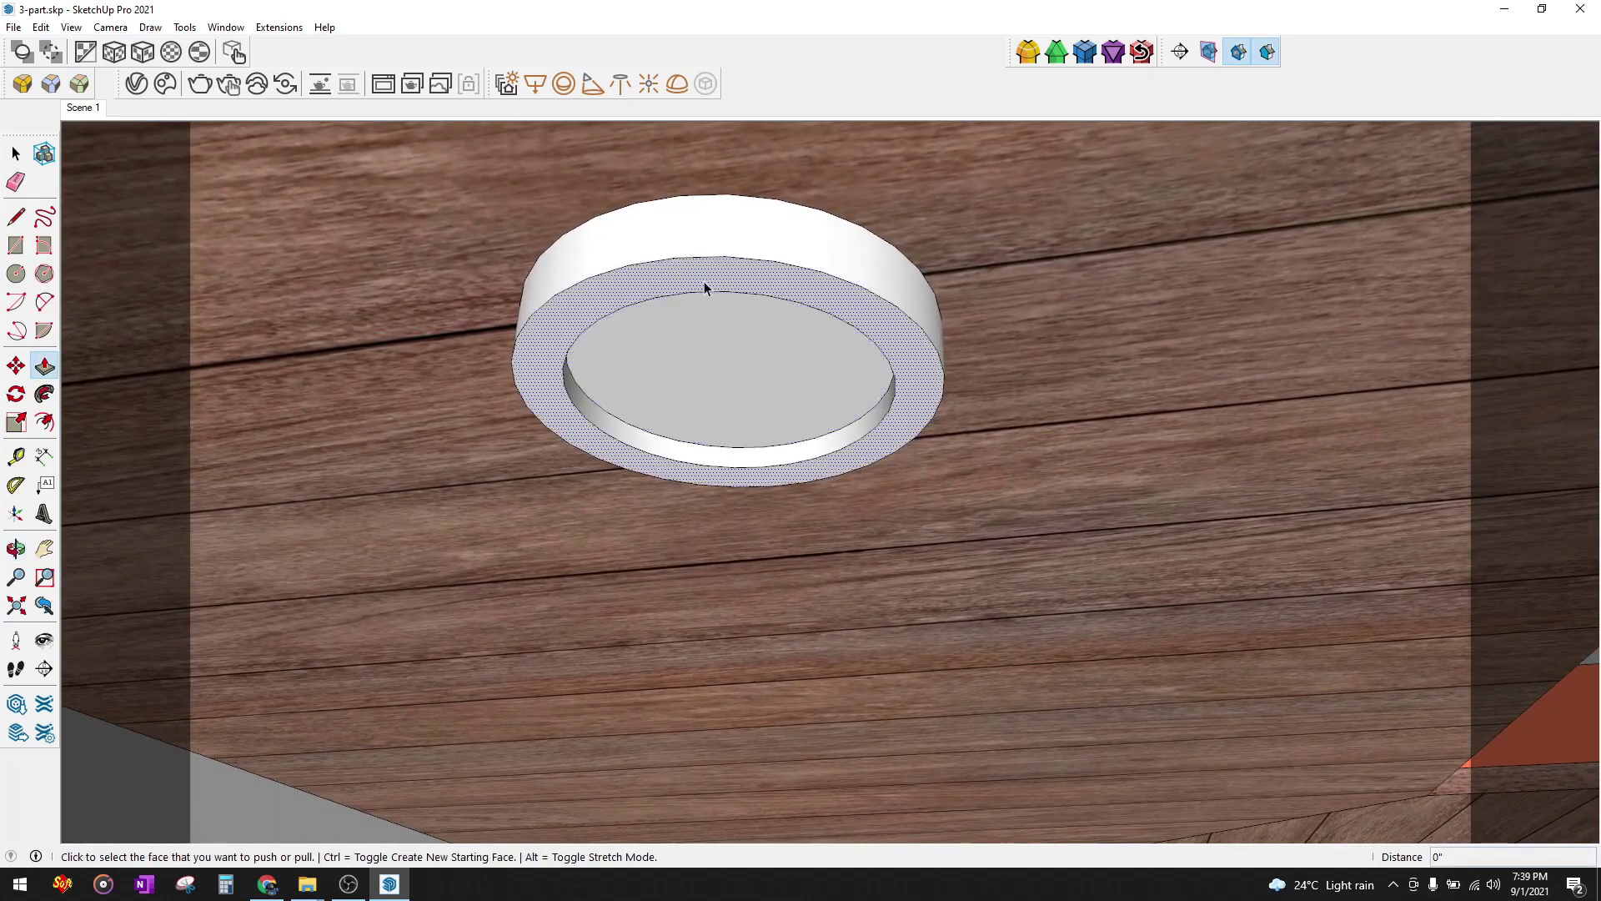
pyautogui.press('space')
pyautogui.tripleClick(728, 268)
pyautogui.rightClick(729, 269)
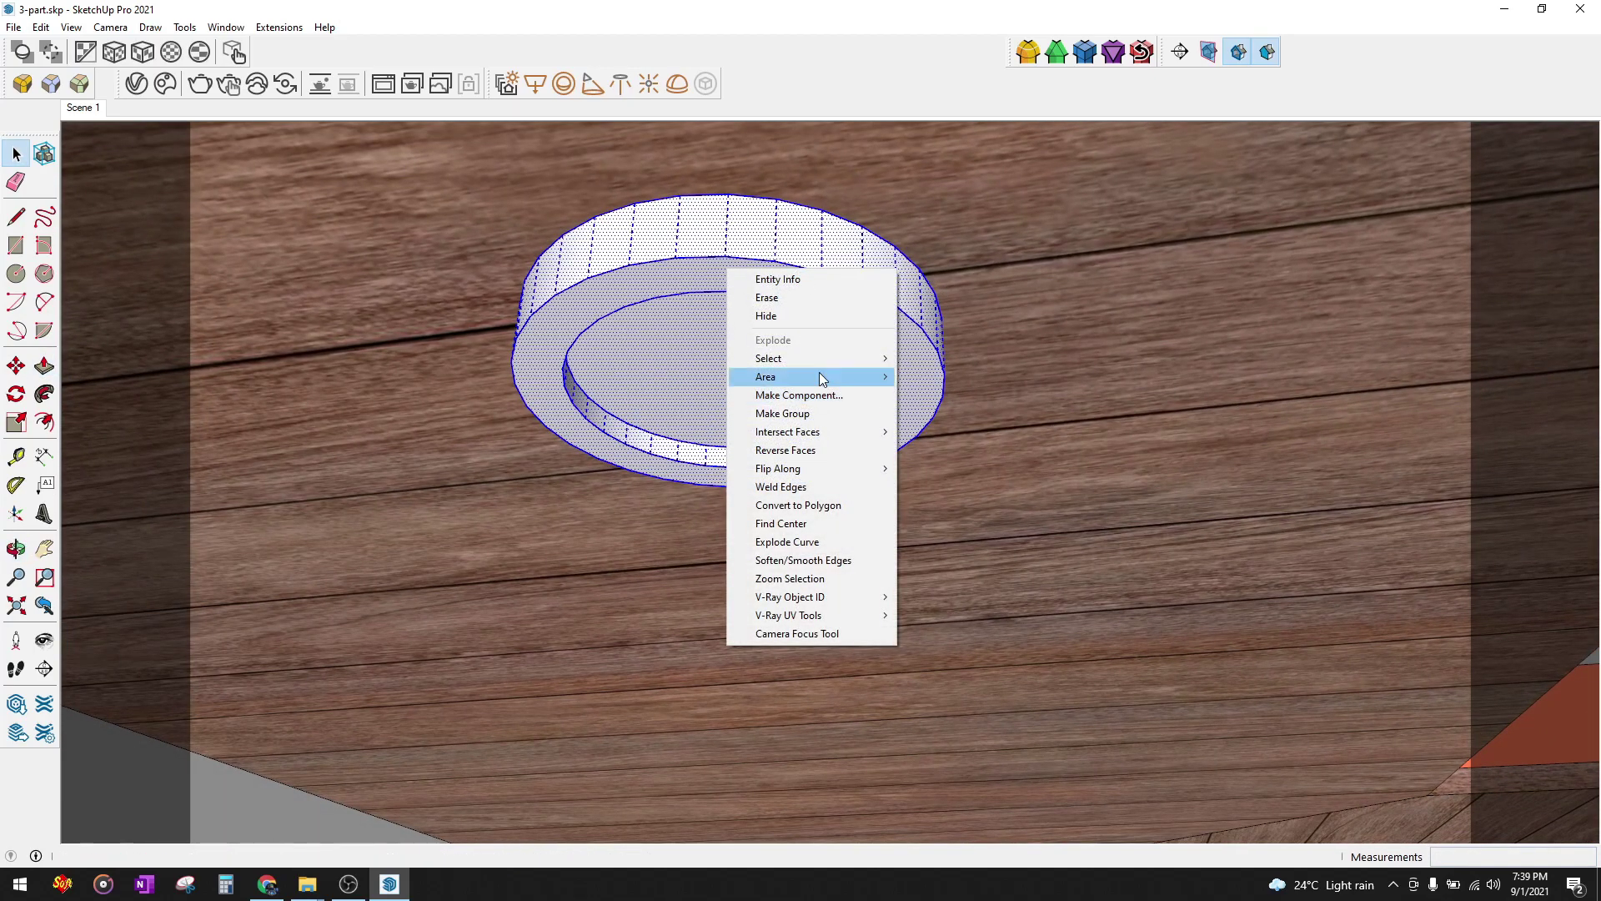
pyautogui.click(841, 395)
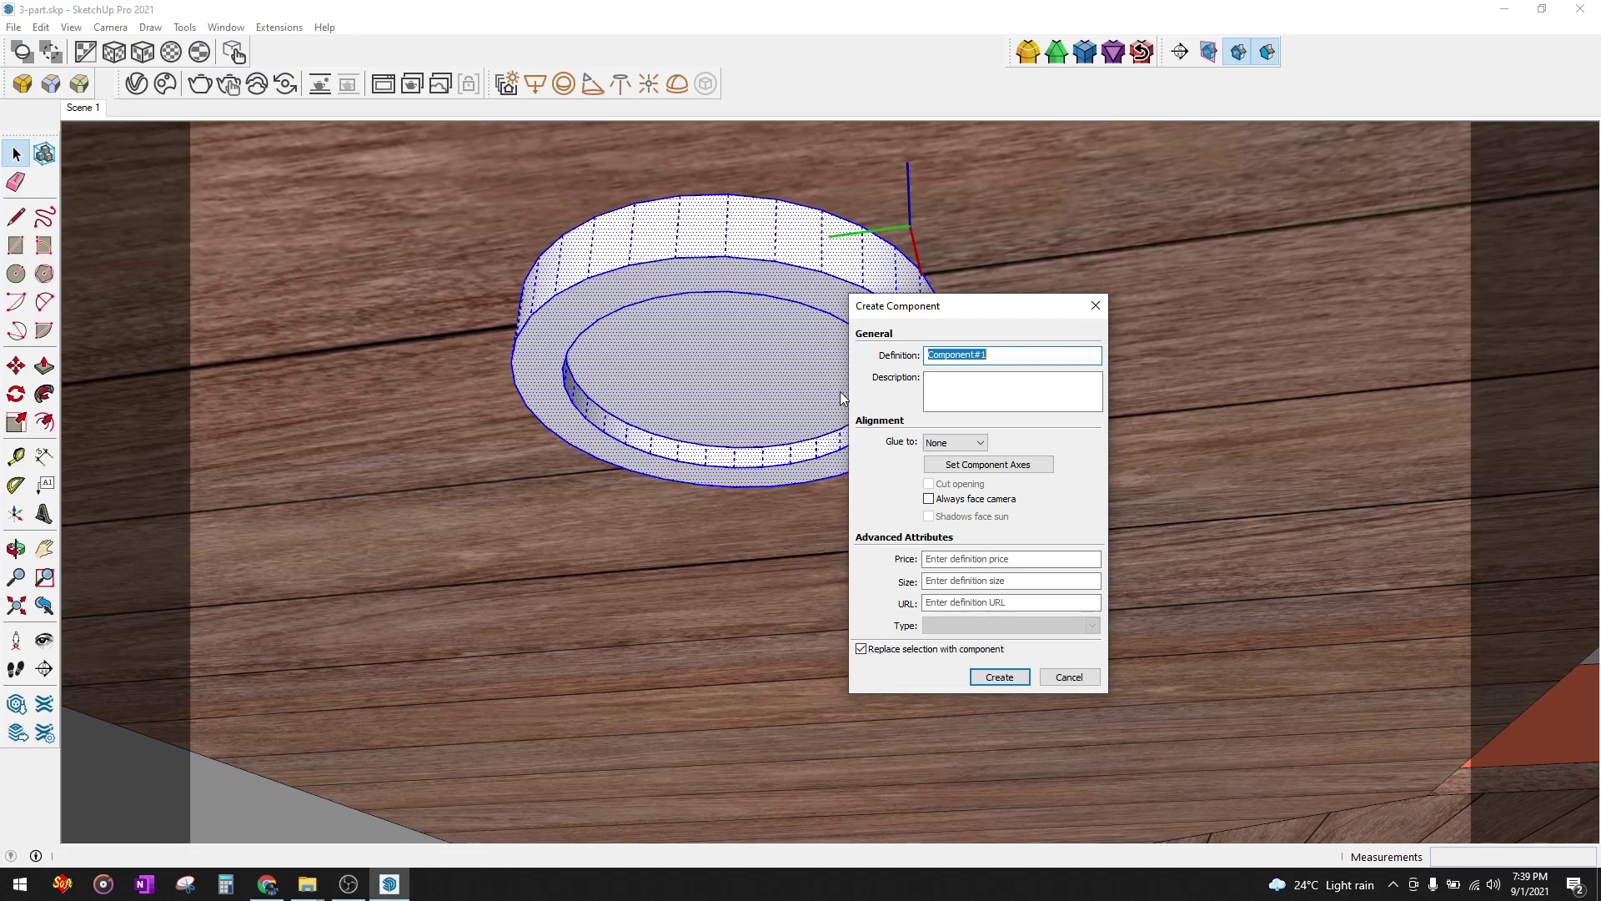
pyautogui.write('ceilinglight-1')
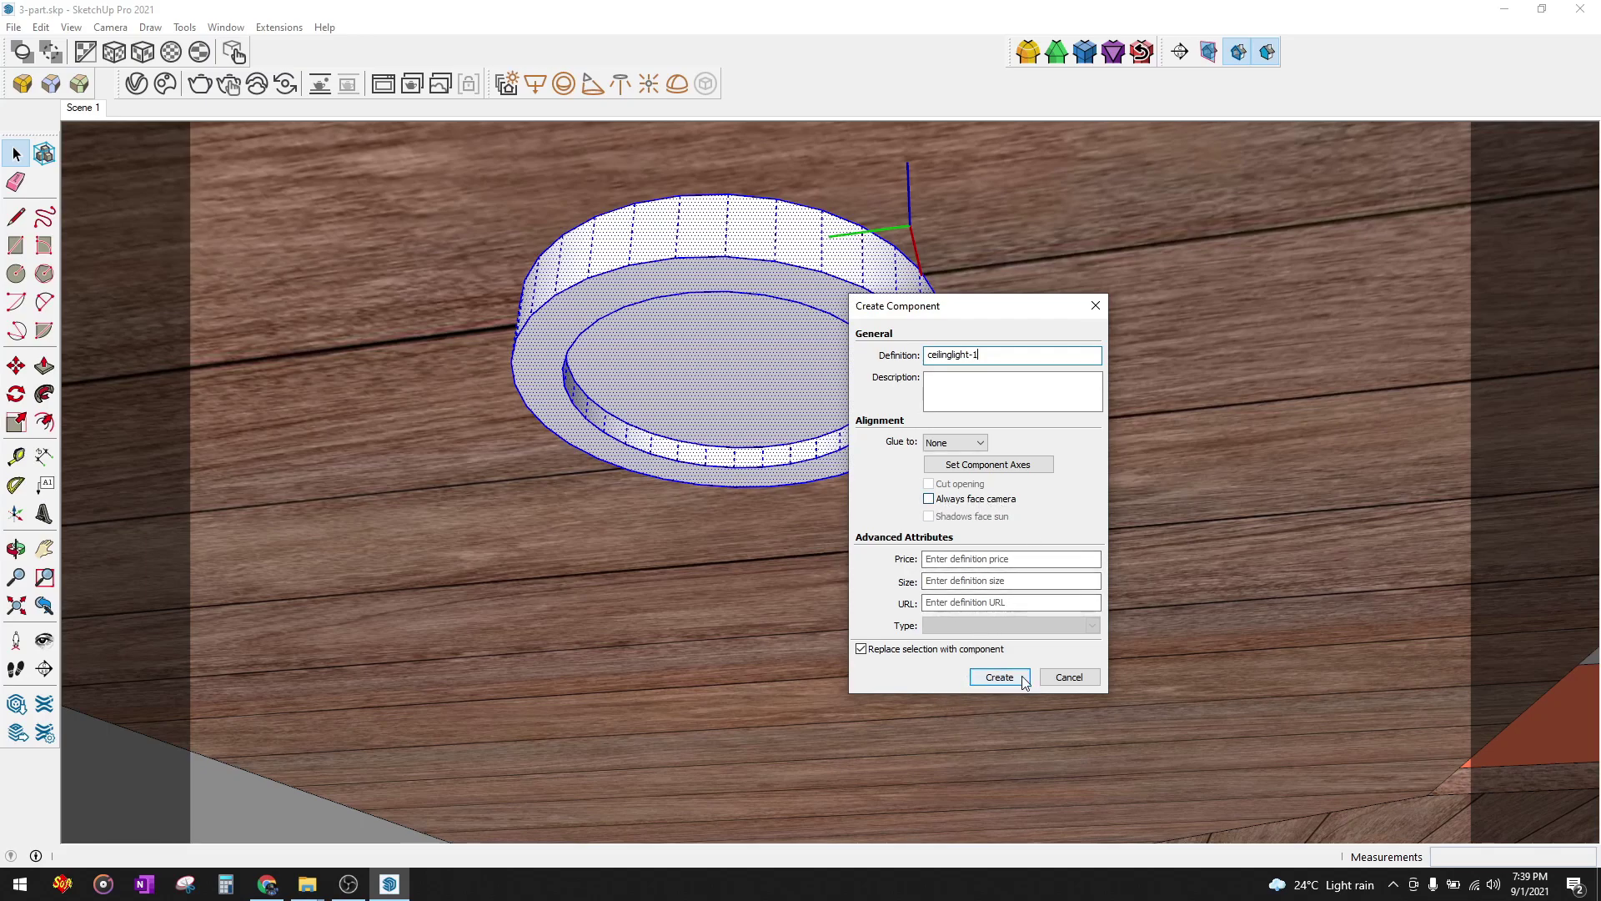
pyautogui.click(1005, 559)
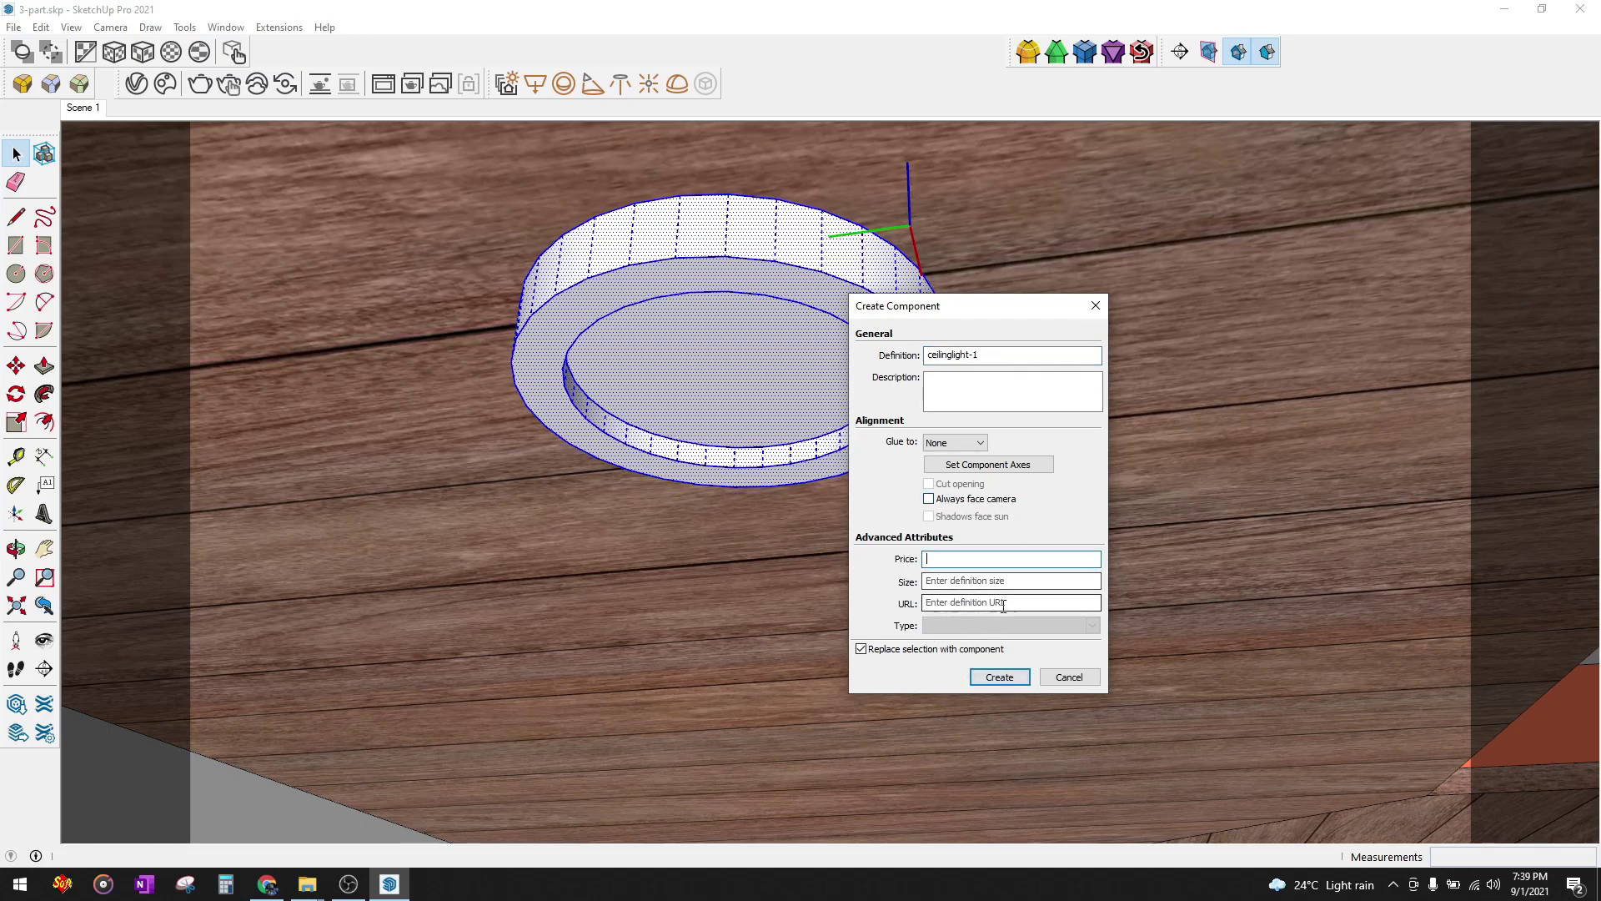
pyautogui.click(1011, 684)
pyautogui.scroll(-5, 789, 419)
# - Activate the Paint Bucket and view the current material's settings in the Materials tray
pyautogui.scroll(-3, 767, 369)
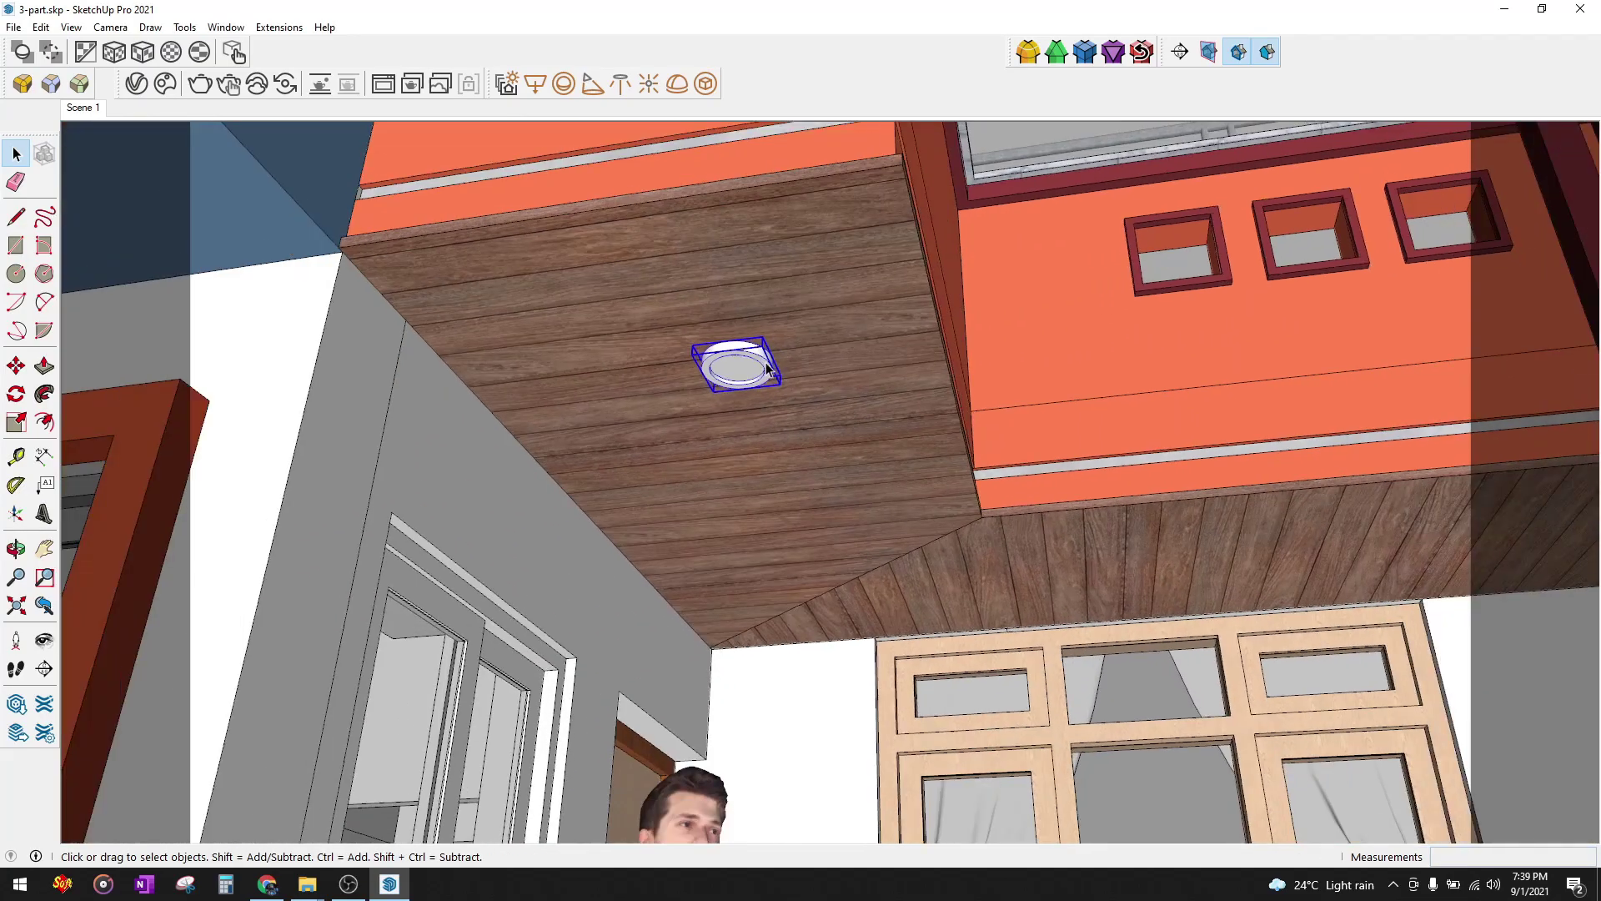
pyautogui.scroll(-2, 812, 283)
pyautogui.scroll(-3, 785, 275)
pyautogui.scroll(4, 785, 275)
pyautogui.press('b')
pyautogui.scroll(4, 735, 288)
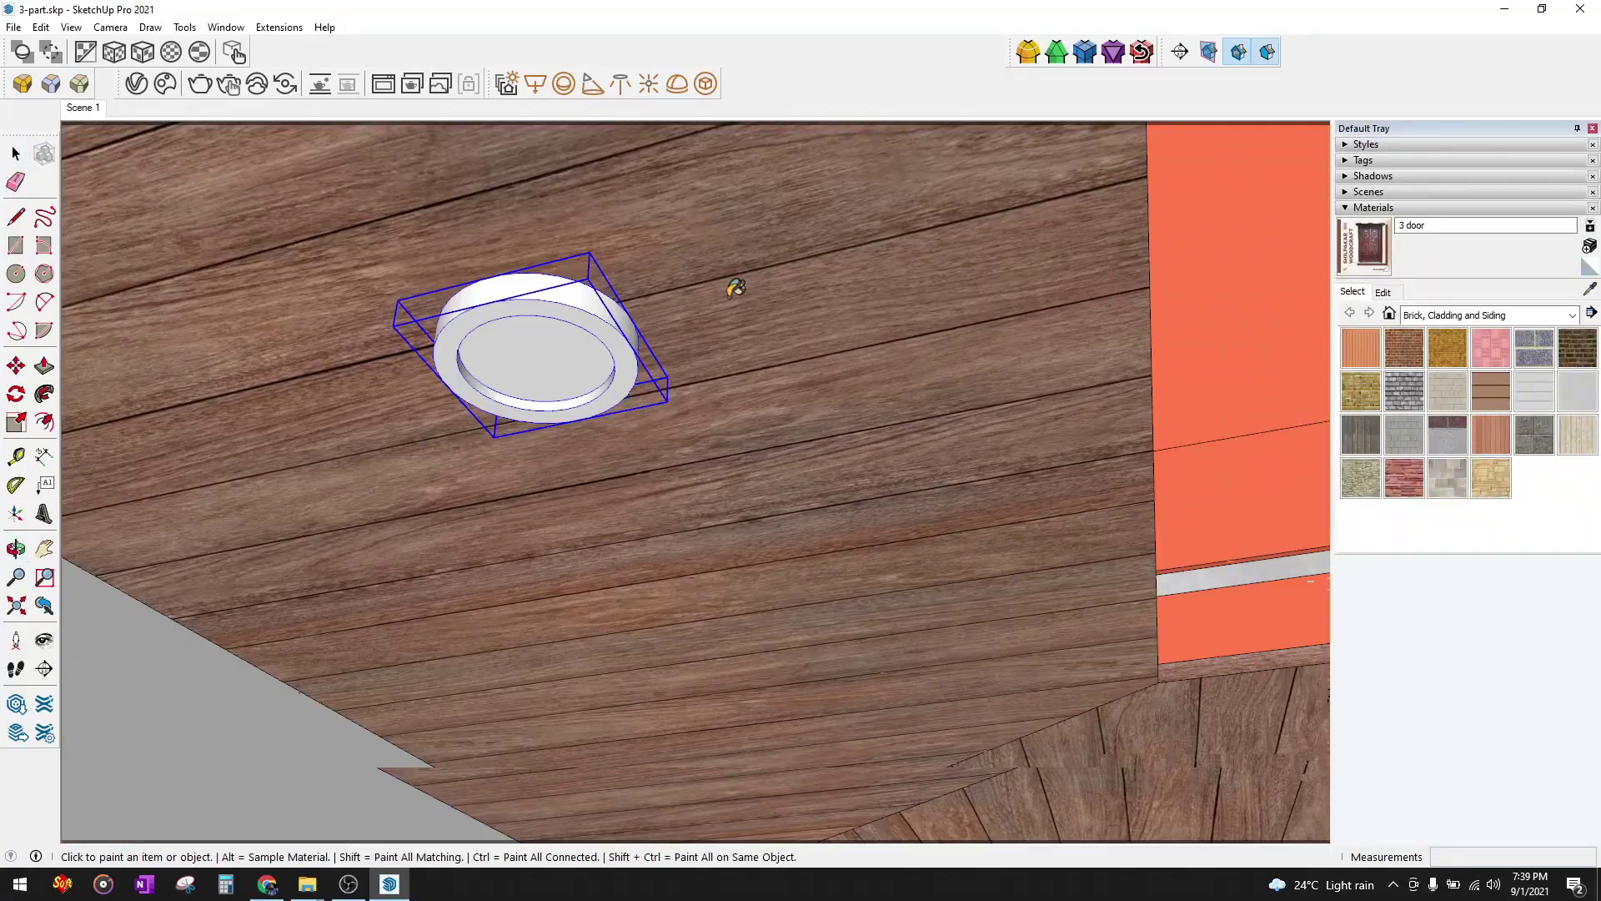
pyautogui.click(1417, 316)
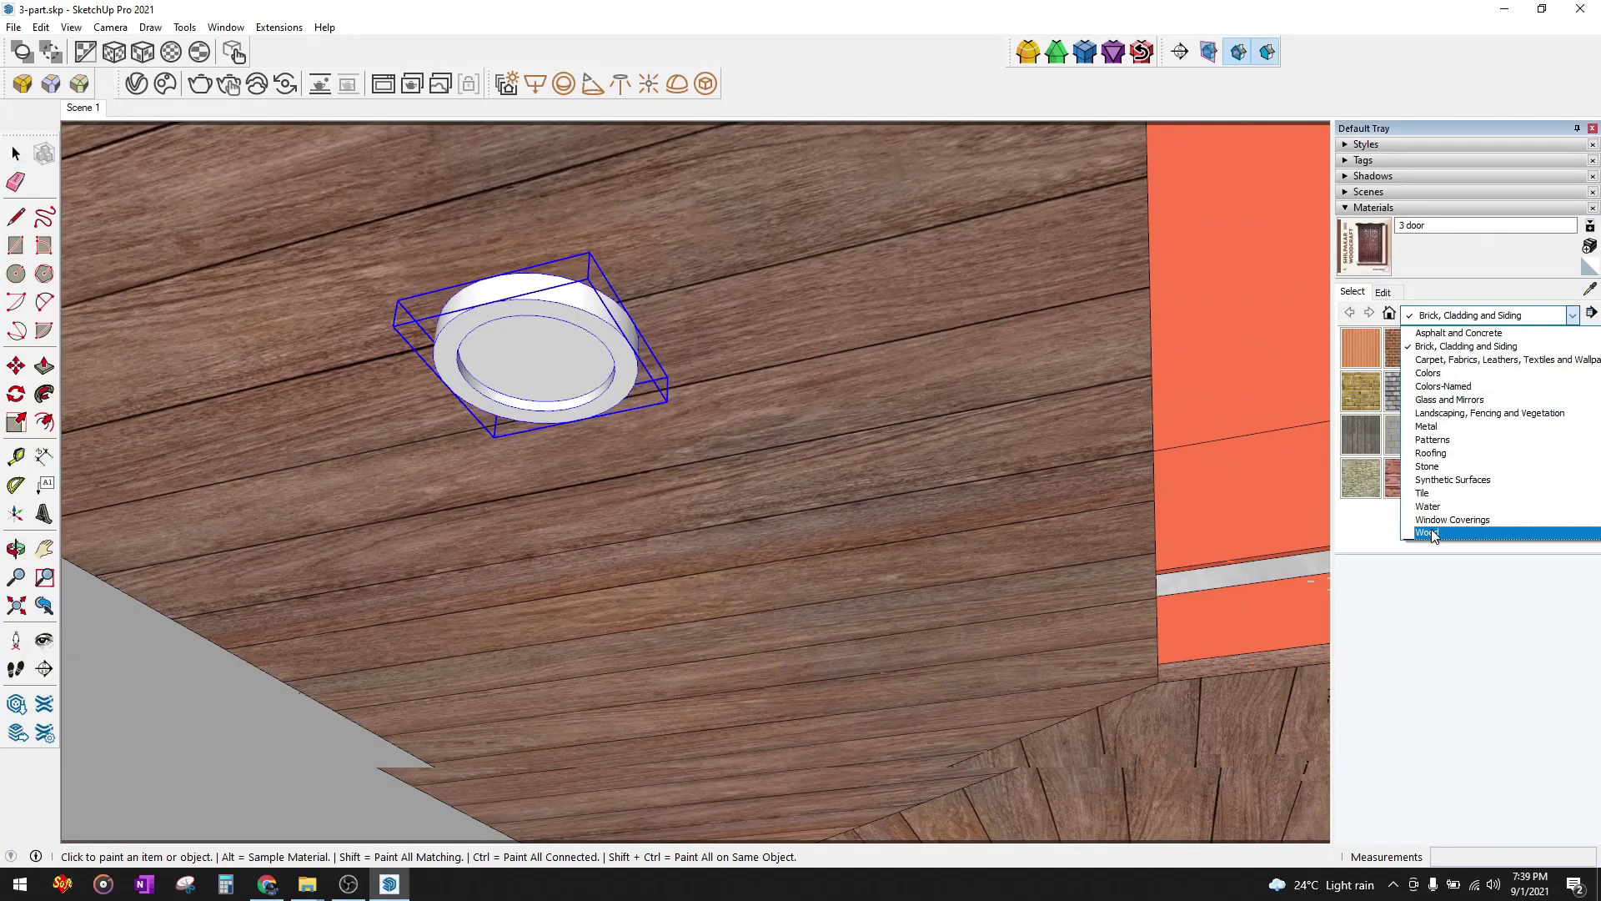
pyautogui.click(1423, 313)
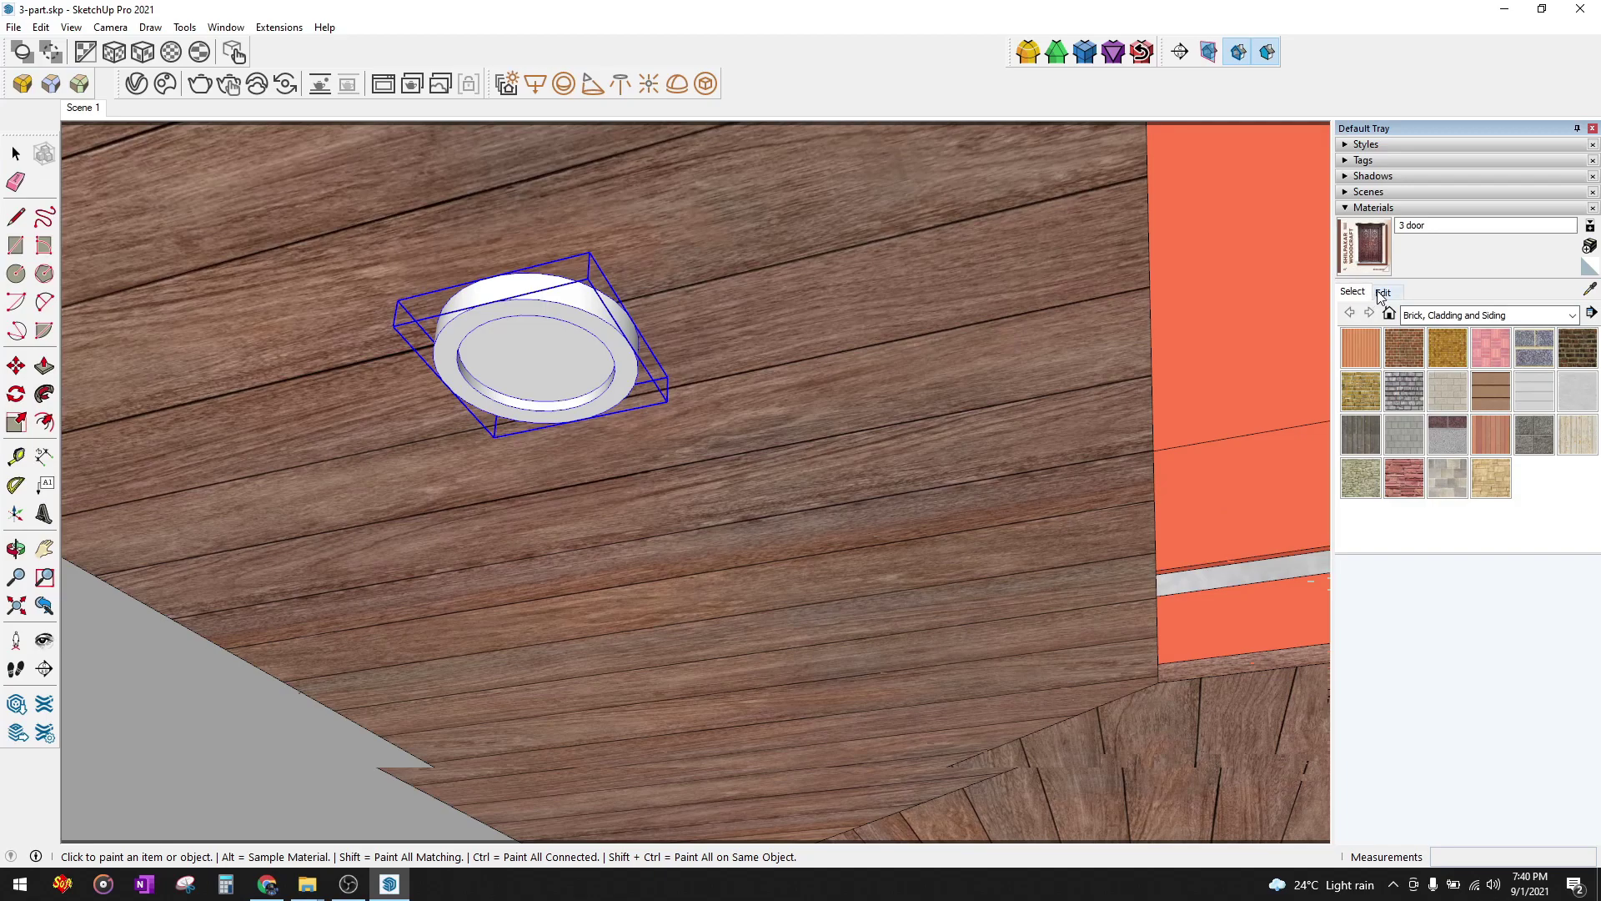
pyautogui.click(1382, 293)
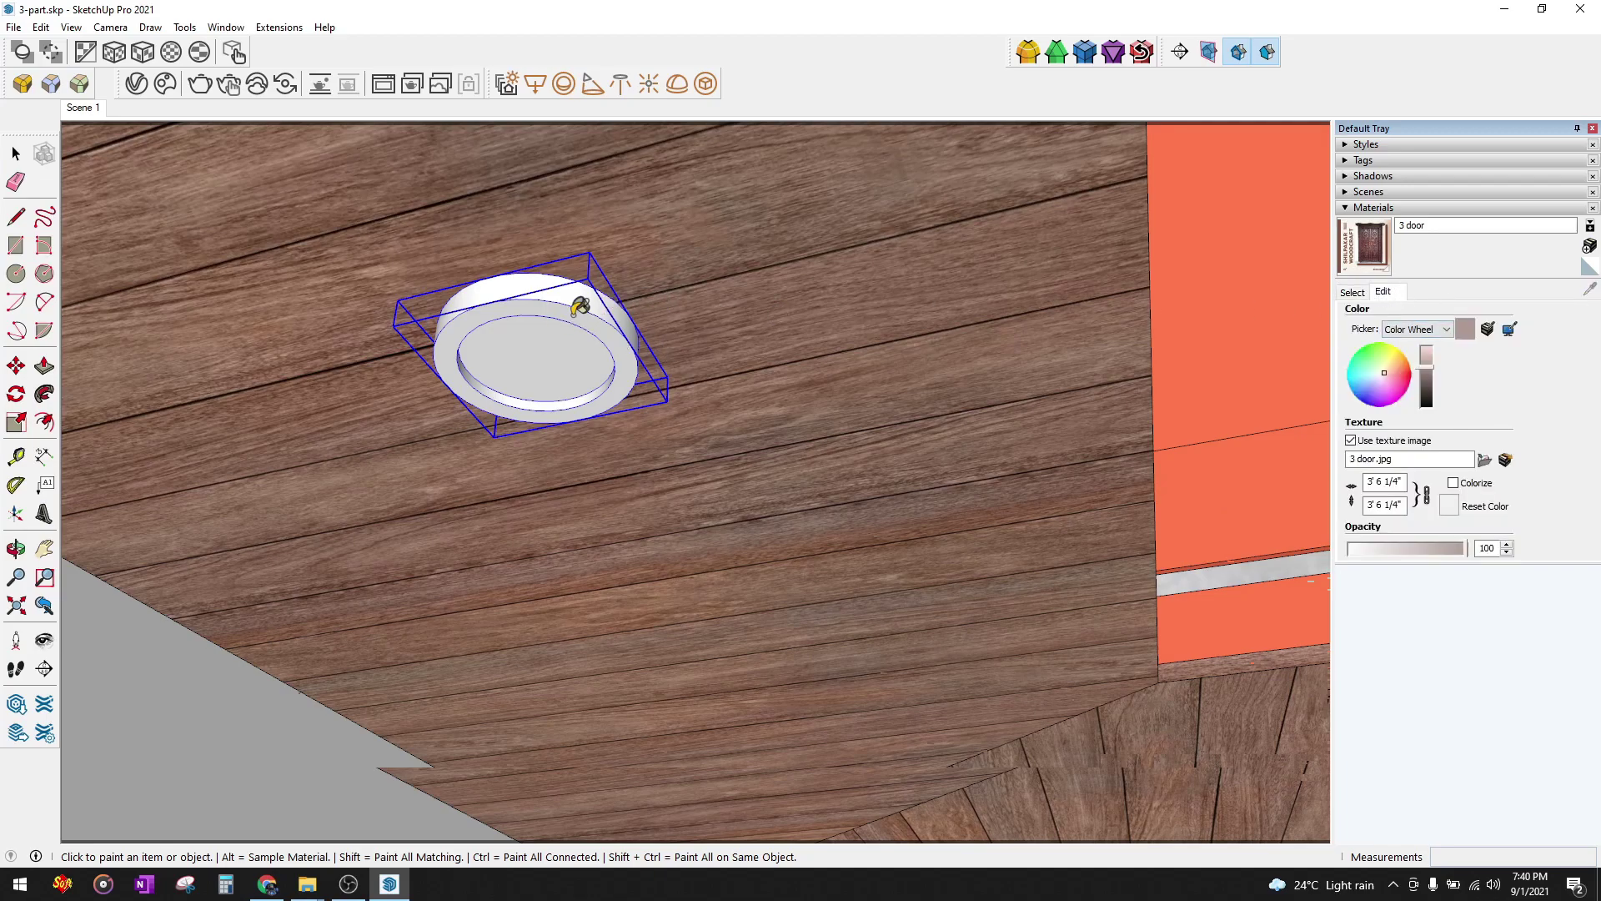
# - Undo an accidental paint on the ring and sample the ring's material
pyautogui.click(536, 301)
pyautogui.scroll(1, 535, 304)
pyautogui.hotkey('ctrl', 'z')
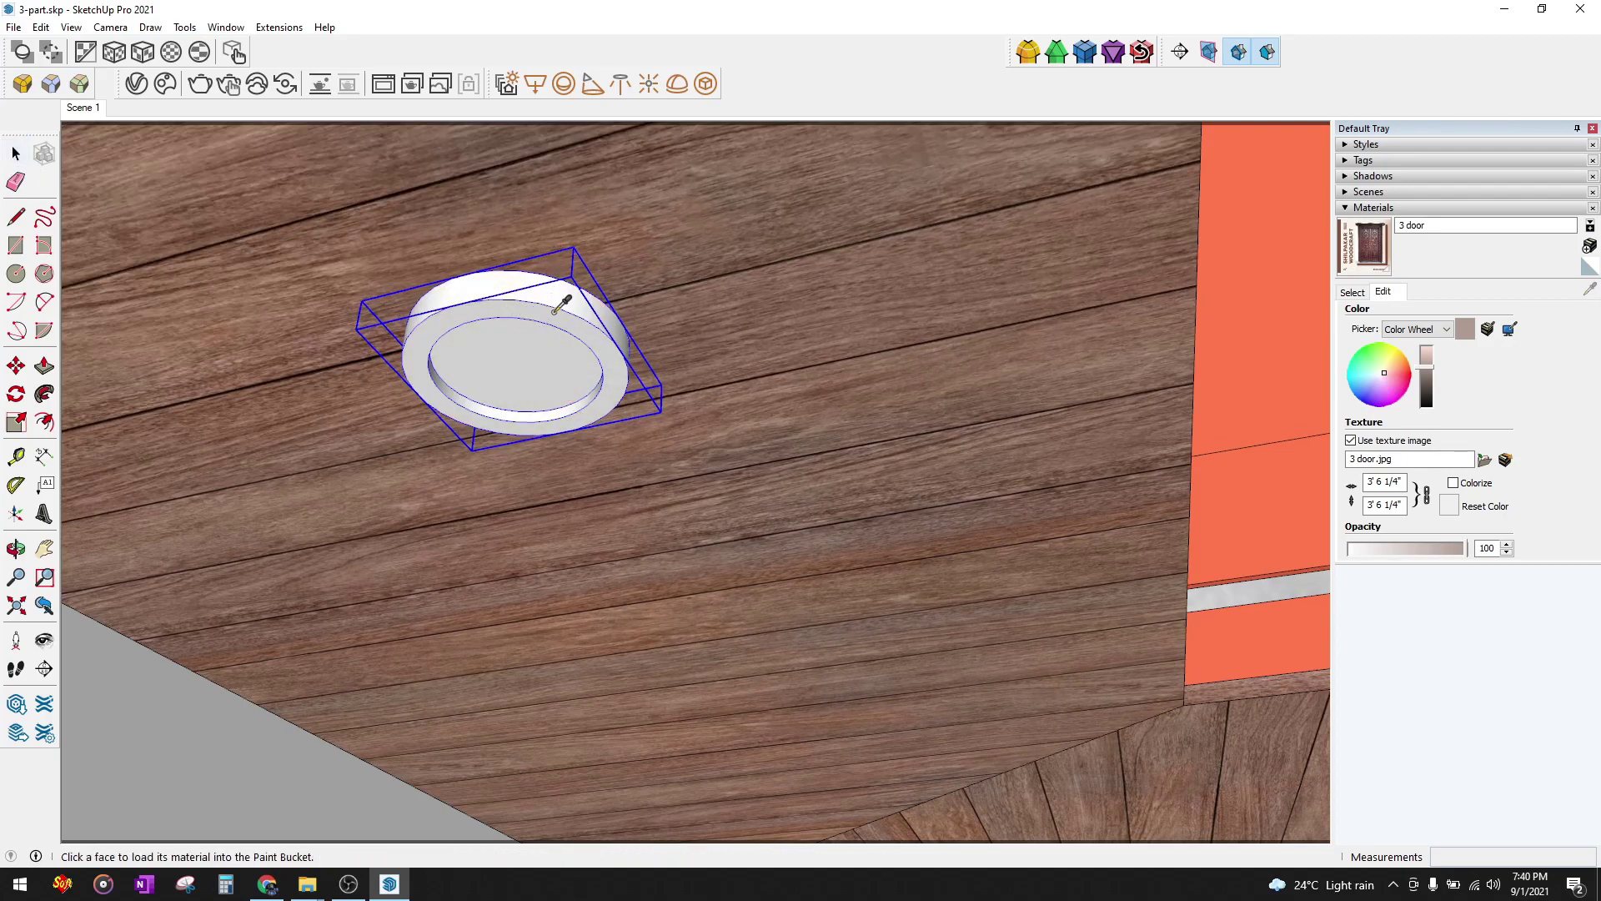
pyautogui.click(554, 312)
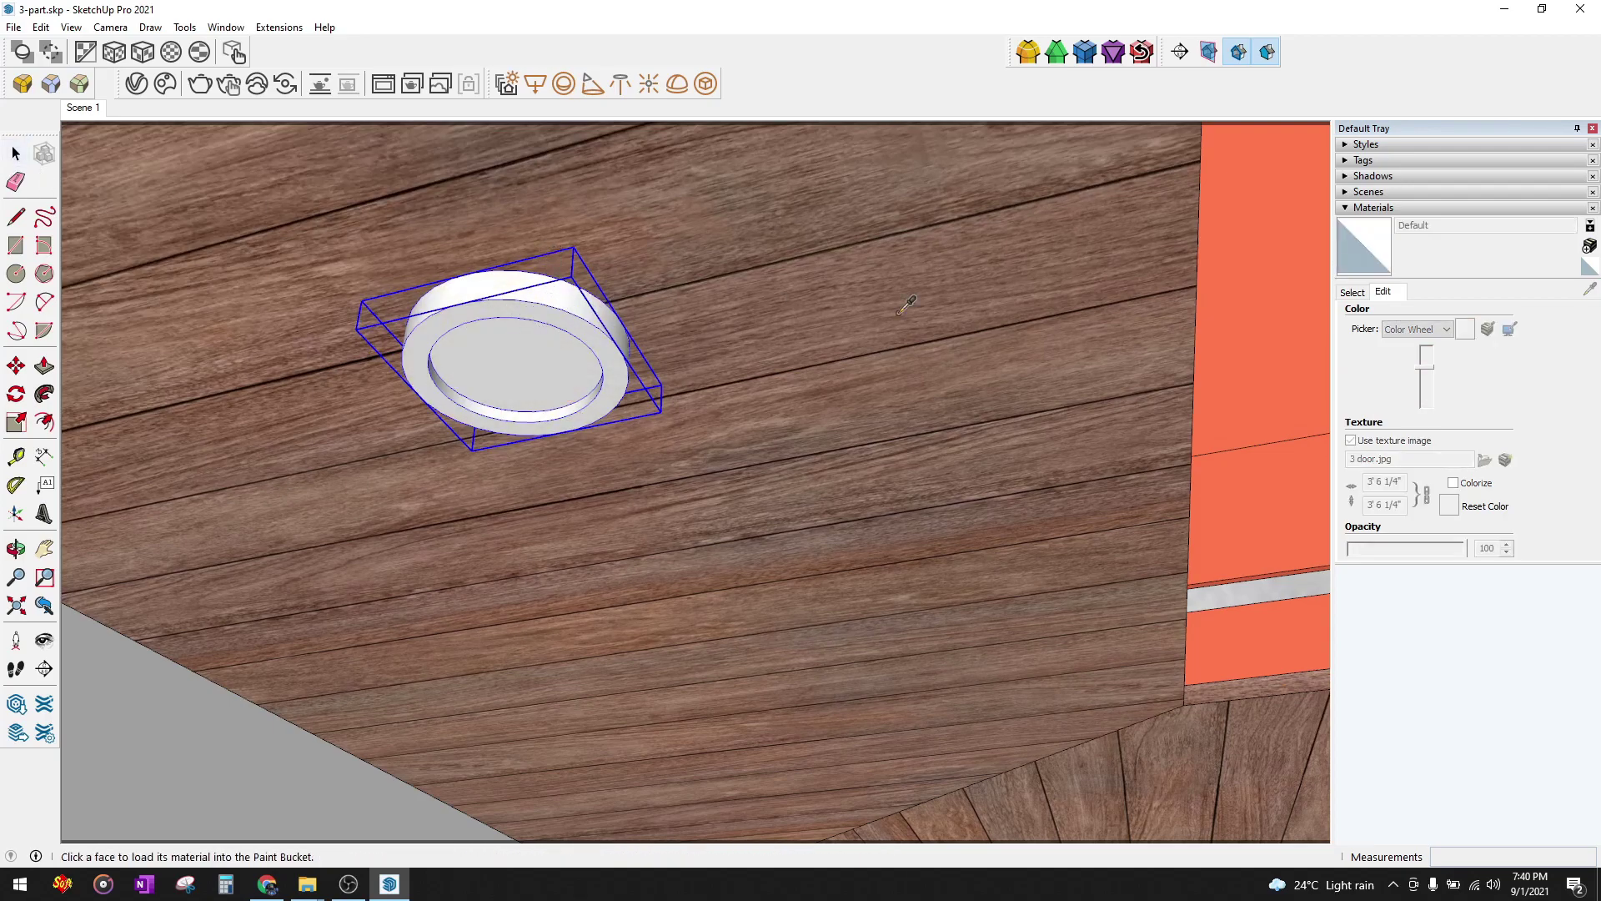
pyautogui.click(1351, 294)
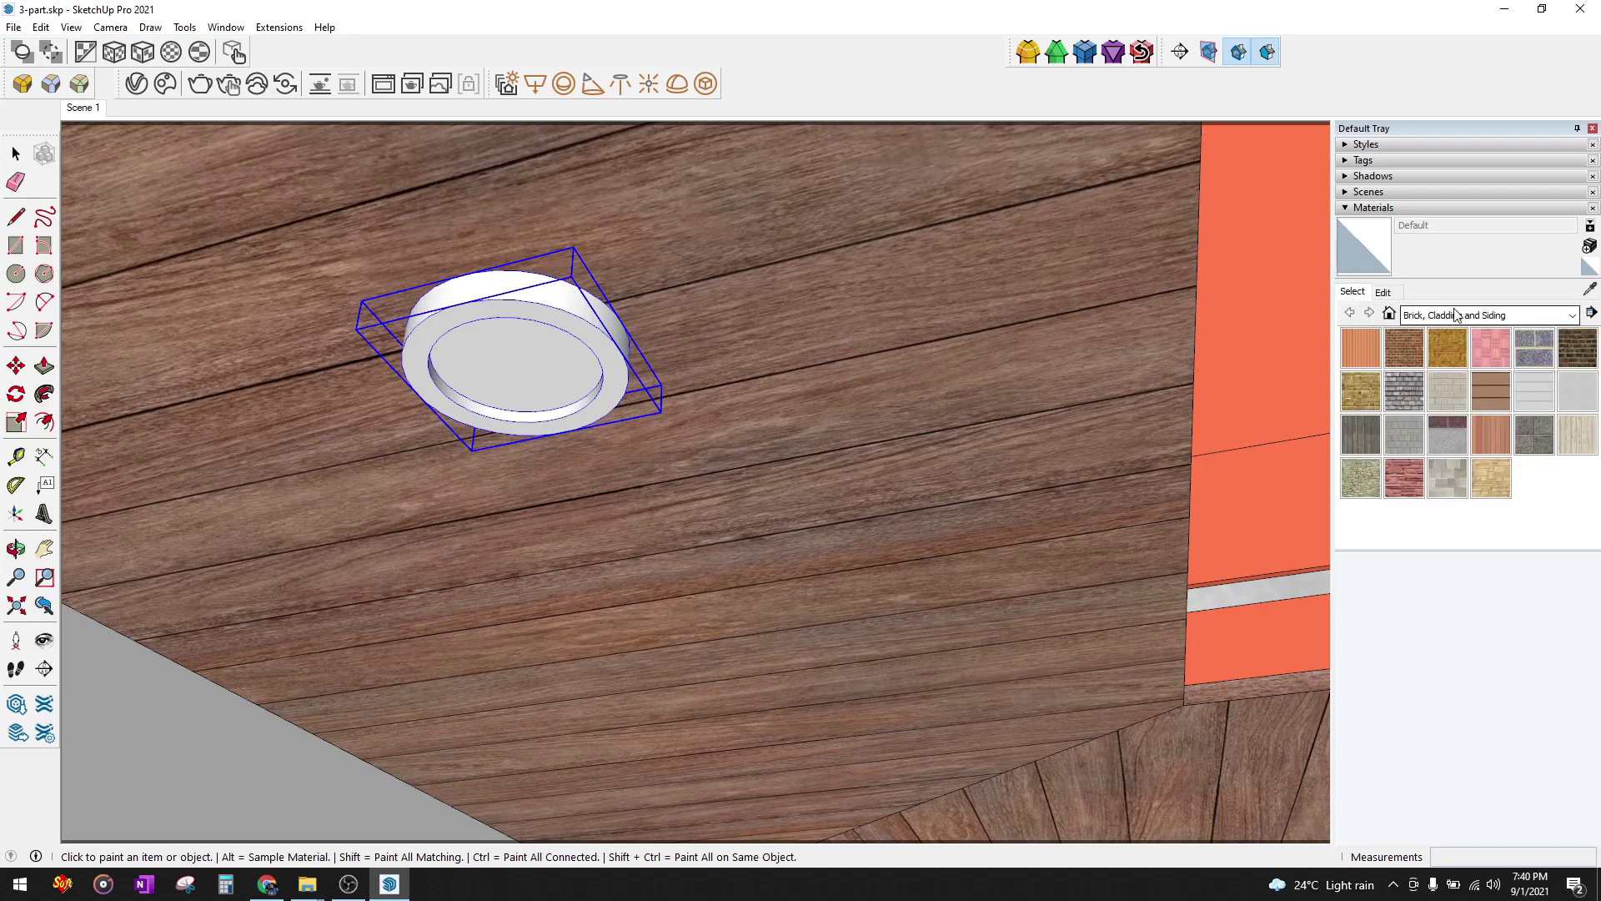
# - Pick the white swatch from the Colors library and rename it light-diffuse
pyautogui.click(1484, 315)
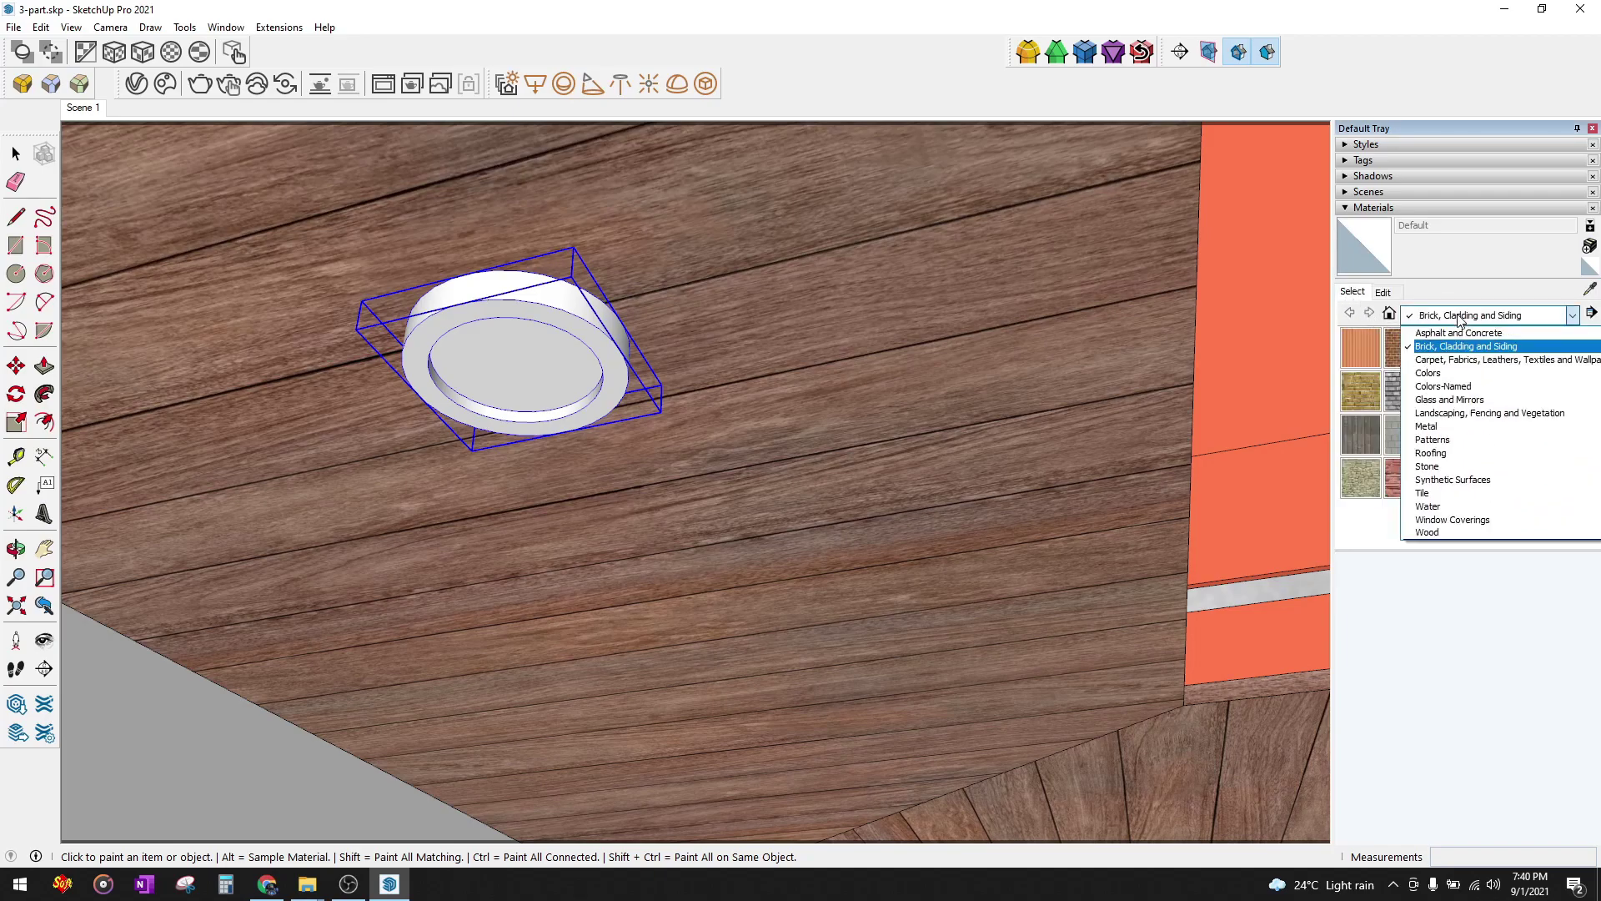
pyautogui.click(1443, 372)
pyautogui.scroll(-3, 1459, 492)
pyautogui.scroll(-3, 1444, 499)
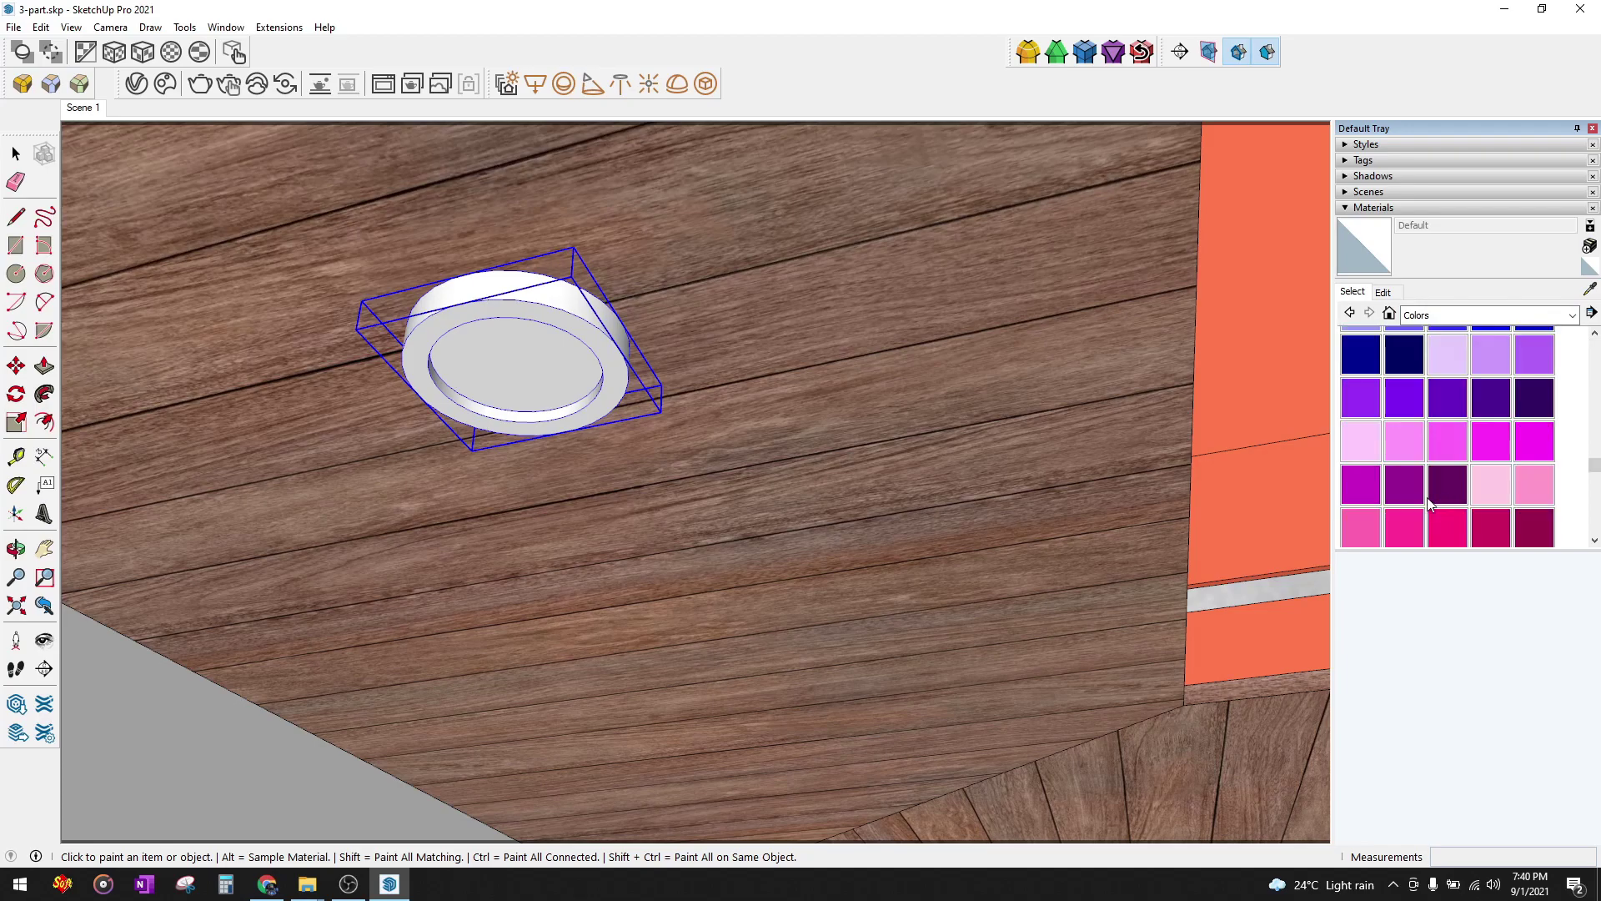
pyautogui.scroll(-3, 1417, 467)
pyautogui.scroll(2, 1443, 447)
pyautogui.click(1408, 472)
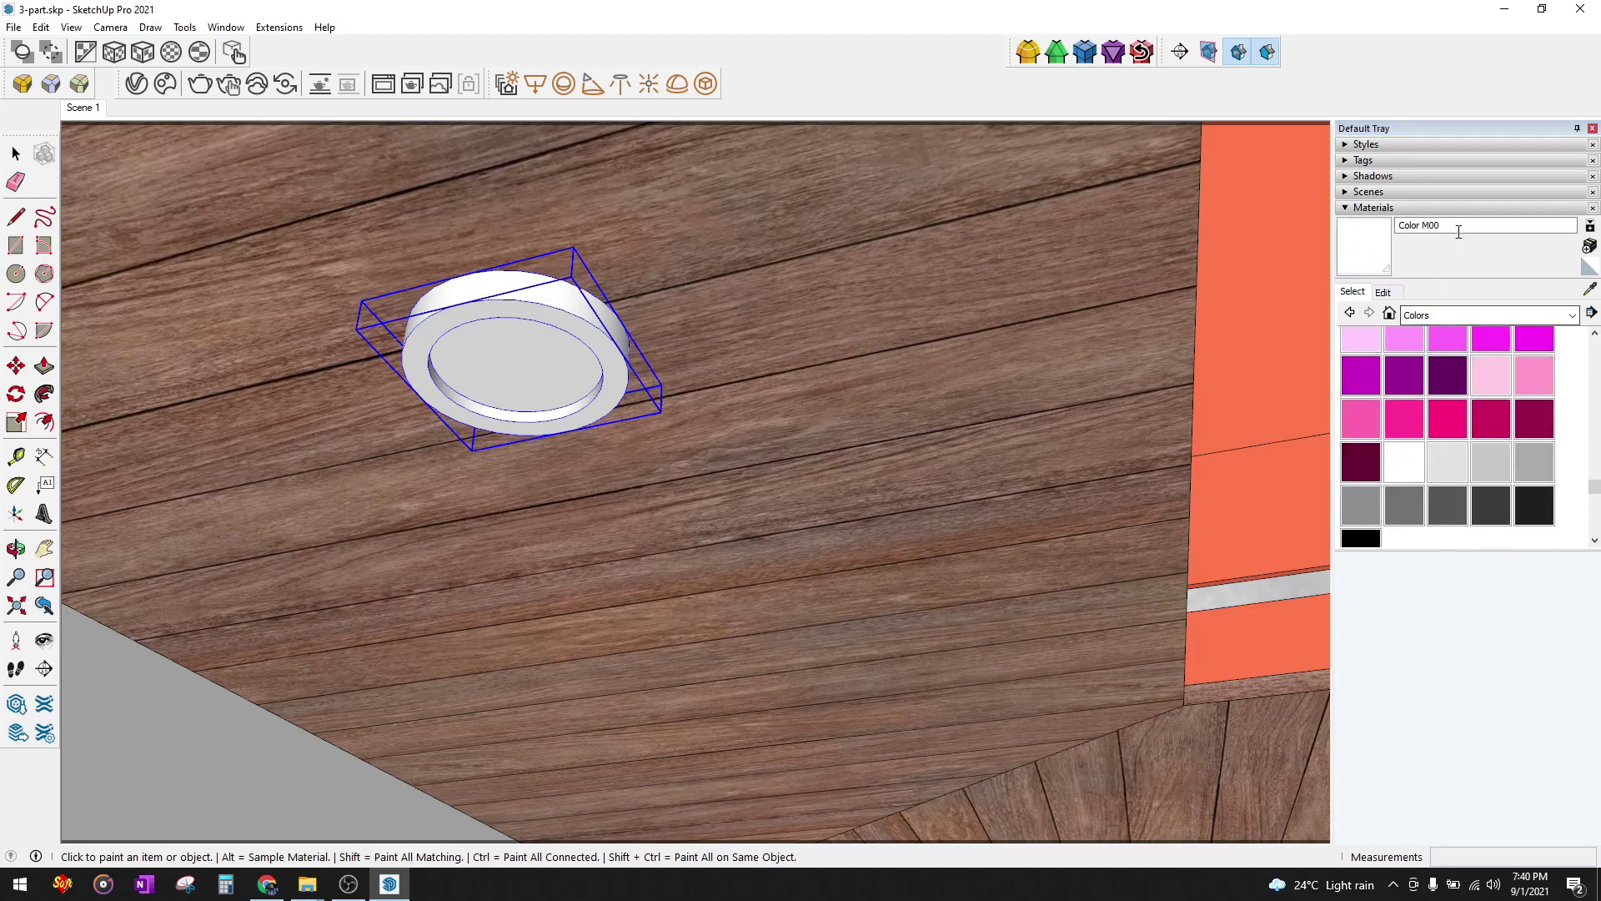
pyautogui.write('light-diffuse')
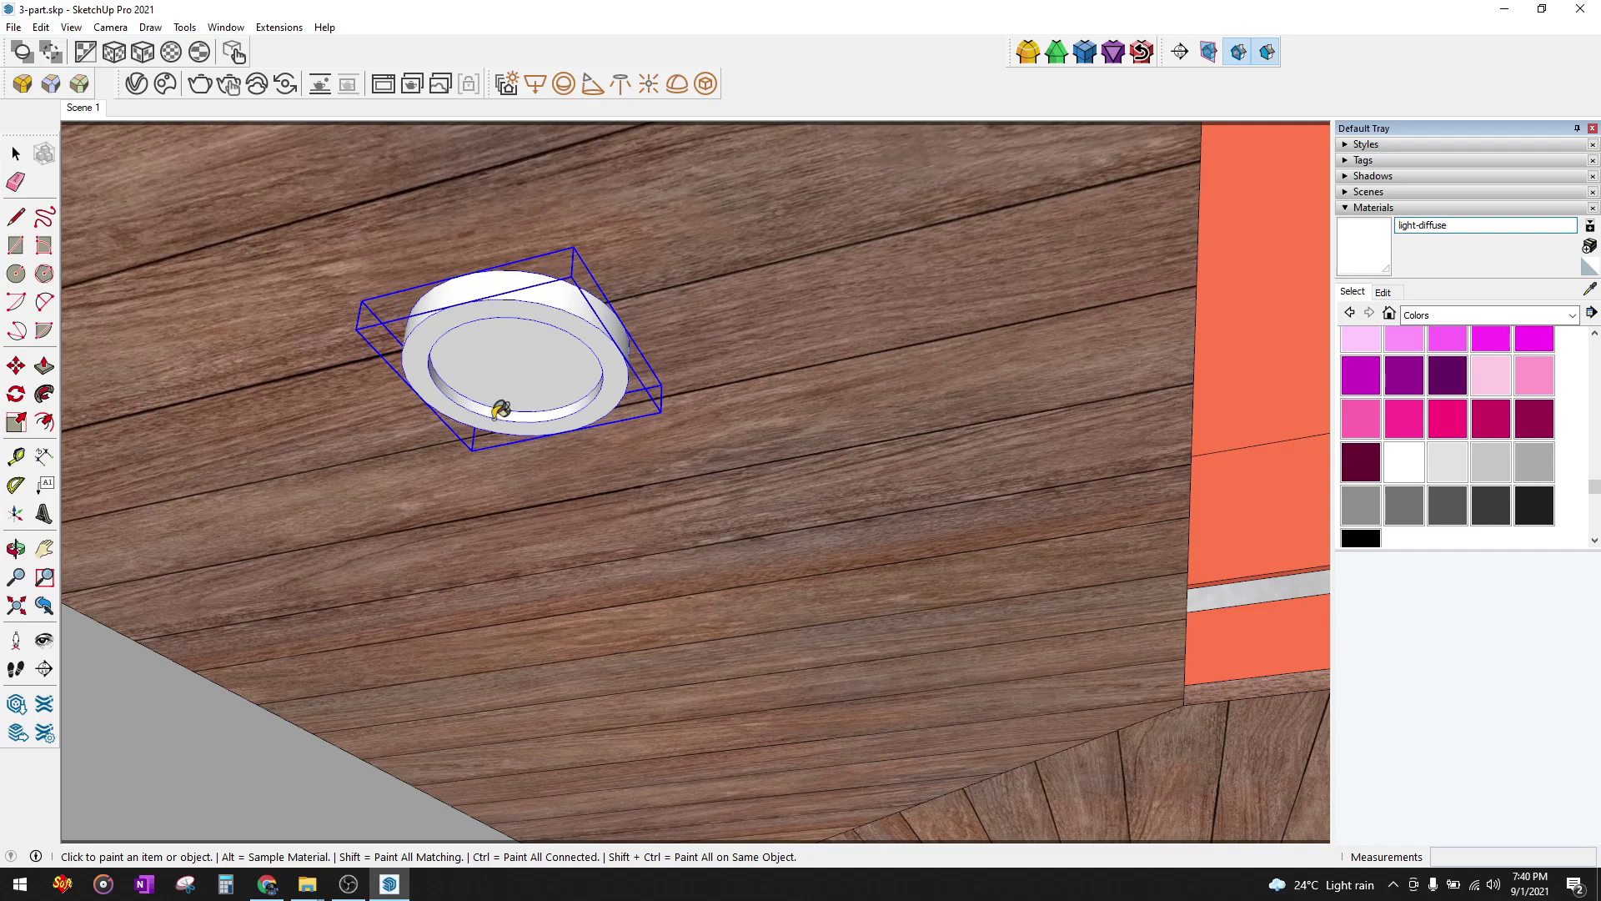
pyautogui.click(16, 153)
pyautogui.scroll(2, 547, 327)
# - Edit ceilinglight-1 and paint its inner disc with bright green Color G05
pyautogui.doubleClick(546, 327)
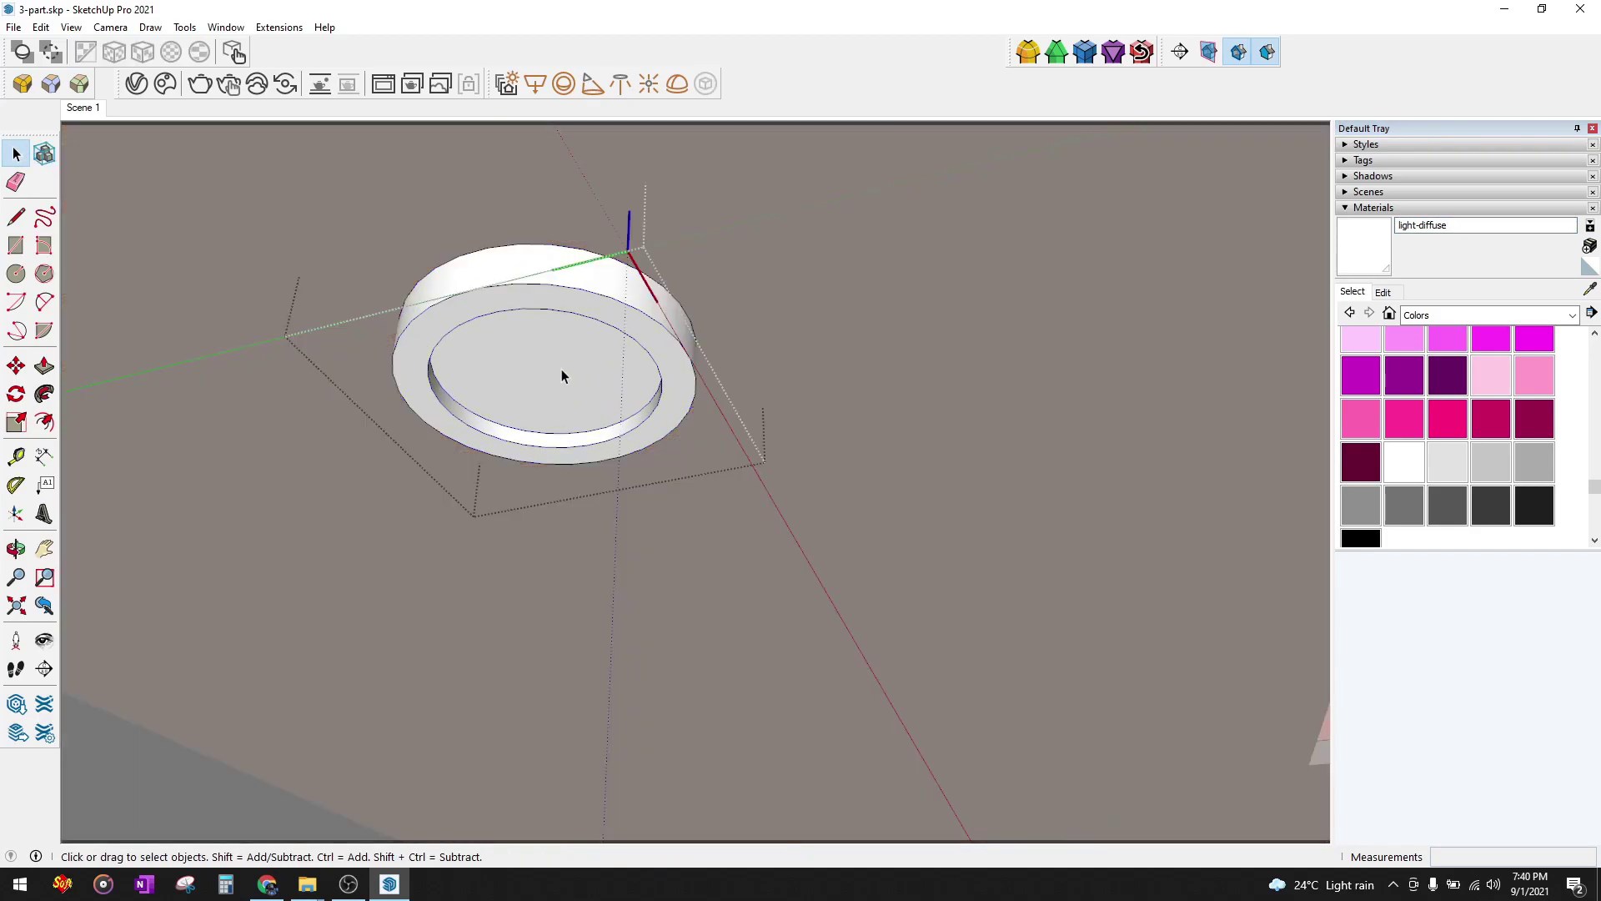
pyautogui.click(562, 369)
pyautogui.scroll(3, 1448, 426)
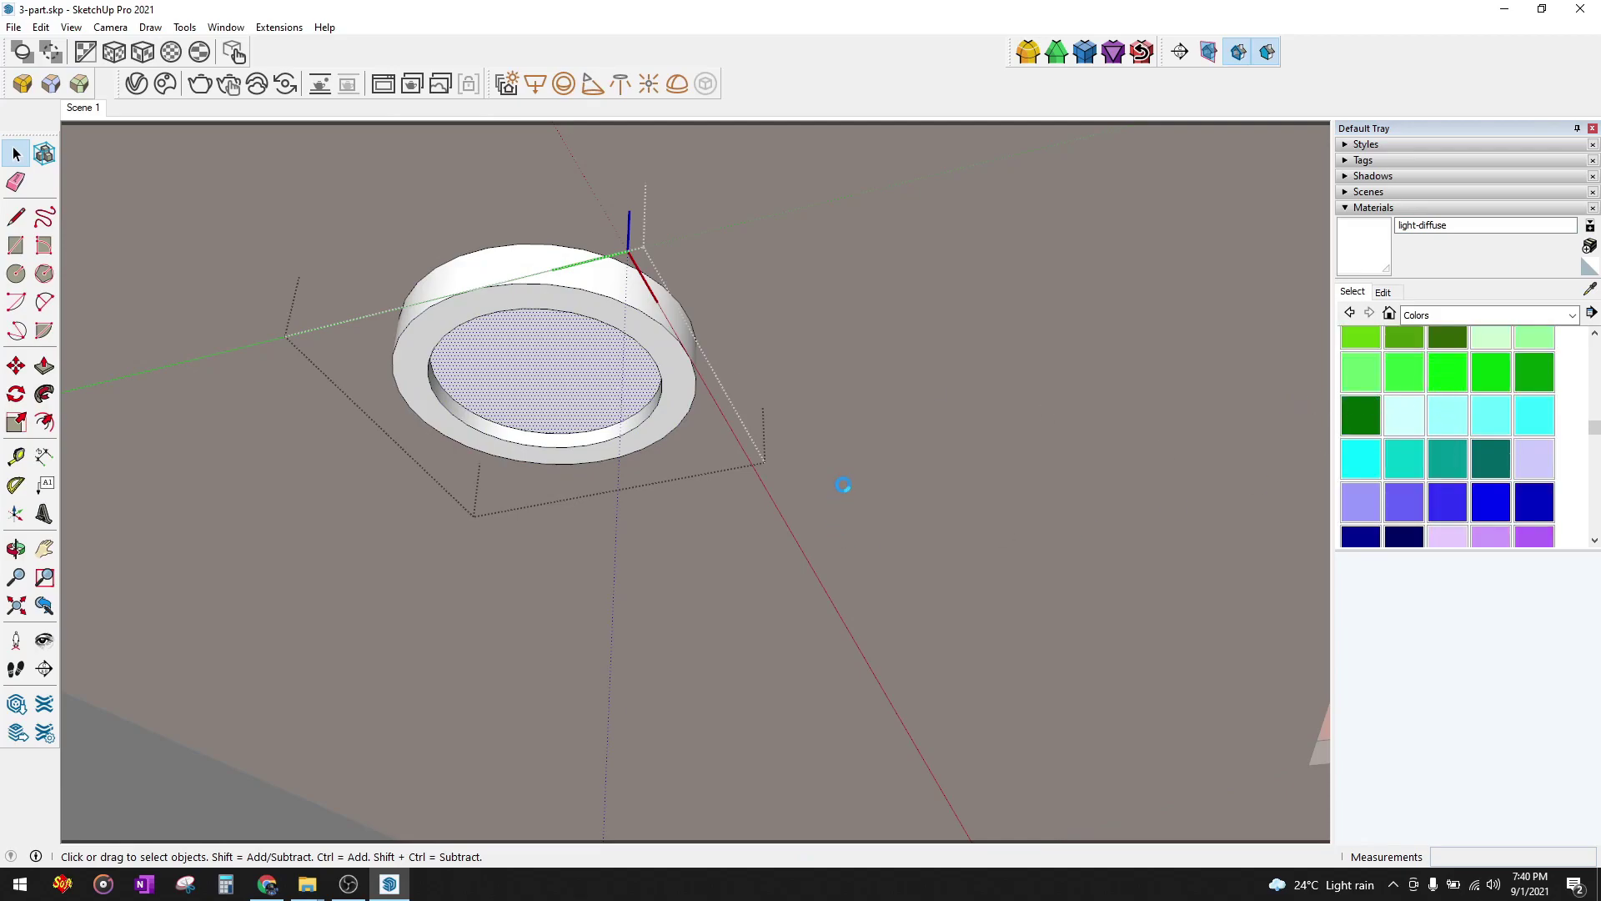
pyautogui.click(503, 410)
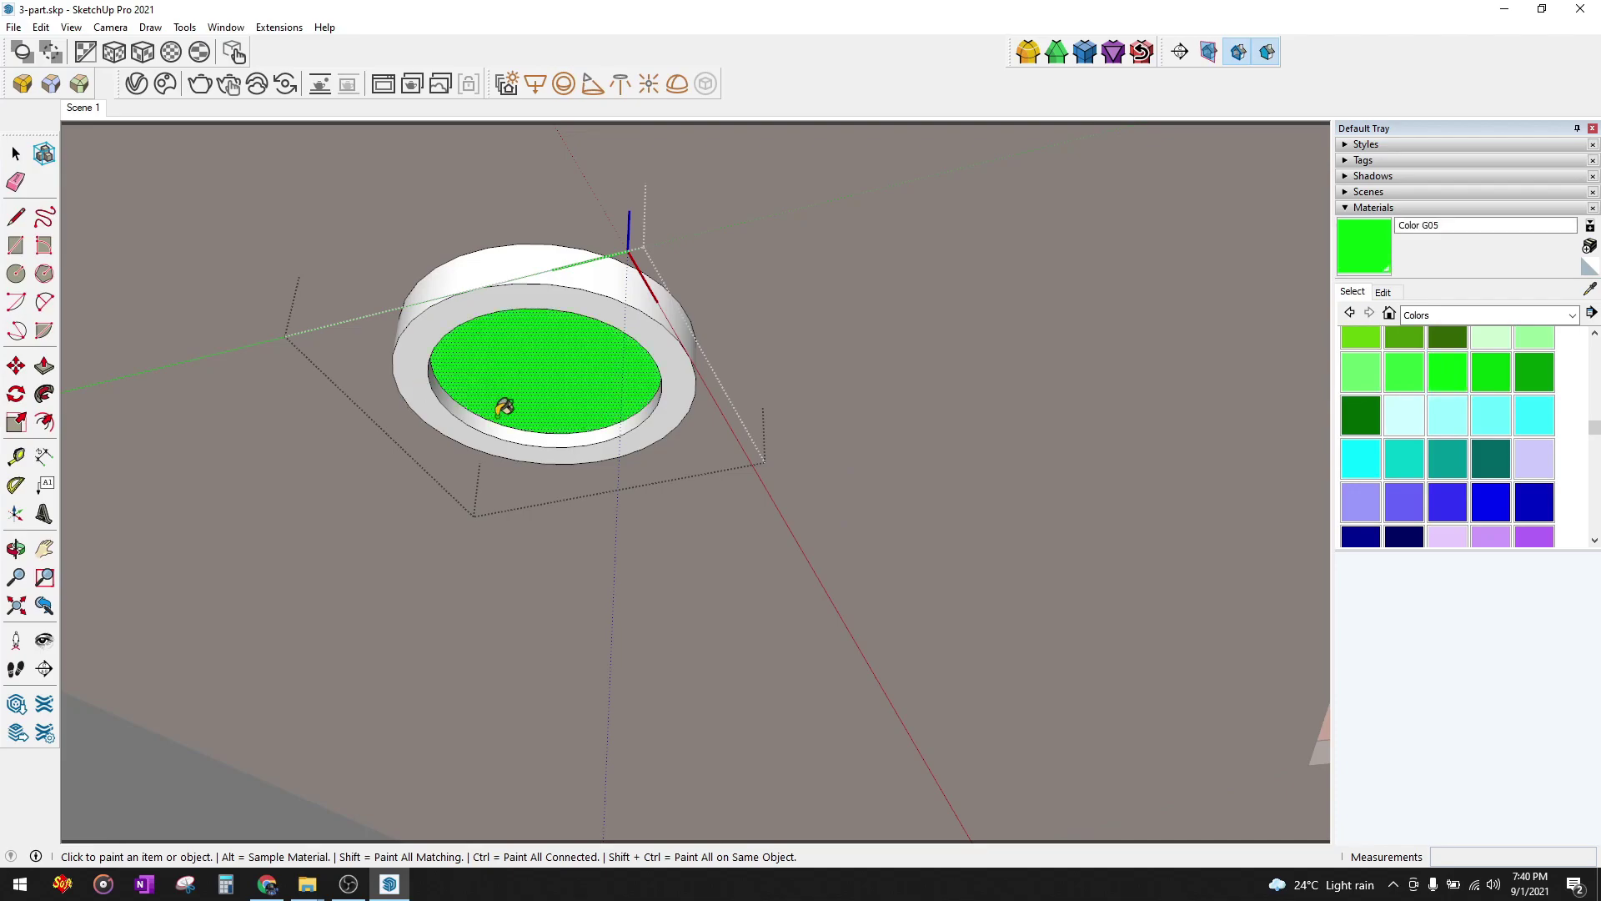
pyautogui.moveTo(505, 406); pyautogui.dragTo(475, 364, button='middle')
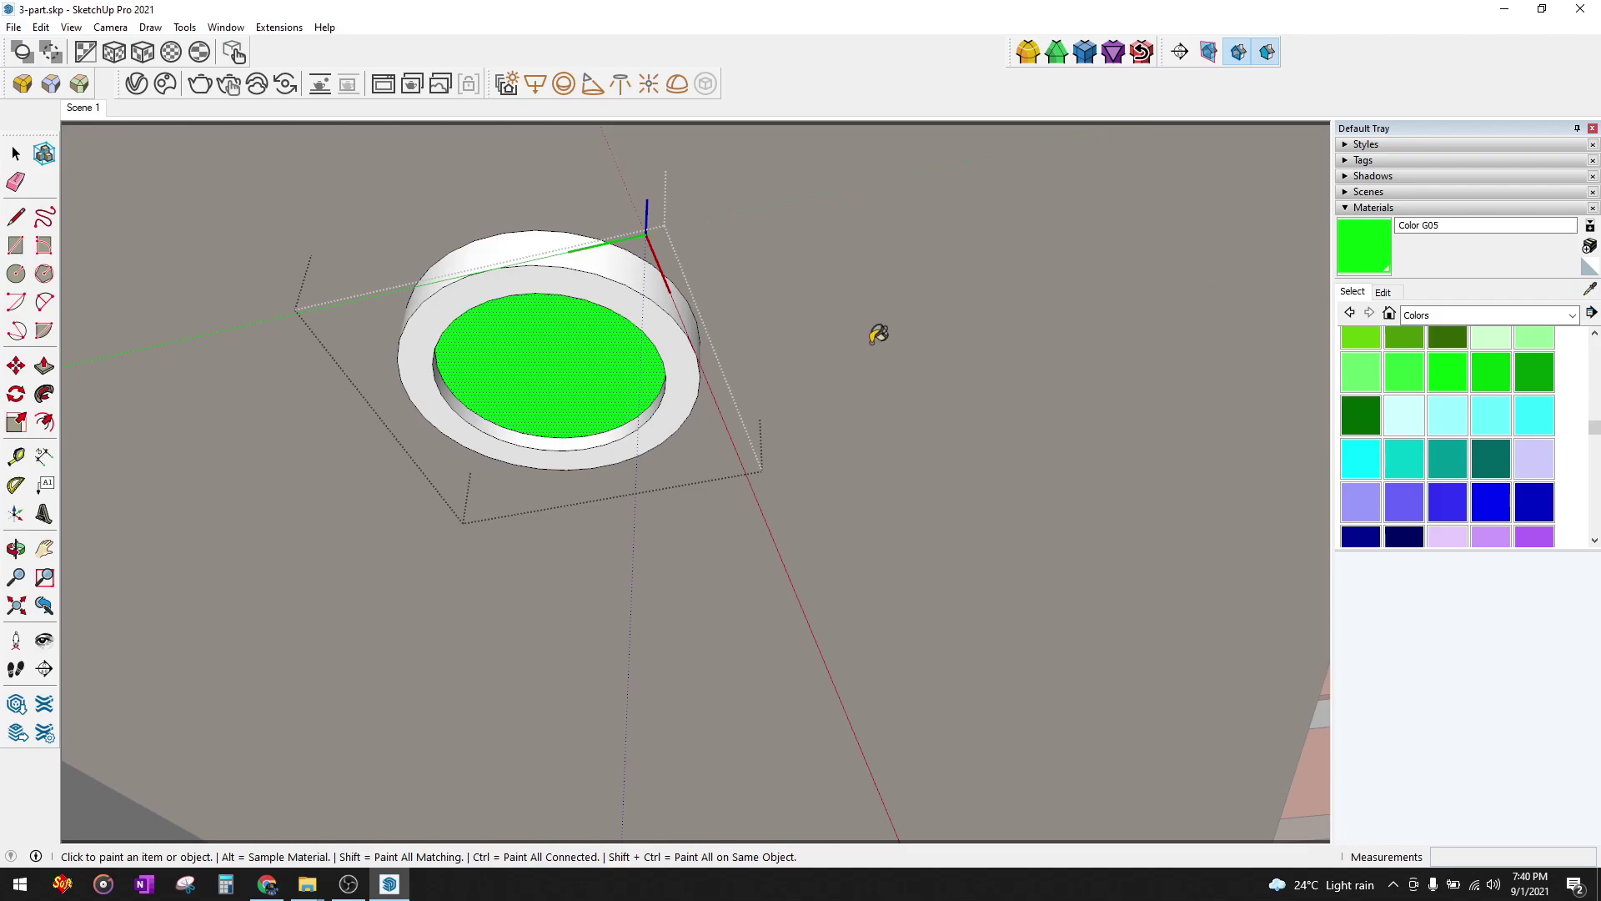
# - Rename the green material glow-light and exit the component
pyautogui.click(1506, 222)
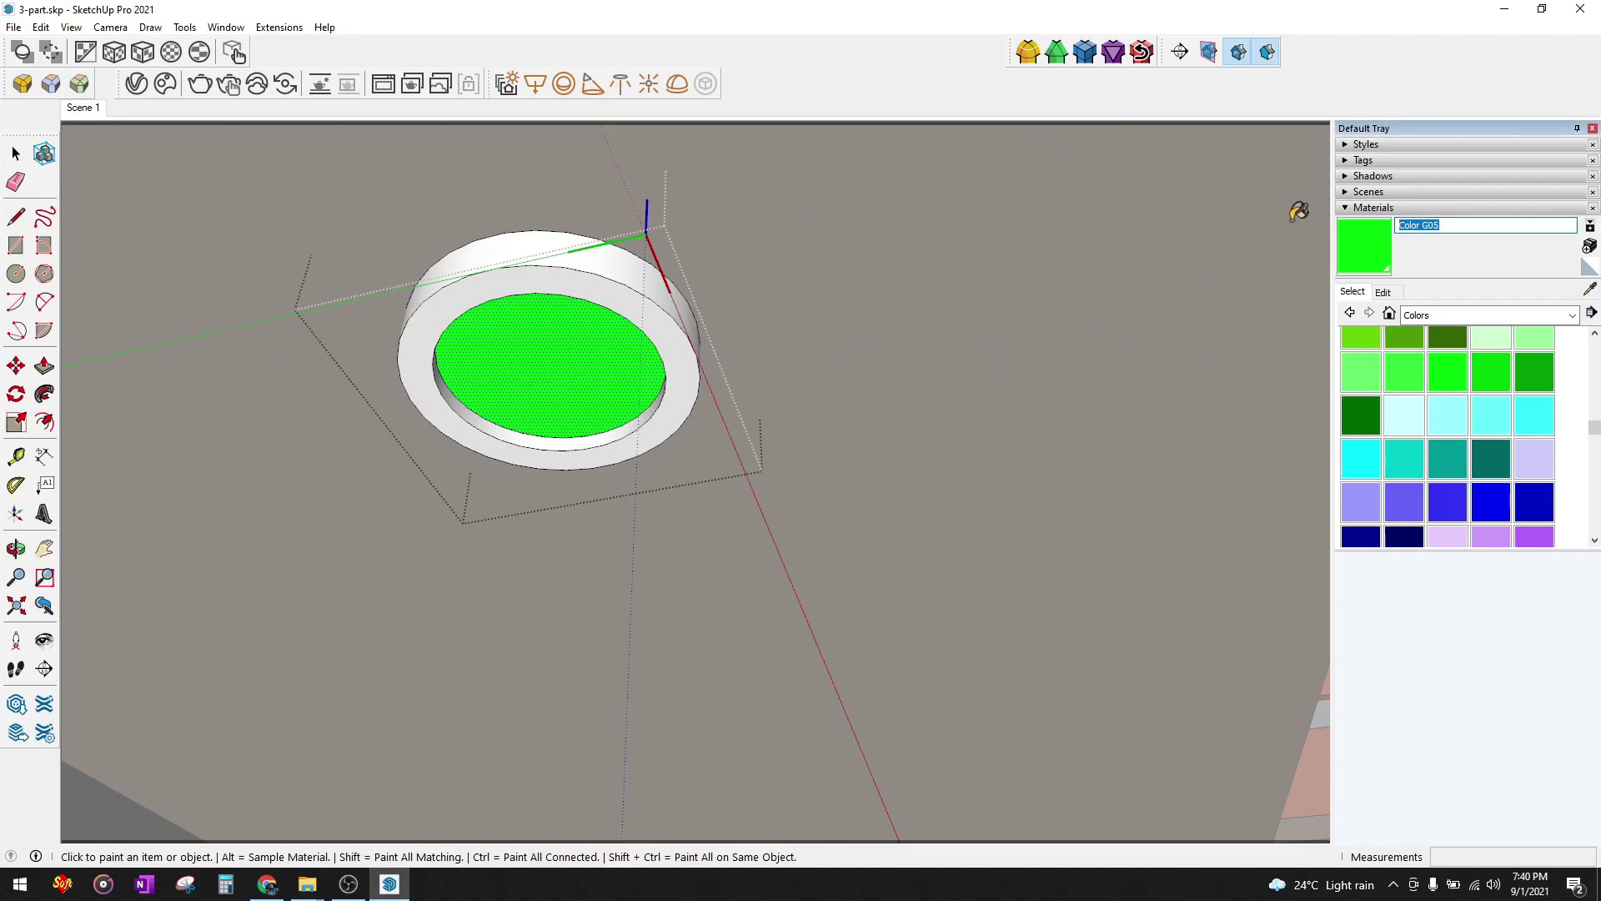
pyautogui.write('glow-light')
pyautogui.click(16, 153)
pyautogui.scroll(-2, 604, 389)
pyautogui.moveTo(608, 408); pyautogui.dragTo(565, 429, button='middle')
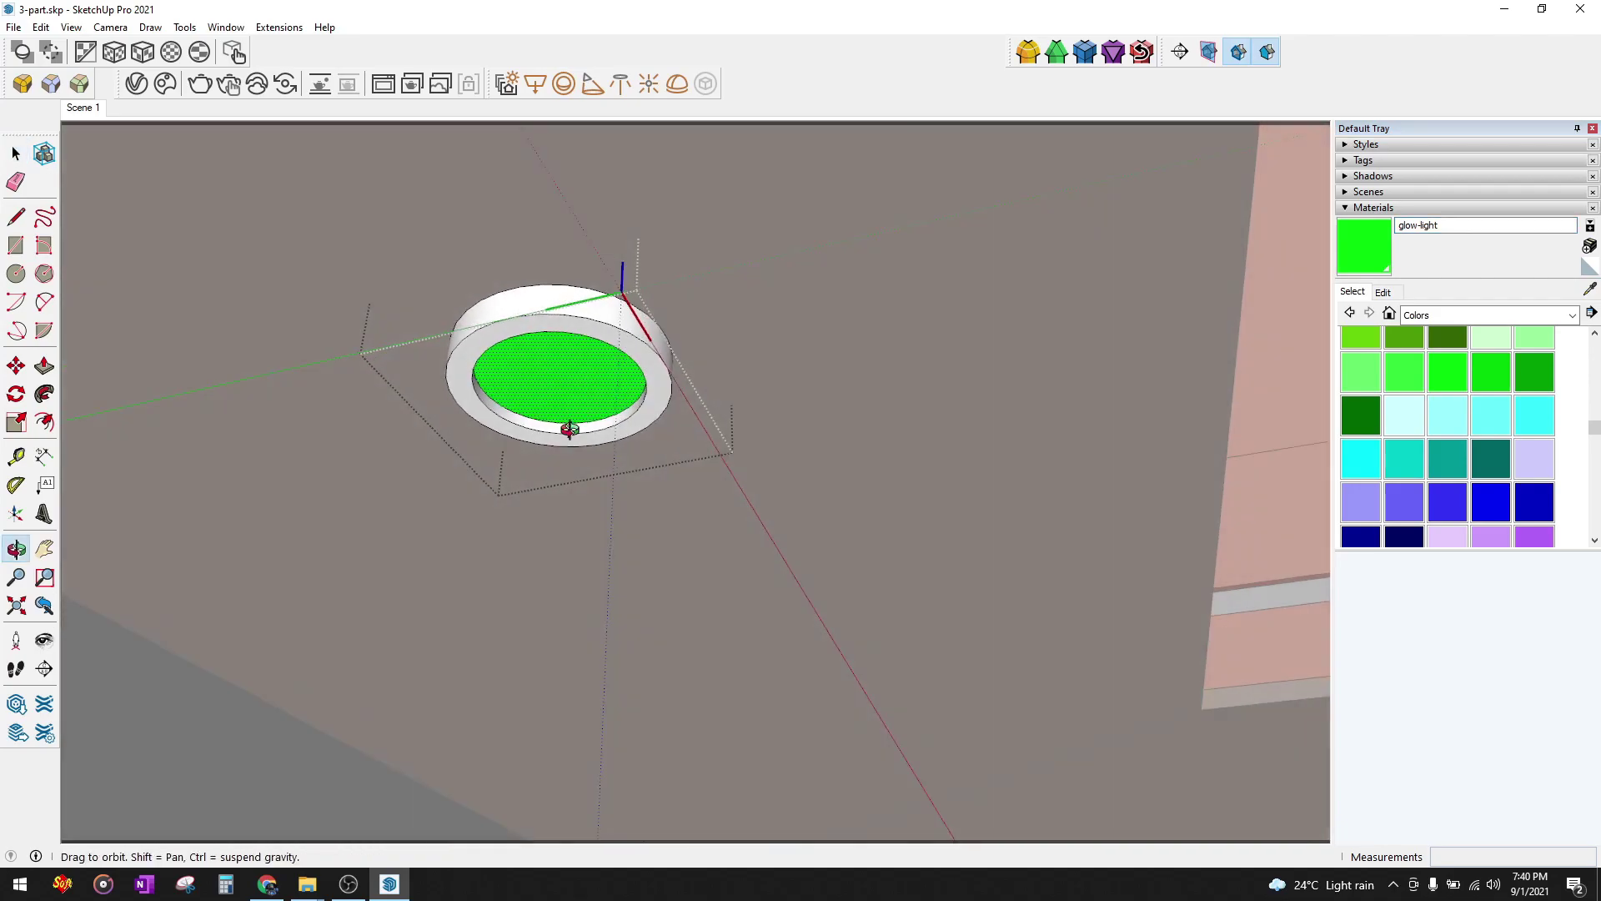
pyautogui.click(614, 346)
pyautogui.scroll(-3, 688, 370)
pyautogui.scroll(-3, 689, 370)
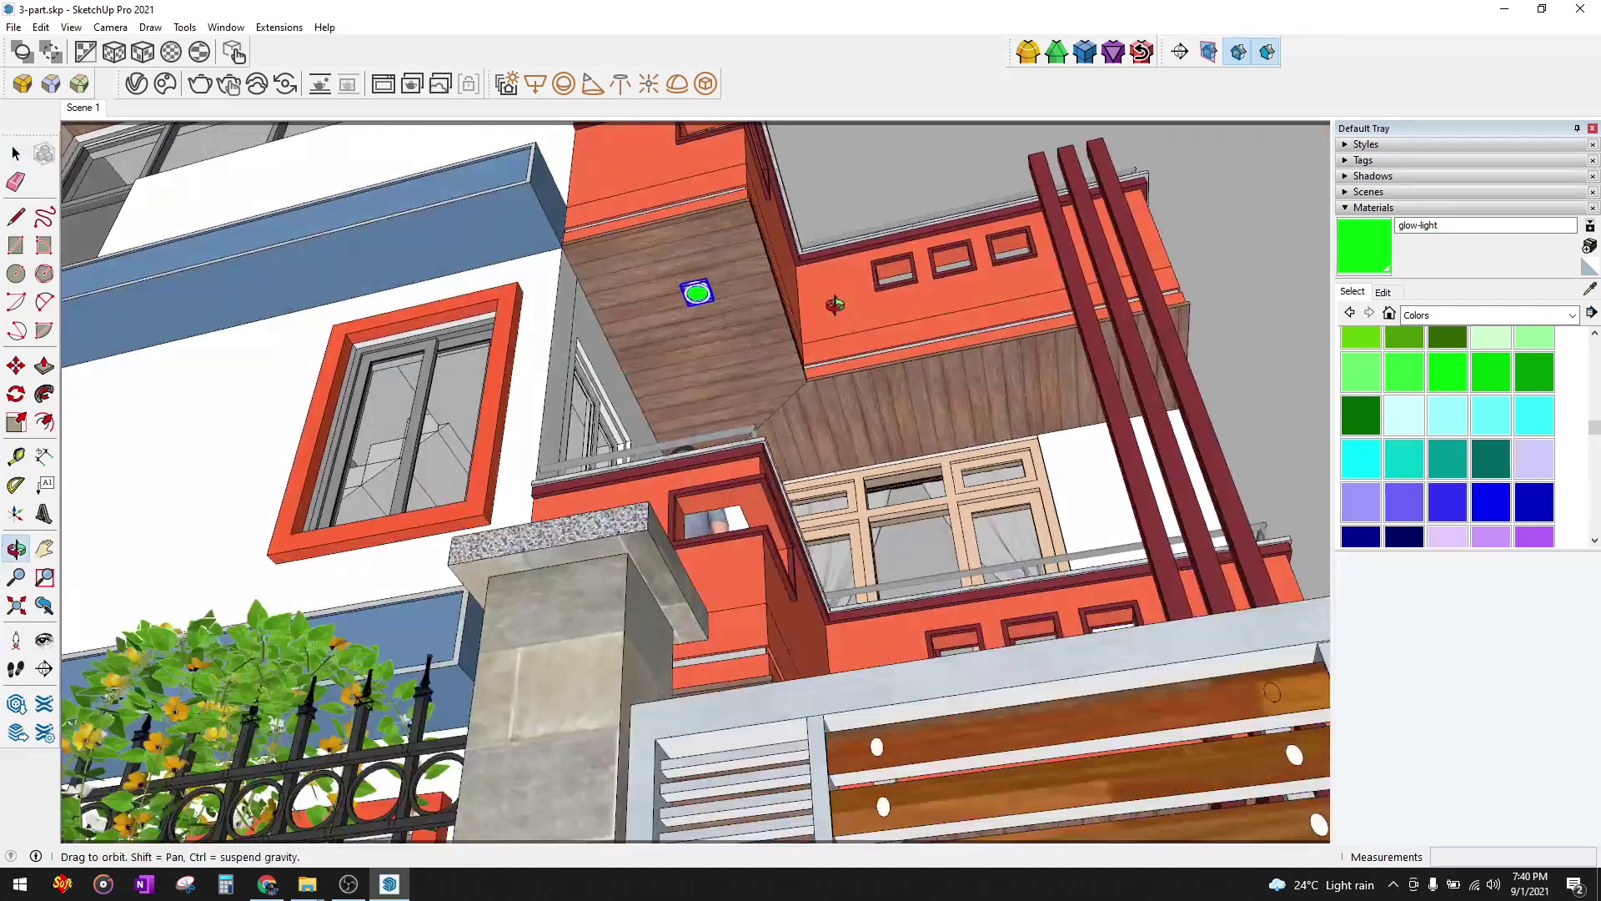
pyautogui.moveTo(833, 300); pyautogui.dragTo(833, 454, button='middle')
pyautogui.scroll(3, 757, 417)
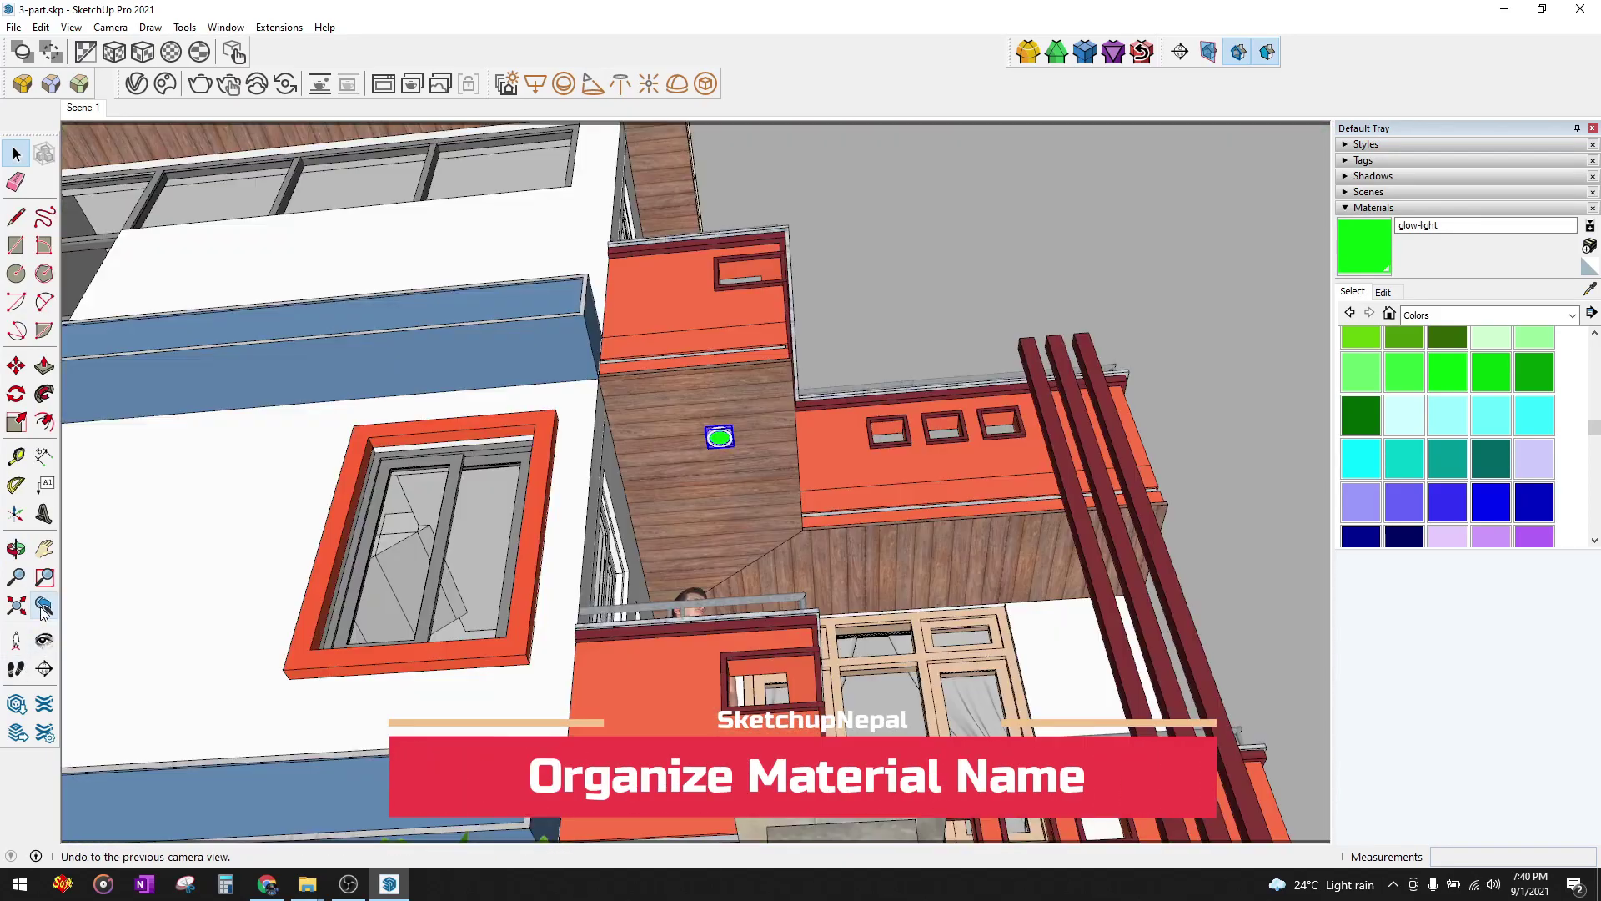
# - Copy the ceilinglight-1 fixture to a second spot on the wooden soffit
pyautogui.scroll(3, 773, 417)
pyautogui.press('m')
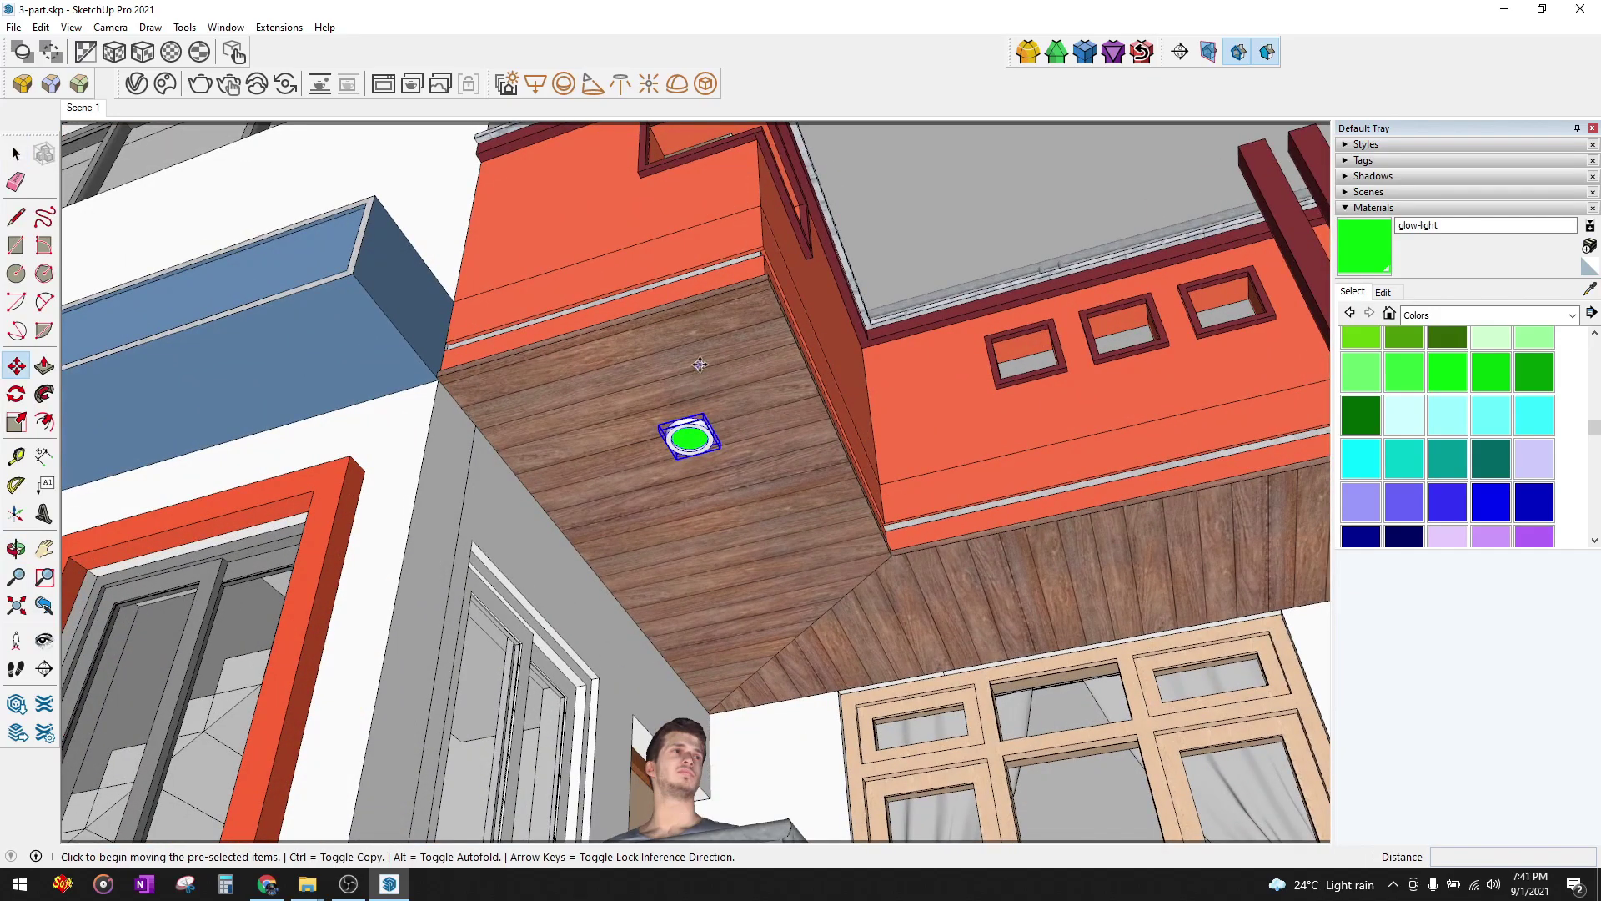
pyautogui.click(713, 388)
pyautogui.moveTo(754, 467)
pyautogui.mouseDown(button='middle')
pyautogui.moveTo(791, 492)
pyautogui.moveTo(780, 521)
pyautogui.moveTo(758, 497)
pyautogui.mouseUp(button='middle')
pyautogui.press('ctrl')
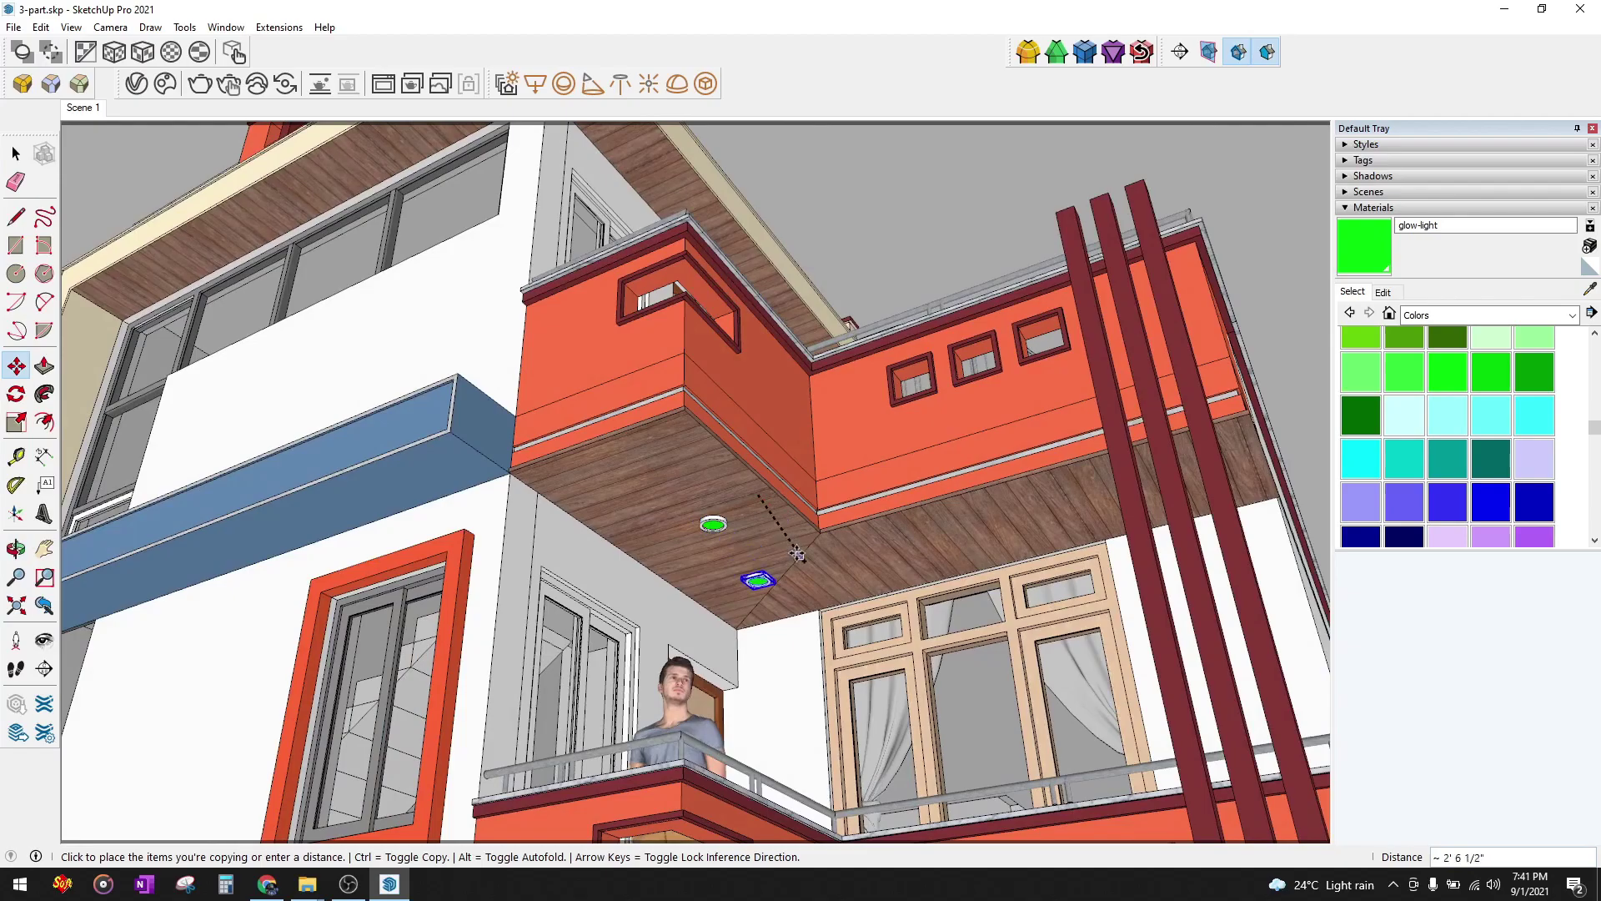
pyautogui.moveTo(825, 573)
pyautogui.mouseDown(button='middle')
pyautogui.moveTo(892, 613)
pyautogui.moveTo(679, 501)
pyautogui.mouseUp(button='middle')
pyautogui.click(675, 490)
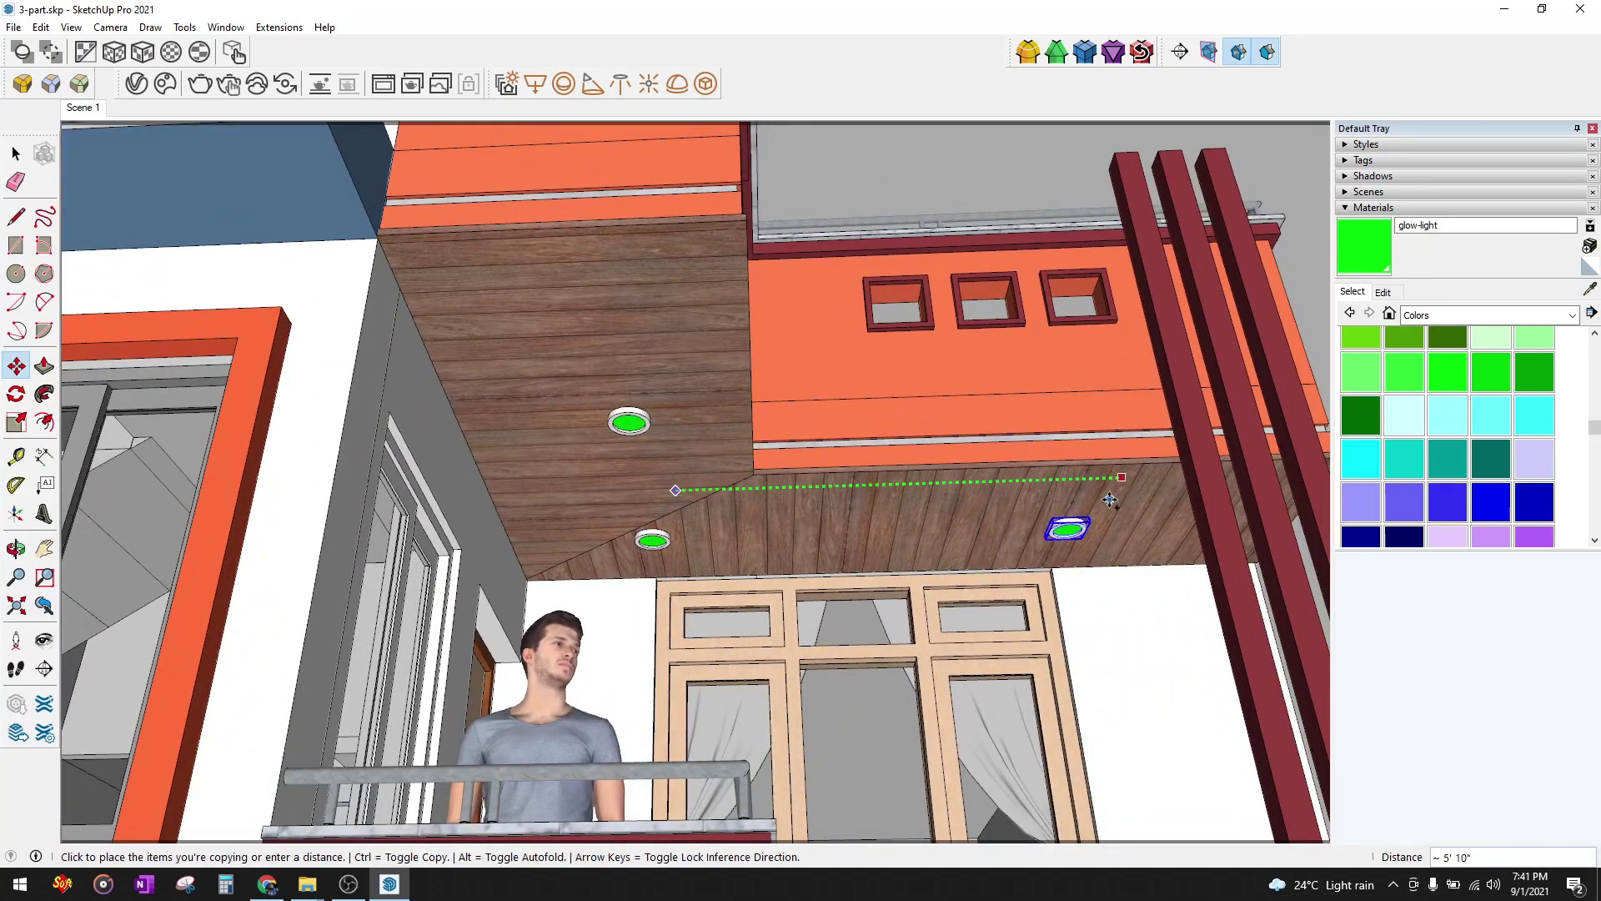
pyautogui.moveTo(1022, 499)
pyautogui.mouseDown(button='middle')
pyautogui.moveTo(708, 401)
pyautogui.moveTo(848, 374)
pyautogui.moveTo(793, 322)
pyautogui.mouseUp(button='middle')
pyautogui.click(679, 392)
# - Orbit and zoom in on the two green ceiling lights under the balcony
pyautogui.press('space')
pyautogui.scroll(-5, 702, 407)
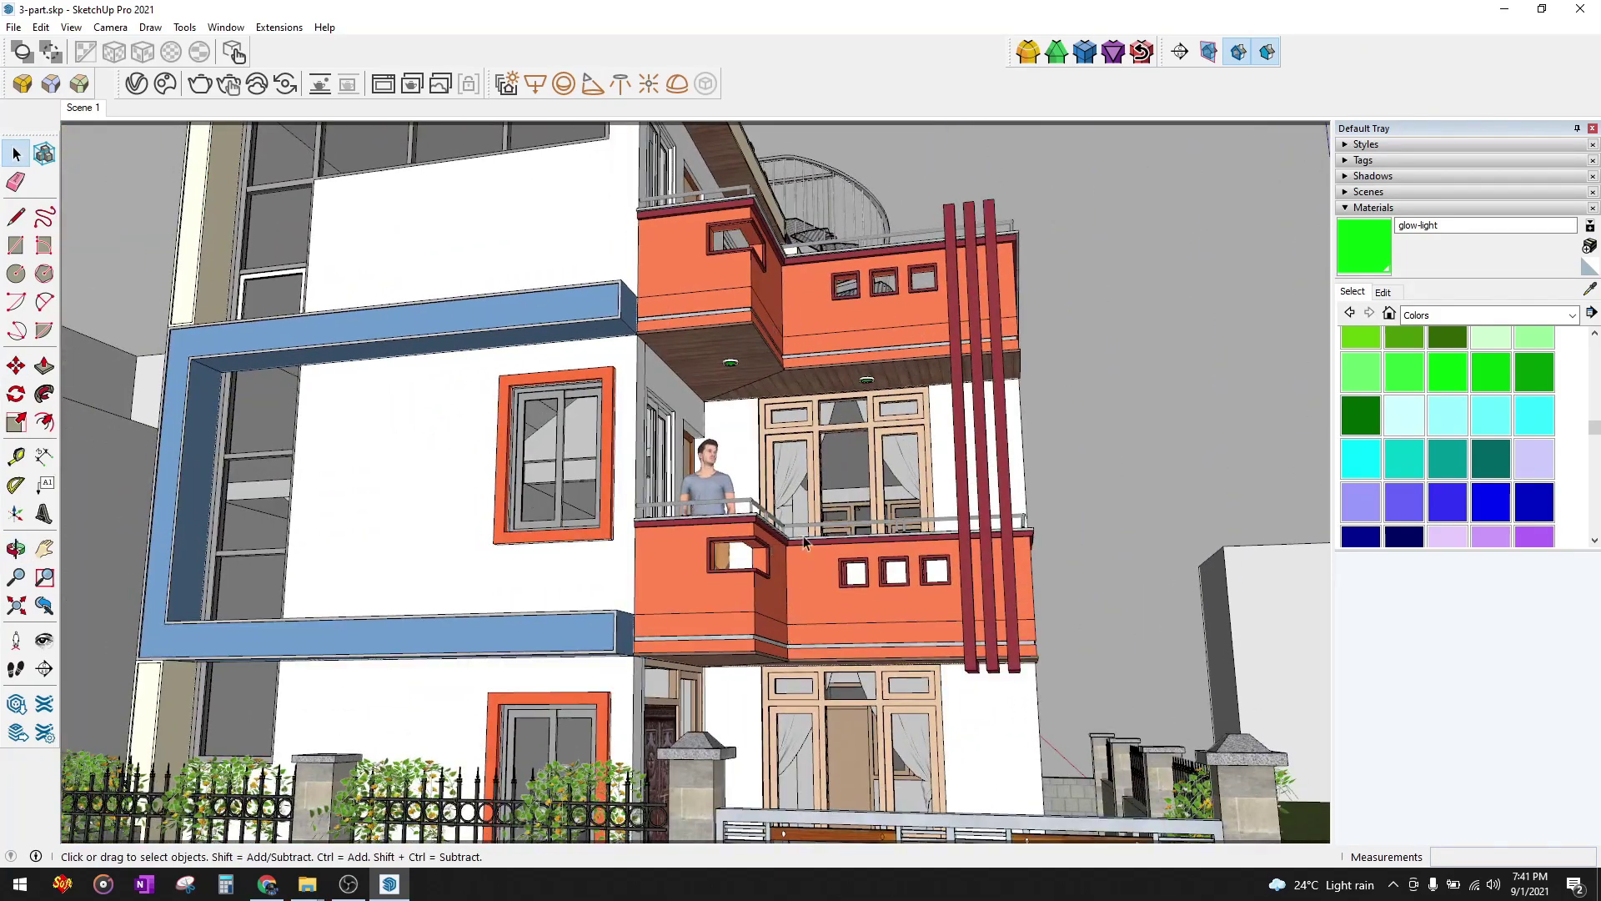
pyautogui.moveTo(621, 527); pyautogui.dragTo(757, 421, button='middle')
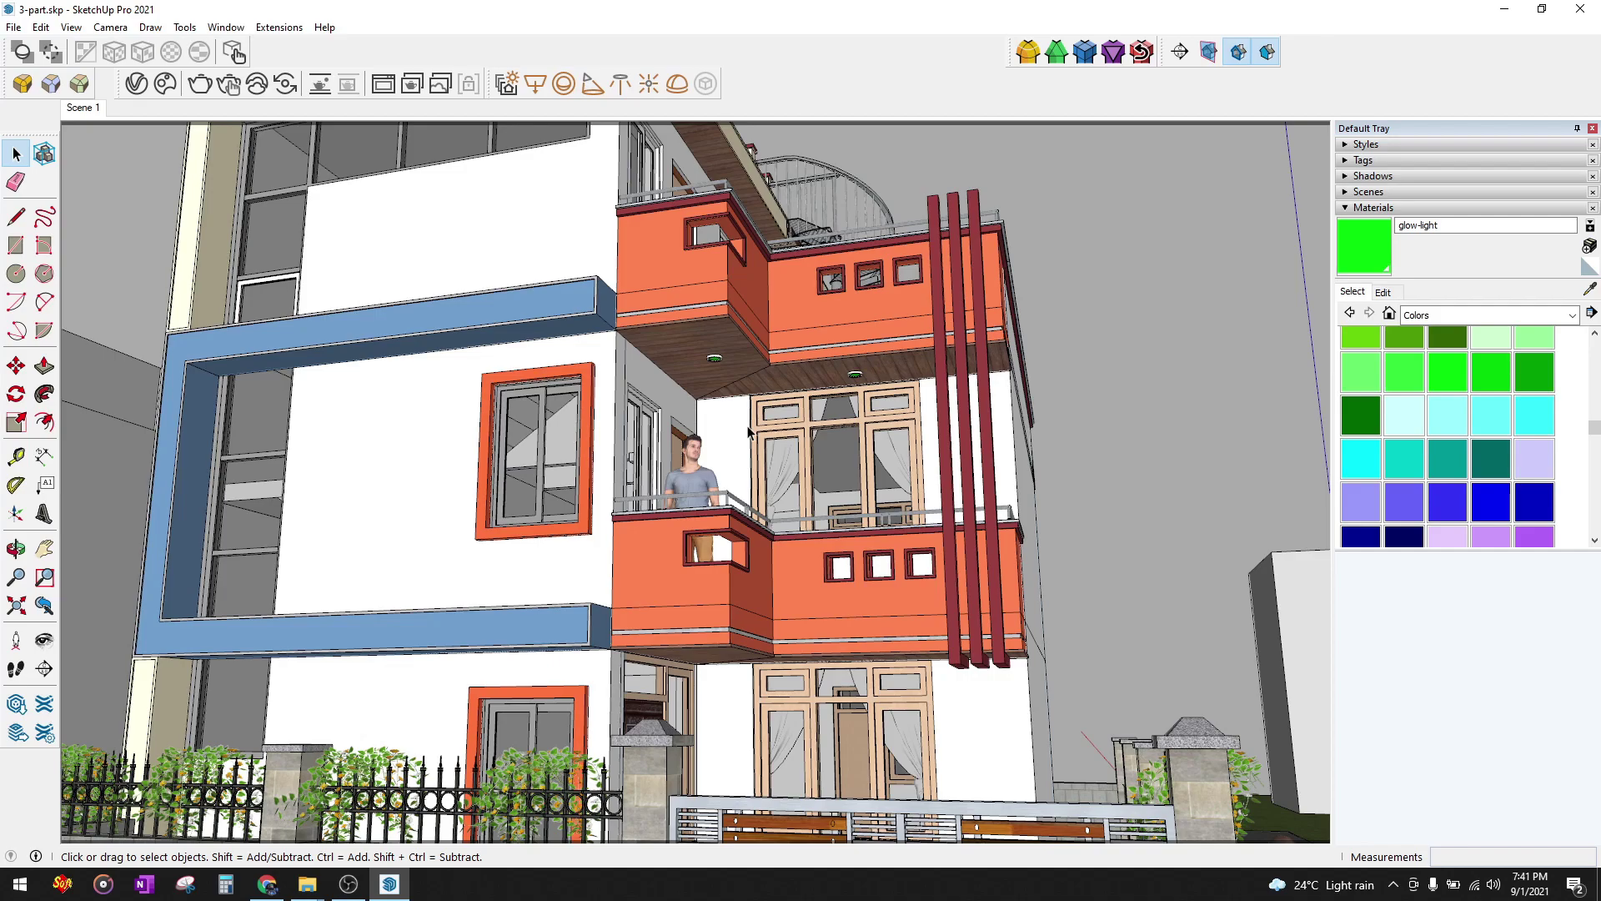
pyautogui.scroll(3, 602, 434)
pyautogui.scroll(2, 573, 401)
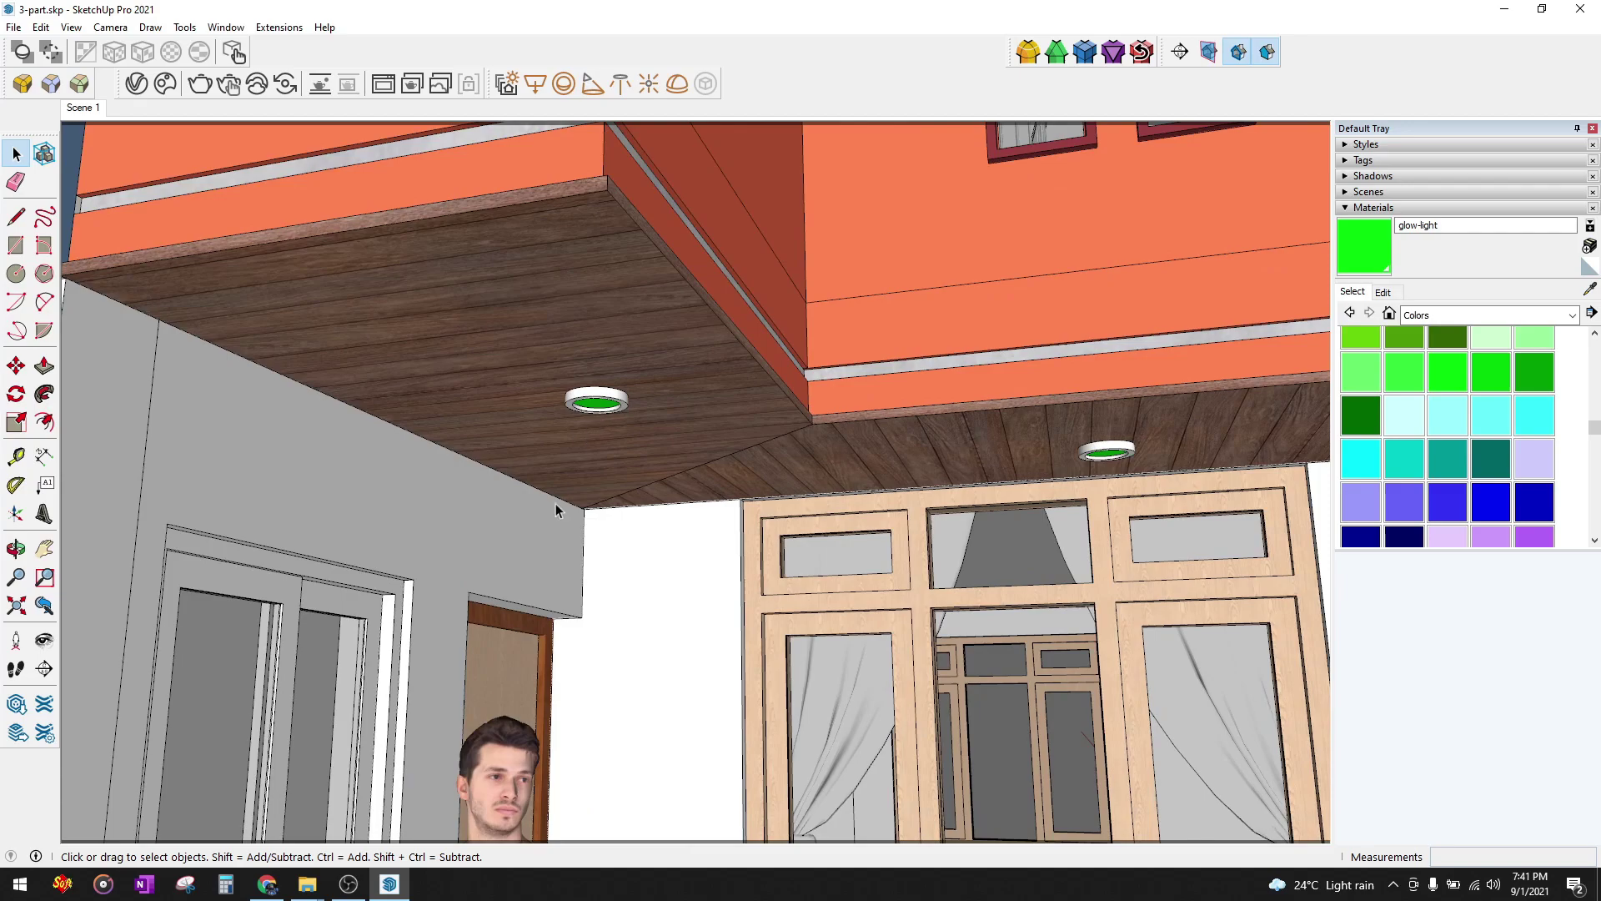
# - Search Google for free IES light files in a new Chrome tab
pyautogui.click(267, 884)
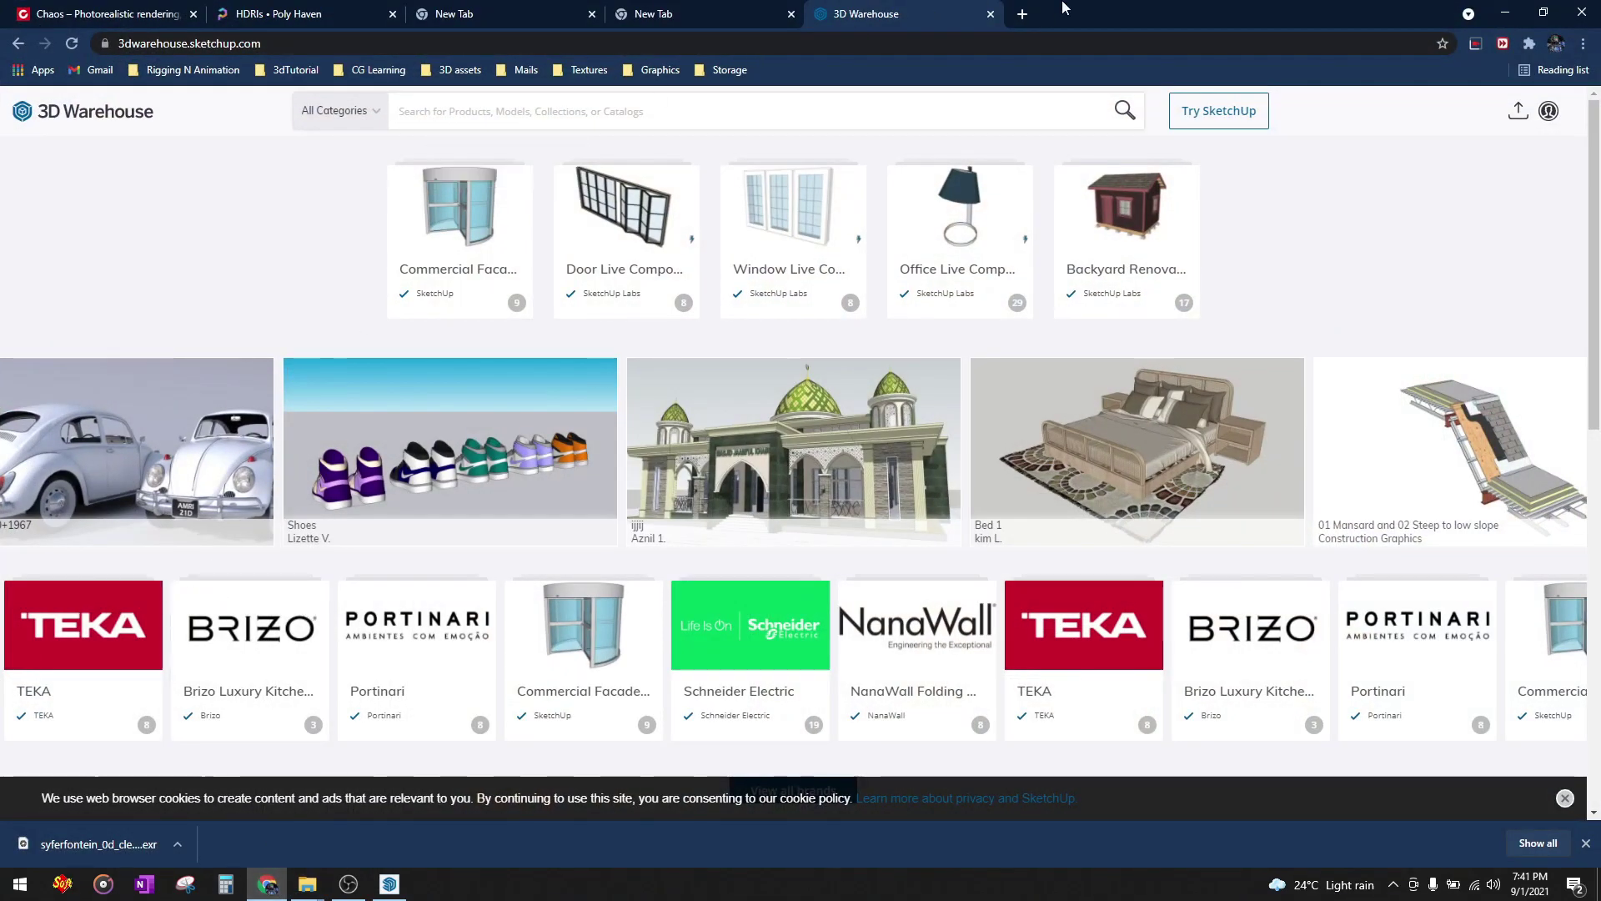
pyautogui.click(1022, 14)
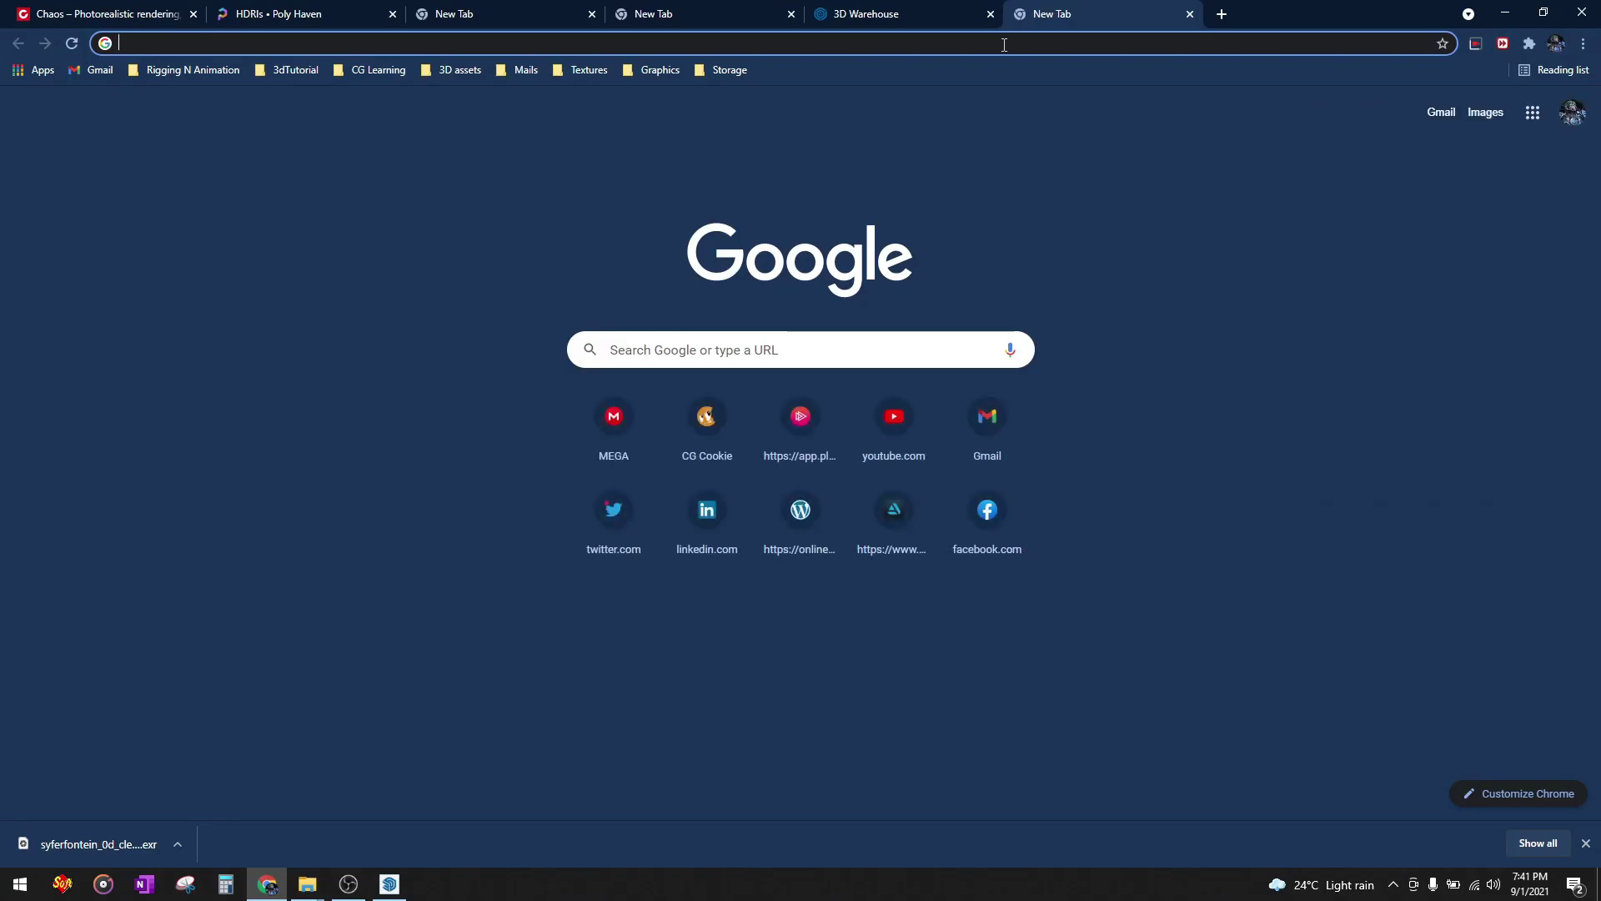
pyautogui.write('fee ie')
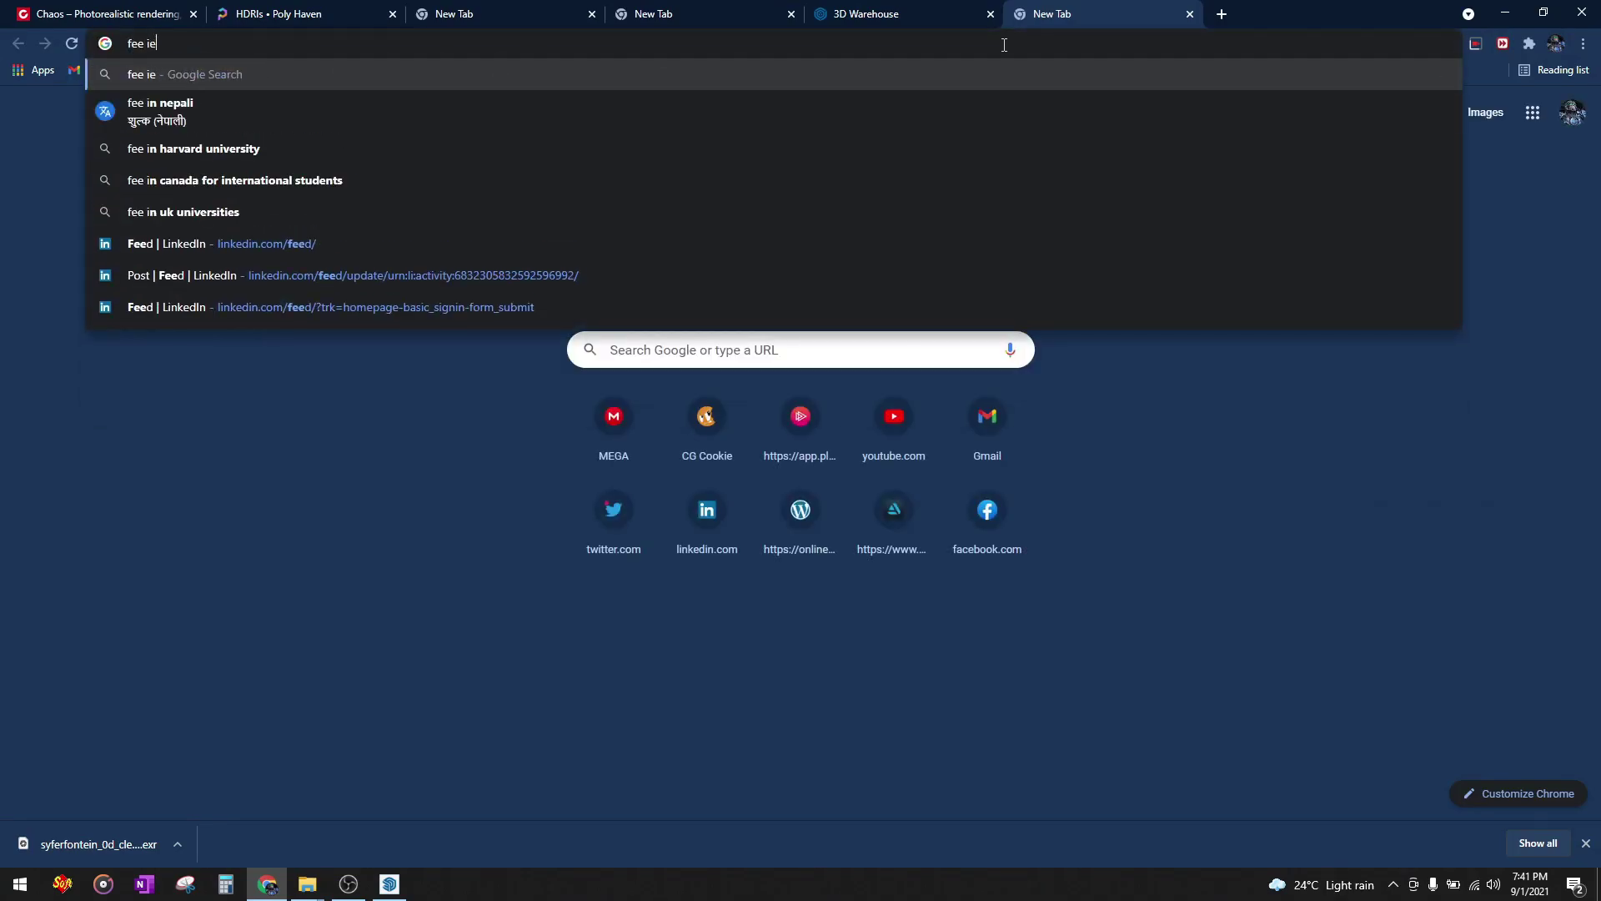
pyautogui.write('slight')
pyautogui.press('Return')
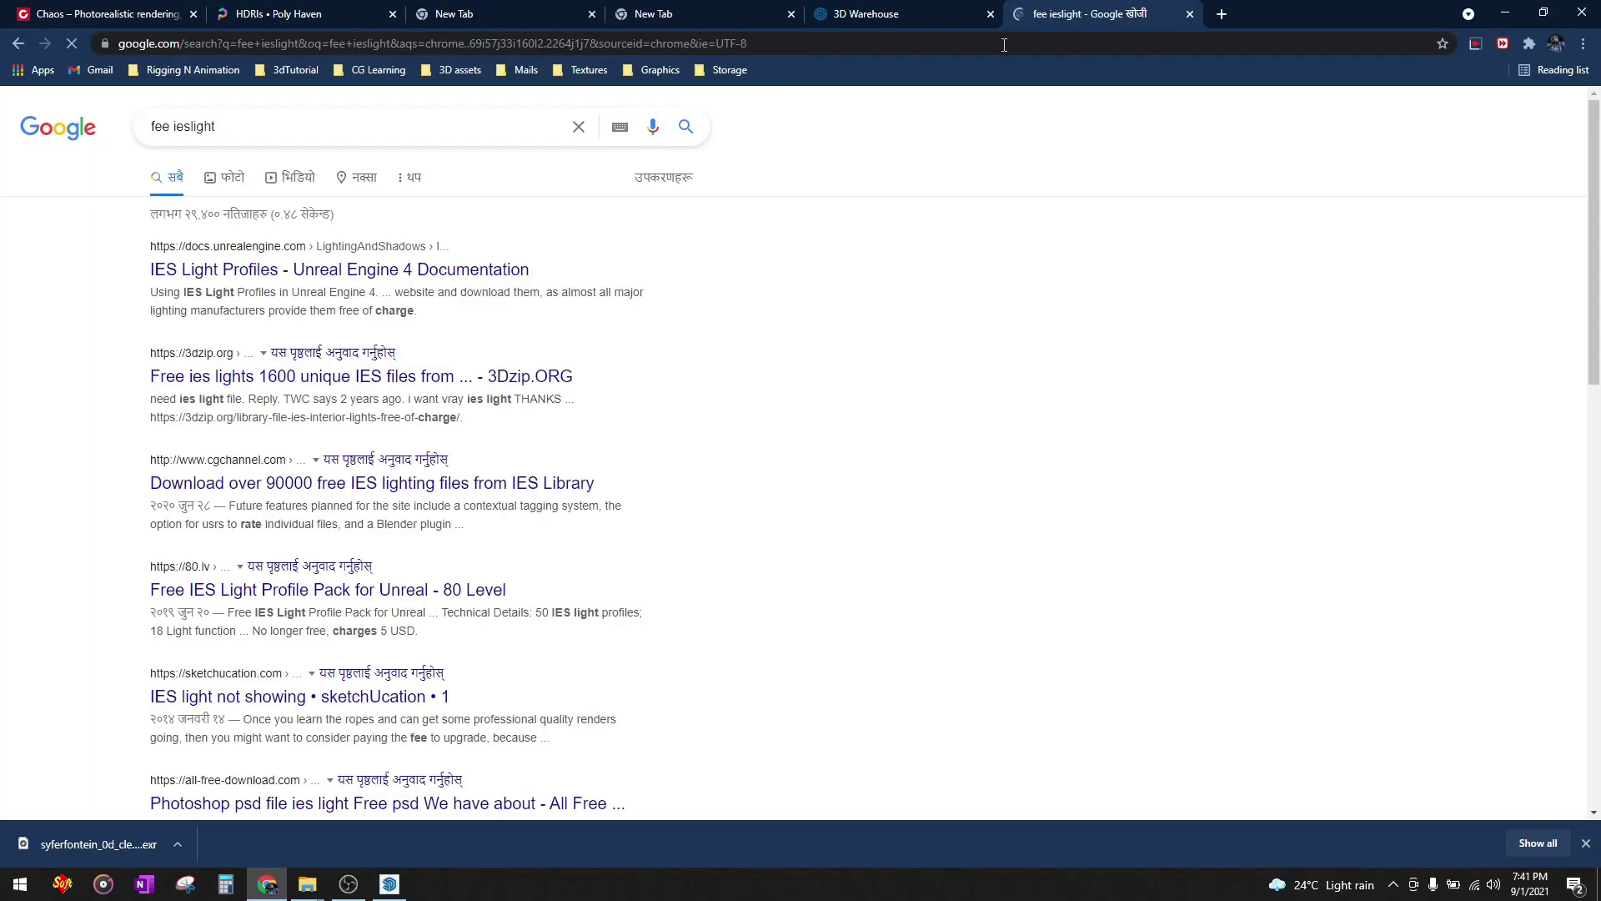
pyautogui.scroll(-2, 397, 522)
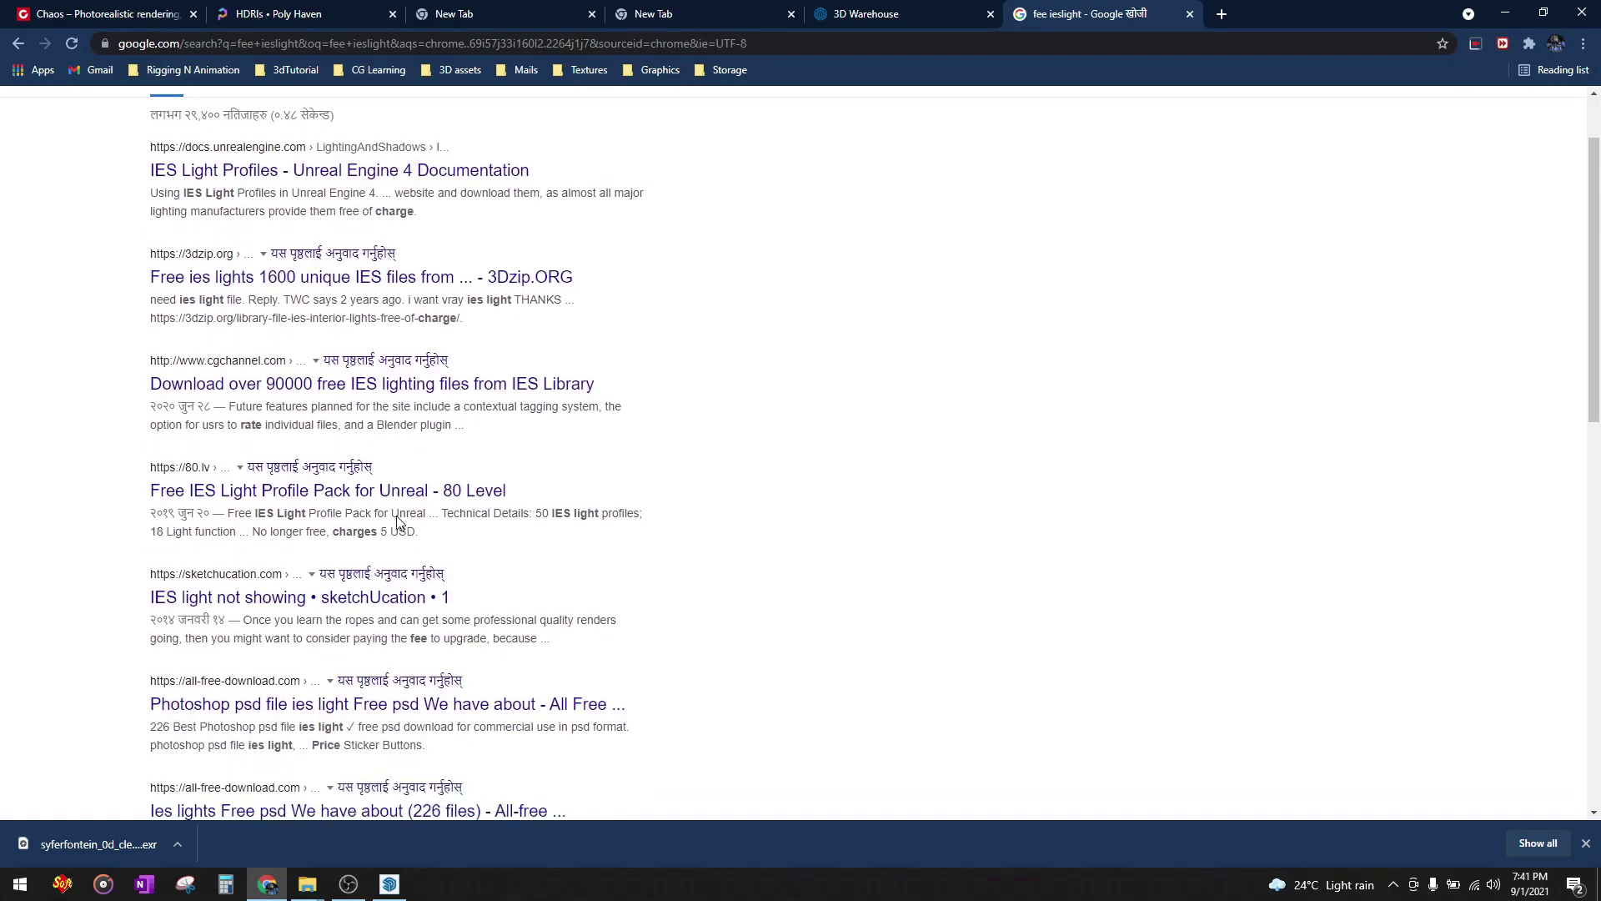
pyautogui.scroll(2, 210, 140)
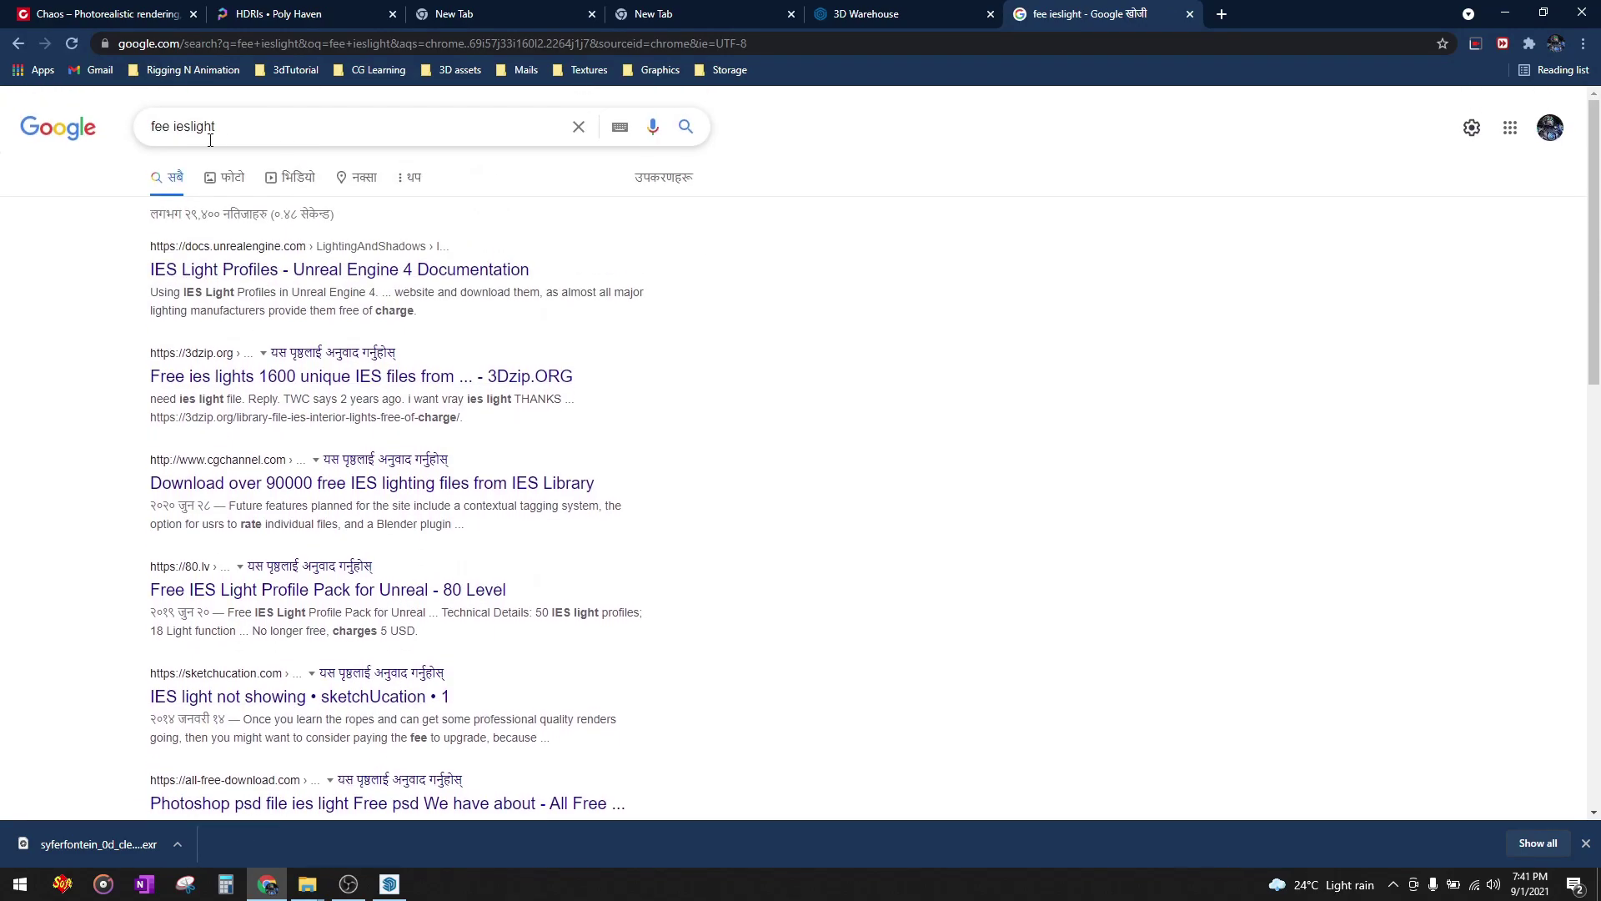
pyautogui.click(191, 127)
pyautogui.press('Return')
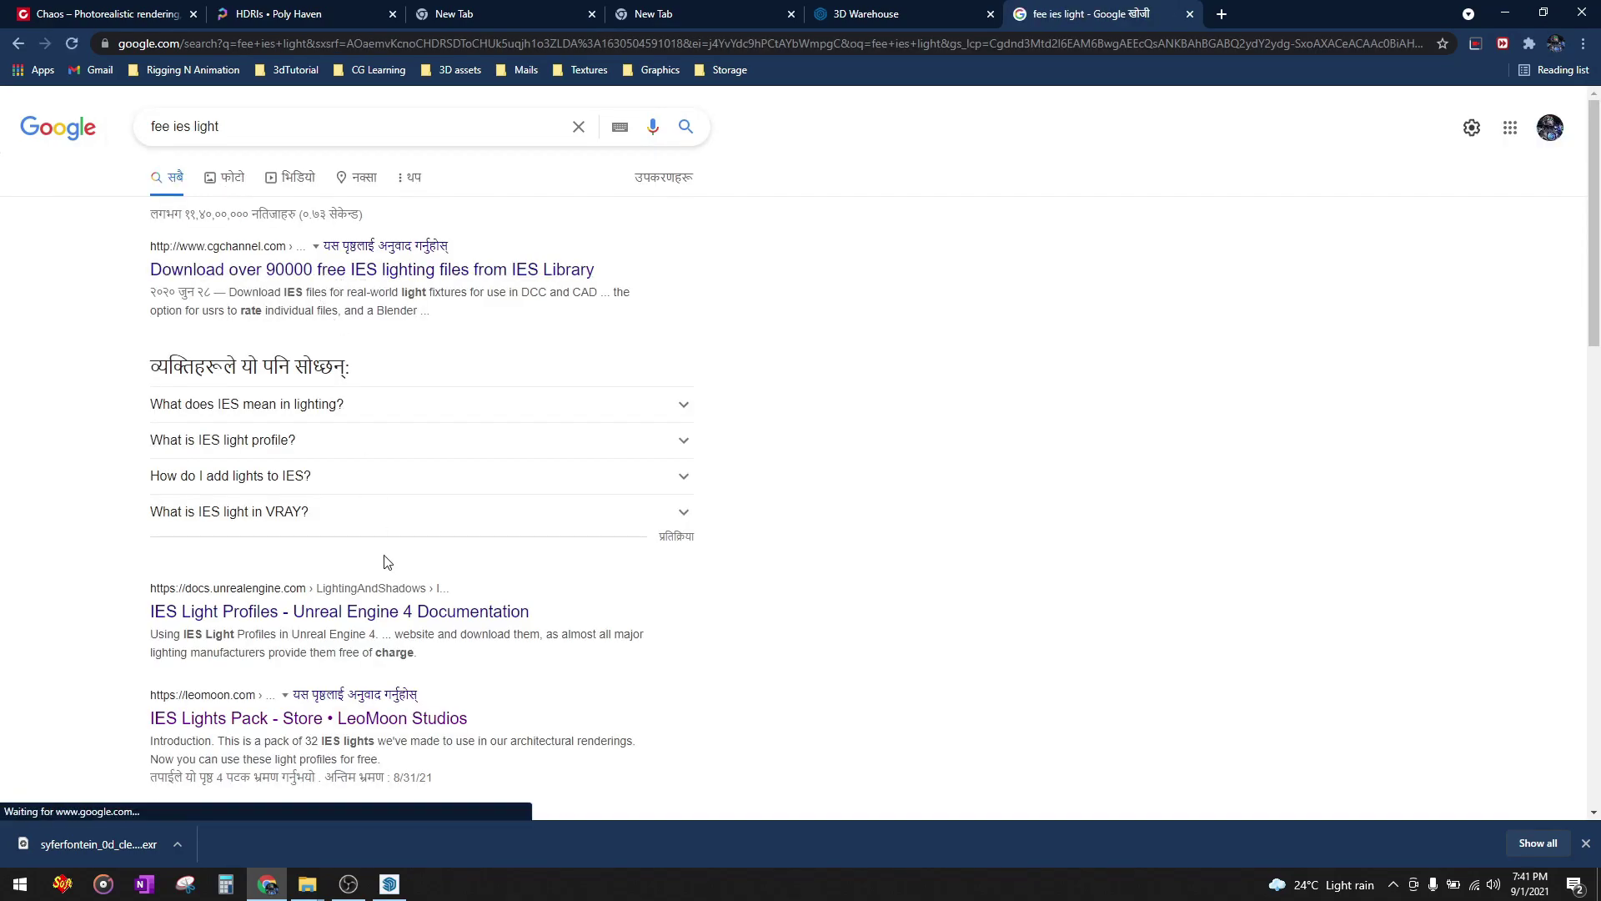
# - Open the LeoMoon IES Lights Pack page, scroll down it, then minimize Chrome
pyautogui.scroll(-3, 386, 632)
pyautogui.click(239, 470)
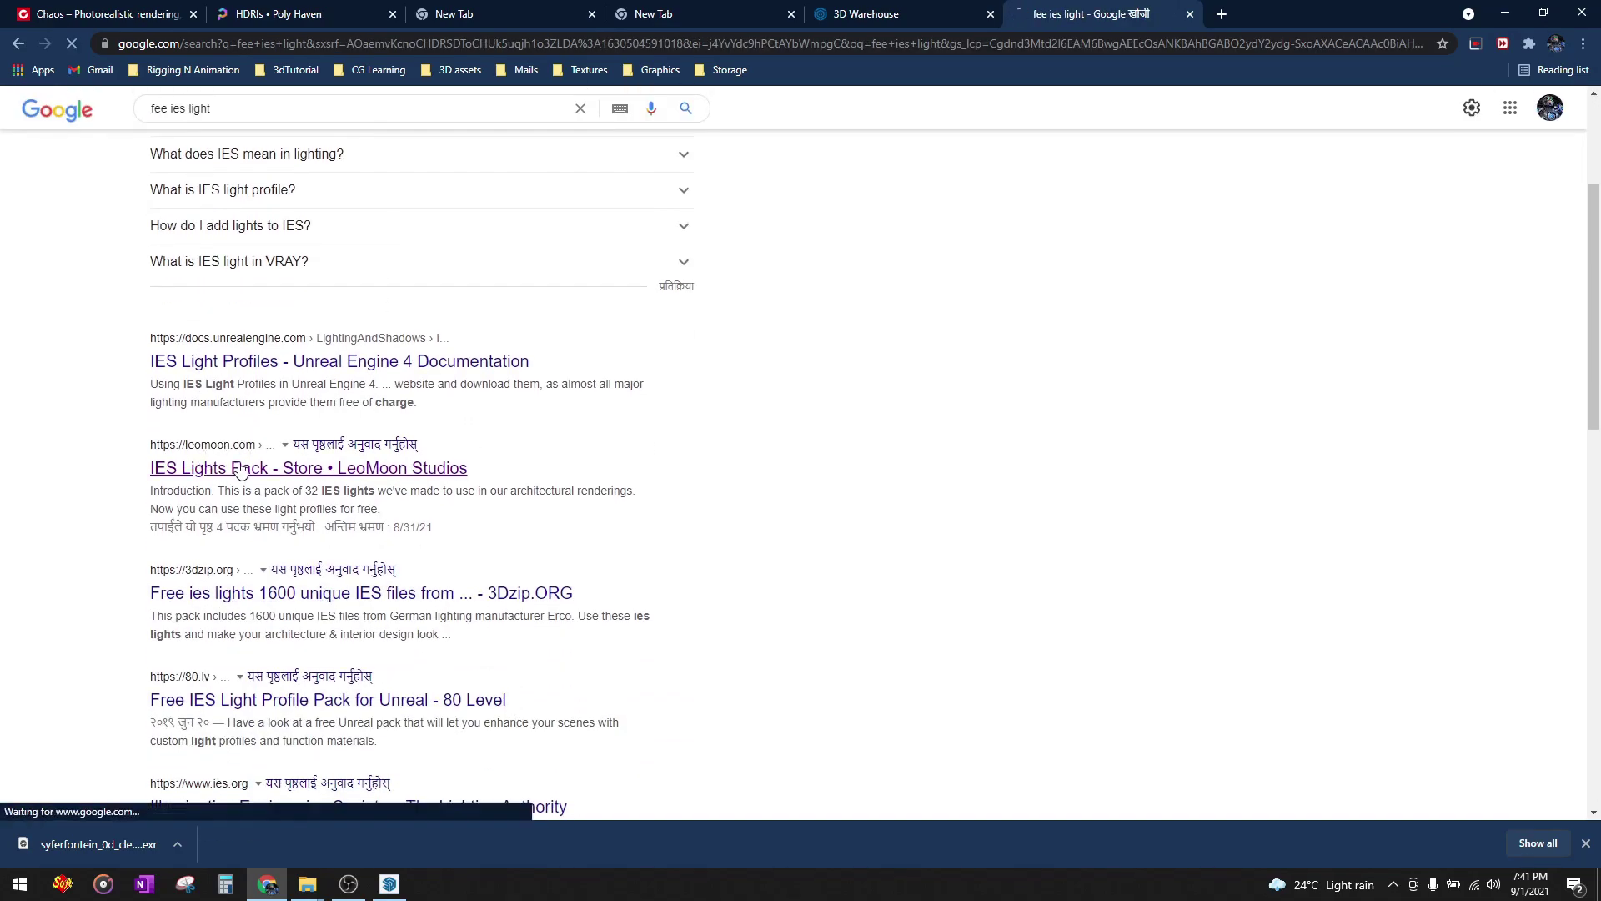
pyautogui.scroll(-5, 1107, 553)
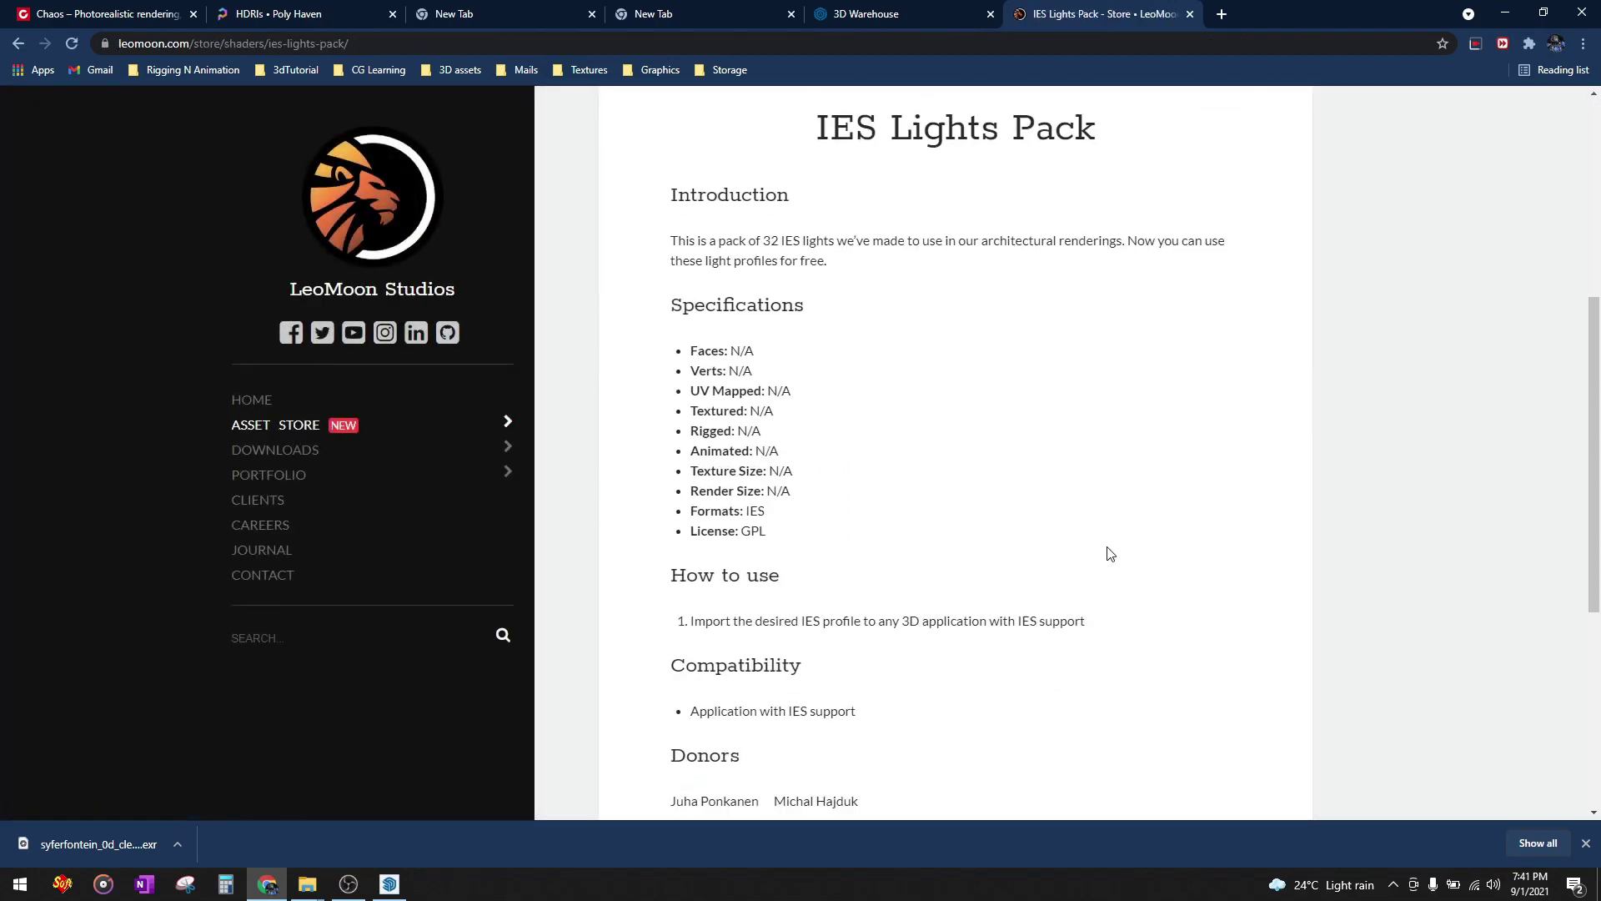
pyautogui.scroll(-3, 866, 595)
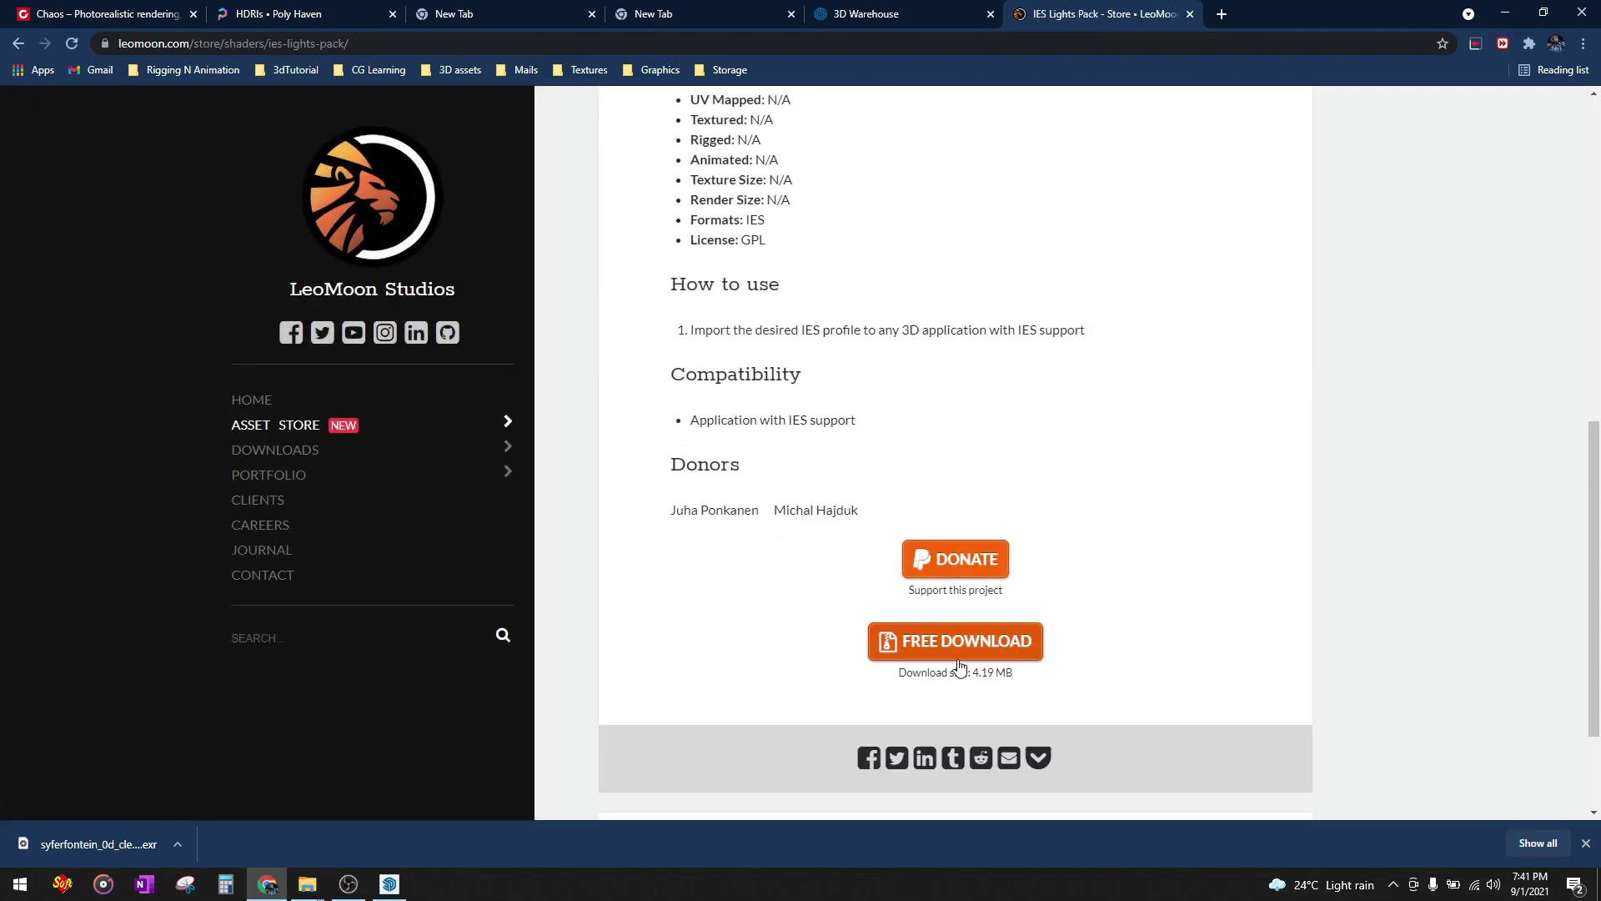
pyautogui.click(1505, 14)
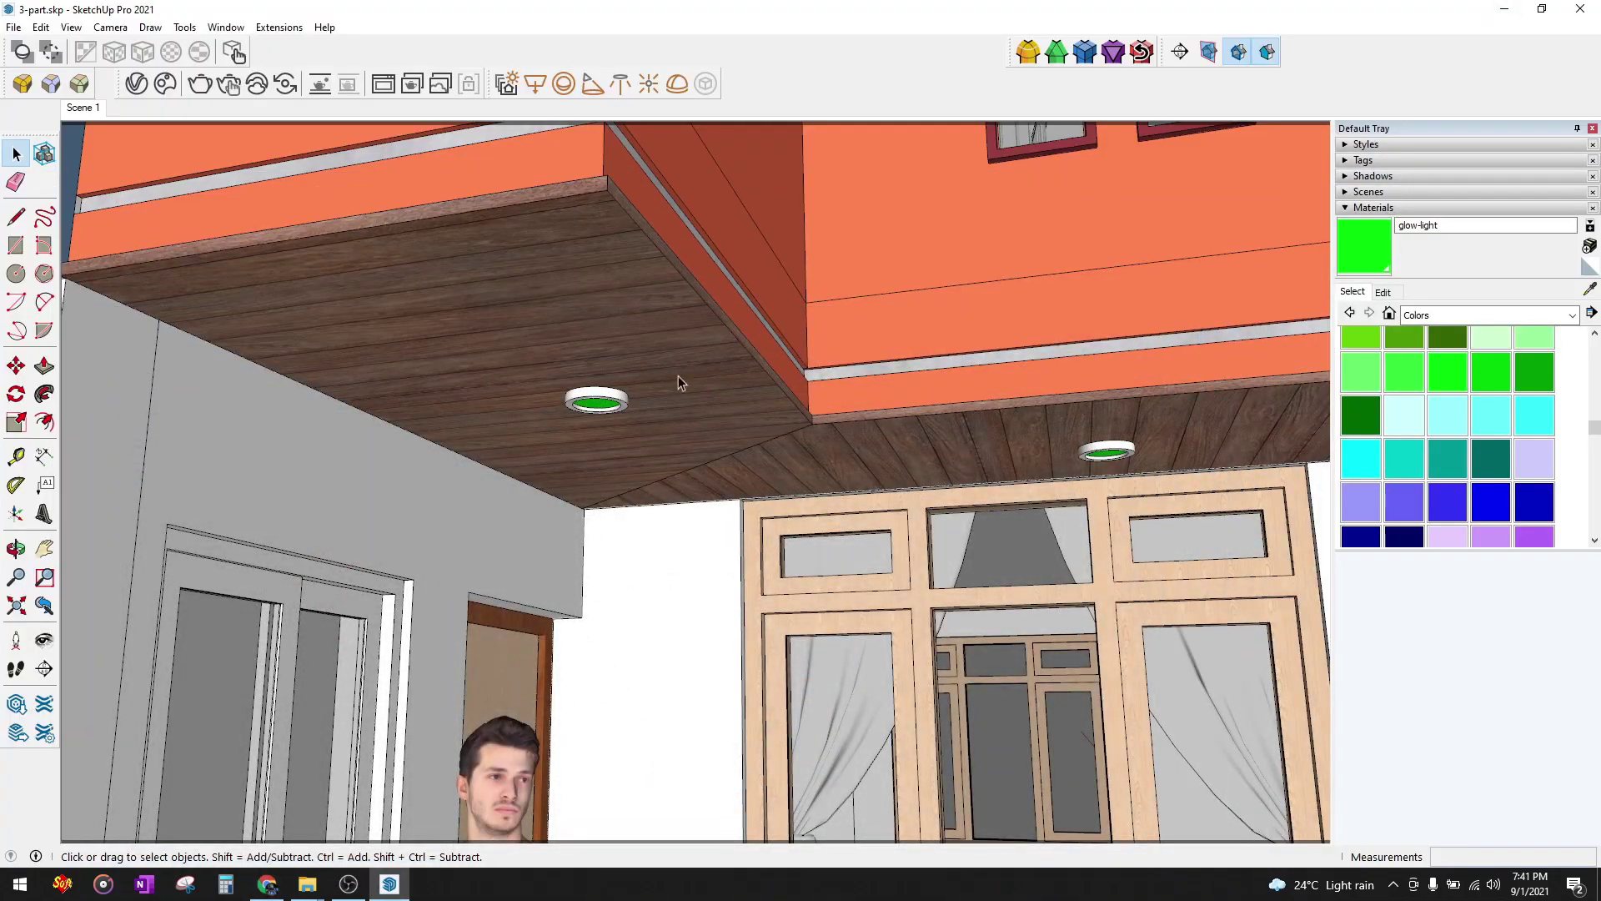
# - Sample the glow-light material and open it in the V-Ray Asset Editor
pyautogui.scroll(-5, 678, 375)
pyautogui.moveTo(688, 369); pyautogui.dragTo(718, 402, button='middle')
pyautogui.scroll(3, 661, 398)
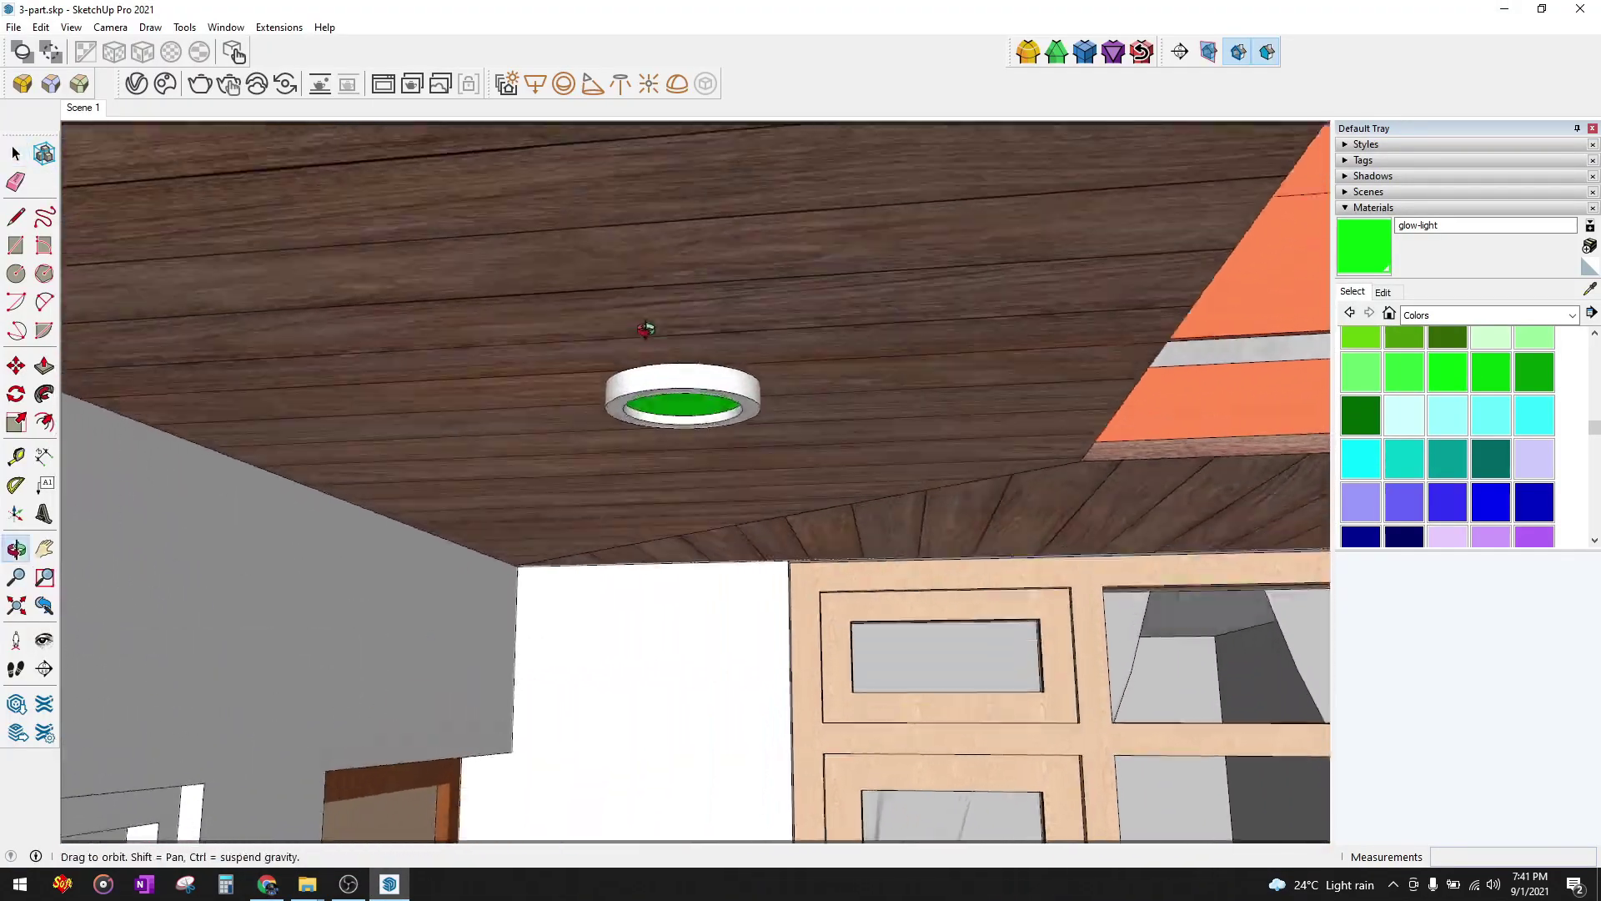
pyautogui.scroll(2, 667, 330)
pyautogui.press('b')
pyautogui.press('alt')
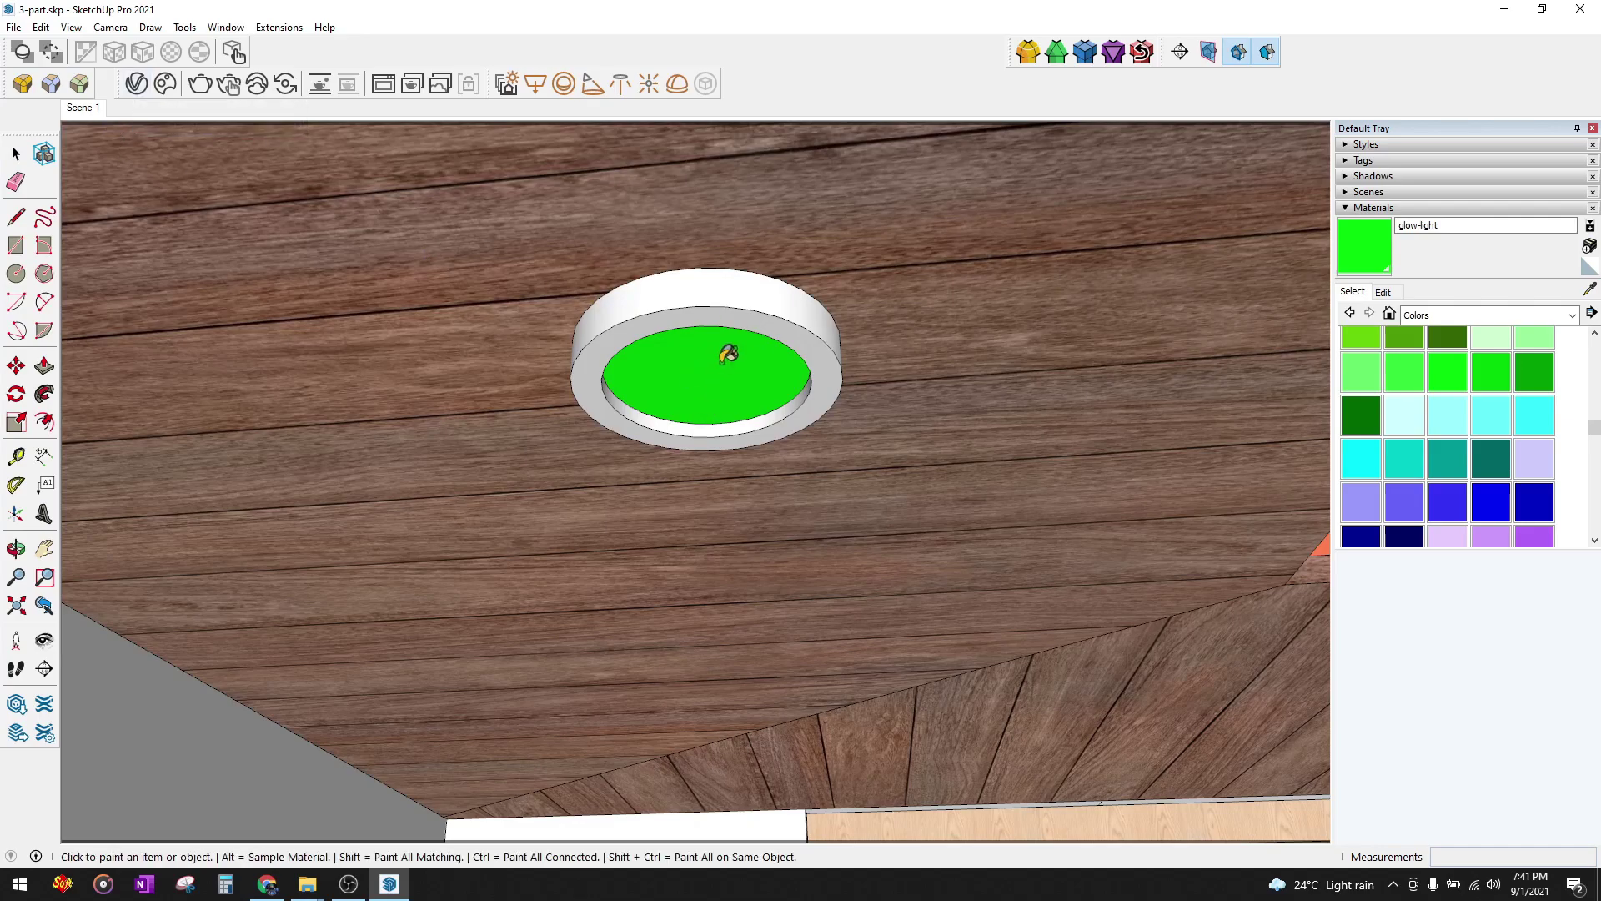
pyautogui.click(133, 87)
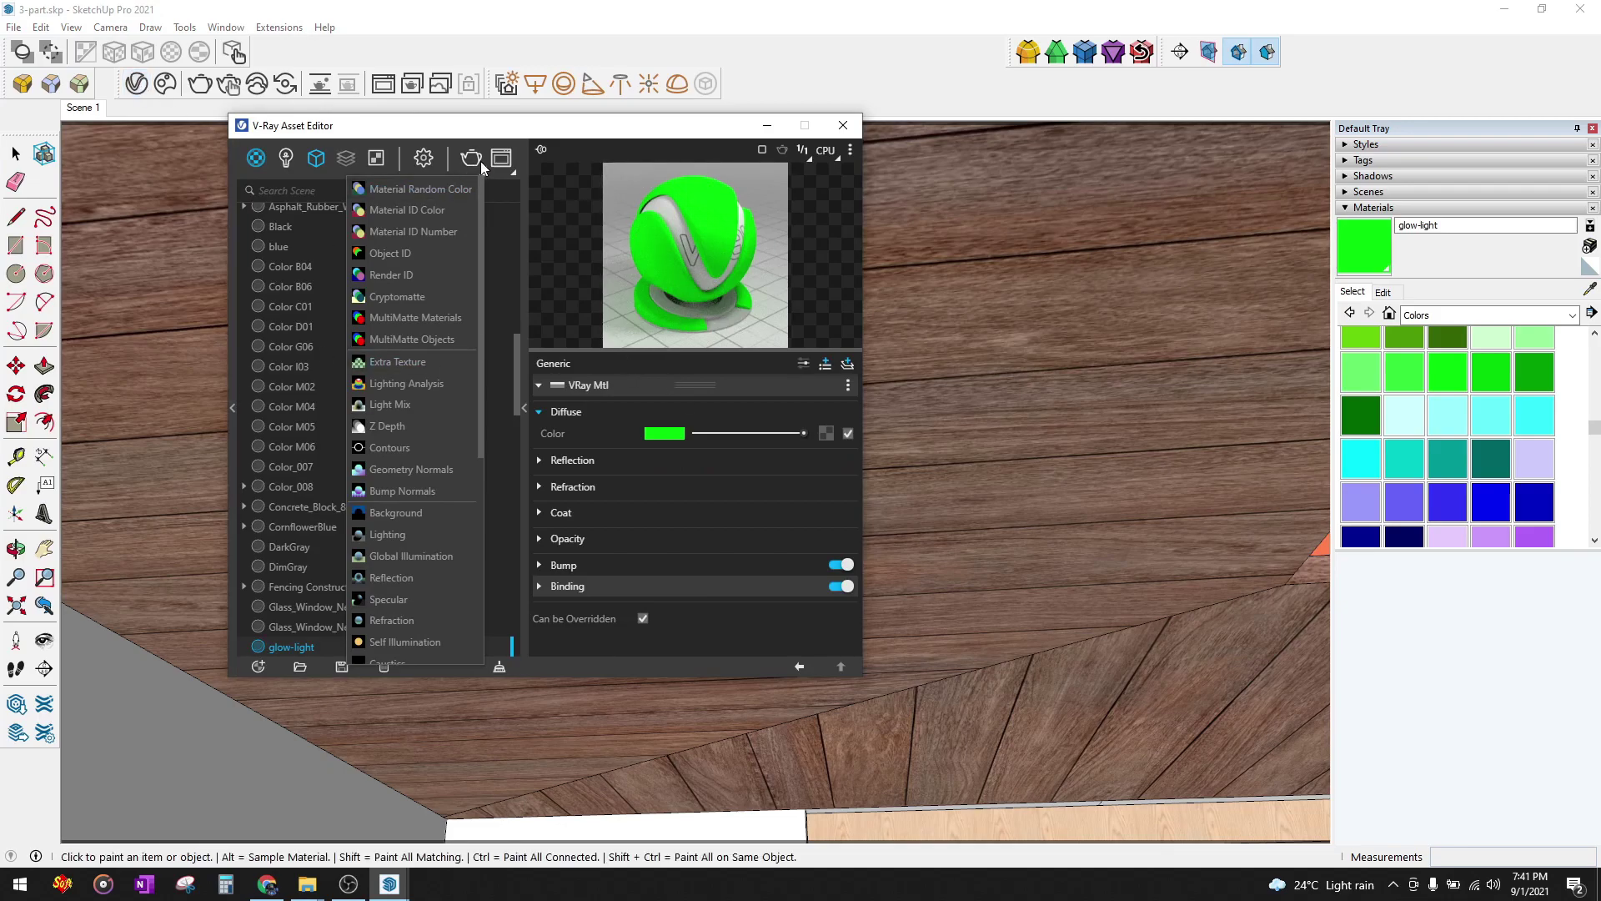
pyautogui.scroll(-1, 305, 576)
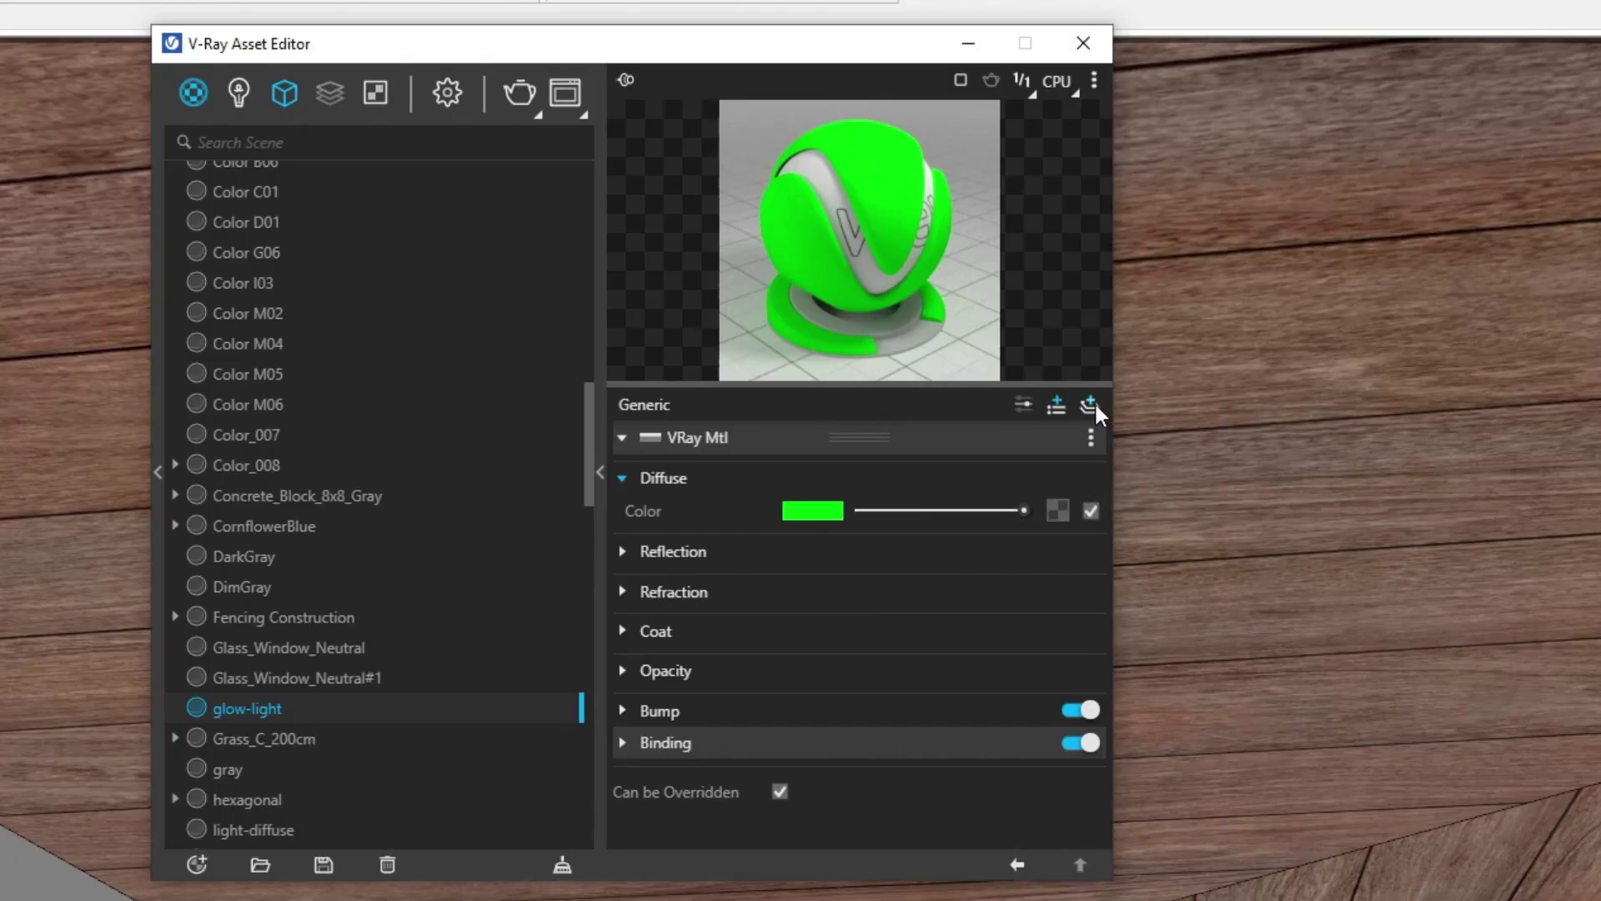
pyautogui.click(623, 438)
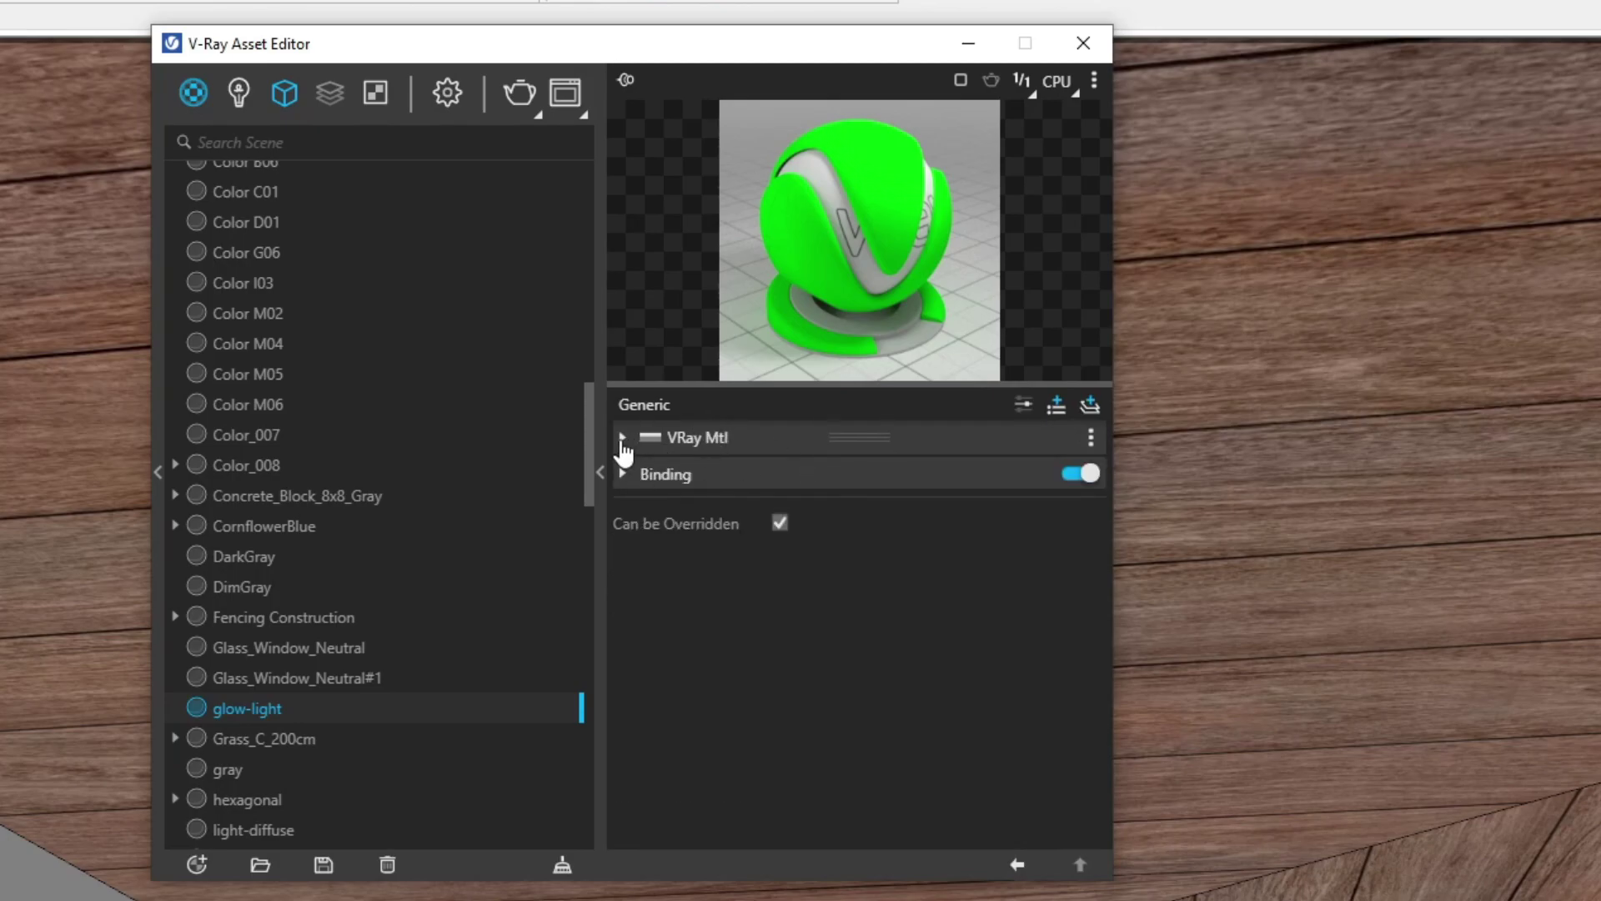
pyautogui.click(623, 439)
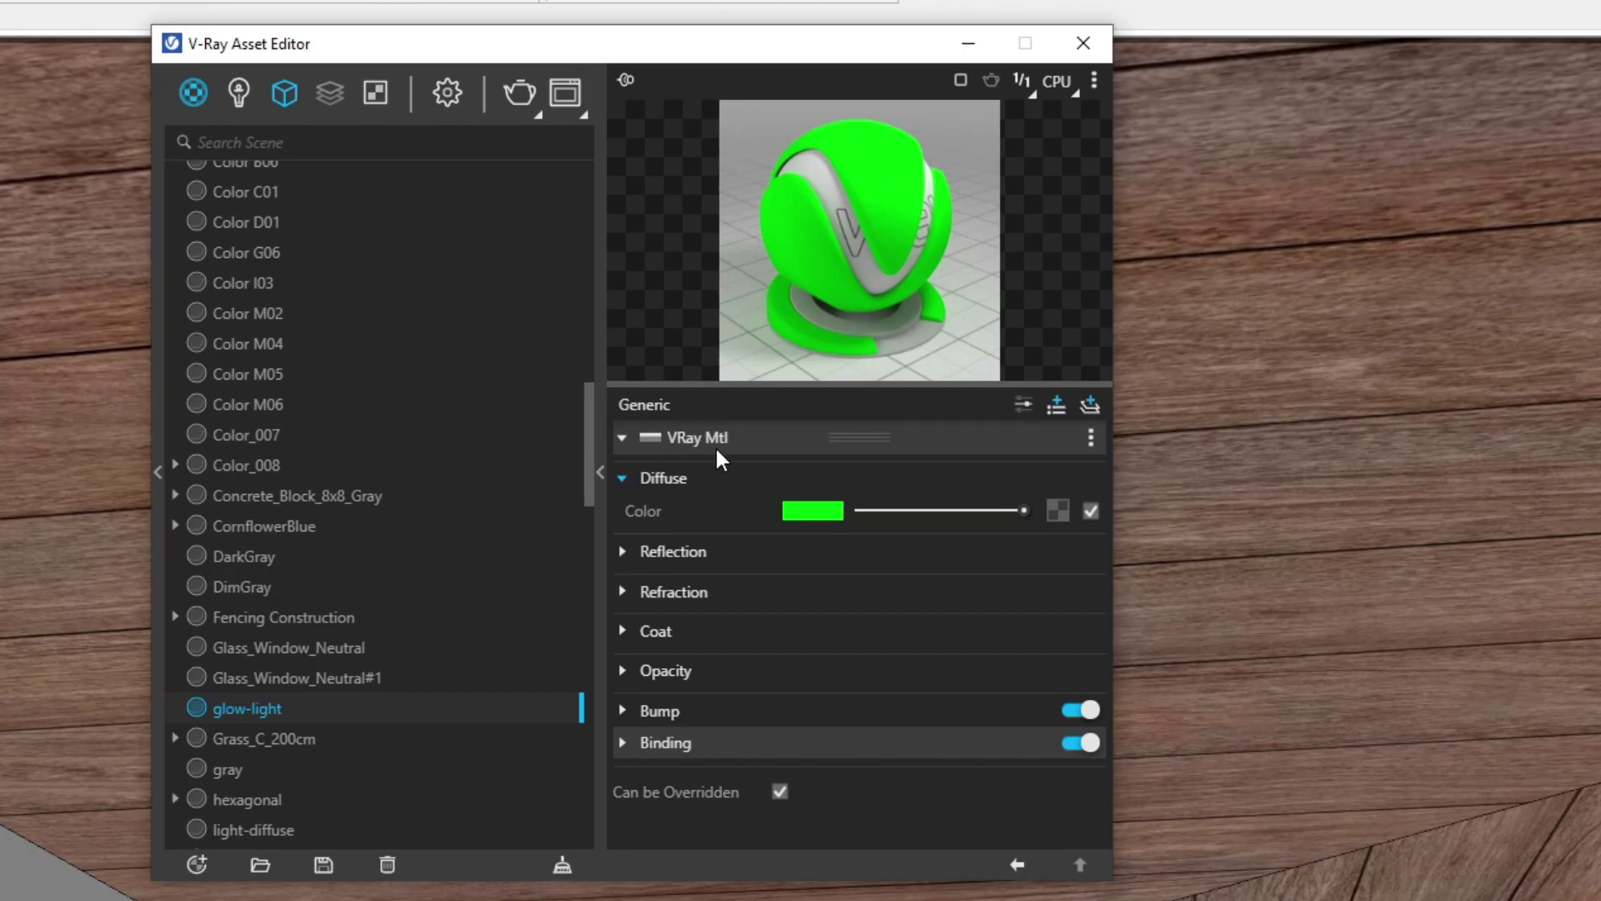
# - Add an Emissive layer to glow-light and set its intensity to 2
pyautogui.click(1084, 409)
pyautogui.click(1043, 461)
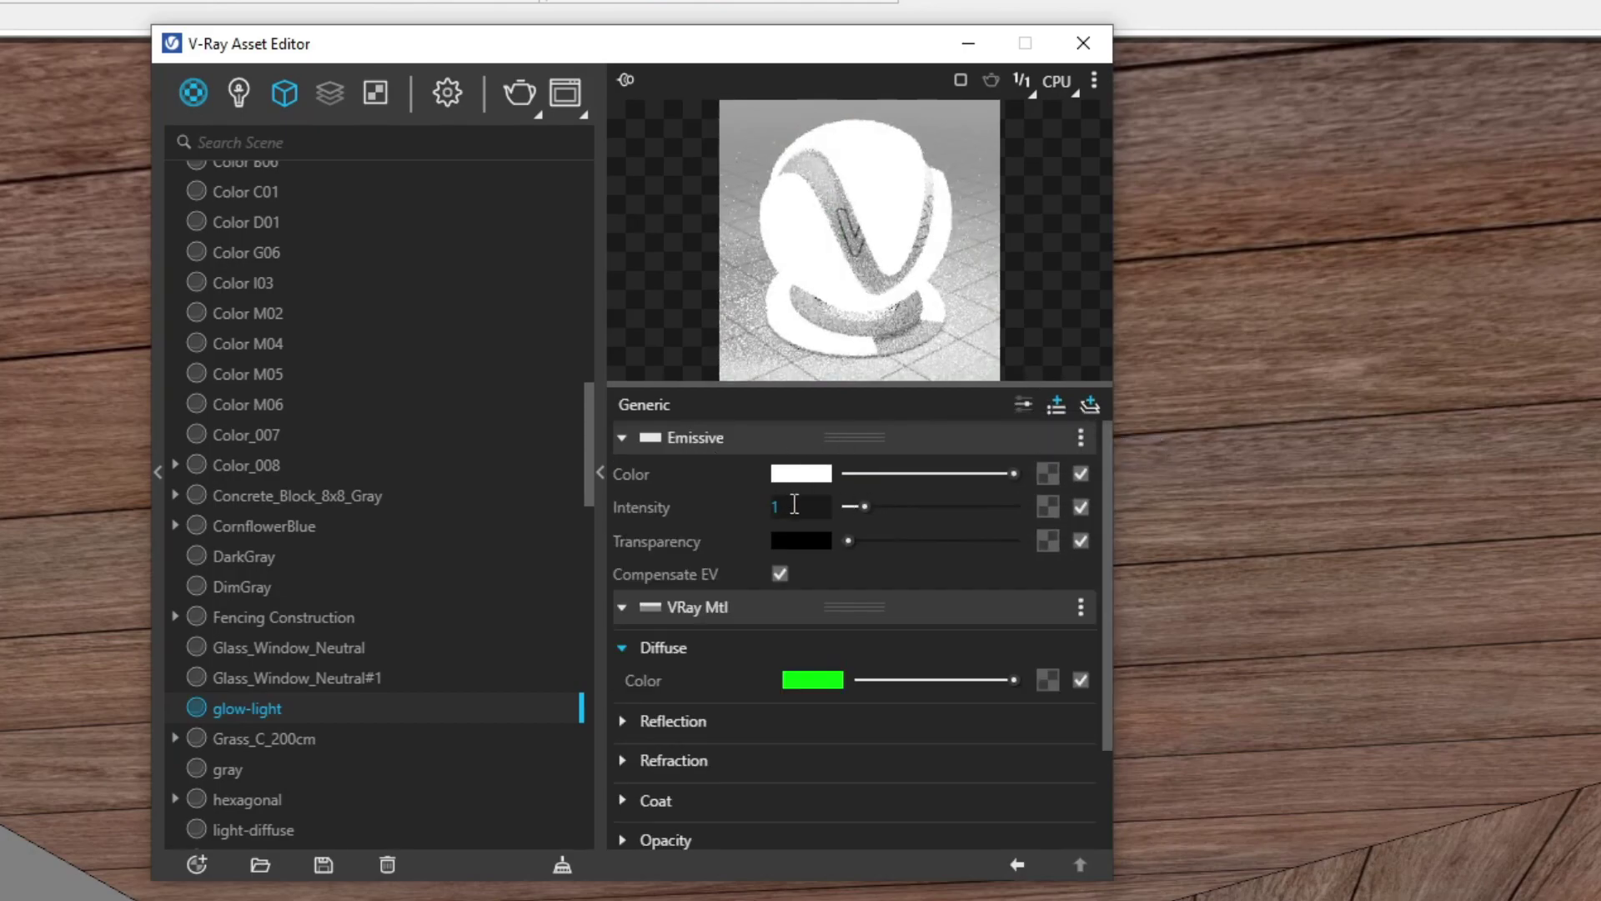
pyautogui.click(793, 505)
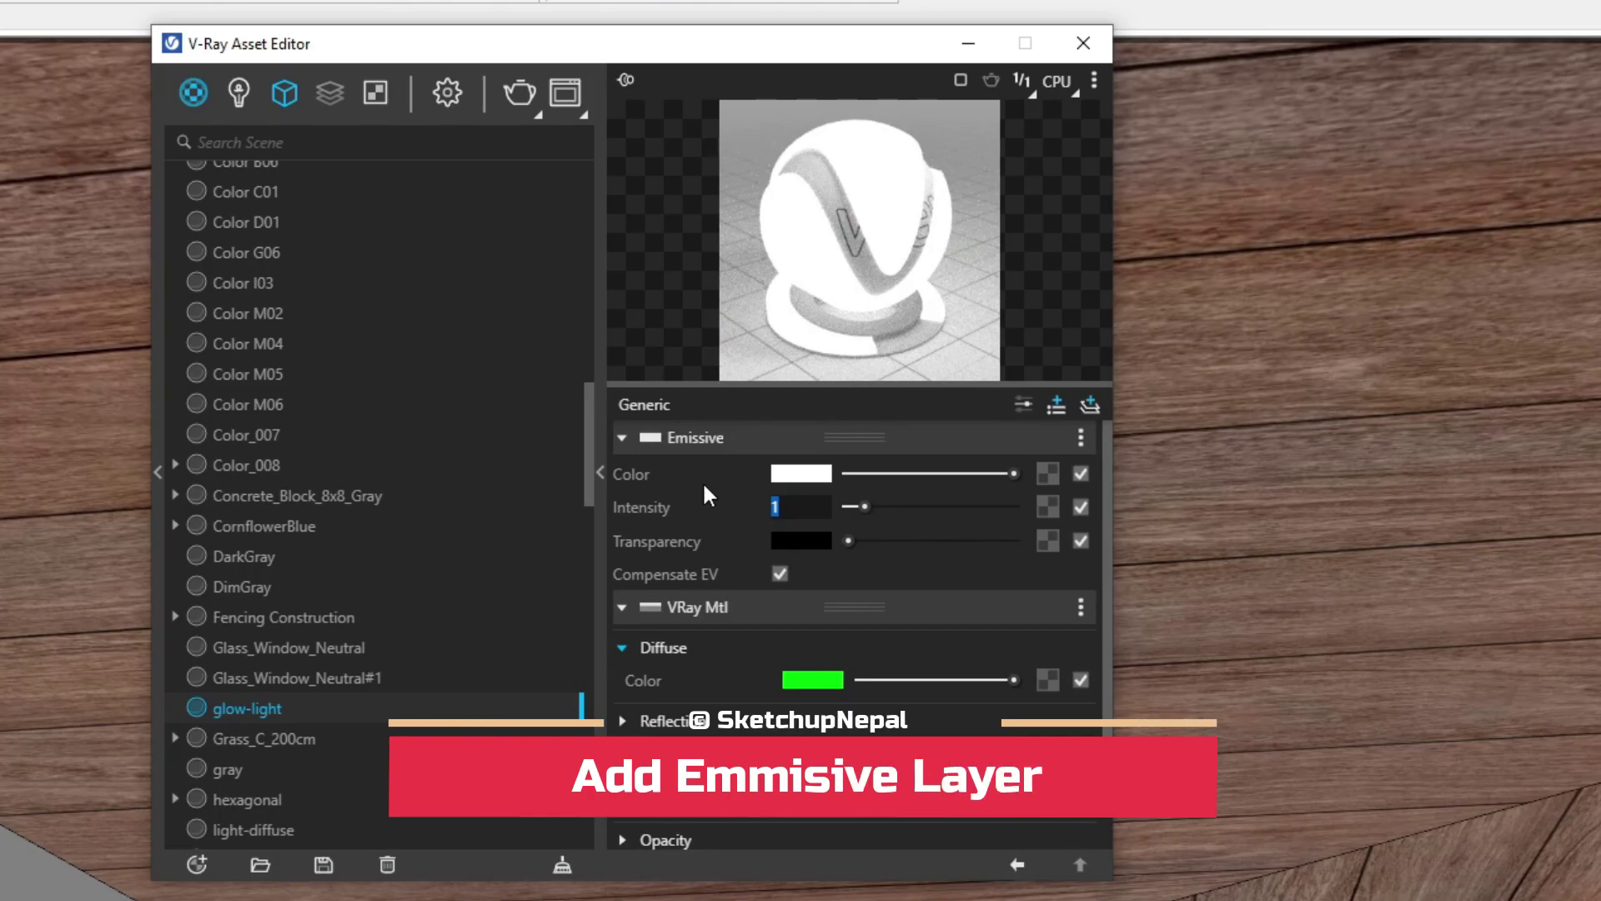
pyautogui.write('5')
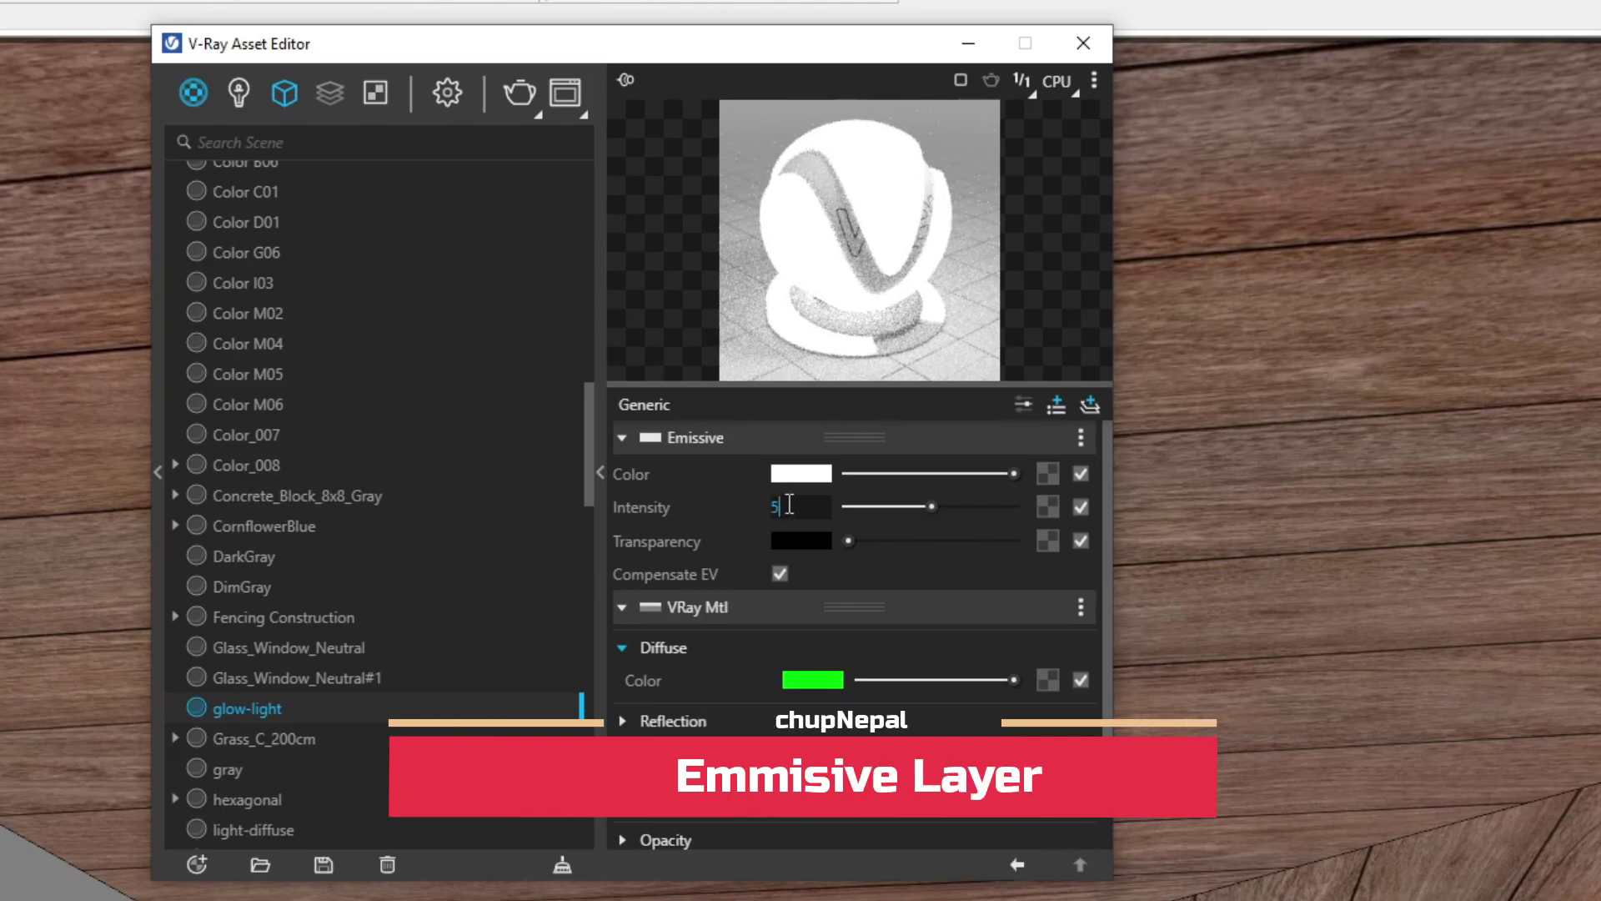
pyautogui.press('BackSpace')
pyautogui.write('2')
pyautogui.press('Return')
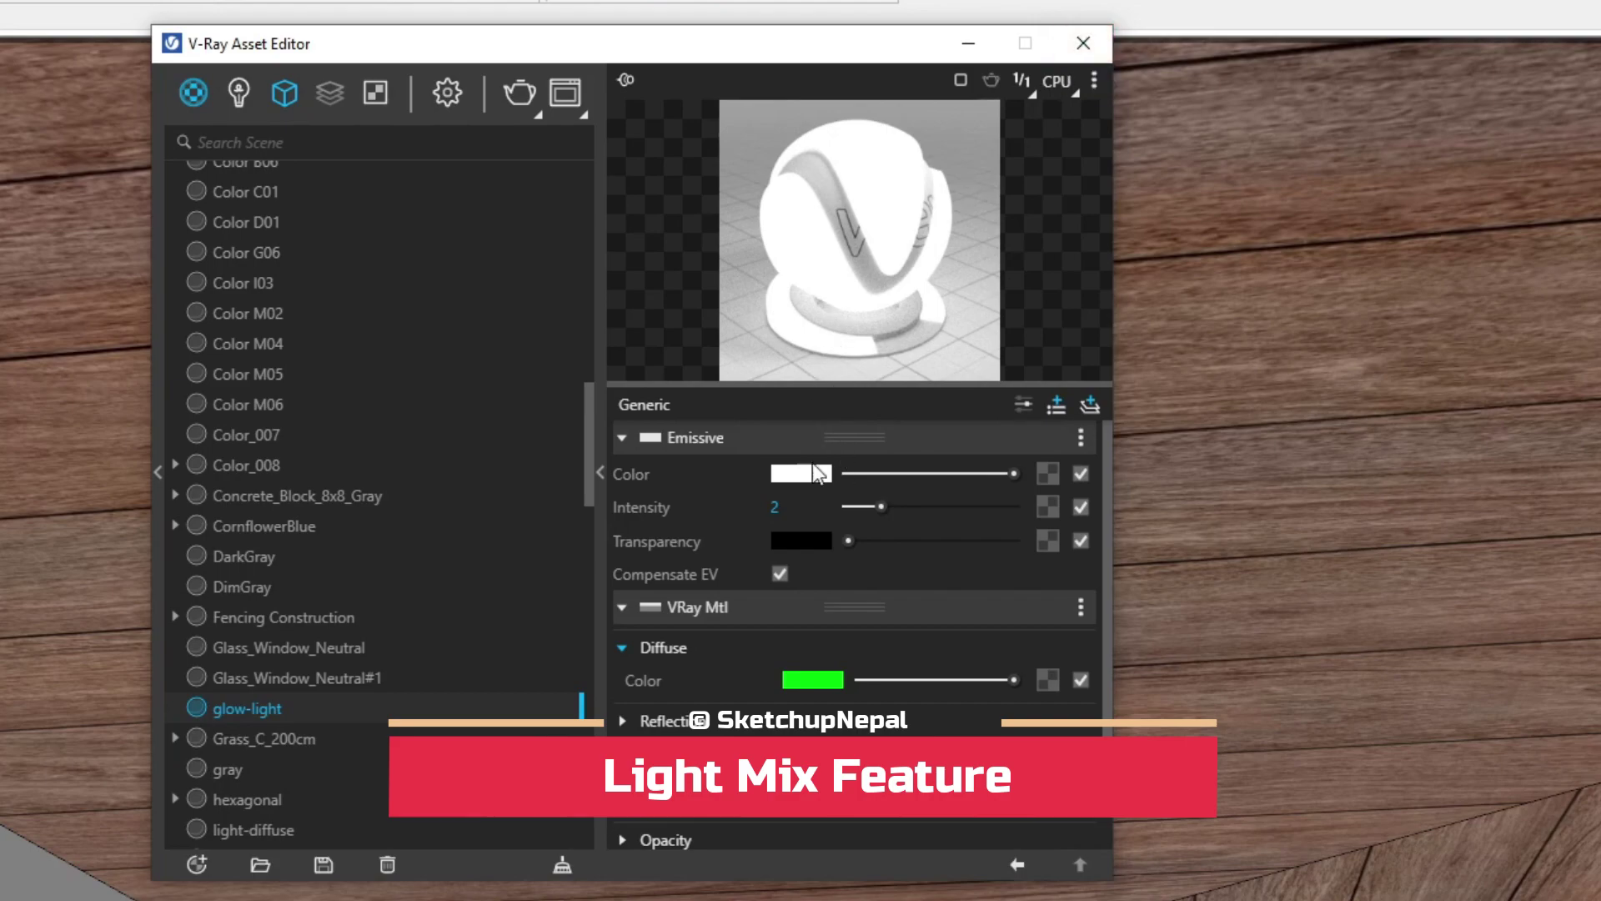
# - Close the V-Ray material editor and orbit the view around the house's soffits
pyautogui.click(1107, 41)
pyautogui.scroll(-5, 713, 292)
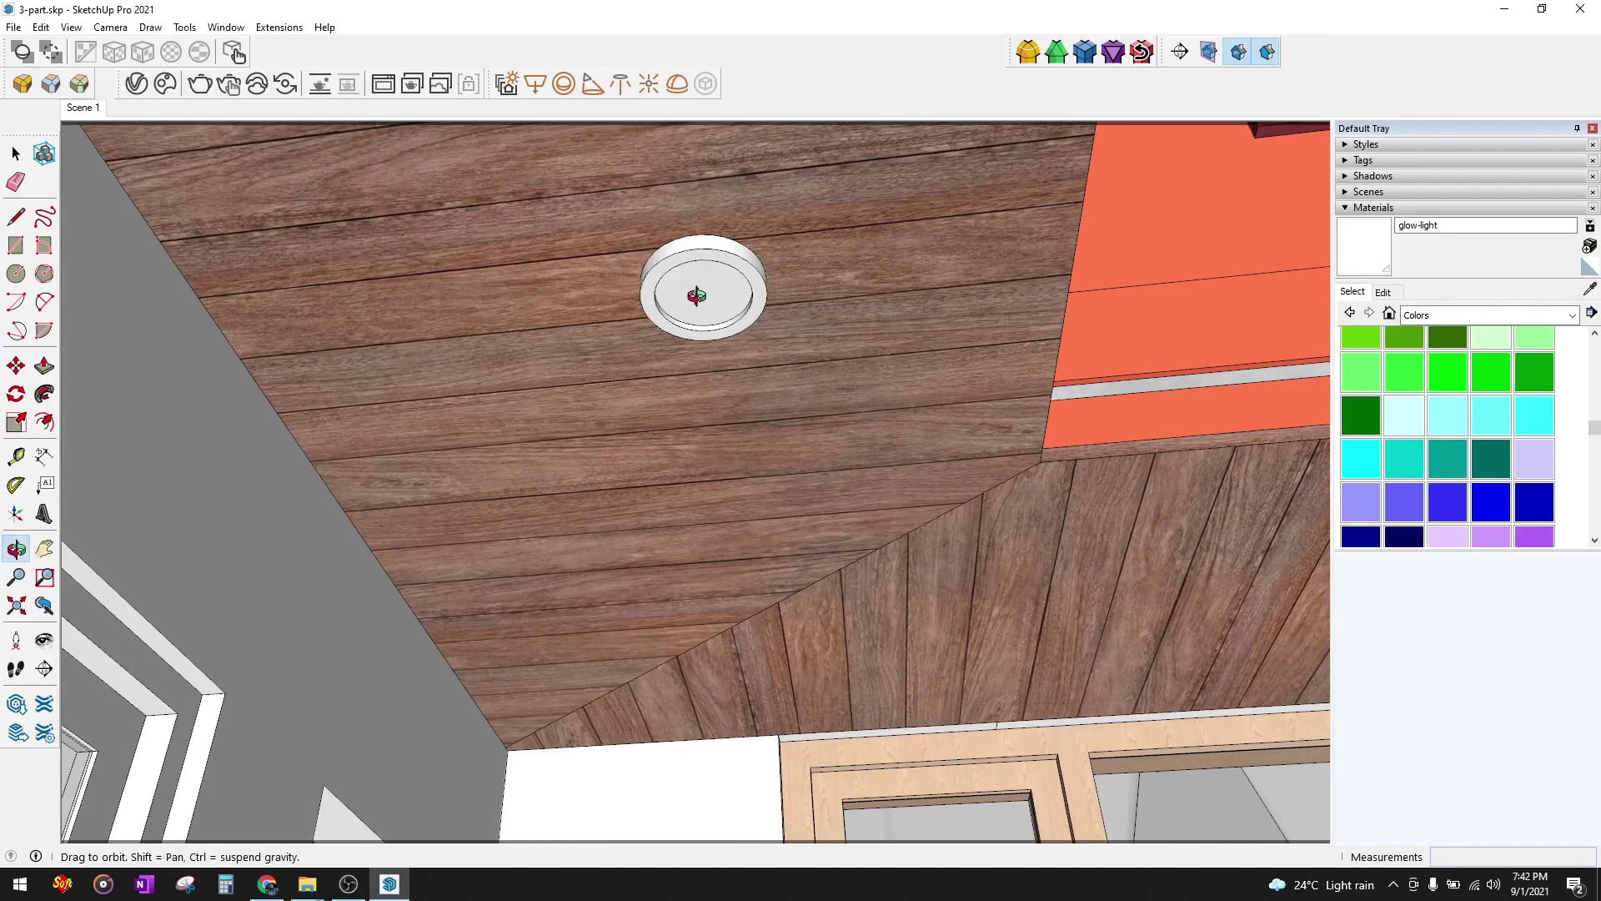
pyautogui.scroll(-2, 815, 333)
pyautogui.scroll(-5, 859, 325)
pyautogui.scroll(-2, 901, 322)
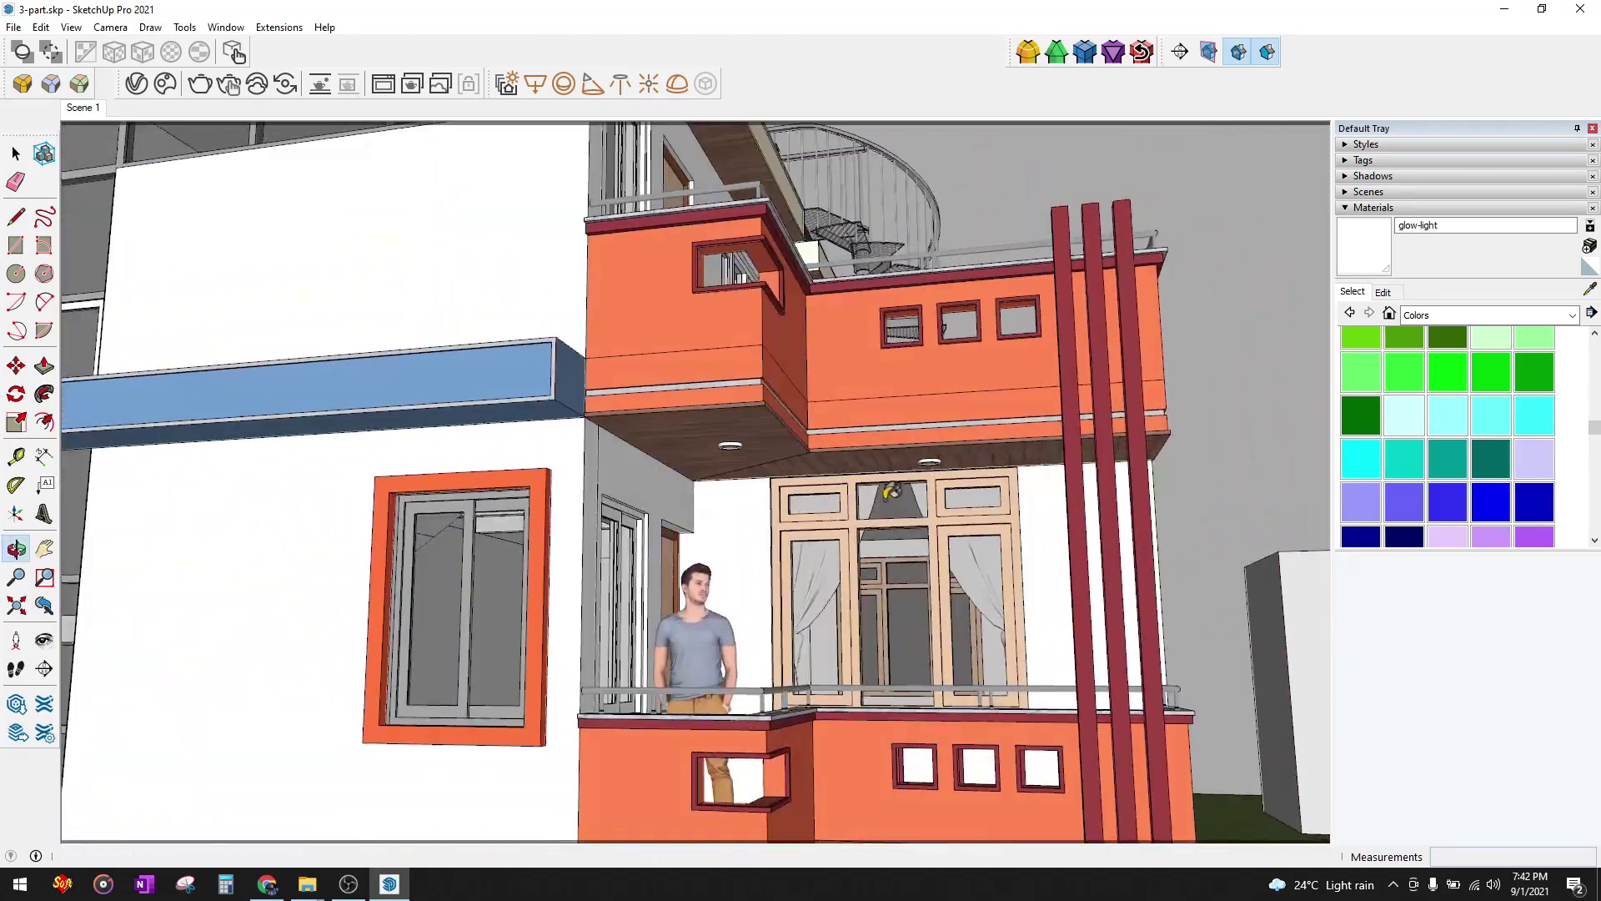
pyautogui.scroll(5, 755, 440)
pyautogui.scroll(-4, 815, 364)
pyautogui.moveTo(815, 363); pyautogui.dragTo(800, 316, button='middle')
pyautogui.scroll(-5, 792, 334)
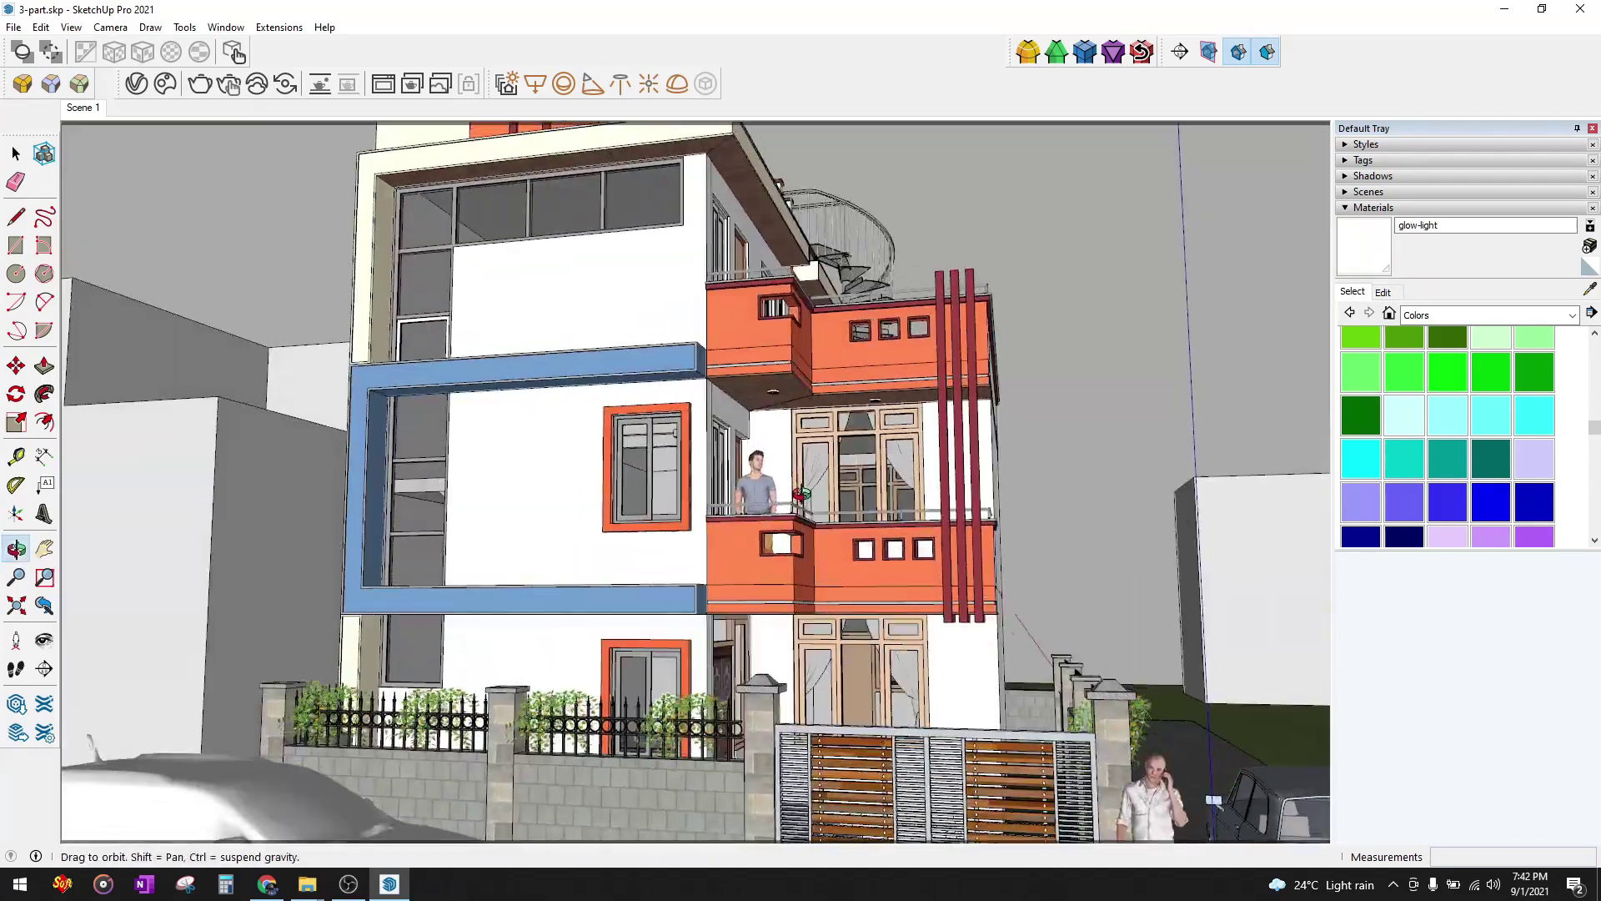
pyautogui.scroll(5, 792, 333)
pyautogui.scroll(3, 790, 330)
pyautogui.press('space')
pyautogui.scroll(-4, 784, 327)
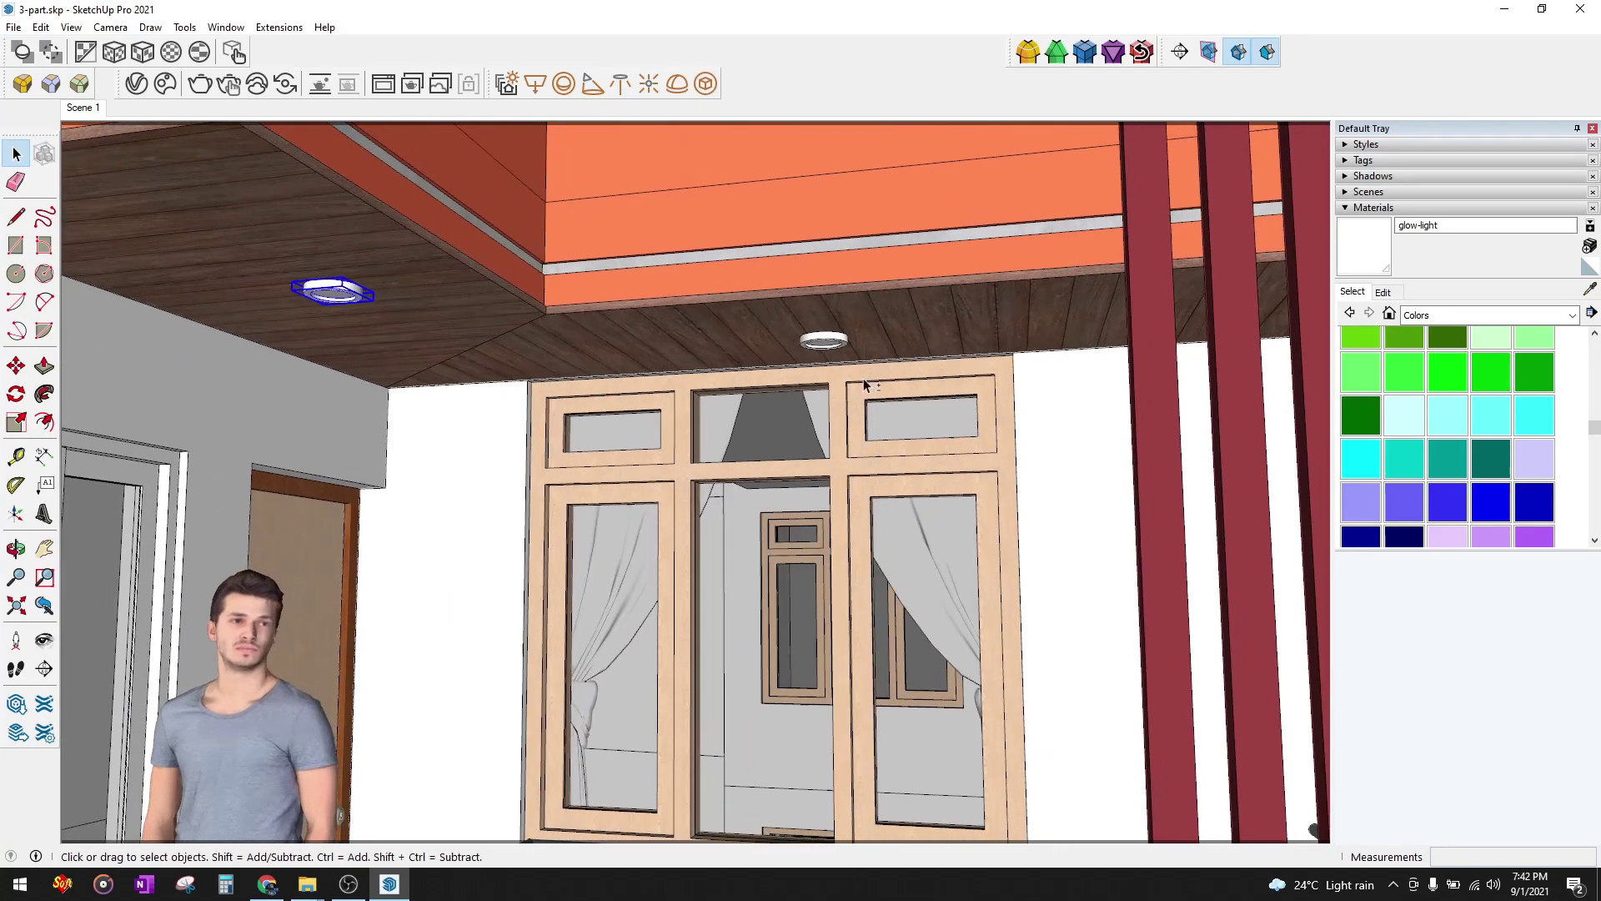
pyautogui.scroll(3, 800, 325)
# - Select the round recessed ceiling light above the window
pyautogui.keyDown('shift'); pyautogui.click(804, 325); pyautogui.keyUp('shift')
pyautogui.scroll(-3, 804, 326)
pyautogui.scroll(1, 688, 383)
pyautogui.scroll(2, 689, 384)
pyautogui.click(697, 348)
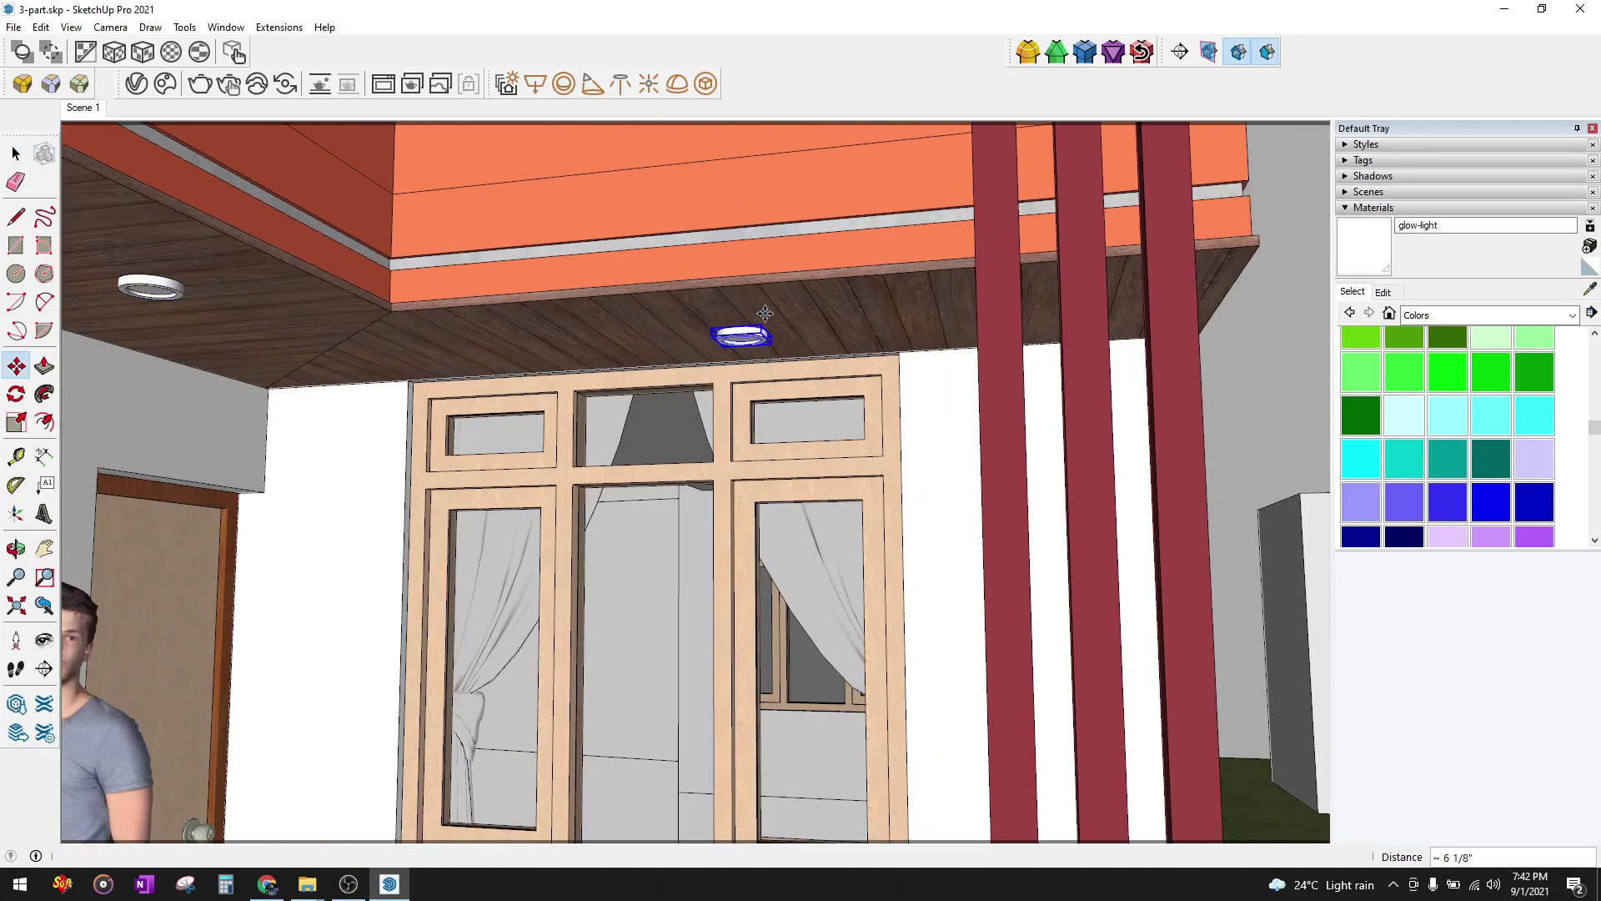
pyautogui.press('space')
pyautogui.scroll(-3, 808, 376)
# - Start a Ctrl-copy Move of the ceiling light, orbiting out to see the whole facade
pyautogui.press('m')
pyautogui.scroll(1, 842, 392)
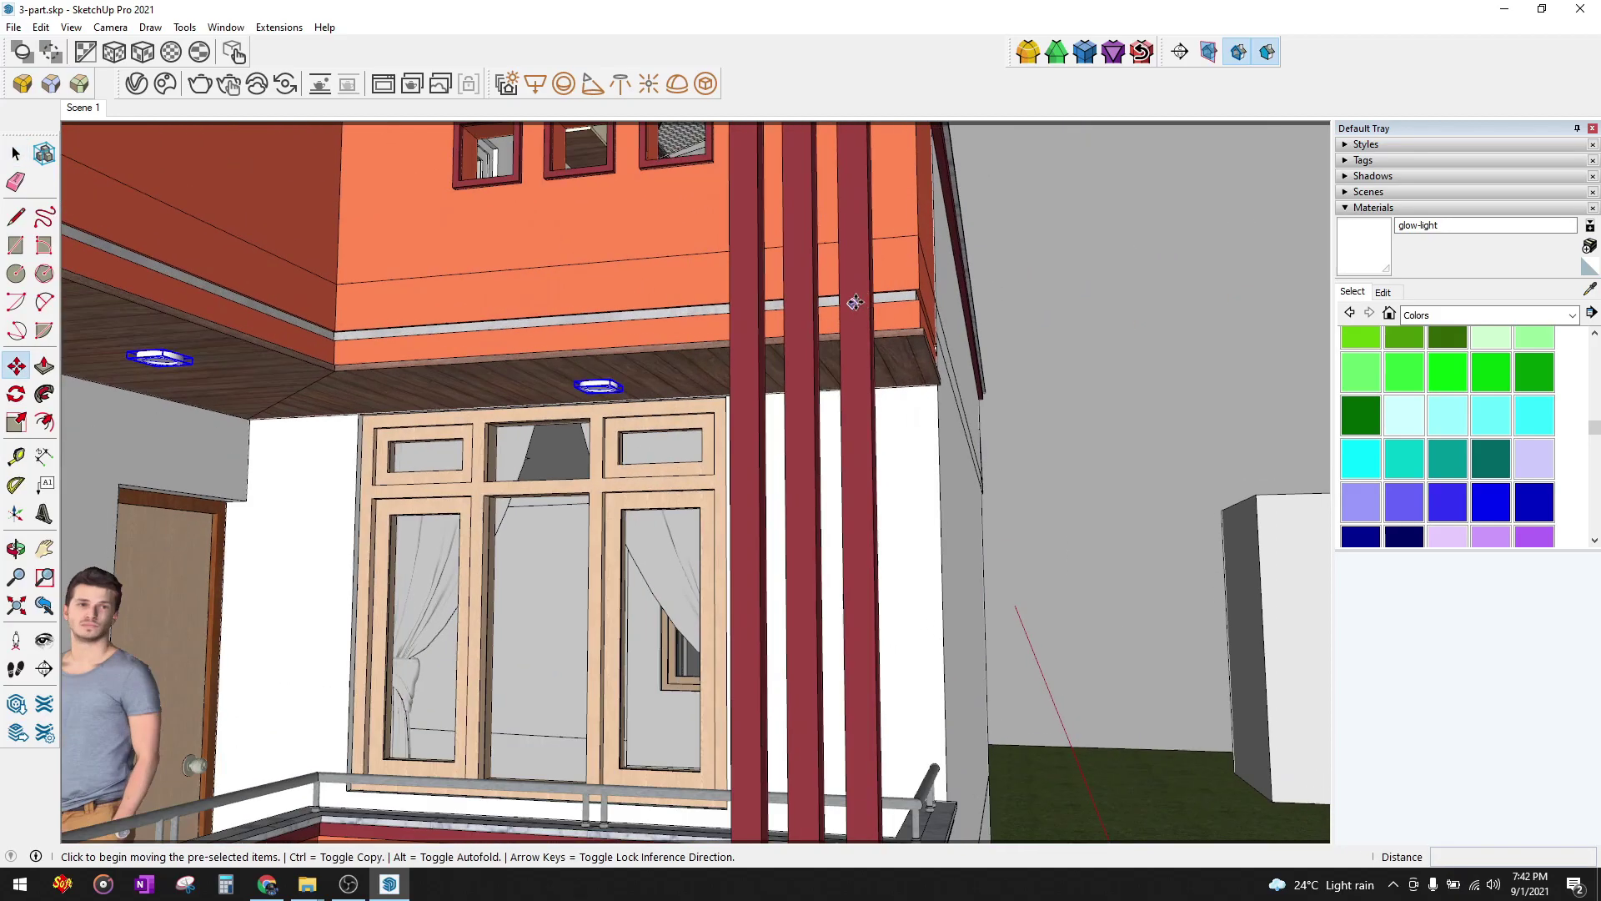
pyautogui.scroll(1, 867, 404)
pyautogui.scroll(1, 909, 375)
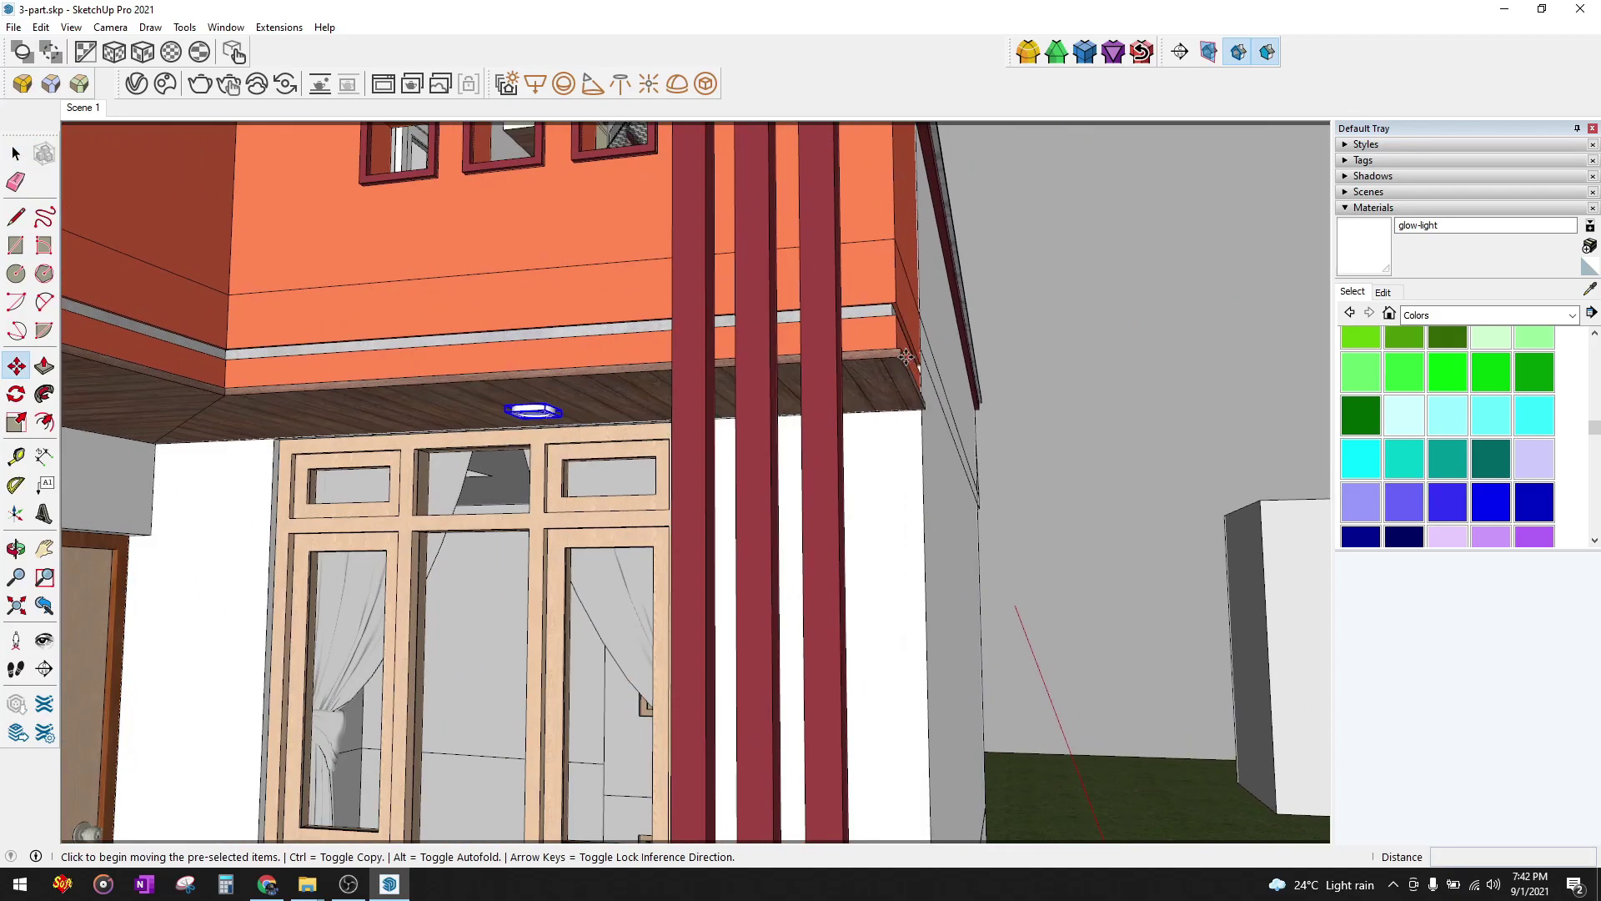
pyautogui.click(905, 357)
pyautogui.press('ctrl')
pyautogui.scroll(-2, 908, 392)
pyautogui.scroll(-1, 917, 500)
pyautogui.scroll(2, 929, 572)
pyautogui.scroll(1, 924, 546)
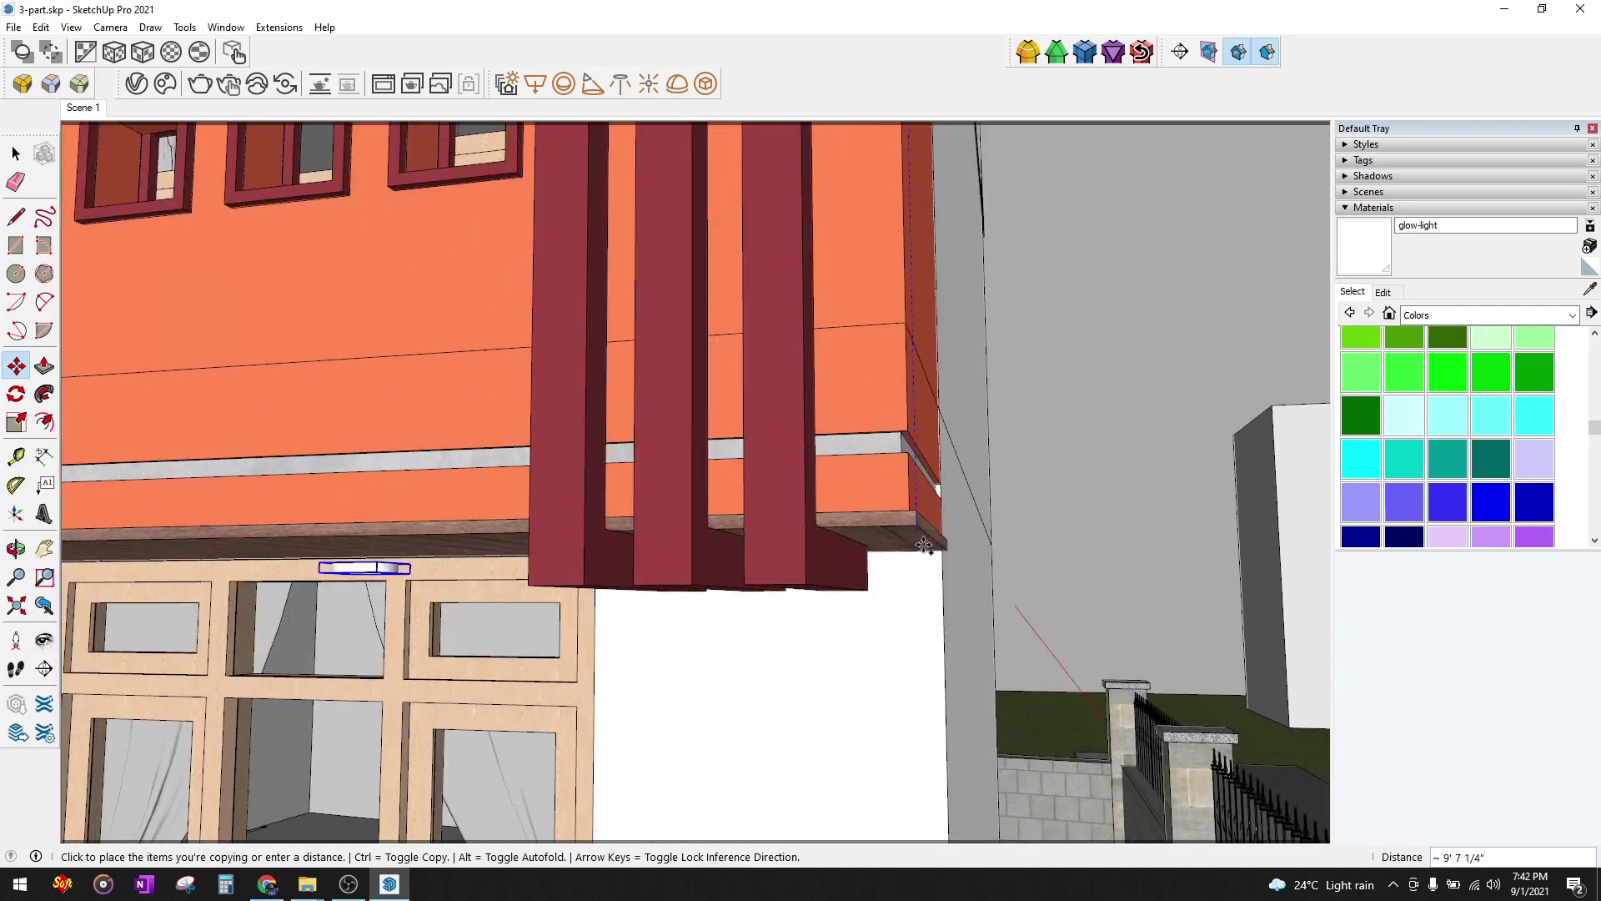
pyautogui.scroll(-3, 917, 500)
pyautogui.moveTo(1012, 450)
pyautogui.mouseDown(button='middle')
pyautogui.moveTo(661, 405)
pyautogui.moveTo(699, 470)
pyautogui.mouseUp(button='middle')
pyautogui.scroll(-1, 661, 405)
pyautogui.scroll(-3, 667, 417)
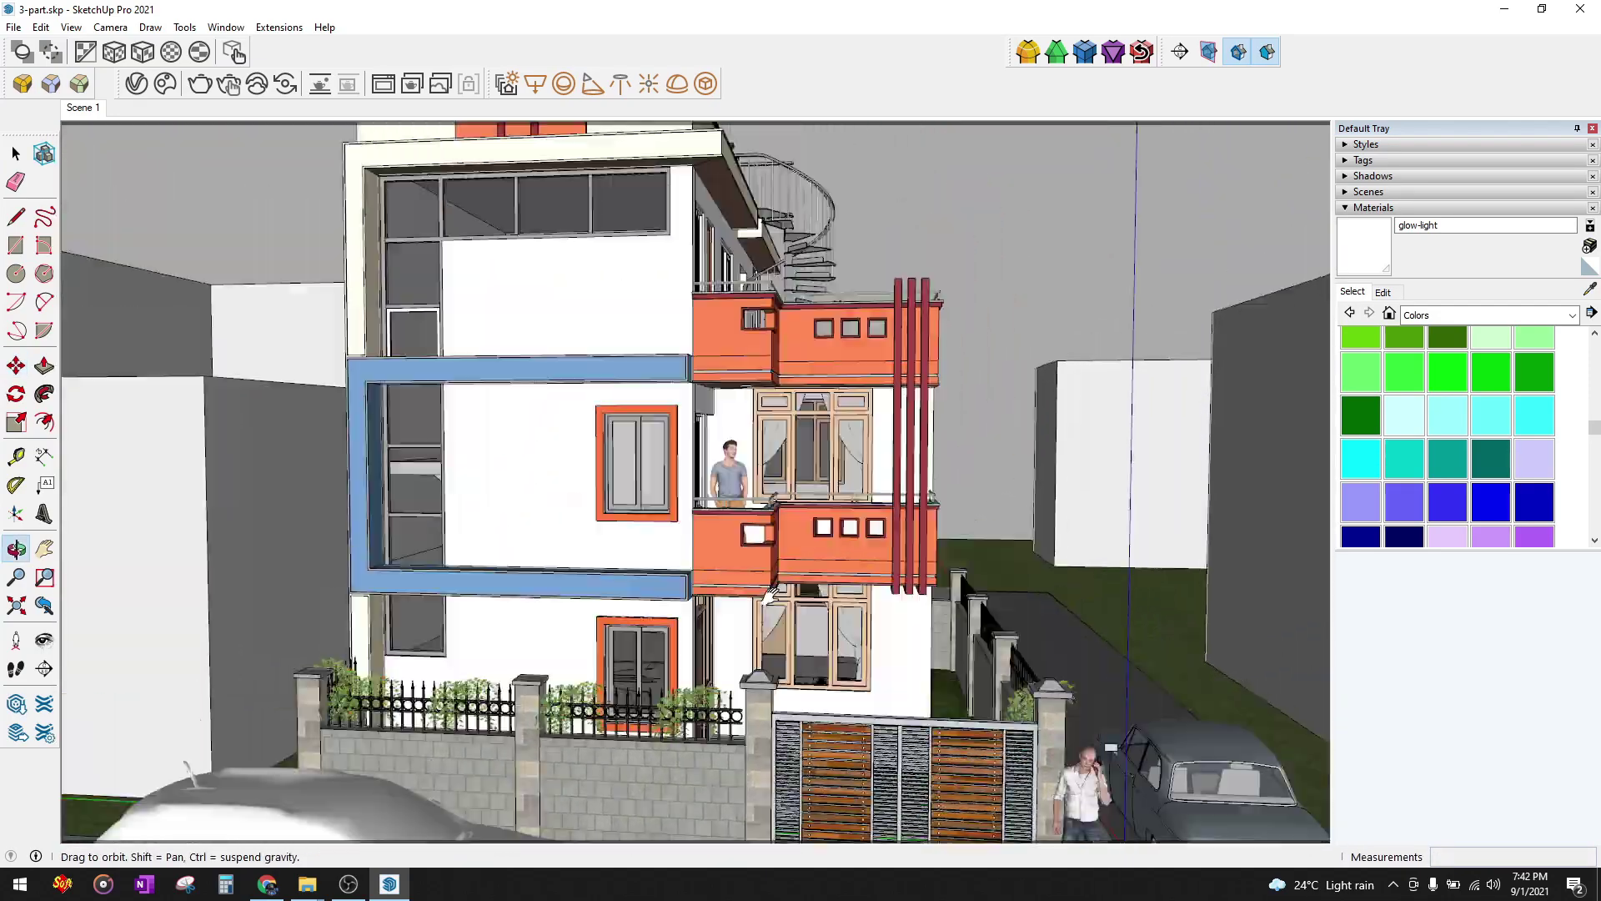
pyautogui.press('space')
pyautogui.scroll(2, 708, 617)
pyautogui.scroll(3, 705, 642)
pyautogui.scroll(2, 696, 659)
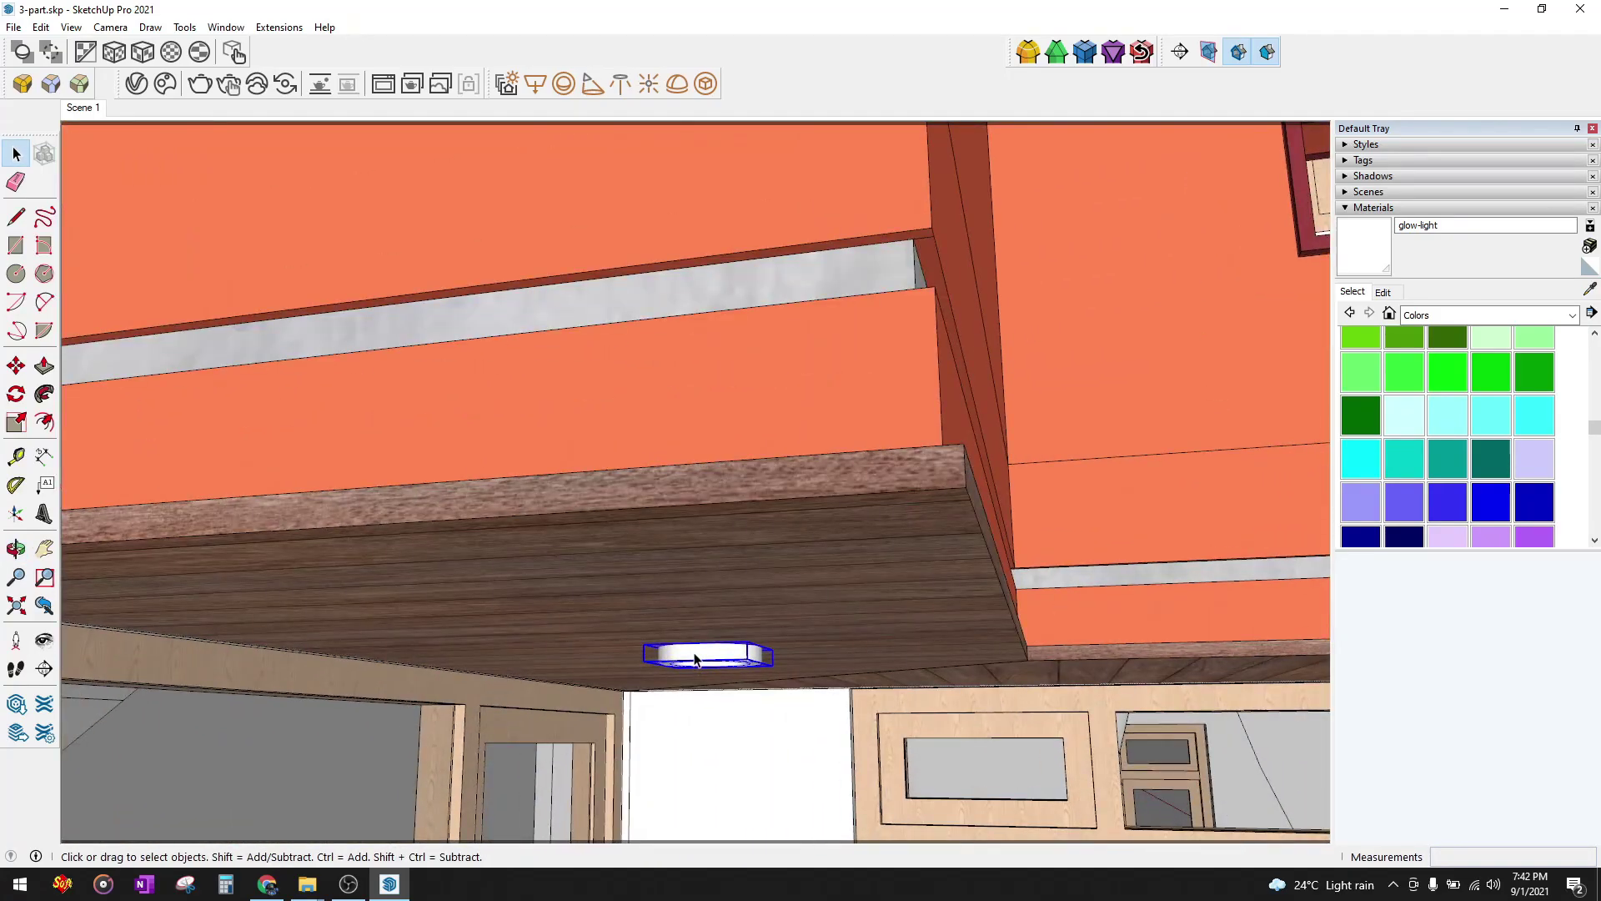
# - Copy the ceiling light onto the balcony ceiling and reposition it
pyautogui.click(750, 642)
pyautogui.scroll(-2, 859, 575)
pyautogui.scroll(-3, 884, 572)
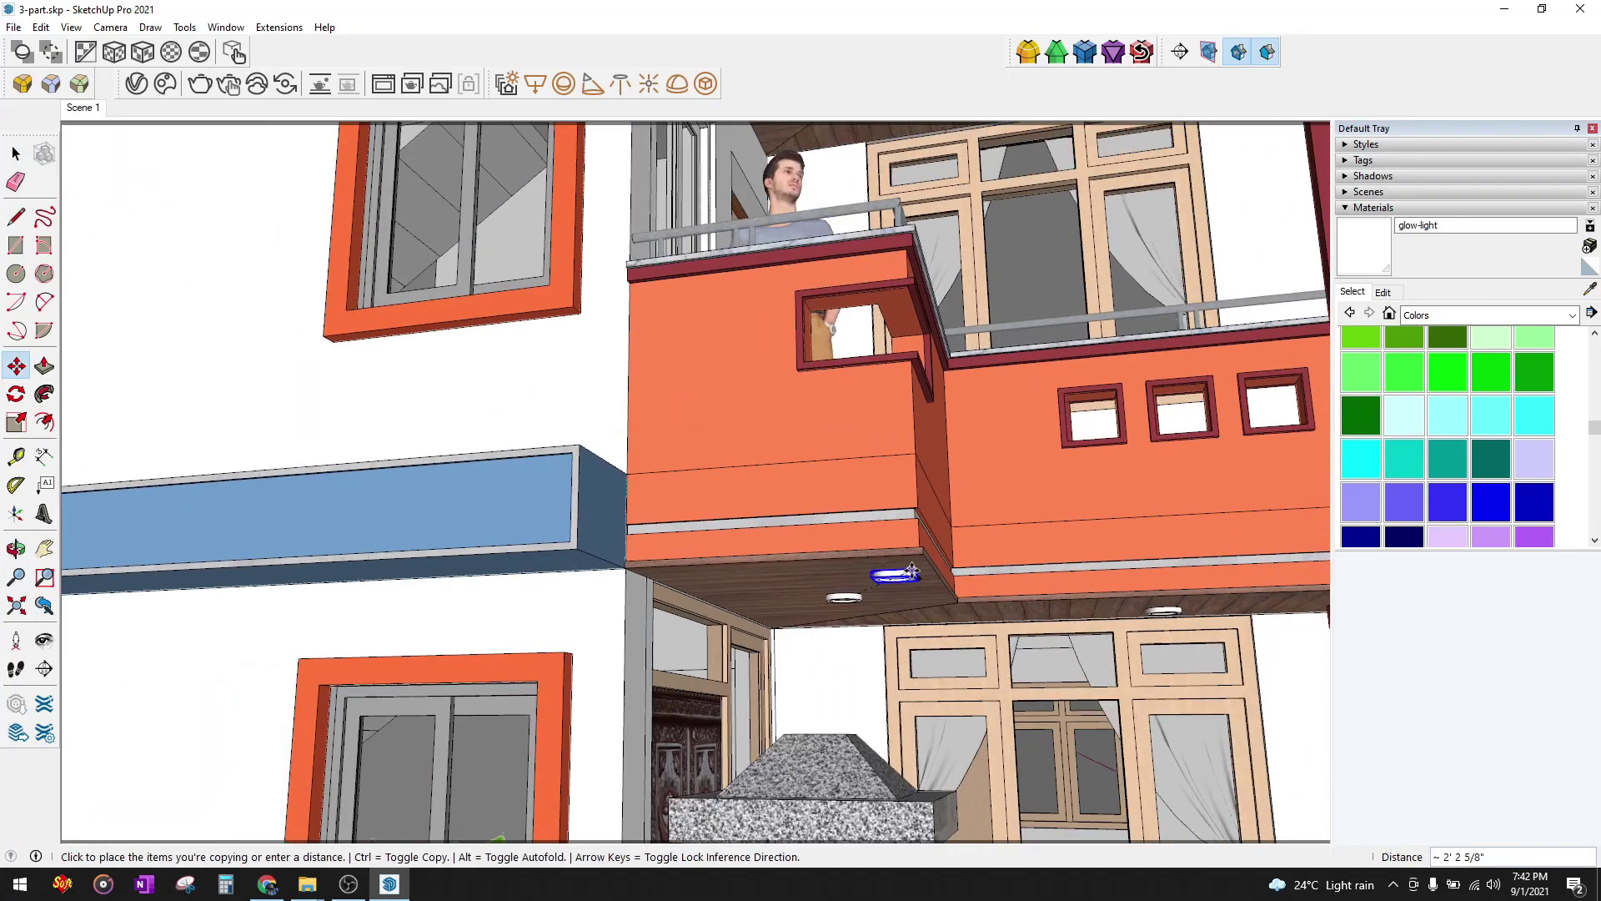
pyautogui.moveTo(883, 572); pyautogui.dragTo(725, 482, button='middle')
pyautogui.scroll(3, 857, 333)
pyautogui.click(858, 334)
pyautogui.scroll(3, 503, 343)
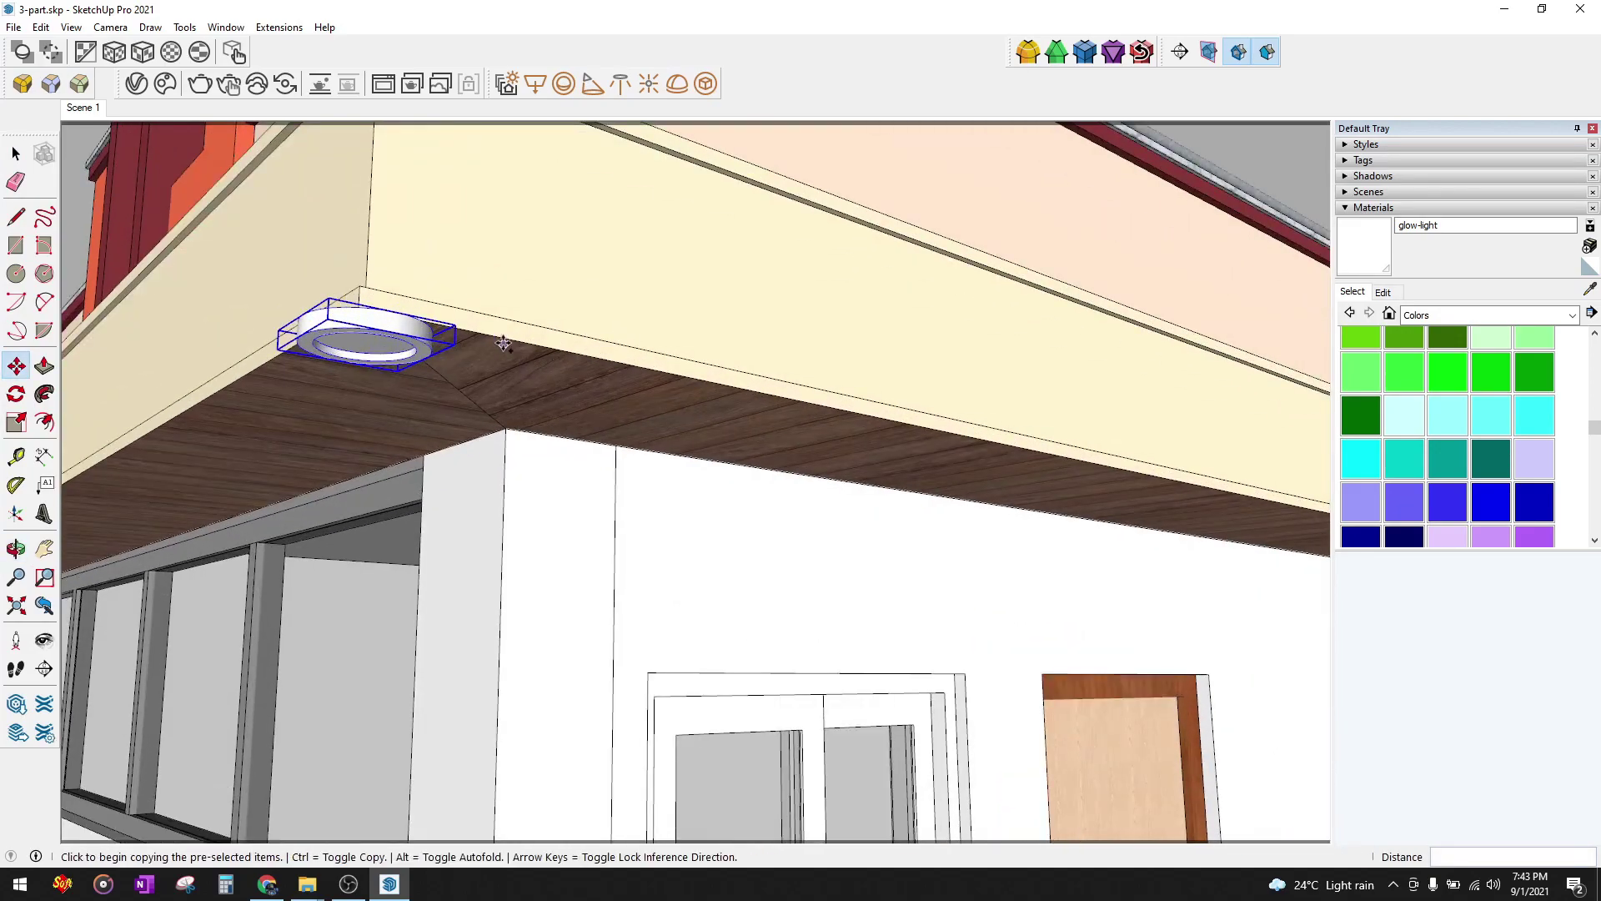
pyautogui.click(490, 334)
pyautogui.click(608, 363)
# - Place the light on the wooden soffit near the spiral stairs and slide it along
pyautogui.moveTo(609, 364); pyautogui.dragTo(750, 200, button='middle')
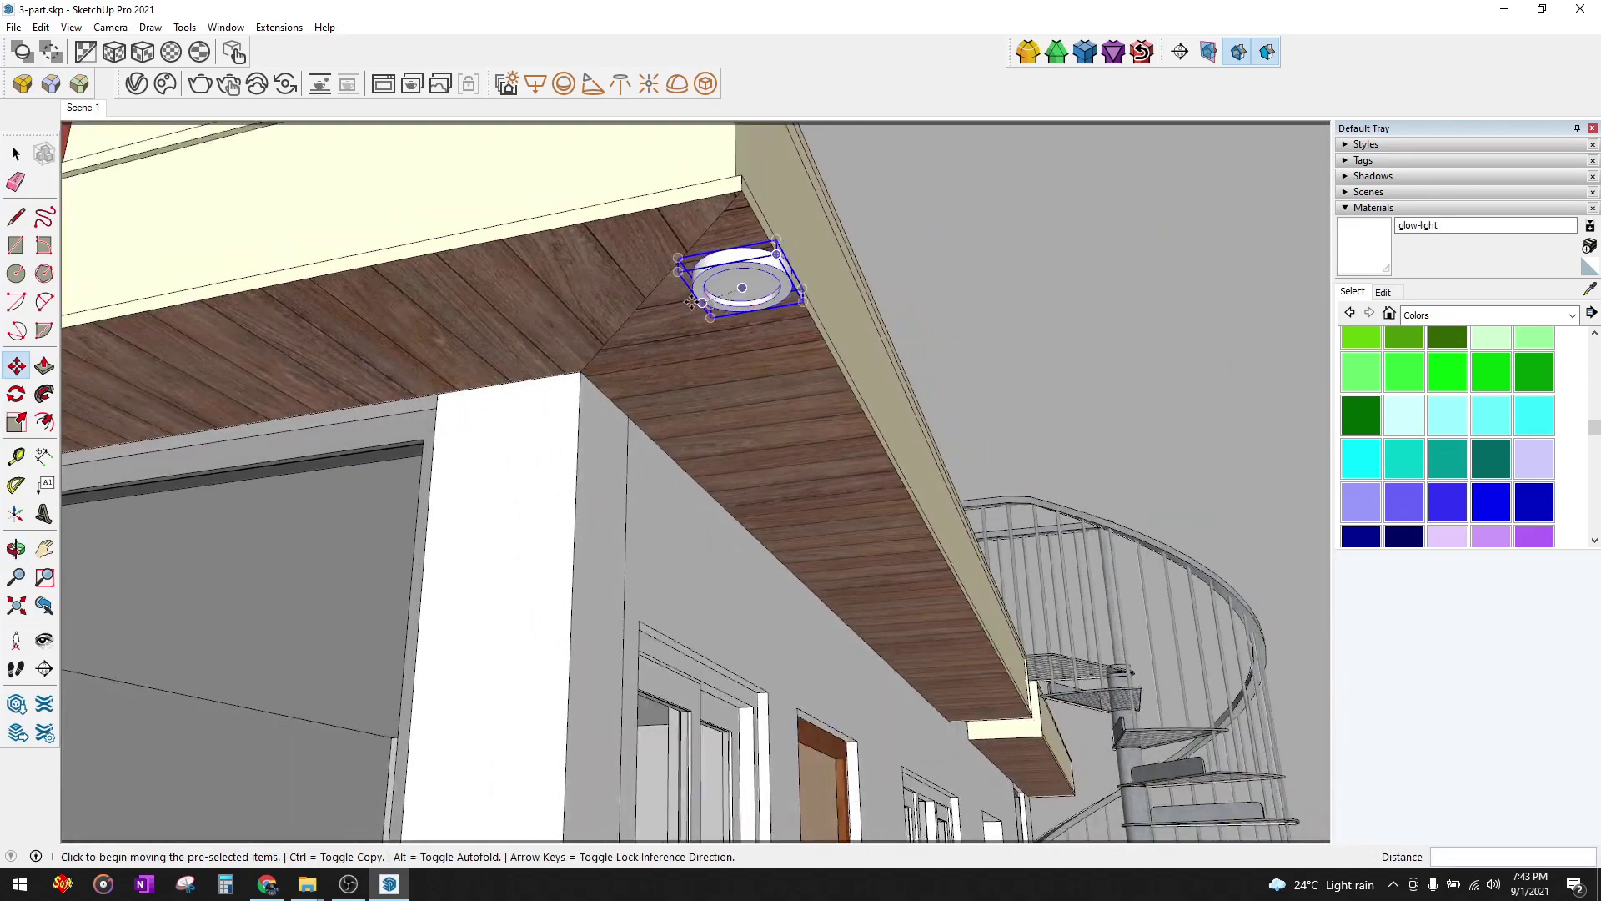
pyautogui.scroll(1, 750, 201)
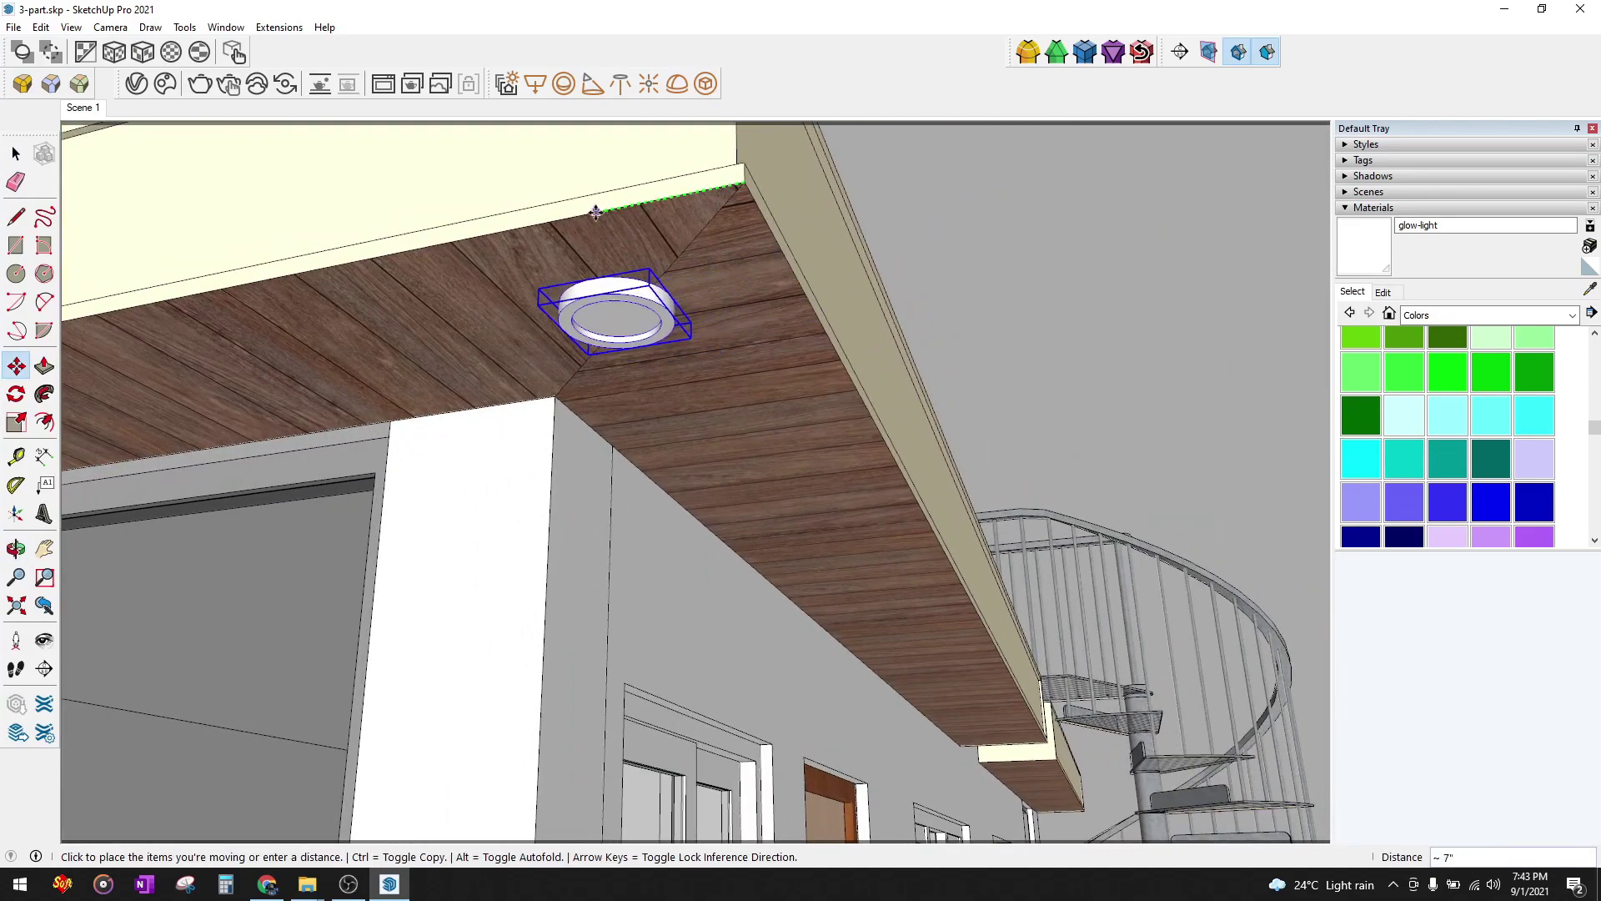
pyautogui.click(658, 298)
pyautogui.scroll(1, 657, 299)
pyautogui.scroll(1, 657, 298)
pyautogui.scroll(-2, 658, 299)
pyautogui.moveTo(657, 299)
pyautogui.mouseDown(button='middle')
pyautogui.moveTo(634, 259)
pyautogui.moveTo(984, 267)
pyautogui.mouseUp(button='middle')
pyautogui.scroll(1, 631, 255)
pyautogui.click(632, 254)
pyautogui.scroll(2, 440, 321)
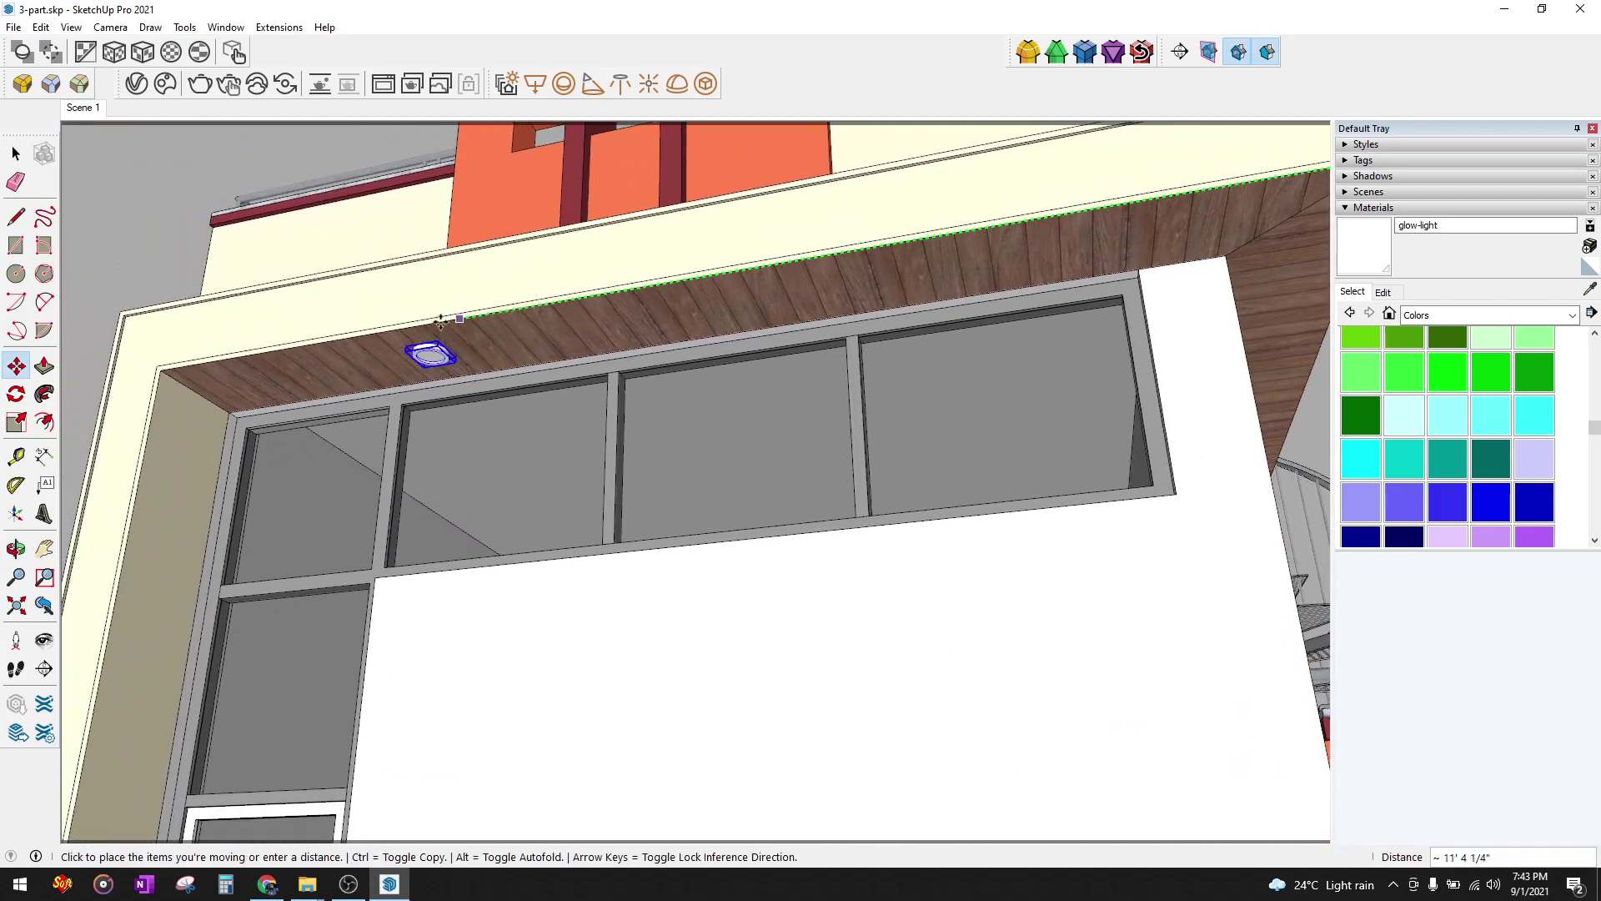
pyautogui.click(367, 352)
pyautogui.scroll(-2, 366, 352)
pyautogui.moveTo(367, 351); pyautogui.dragTo(475, 347, button='middle')
pyautogui.scroll(1, 484, 342)
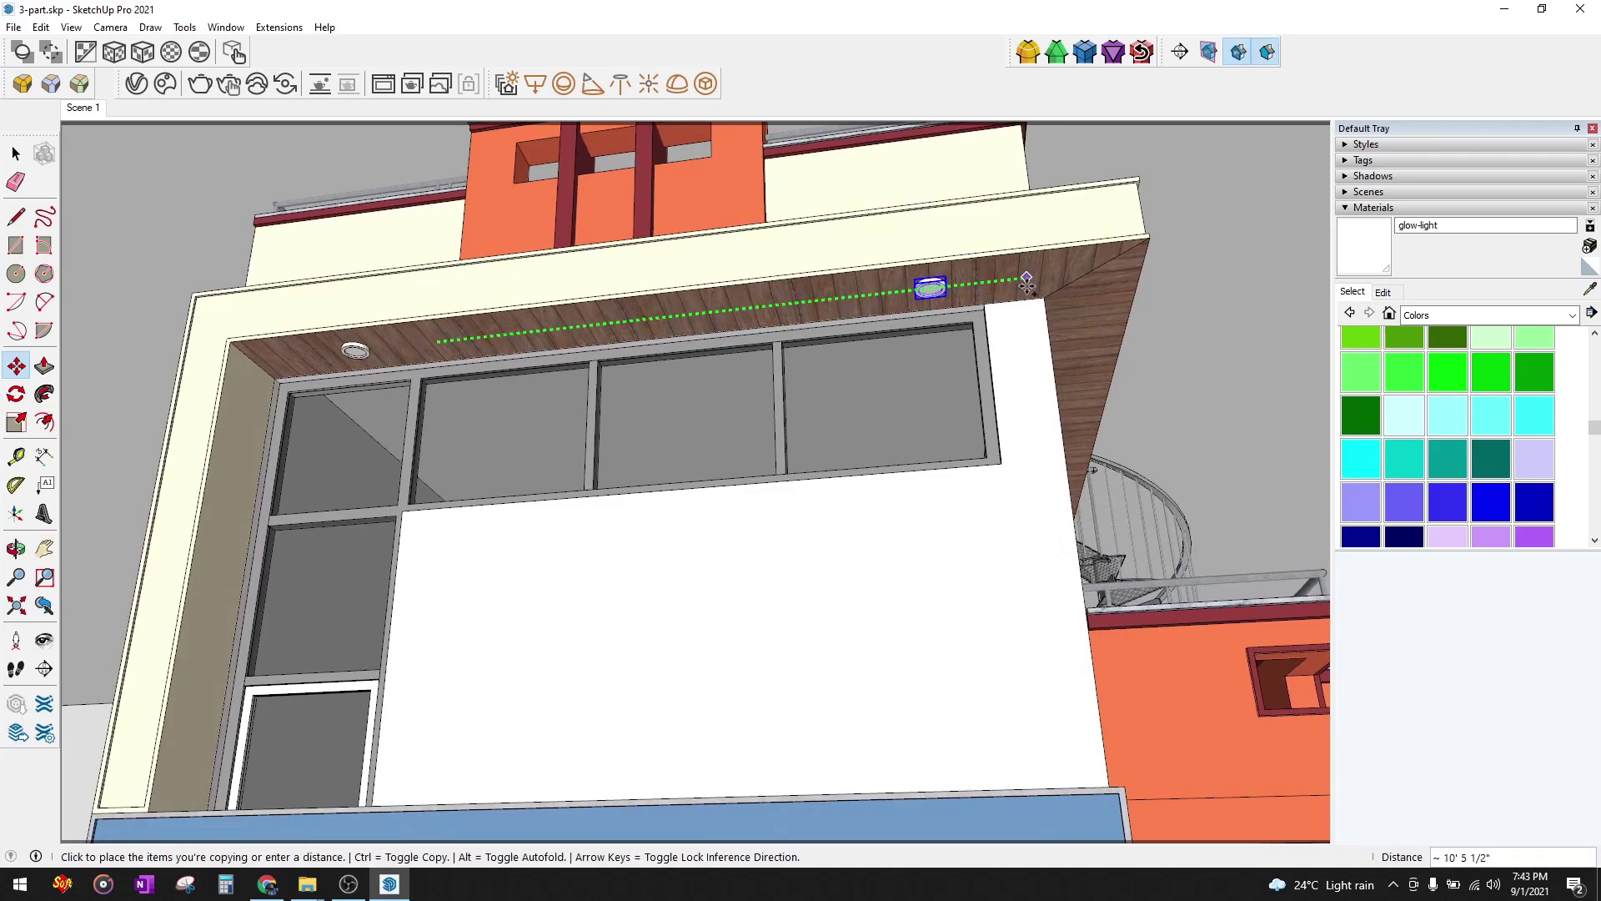
# - Array evenly spaced light copies along the soffit, then copy one farther along from the corner
pyautogui.press('Return')
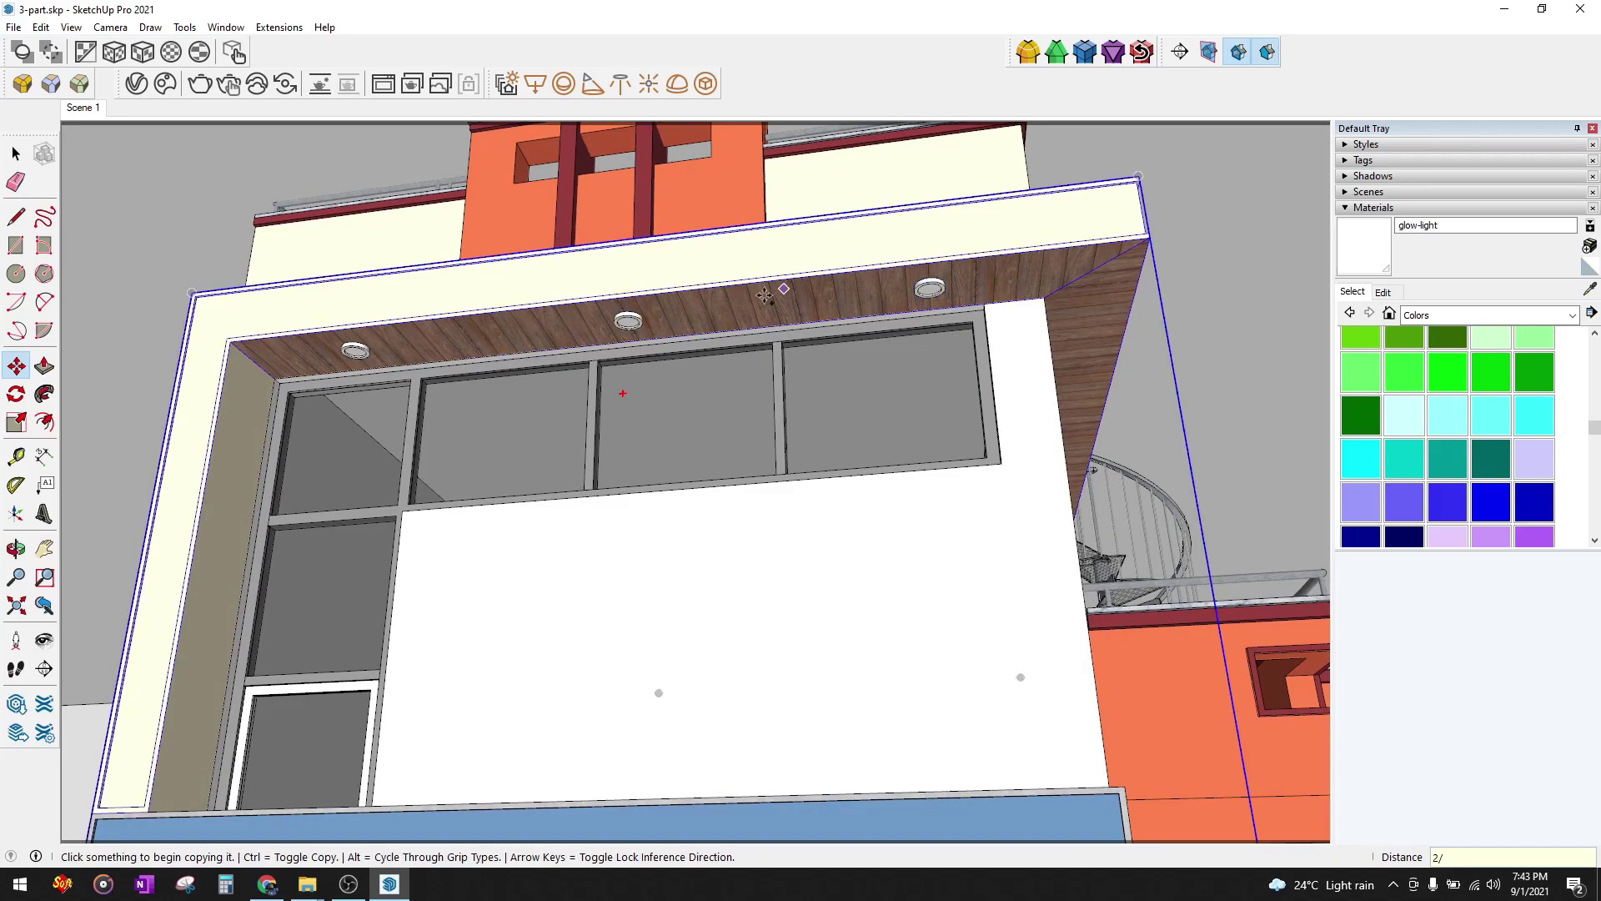
pyautogui.moveTo(1023, 286); pyautogui.dragTo(672, 313, button='middle')
pyautogui.press('space')
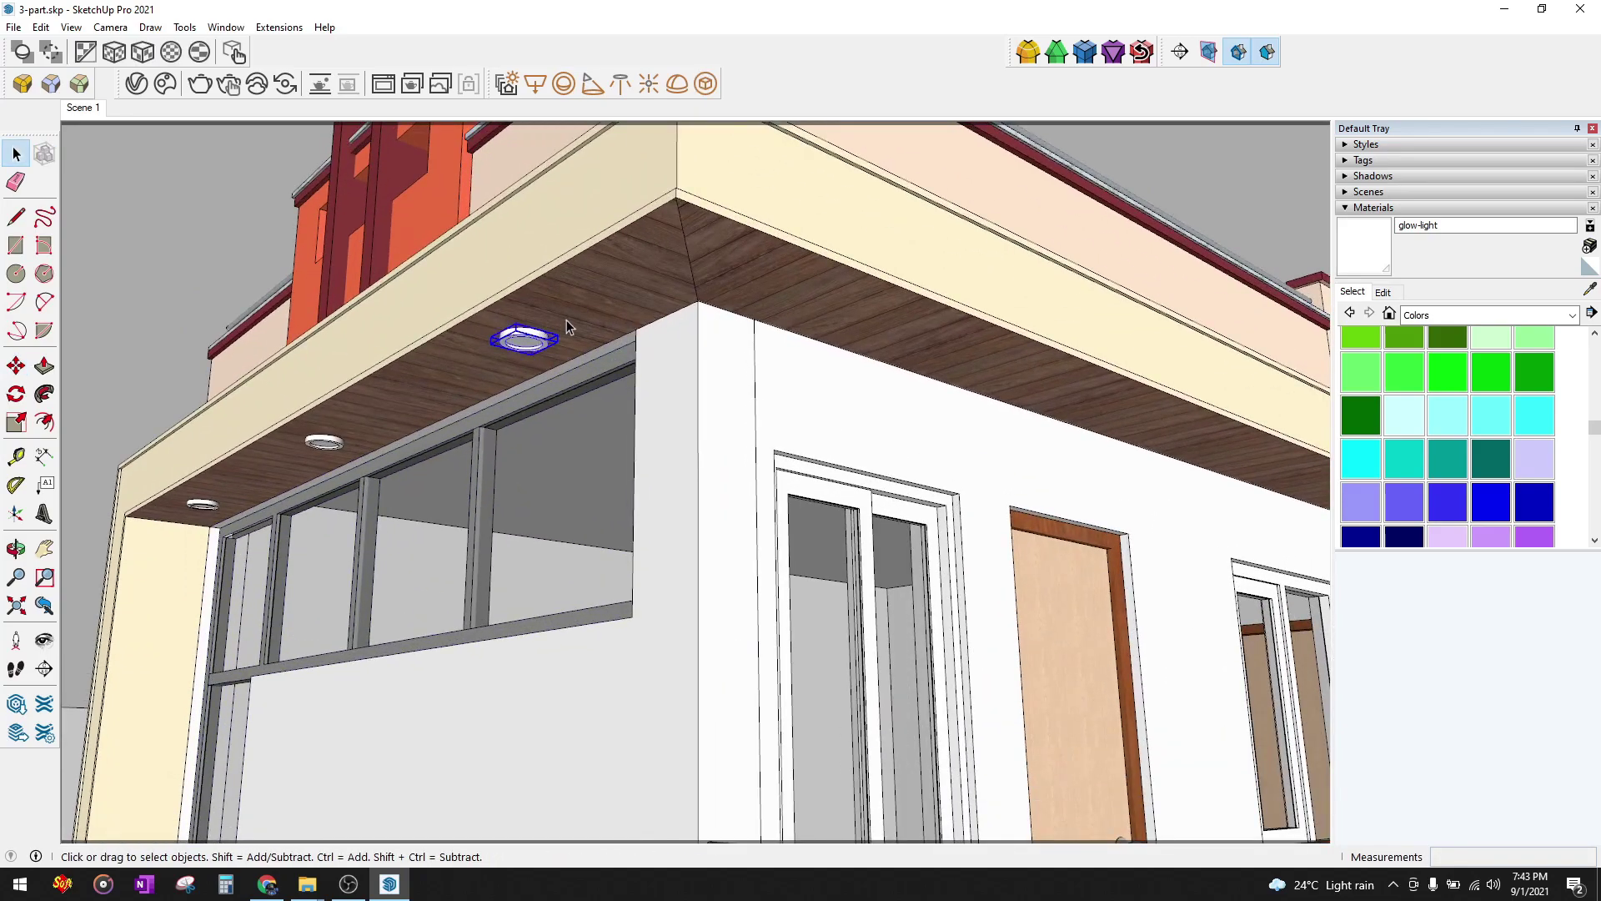
pyautogui.press('ctrl')
pyautogui.click(529, 281)
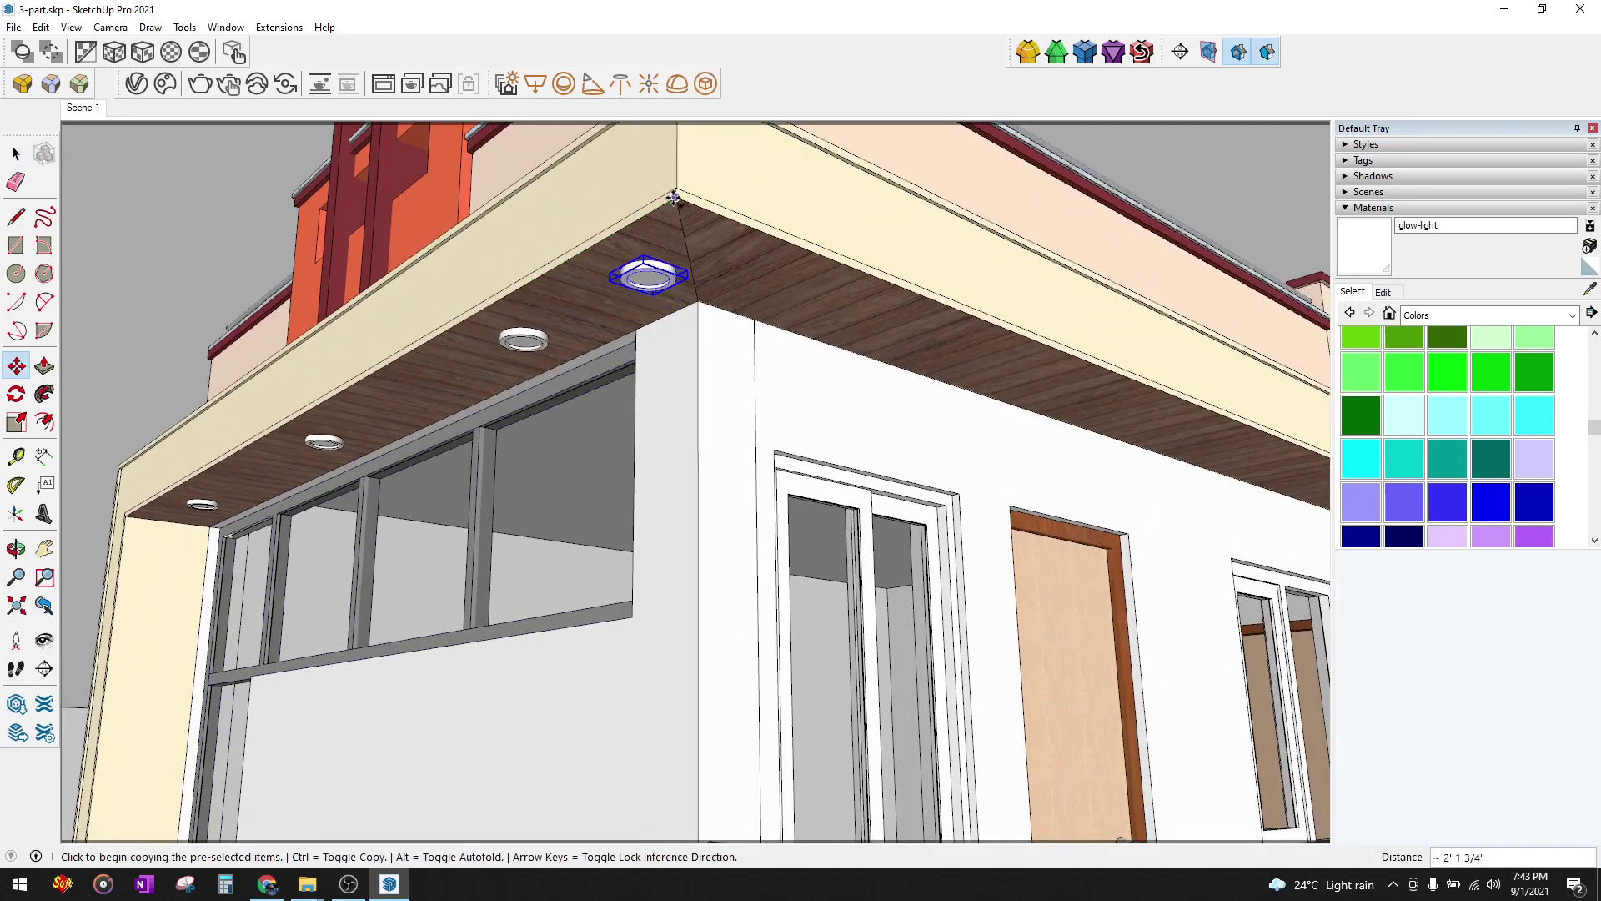
pyautogui.click(675, 198)
pyautogui.moveTo(894, 291)
pyautogui.mouseDown(button='middle')
pyautogui.moveTo(948, 297)
pyautogui.moveTo(627, 249)
pyautogui.moveTo(601, 328)
pyautogui.mouseUp(button='middle')
pyautogui.scroll(3, 959, 298)
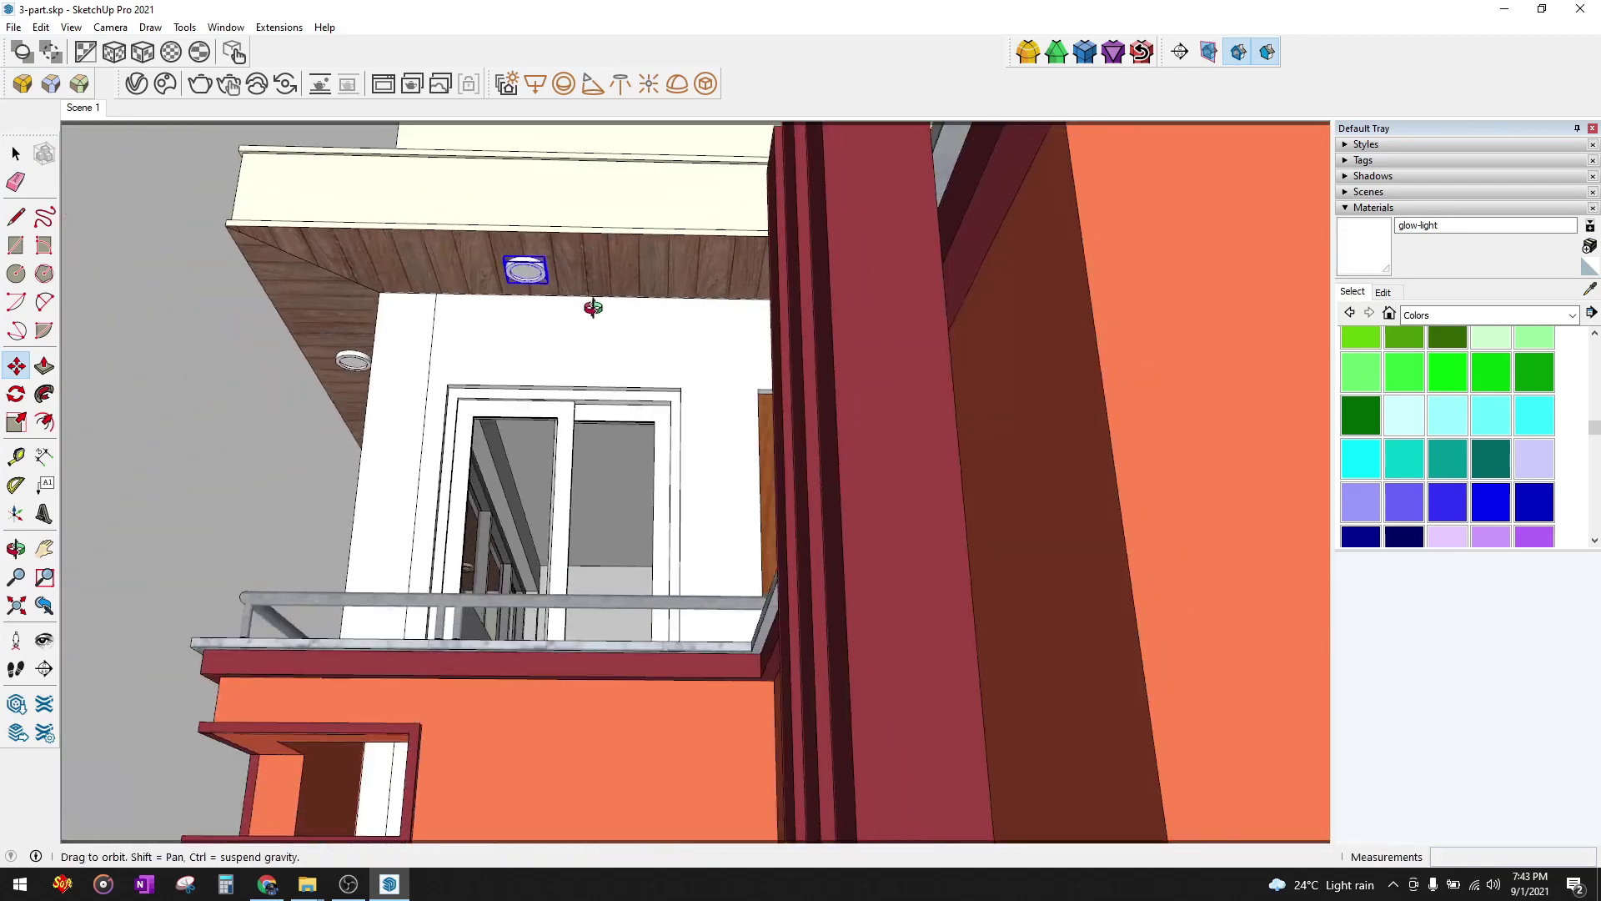
pyautogui.scroll(-2, 566, 312)
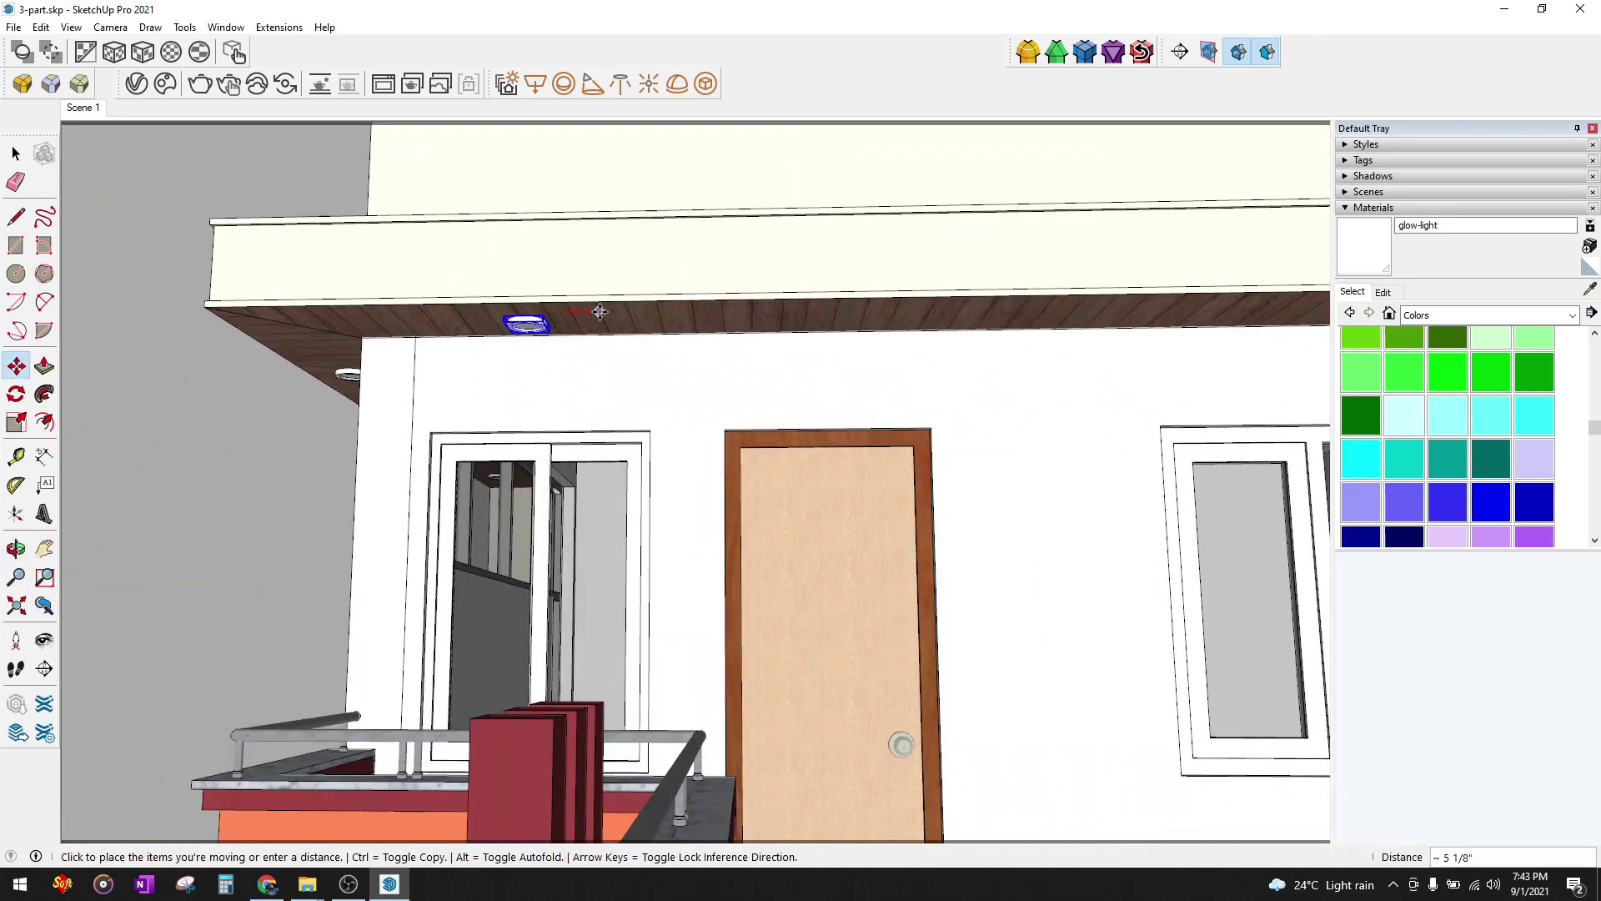
pyautogui.click(598, 322)
# - Copy more ceiling lights toward the soffit end near the stairs
pyautogui.click(877, 320)
pyautogui.keyDown('shift'); pyautogui.moveTo(878, 319); pyautogui.dragTo(367, 369, button='middle'); pyautogui.keyUp('shift')
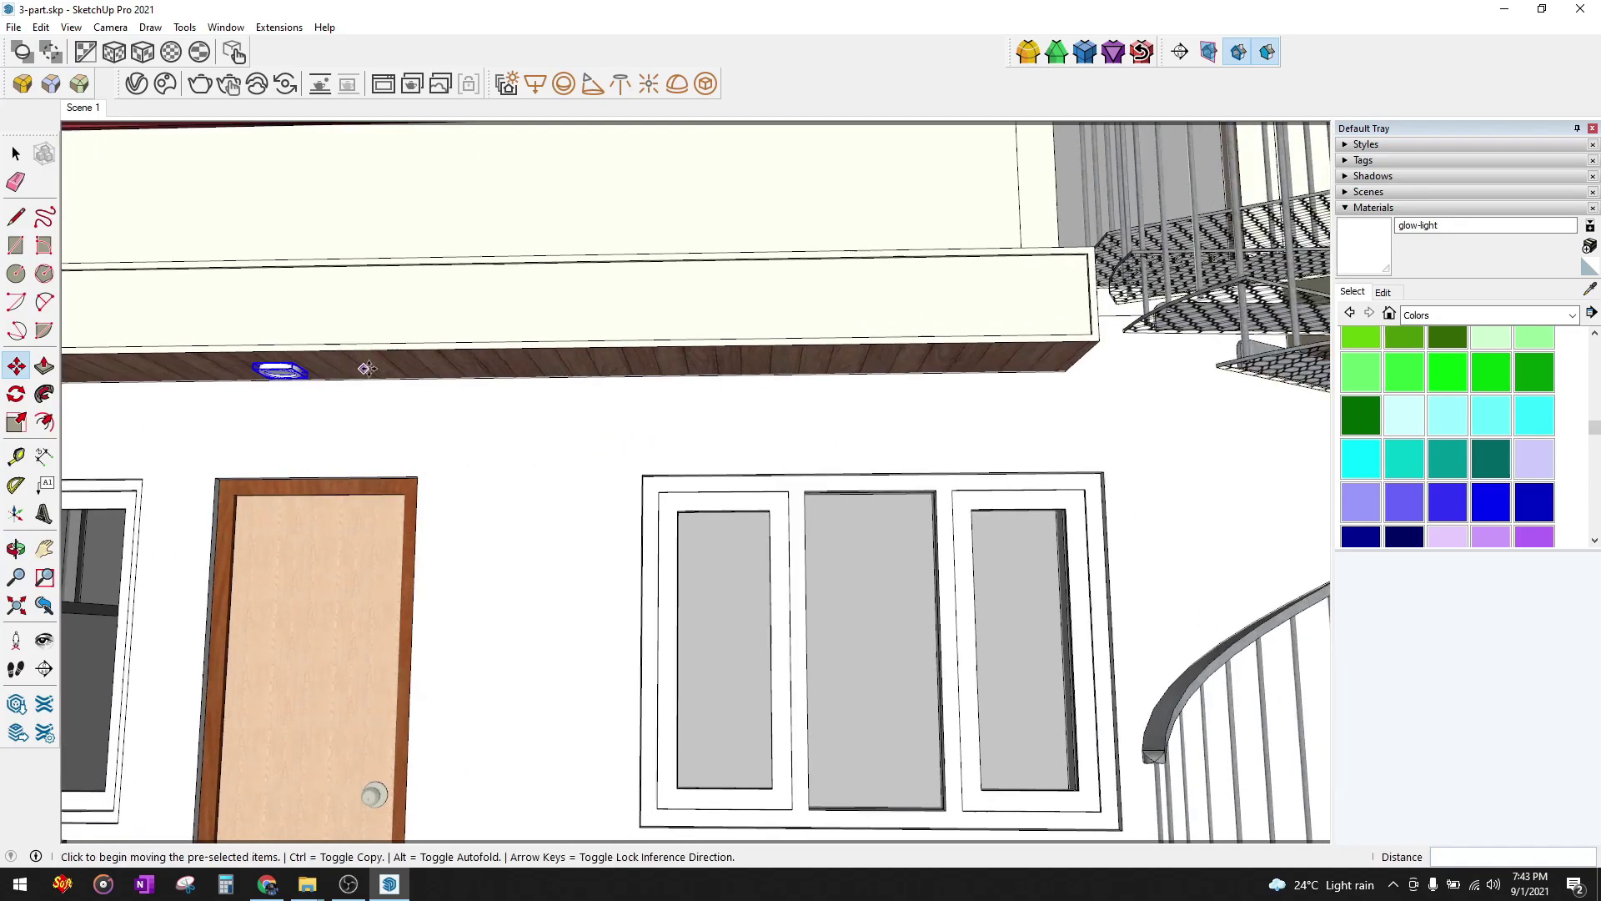
pyautogui.press('ctrl')
pyautogui.click(411, 369)
pyautogui.click(893, 338)
pyautogui.scroll(-5, 893, 337)
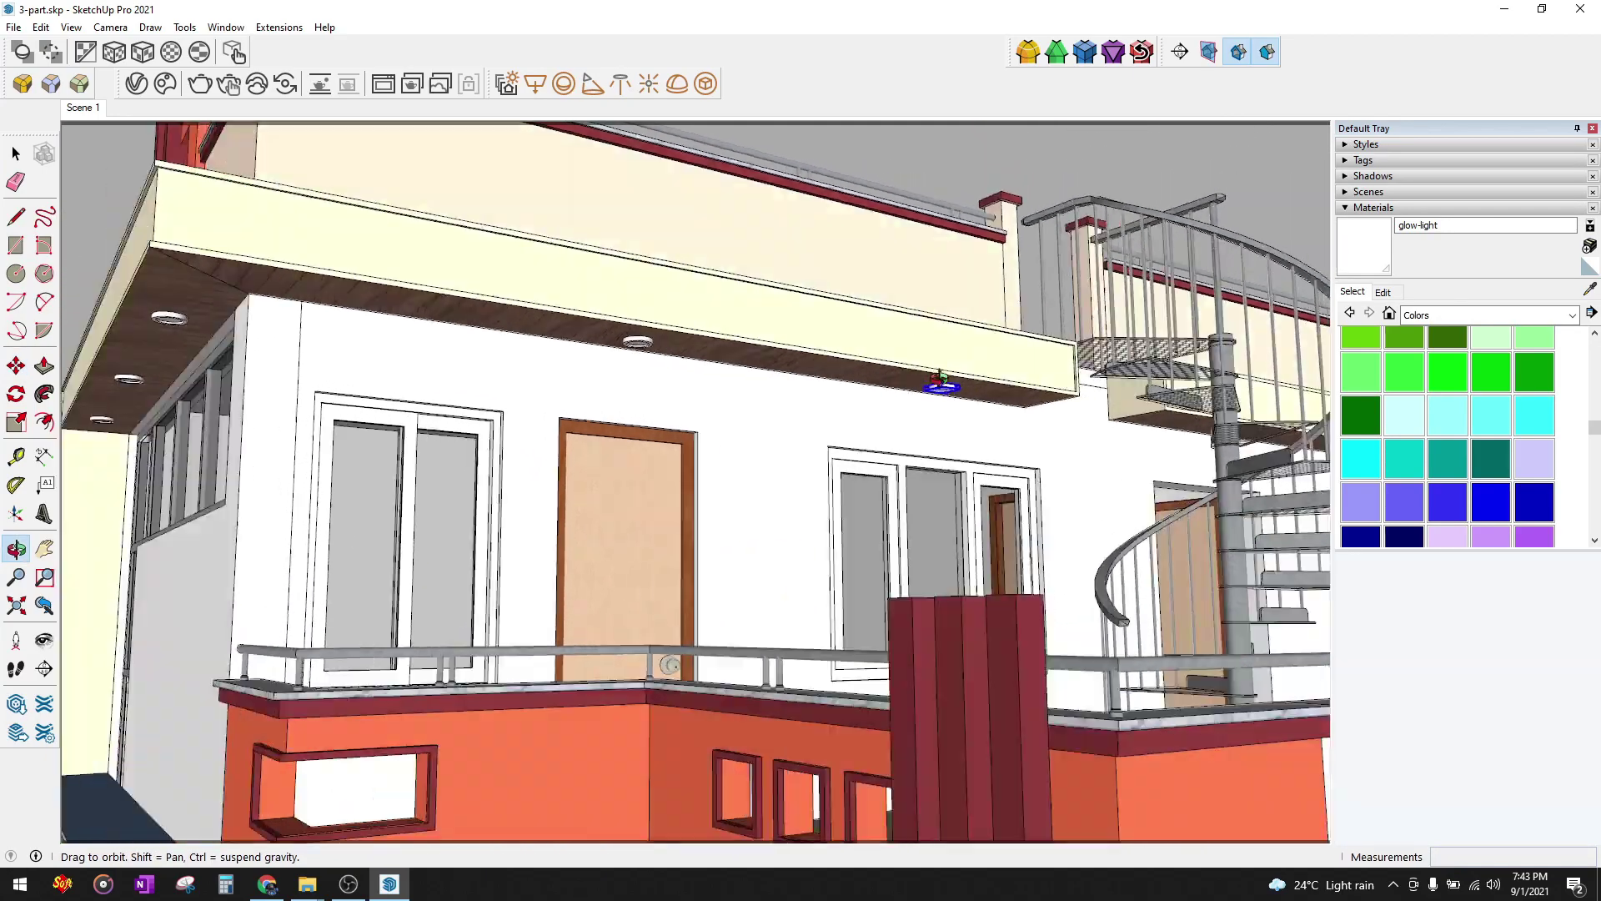
# - Orbit out to an angled view of the house to check the light placement
pyautogui.moveTo(893, 338)
pyautogui.mouseDown(button='middle')
pyautogui.moveTo(857, 423)
pyautogui.moveTo(596, 353)
pyautogui.mouseUp(button='middle')
pyautogui.scroll(-3, 857, 423)
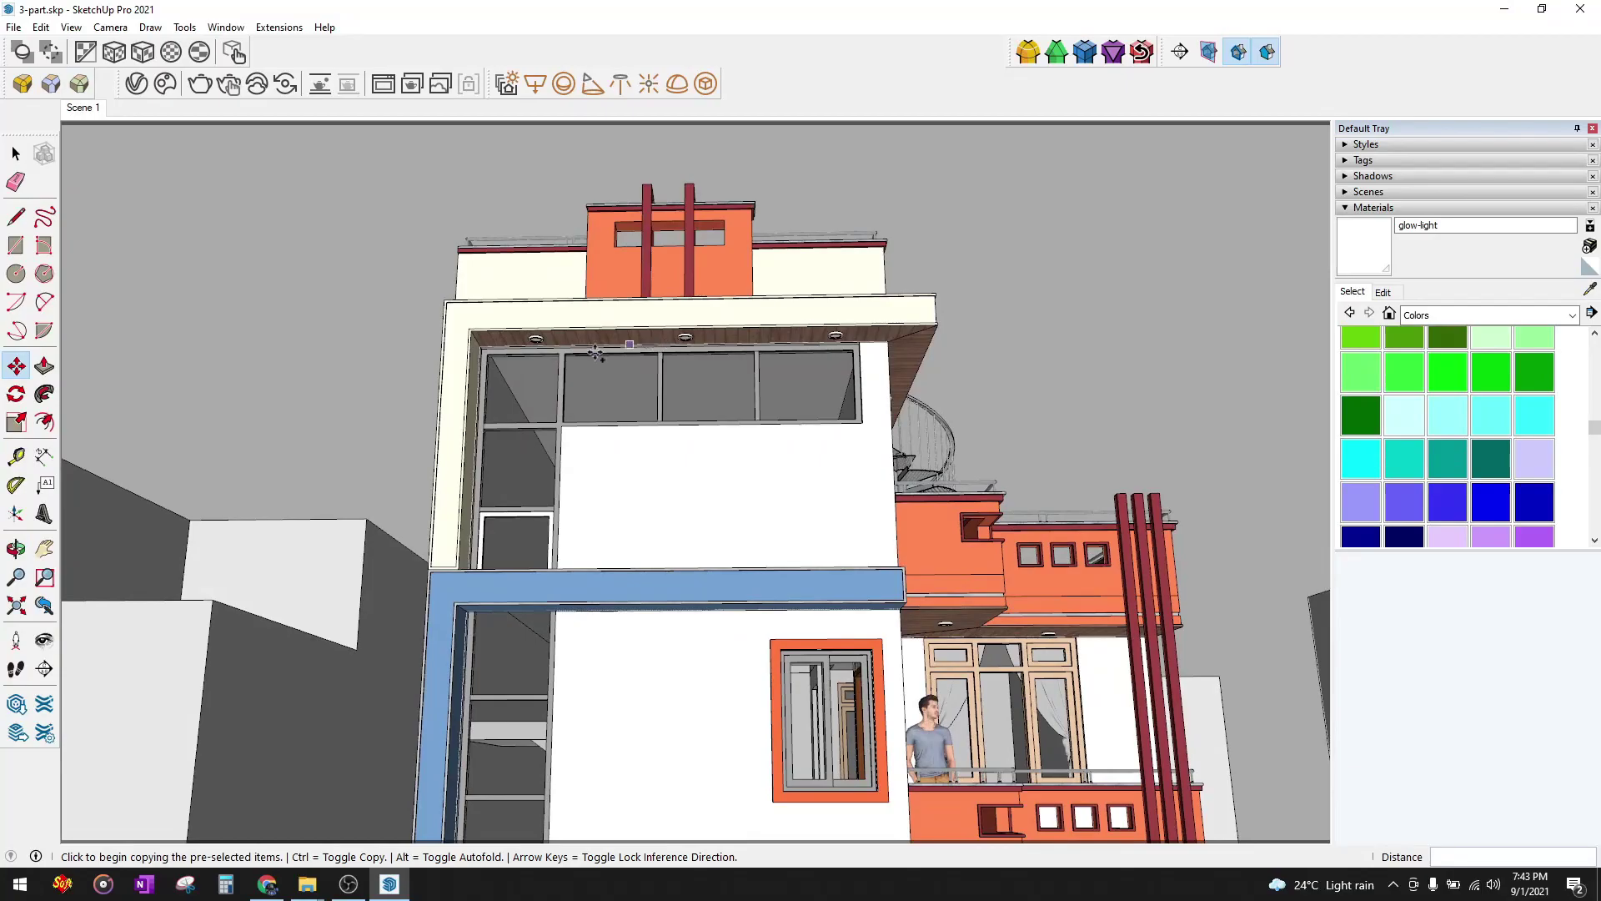
pyautogui.moveTo(841, 415)
pyautogui.mouseDown(button='middle')
pyautogui.moveTo(992, 555)
pyautogui.moveTo(748, 518)
pyautogui.mouseUp(button='middle')
pyautogui.scroll(-3, 876, 450)
pyautogui.scroll(3, 748, 519)
pyautogui.scroll(3, 748, 519)
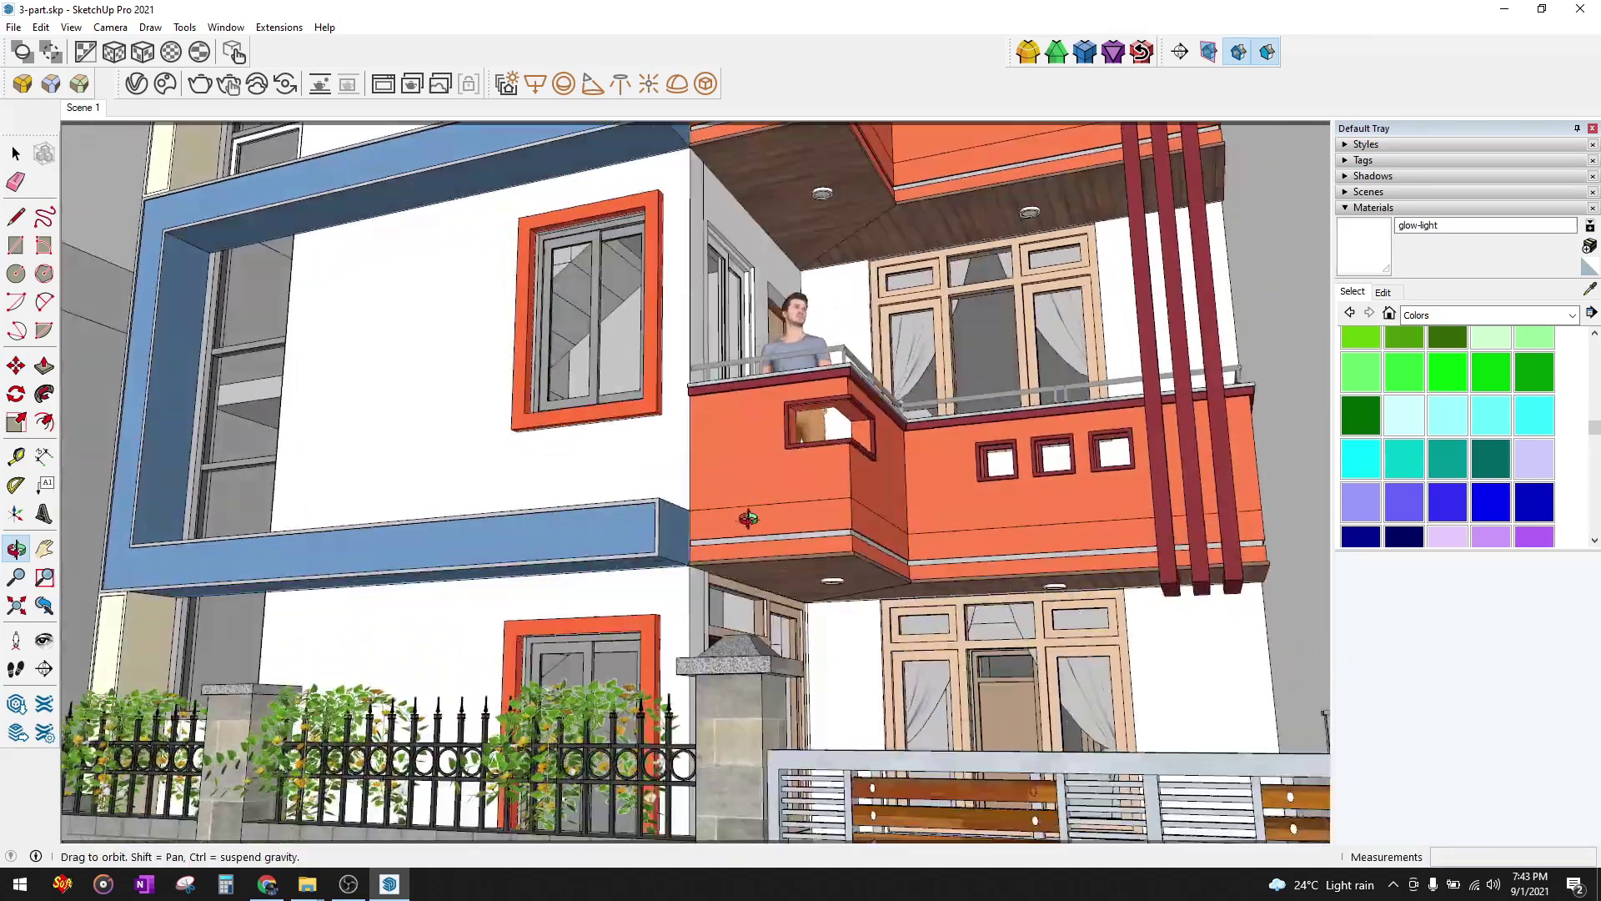
pyautogui.scroll(5, 748, 518)
pyautogui.scroll(3, 748, 519)
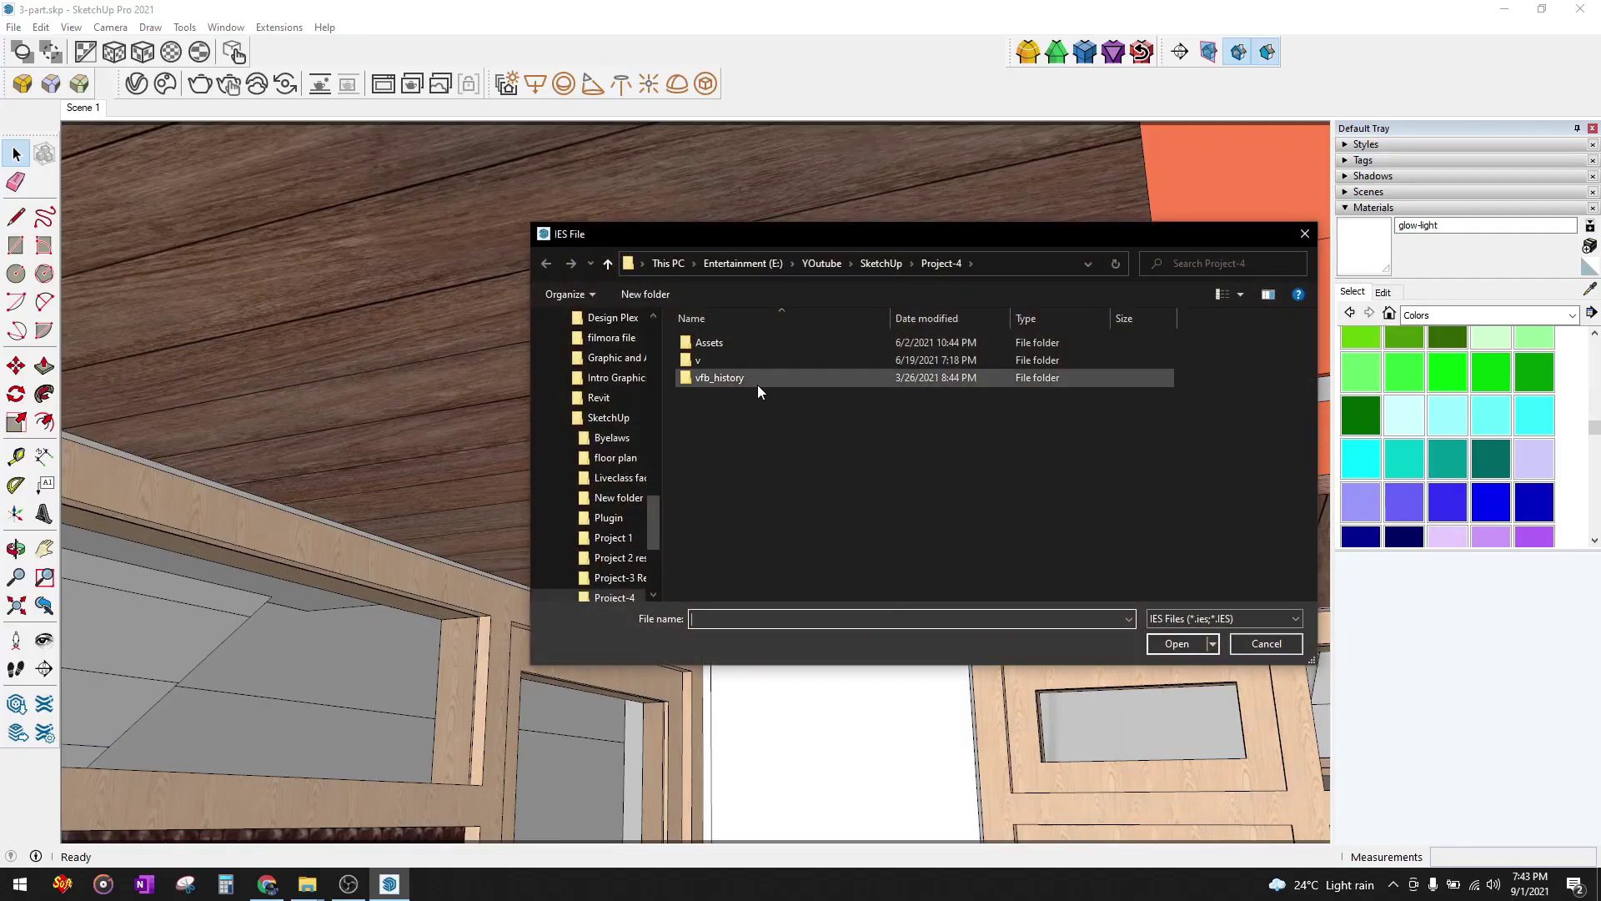
# - Browse the IES picker to Downloads > Render Guides > leomoon-dot-com_ies-lights-pack > ies-lights-pack
pyautogui.moveTo(653, 540); pyautogui.dragTo(655, 320)
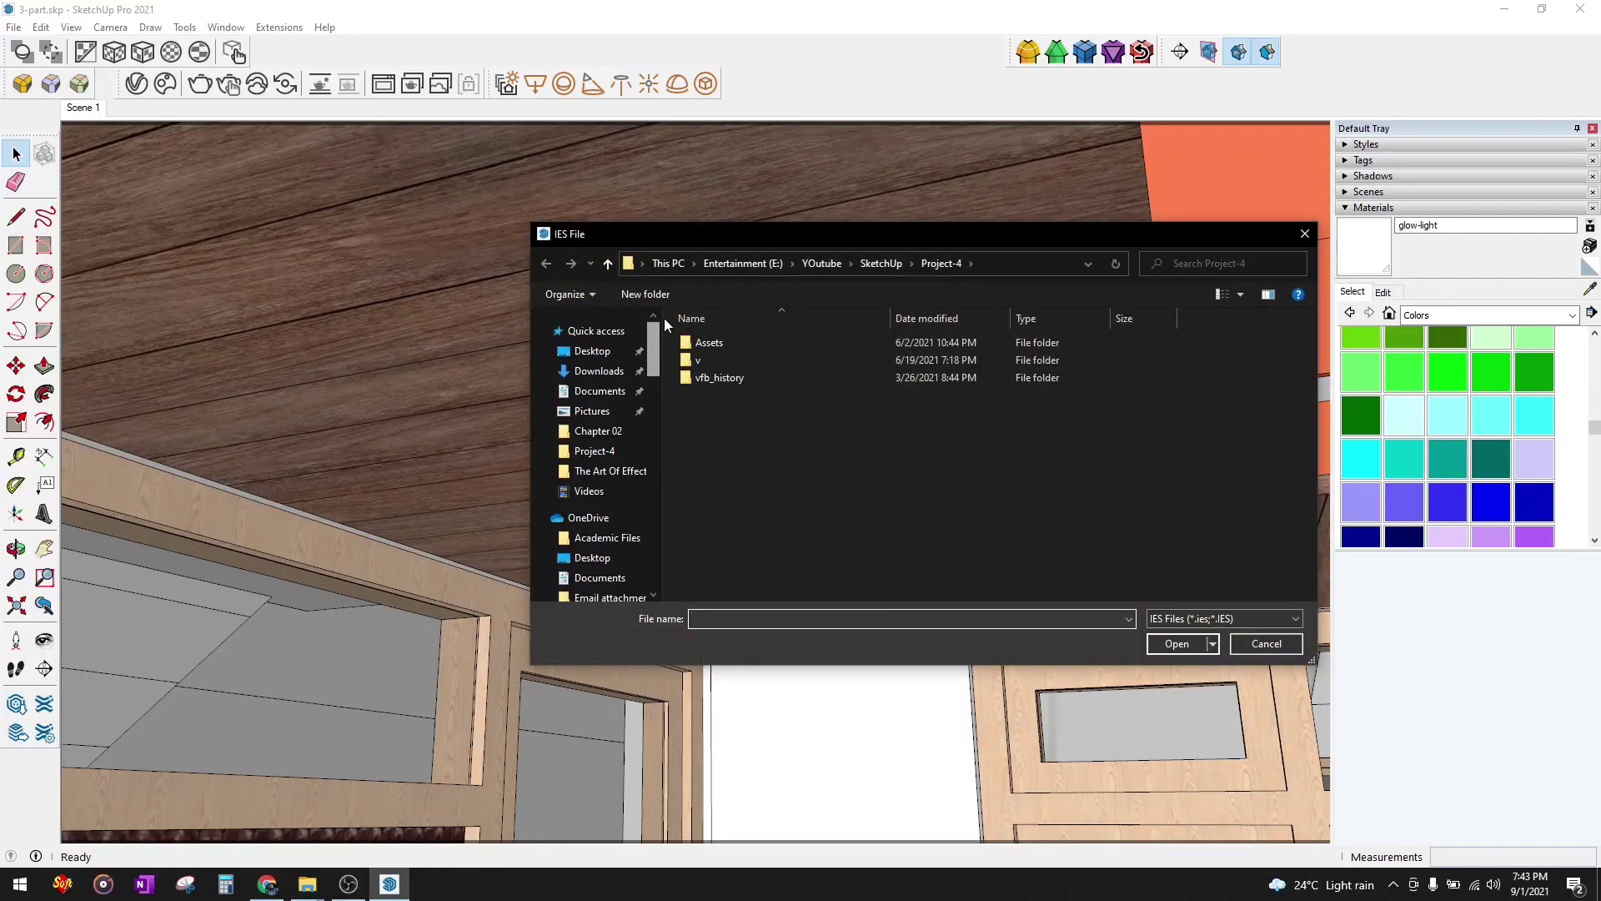
pyautogui.click(586, 368)
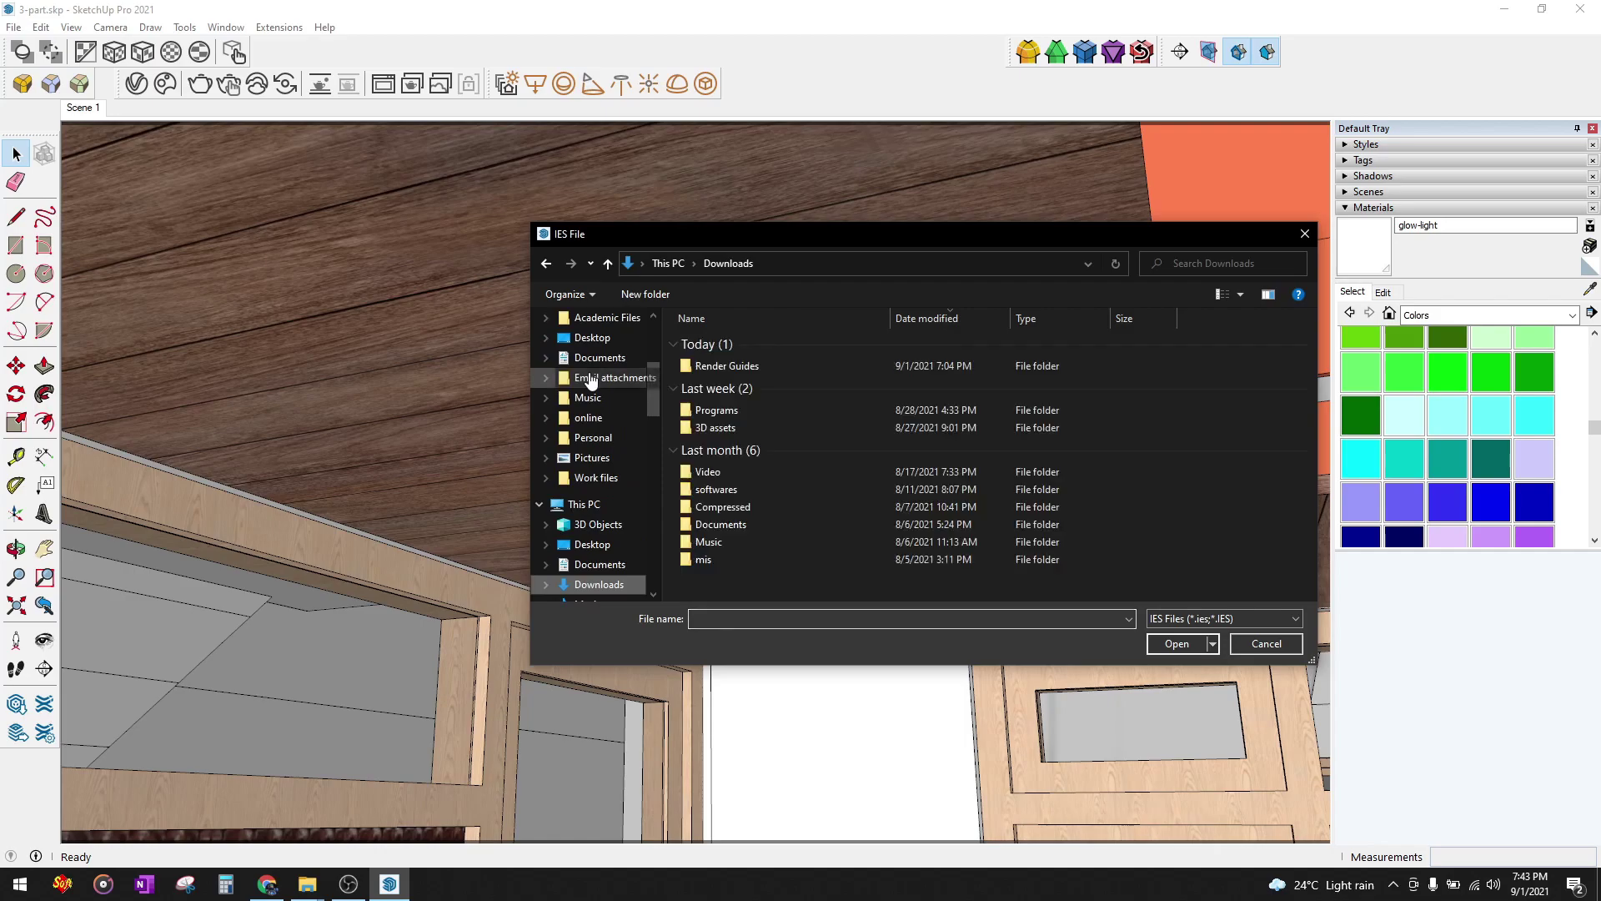
pyautogui.doubleClick(737, 367)
pyautogui.doubleClick(753, 379)
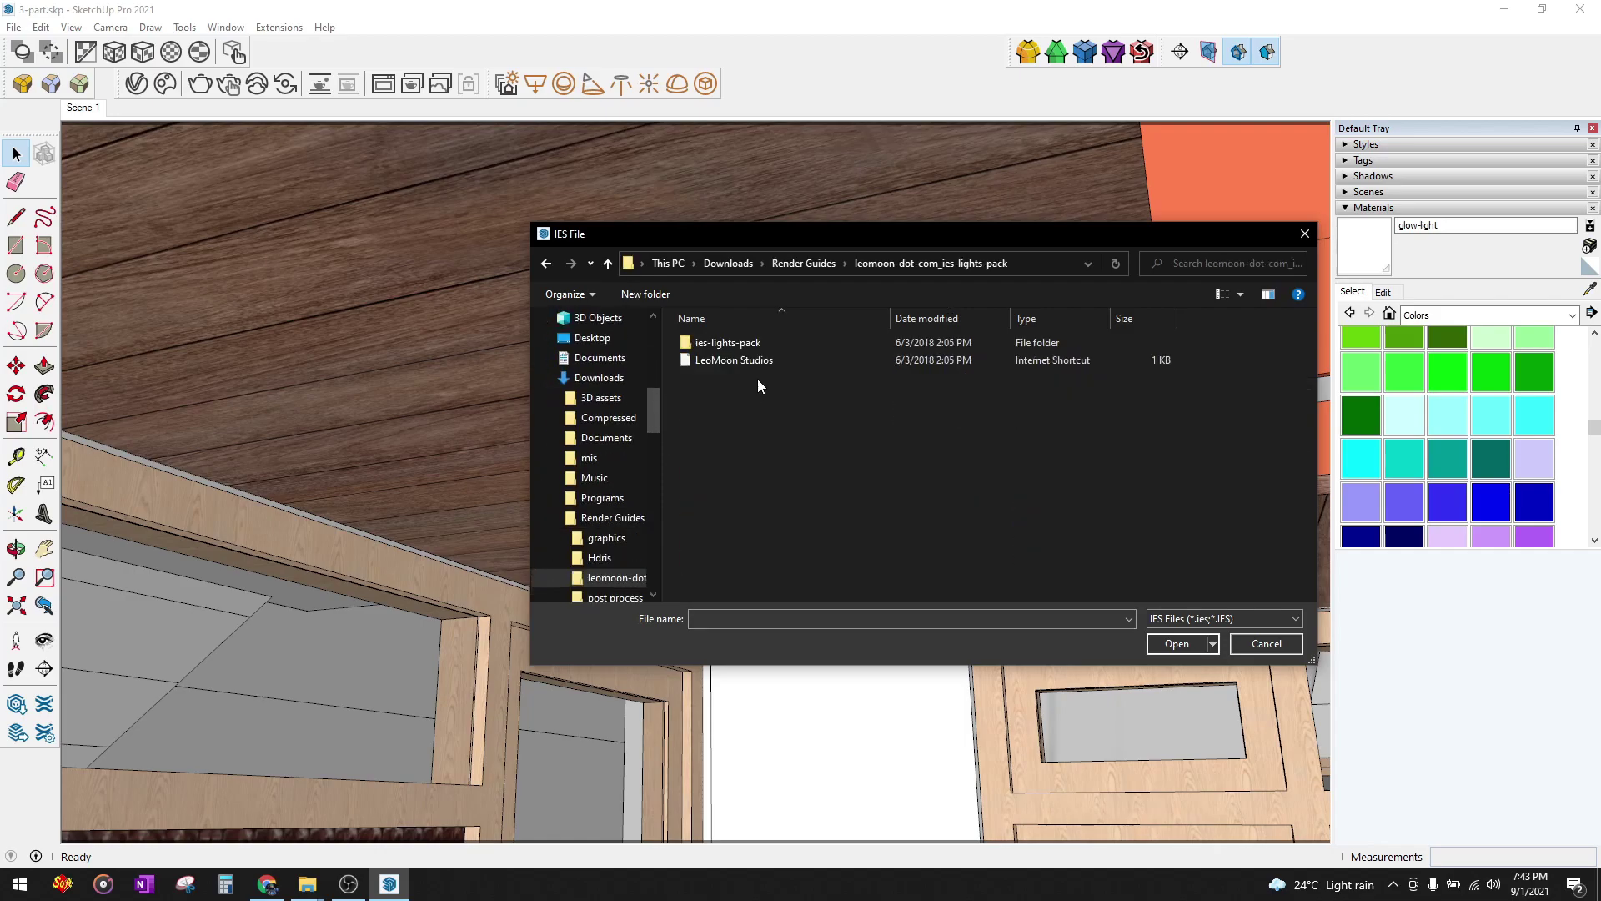
pyautogui.doubleClick(743, 342)
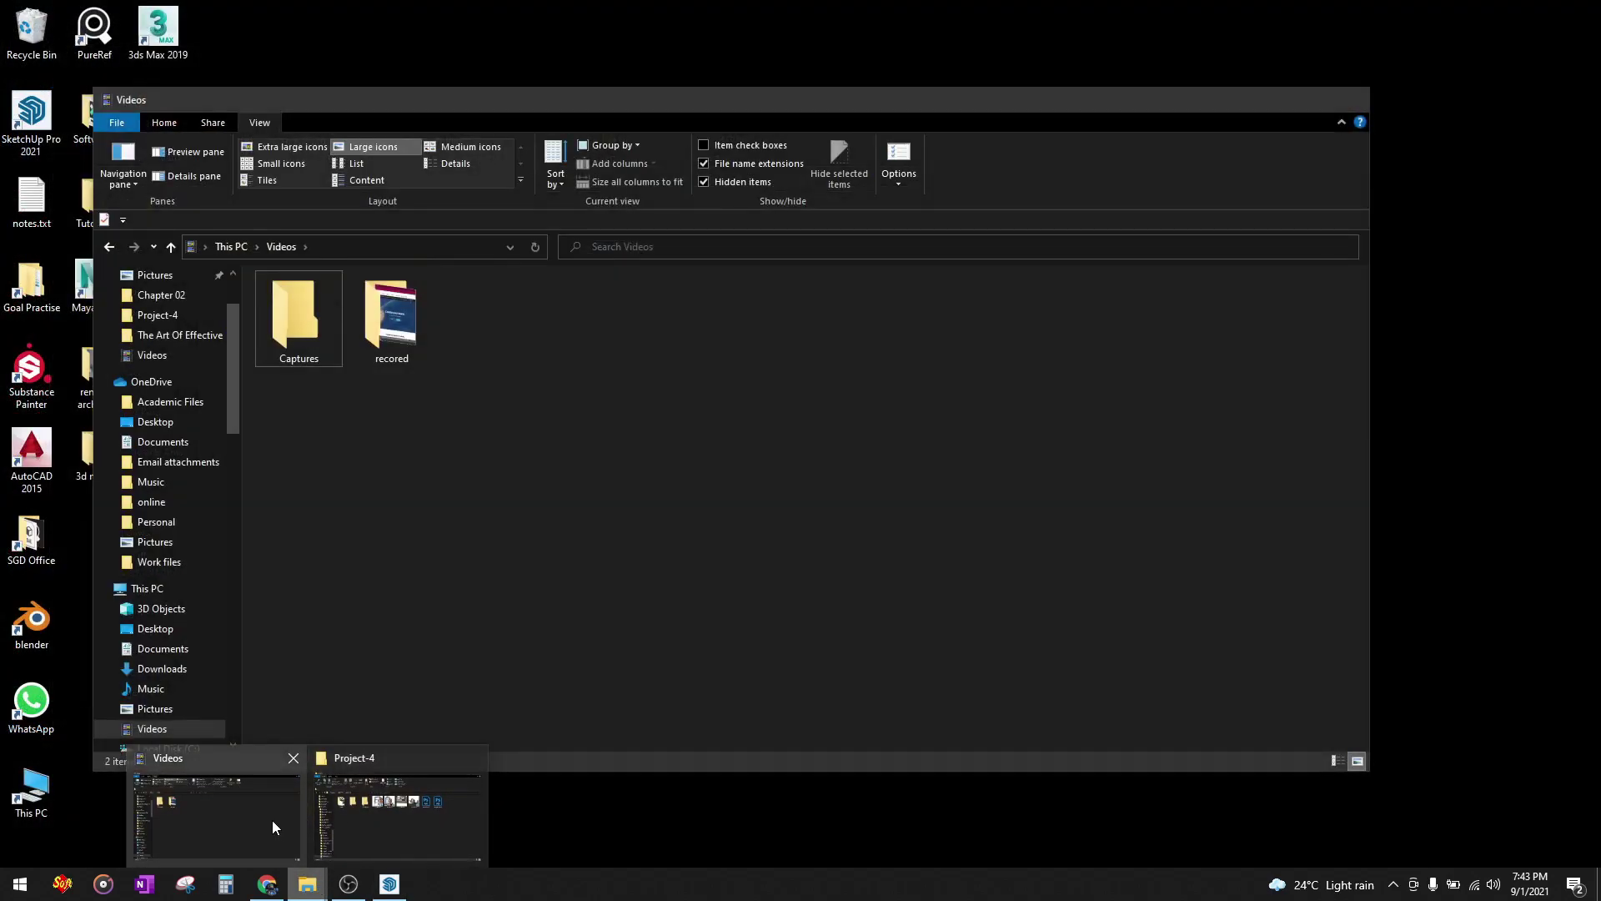
# - In File Explorer, go to Downloads > Render Guides > leomoon-dot-com_ies-lights-pack > ies-lights-pack
pyautogui.click(272, 819)
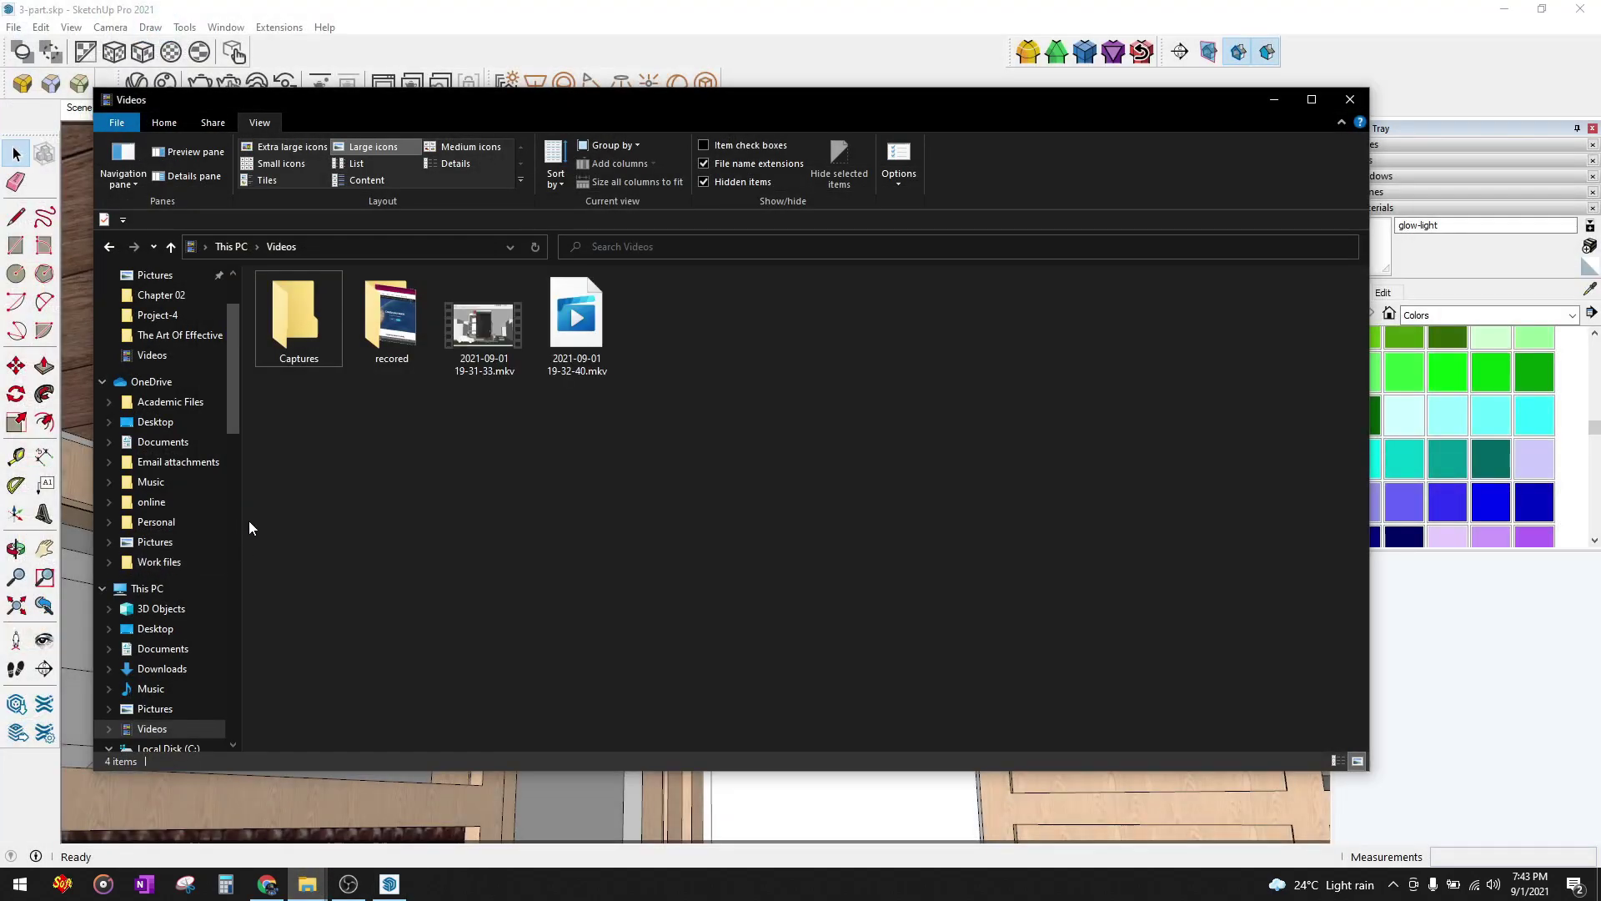
pyautogui.click(159, 422)
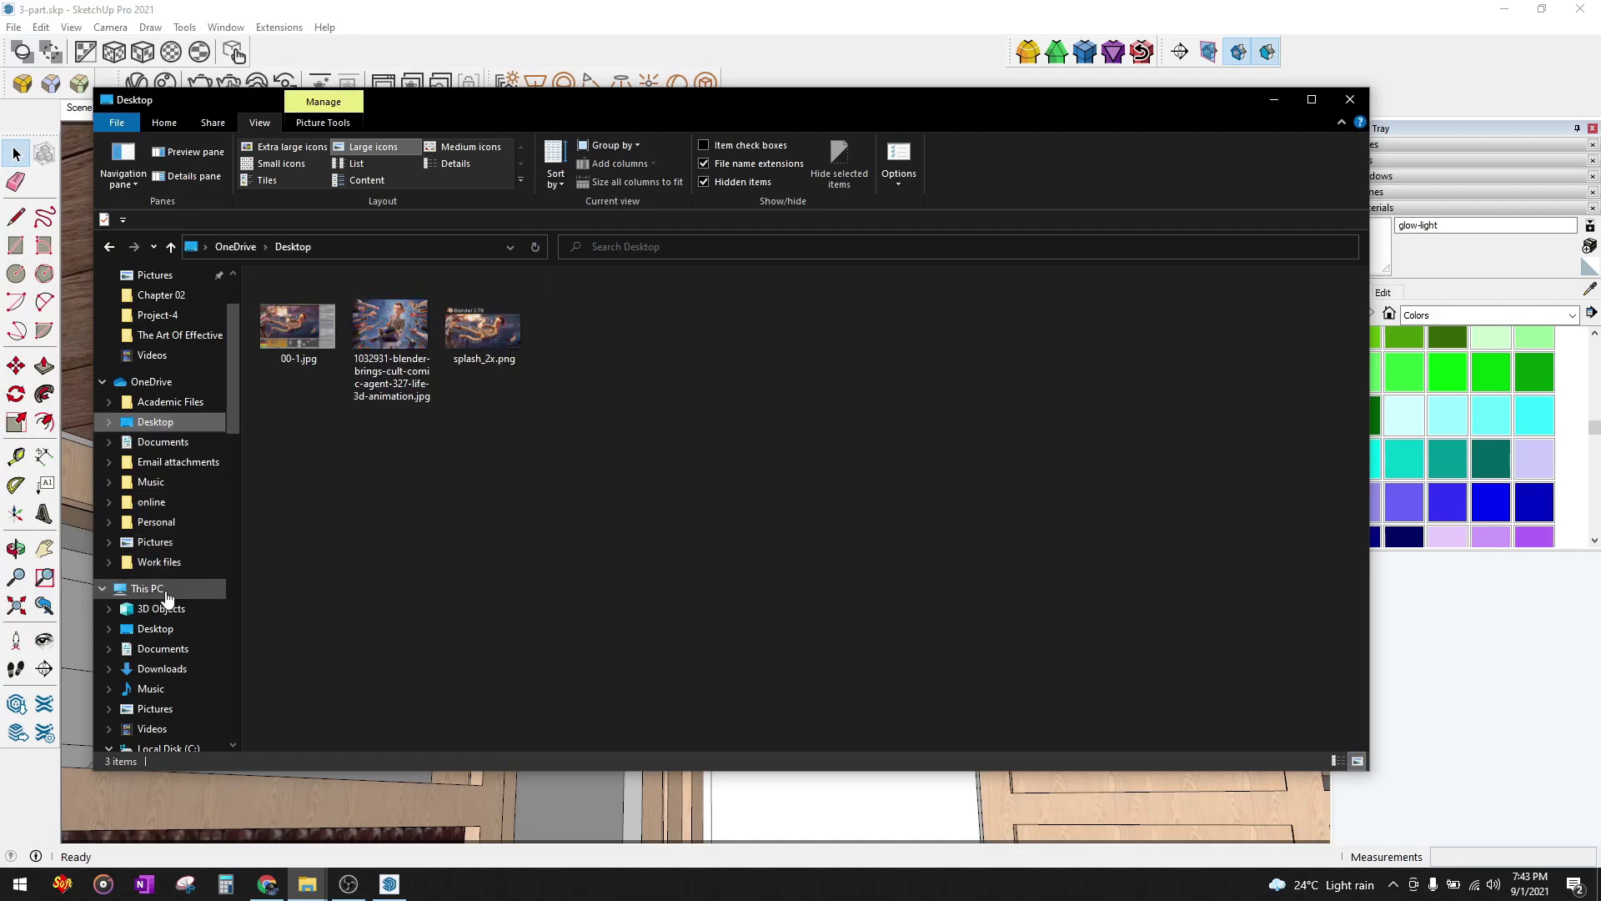
pyautogui.click(163, 668)
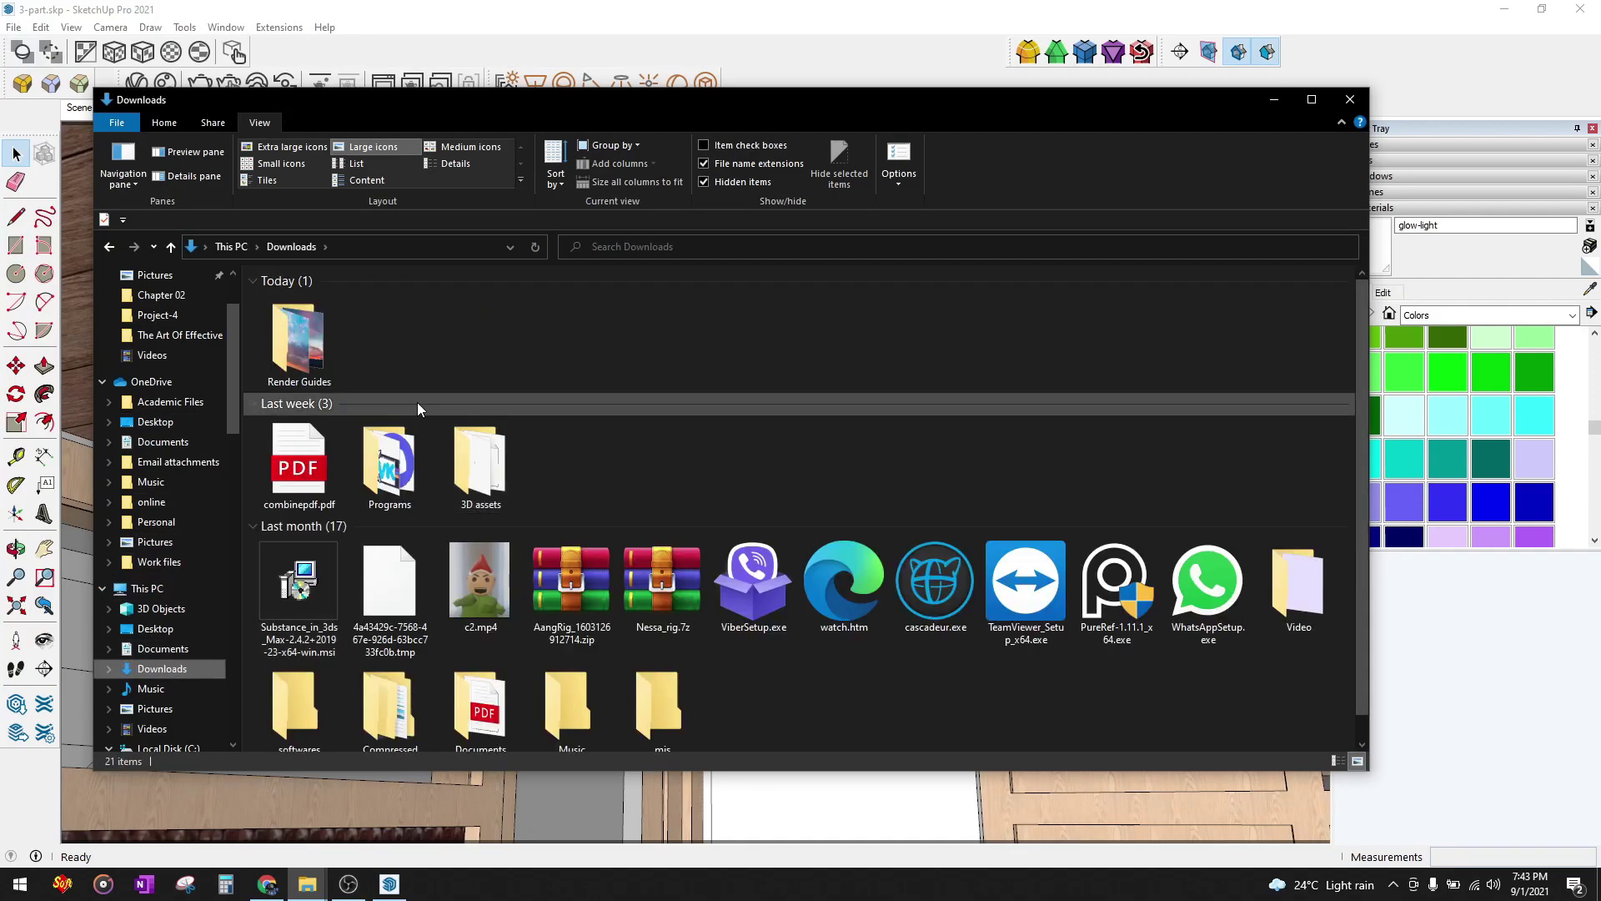
pyautogui.doubleClick(328, 333)
pyautogui.doubleClick(333, 333)
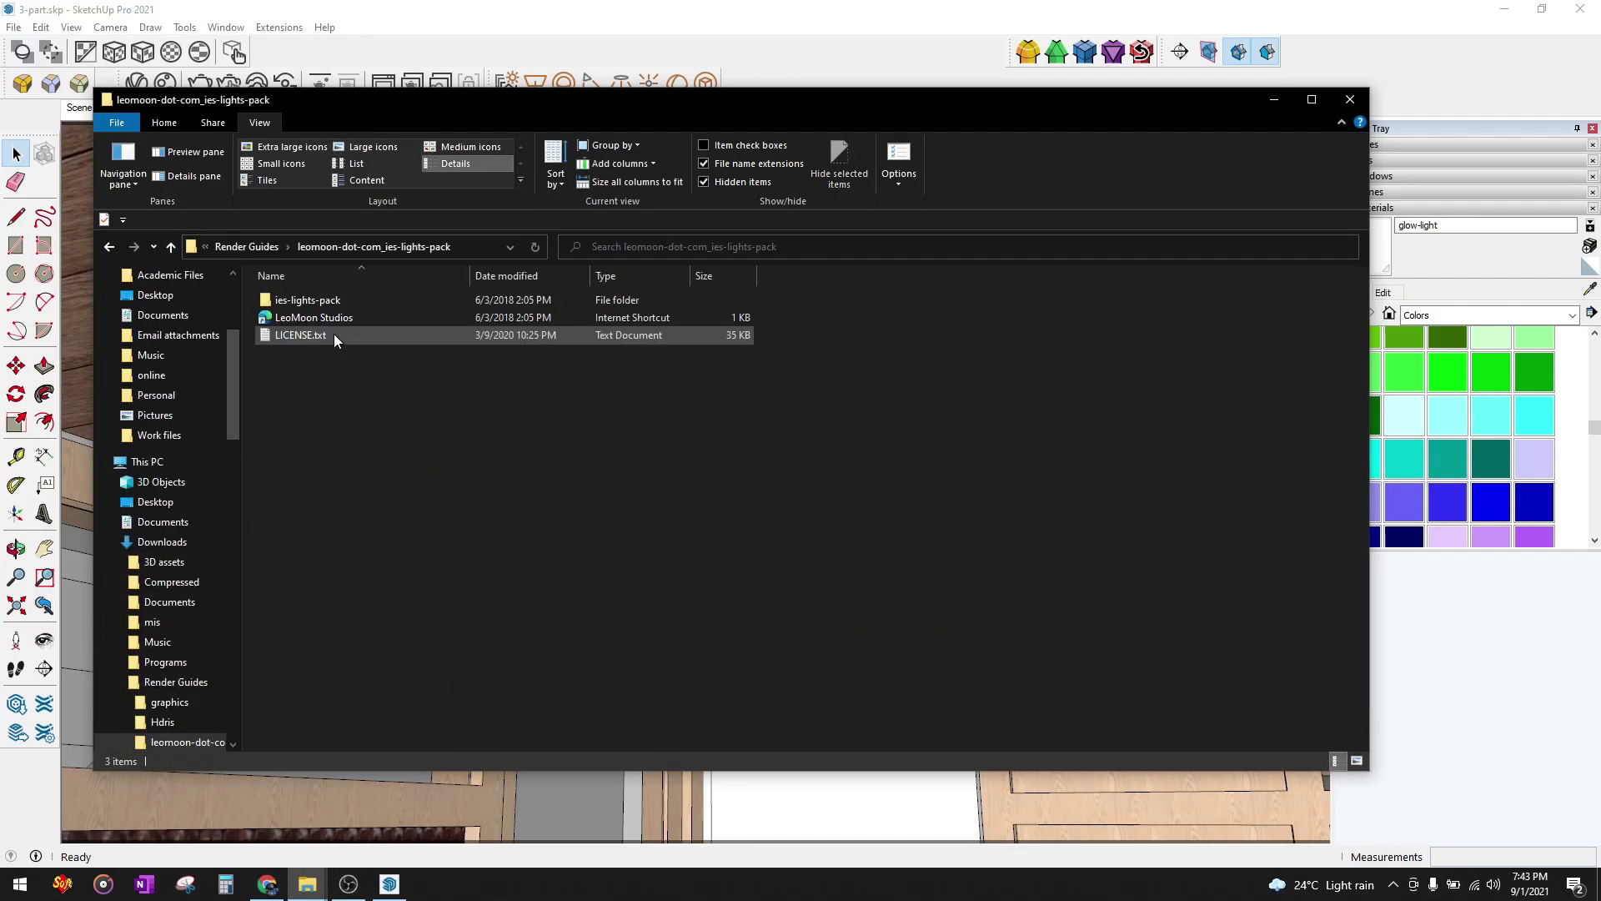
pyautogui.doubleClick(323, 298)
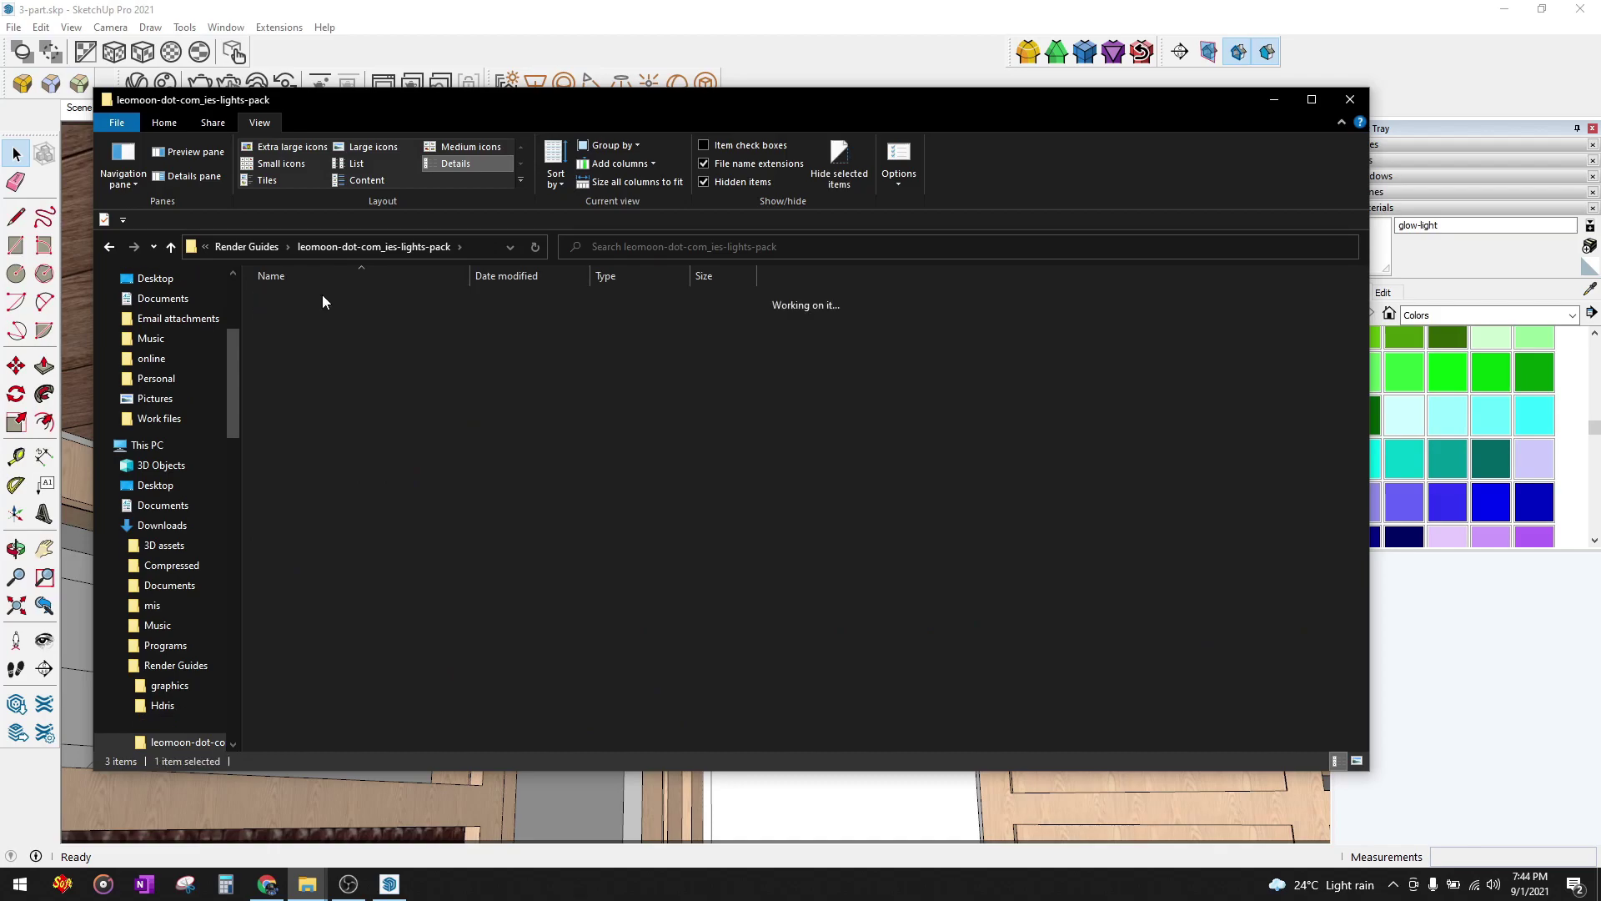
# - View the profiles as Large icons, select vee.png, then minimize Explorer
pyautogui.click(369, 145)
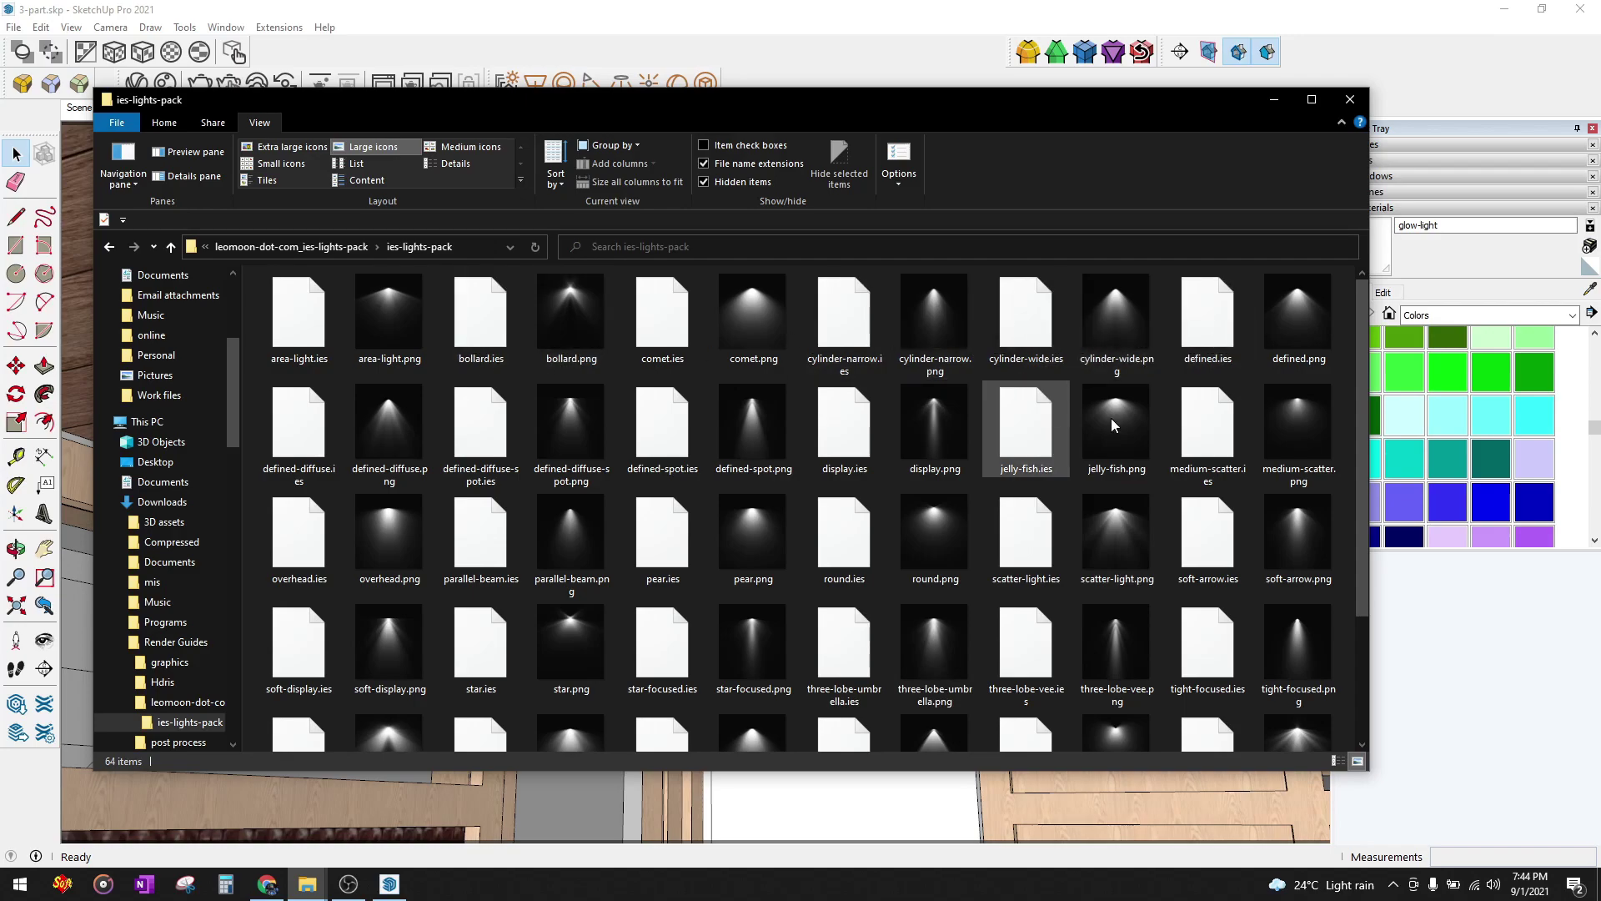
pyautogui.scroll(-2, 734, 544)
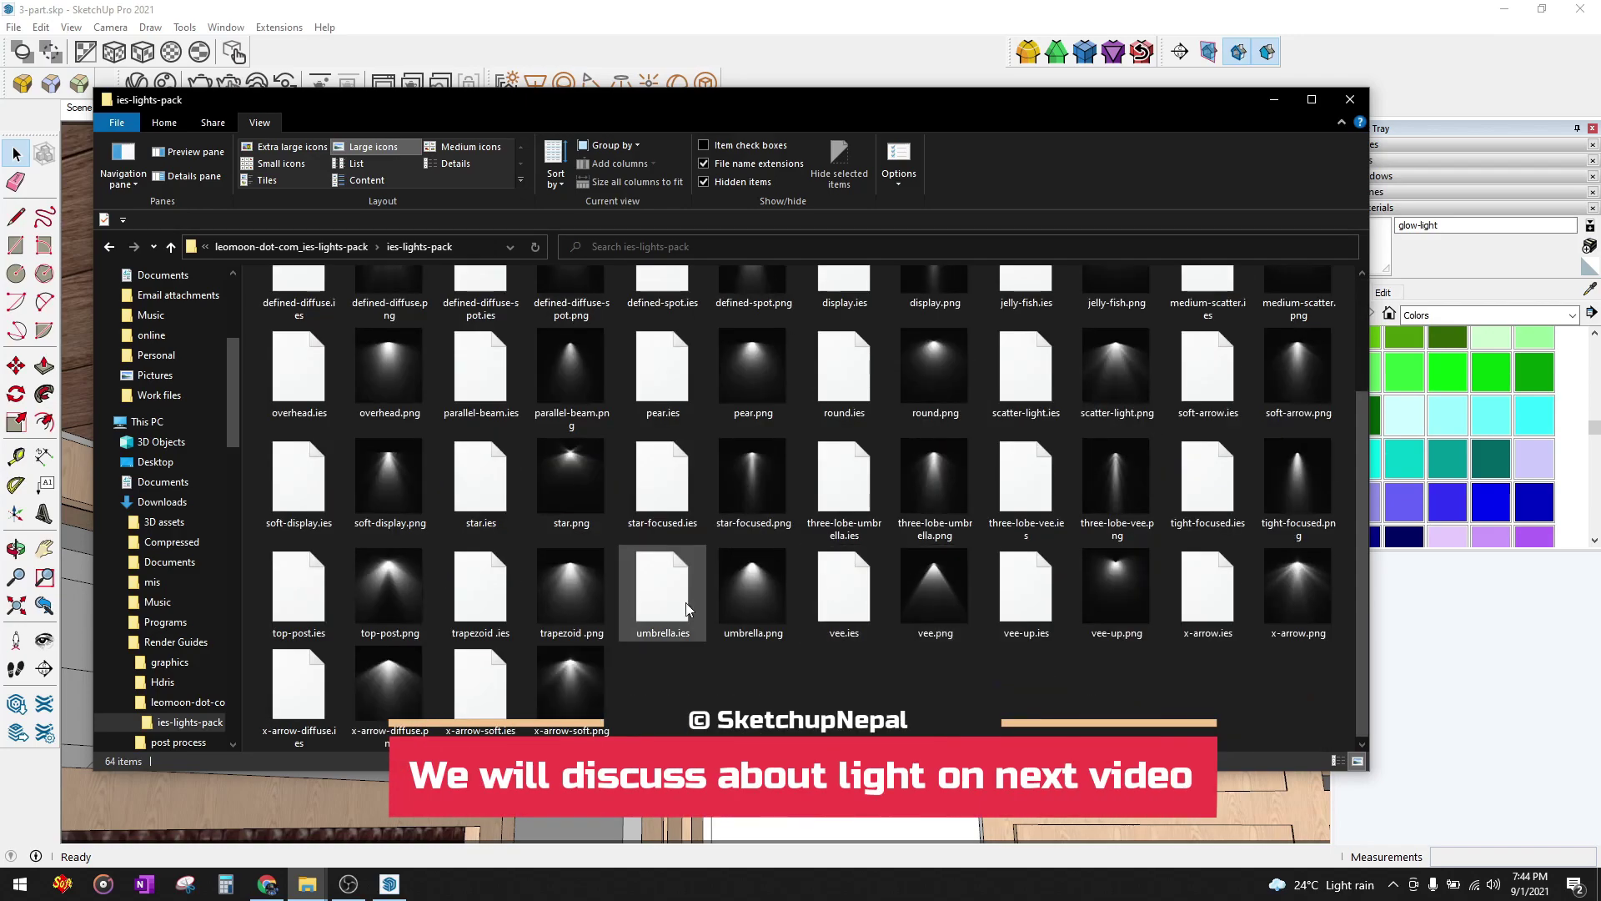
pyautogui.click(936, 578)
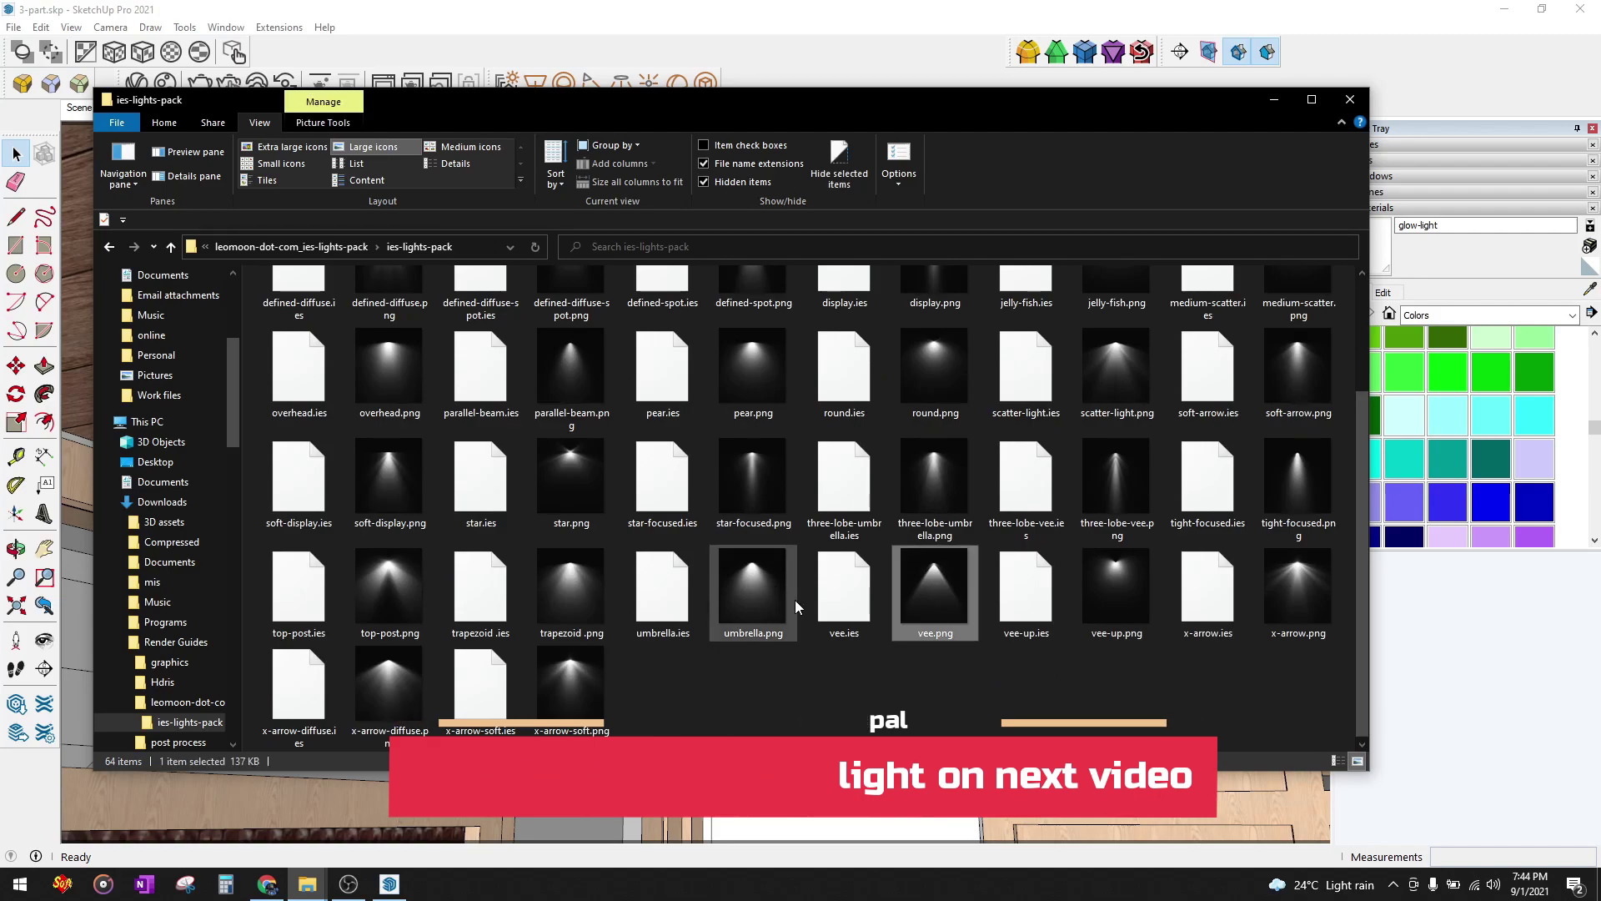
pyautogui.click(1274, 101)
# - Choose vee.ies, place the IES light beneath the ceiling fixture, and cut it
pyautogui.scroll(-5, 737, 500)
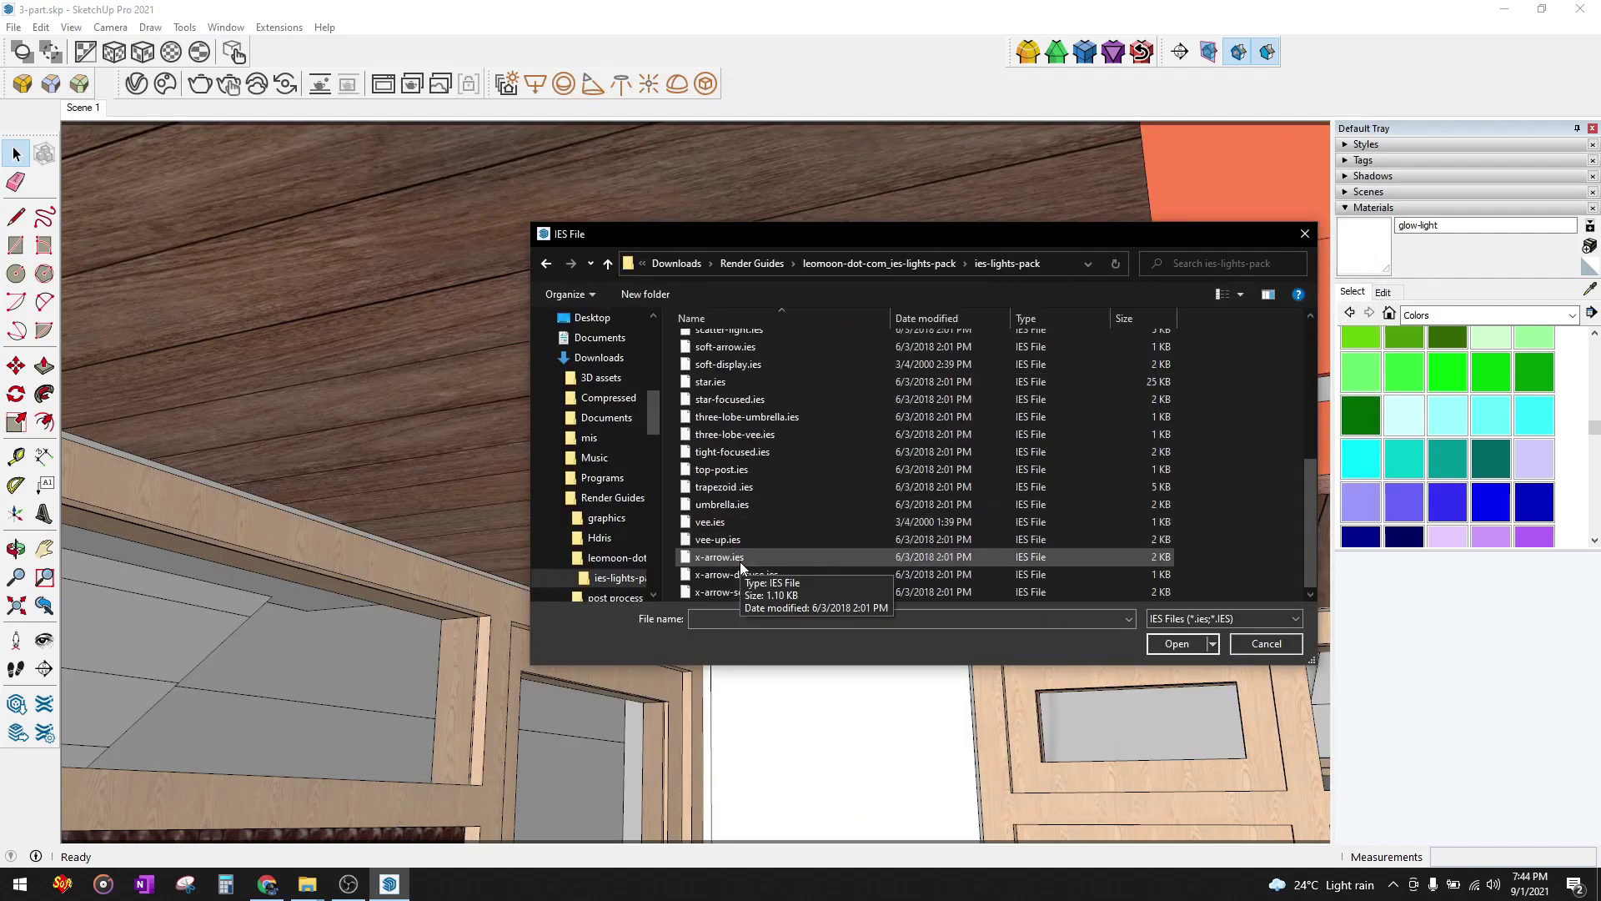
pyautogui.click(731, 524)
pyautogui.click(1189, 645)
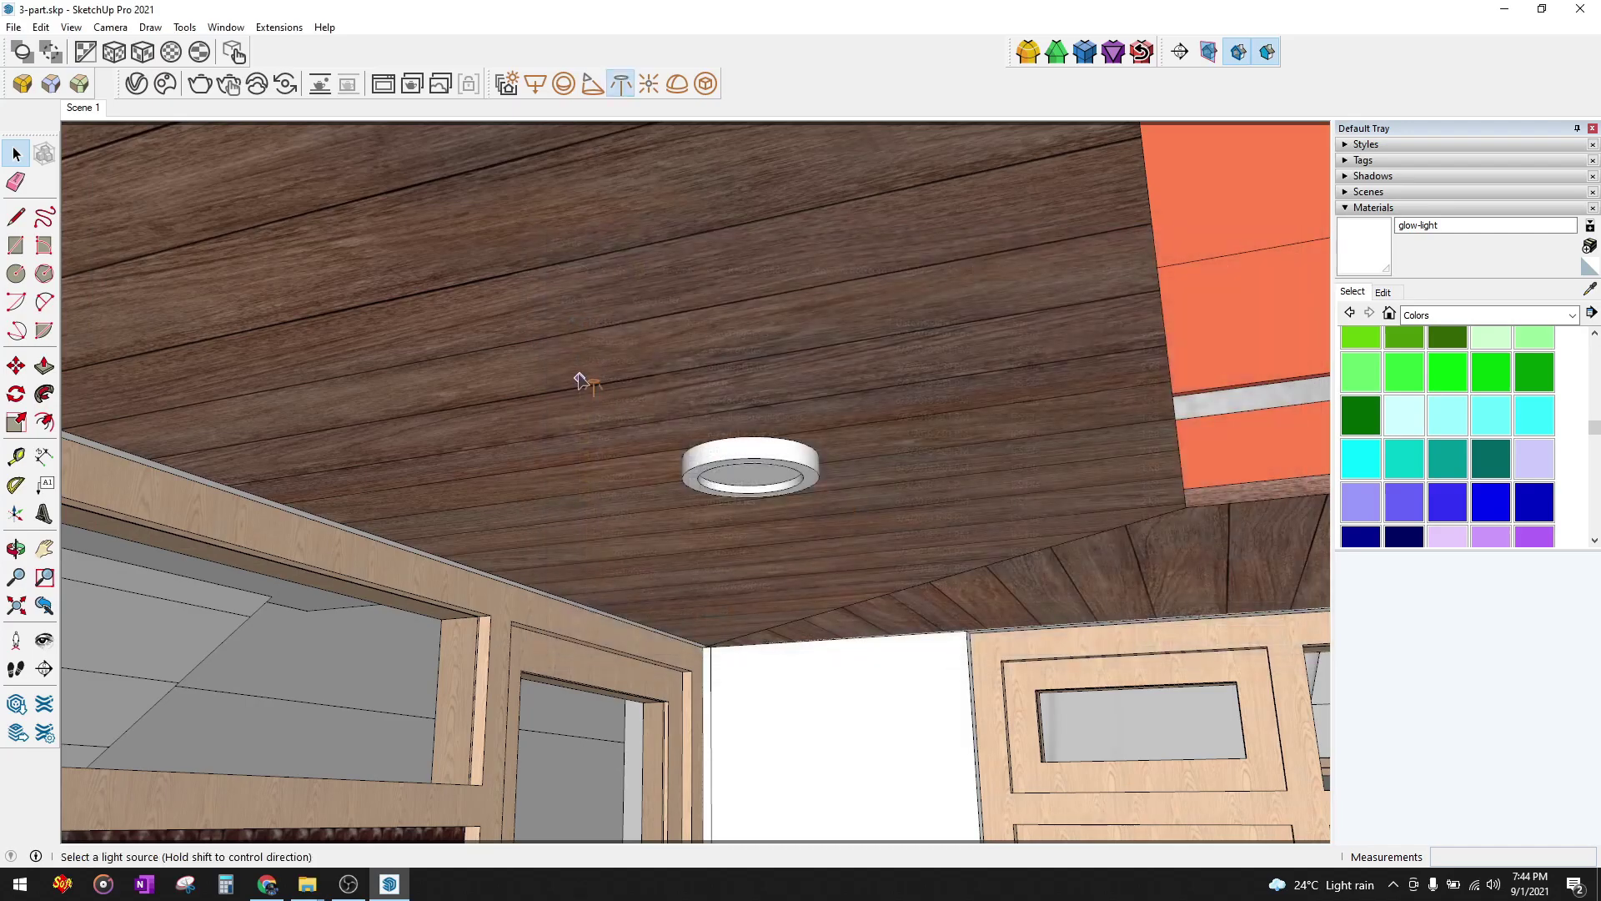
pyautogui.scroll(2, 782, 475)
pyautogui.click(768, 531)
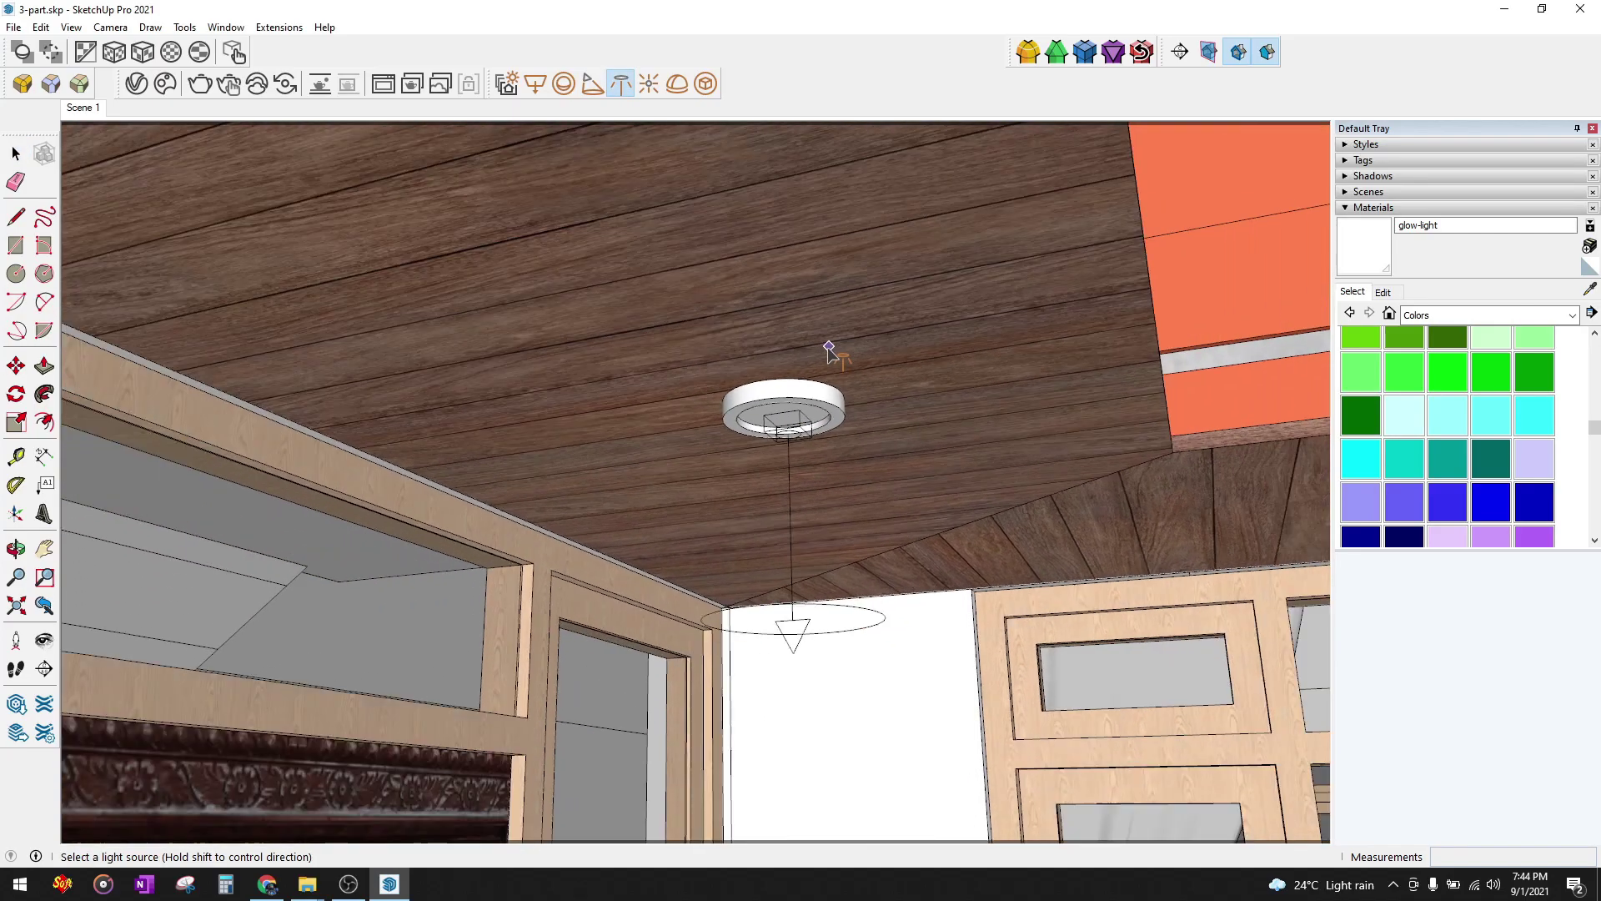
pyautogui.moveTo(829, 343); pyautogui.dragTo(904, 382, button='middle')
pyautogui.click(861, 425)
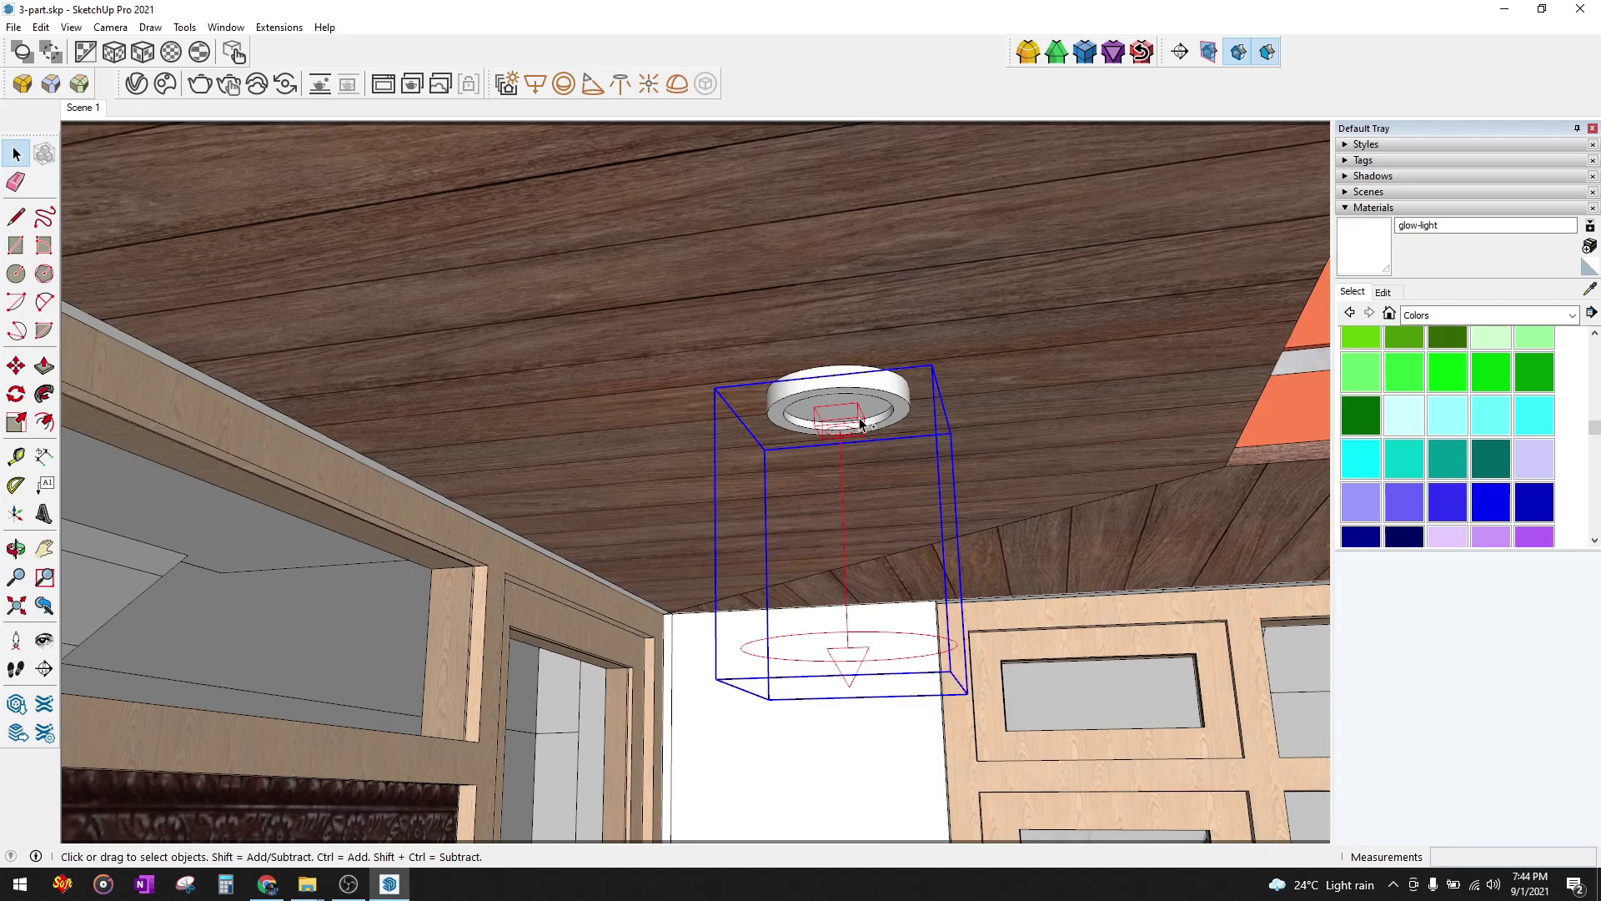
pyautogui.press('Delete')
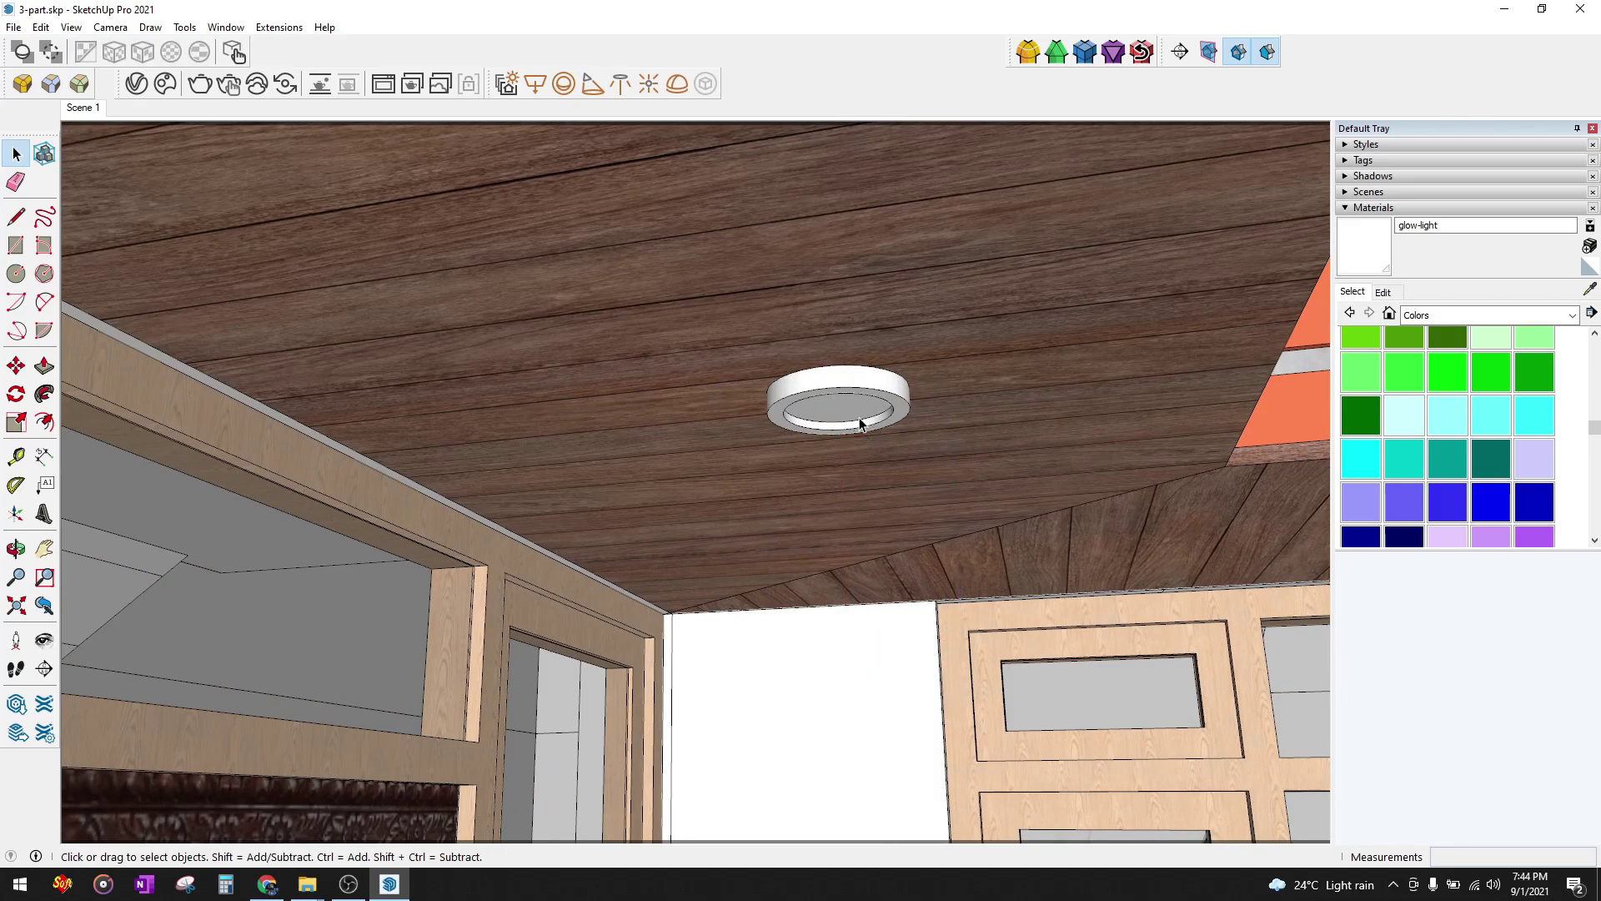
# - Open the ceiling fixture component and Edit > Paste In Place the IES light inside
pyautogui.doubleClick(861, 424)
pyautogui.moveTo(834, 375)
pyautogui.mouseDown(button='middle')
pyautogui.moveTo(532, 494)
pyautogui.moveTo(588, 500)
pyautogui.moveTo(508, 435)
pyautogui.moveTo(568, 508)
pyautogui.moveTo(748, 345)
pyautogui.mouseUp(button='middle')
pyautogui.click(53, 614)
pyautogui.scroll(3, 546, 514)
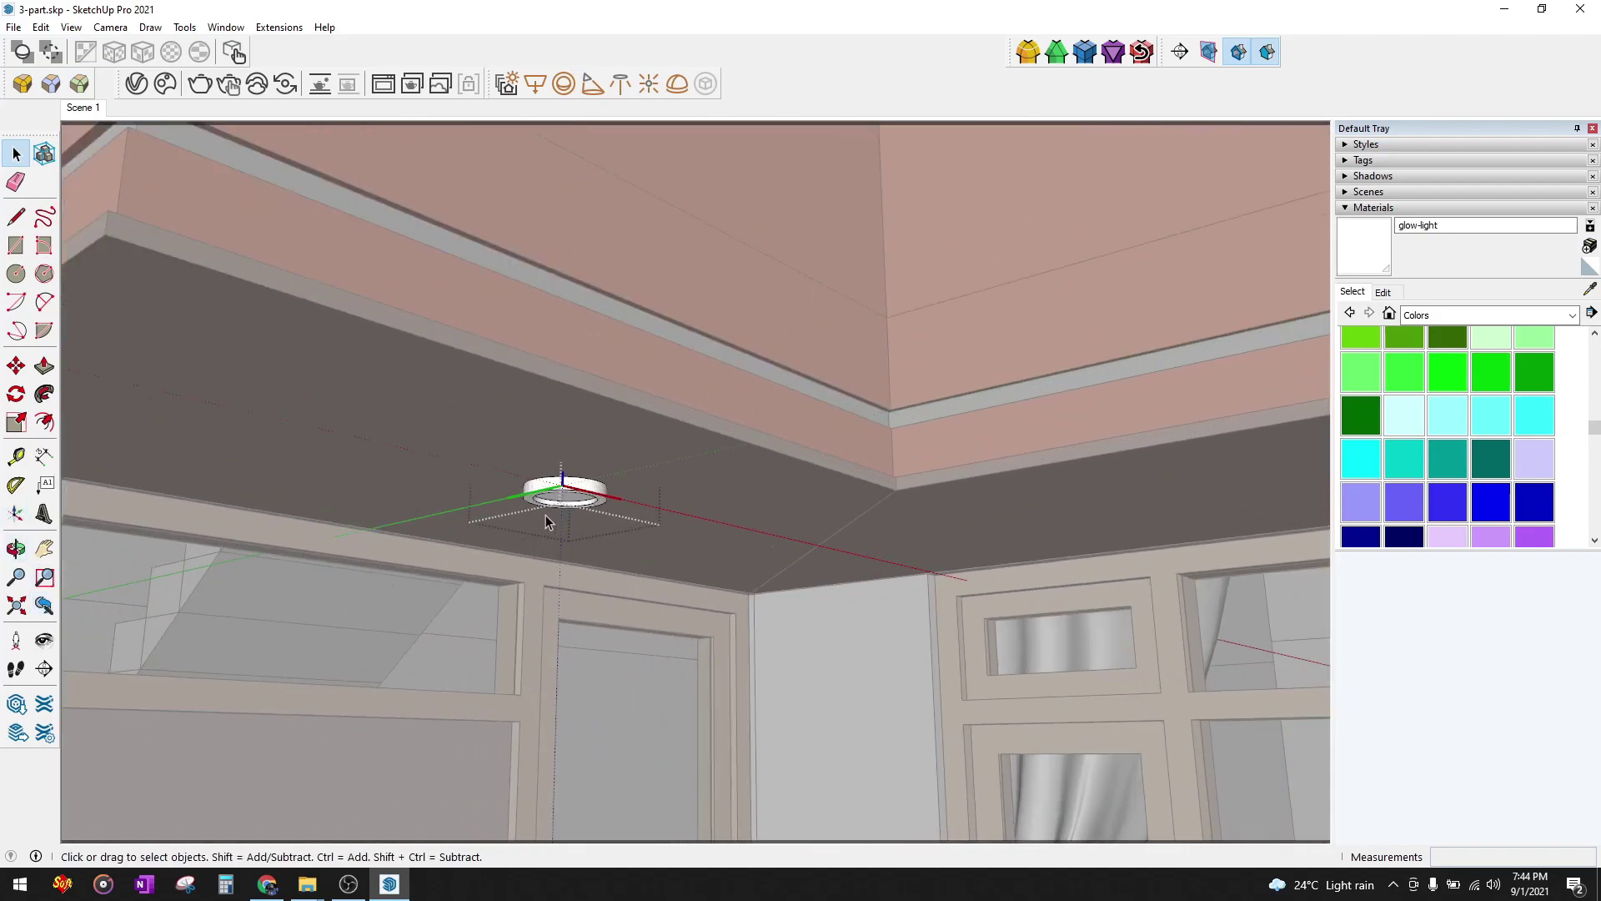
pyautogui.scroll(3, 579, 477)
pyautogui.click(39, 26)
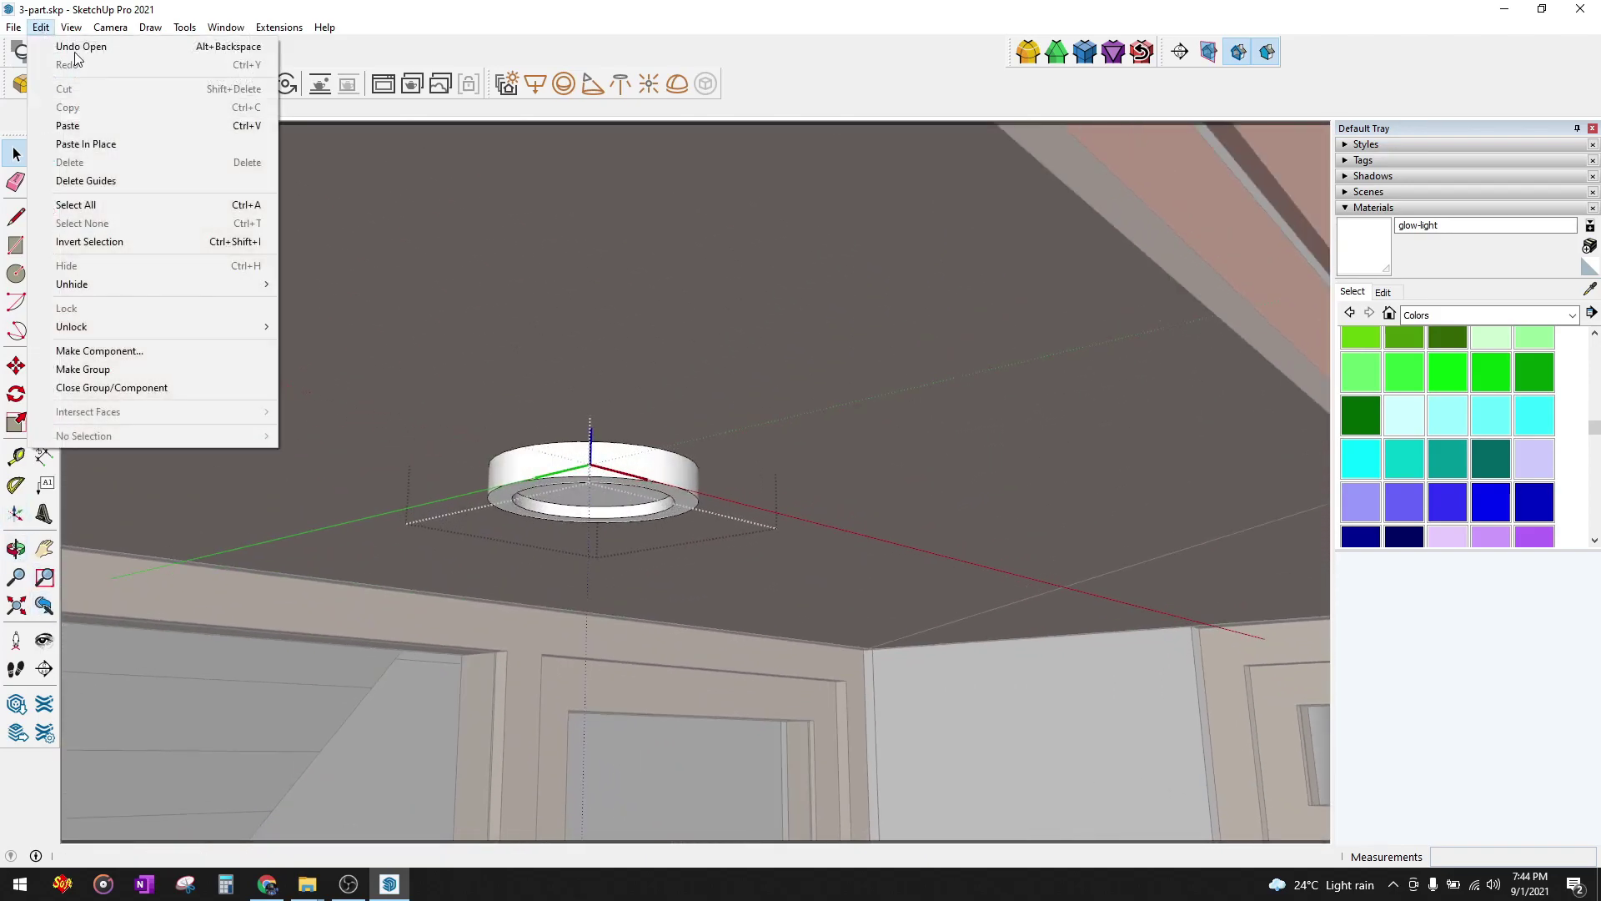
pyautogui.click(169, 145)
# - Orbit to verify every fixture has its IES light, then return to Scene 1
pyautogui.scroll(-3, 634, 467)
pyautogui.scroll(-3, 706, 492)
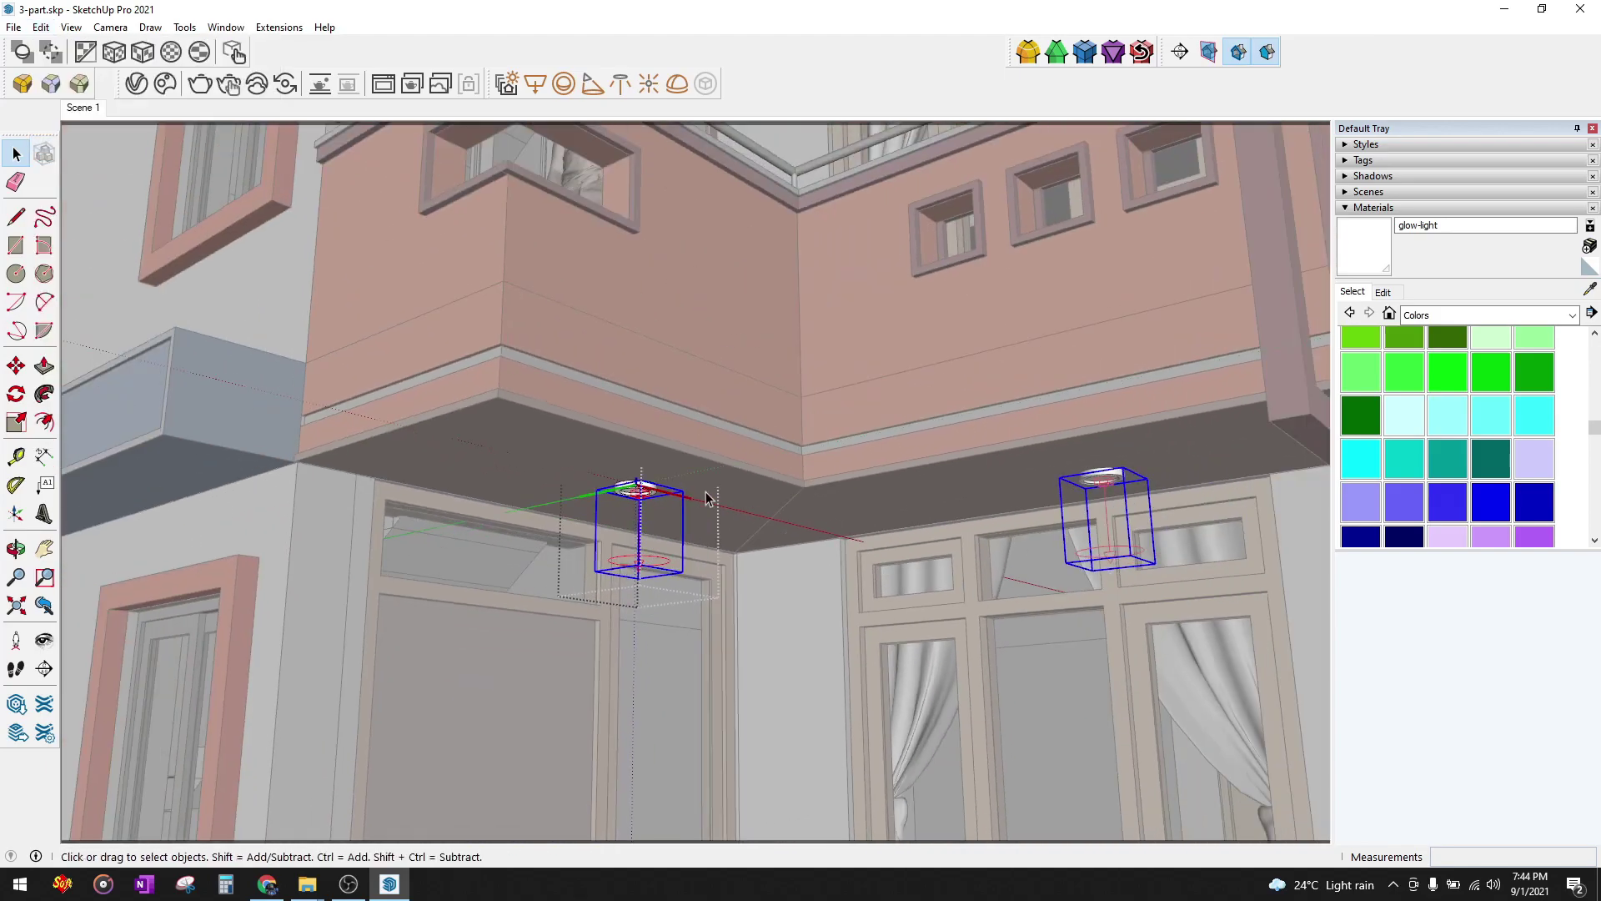
pyautogui.scroll(-5, 706, 492)
pyautogui.moveTo(769, 322)
pyautogui.mouseDown(button='middle')
pyautogui.moveTo(837, 307)
pyautogui.moveTo(818, 540)
pyautogui.moveTo(761, 437)
pyautogui.moveTo(858, 414)
pyautogui.moveTo(861, 458)
pyautogui.mouseUp(button='middle')
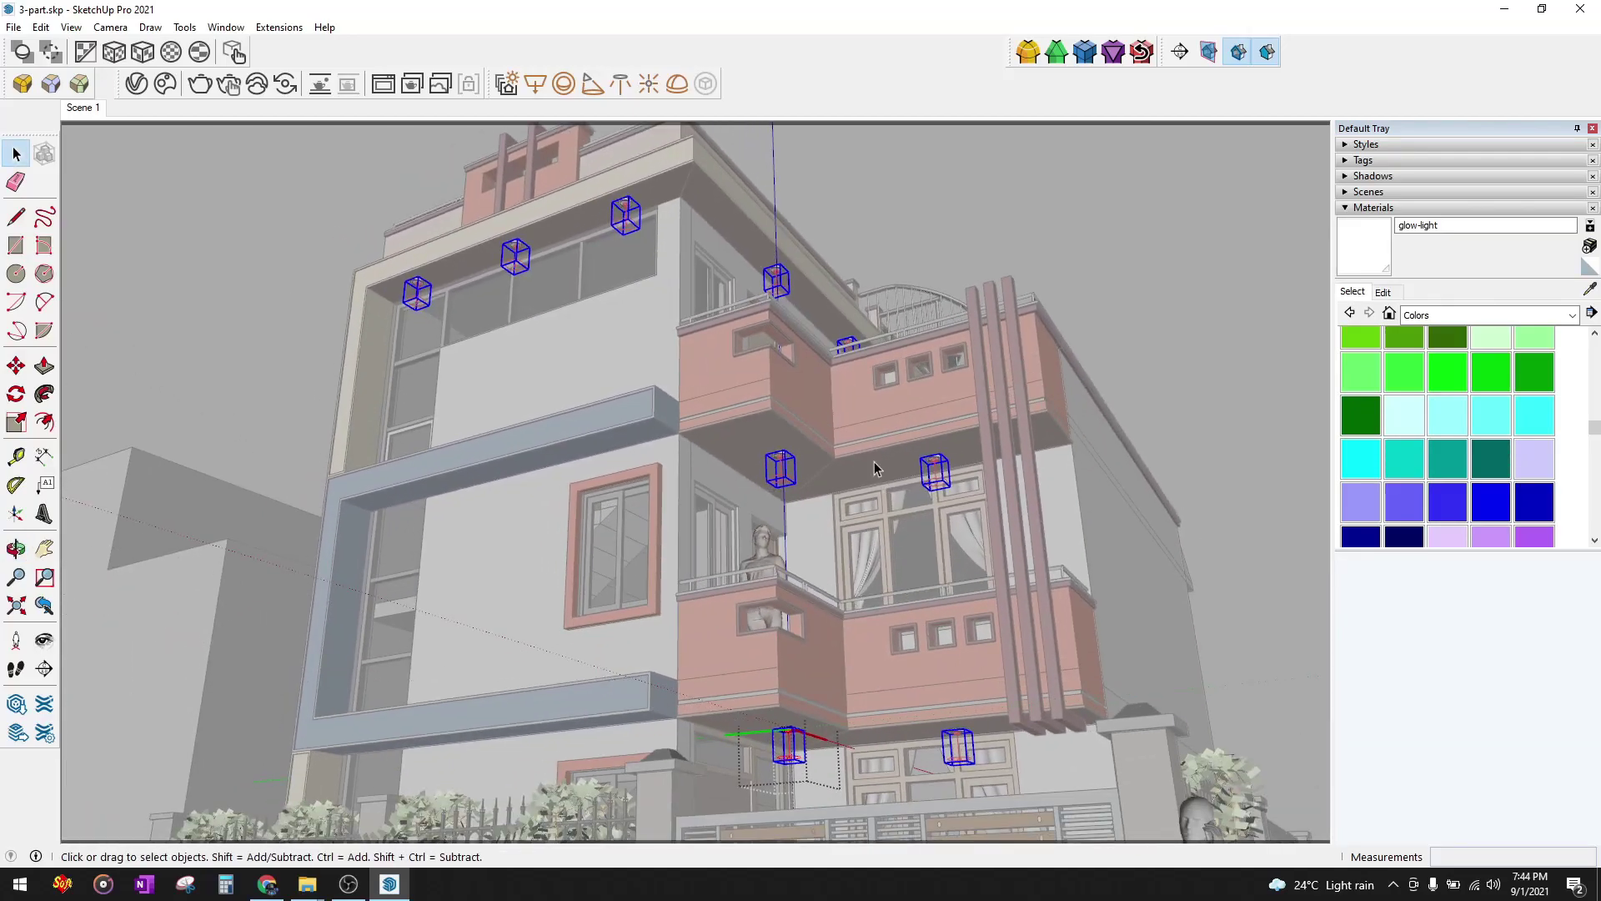
pyautogui.moveTo(867, 369)
pyautogui.mouseDown(button='middle')
pyautogui.moveTo(957, 384)
pyautogui.moveTo(1080, 469)
pyautogui.mouseUp(button='middle')
pyautogui.click(81, 107)
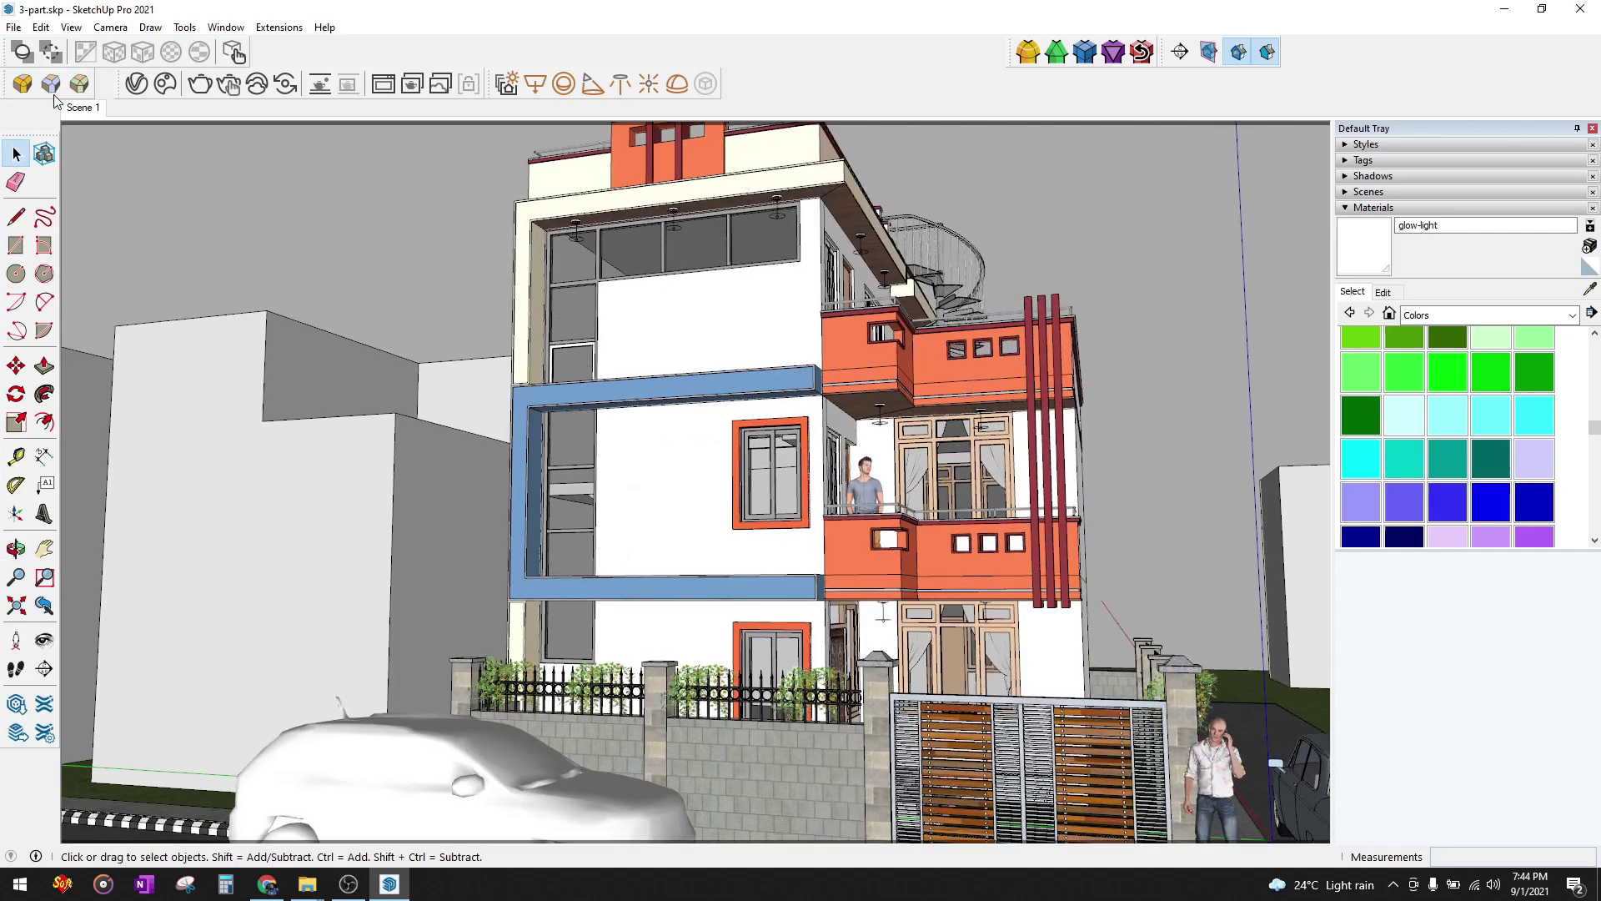
# - Override the IES light intensity to 40000 lm with Shape set to From IES File
pyautogui.click(134, 92)
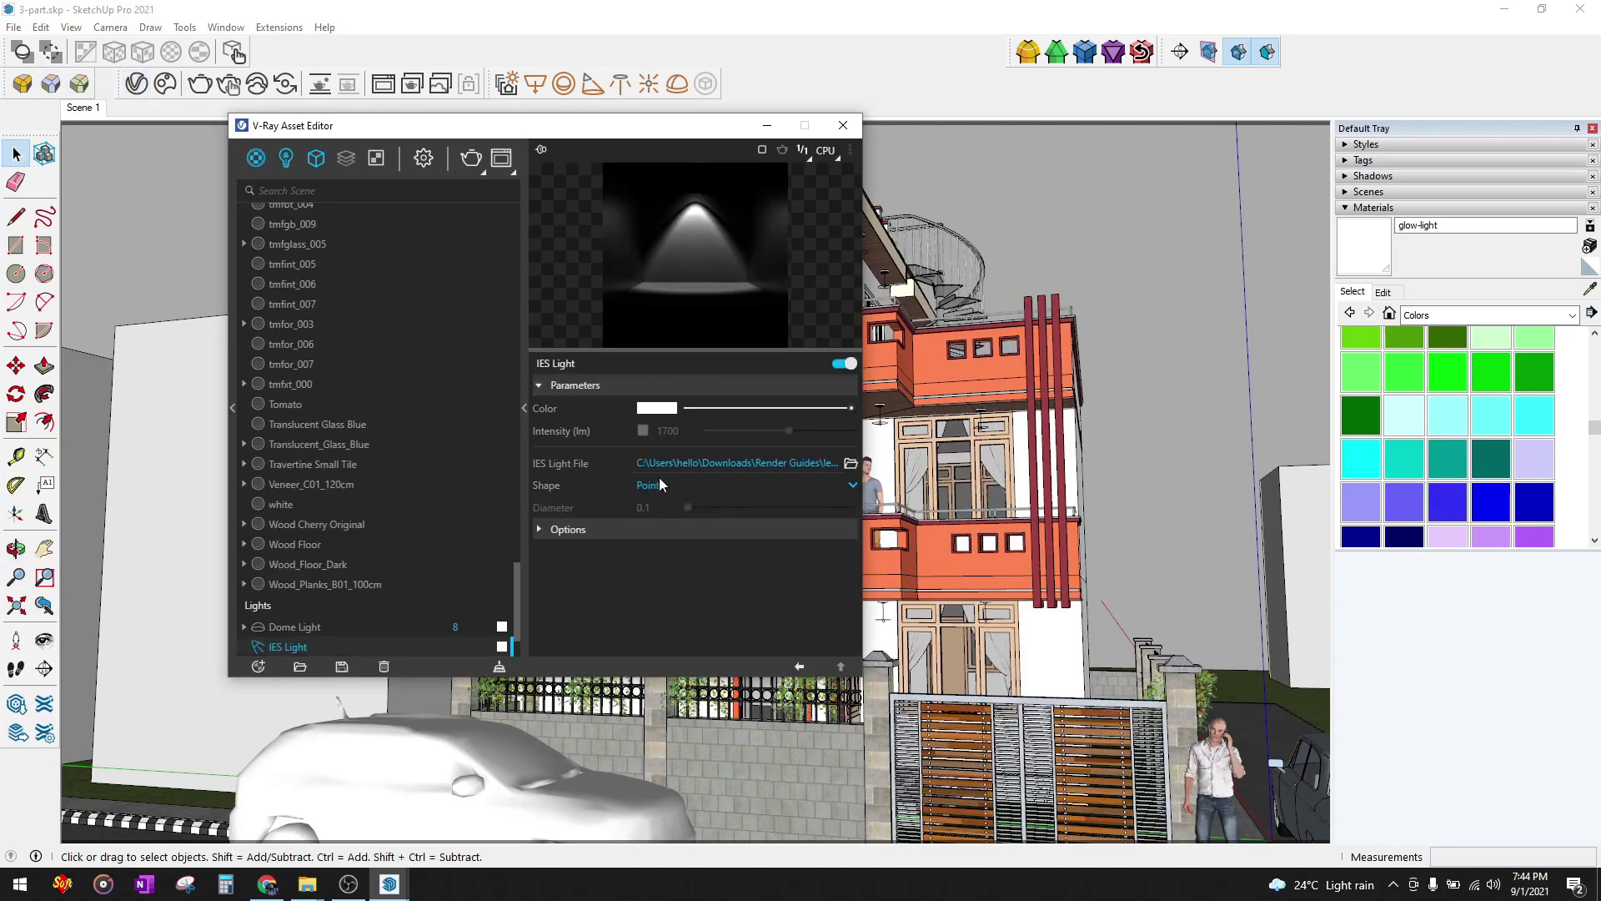
pyautogui.click(642, 430)
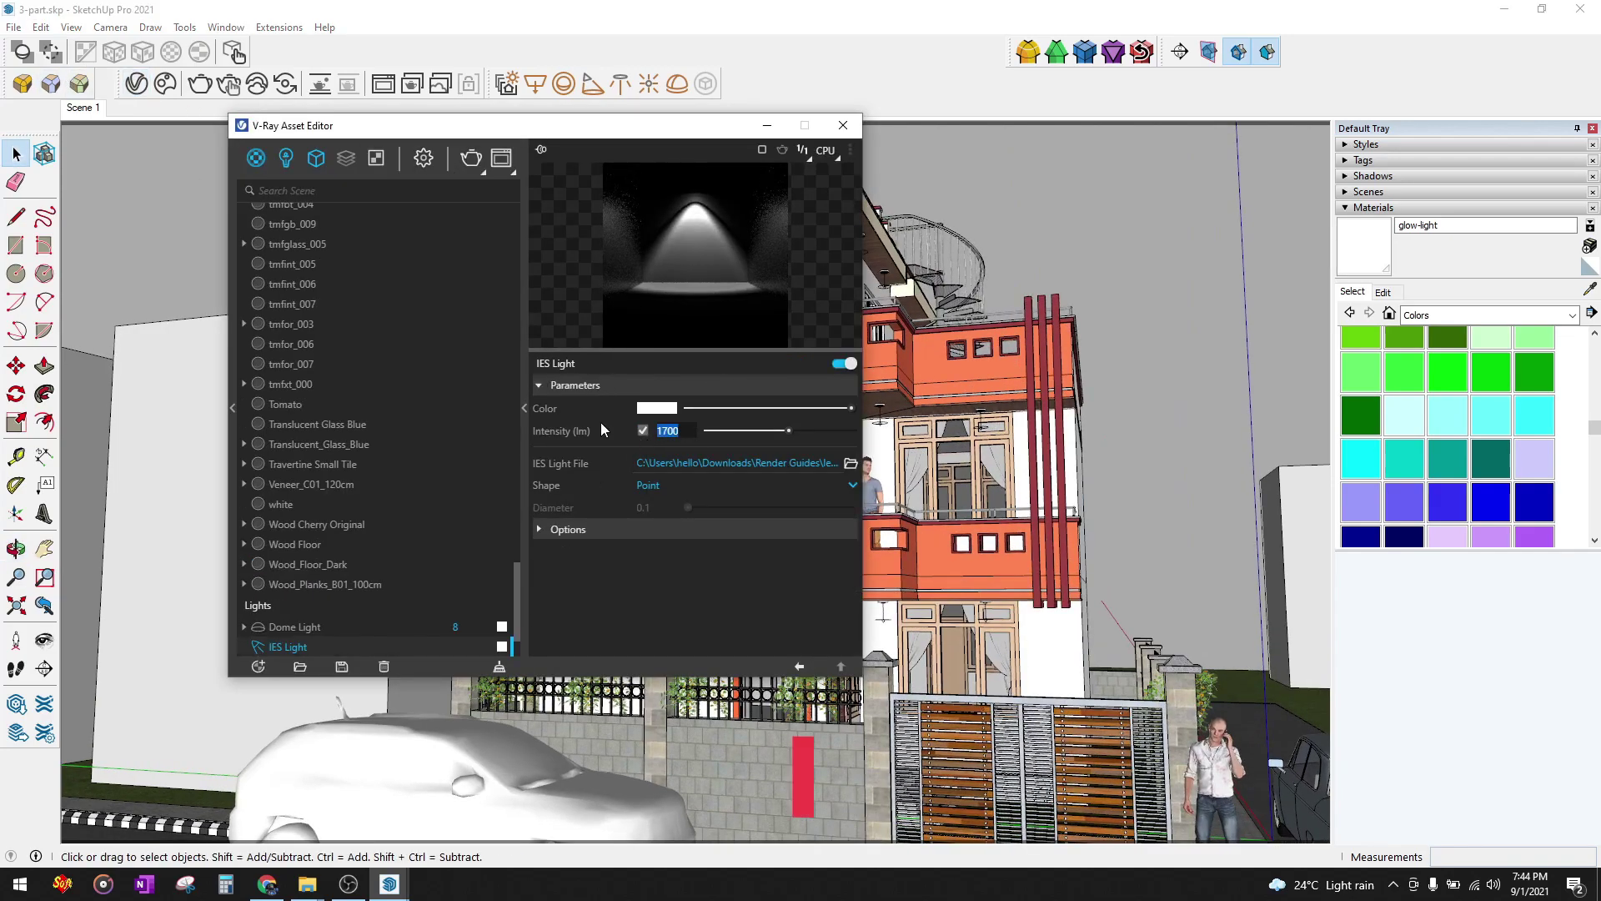
pyautogui.write('400')
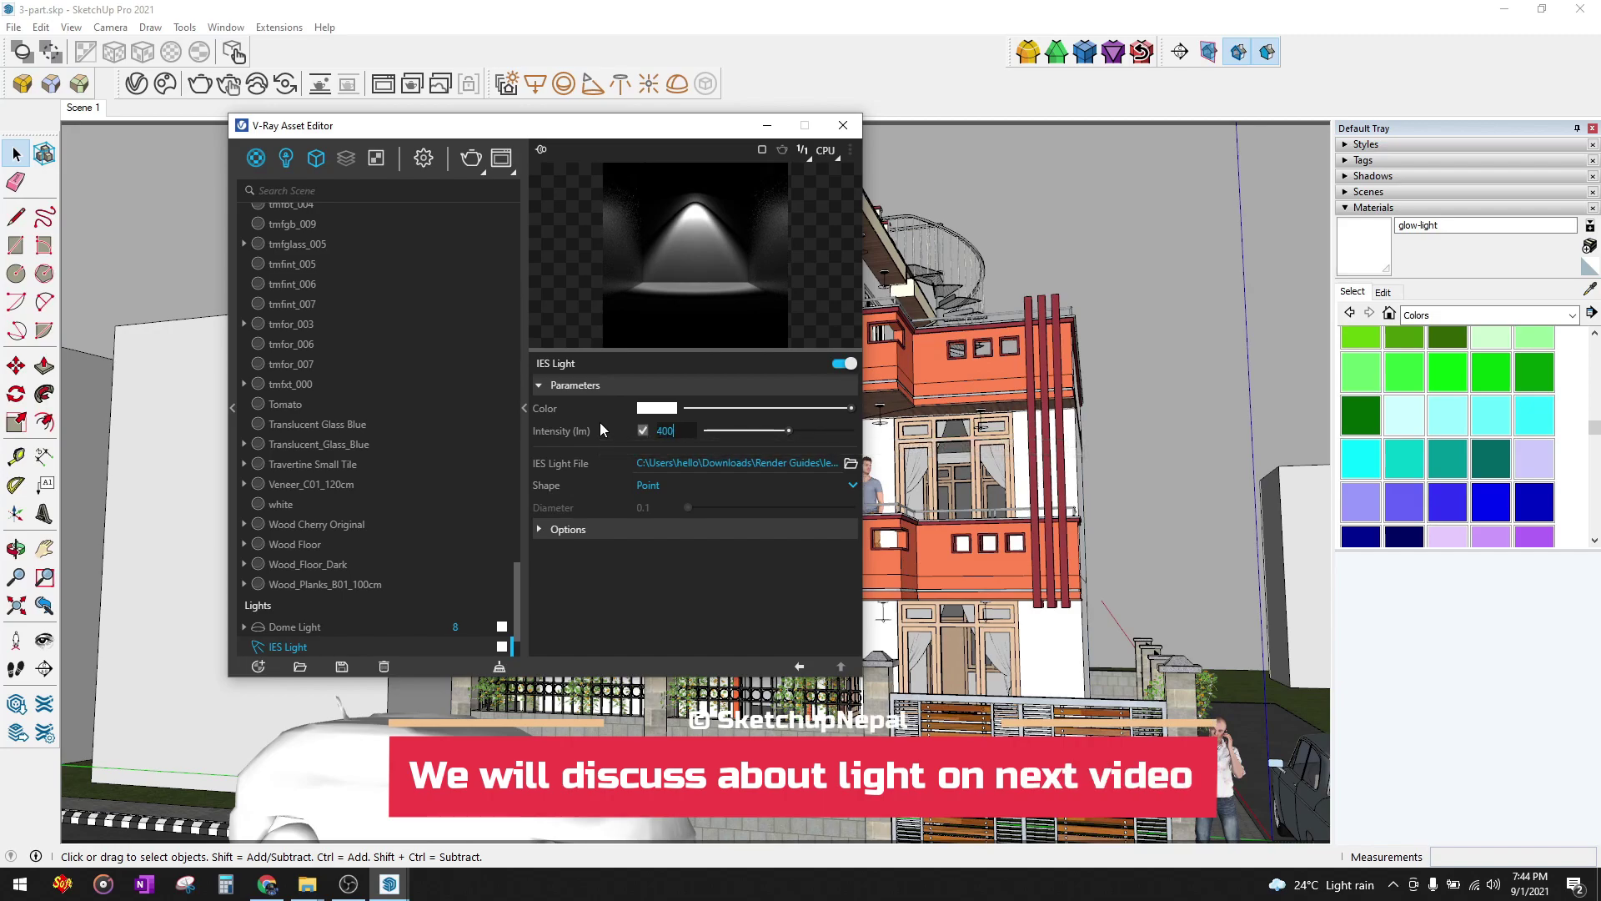
pyautogui.write('00')
pyautogui.press('Return')
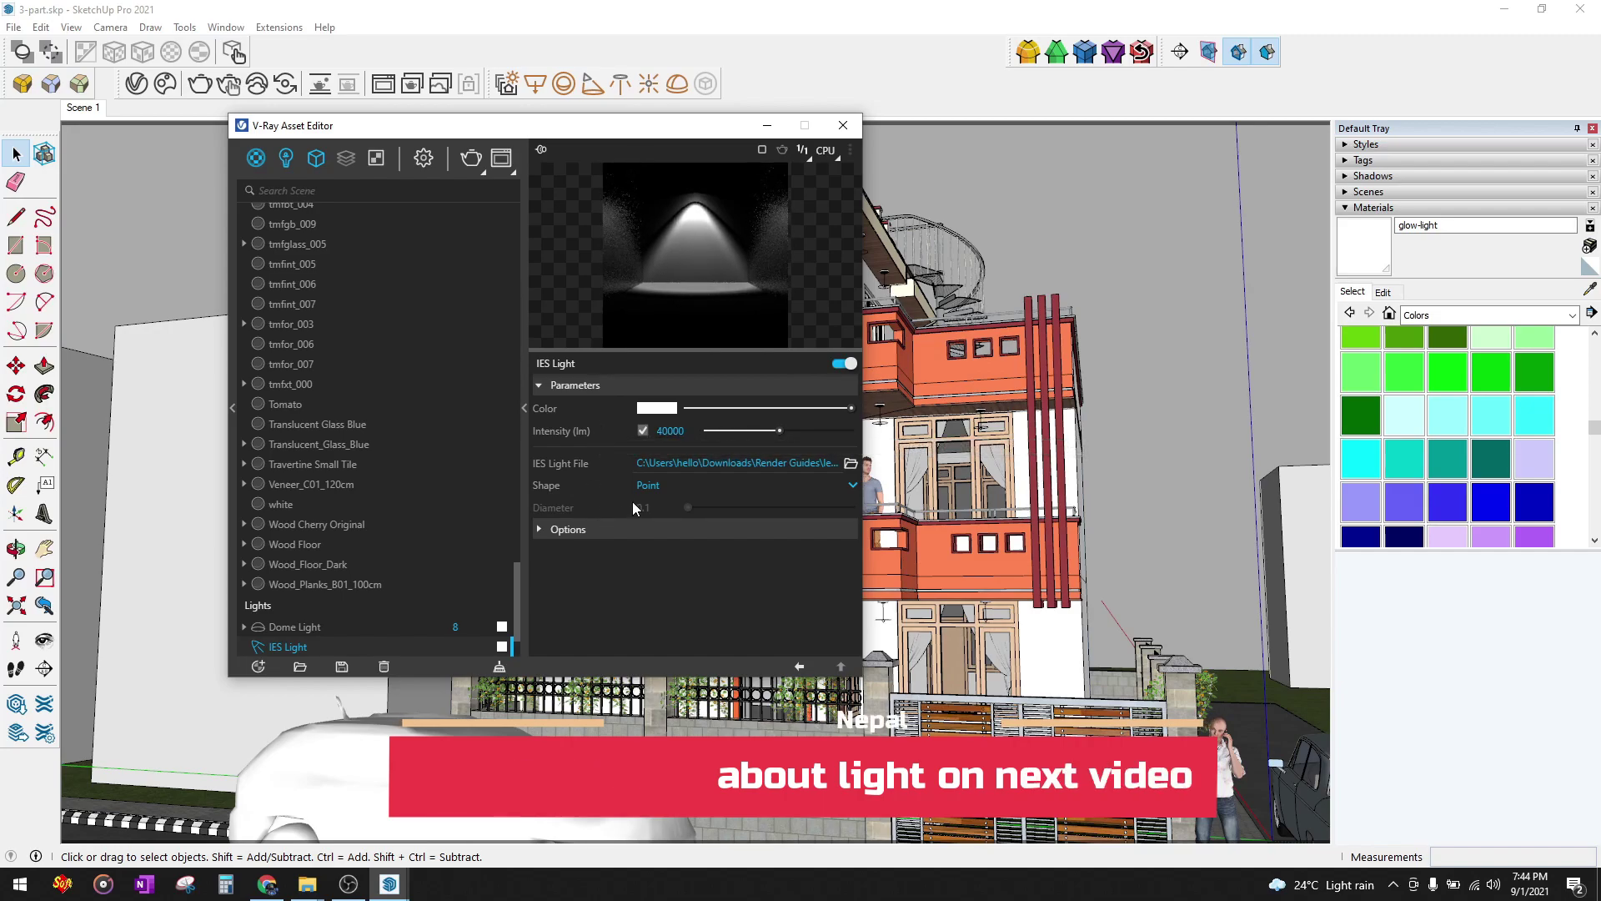
pyautogui.click(647, 485)
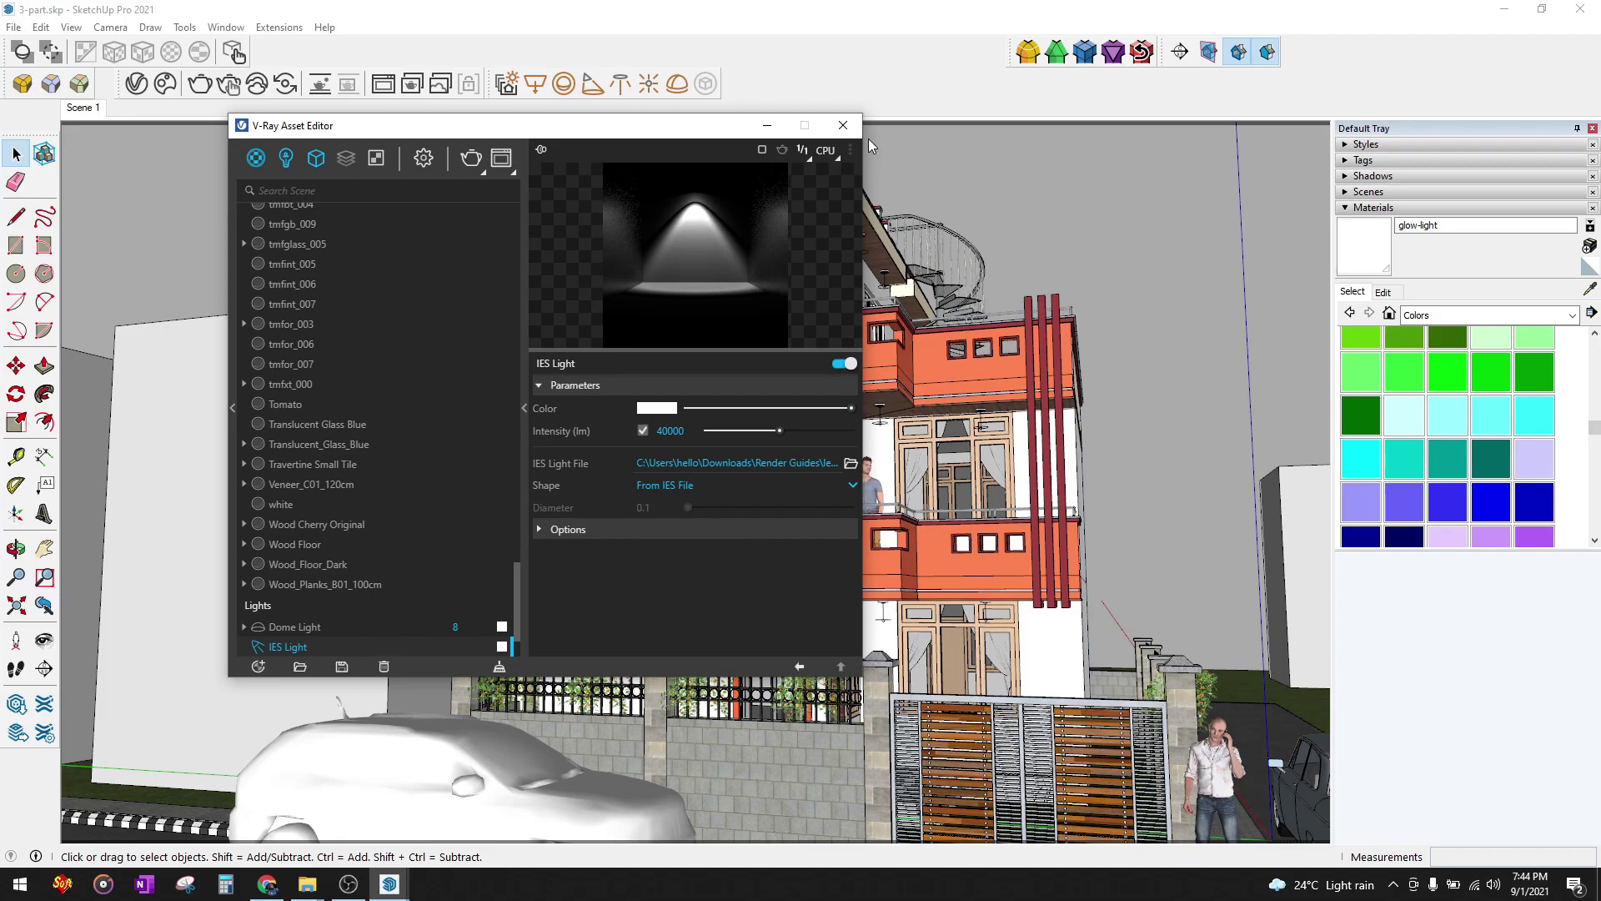
pyautogui.click(846, 125)
# - Orbit around to a frontal view of the house
pyautogui.scroll(-3, 738, 417)
pyautogui.scroll(5, 738, 376)
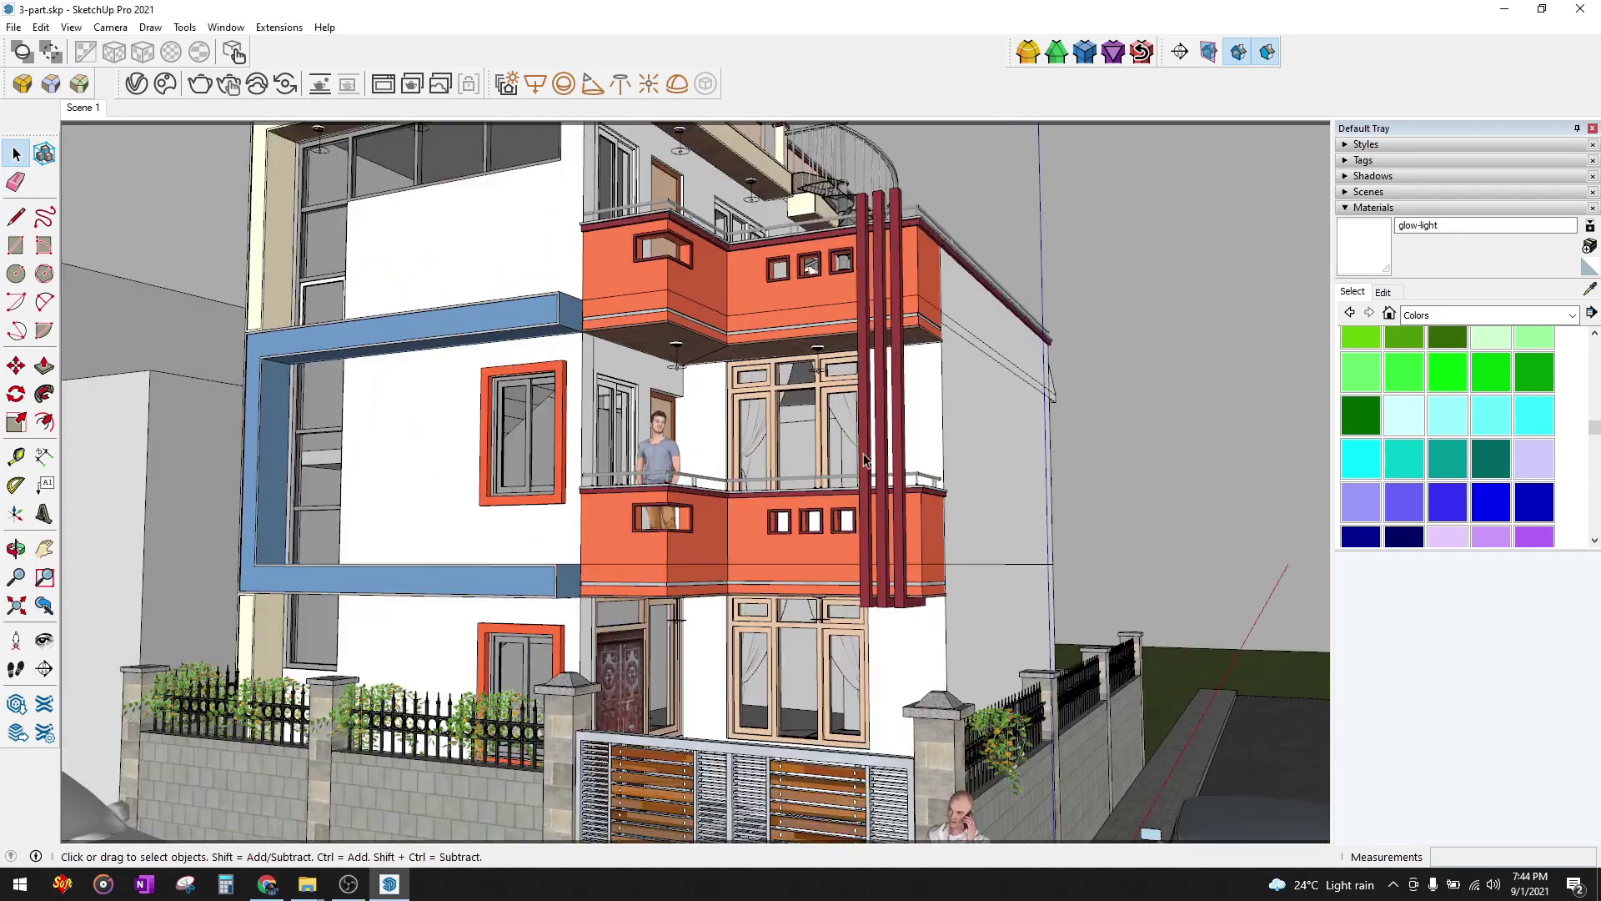
pyautogui.scroll(4, 738, 357)
pyautogui.moveTo(737, 357)
pyautogui.mouseDown(button='middle')
pyautogui.moveTo(784, 401)
pyautogui.moveTo(833, 572)
pyautogui.moveTo(776, 690)
pyautogui.moveTo(756, 551)
pyautogui.mouseUp(button='middle')
pyautogui.scroll(-5, 801, 417)
pyautogui.scroll(10, 830, 440)
pyautogui.scroll(-2, 755, 551)
# - Return to the Scene 1 view and re-render the house with the new lights
pyautogui.click(92, 108)
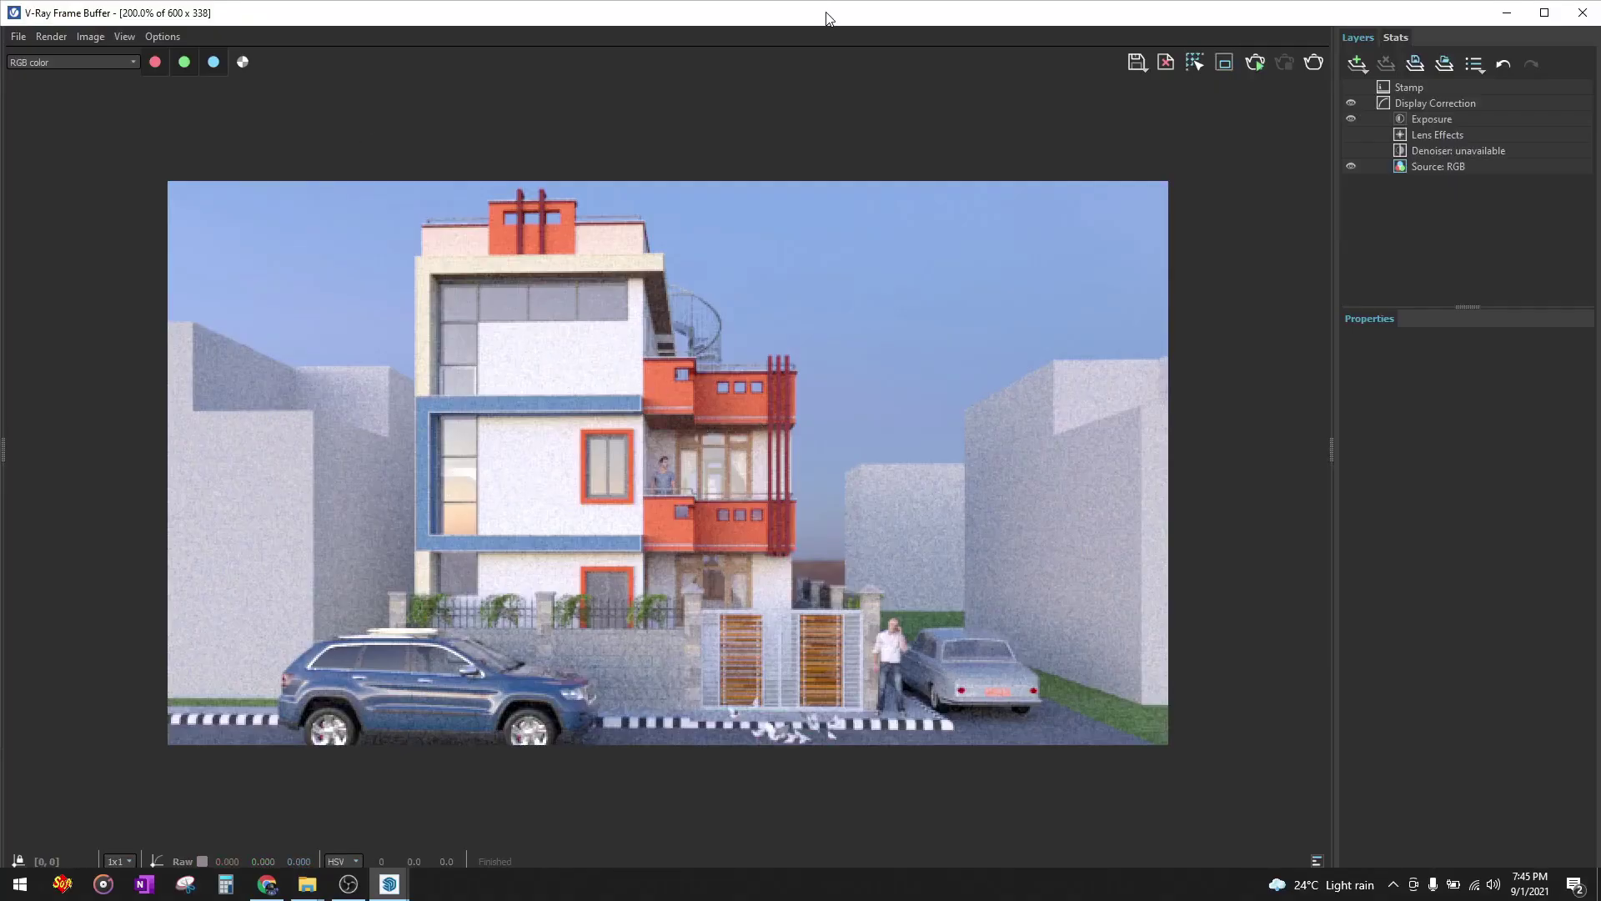
pyautogui.doubleClick(828, 18)
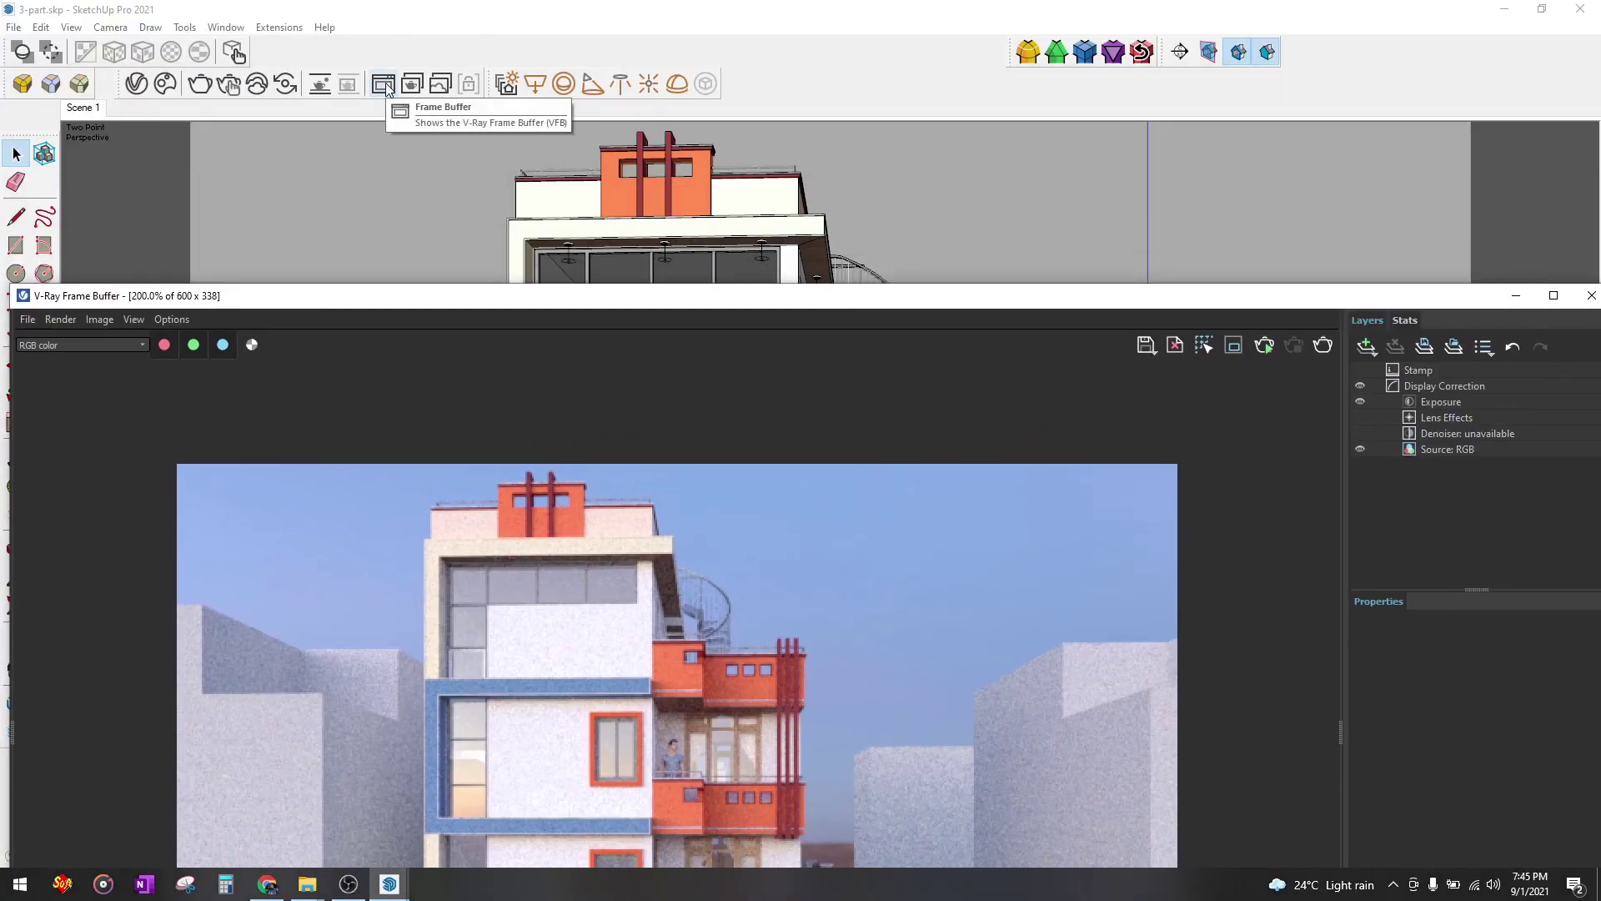
pyautogui.doubleClick(504, 298)
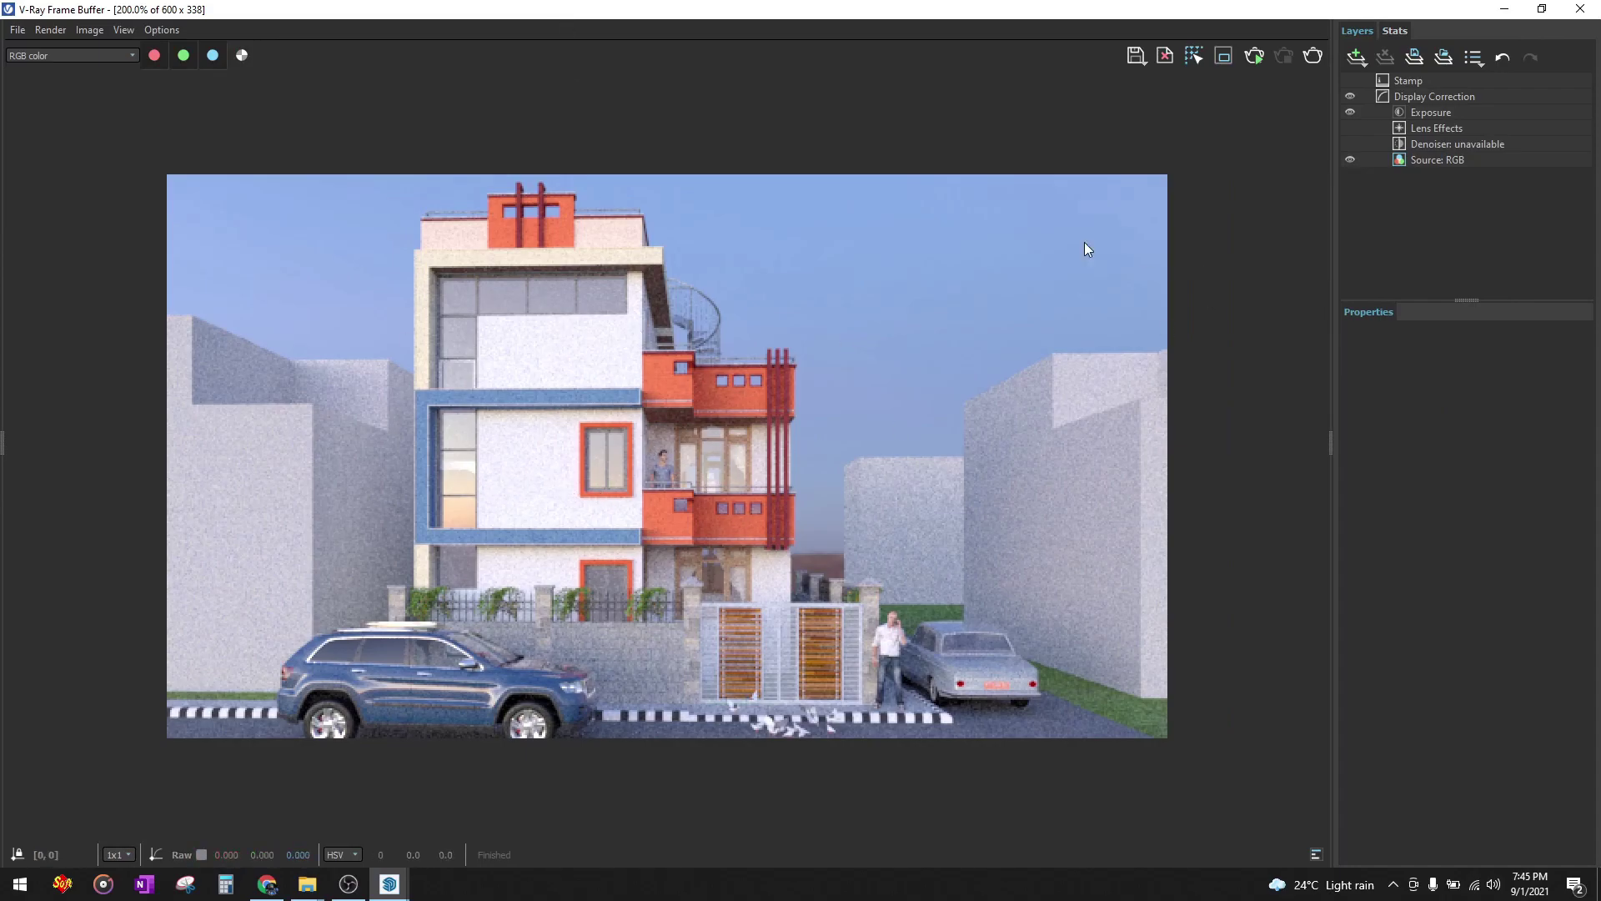
pyautogui.click(1318, 55)
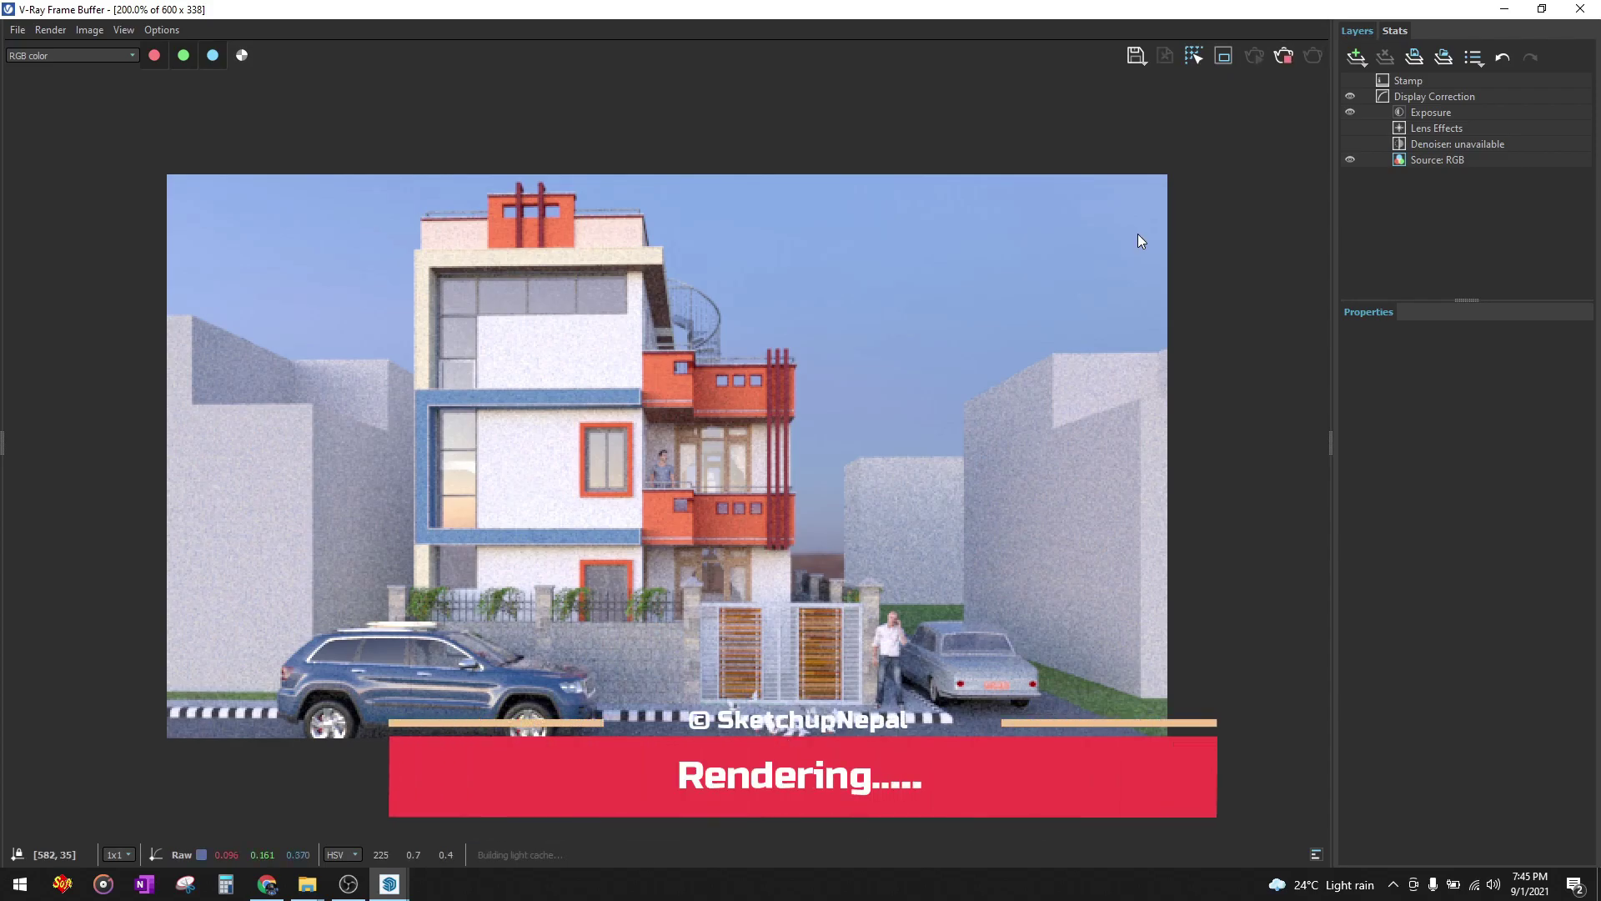
# - View the render at 100% and lower its Exposure correction from 1.698 to 0.849
pyautogui.doubleClick(824, 342)
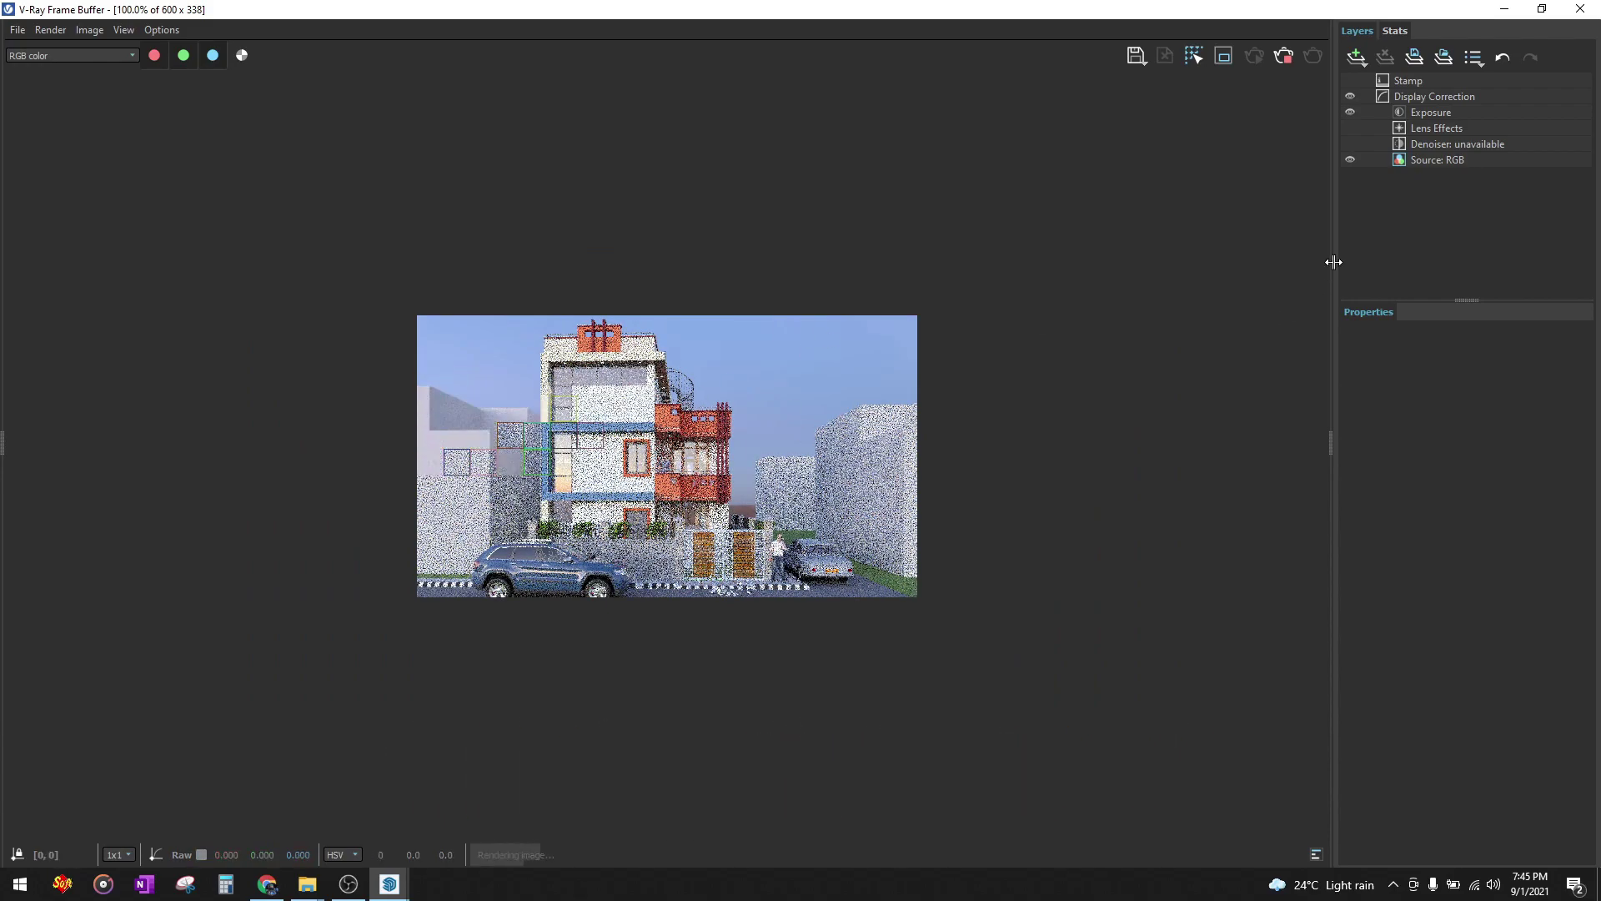
pyautogui.click(1432, 114)
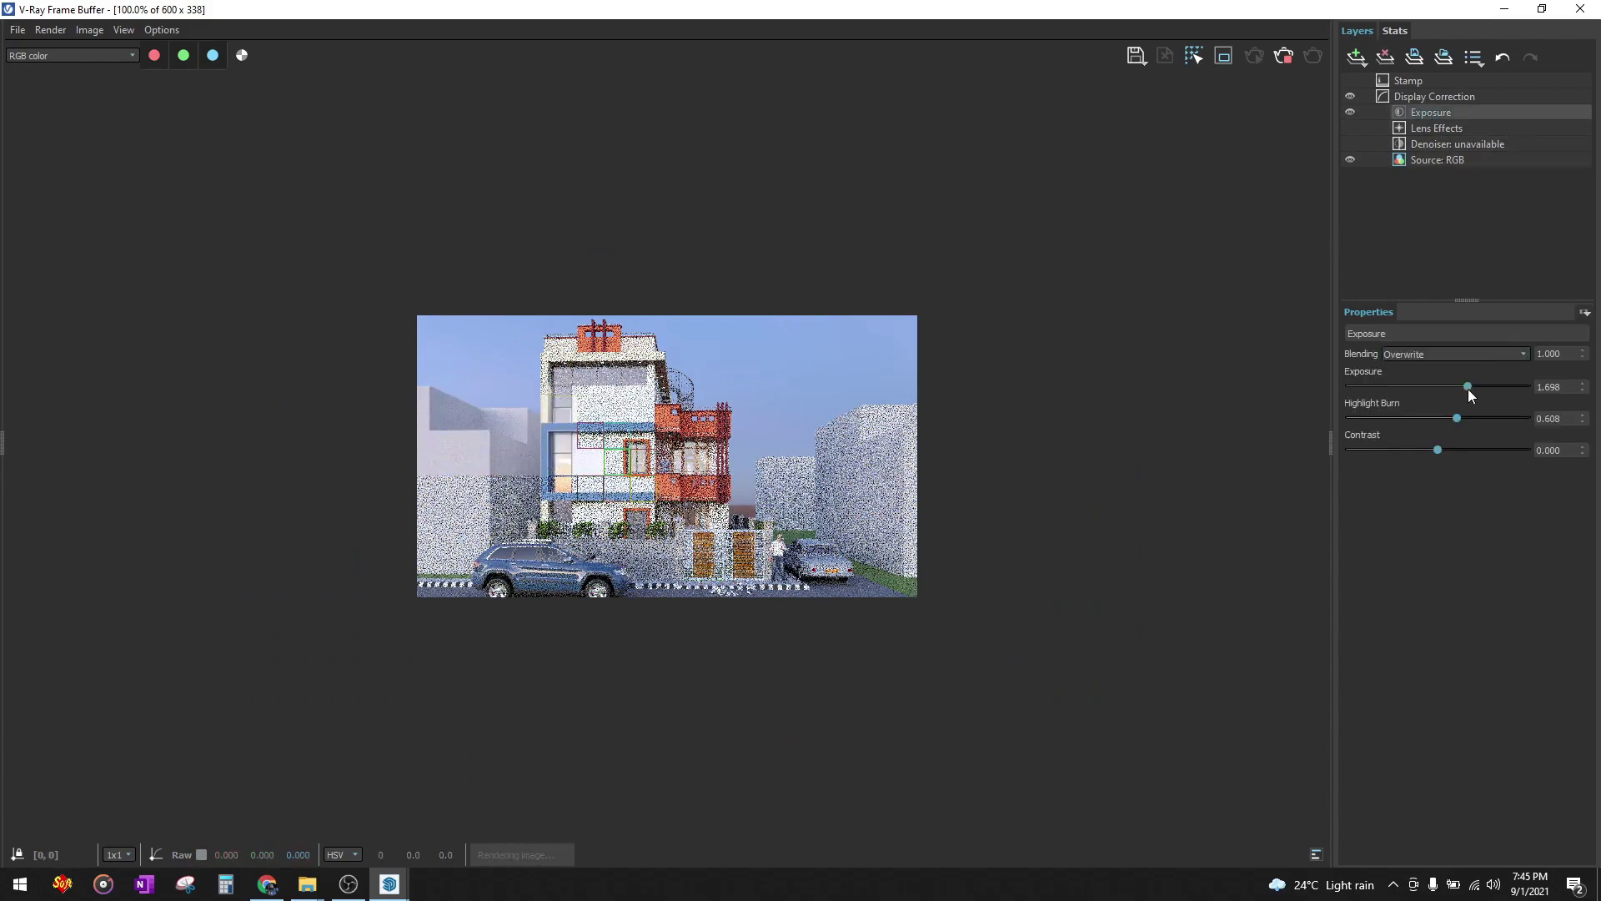
pyautogui.moveTo(1467, 388); pyautogui.dragTo(1453, 381)
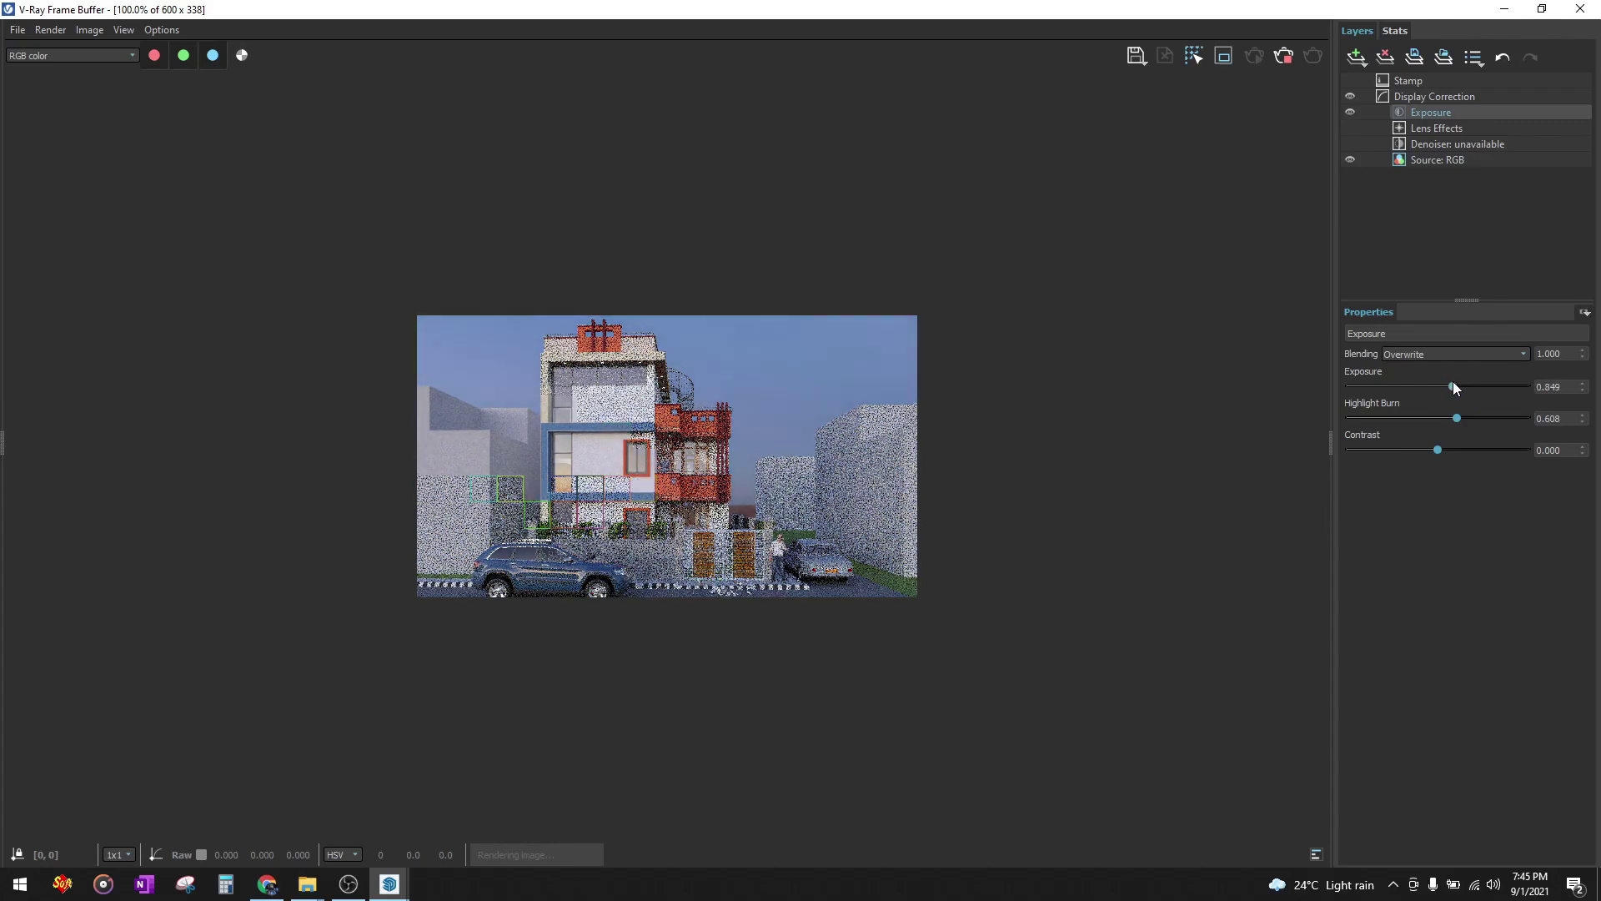
pyautogui.scroll(1, 667, 455)
pyautogui.scroll(1, 422, 203)
pyautogui.scroll(-1, 738, 259)
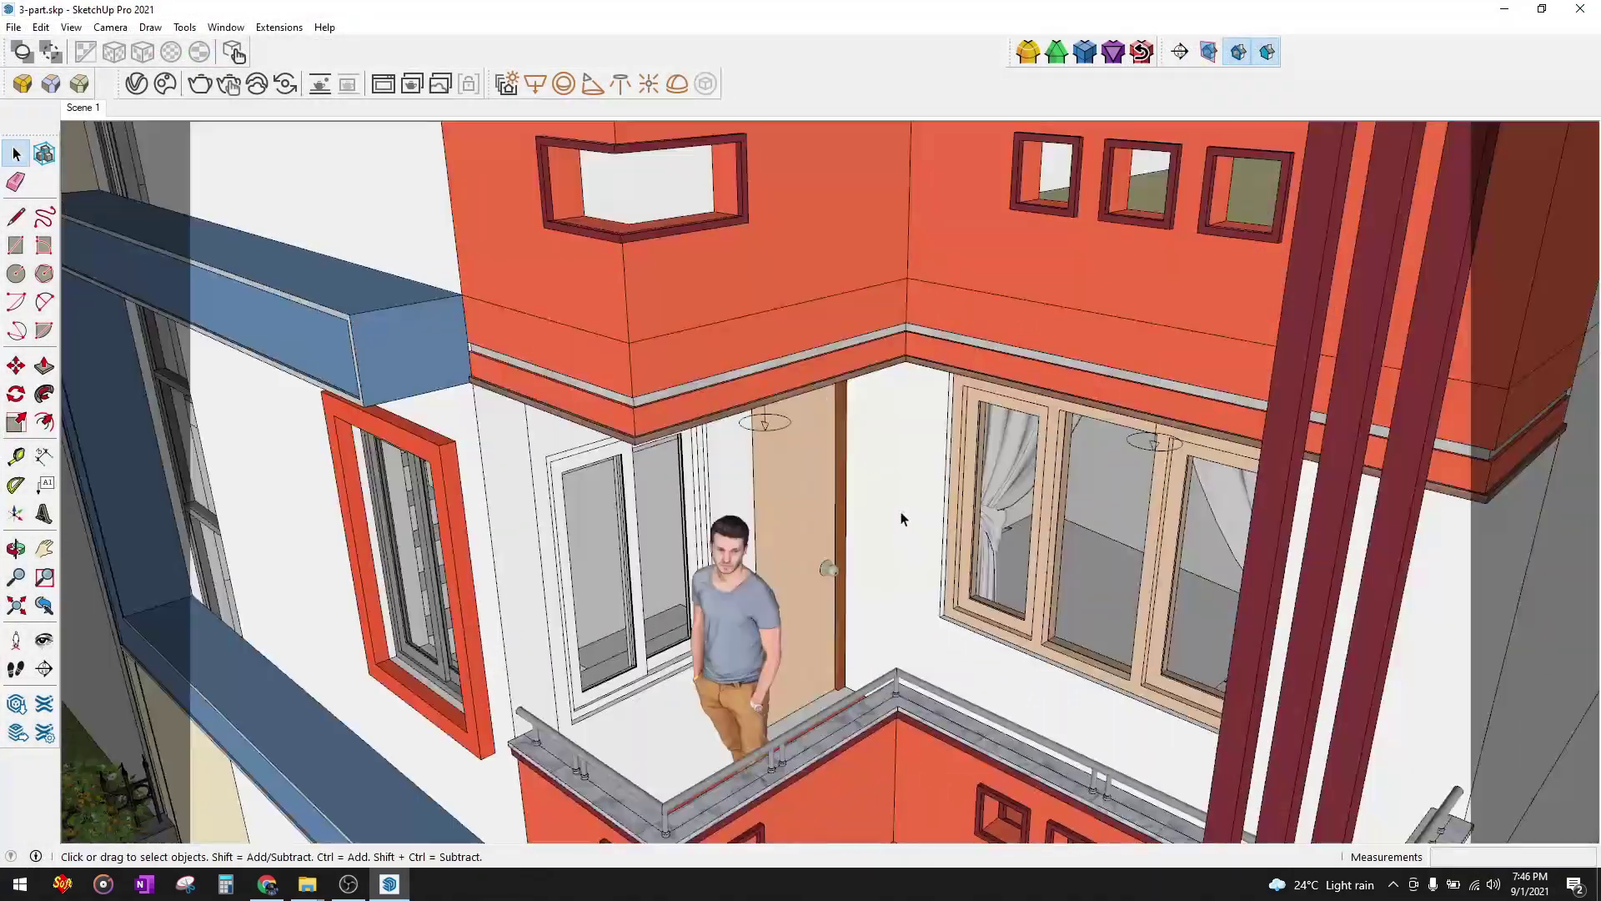
# - Zoom and orbit toward the side of the house, cancelling a first sphere-light attempt
pyautogui.scroll(-2, 1007, 488)
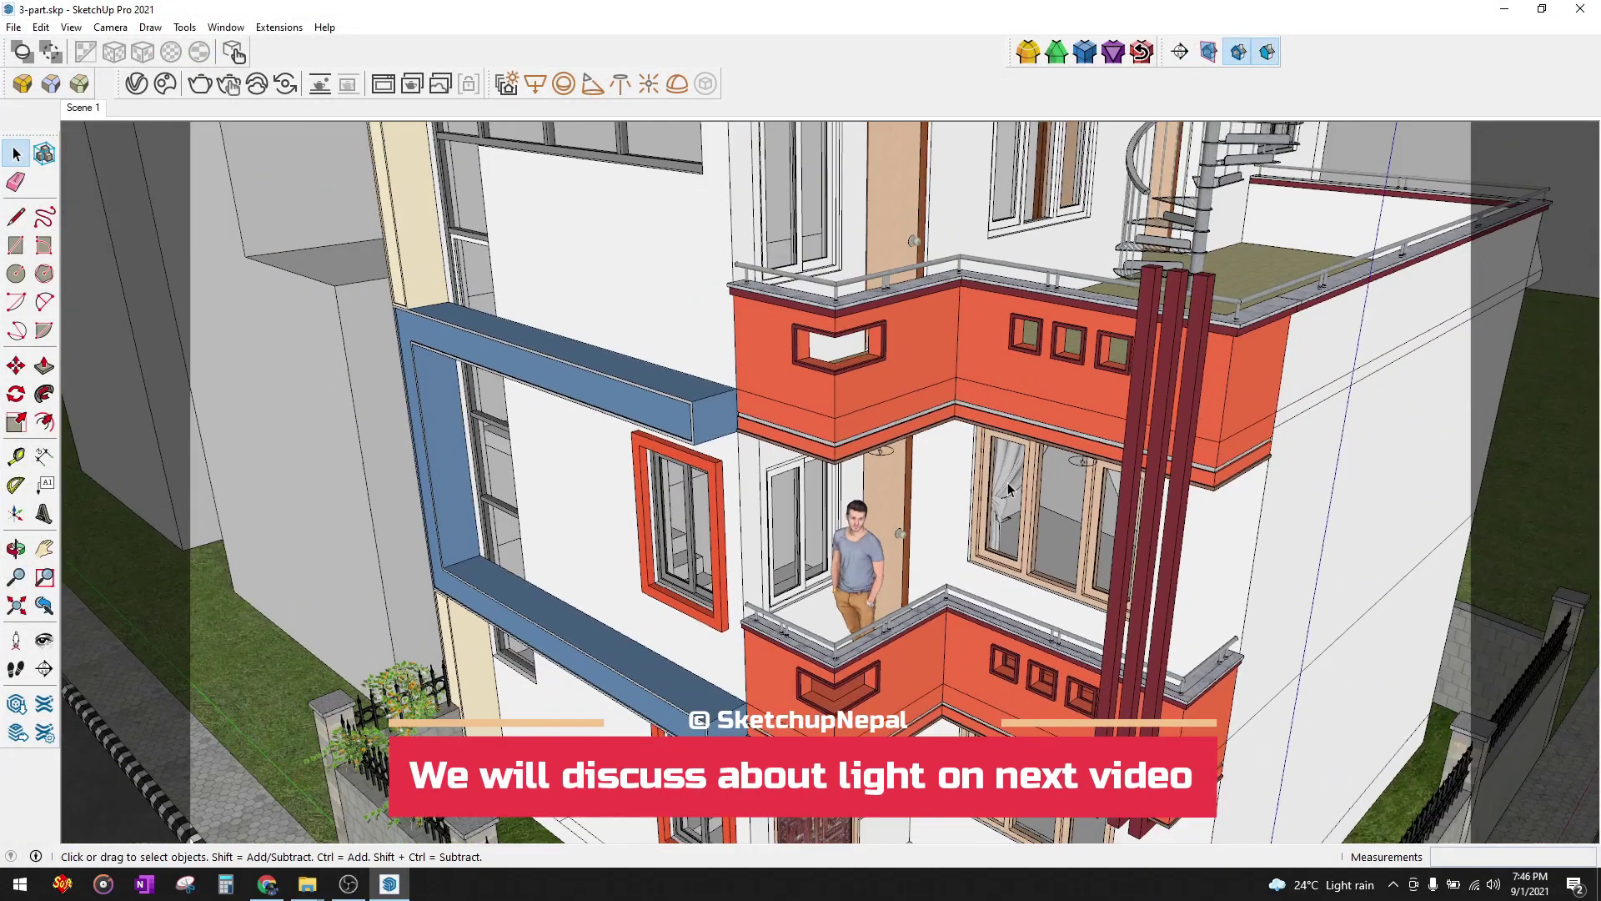
pyautogui.scroll(-2, 1007, 488)
pyautogui.scroll(-3, 1007, 488)
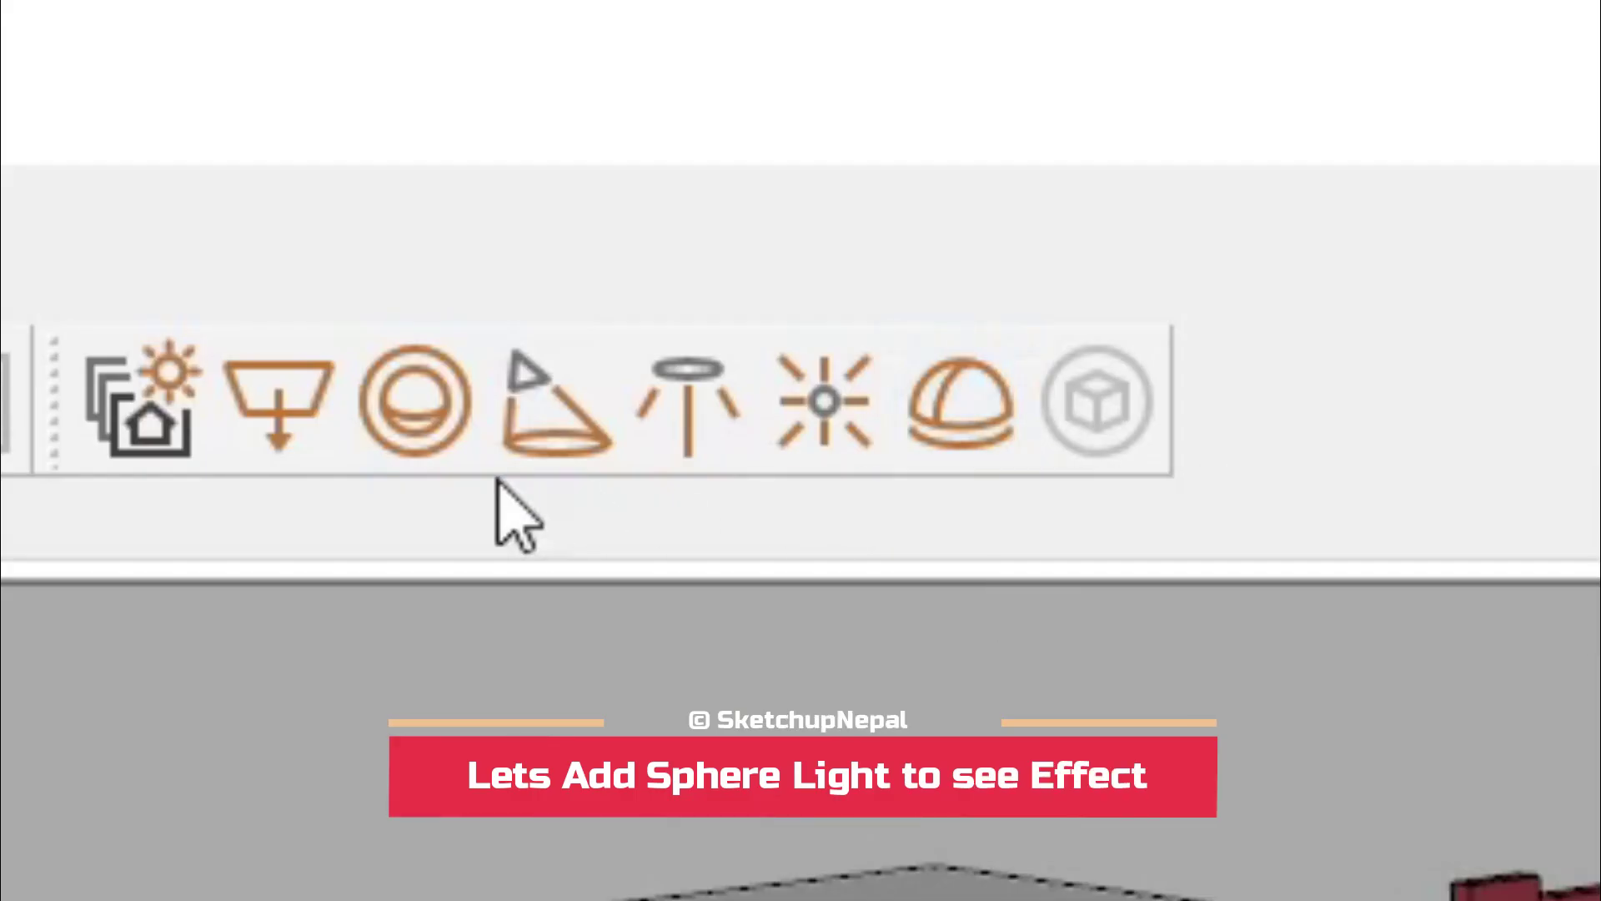
pyautogui.click(372, 422)
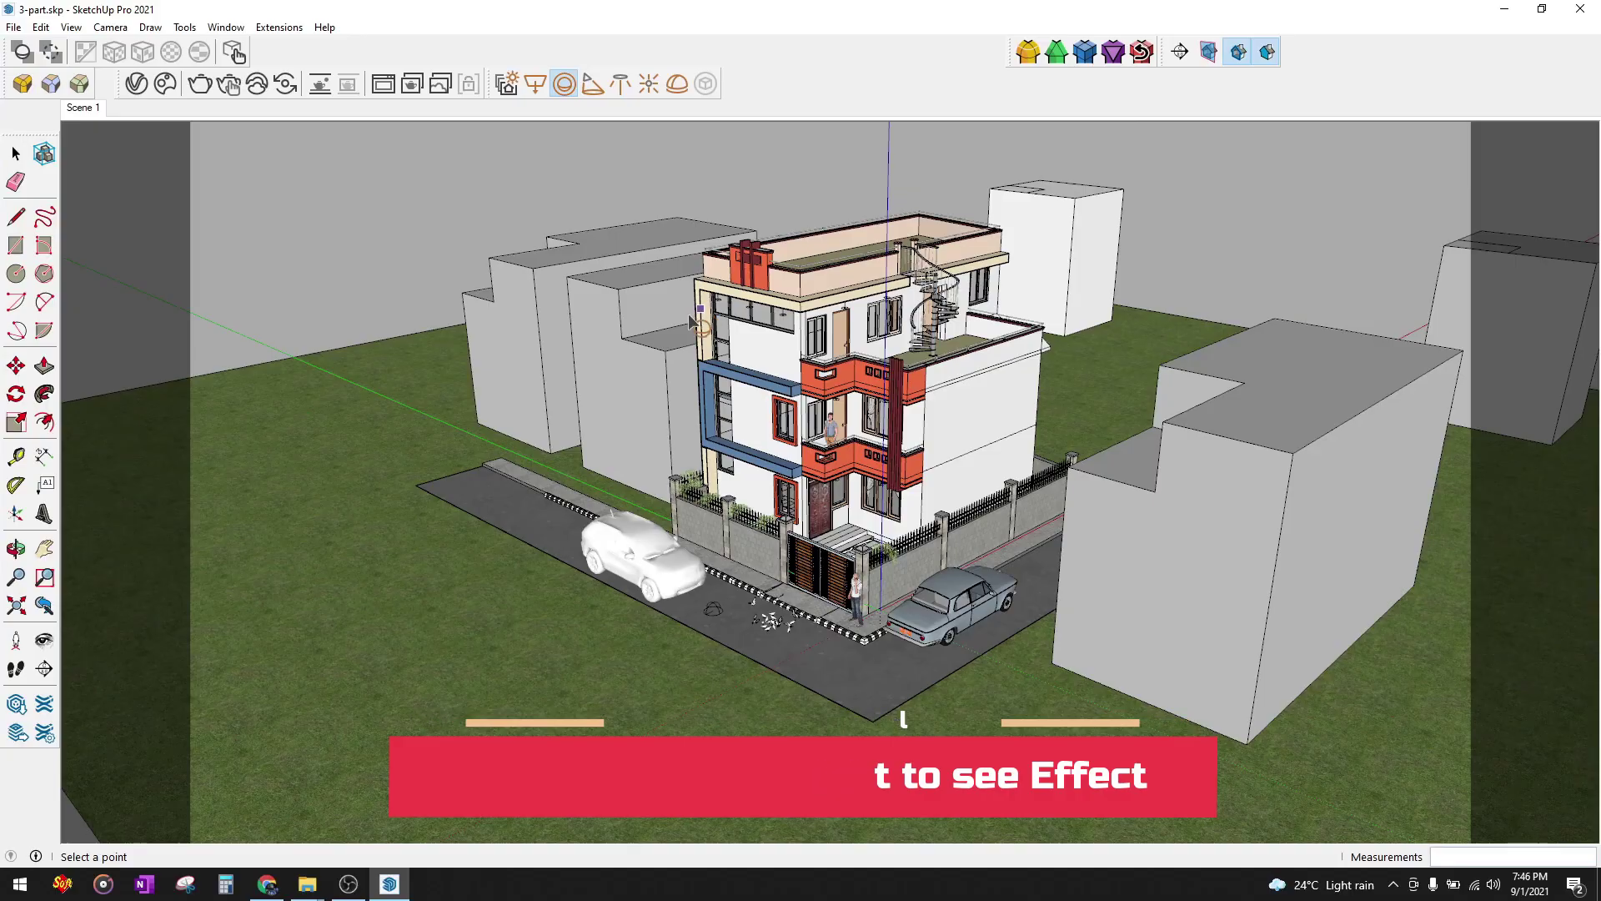
pyautogui.moveTo(917, 500); pyautogui.dragTo(986, 511, button='middle')
pyautogui.scroll(5, 968, 500)
pyautogui.scroll(2, 987, 511)
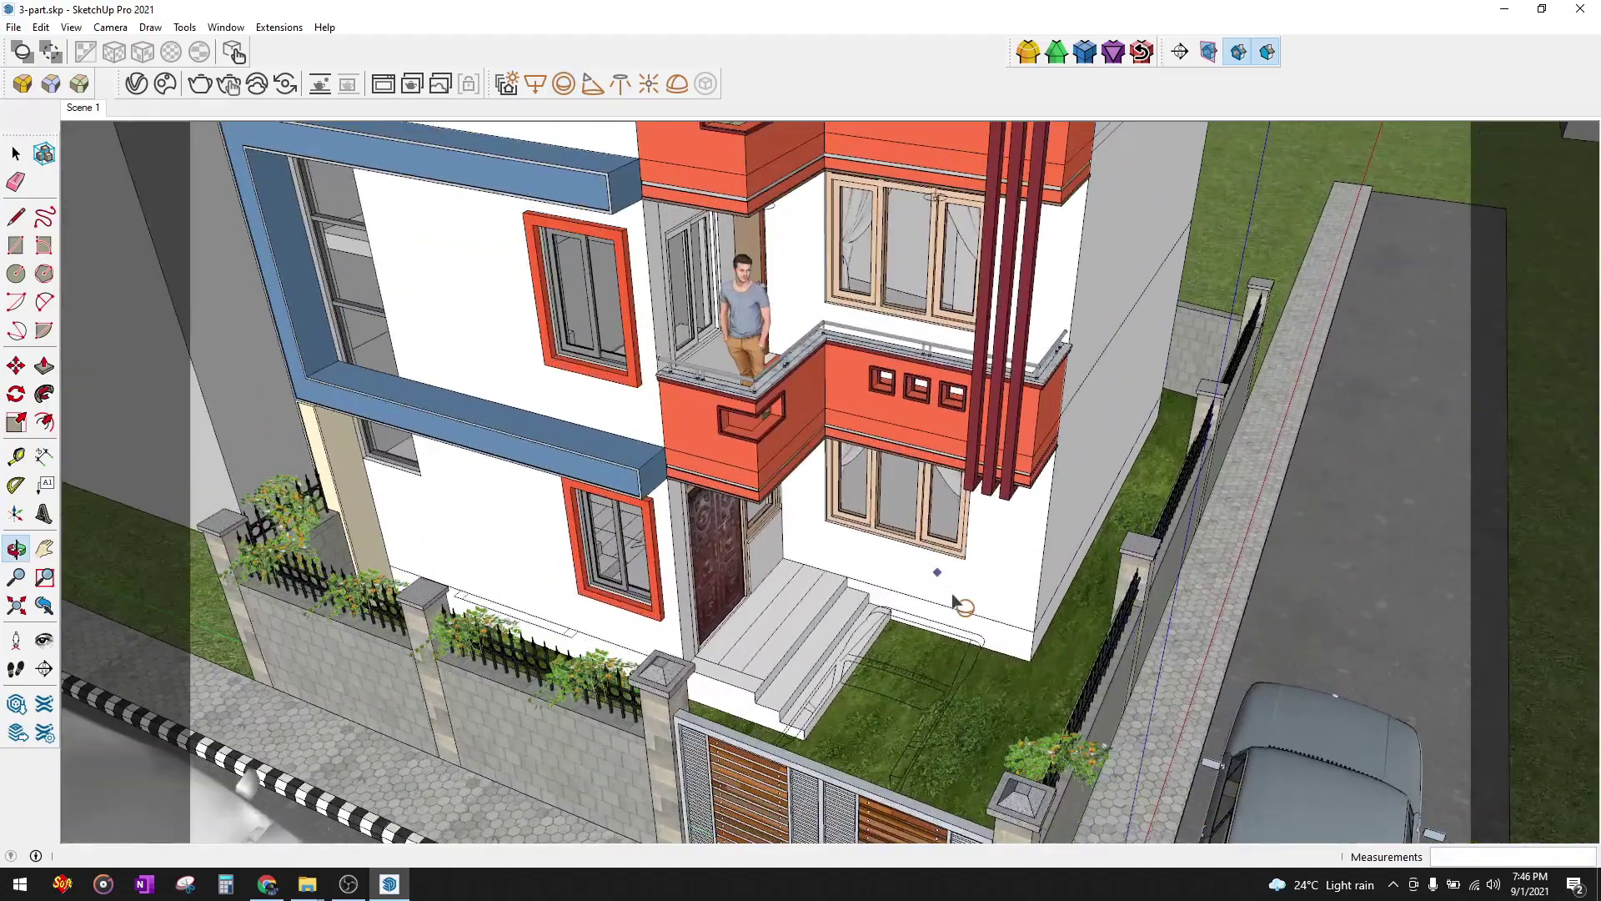
pyautogui.scroll(1, 1084, 542)
pyautogui.scroll(1, 1163, 573)
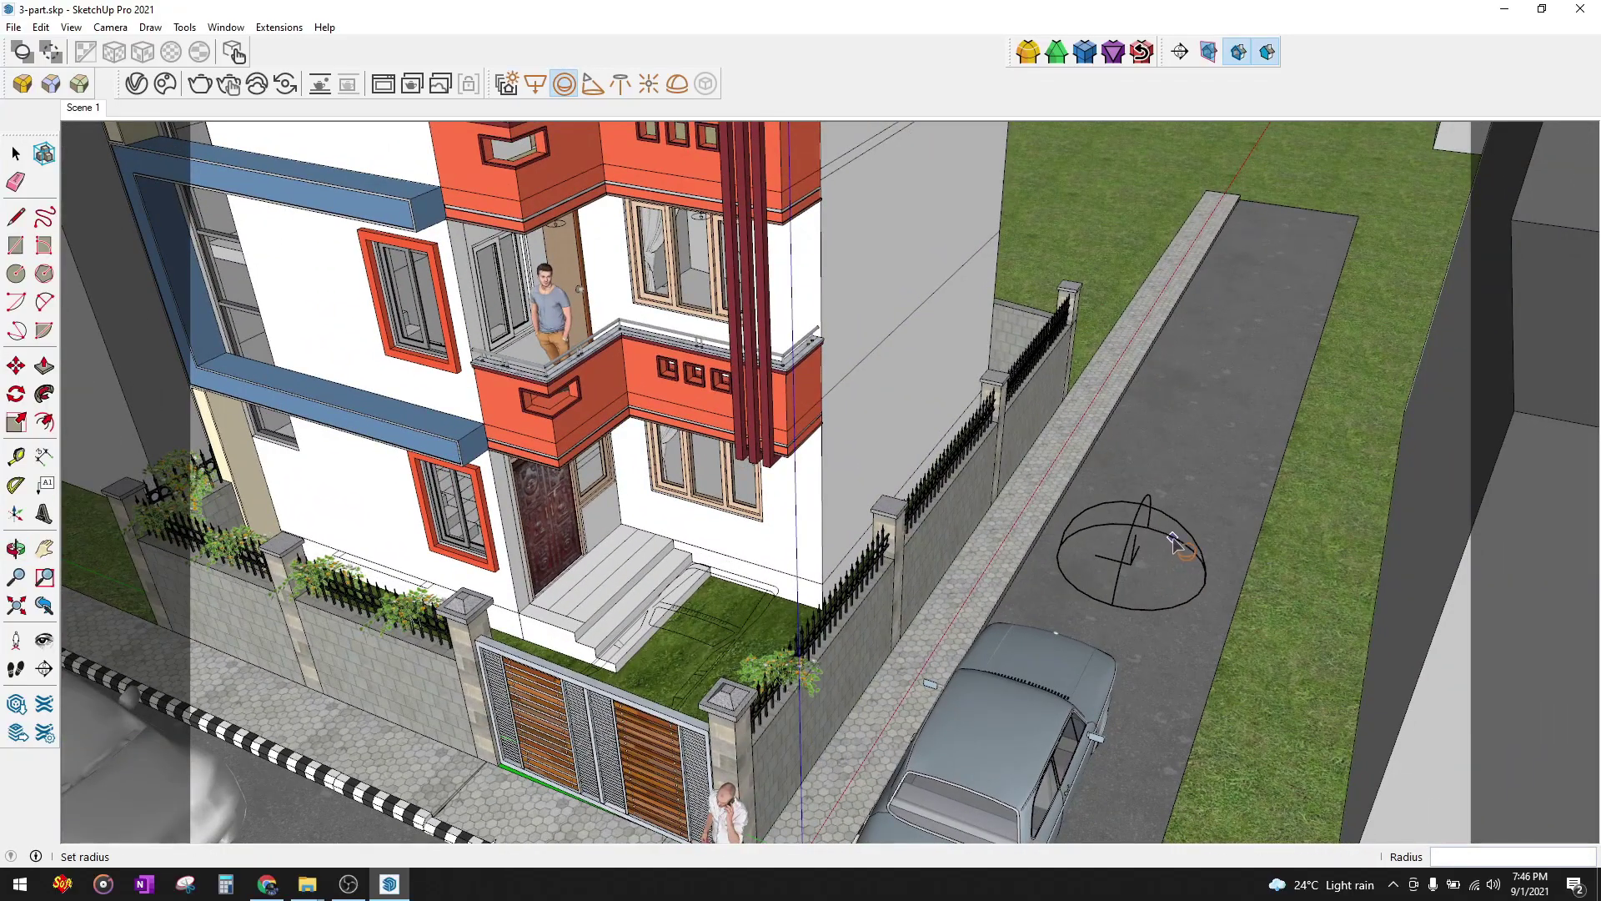
pyautogui.press('space')
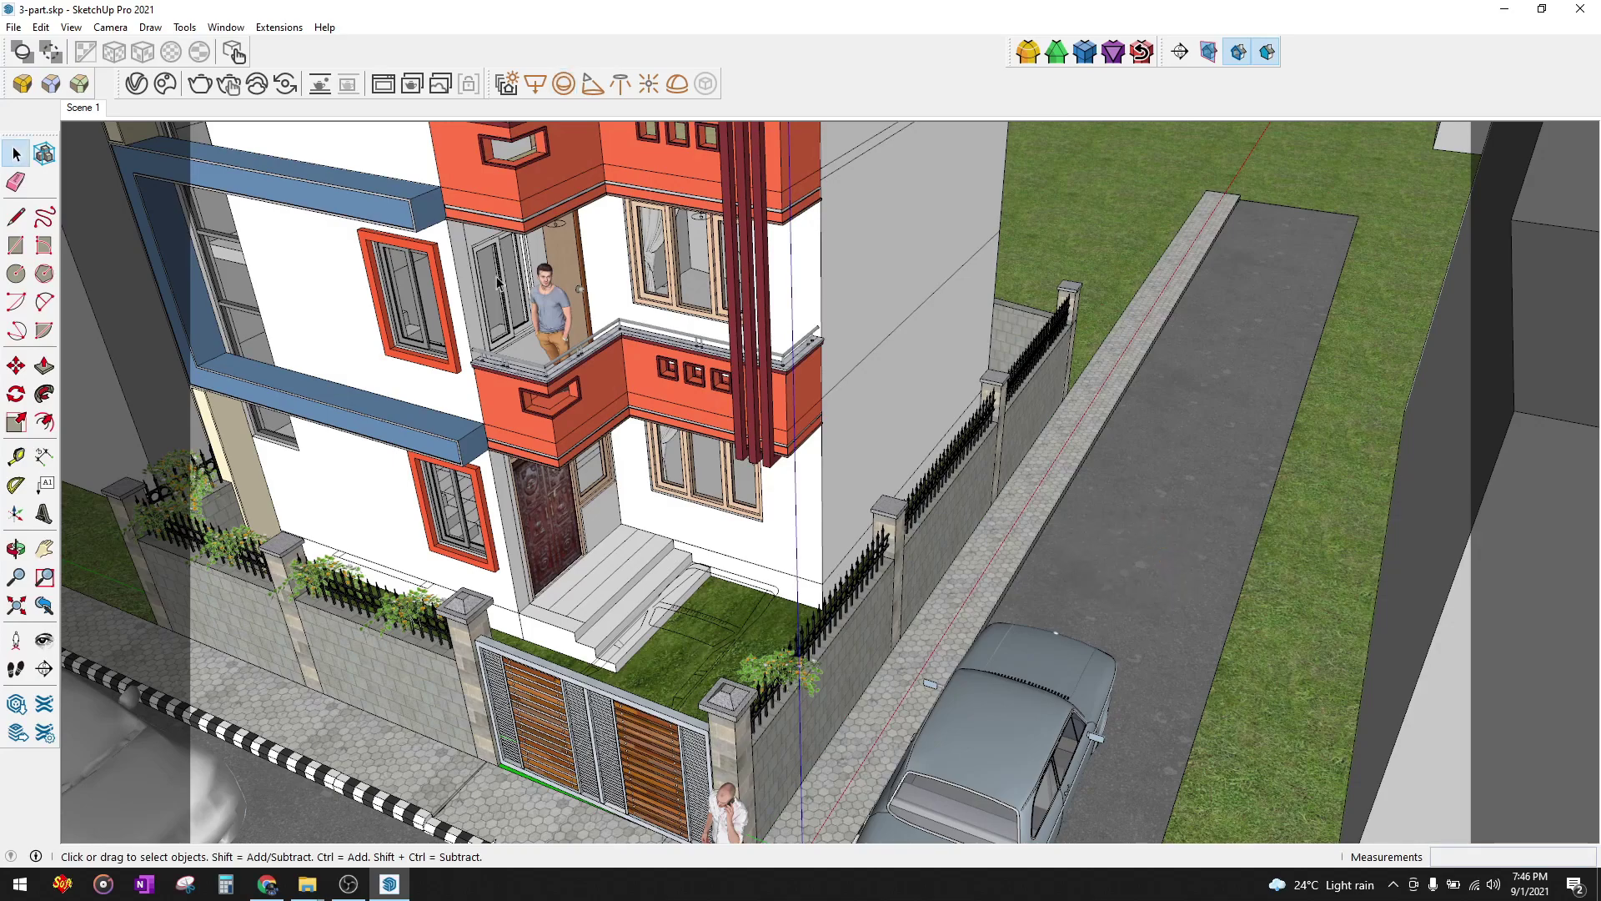
# - Place a V-Ray sphere light on the road beside the house and select it
pyautogui.click(564, 87)
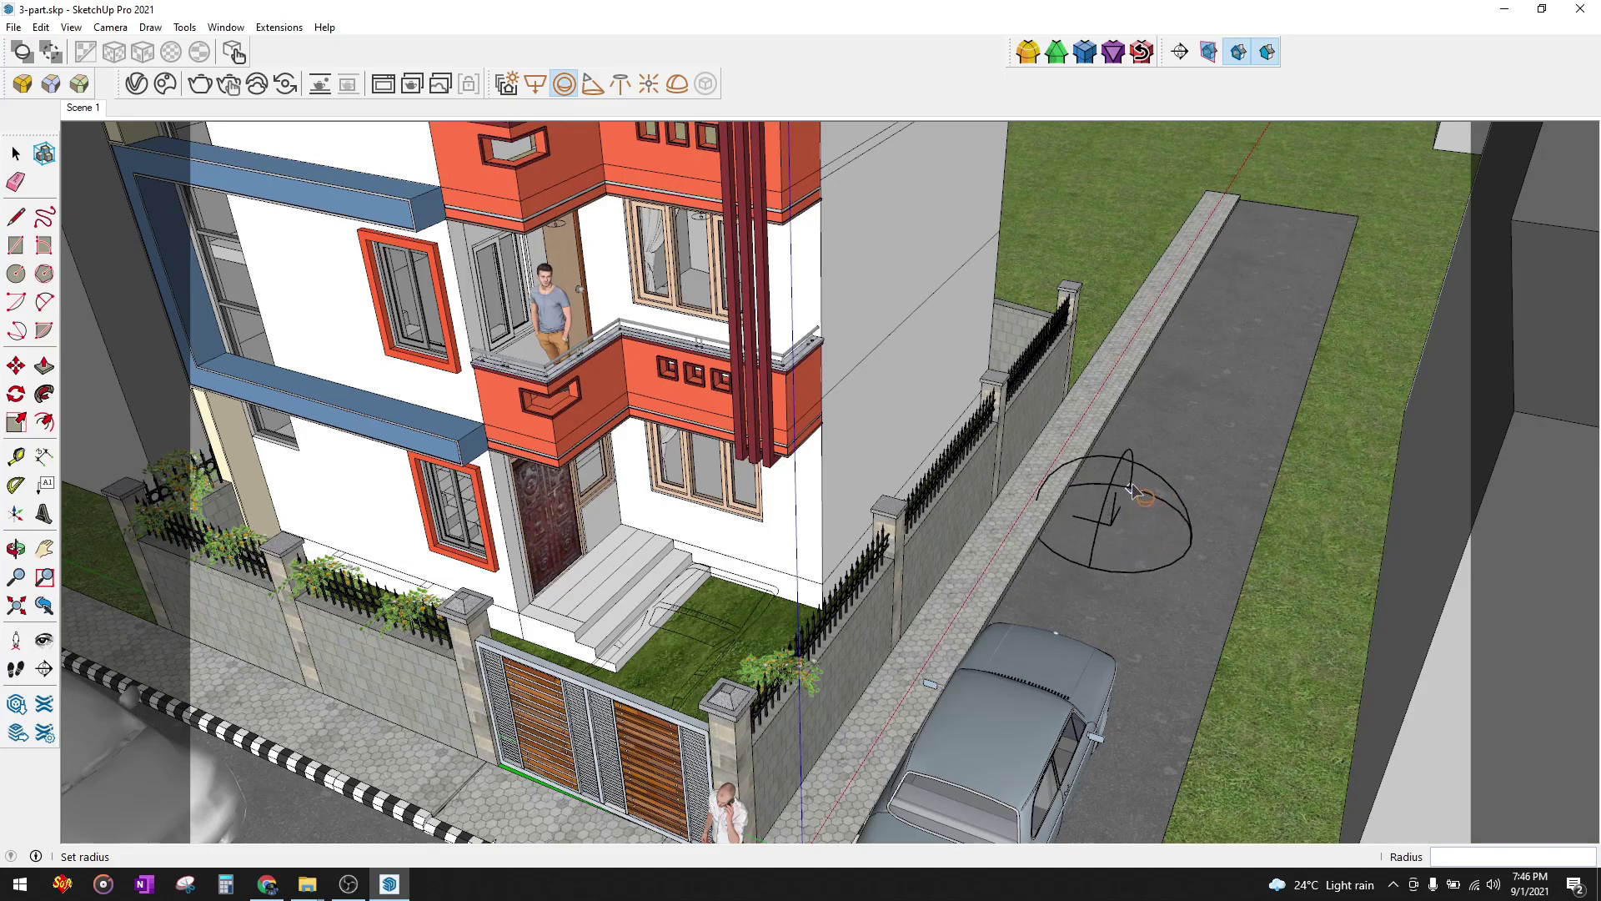
pyautogui.click(1157, 521)
pyautogui.press('space')
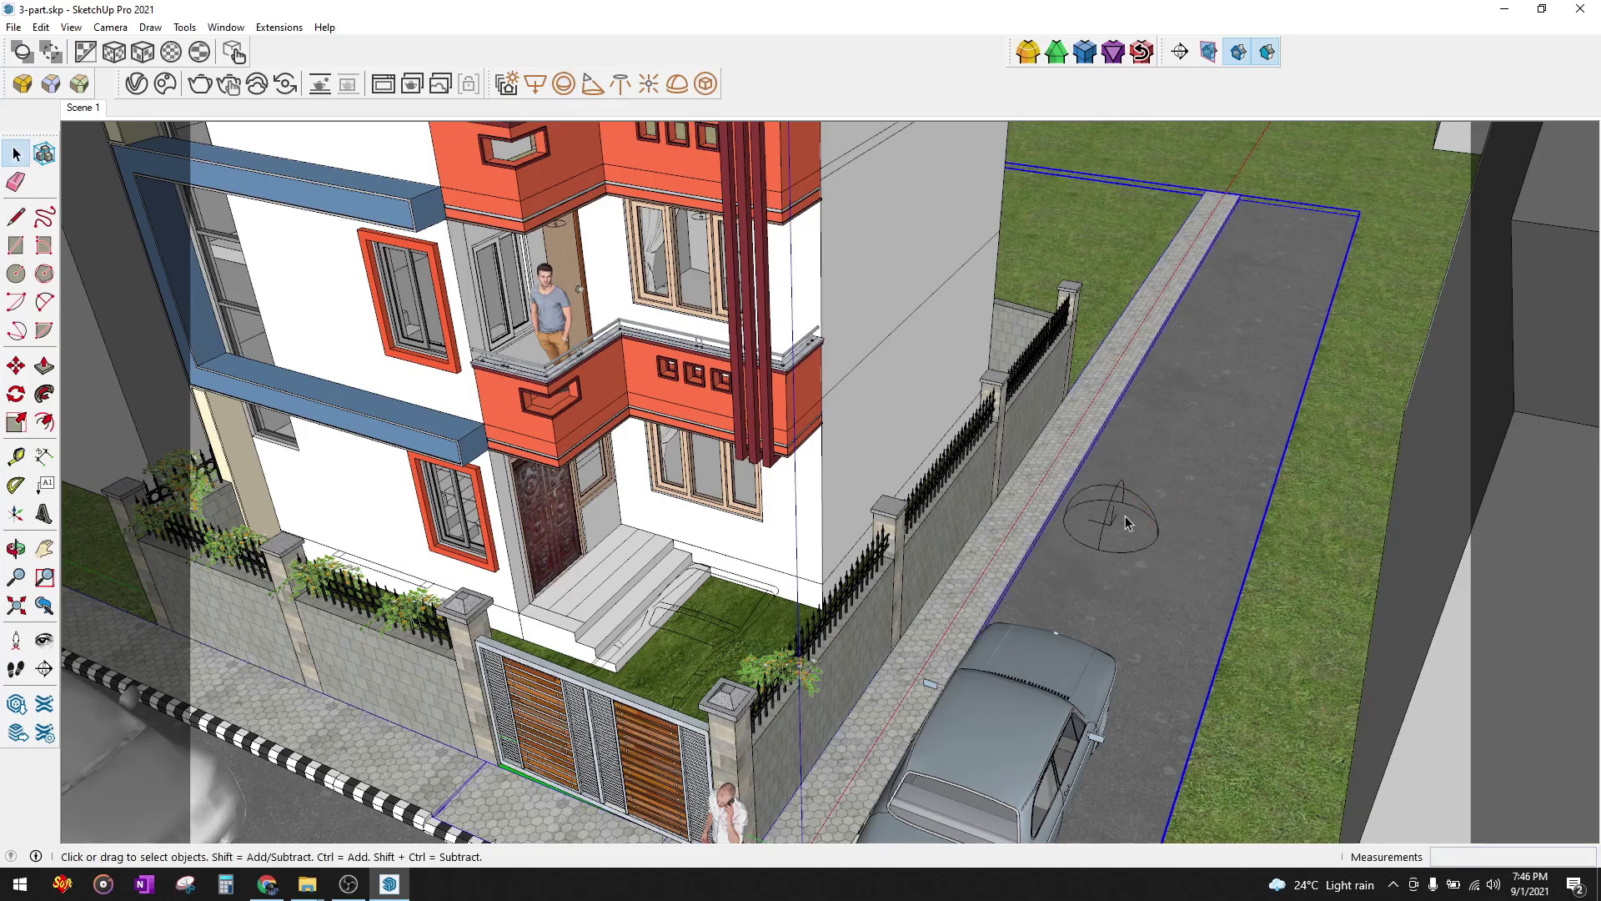
pyautogui.click(1110, 506)
pyautogui.moveTo(1111, 506)
pyautogui.mouseDown(button='middle')
pyautogui.moveTo(1184, 567)
pyautogui.moveTo(1000, 600)
pyautogui.moveTo(918, 497)
pyautogui.mouseUp(button='middle')
# - Move the sphere light into the ground-floor window
pyautogui.press('m')
pyautogui.click(1184, 559)
pyautogui.scroll(3, 1000, 601)
pyautogui.scroll(3, 965, 626)
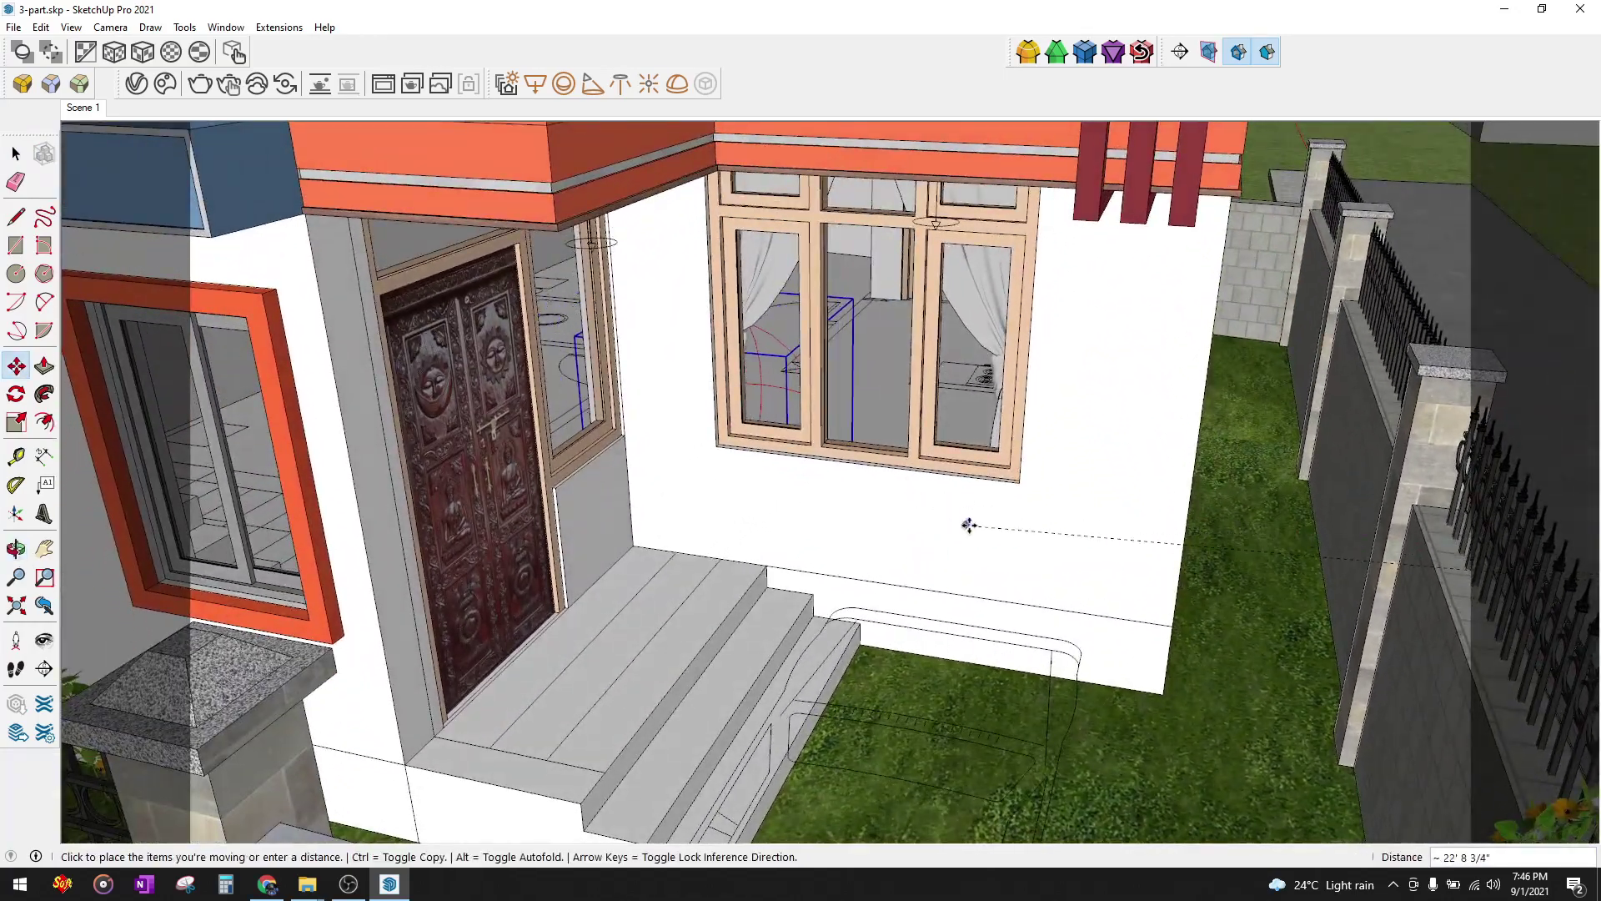
pyautogui.click(1012, 482)
pyautogui.click(926, 518)
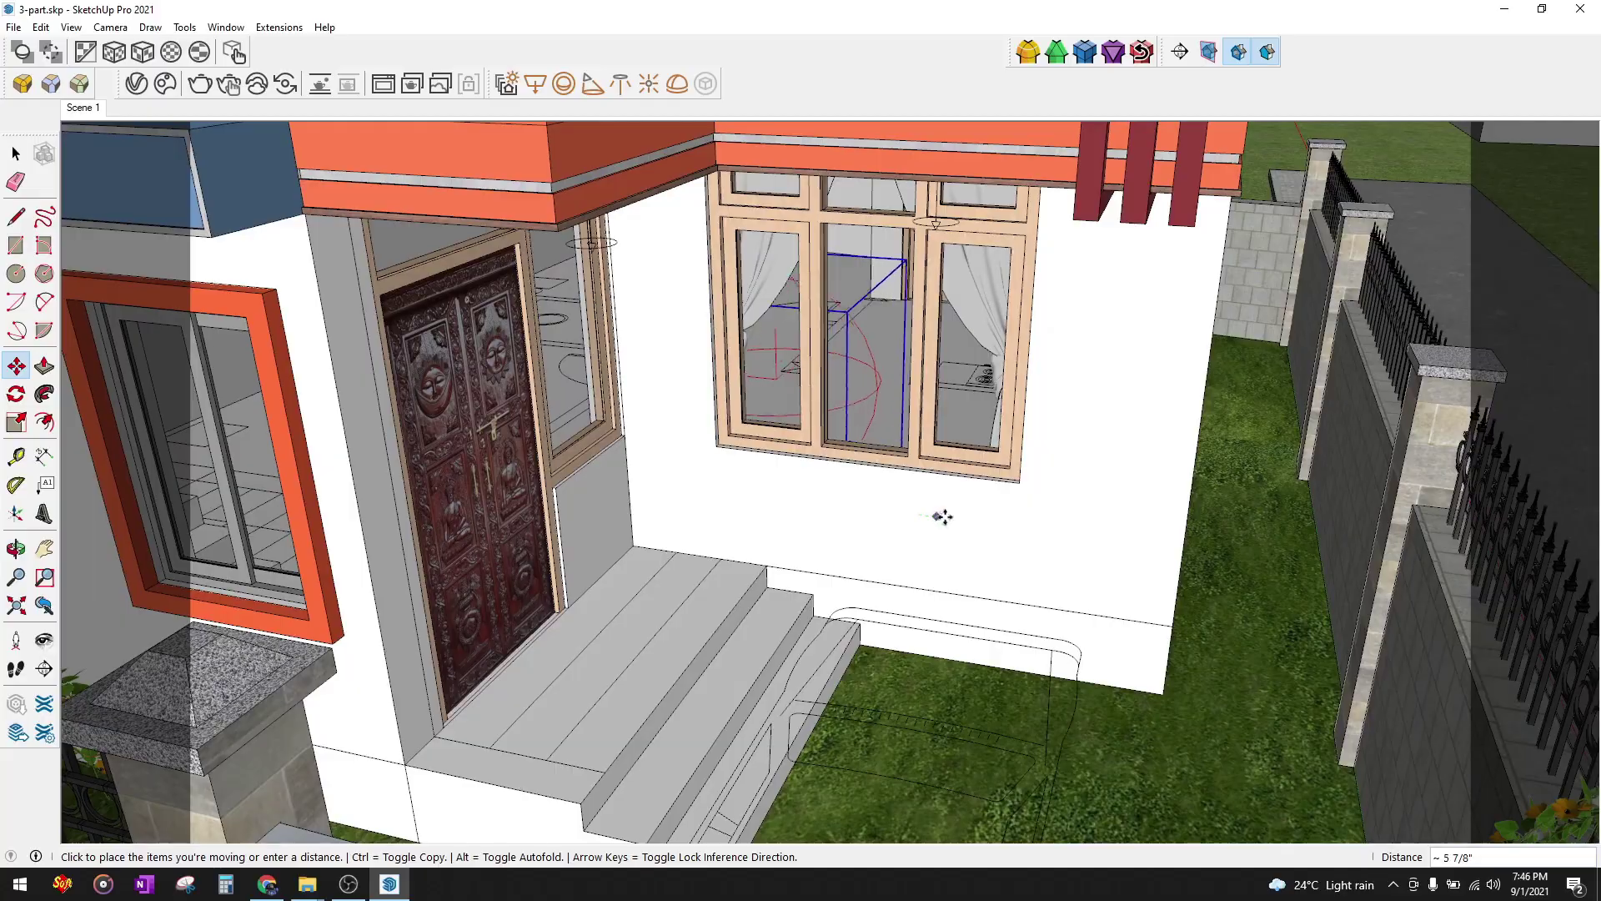
pyautogui.moveTo(1037, 533)
pyautogui.mouseDown(button='middle')
pyautogui.moveTo(971, 525)
pyautogui.moveTo(1043, 518)
pyautogui.mouseUp(button='middle')
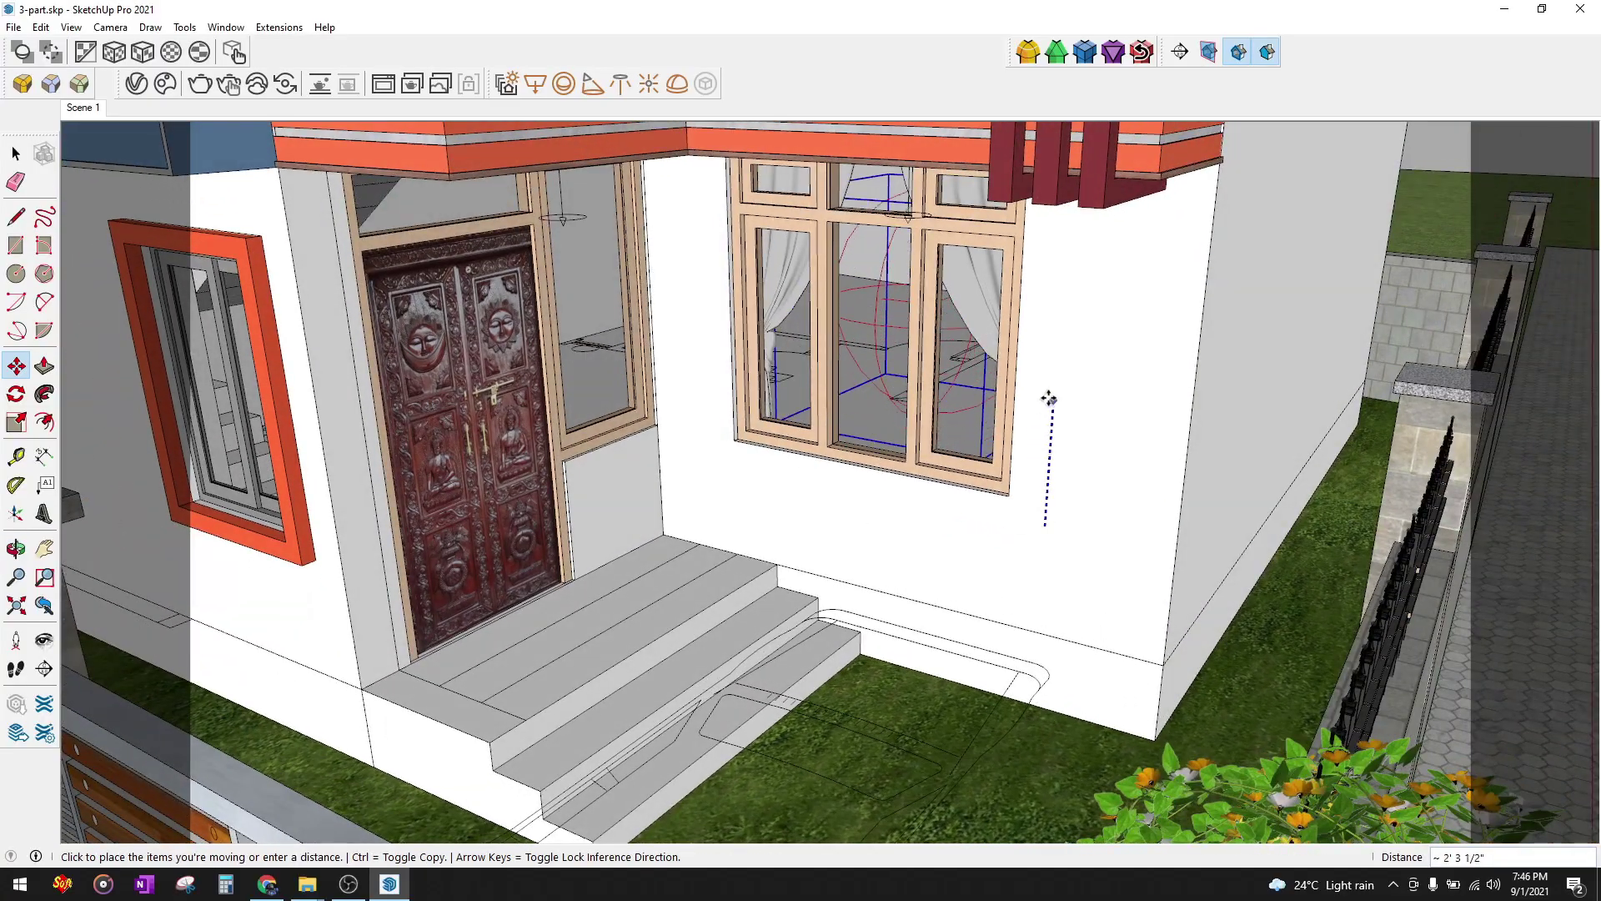
pyautogui.moveTo(1029, 443)
pyautogui.mouseDown(button='middle')
pyautogui.moveTo(1219, 410)
pyautogui.moveTo(1058, 472)
pyautogui.mouseUp(button='middle')
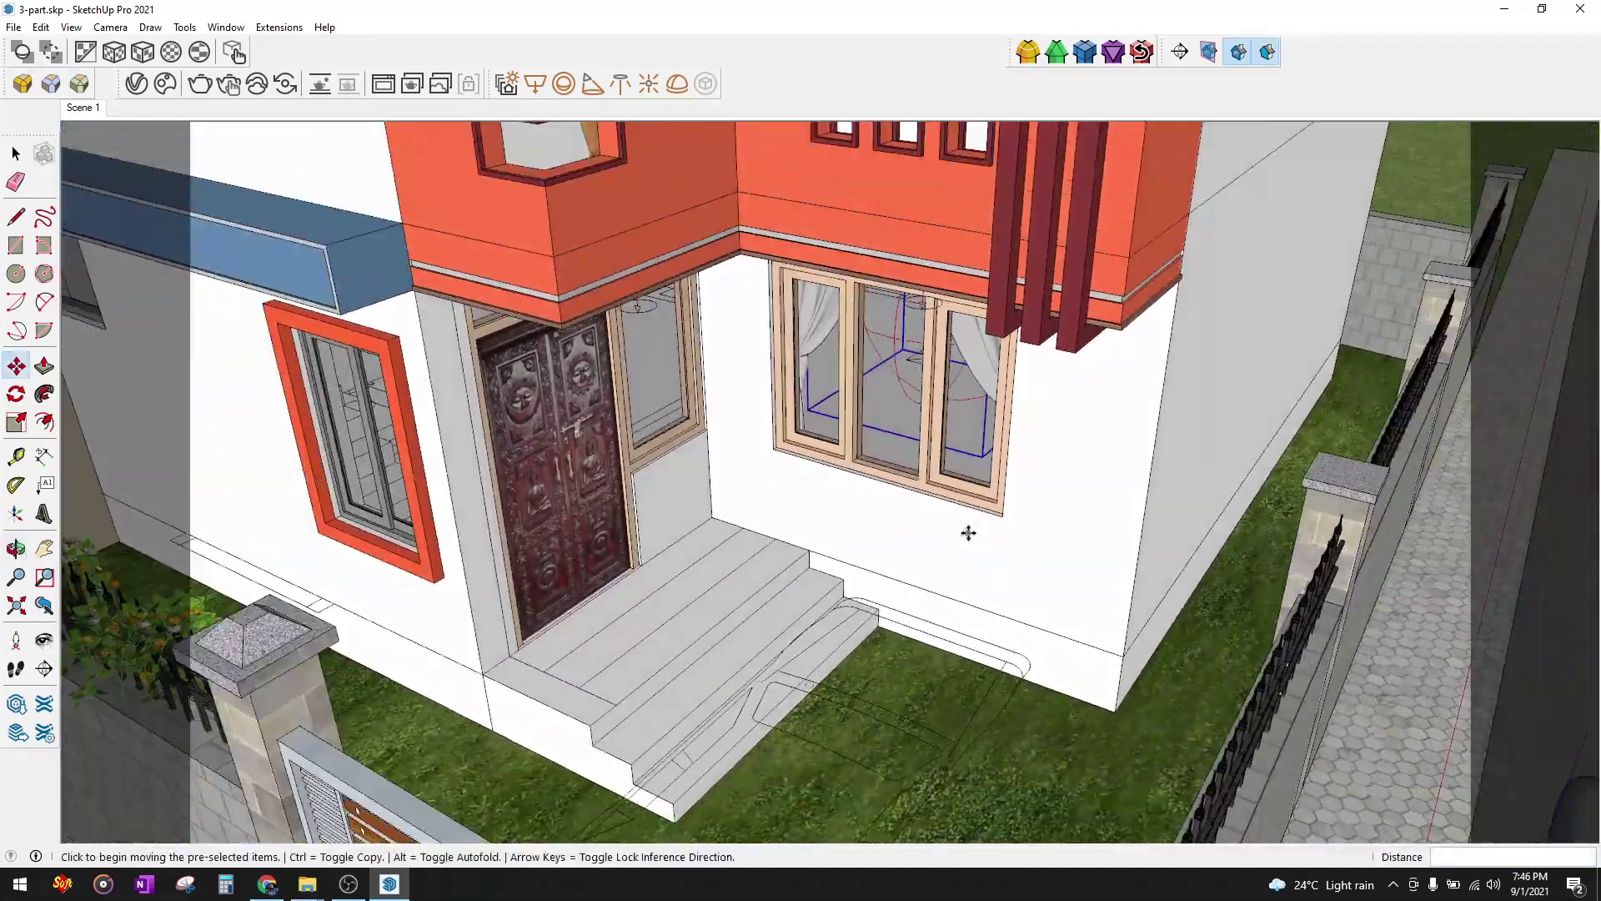
pyautogui.moveTo(965, 536)
pyautogui.mouseDown(button='middle')
pyautogui.moveTo(668, 579)
pyautogui.moveTo(840, 704)
pyautogui.mouseUp(button='middle')
# - Copy the sphere light up to the top floor near the roof terrace
pyautogui.click(840, 705)
pyautogui.press('ctrl')
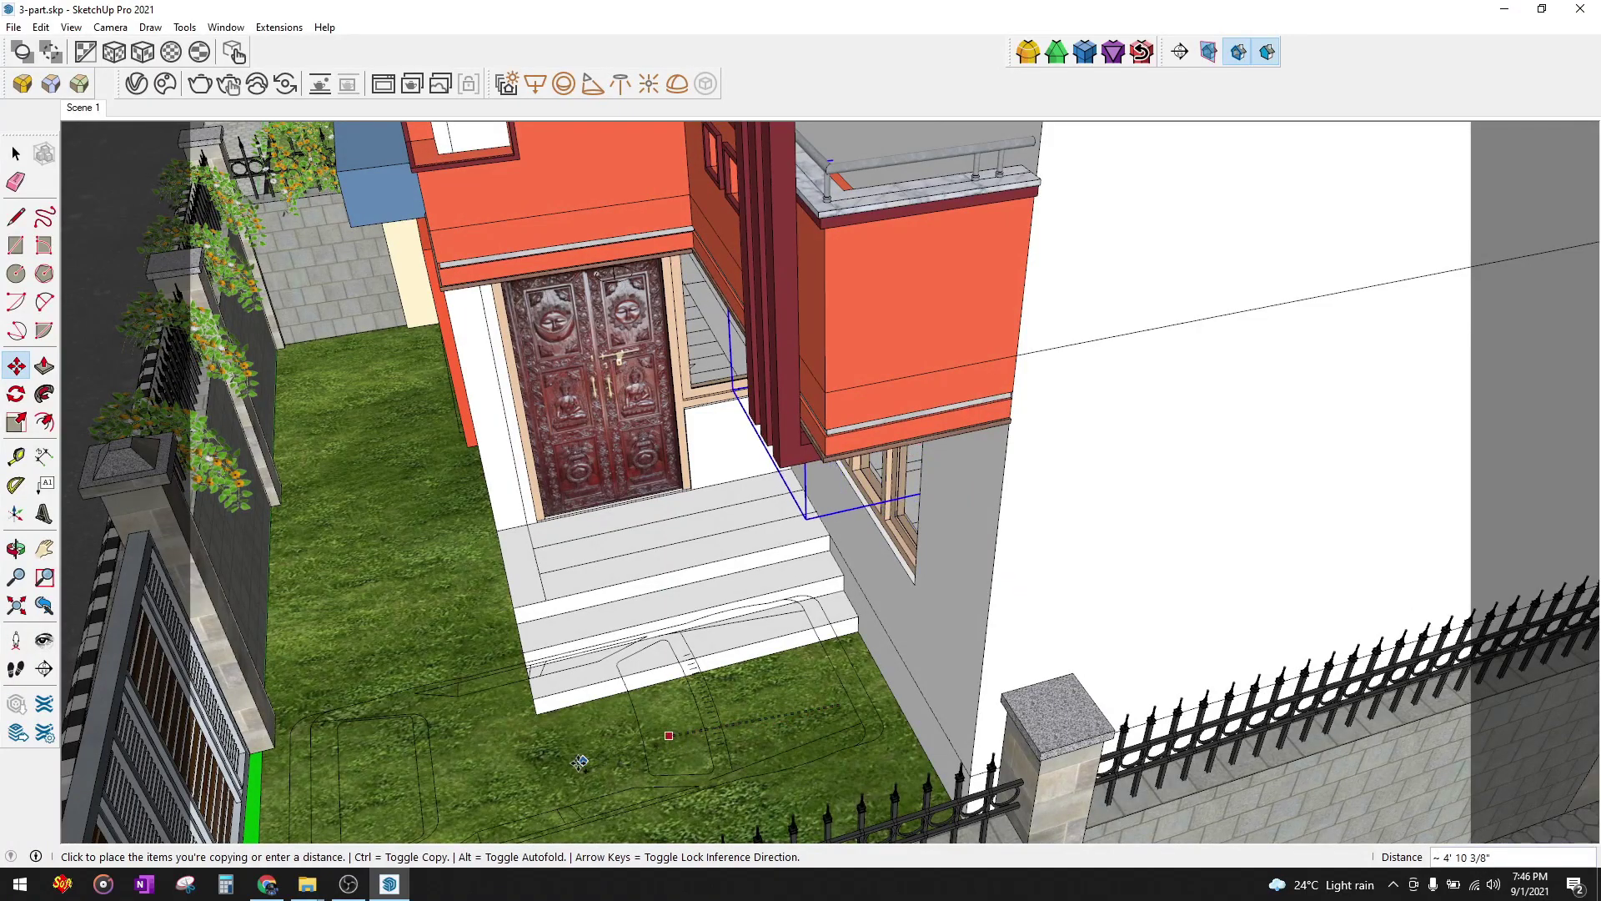
pyautogui.moveTo(492, 796)
pyautogui.mouseDown(button='middle')
pyautogui.moveTo(947, 733)
pyautogui.moveTo(988, 754)
pyautogui.mouseUp(button='middle')
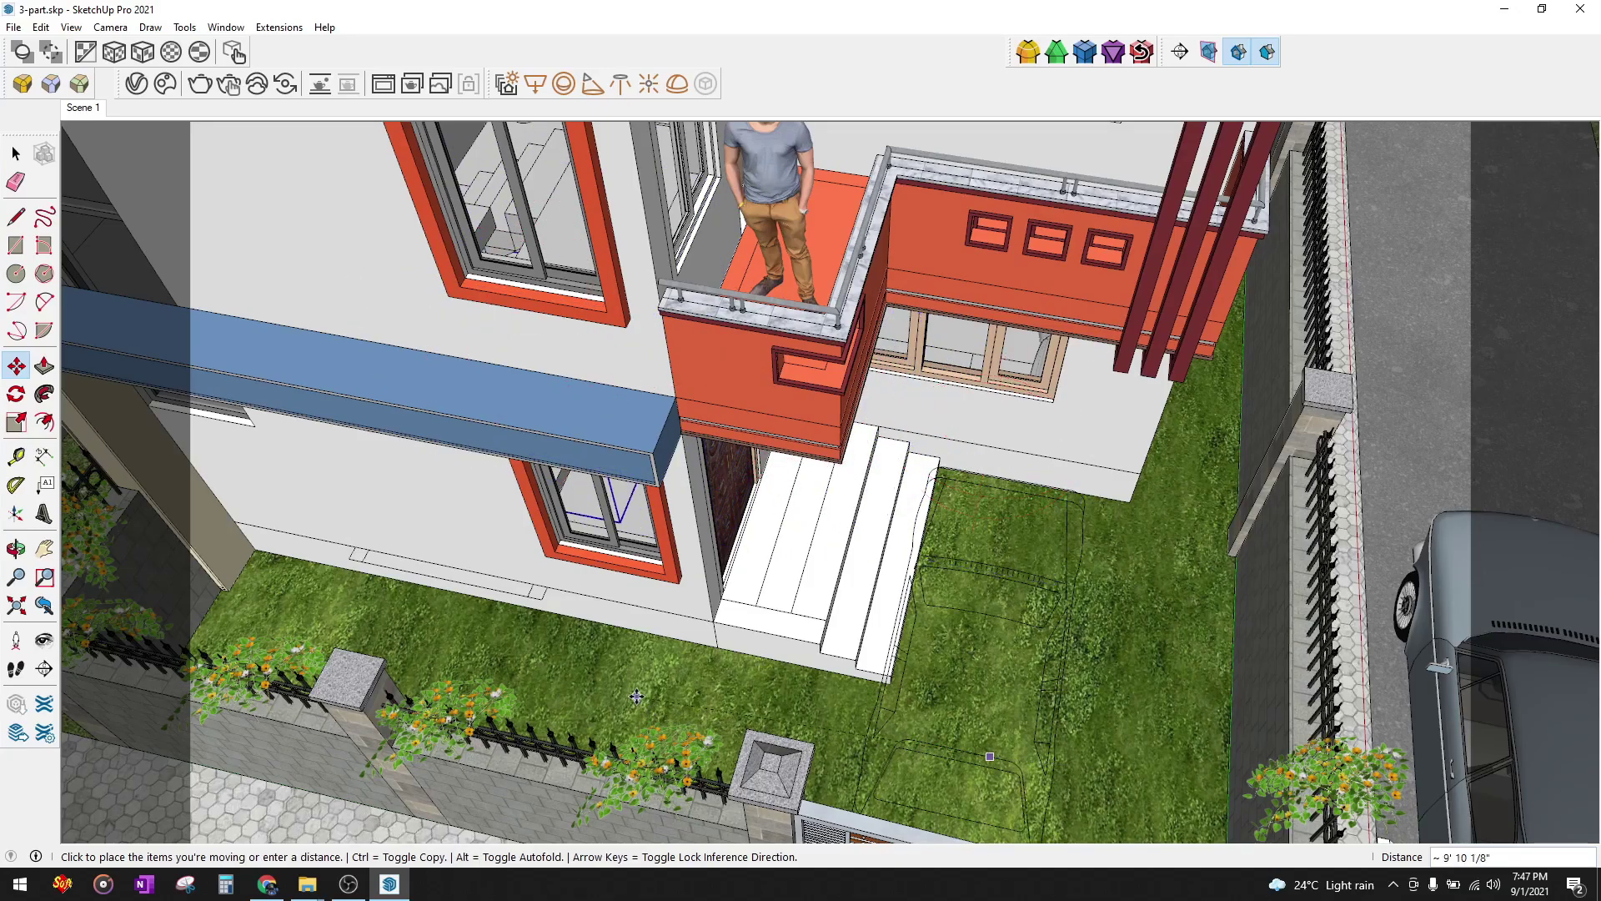
pyautogui.moveTo(641, 683)
pyautogui.mouseDown(button='middle')
pyautogui.moveTo(728, 498)
pyautogui.moveTo(965, 487)
pyautogui.mouseUp(button='middle')
pyautogui.moveTo(725, 481)
pyautogui.mouseDown(button='middle')
pyautogui.moveTo(925, 357)
pyautogui.moveTo(951, 309)
pyautogui.mouseUp(button='middle')
pyautogui.moveTo(961, 226)
pyautogui.mouseDown(button='middle')
pyautogui.moveTo(809, 409)
pyautogui.moveTo(929, 356)
pyautogui.mouseUp(button='middle')
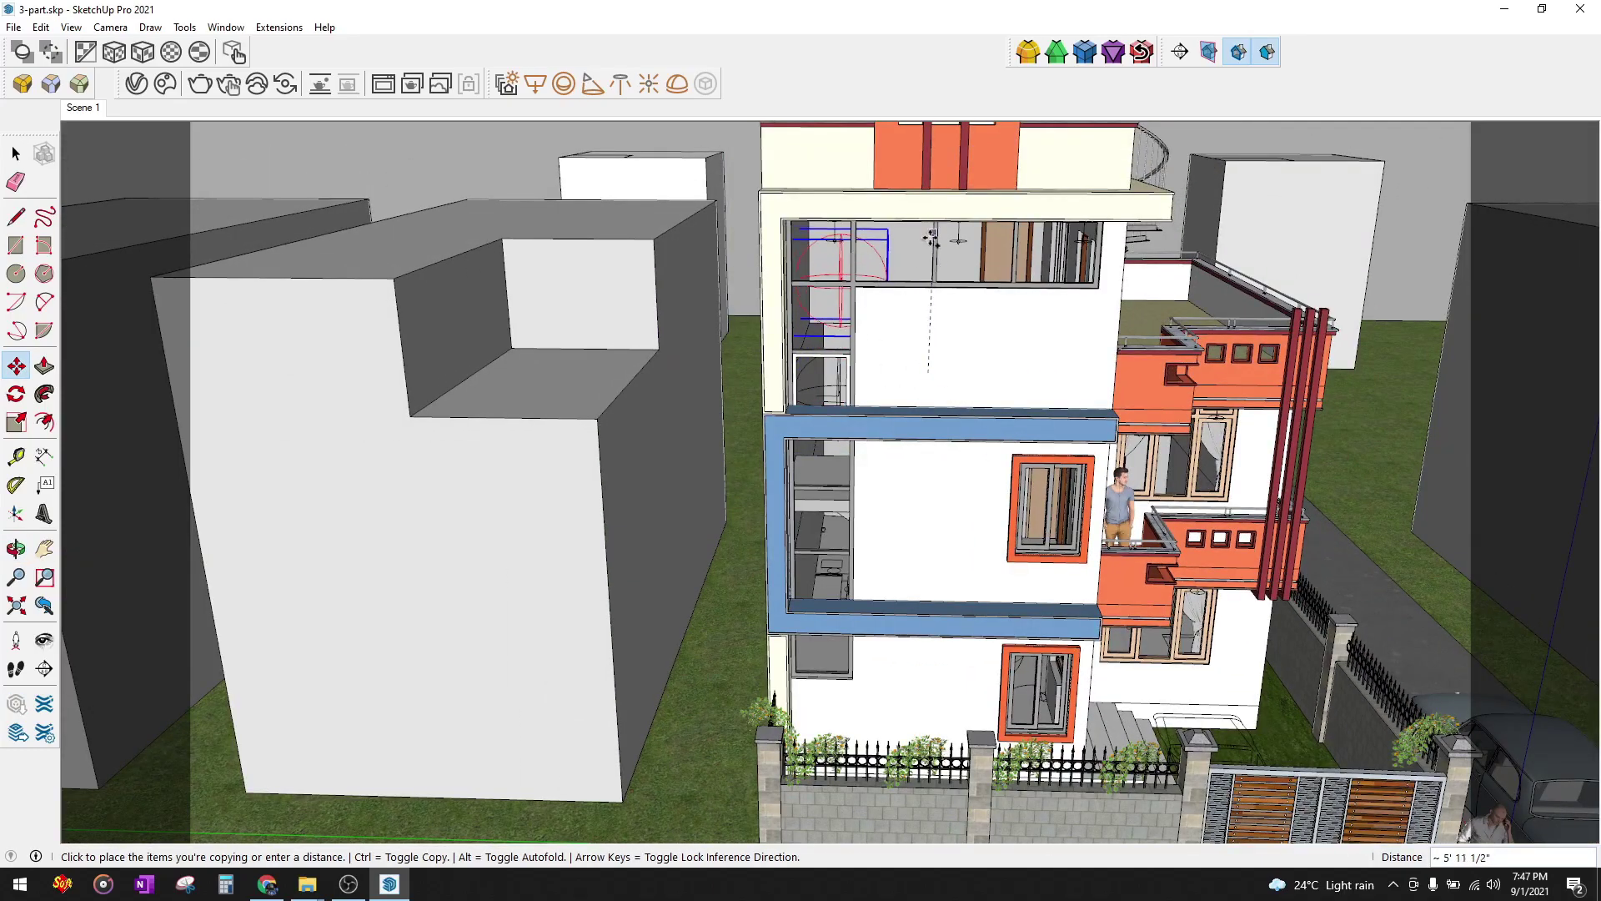
pyautogui.moveTo(977, 345)
pyautogui.mouseDown(button='middle')
pyautogui.moveTo(839, 357)
pyautogui.moveTo(659, 266)
pyautogui.mouseUp(button='middle')
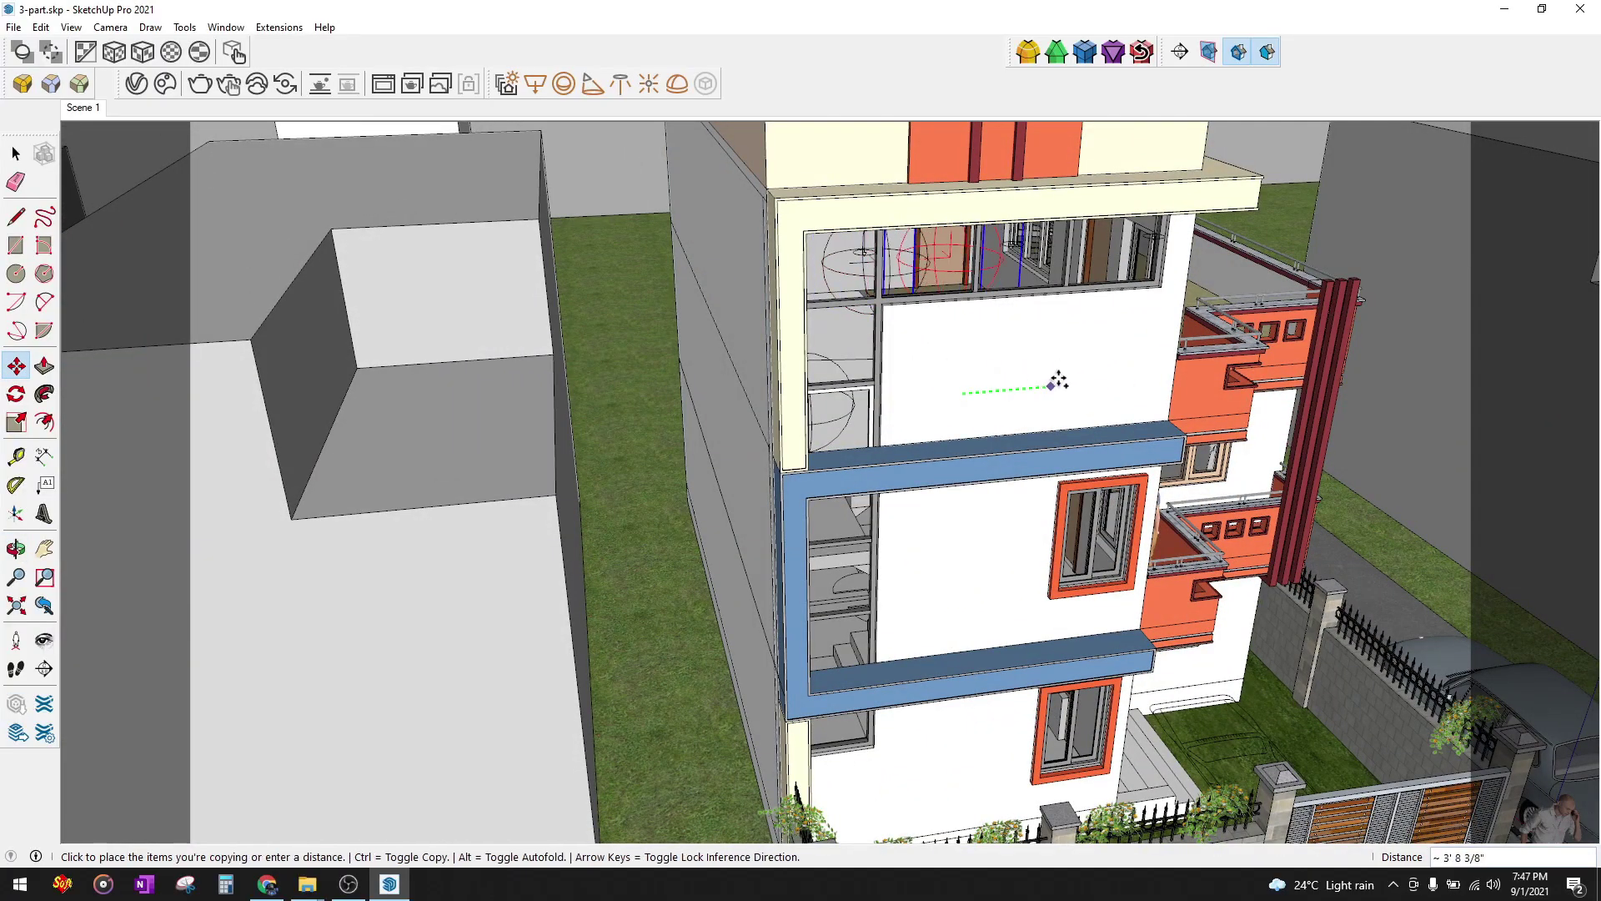
pyautogui.moveTo(1058, 382)
pyautogui.mouseDown(button='middle')
pyautogui.moveTo(784, 400)
pyautogui.moveTo(928, 561)
pyautogui.moveTo(1178, 556)
pyautogui.moveTo(1108, 629)
pyautogui.moveTo(1072, 543)
pyautogui.moveTo(1339, 202)
pyautogui.moveTo(807, 423)
pyautogui.moveTo(933, 314)
pyautogui.mouseUp(button='middle')
pyautogui.scroll(-2, 1177, 556)
pyautogui.click(1217, 527)
pyautogui.press('space')
# - Copy another sphere light onto the middle floor
pyautogui.press('m')
pyautogui.scroll(-5, 934, 314)
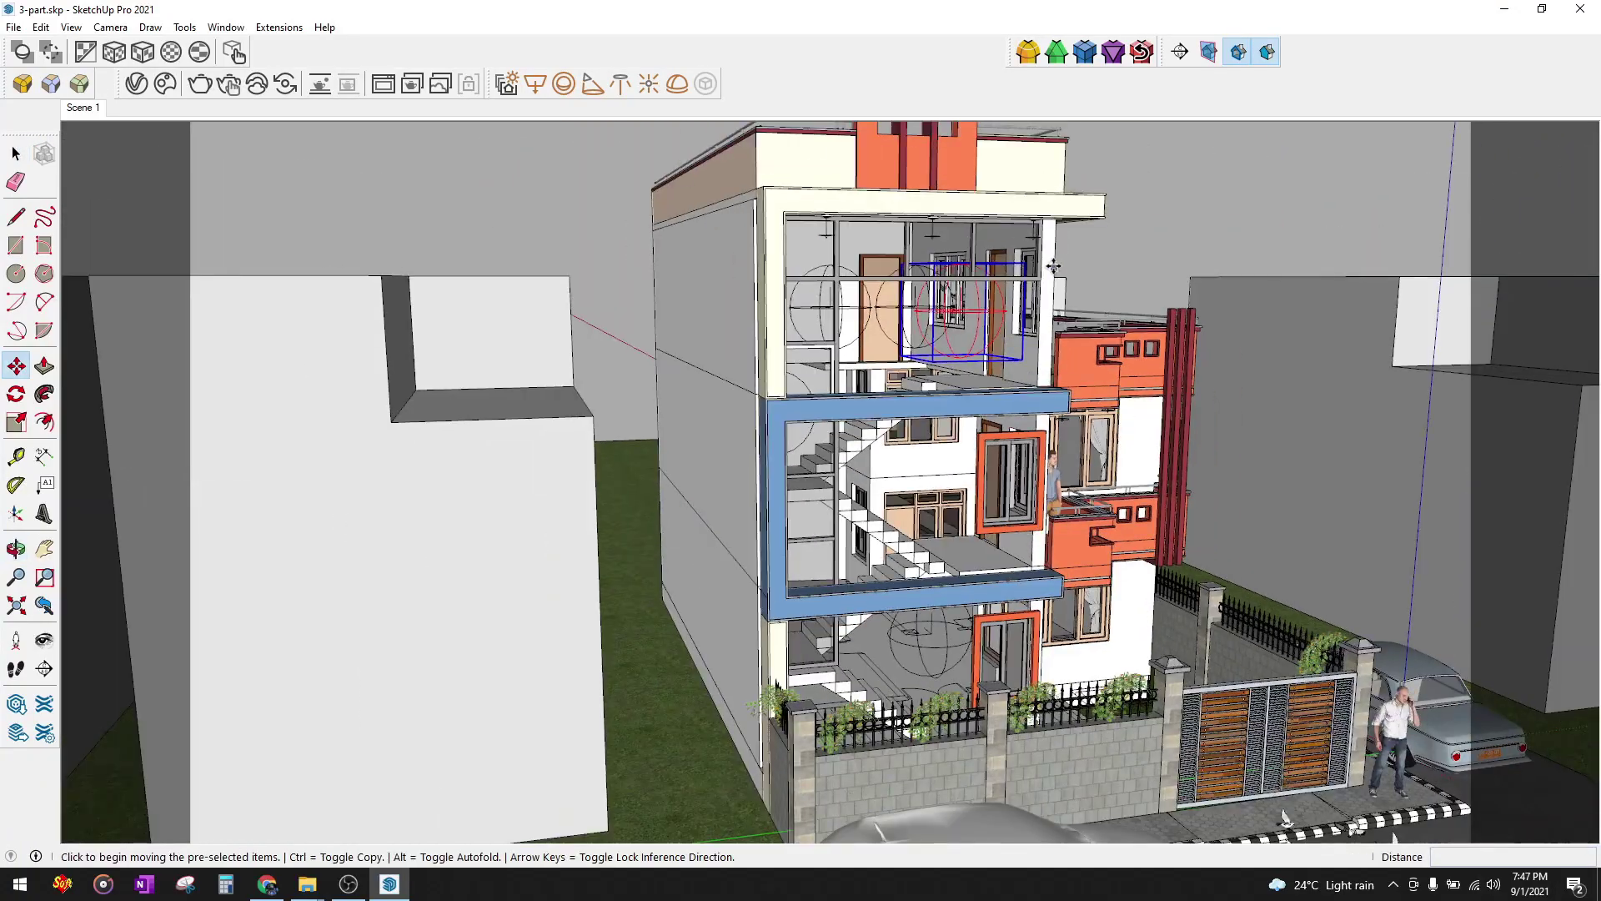
pyautogui.scroll(4, 984, 375)
pyautogui.press('ctrl')
pyautogui.scroll(2, 1040, 448)
pyautogui.click(1041, 448)
# - Unhide all hidden geometry and view the whole building from the front
pyautogui.click(41, 26)
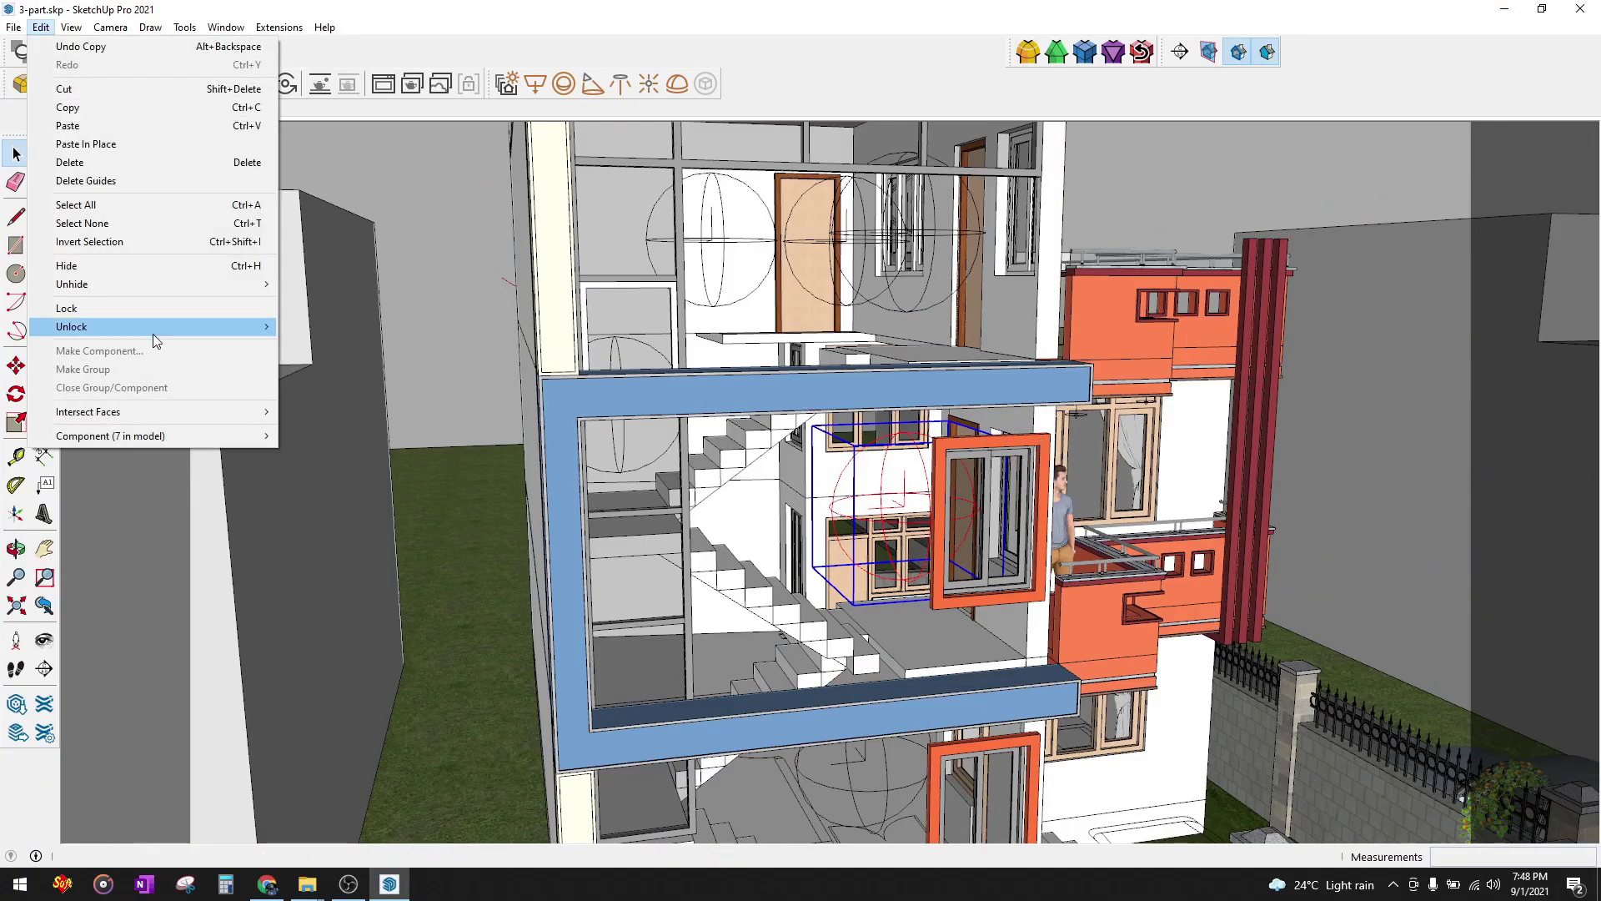
pyautogui.click(362, 323)
pyautogui.moveTo(362, 323)
pyautogui.mouseDown(button='middle')
pyautogui.moveTo(881, 396)
pyautogui.moveTo(984, 433)
pyautogui.moveTo(934, 584)
pyautogui.mouseUp(button='middle')
pyautogui.scroll(3, 958, 650)
pyautogui.scroll(3, 965, 663)
pyautogui.click(965, 663)
pyautogui.scroll(-5, 965, 663)
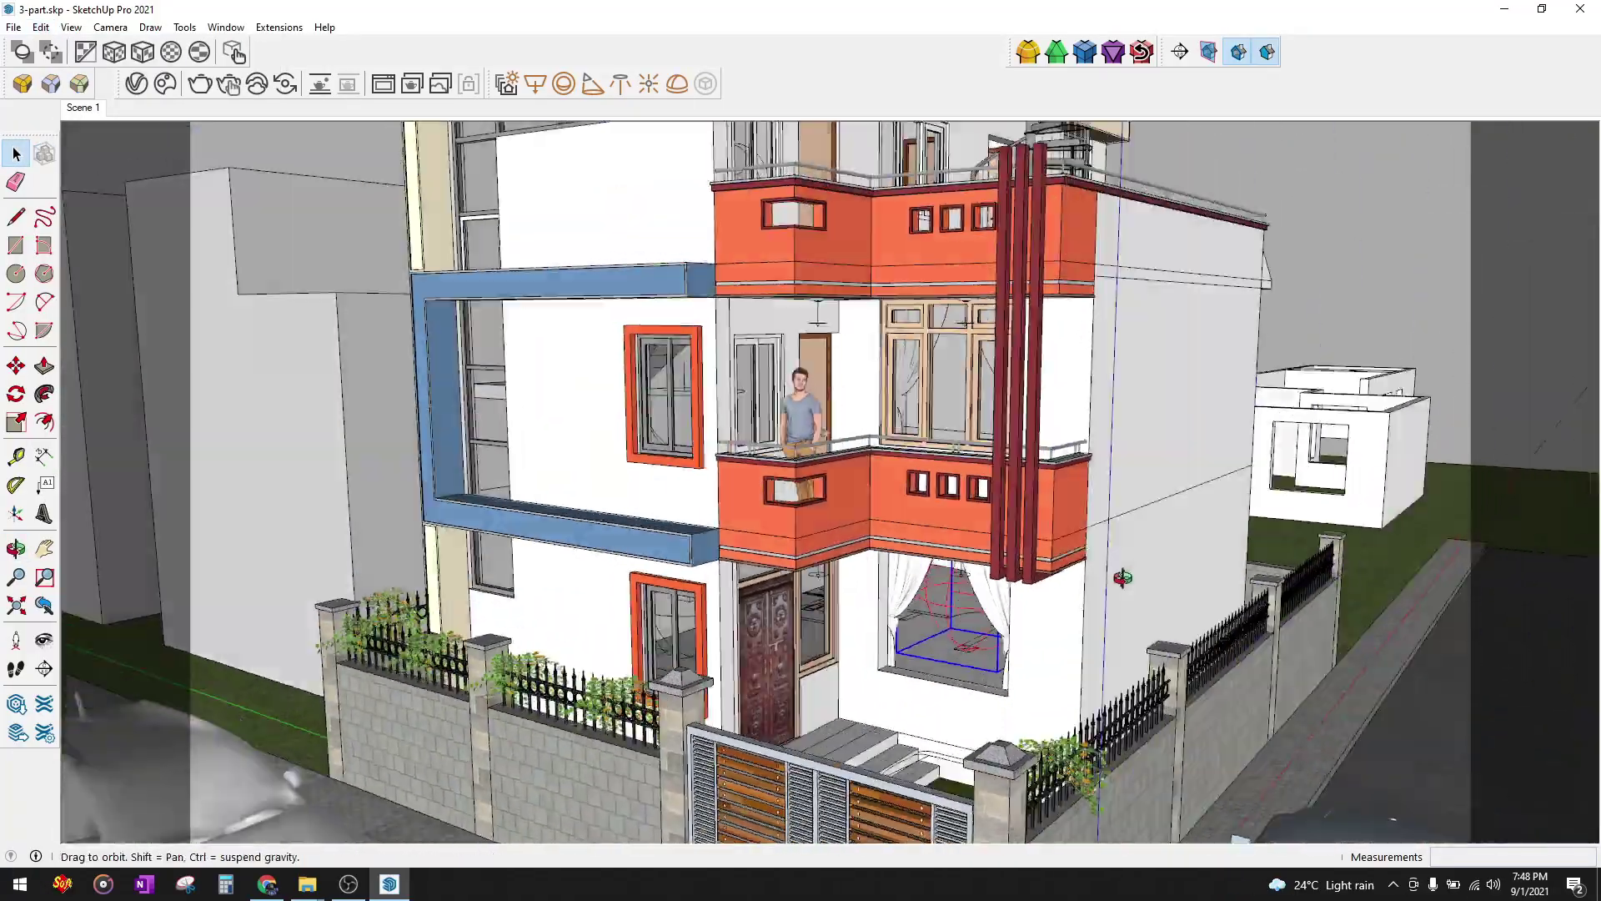
pyautogui.moveTo(965, 663); pyautogui.dragTo(1118, 405, button='middle')
pyautogui.press('m')
pyautogui.press('ctrl')
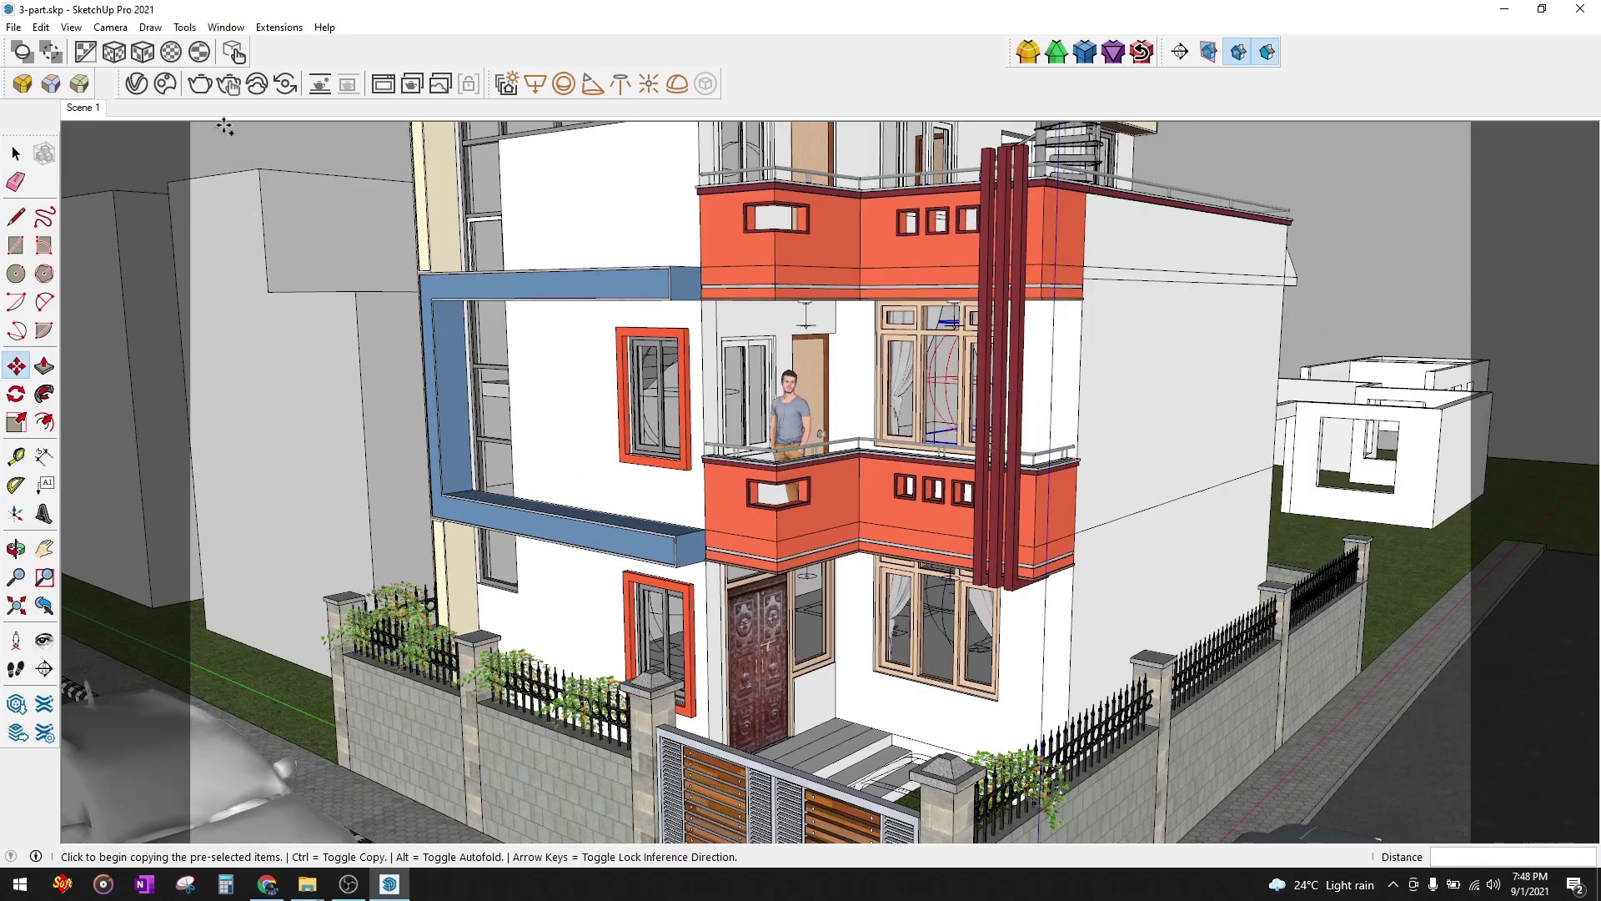
pyautogui.press('space')
pyautogui.moveTo(225, 125); pyautogui.dragTo(600, 406, button='middle')
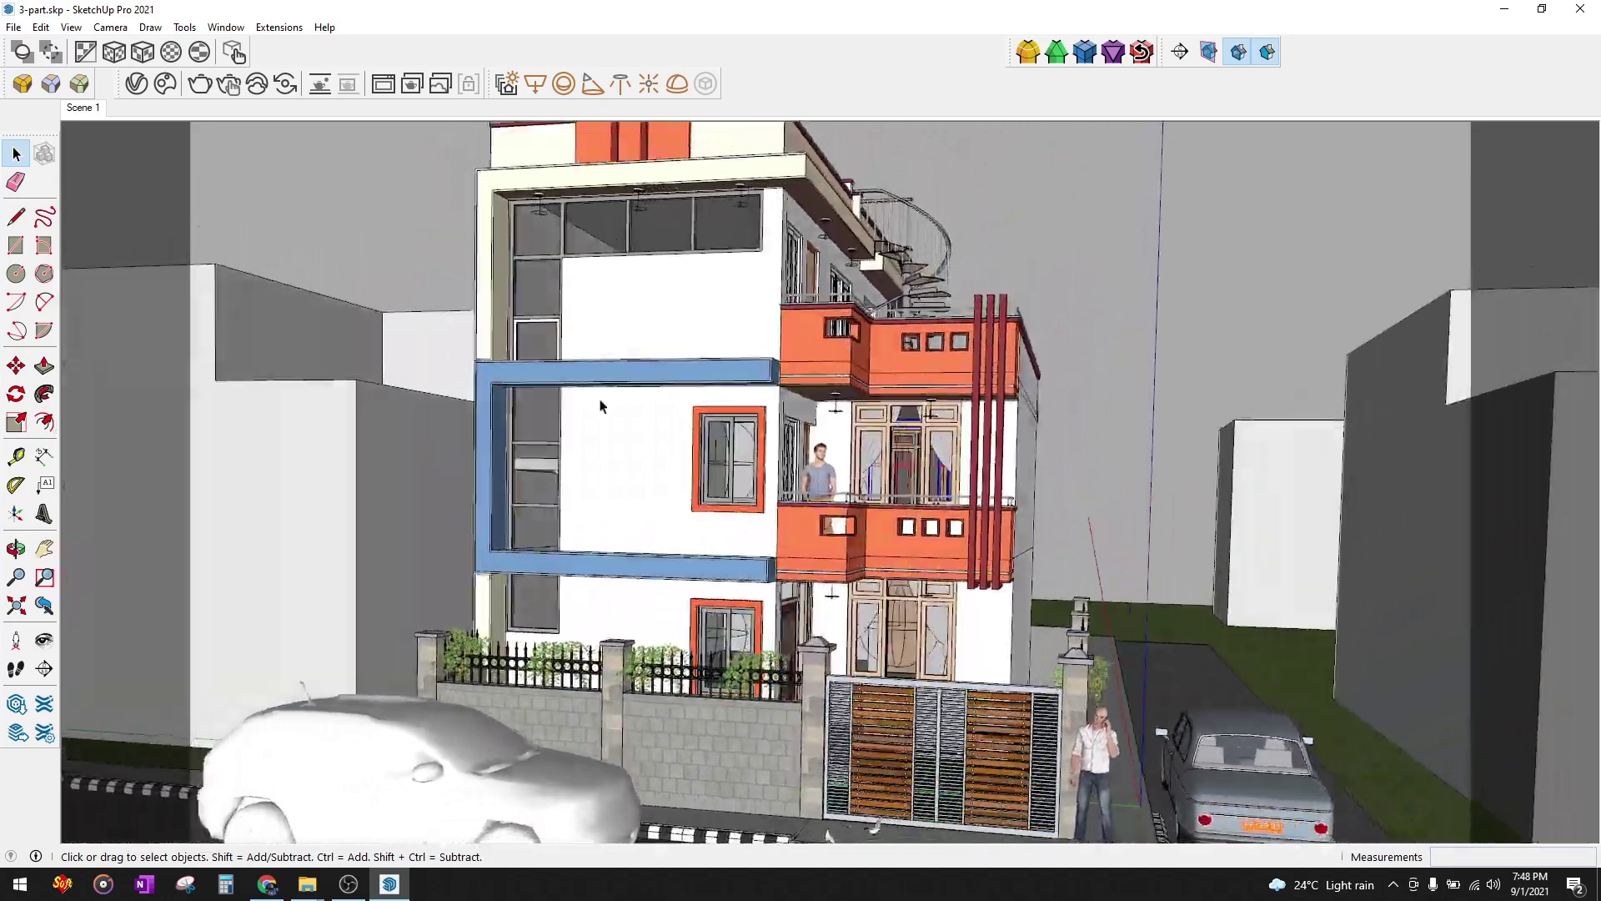
# - Make the sphere light invisible, without specular or reflection influence, at intensity 50
pyautogui.click(137, 87)
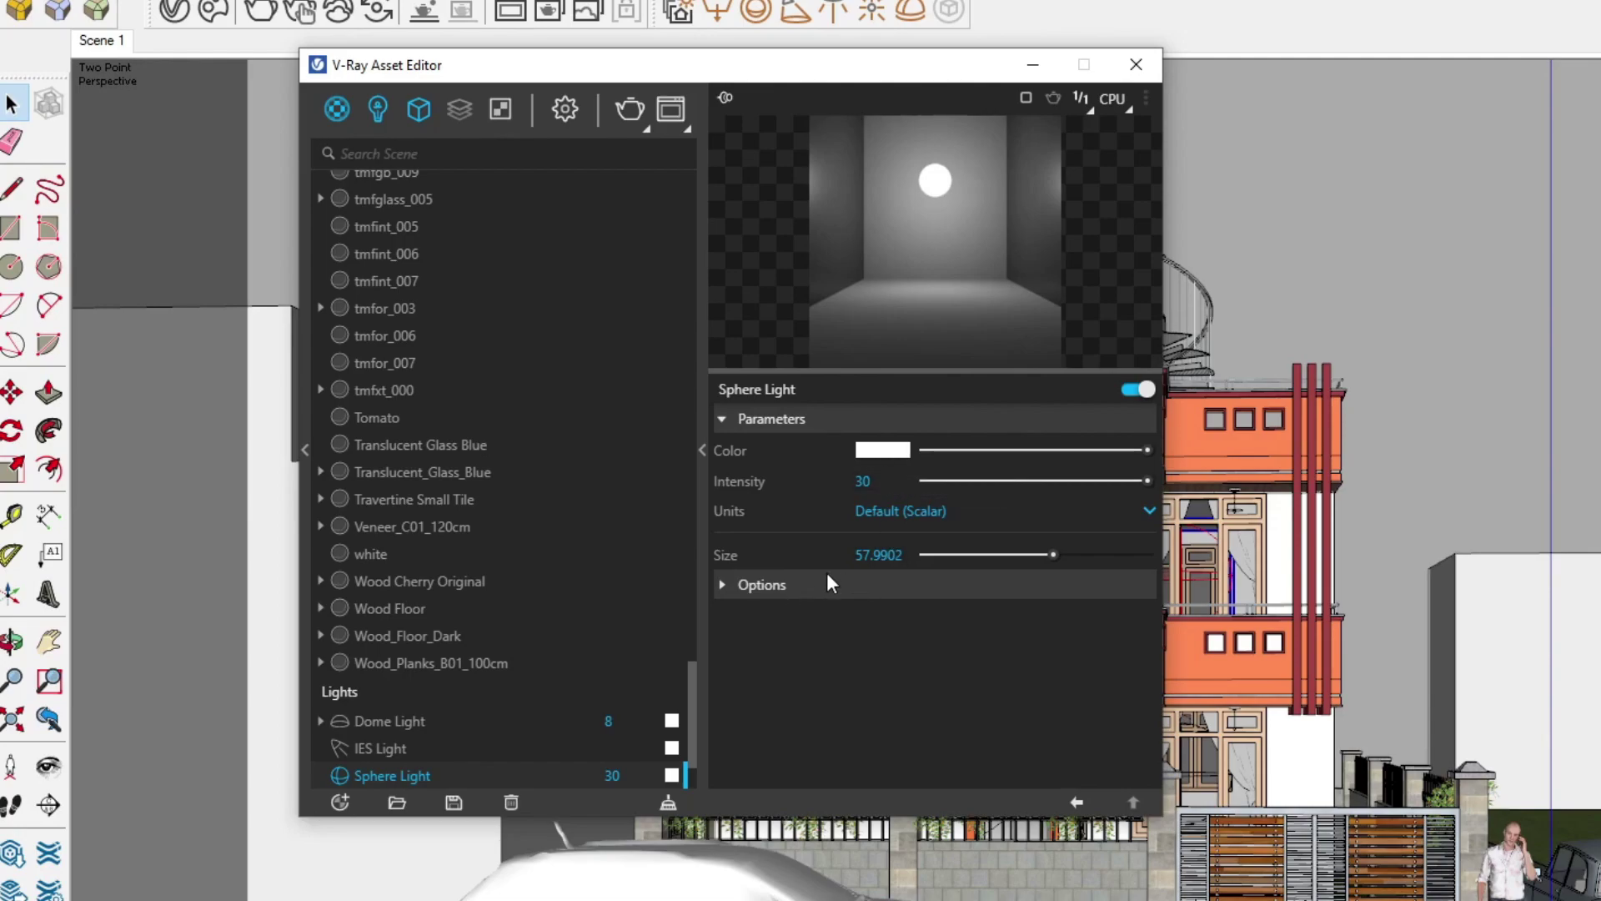
pyautogui.click(782, 586)
pyautogui.scroll(-1, 801, 717)
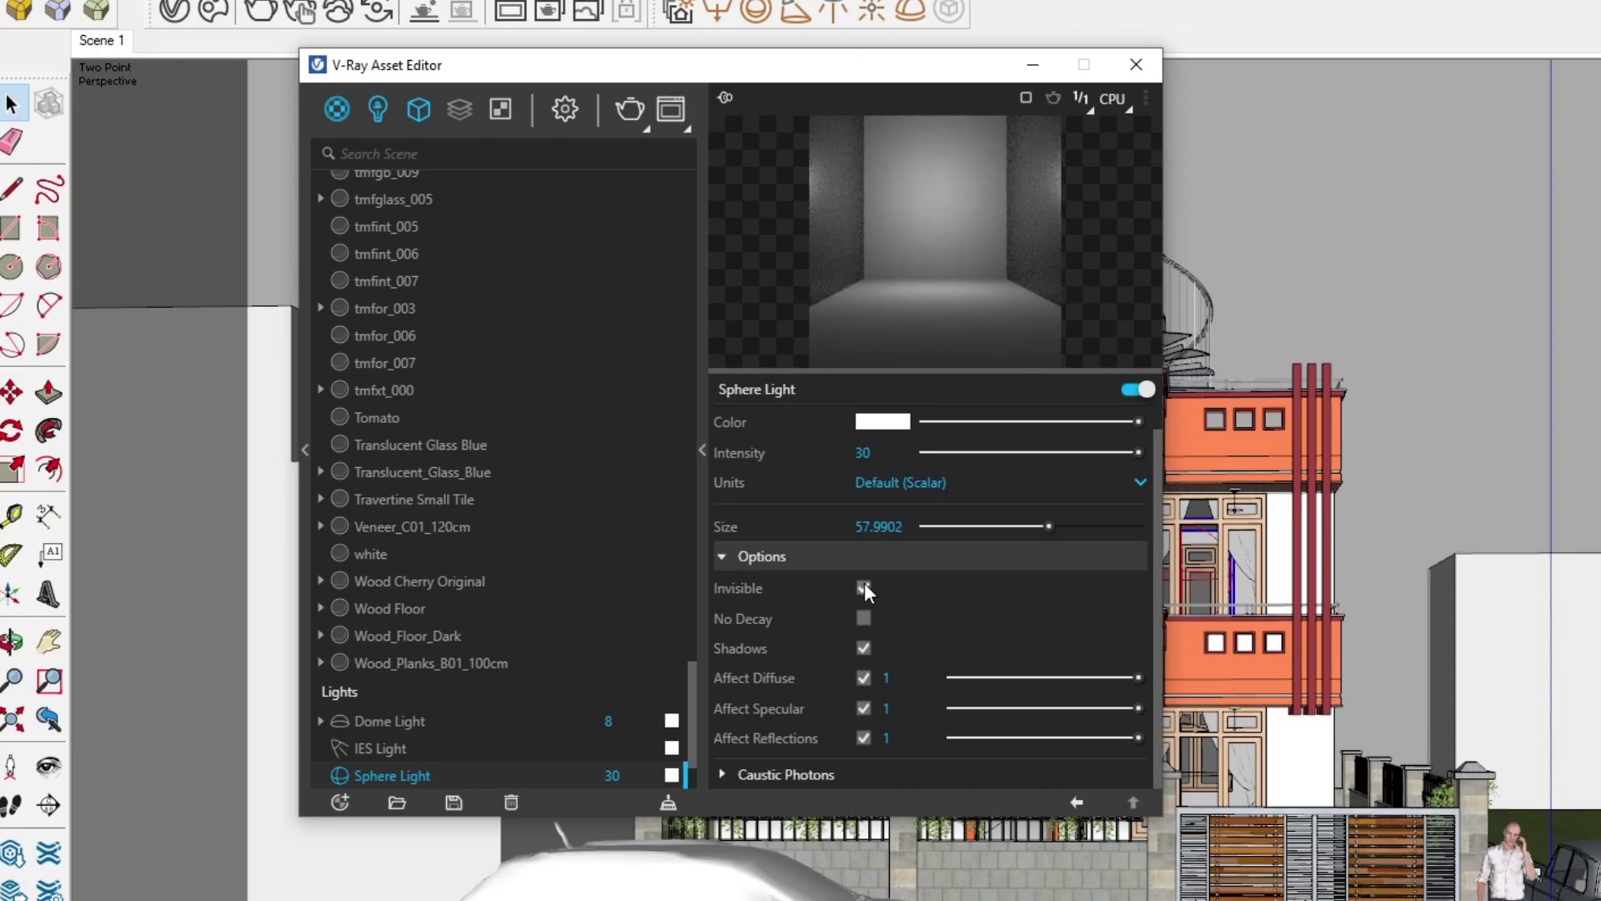
pyautogui.click(868, 709)
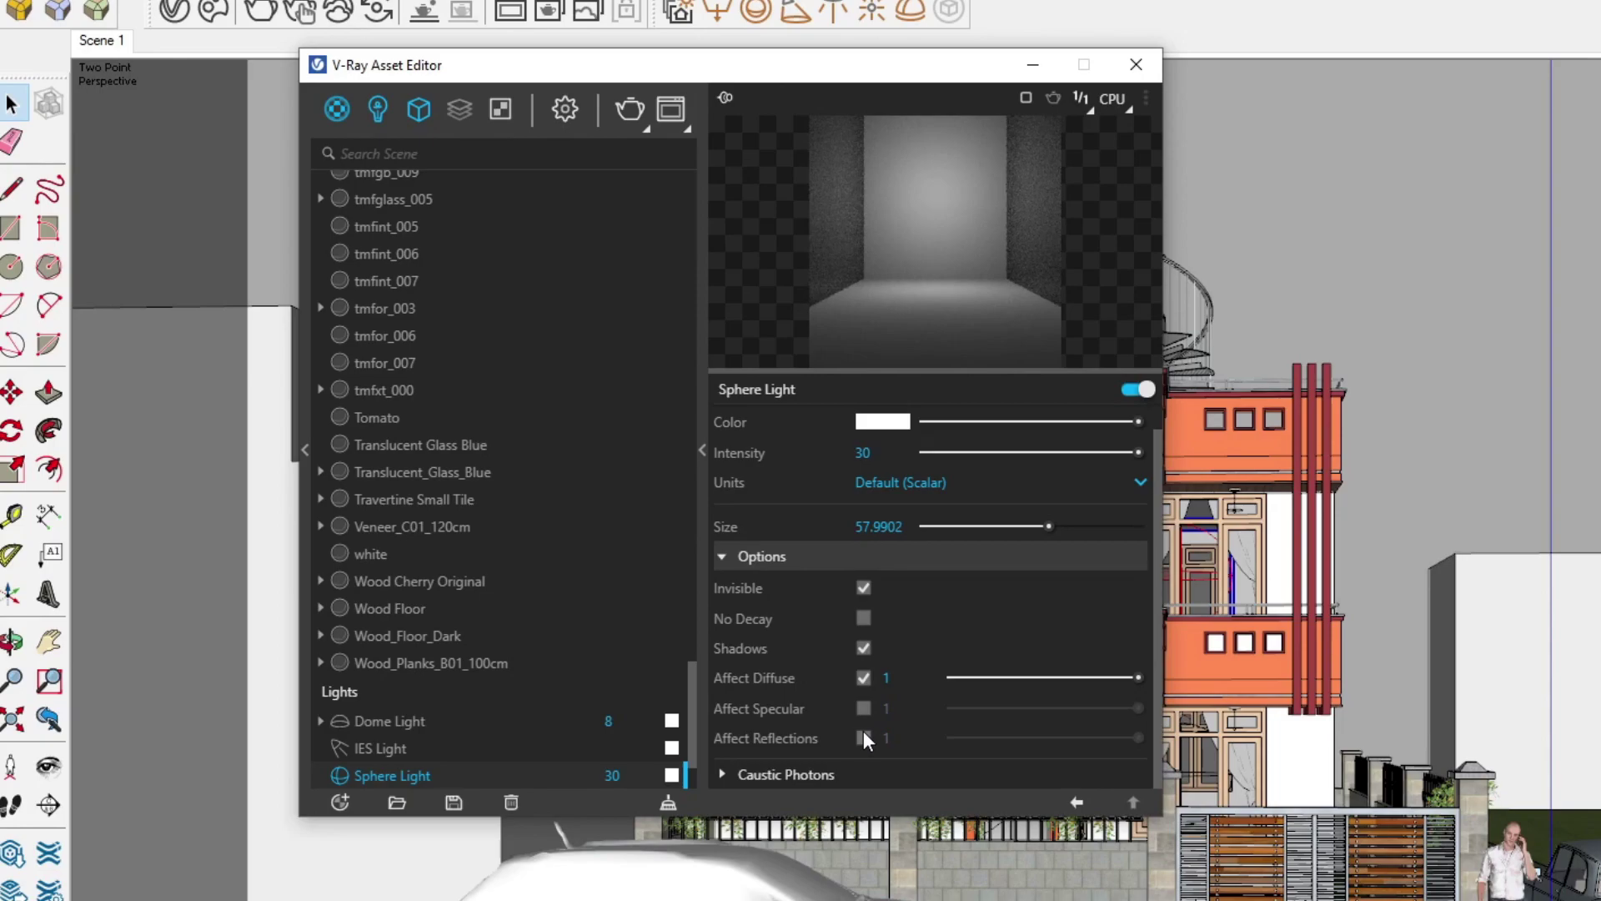
pyautogui.scroll(1, 863, 712)
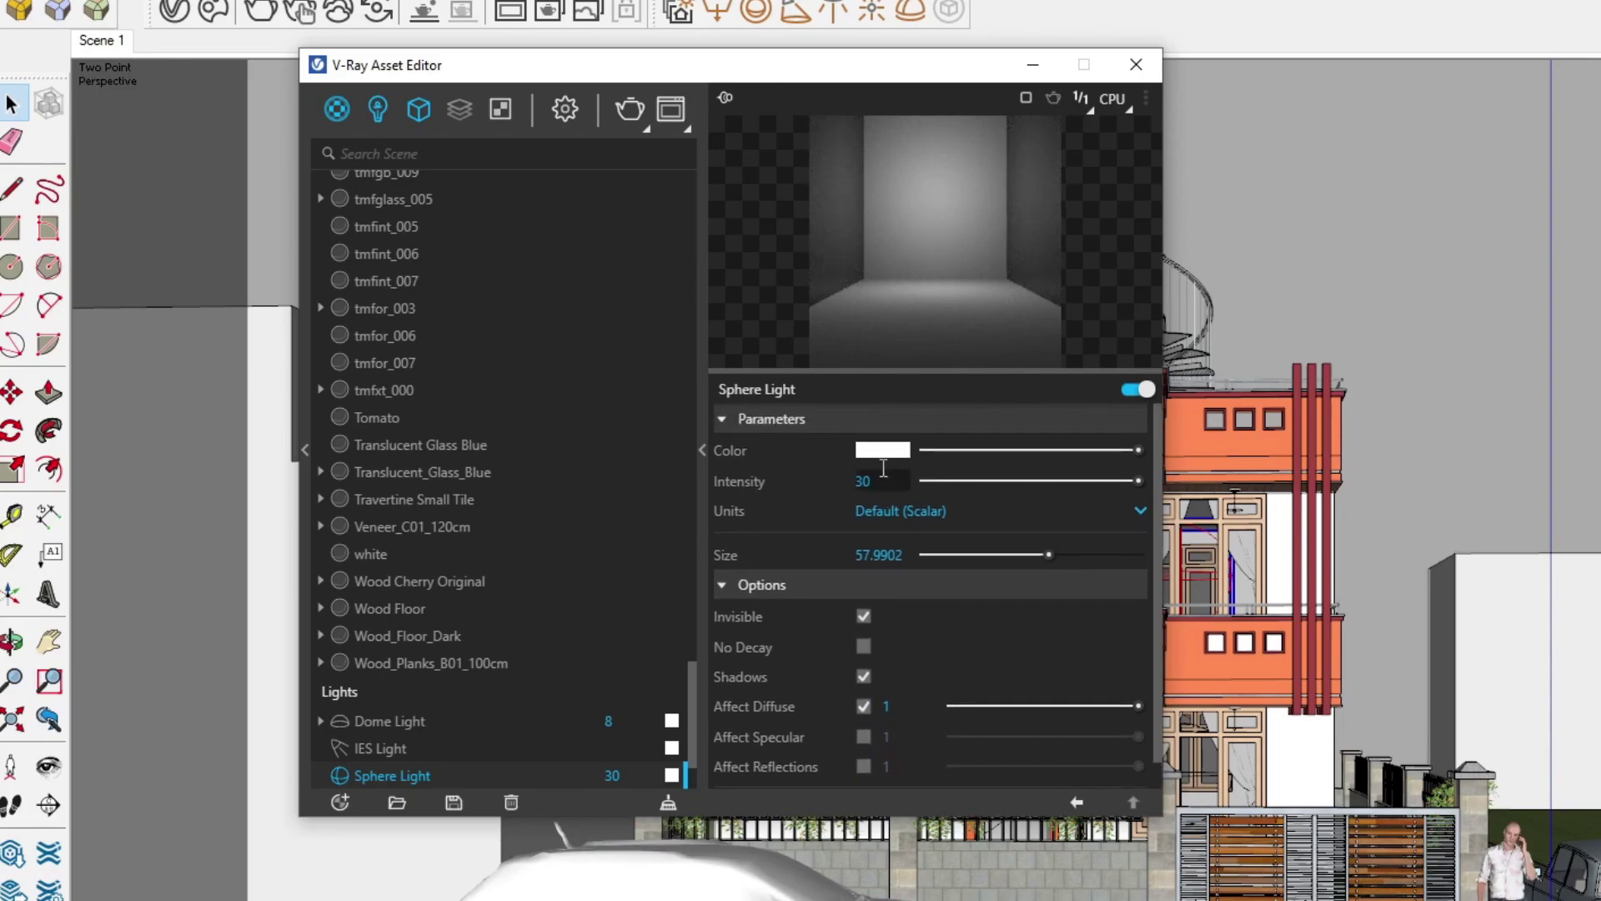
pyautogui.write('50')
pyautogui.press('Return')
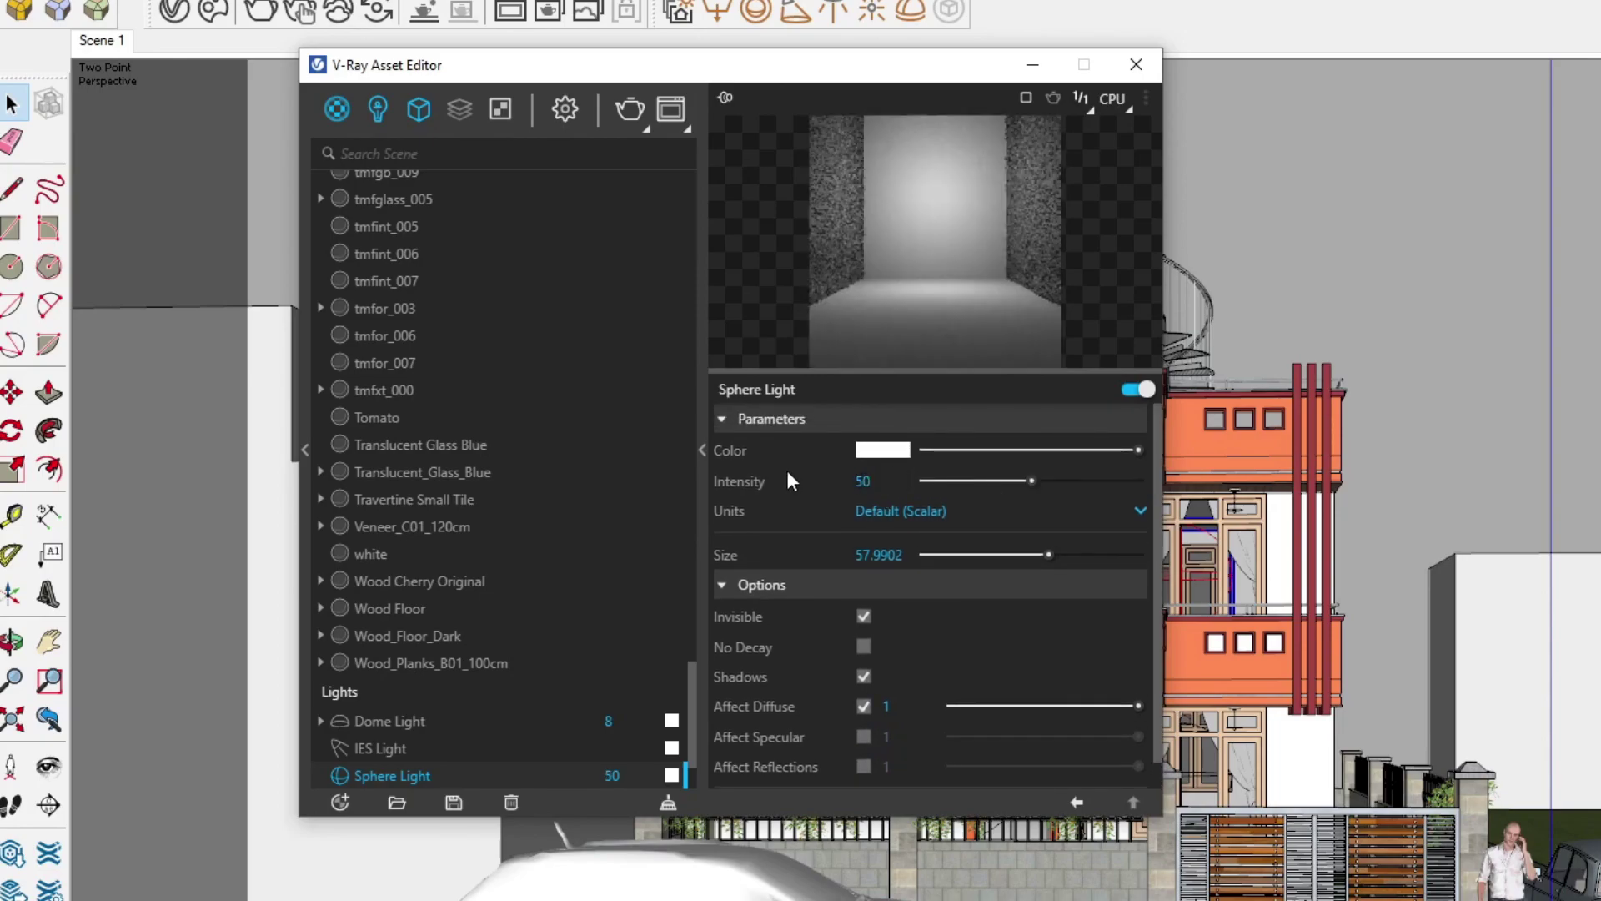
# - Render the scene from the V-Ray Asset Editor
pyautogui.click(565, 107)
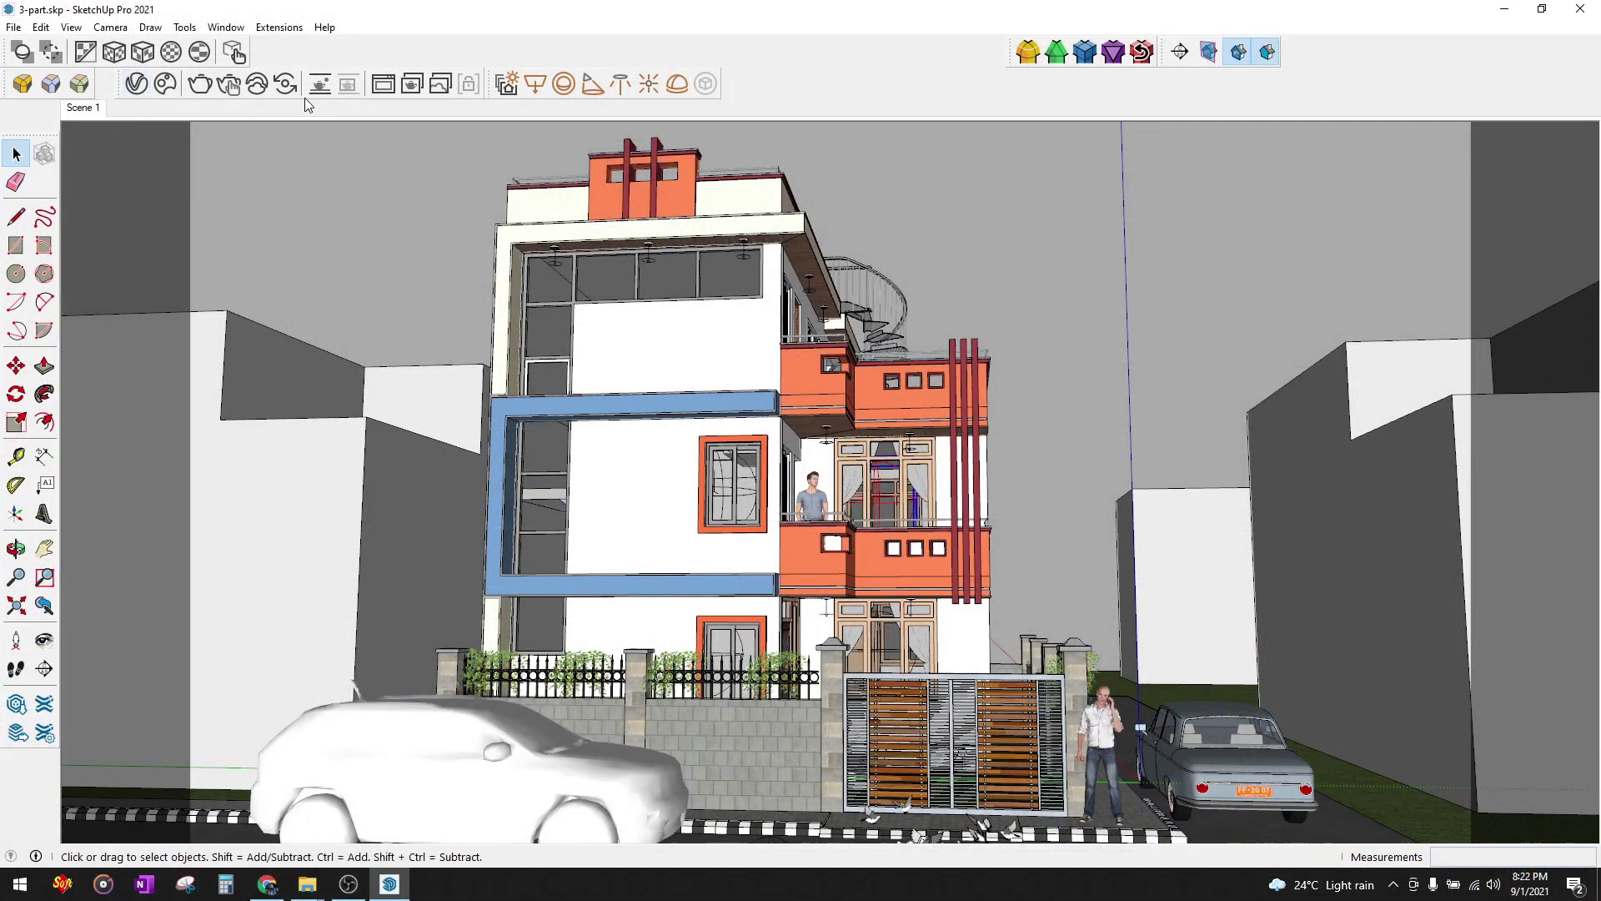
pyautogui.click(125, 84)
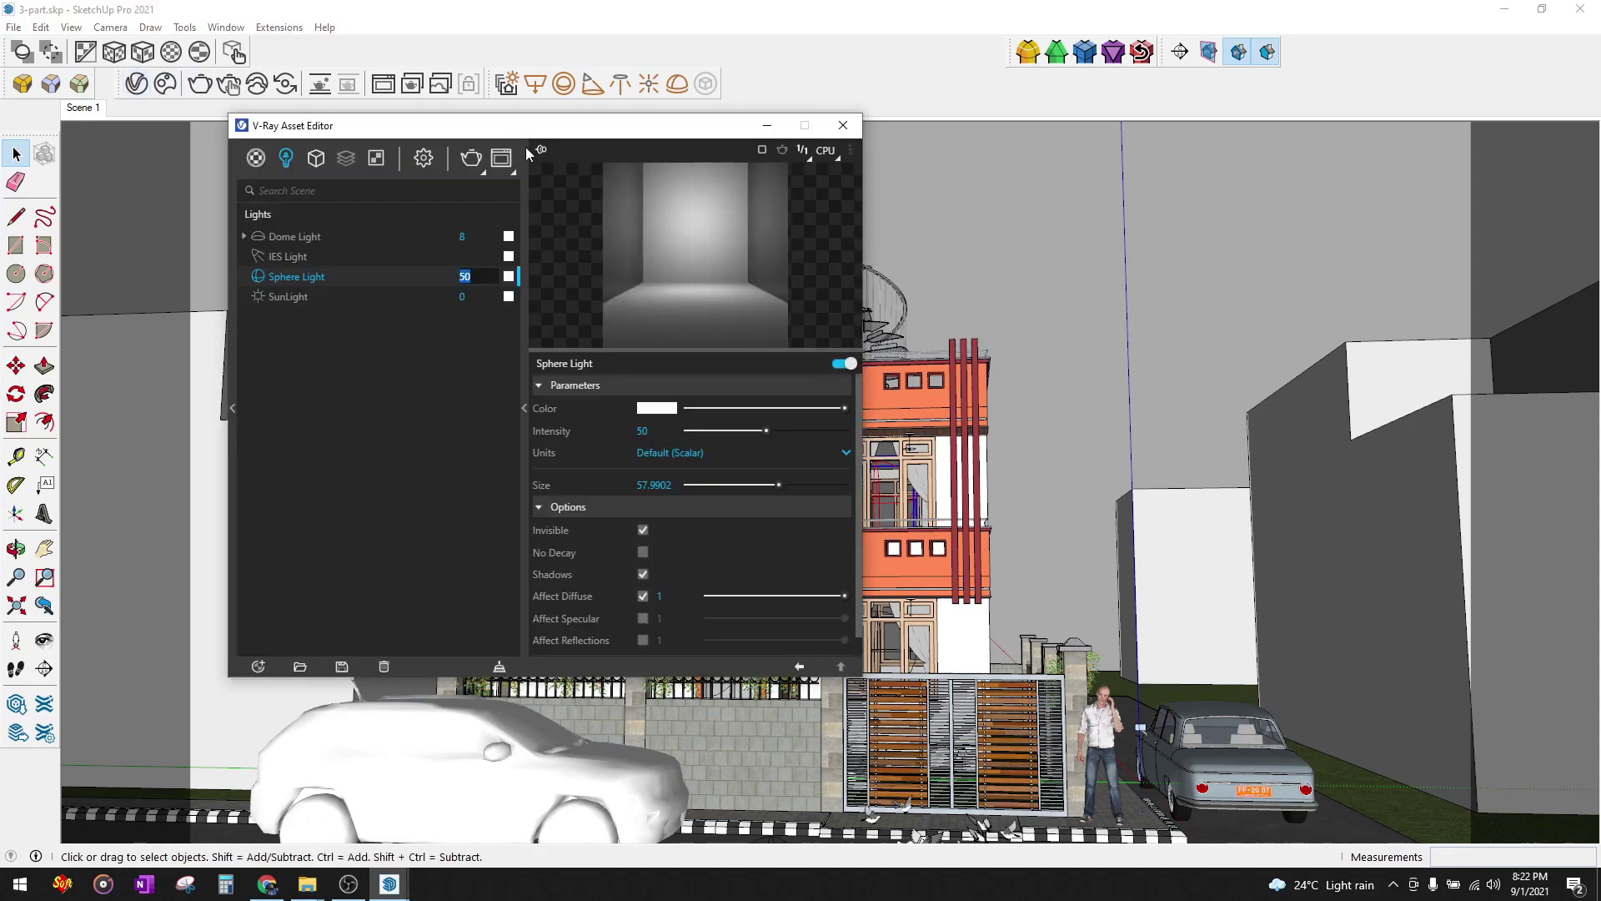
pyautogui.click(503, 158)
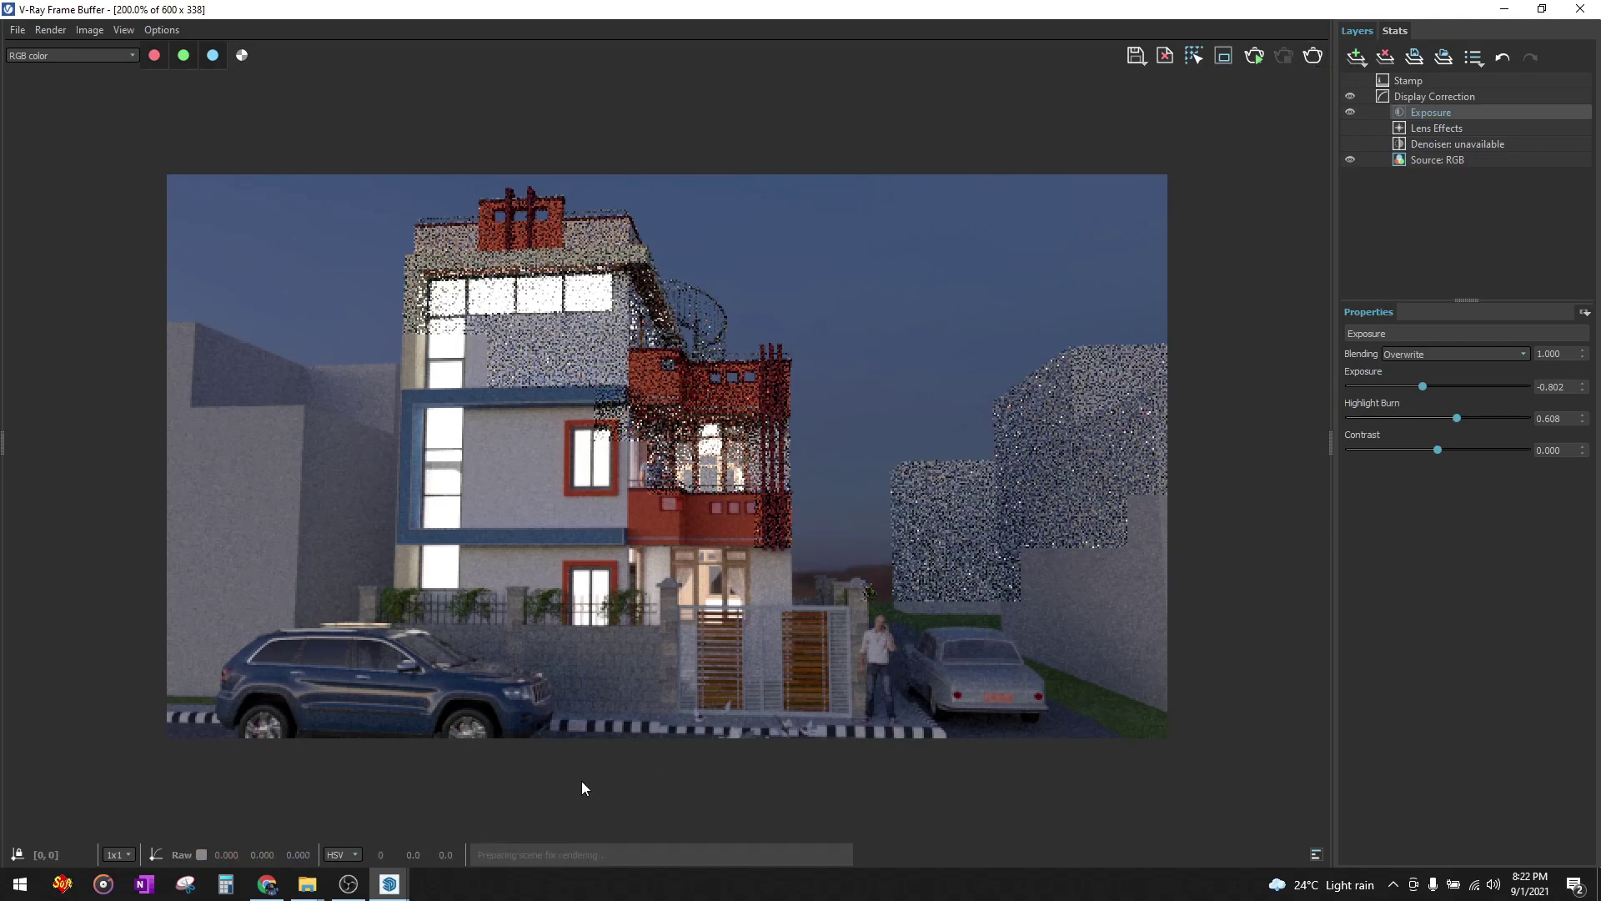
# - Lower the frame buffer exposure to -1.085, stop the render and minimize the frame buffer
pyautogui.click(365, 885)
pyautogui.click(365, 885)
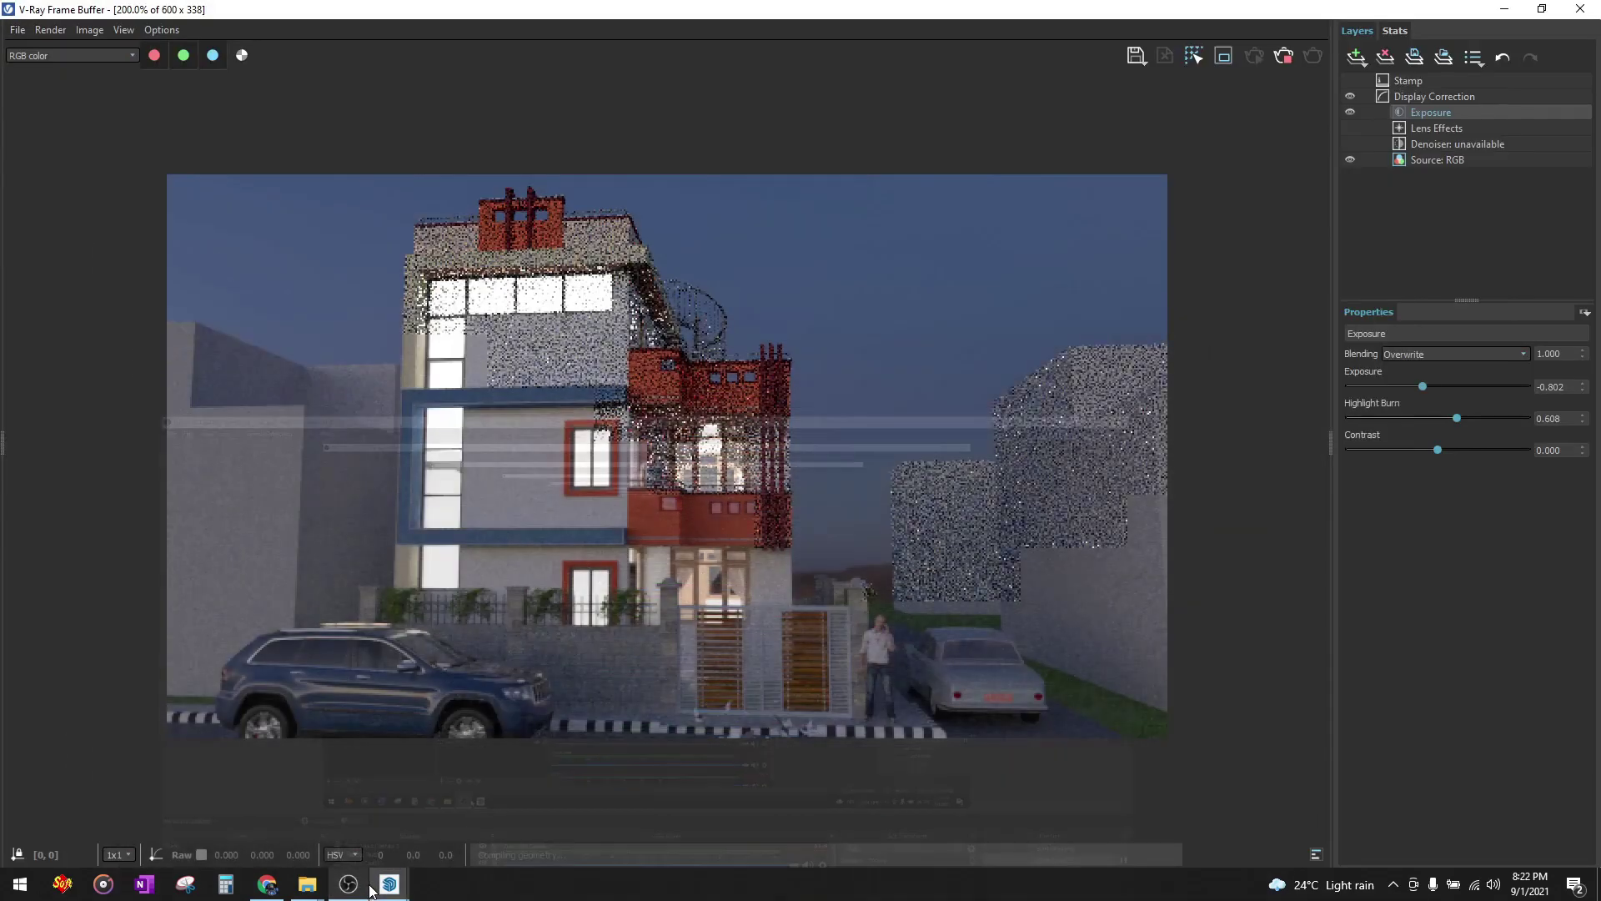
pyautogui.doubleClick(606, 505)
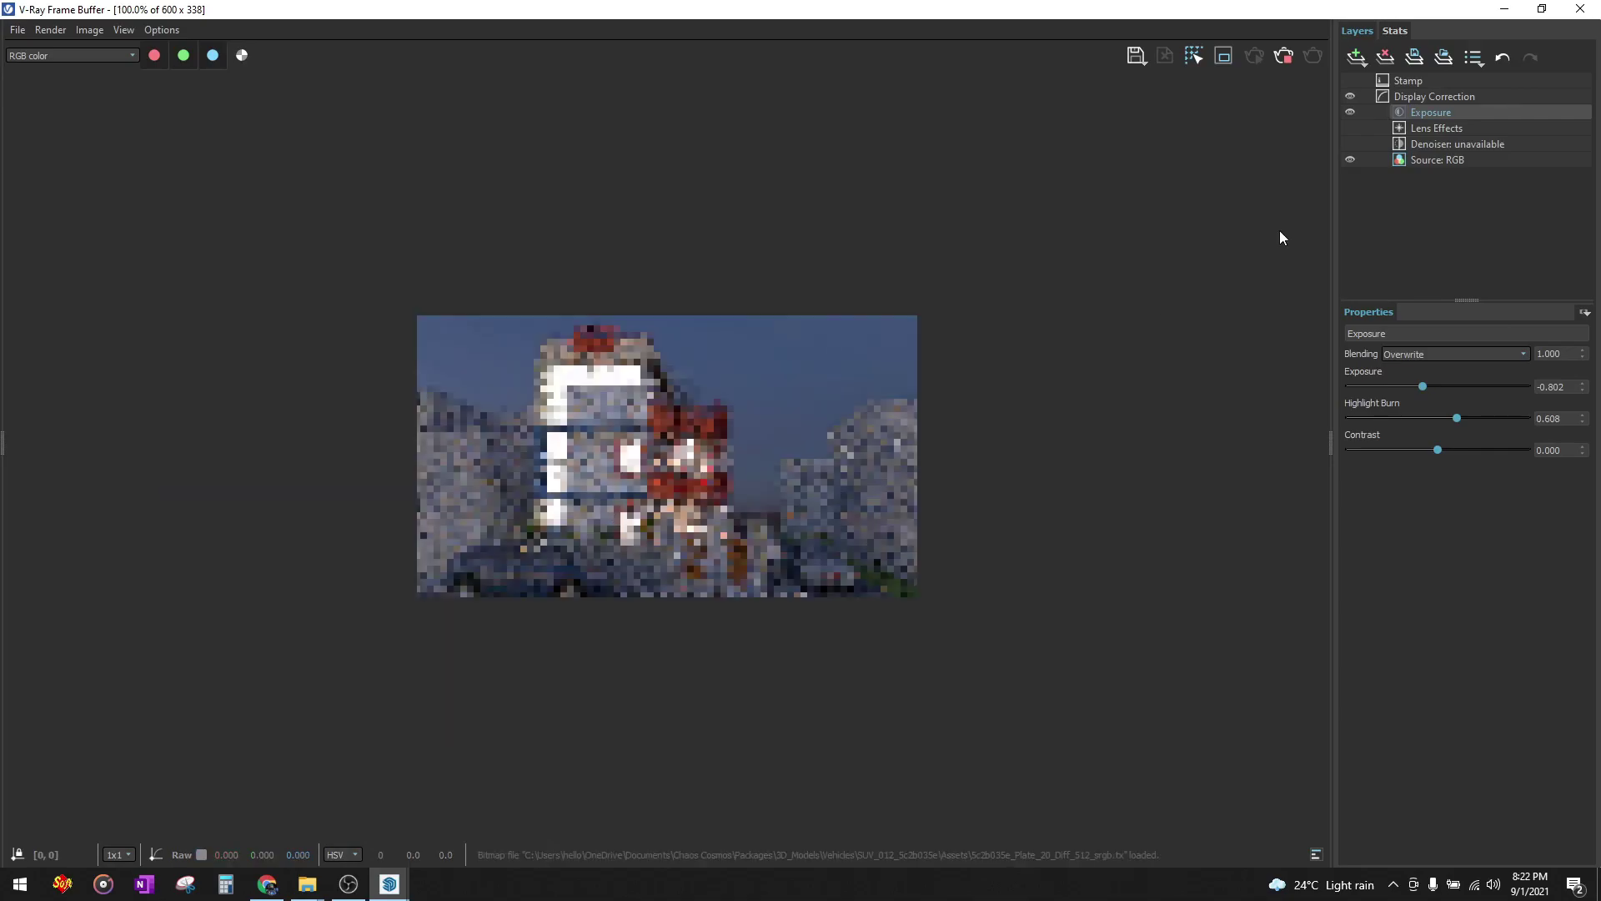
pyautogui.moveTo(1426, 384); pyautogui.dragTo(1417, 385)
pyautogui.doubleClick(588, 392)
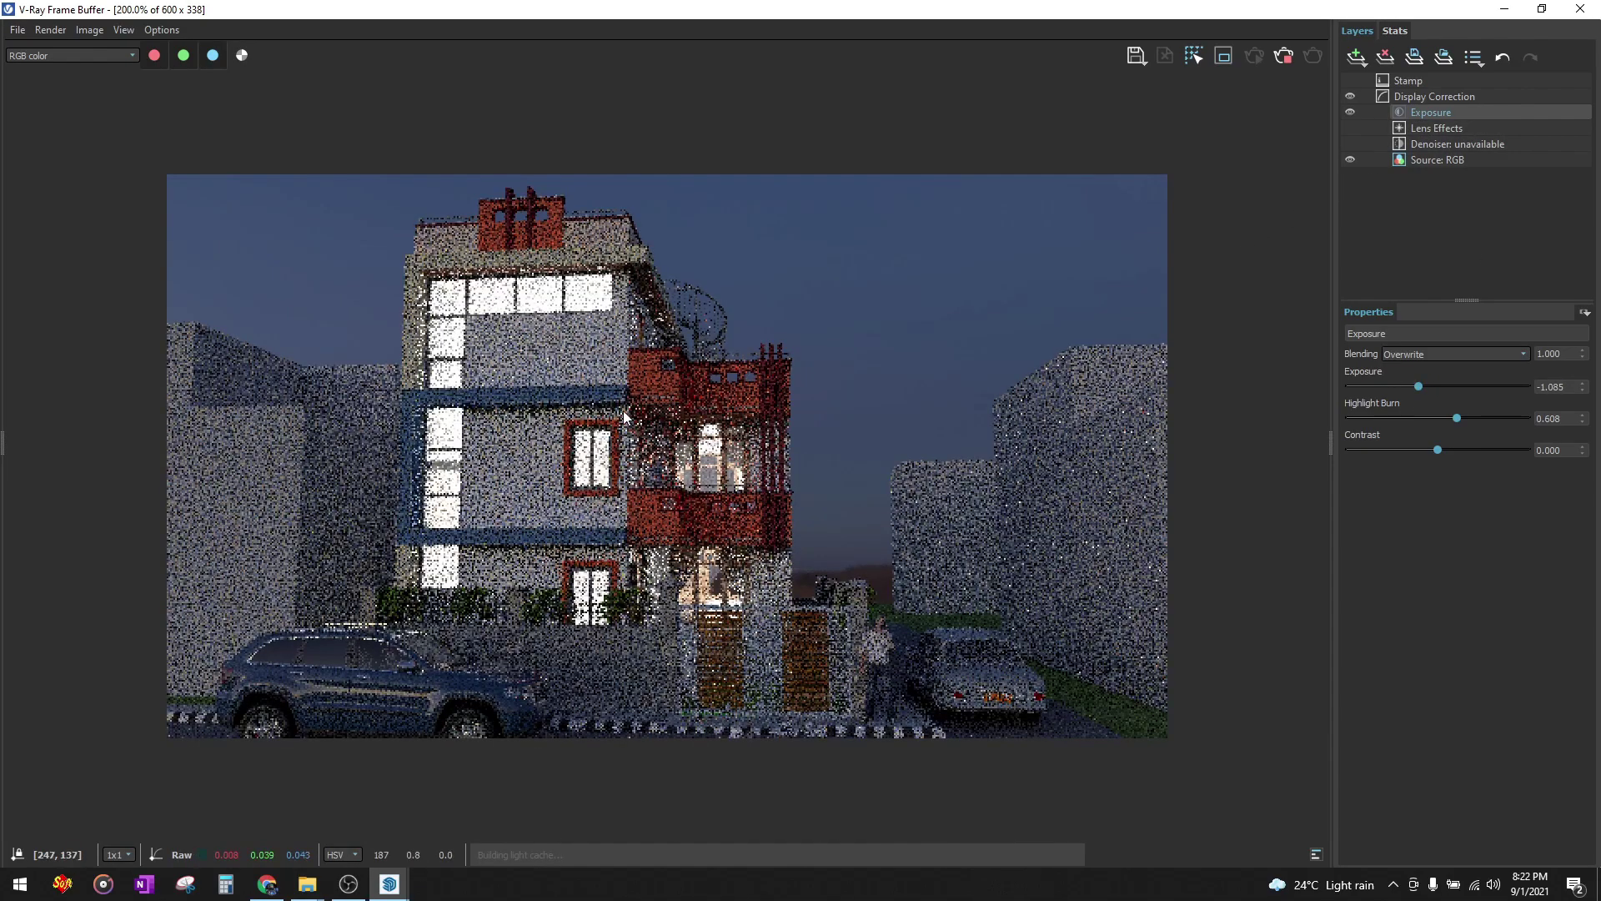
pyautogui.click(1287, 60)
pyautogui.click(1504, 9)
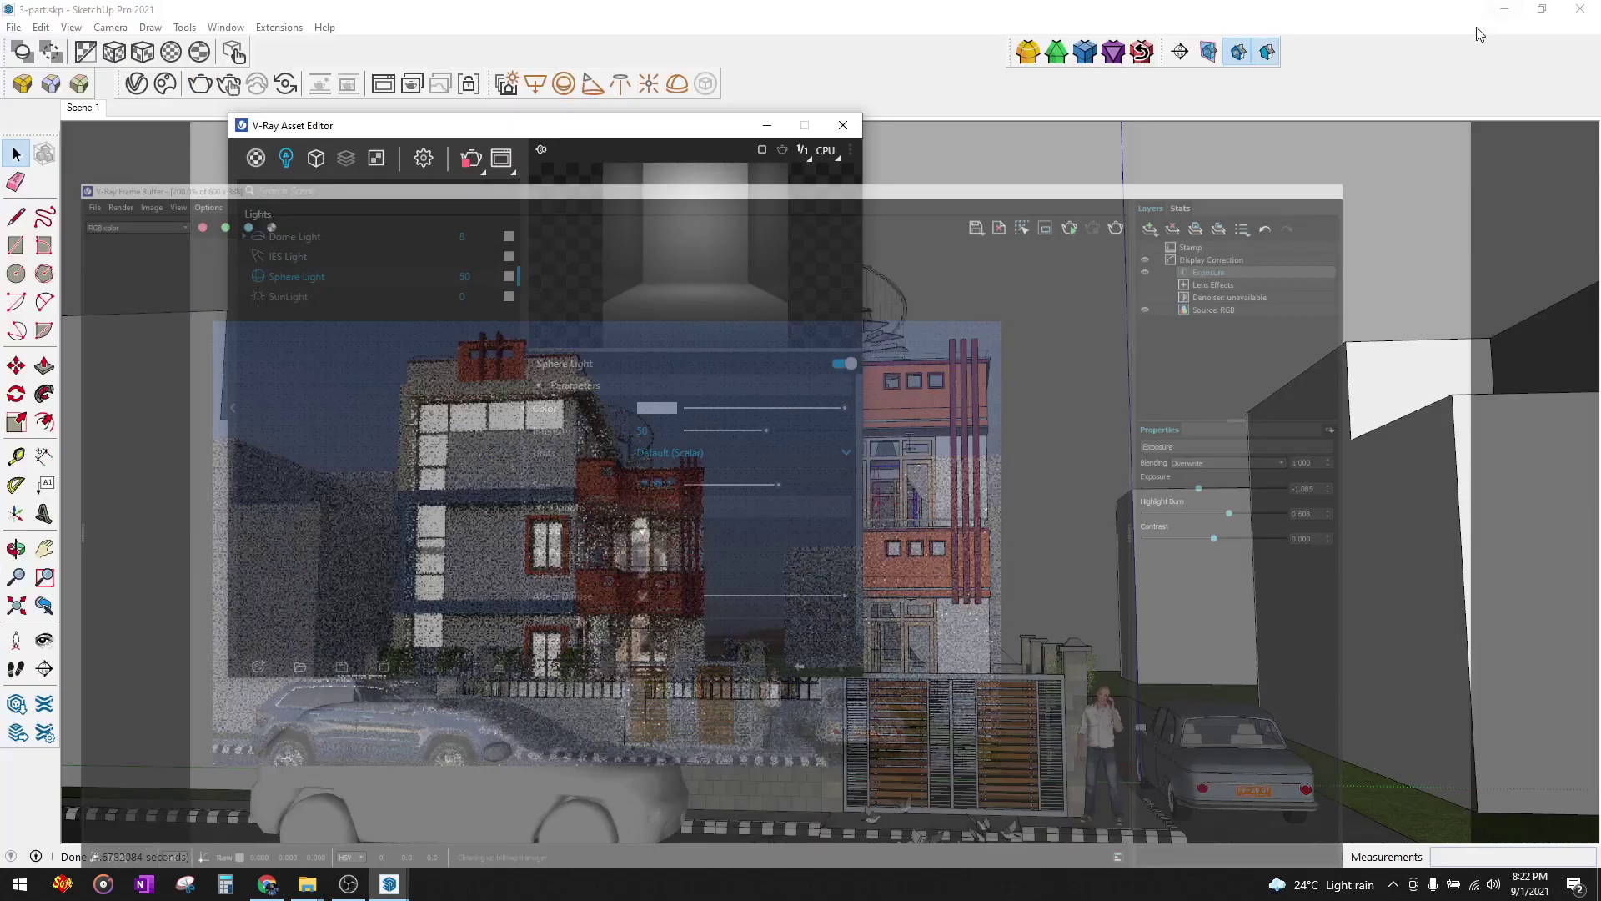
# - Add a Light Mix render element grouped by Group Instances
pyautogui.click(317, 163)
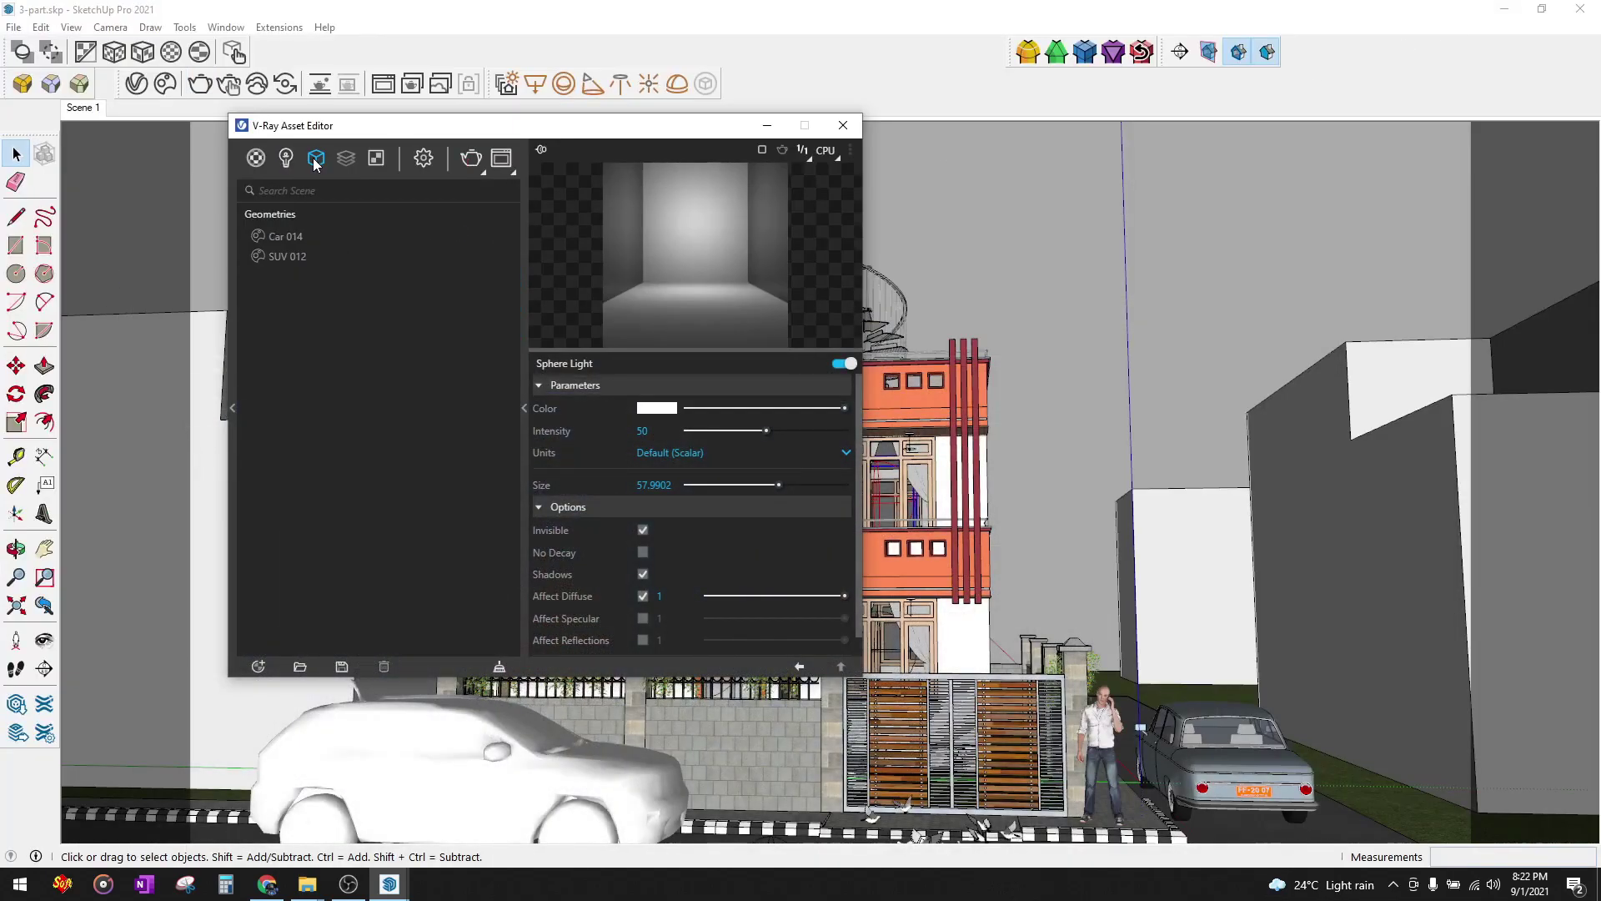
pyautogui.click(287, 161)
pyautogui.click(279, 254)
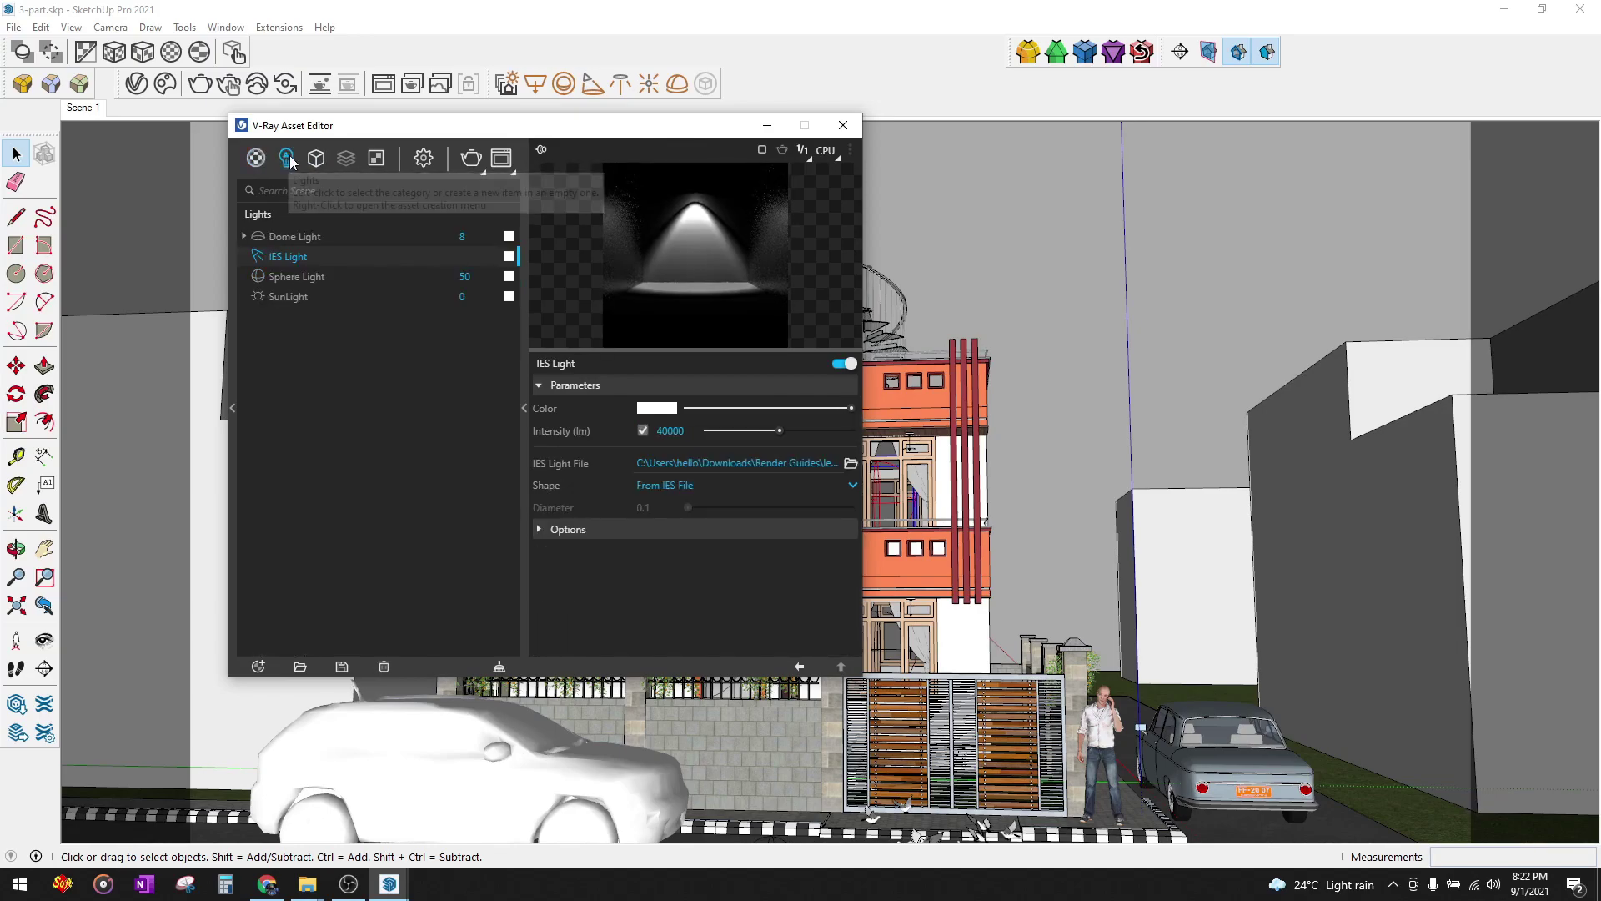
pyautogui.click(316, 160)
pyautogui.moveTo(347, 158)
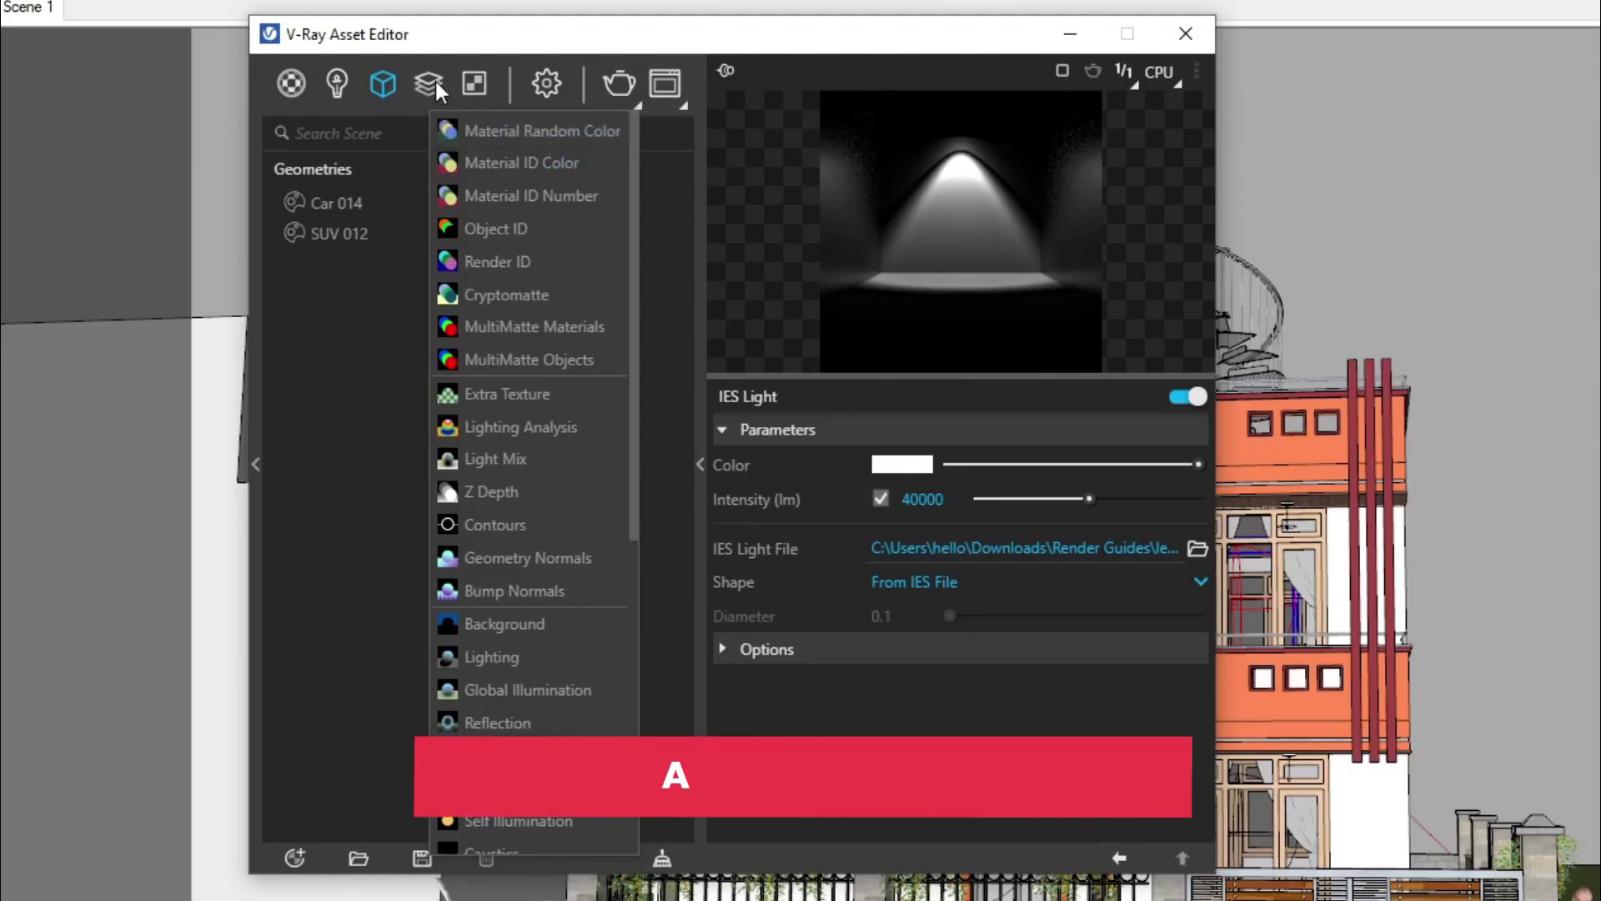
pyautogui.click(508, 459)
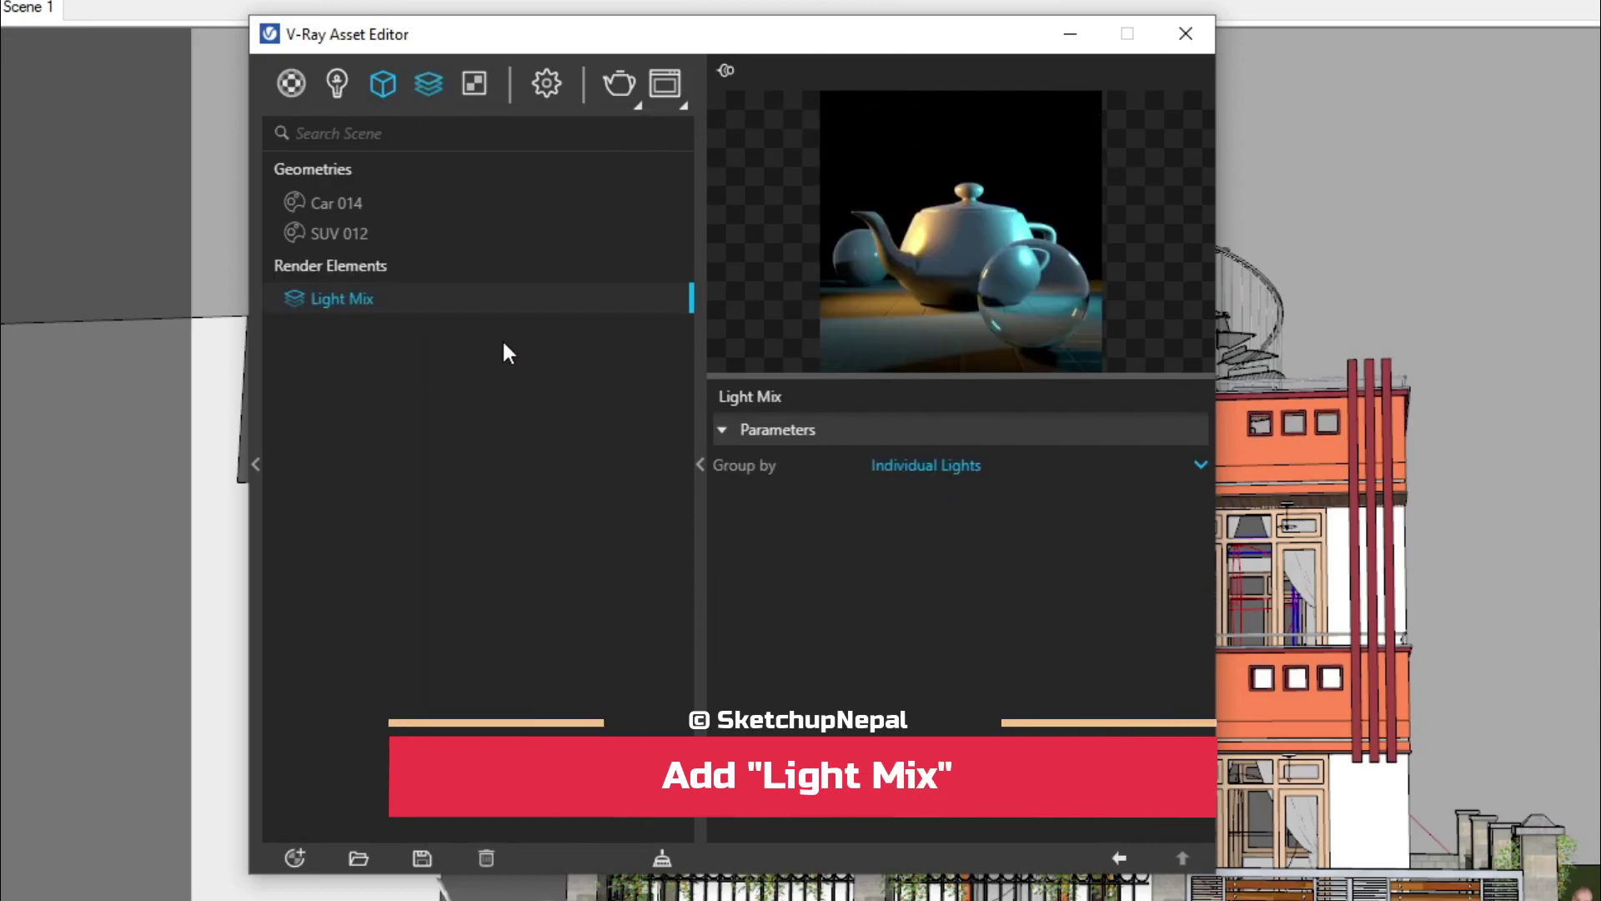
pyautogui.click(942, 464)
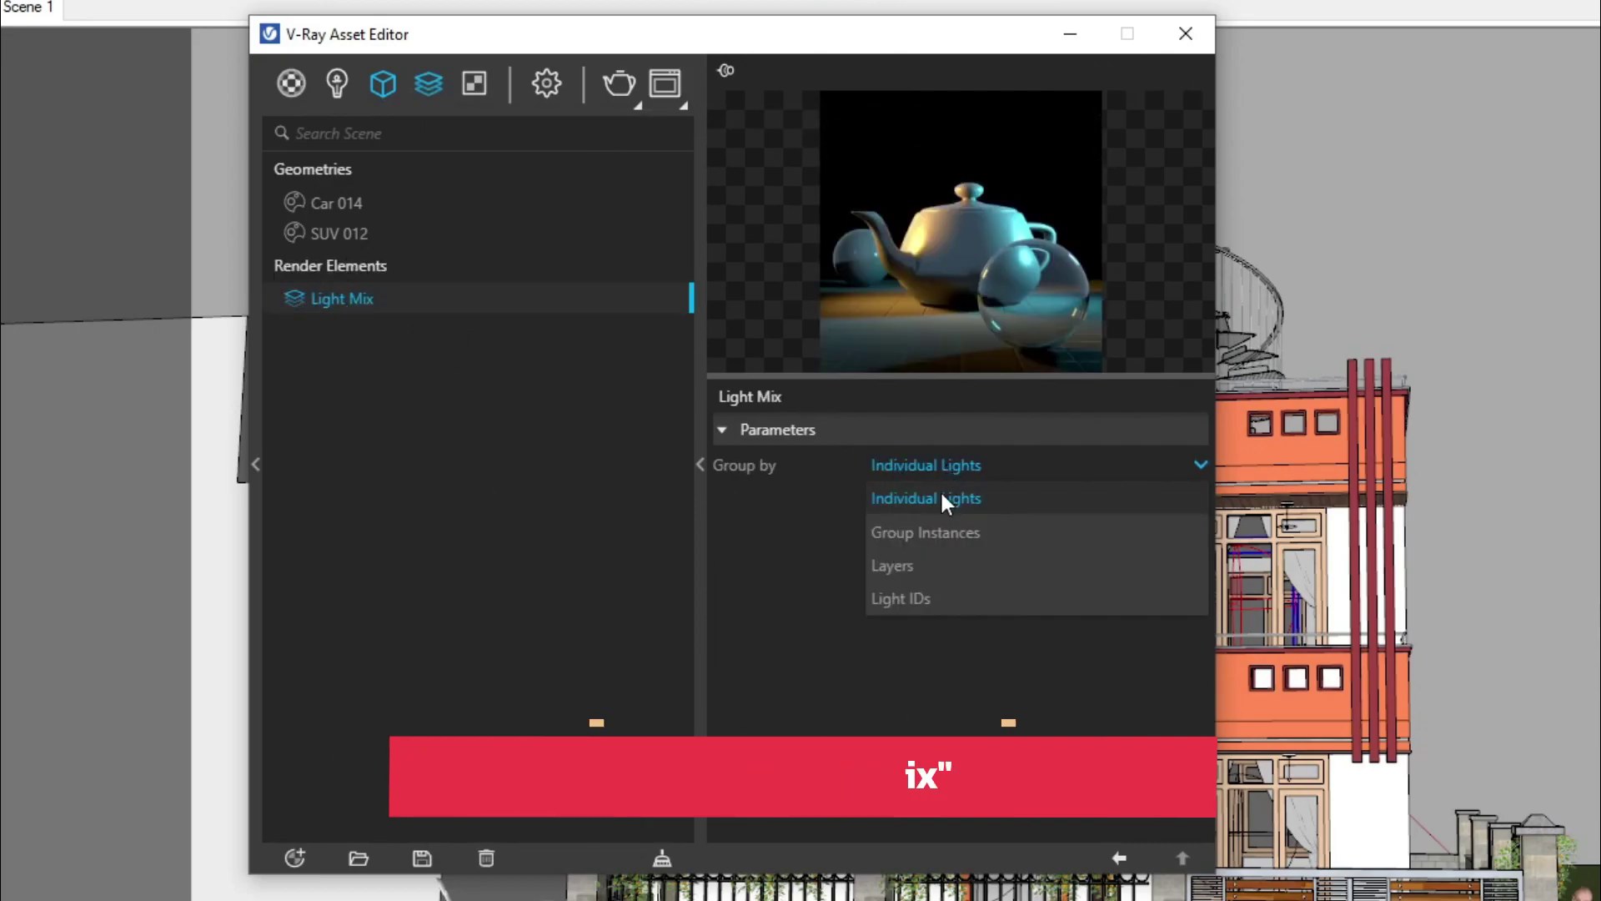
pyautogui.click(924, 534)
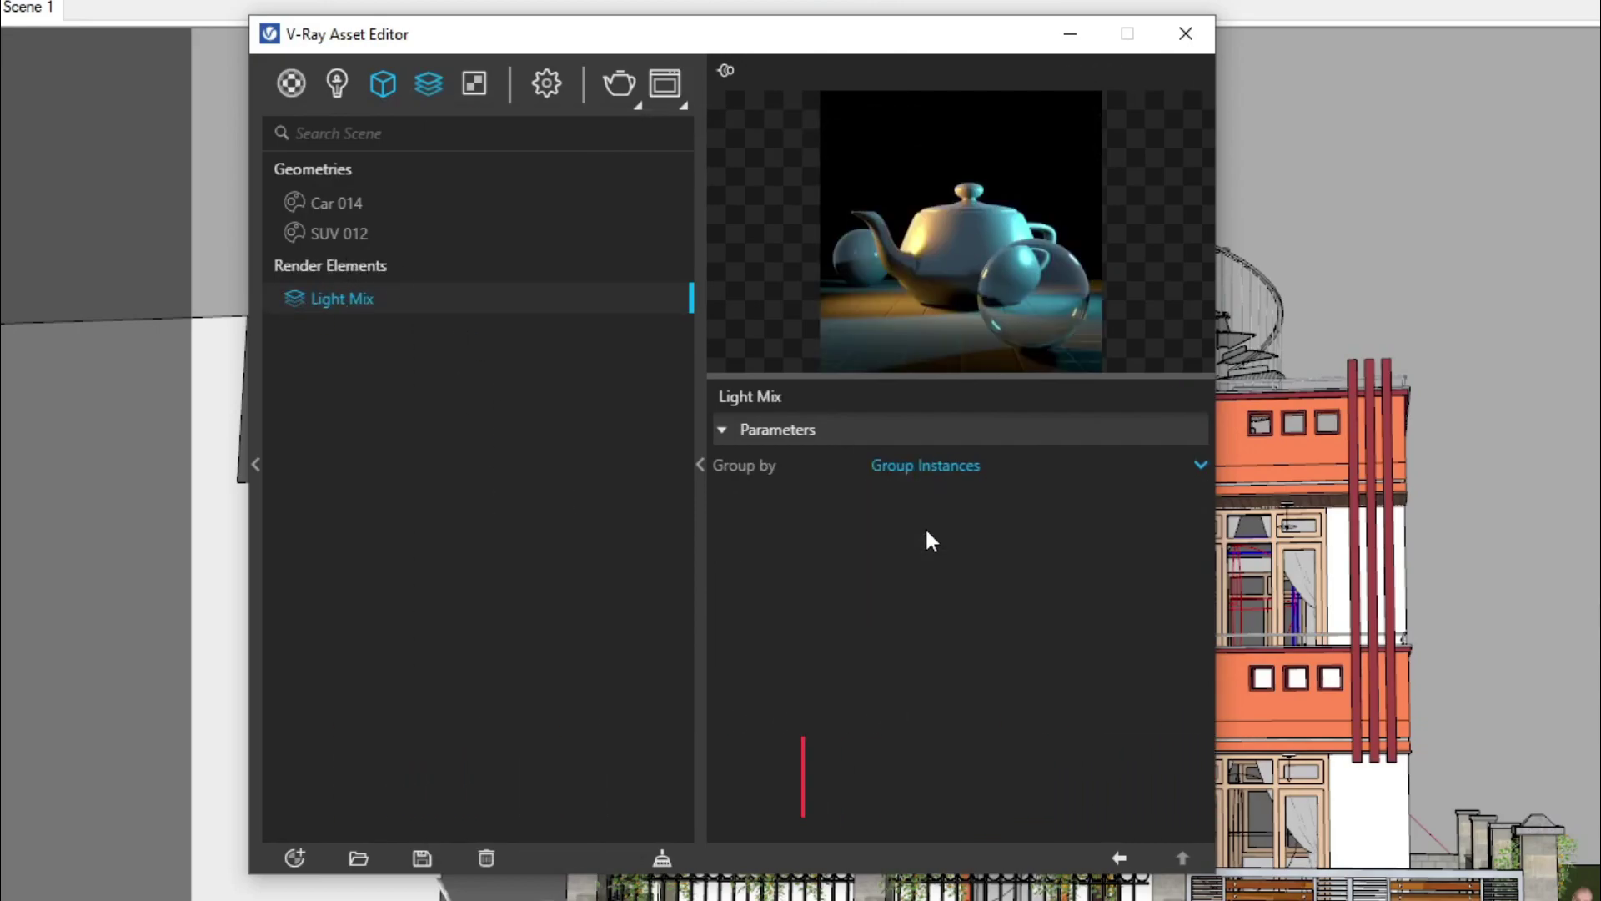
# - Render the current view and inspect it full screen
pyautogui.click(1185, 33)
pyautogui.click(198, 85)
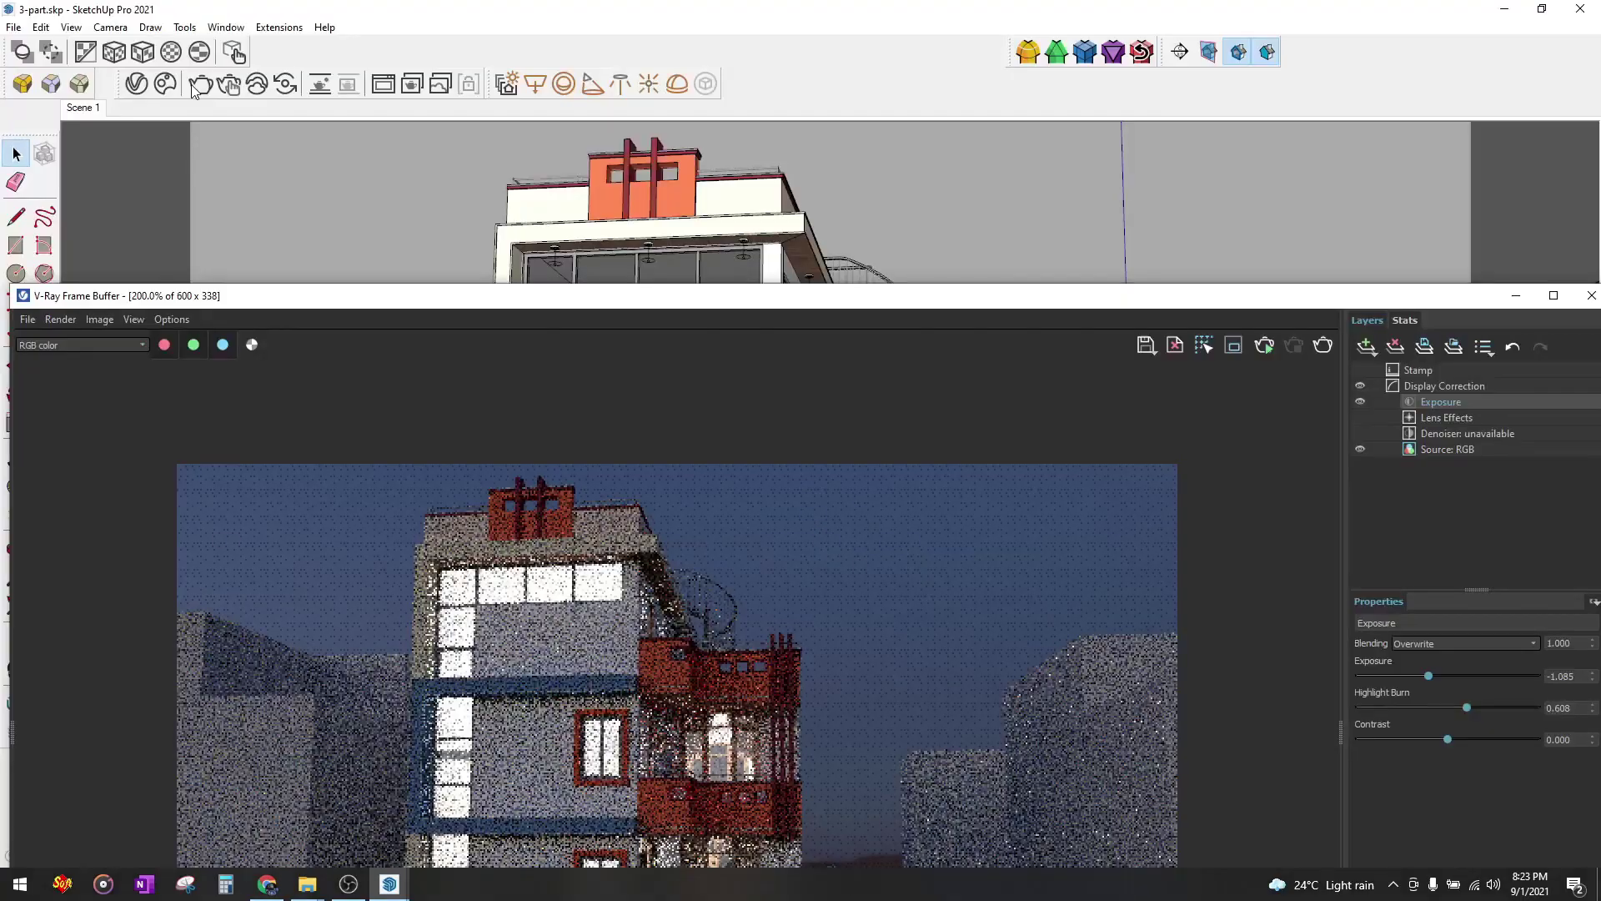
pyautogui.doubleClick(613, 304)
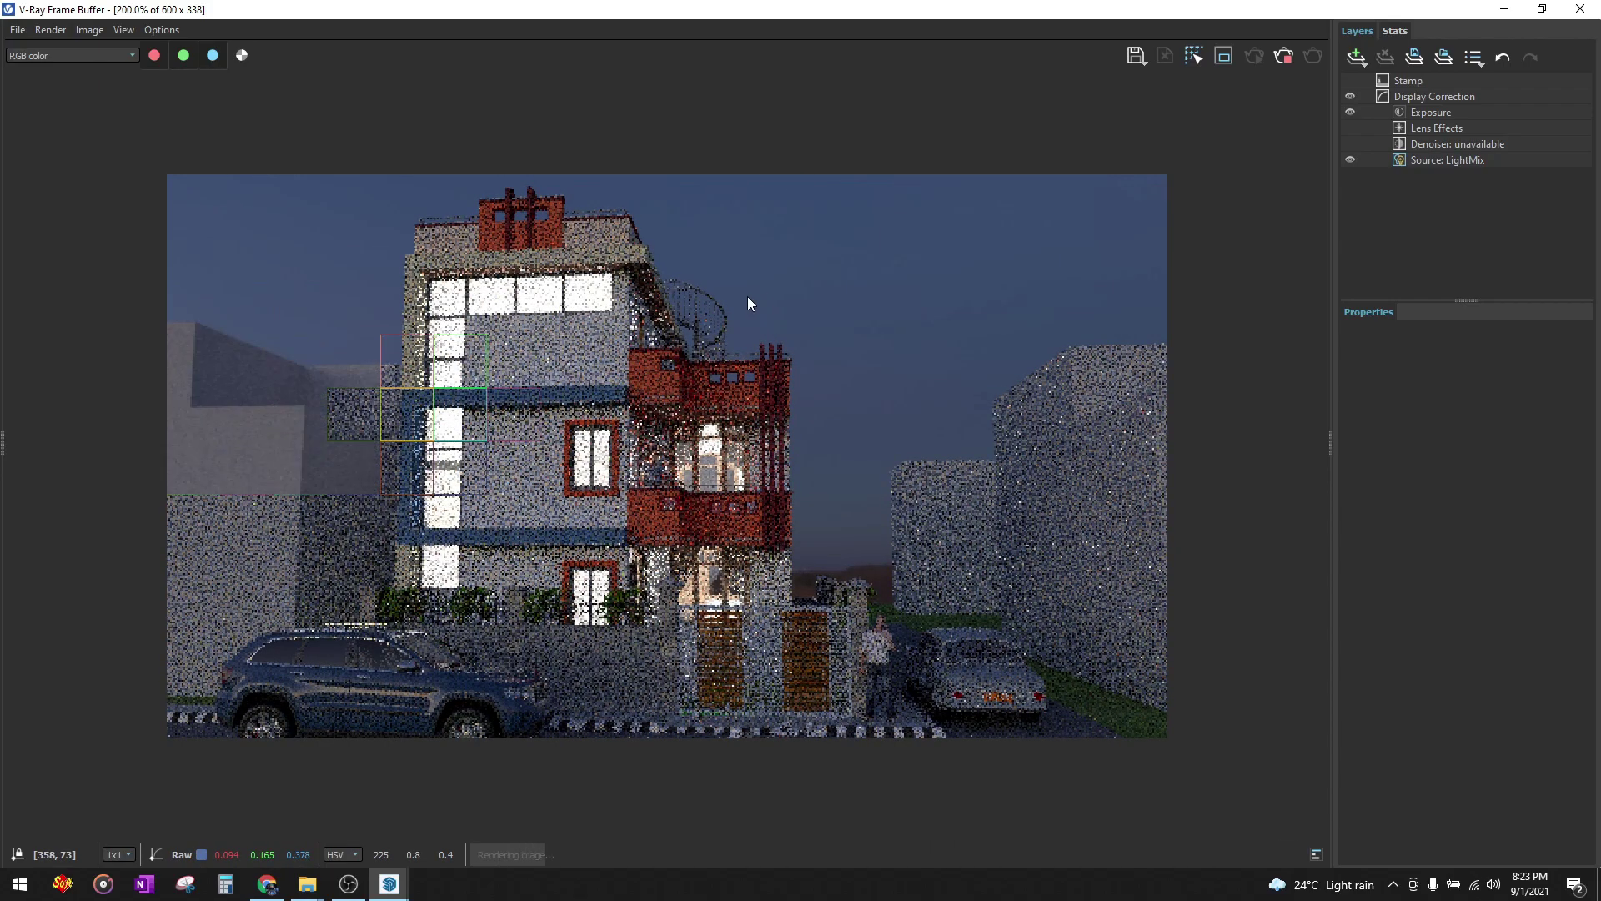
pyautogui.click(1493, 15)
# - Recheck the Light Mix grouping in the Asset Editor and render again
pyautogui.click(142, 89)
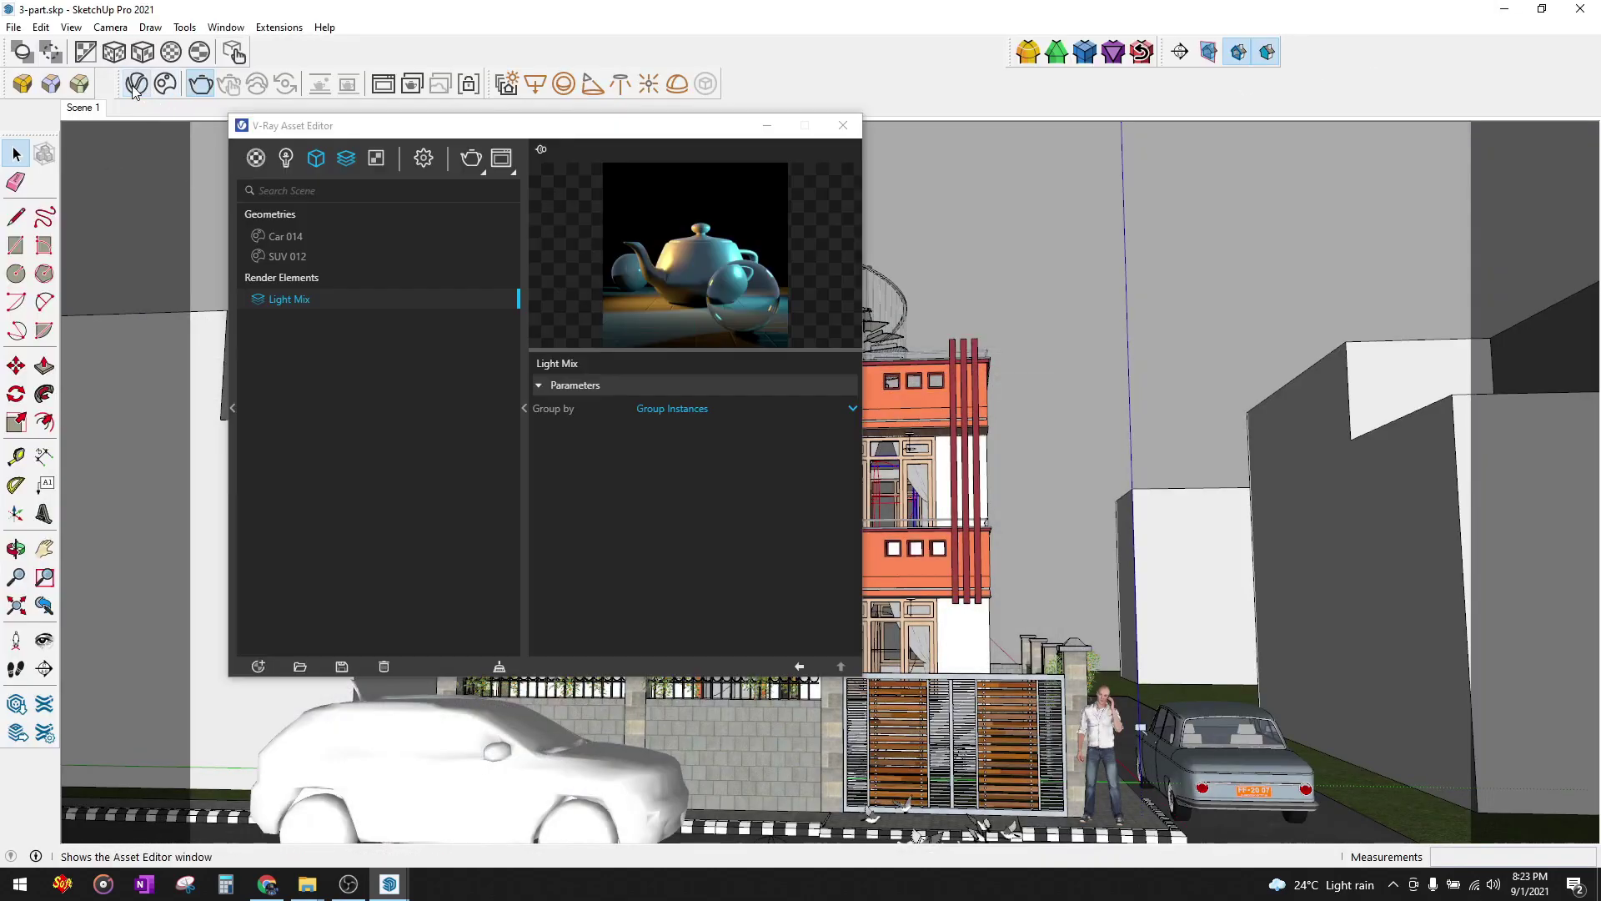
pyautogui.click(344, 163)
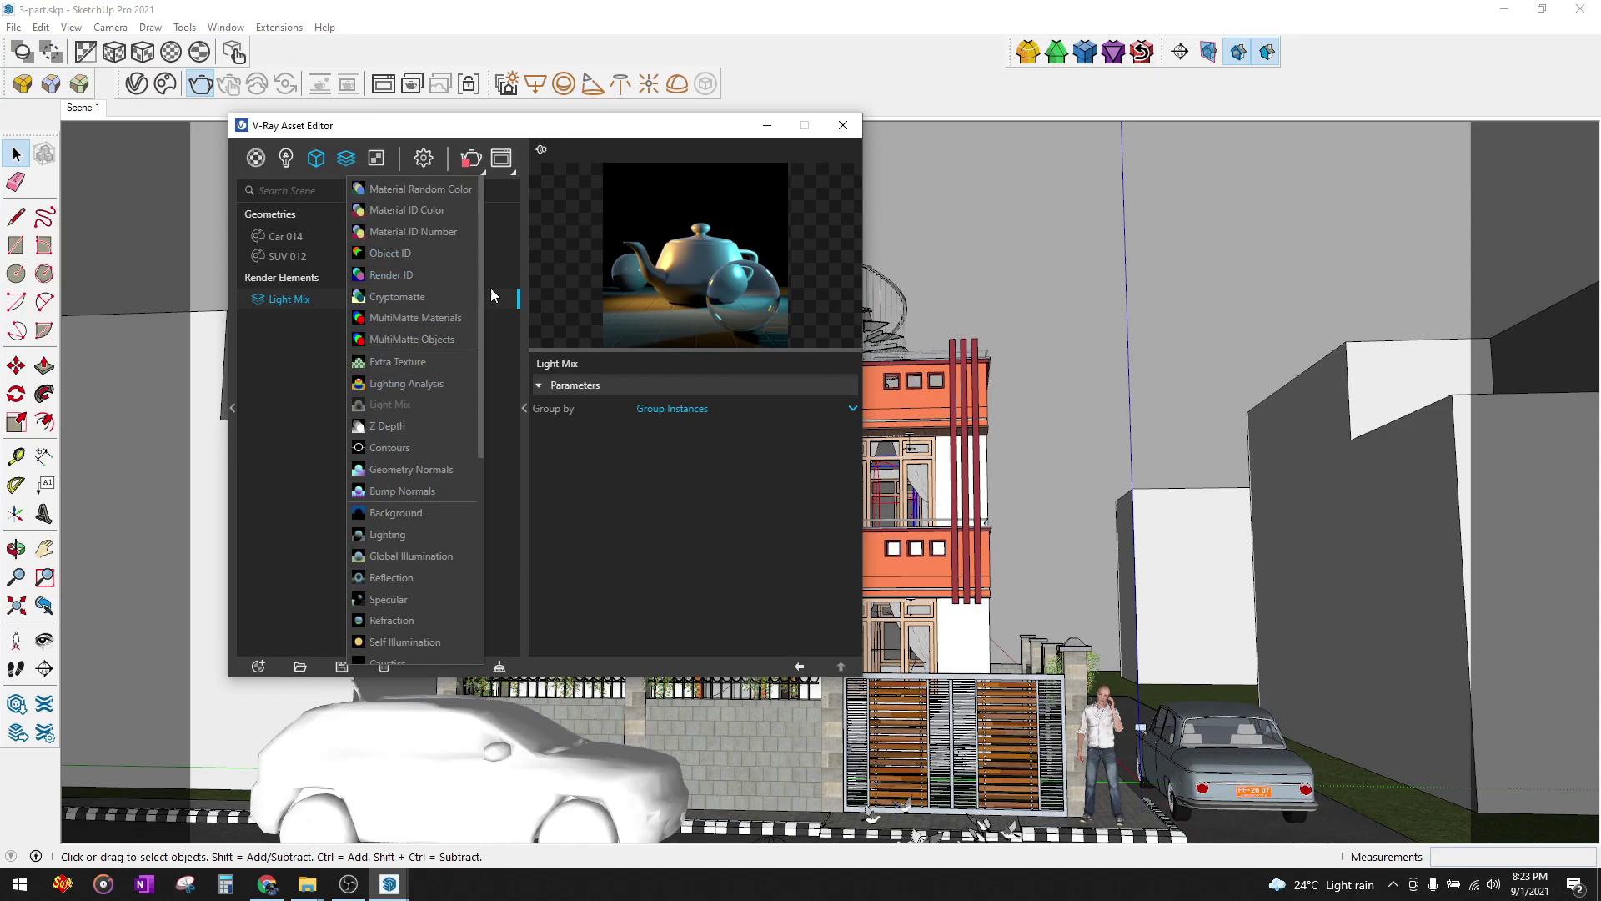
pyautogui.click(682, 429)
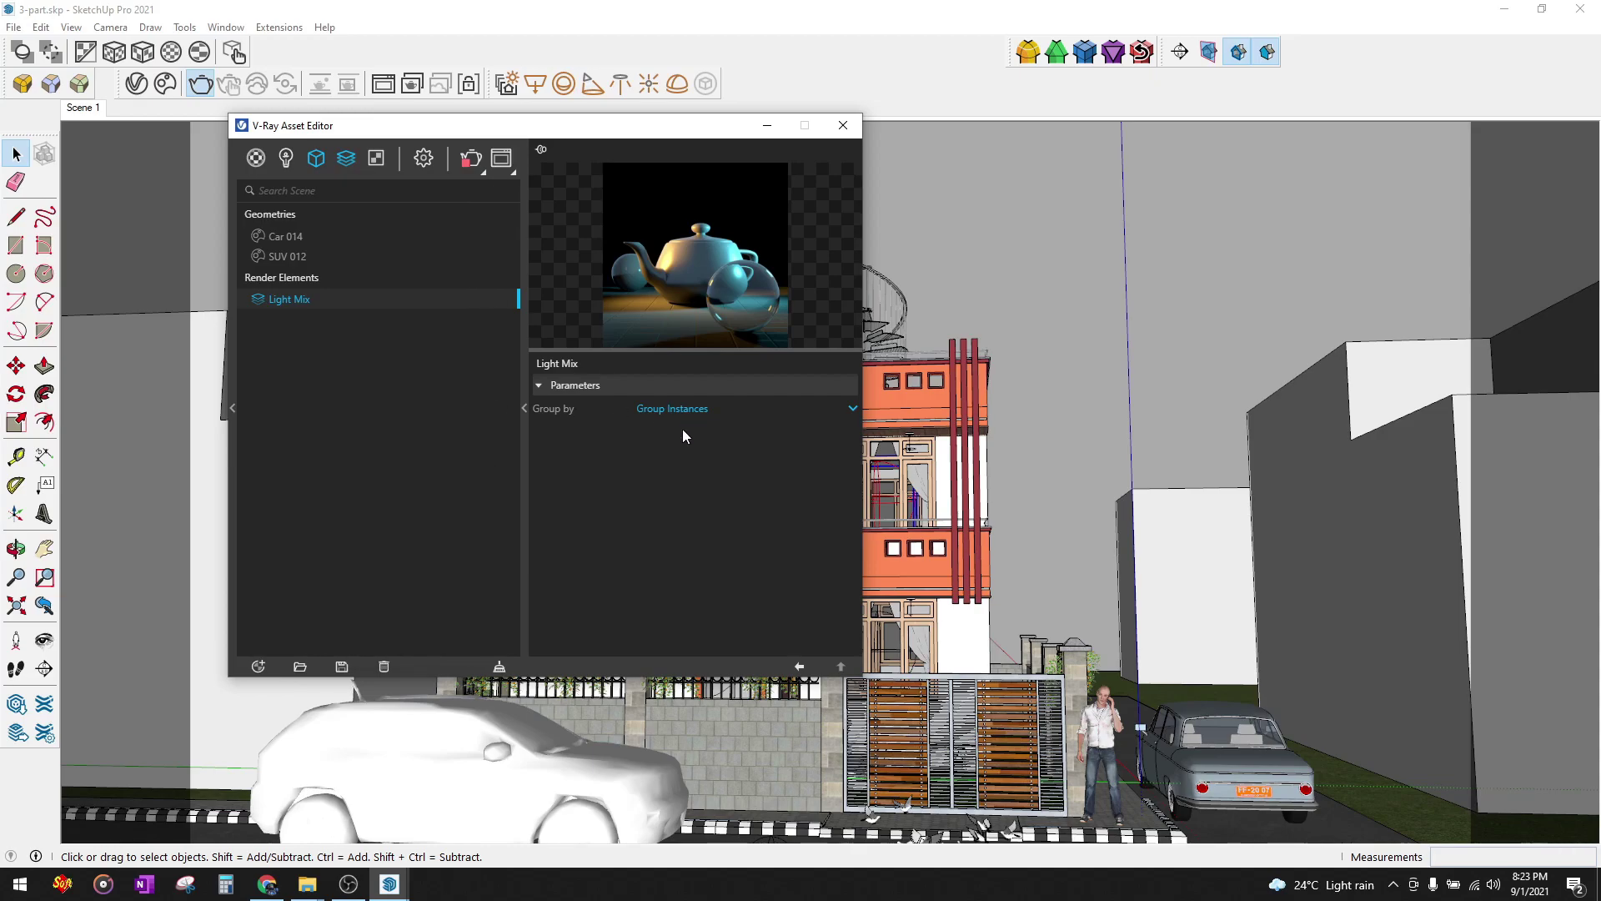
pyautogui.click(709, 408)
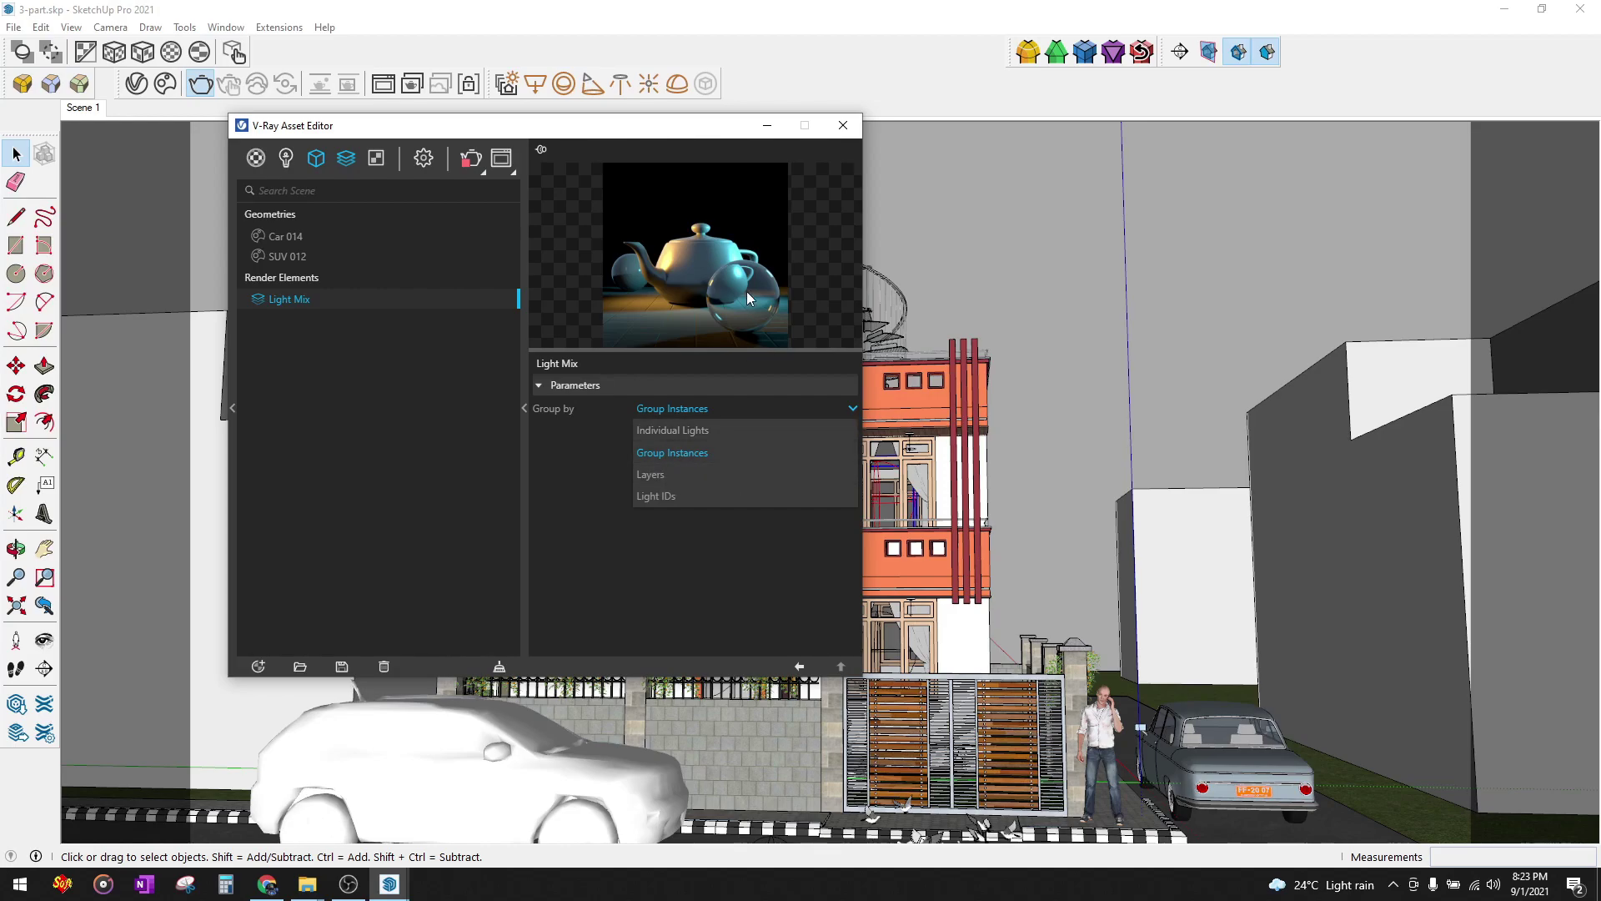
pyautogui.click(842, 126)
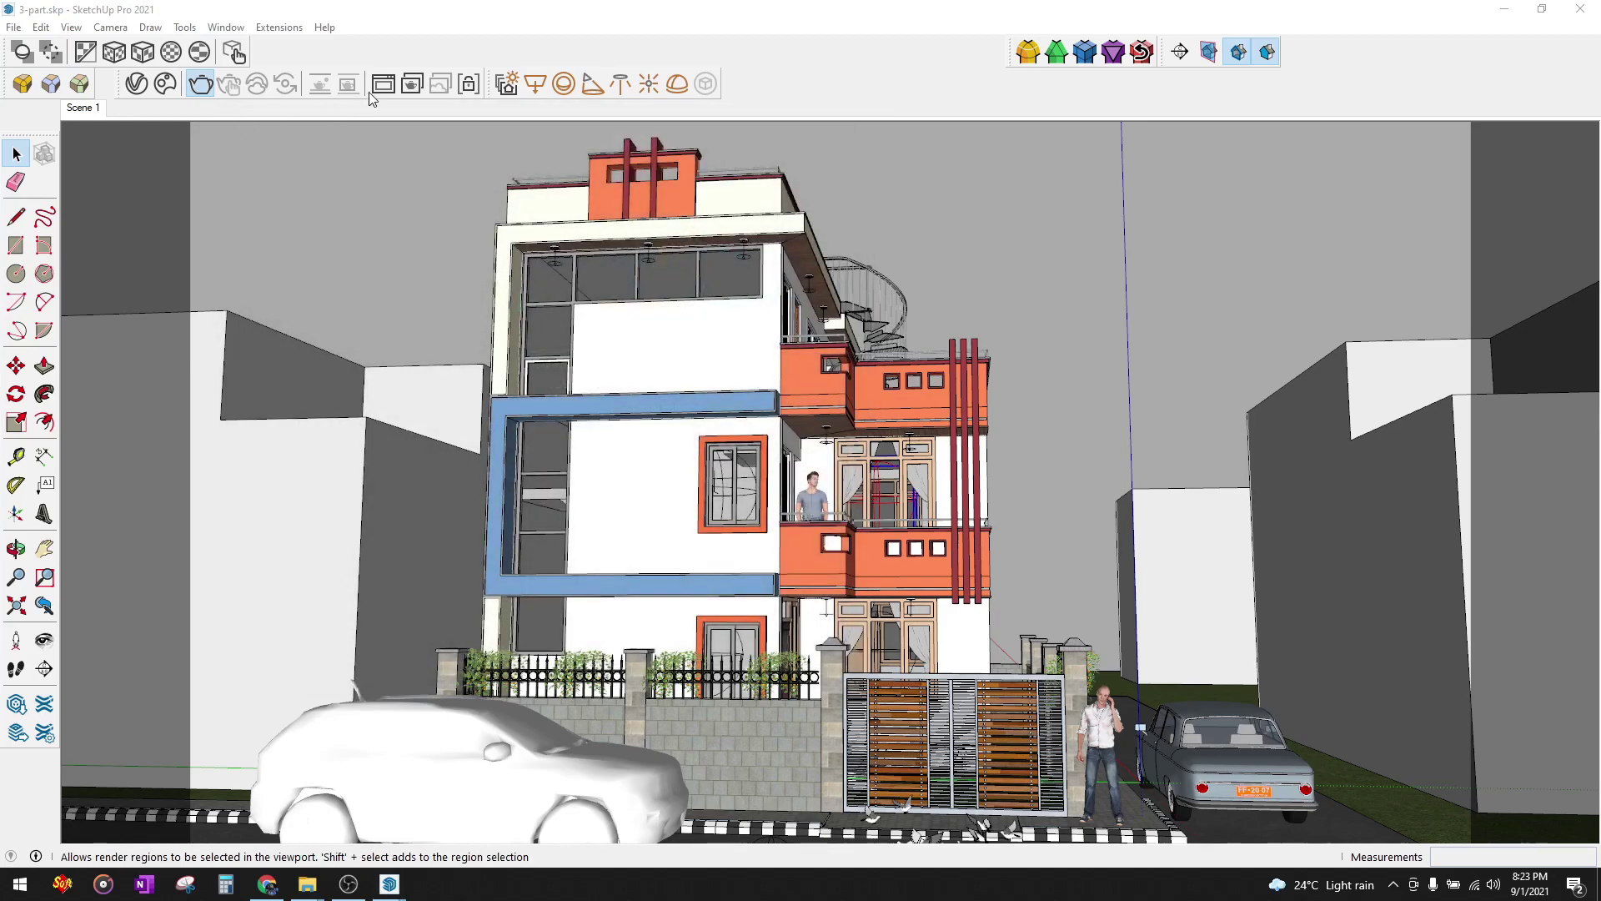
pyautogui.click(368, 92)
# - In LightMix, set the Sphere Light to 0.5 with a warm orange tint of about 3586 K
pyautogui.doubleClick(1086, 288)
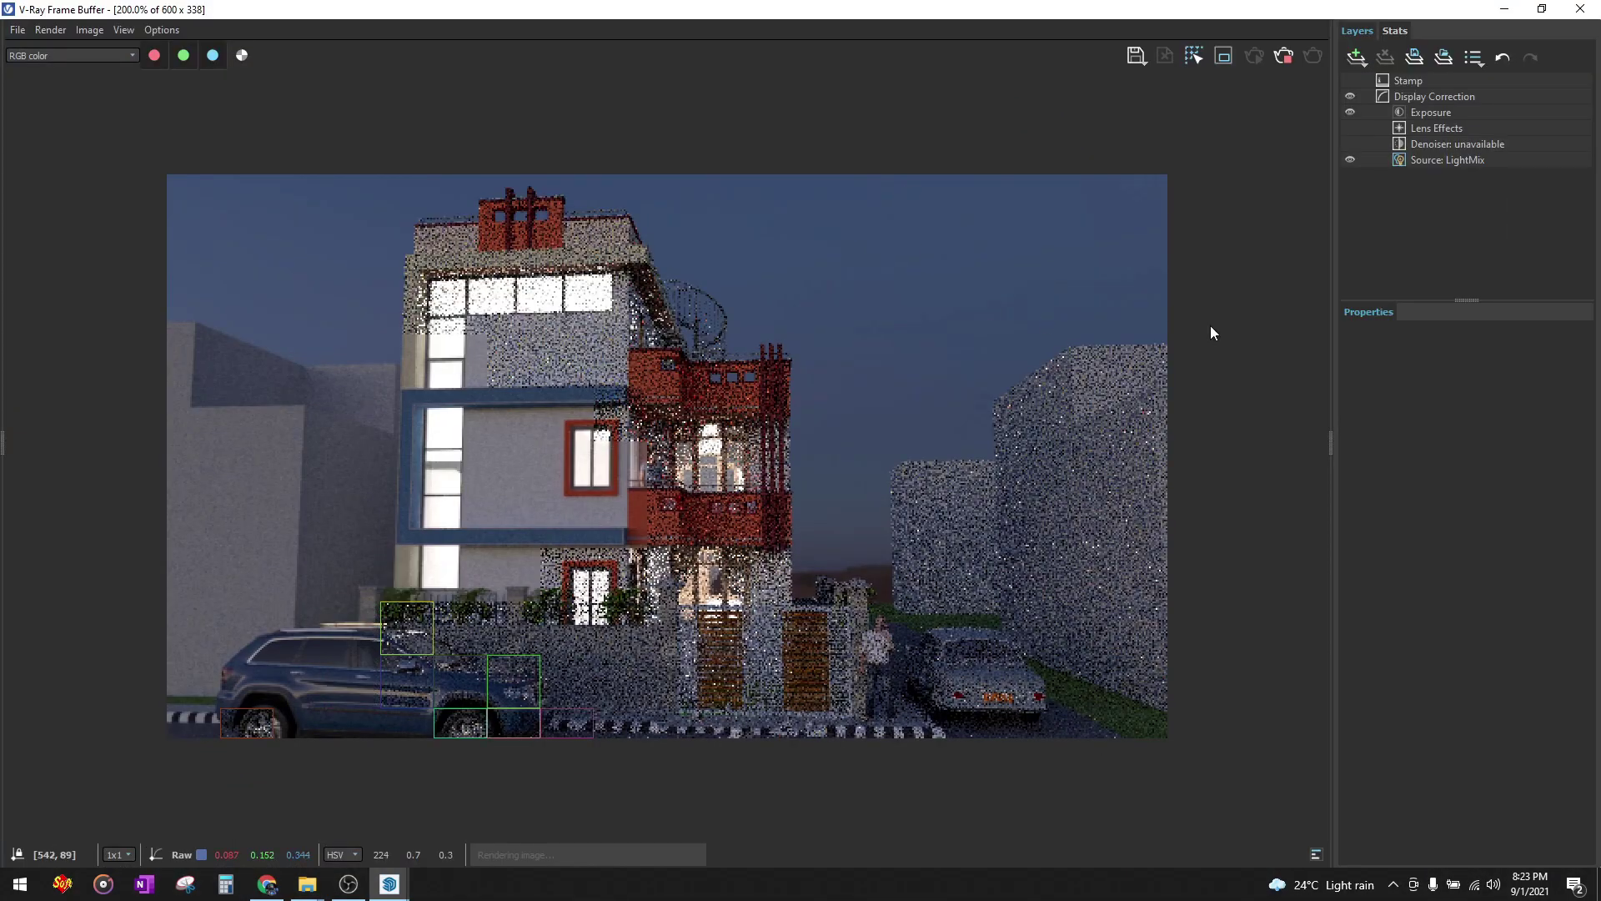
pyautogui.click(1458, 159)
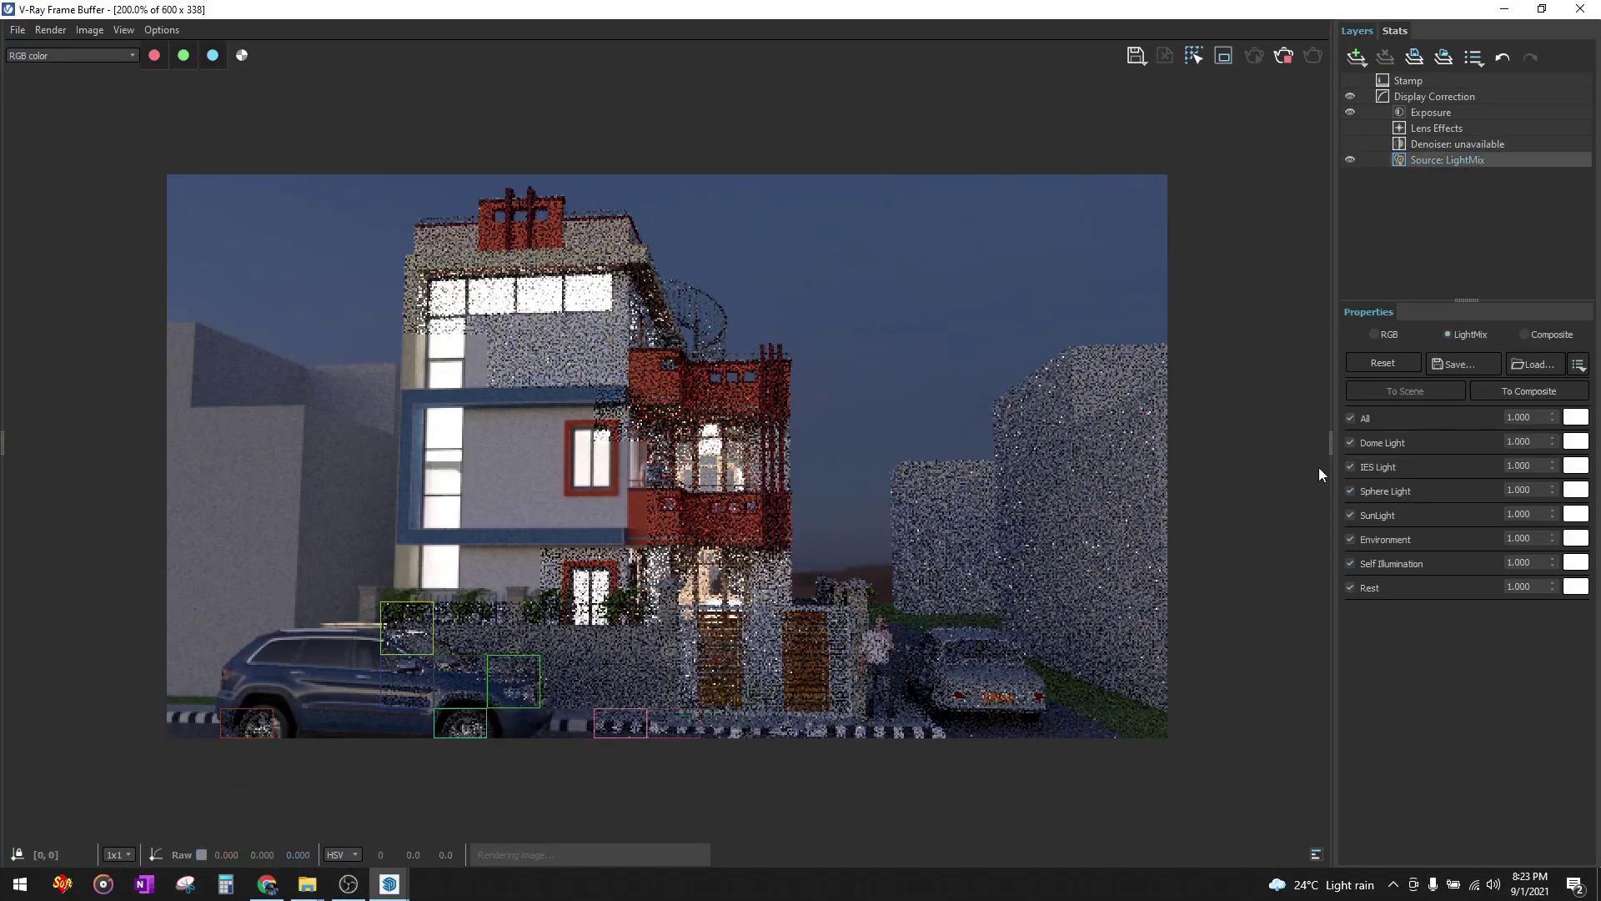
pyautogui.click(1351, 491)
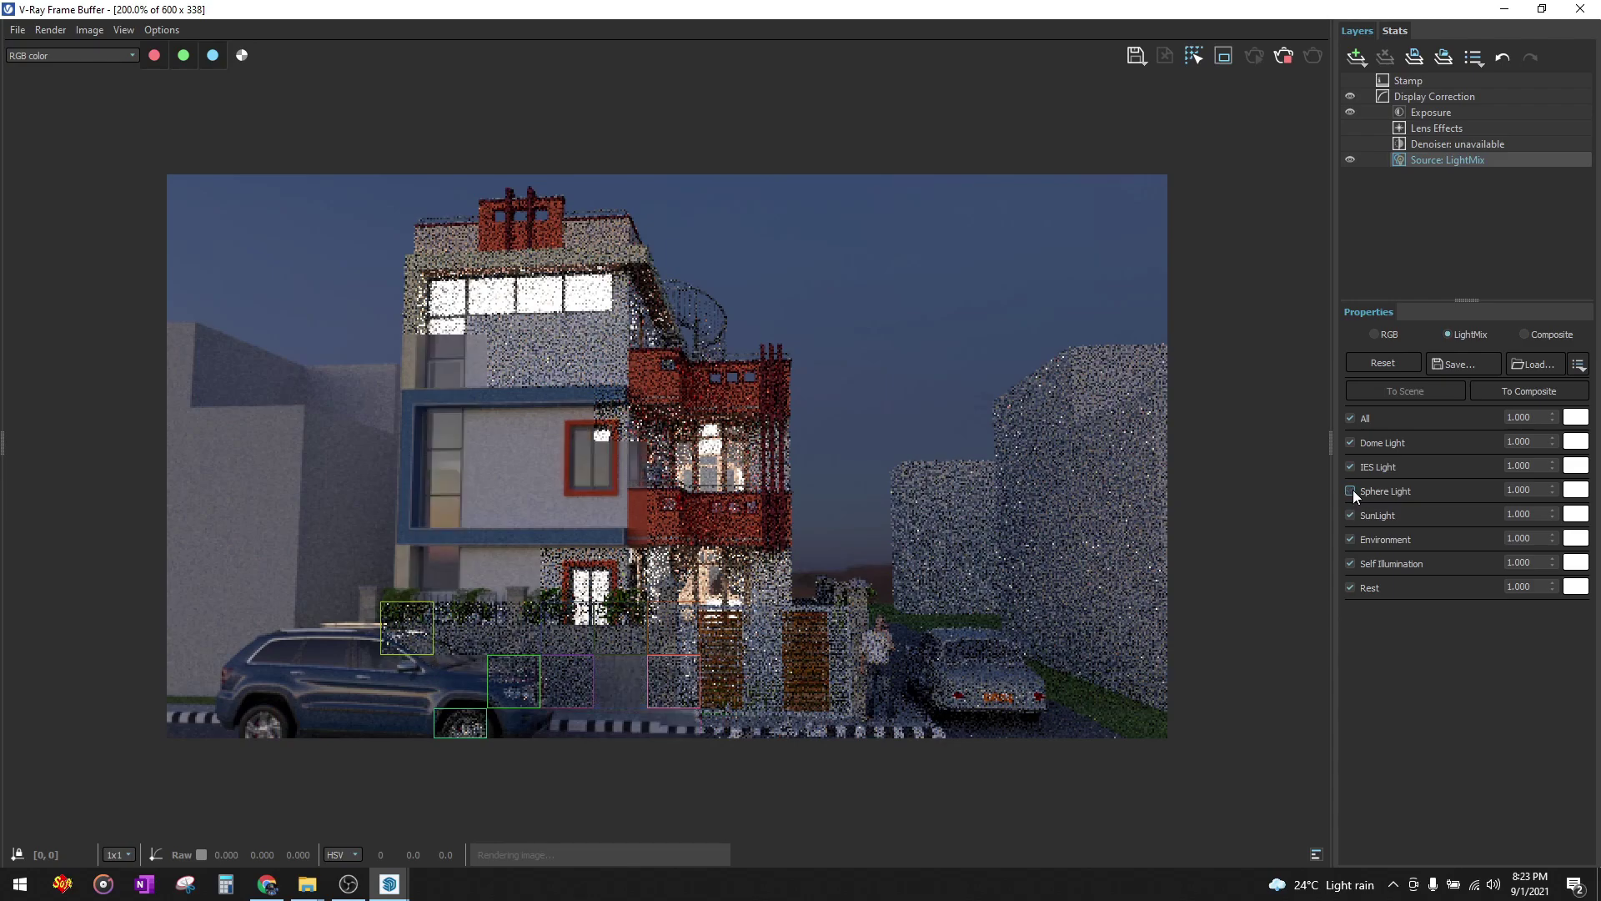
pyautogui.click(1540, 487)
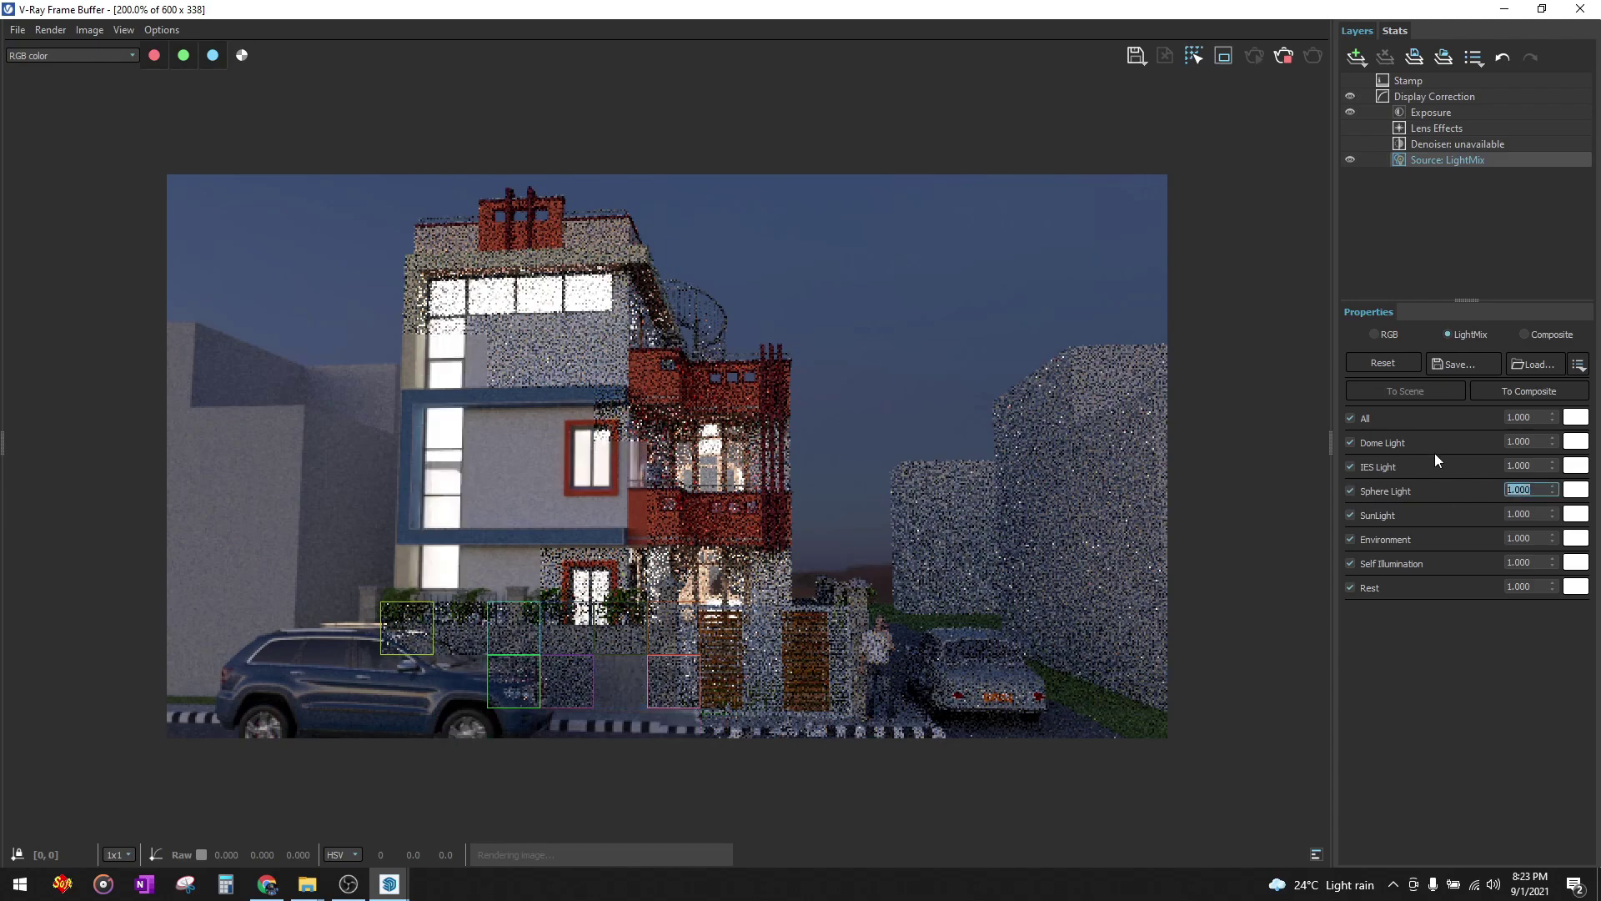
pyautogui.write('.2')
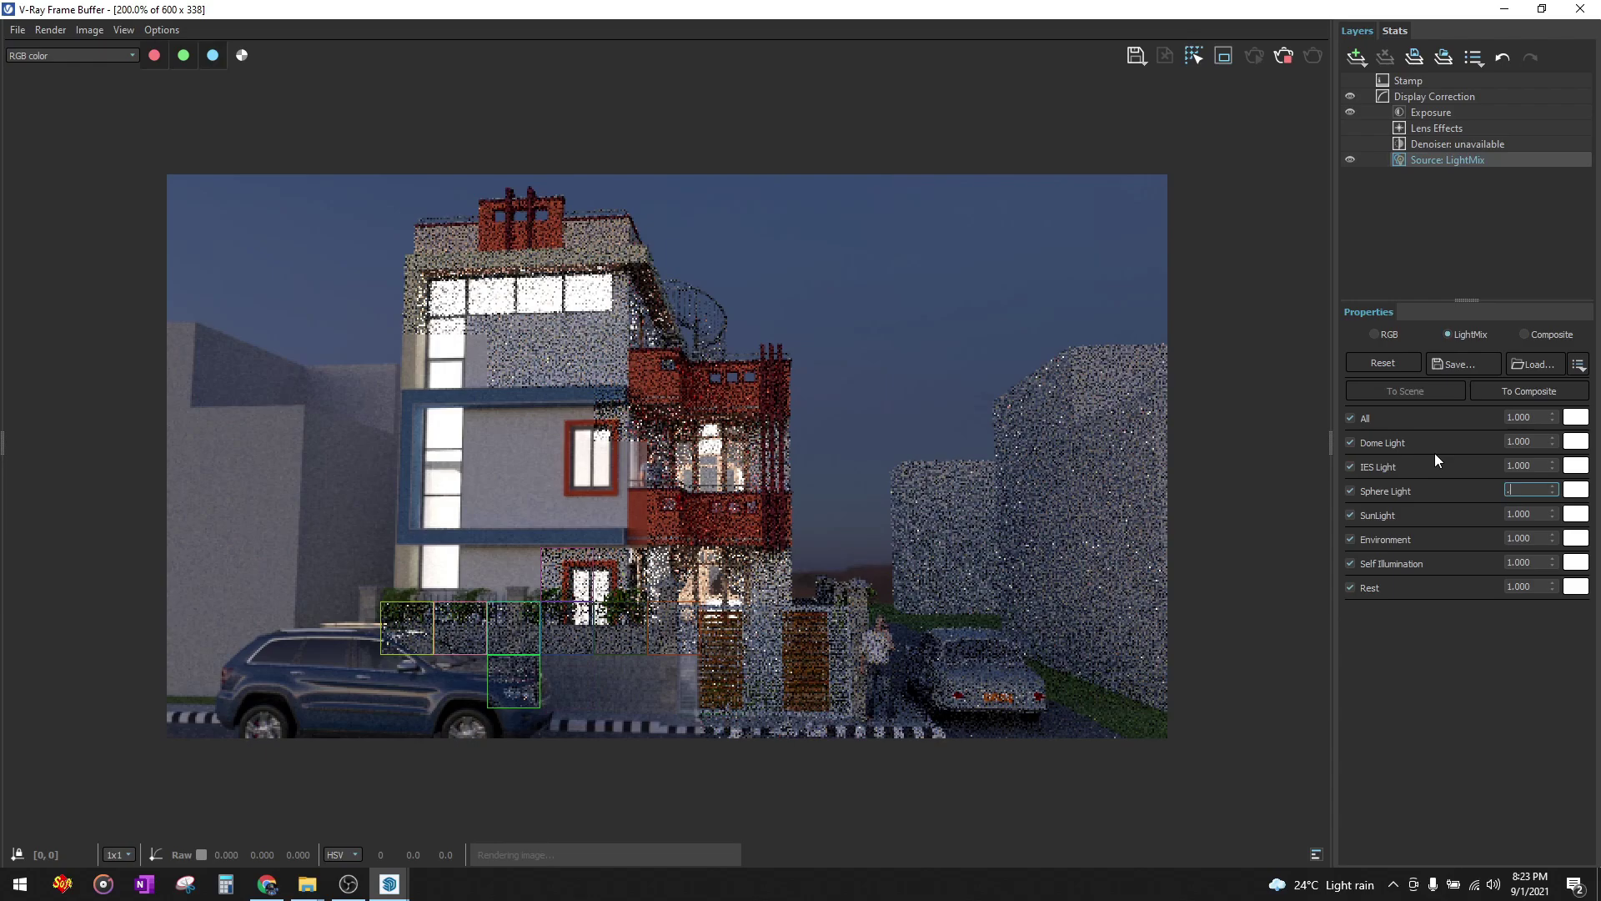
pyautogui.press('Return')
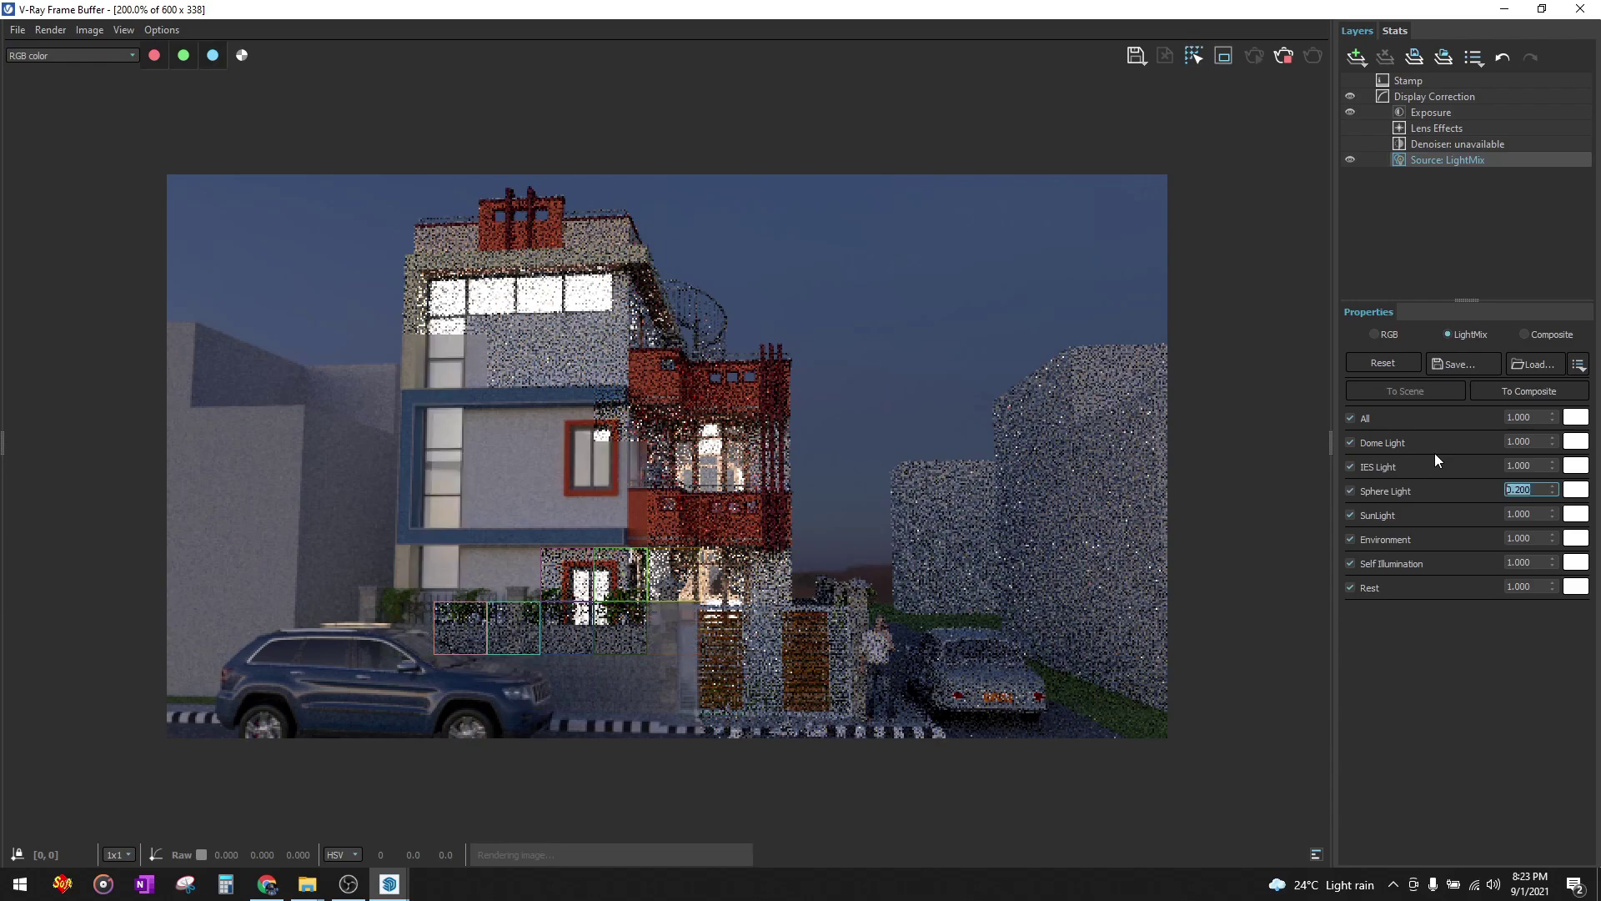
pyautogui.write('.5')
pyautogui.press('Return')
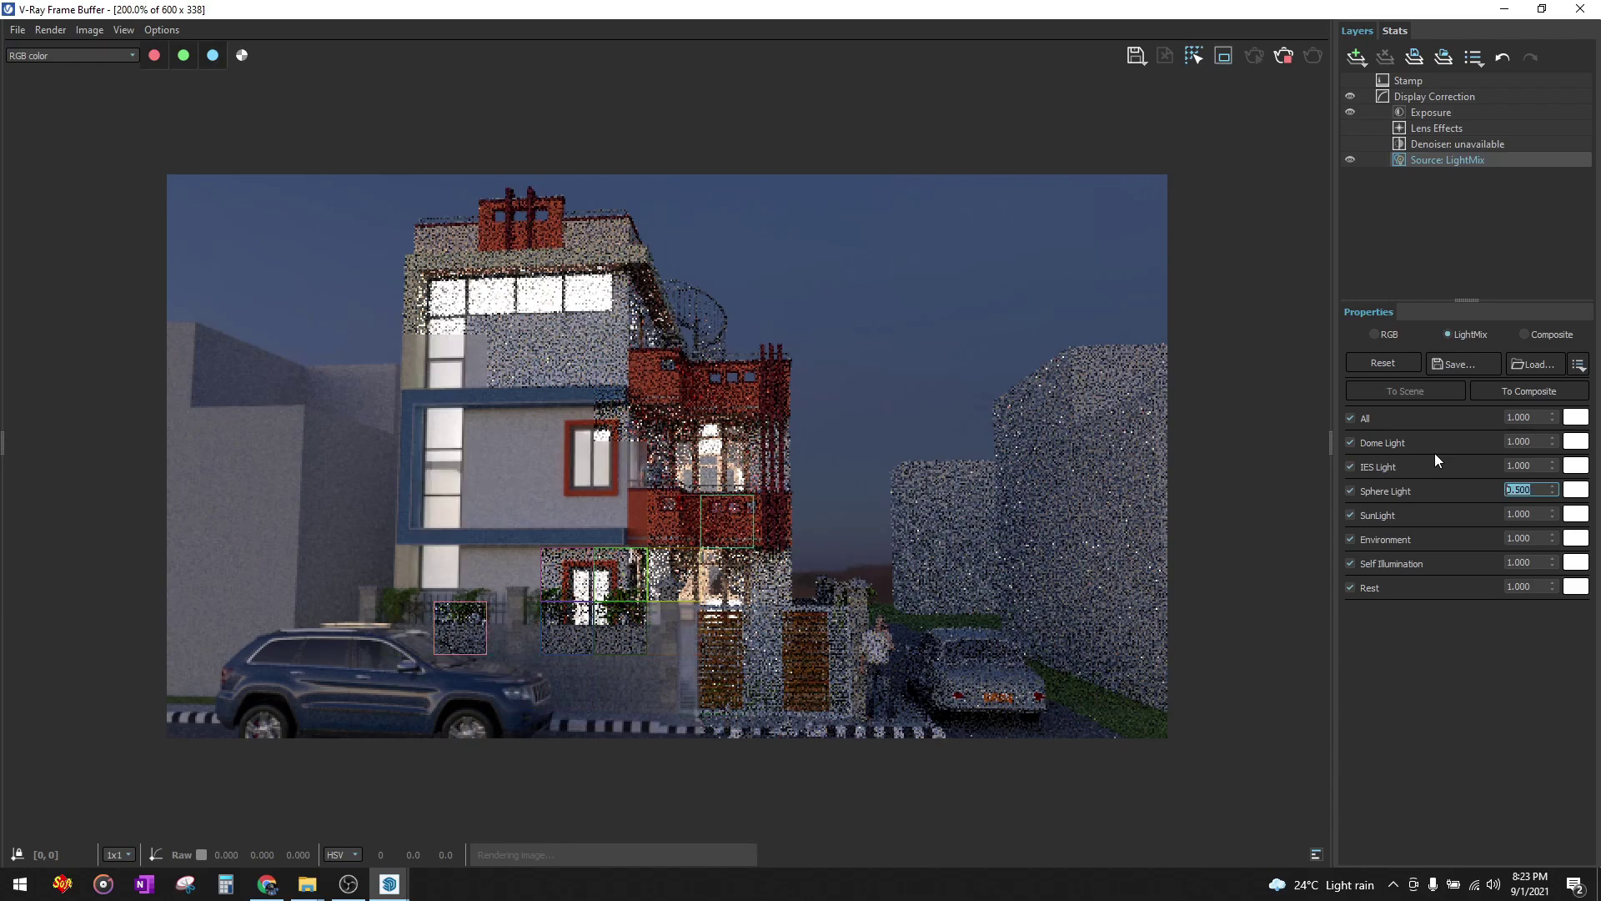
pyautogui.press('Tab')
pyautogui.press('space')
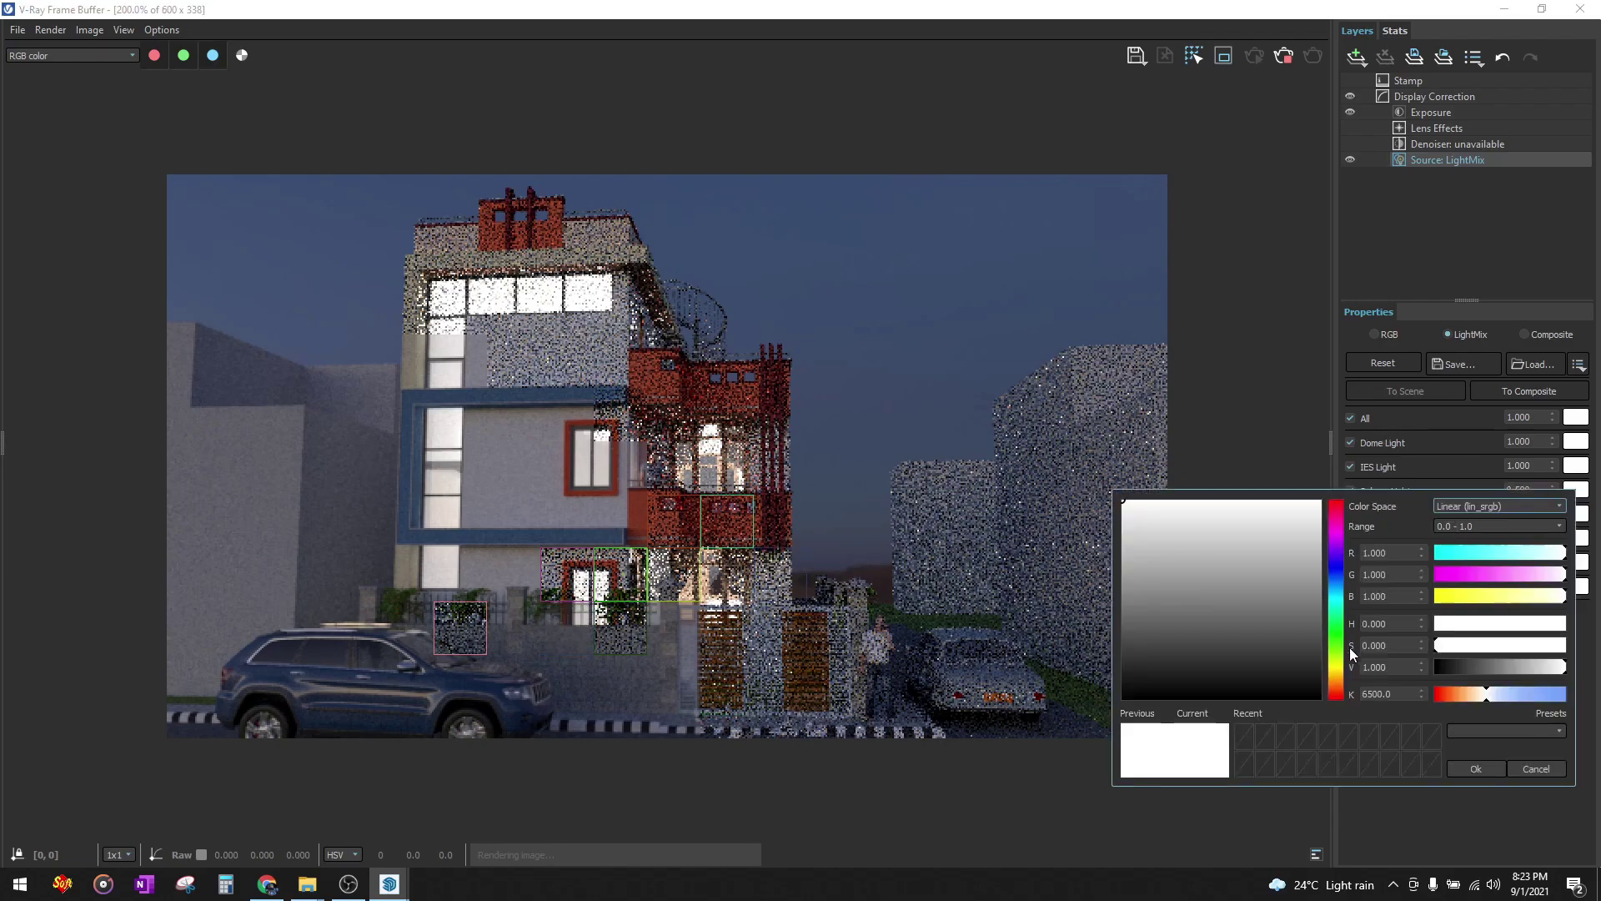
pyautogui.moveTo(1487, 696); pyautogui.dragTo(1459, 690)
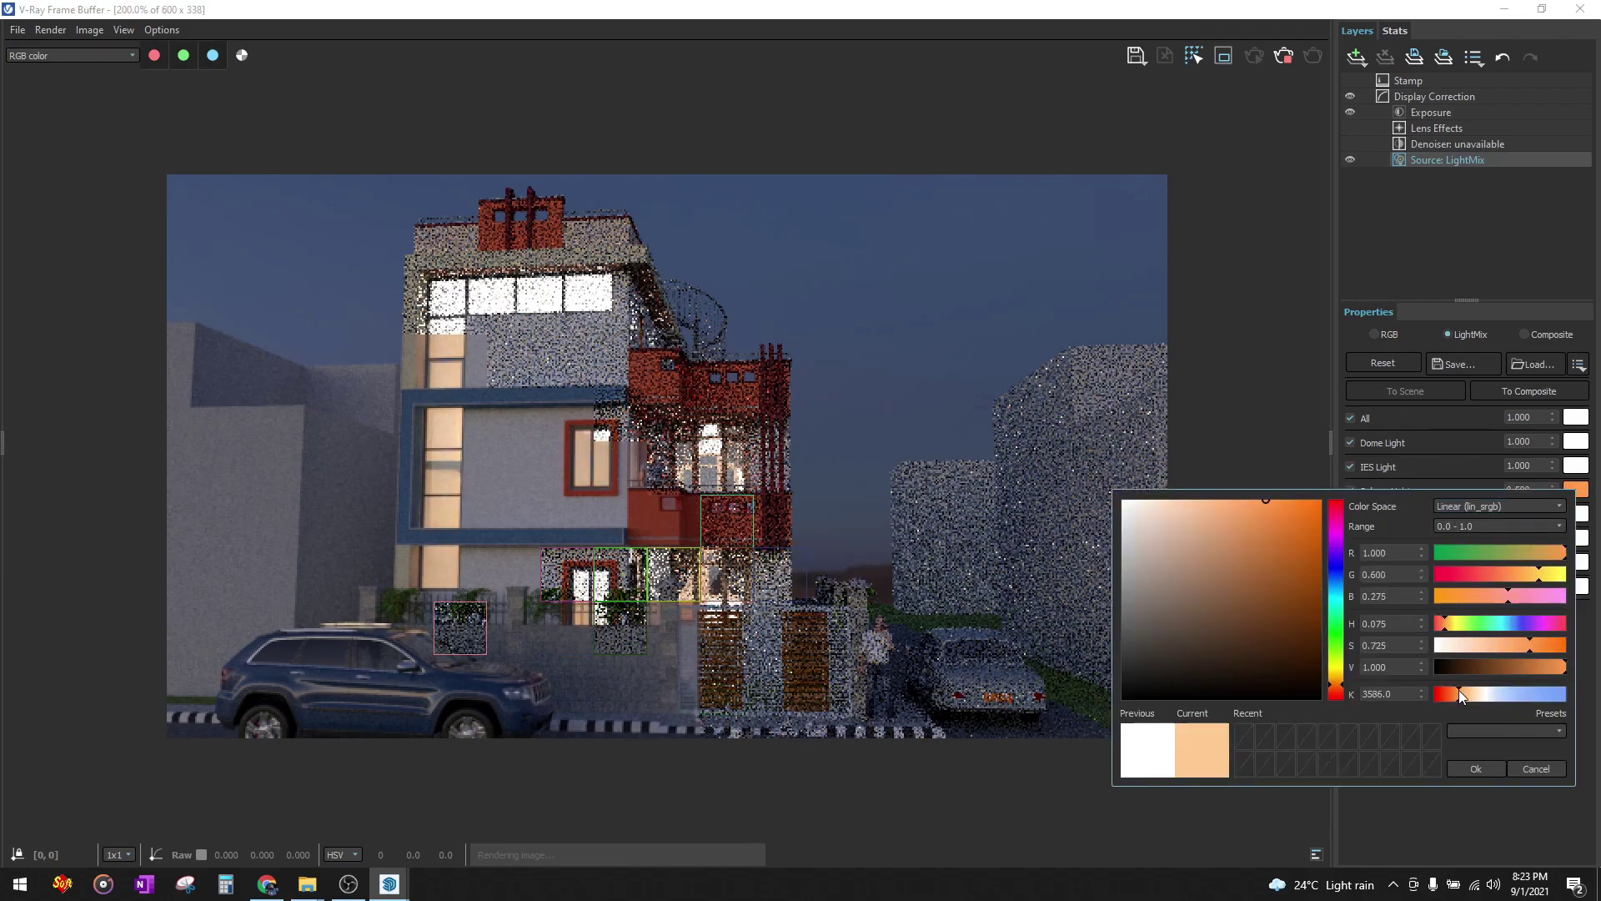
pyautogui.click(1475, 768)
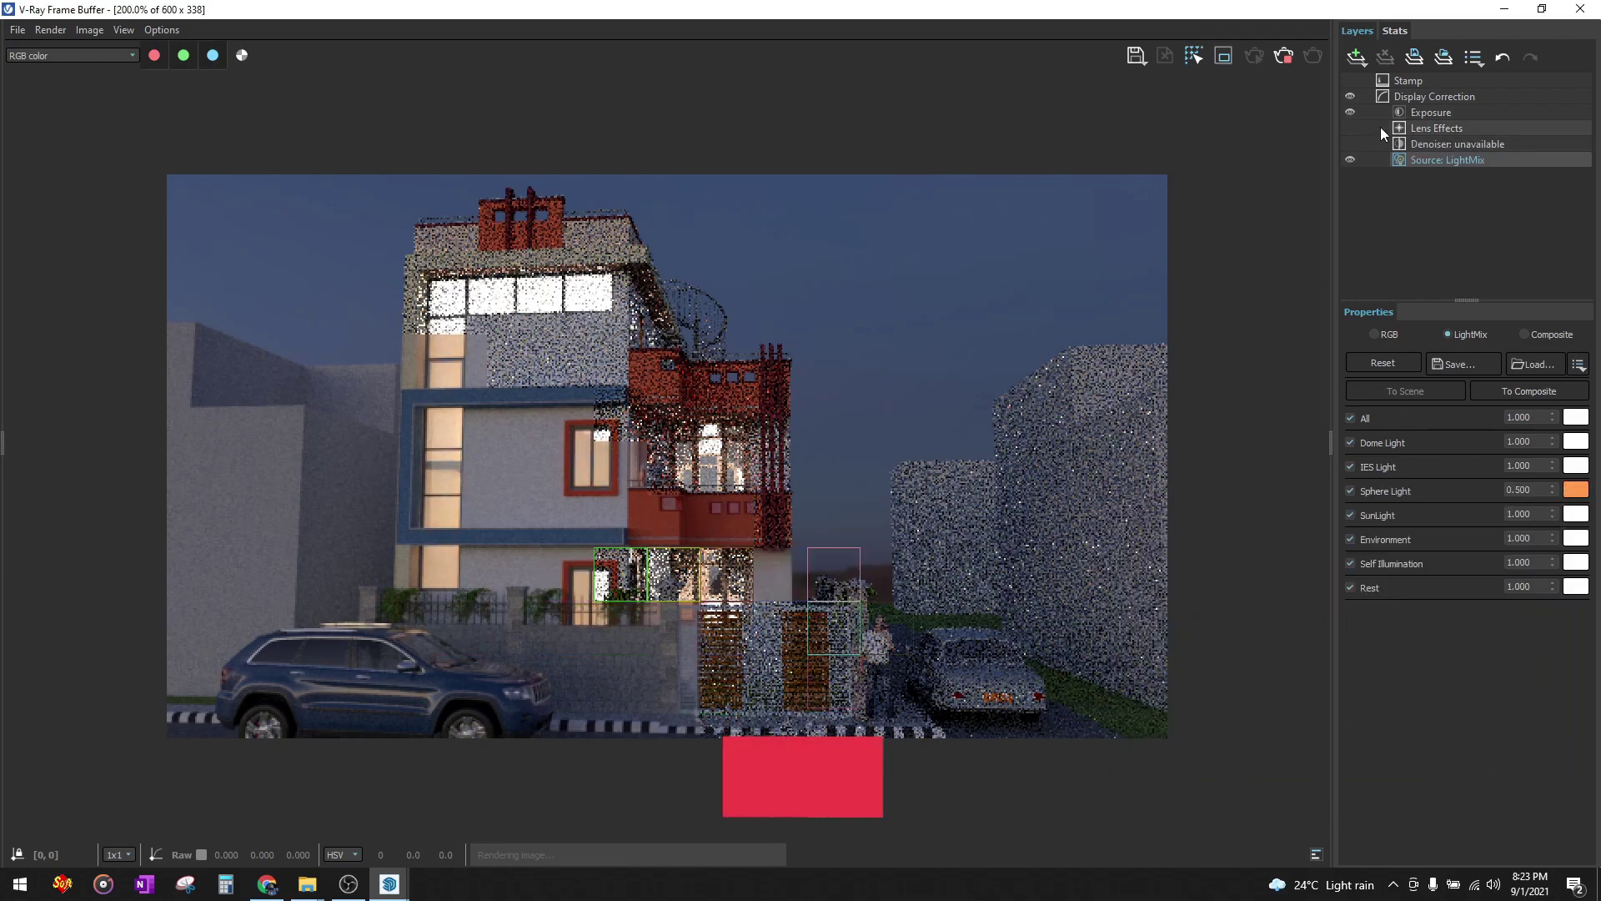
# - Enable bloom/glare lens effects and return to SketchUp
pyautogui.click(1424, 127)
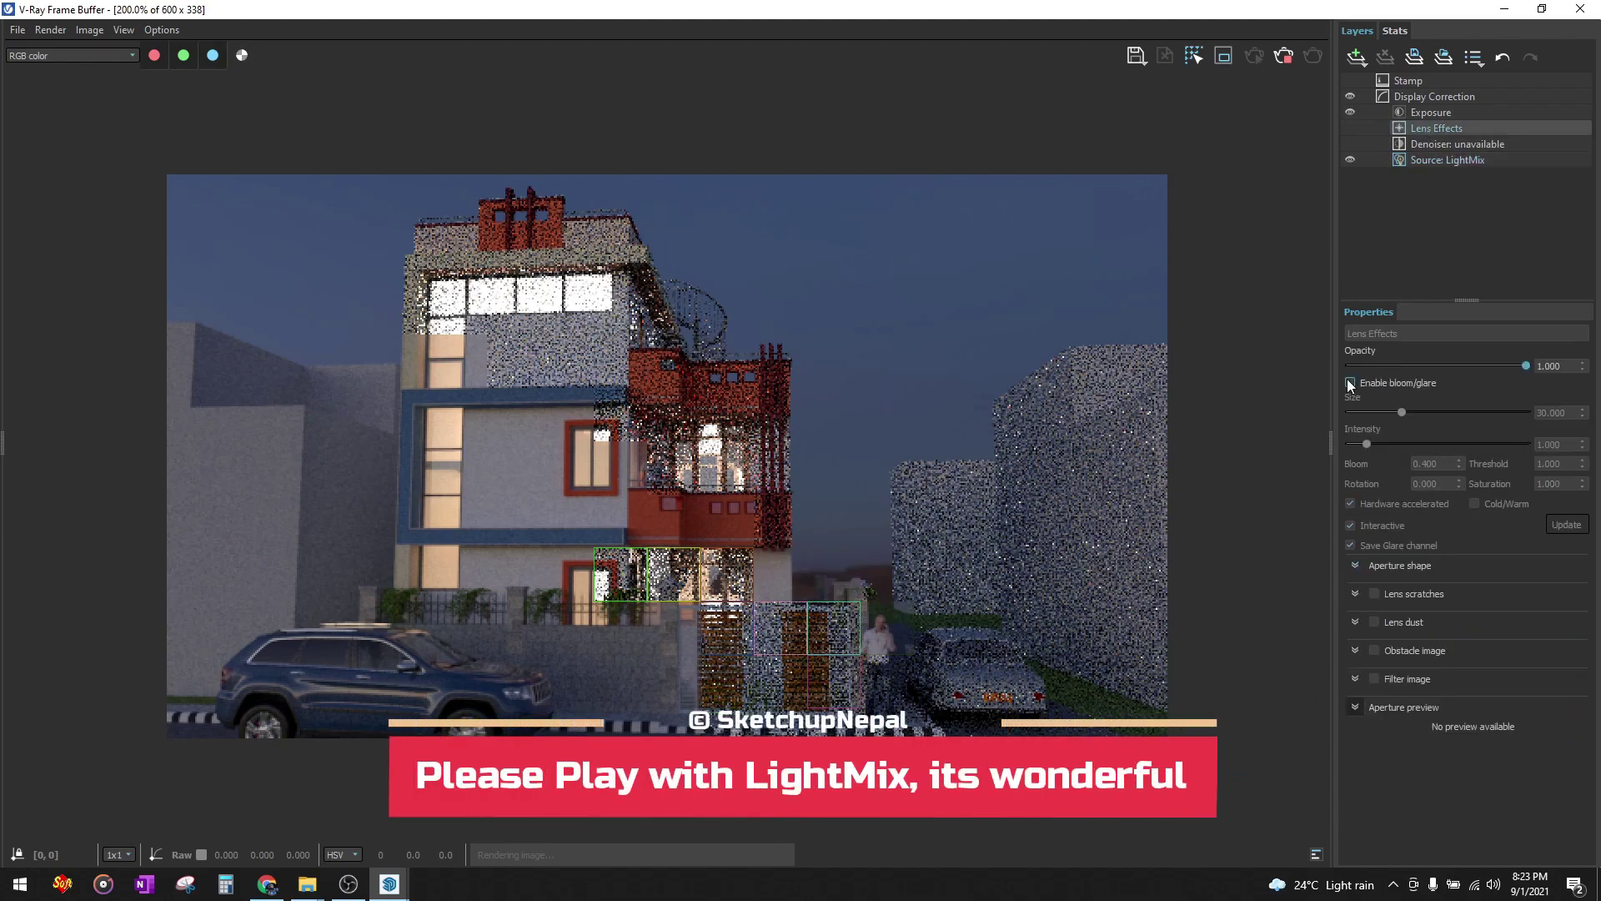
pyautogui.click(1350, 382)
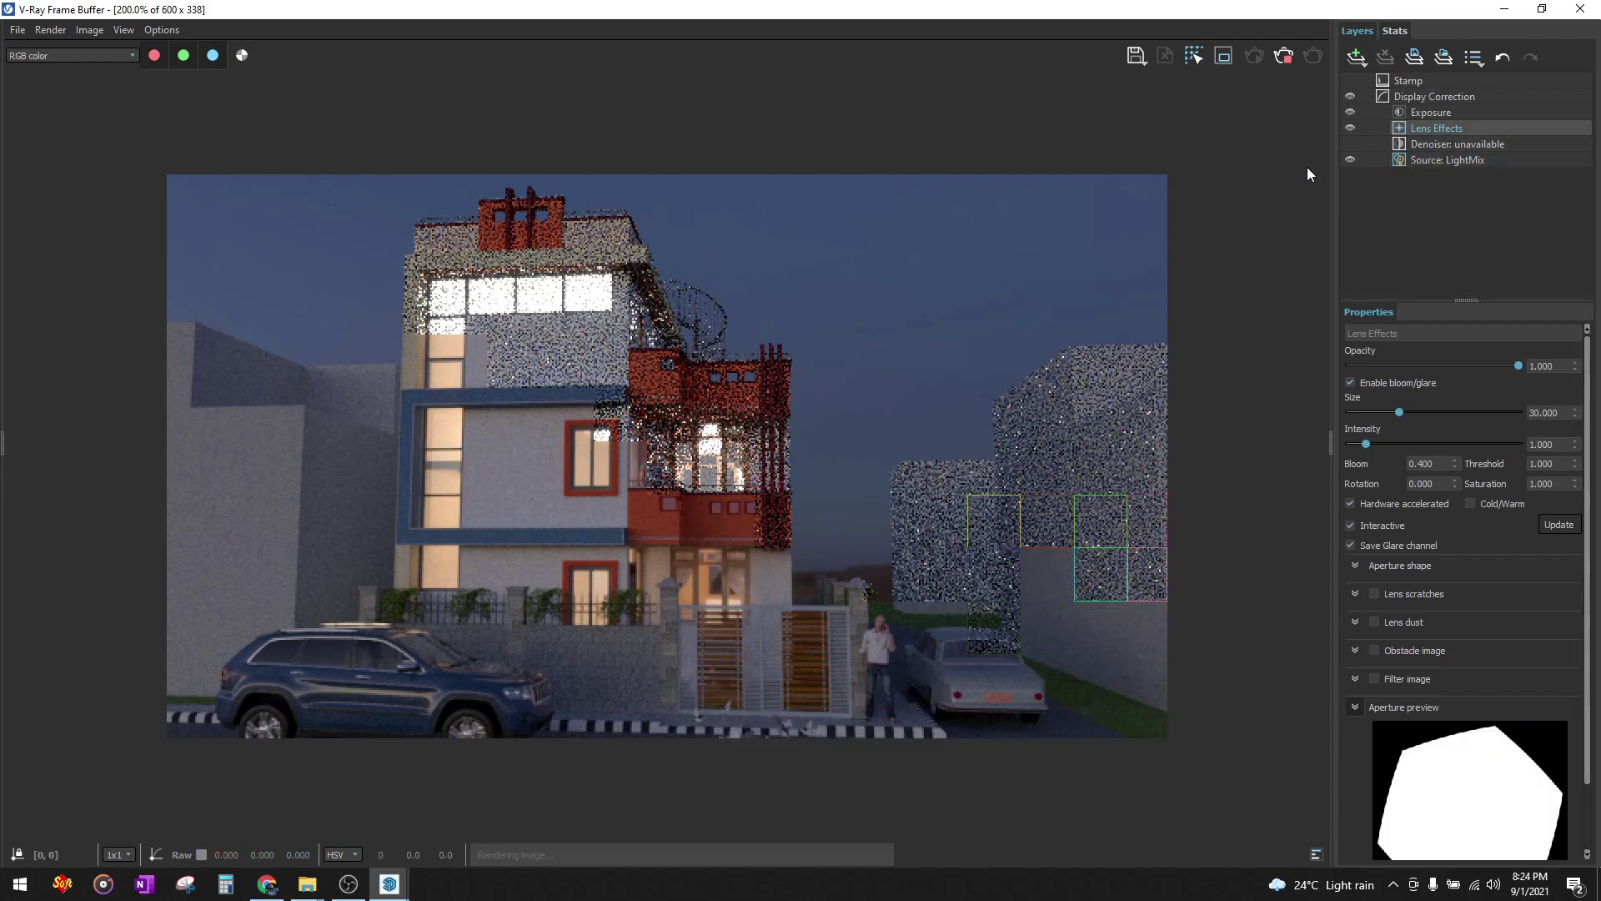
pyautogui.click(1504, 9)
# - Enable the Volumetric Environment in render settings with type Environment Fog
pyautogui.click(138, 87)
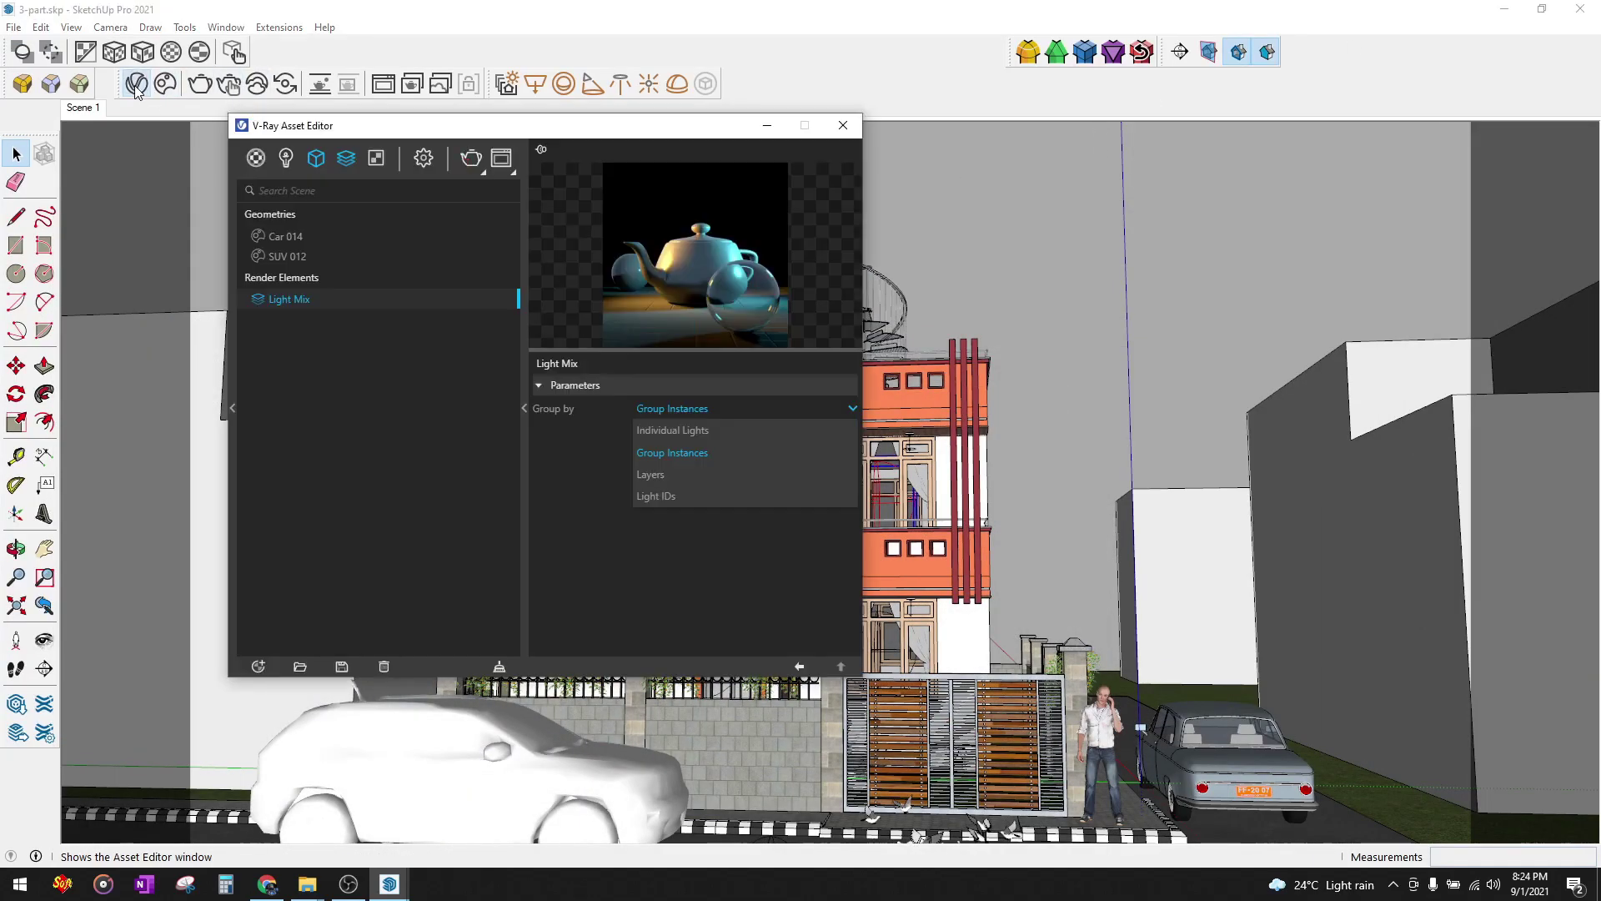
pyautogui.click(422, 158)
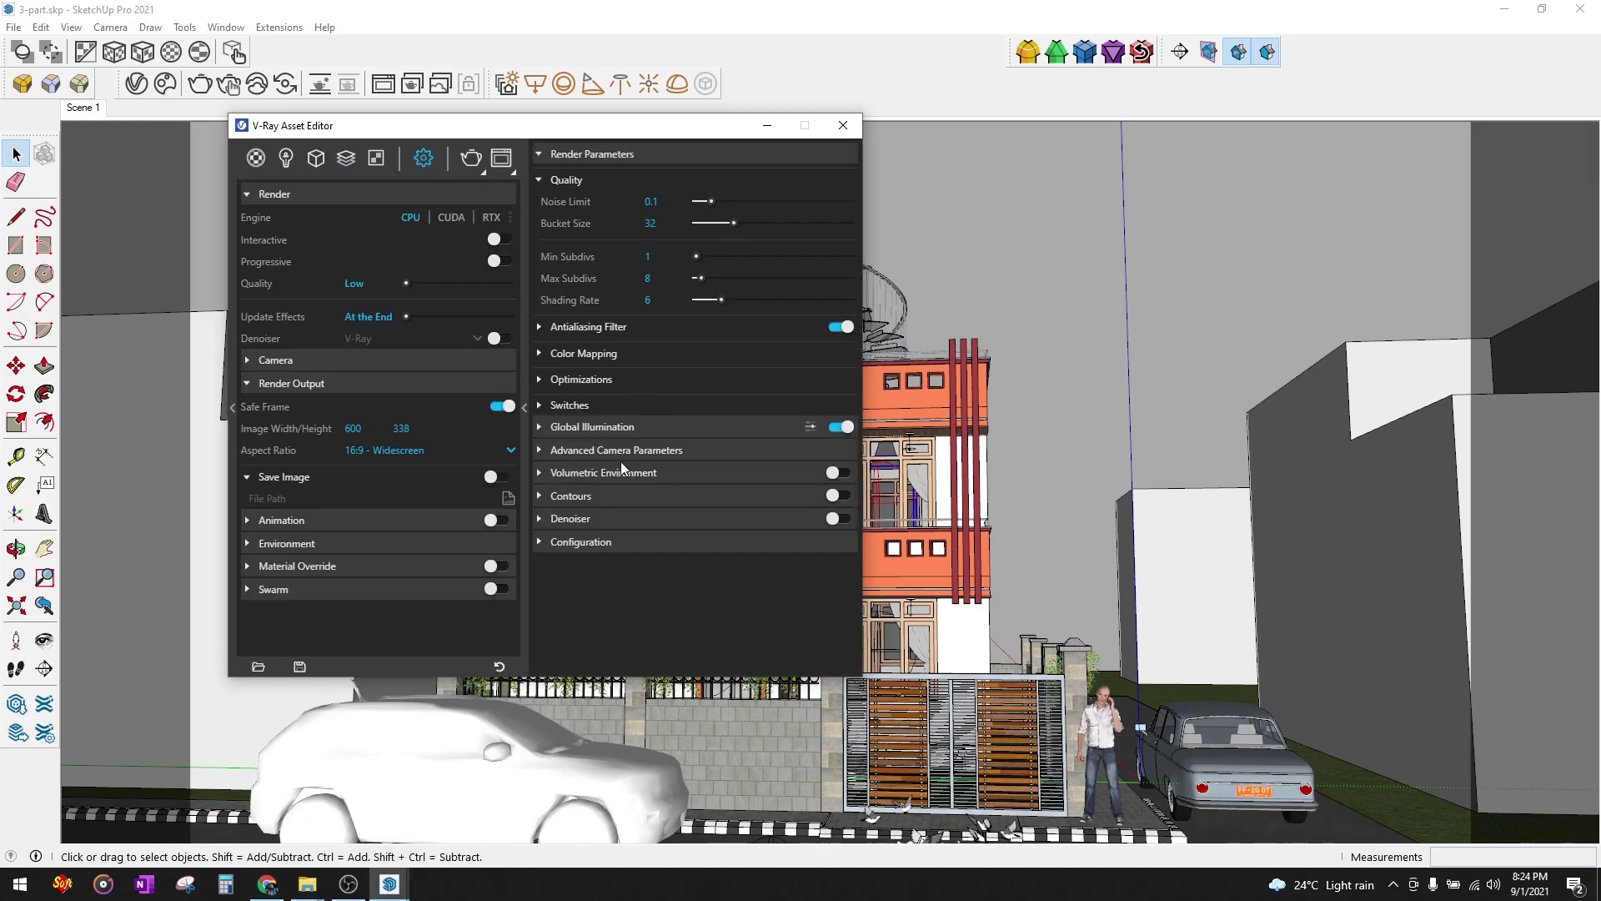
pyautogui.click(604, 473)
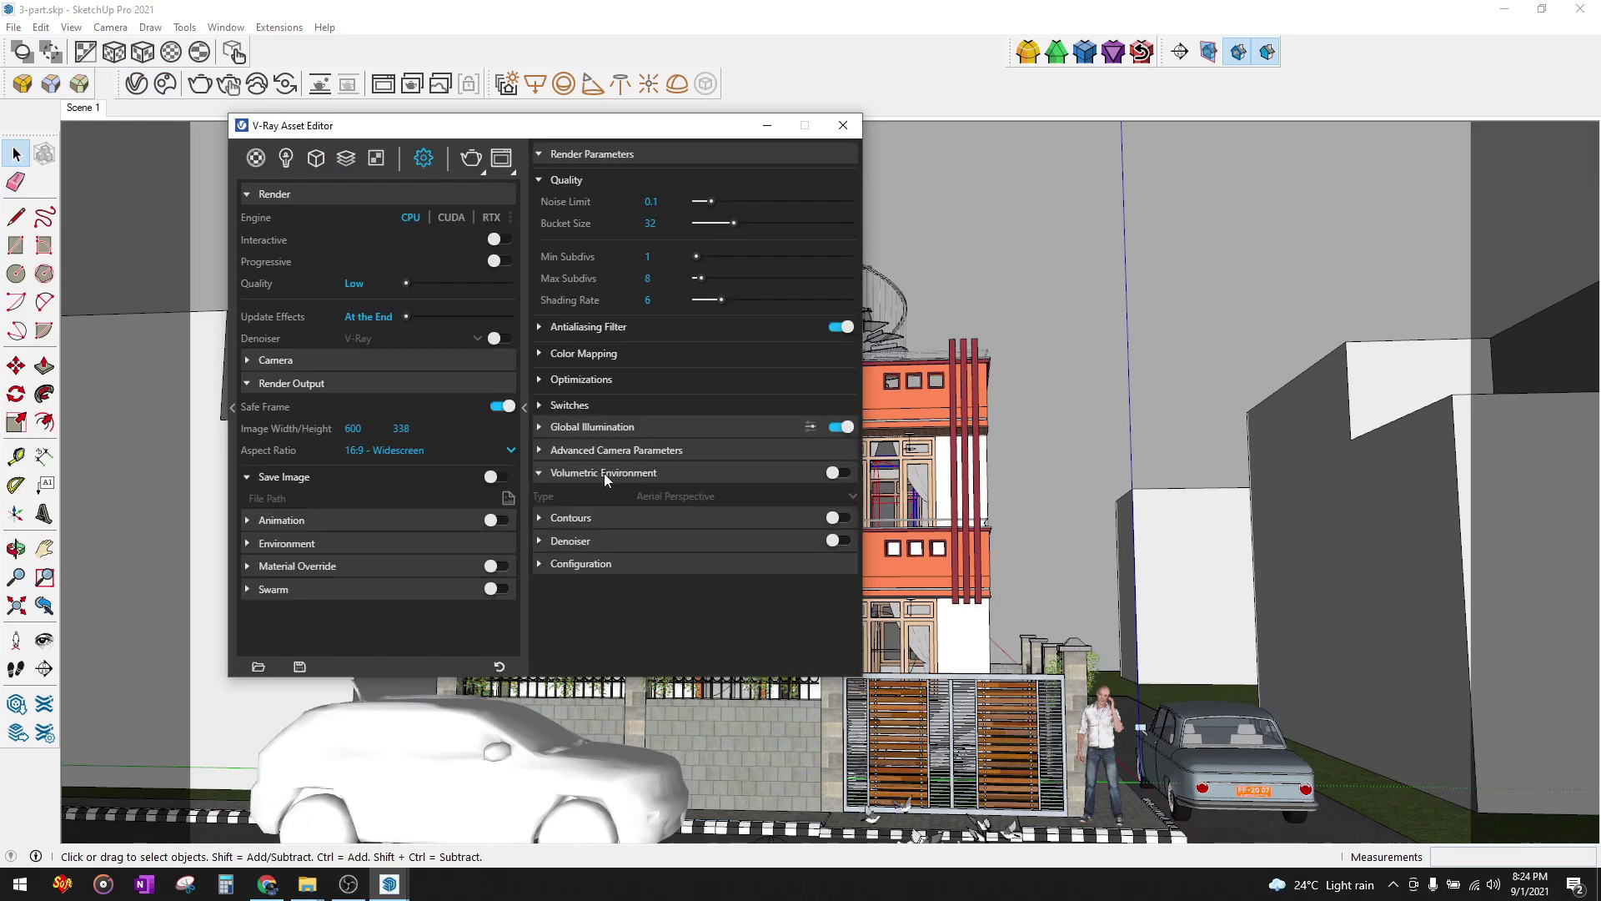
pyautogui.click(834, 473)
pyautogui.click(674, 497)
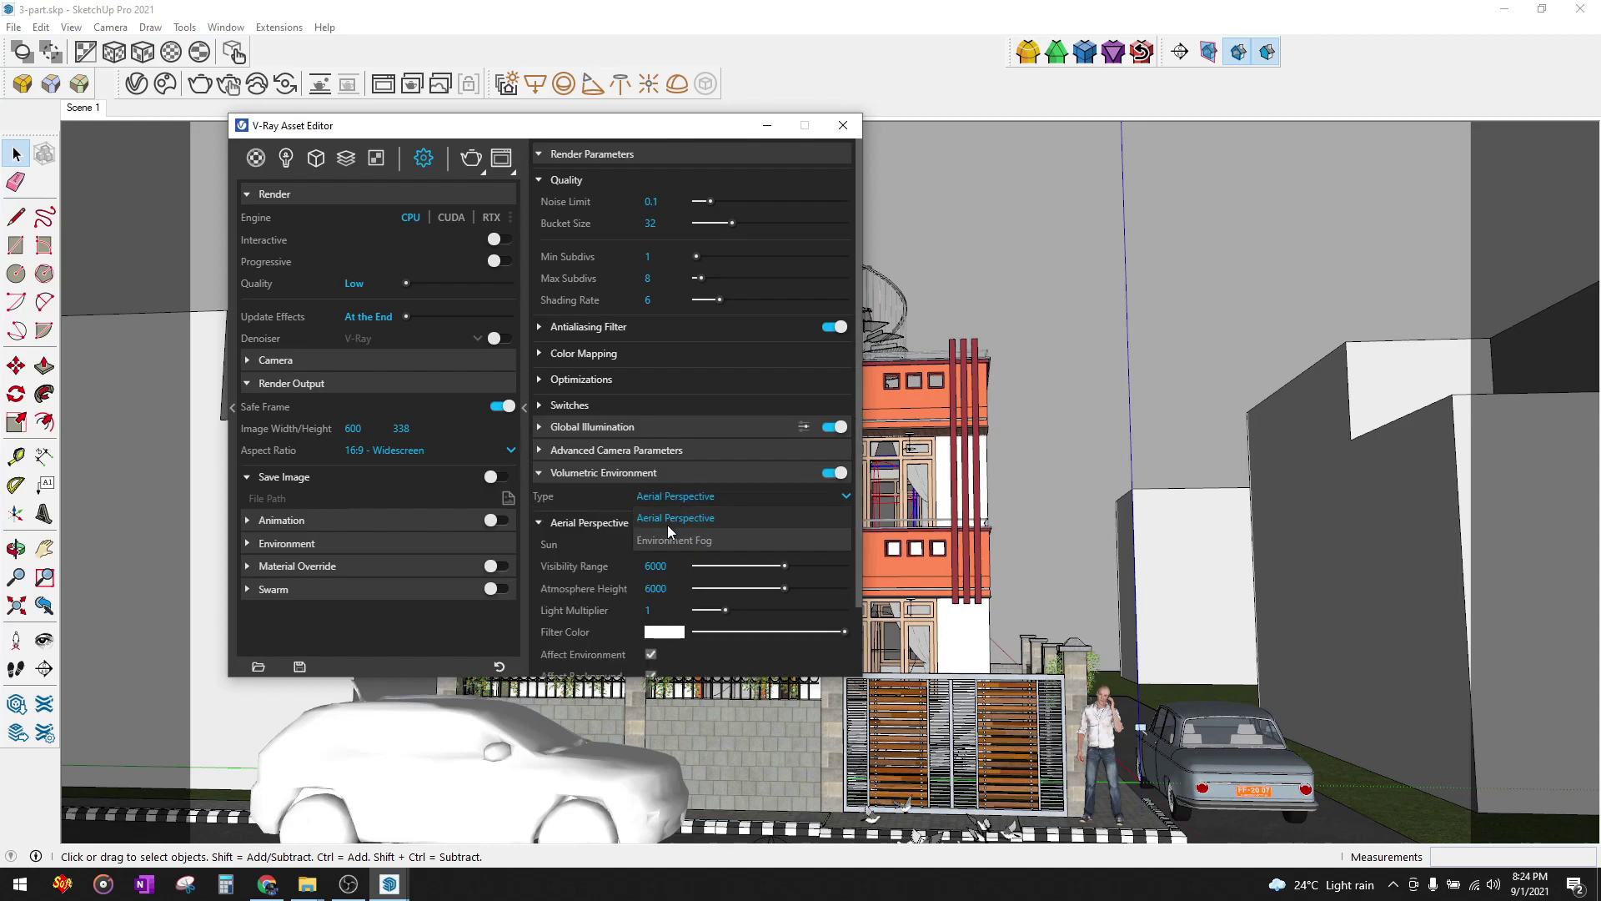
pyautogui.click(662, 537)
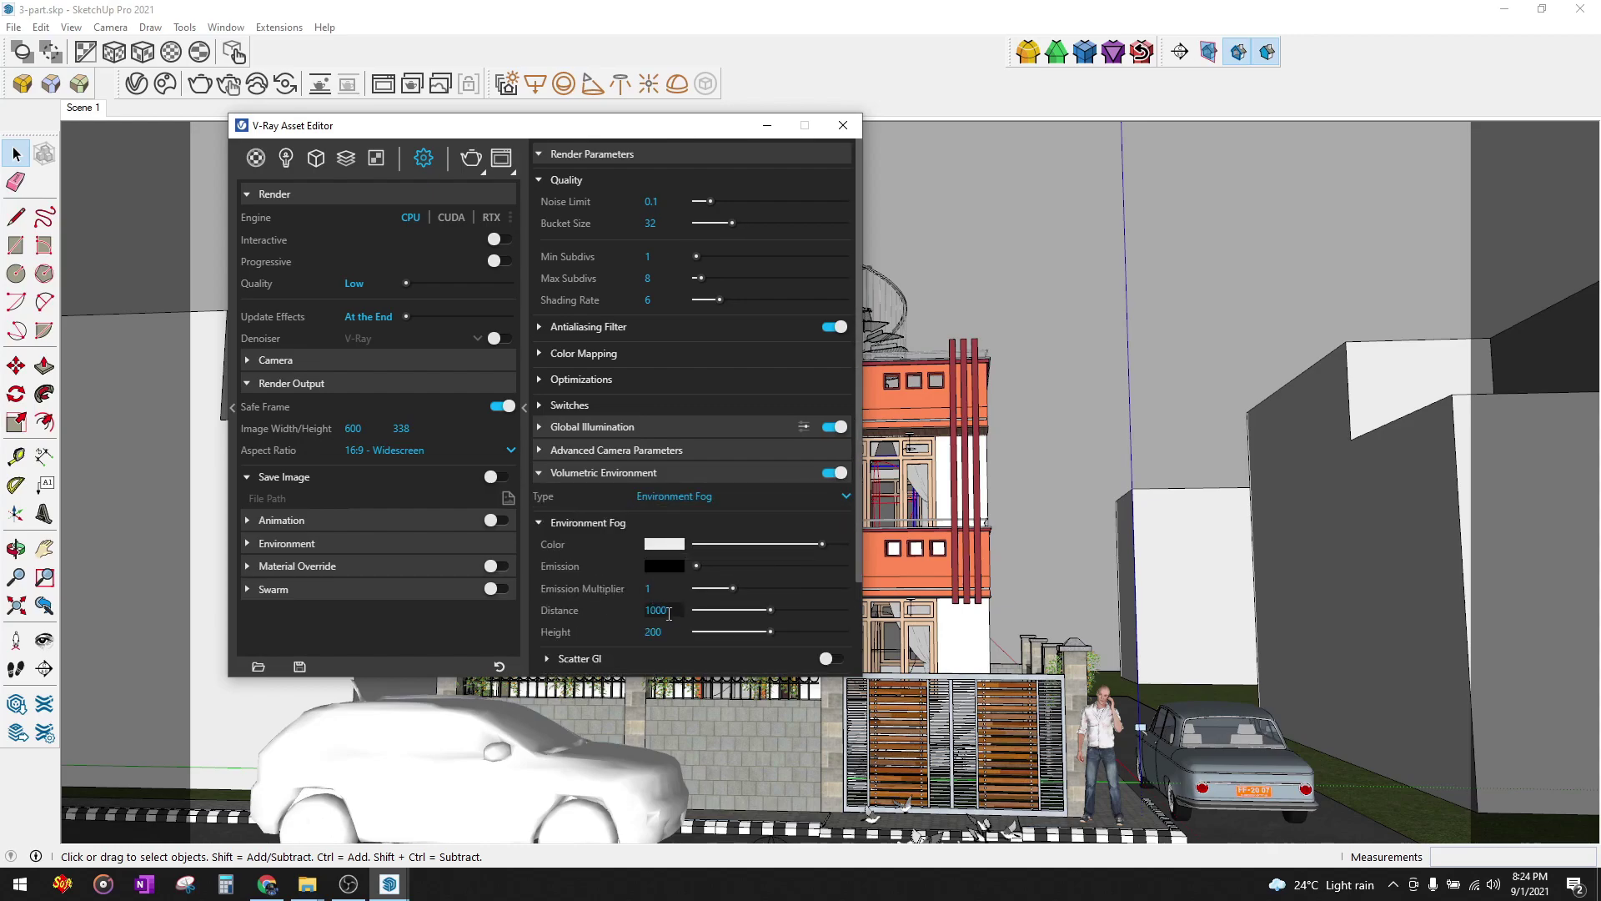
# - Set the Environment Fog distance to 7000
pyautogui.scroll(-2, 669, 614)
pyautogui.moveTo(1083, 375)
pyautogui.mouseDown(button='middle')
pyautogui.moveTo(1224, 515)
pyautogui.moveTo(1004, 497)
pyautogui.mouseUp(button='middle')
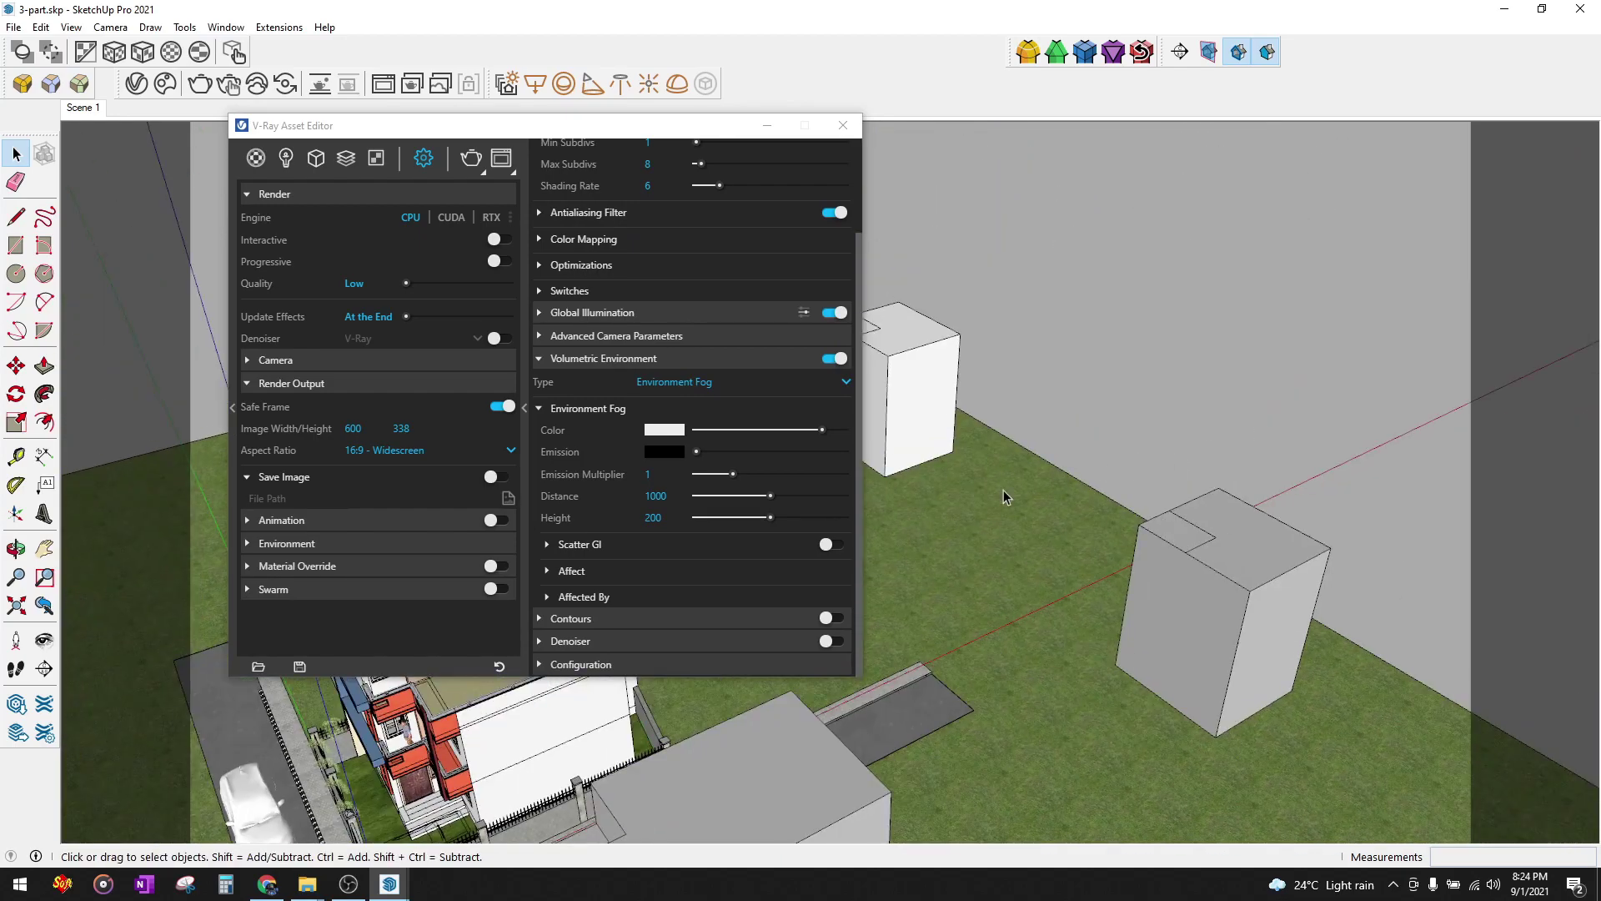
pyautogui.click(657, 496)
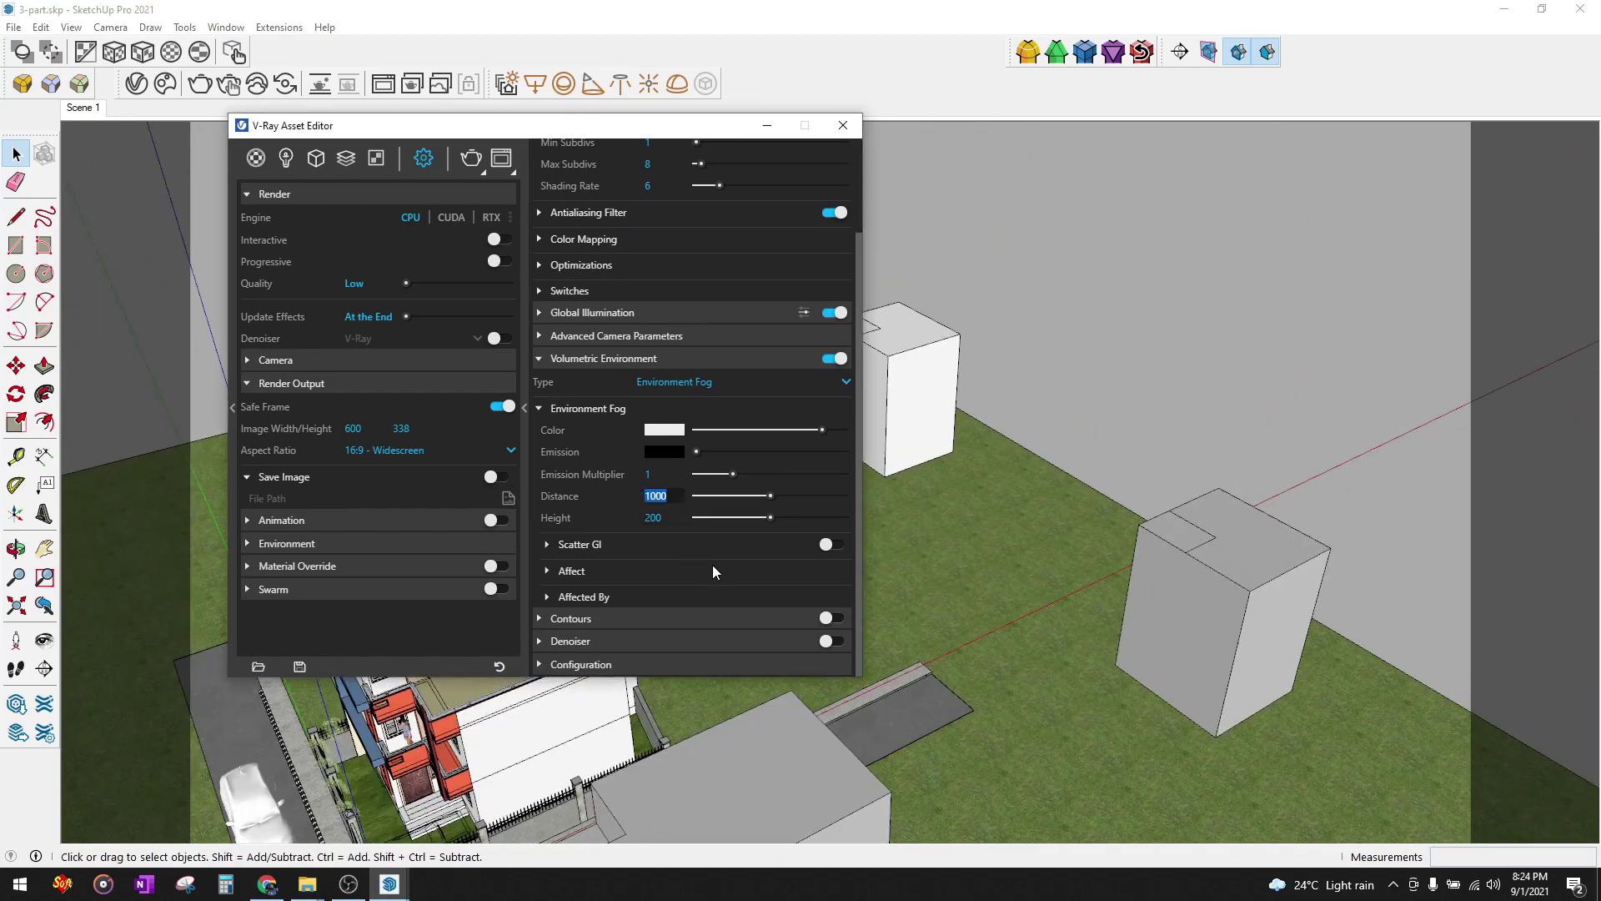
pyautogui.write('7000')
pyautogui.press('Return')
pyautogui.click(841, 126)
# - Return to Scene 1 and show the fogged night render of the house front full screen
pyautogui.click(82, 114)
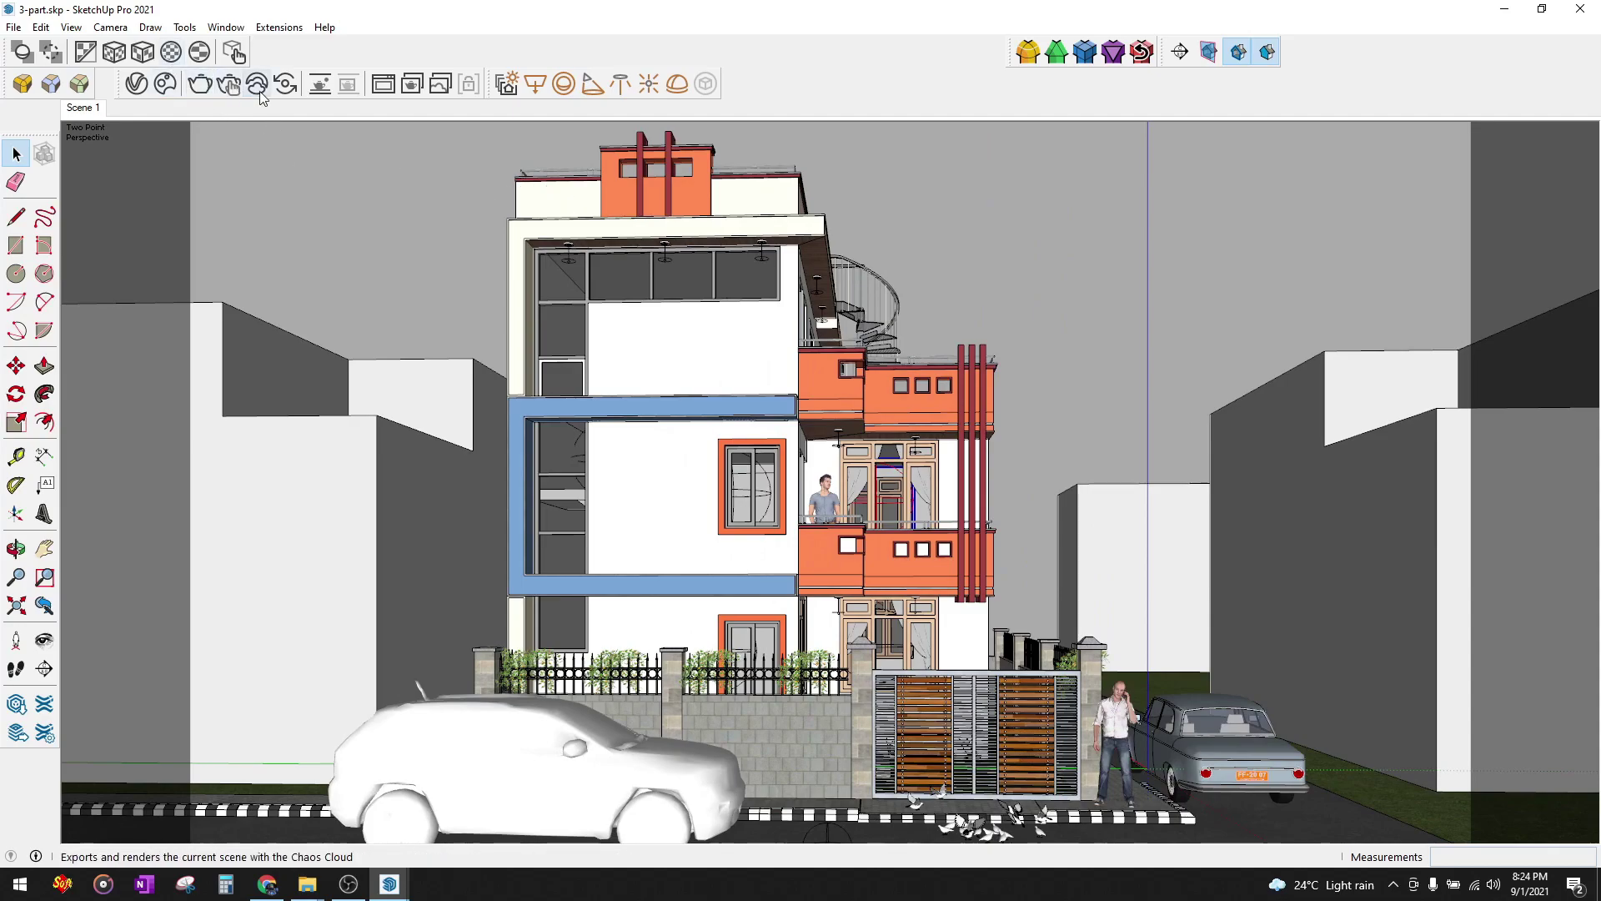
pyautogui.click(228, 84)
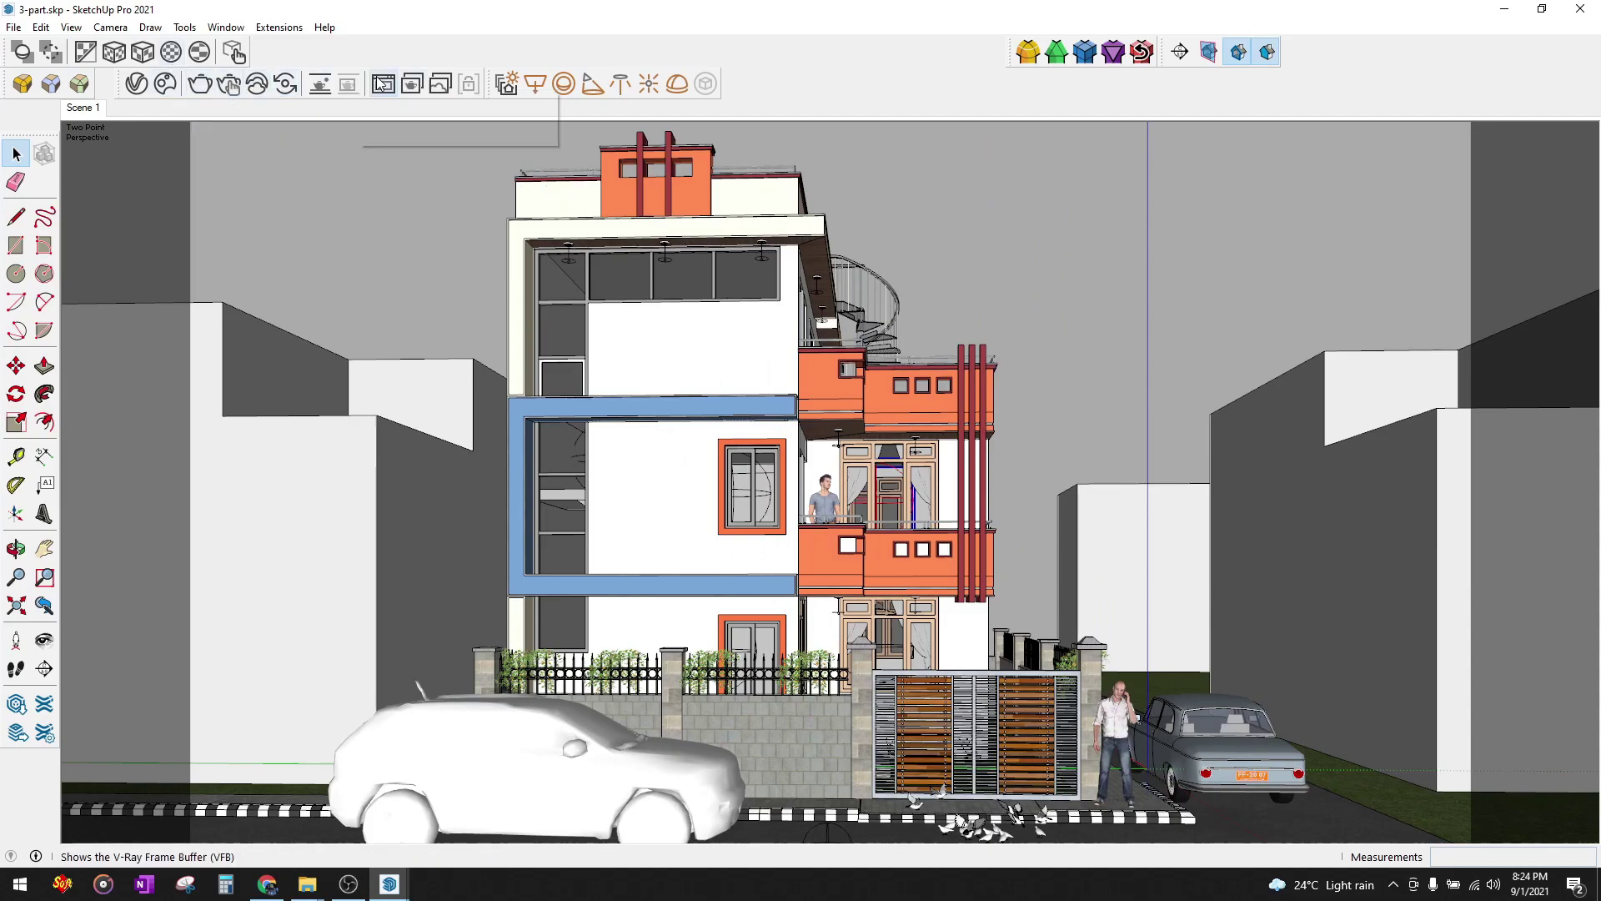
pyautogui.doubleClick(984, 293)
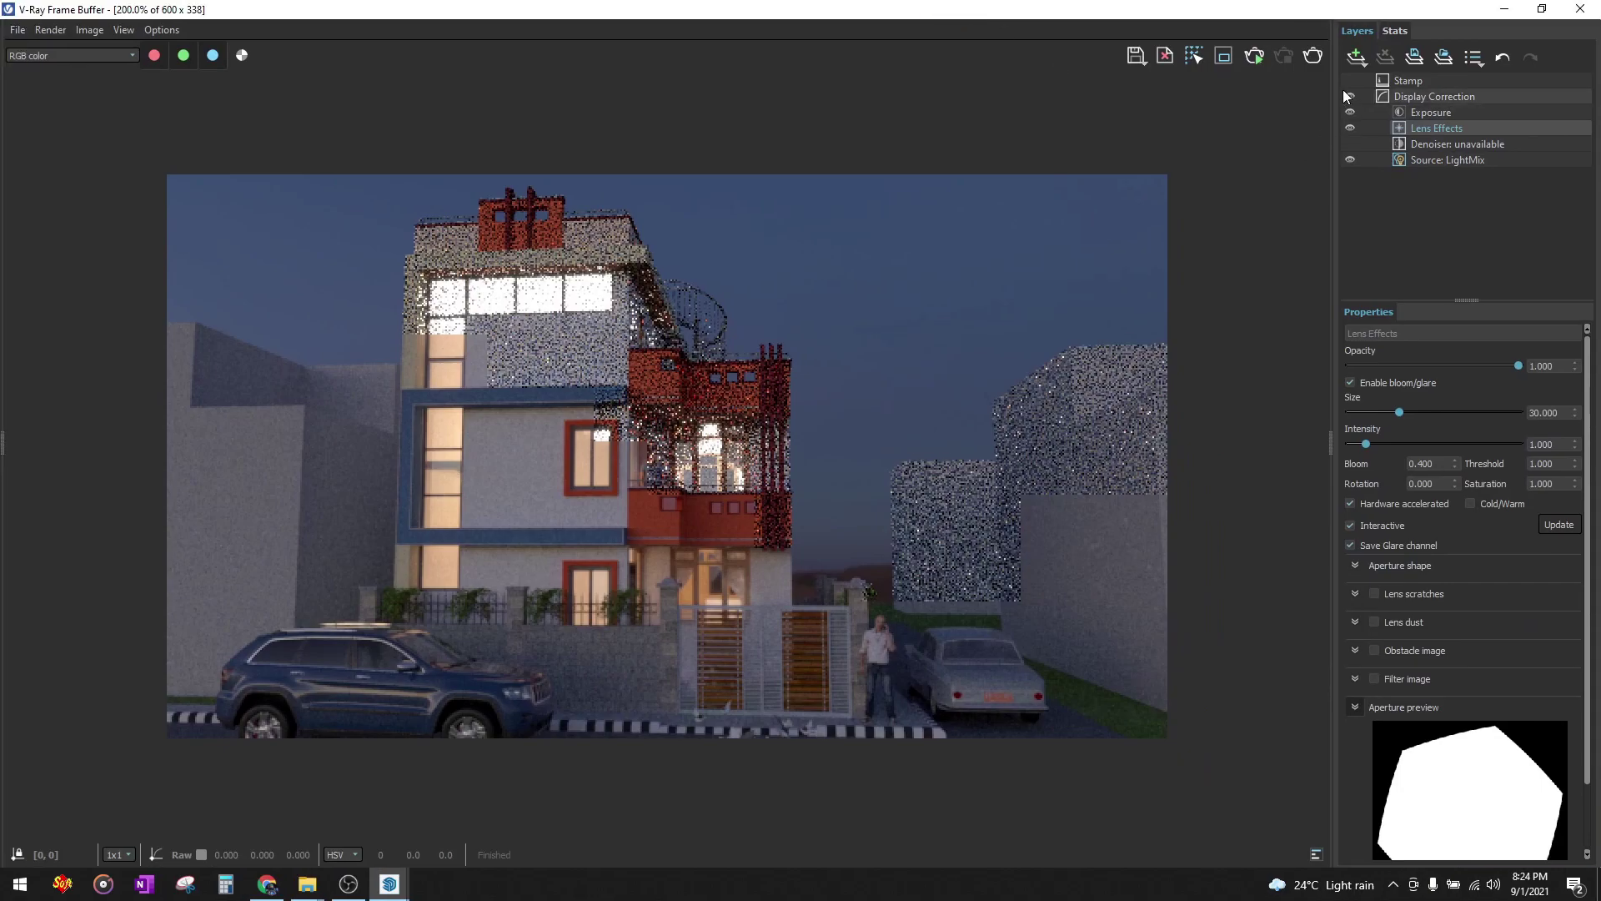
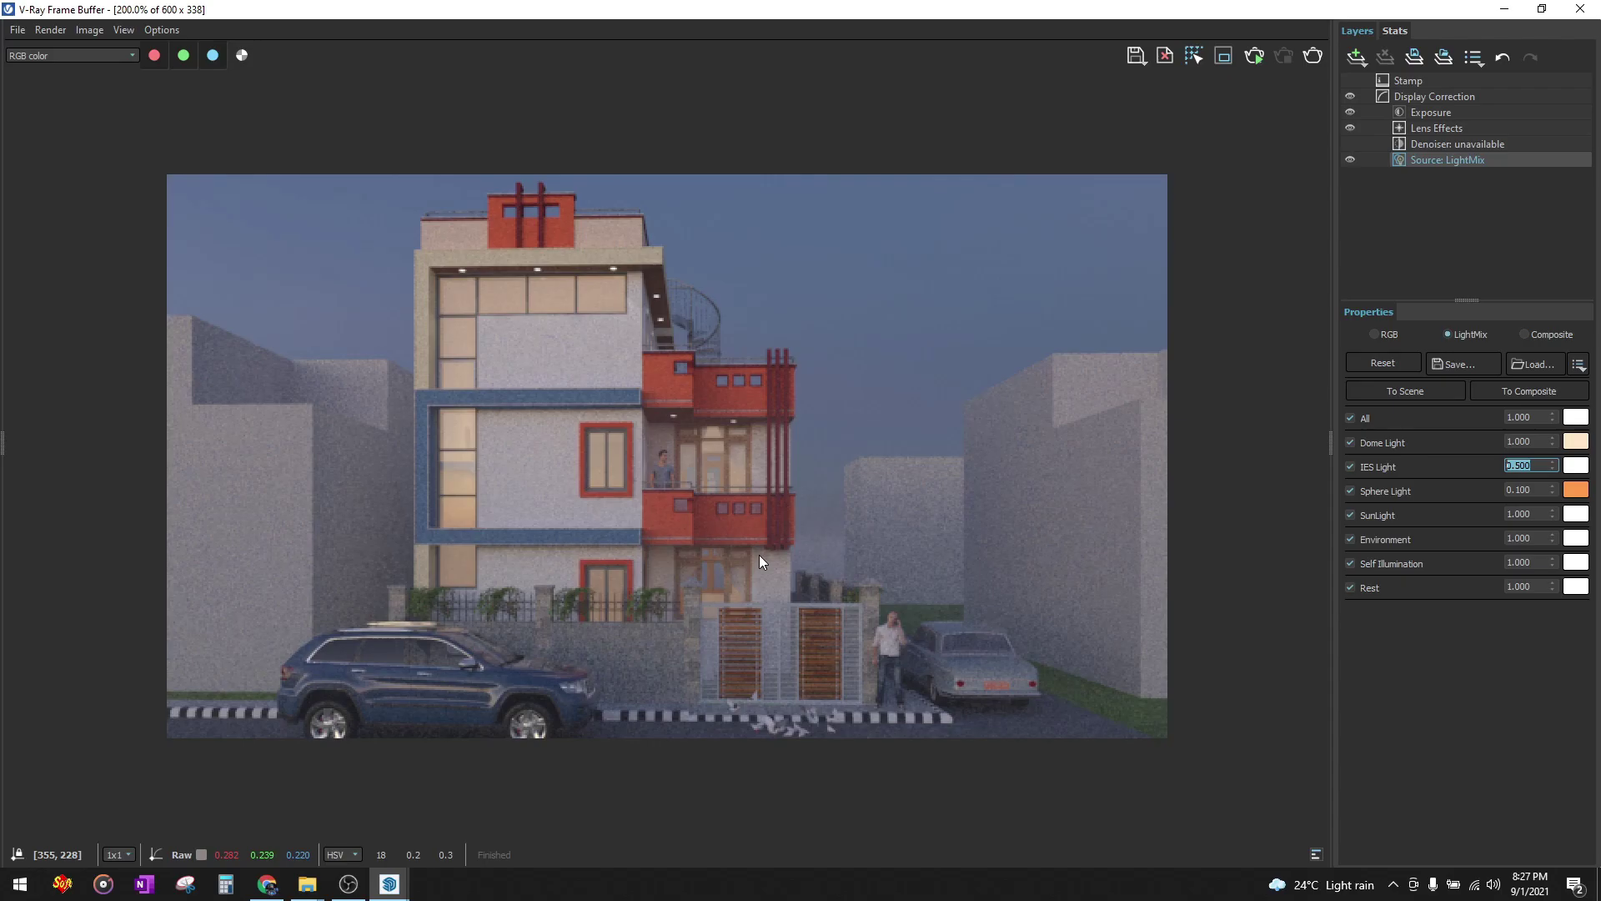
# - Close the render and orbit down to the upper window inside the blue facade frame
pyautogui.click(1580, 8)
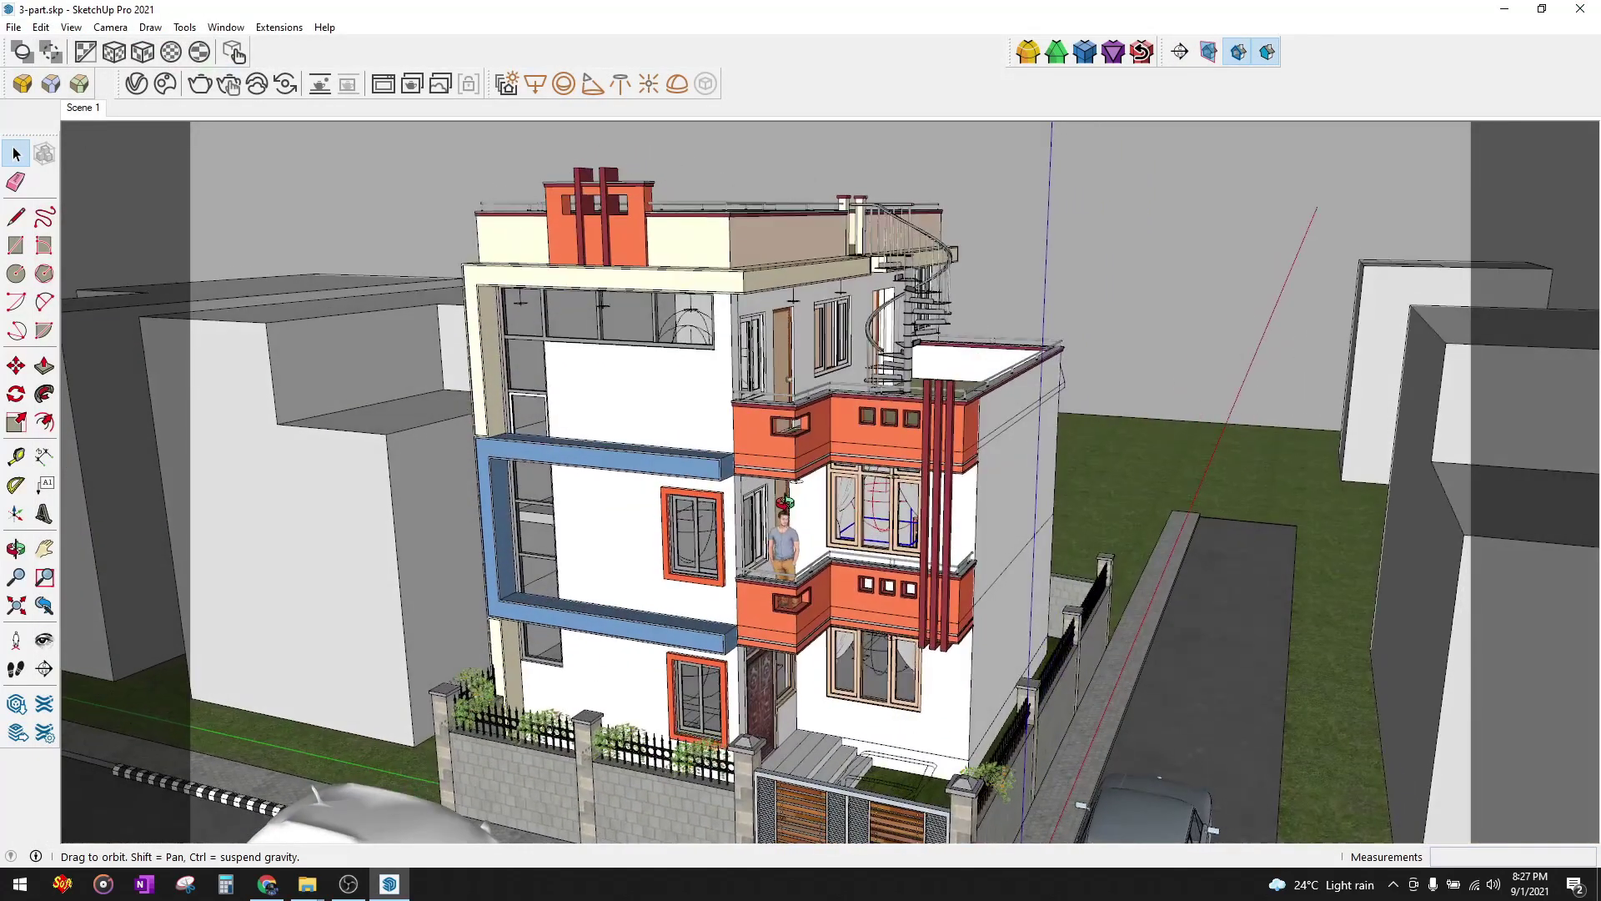
pyautogui.moveTo(880, 384); pyautogui.dragTo(684, 513, button='middle')
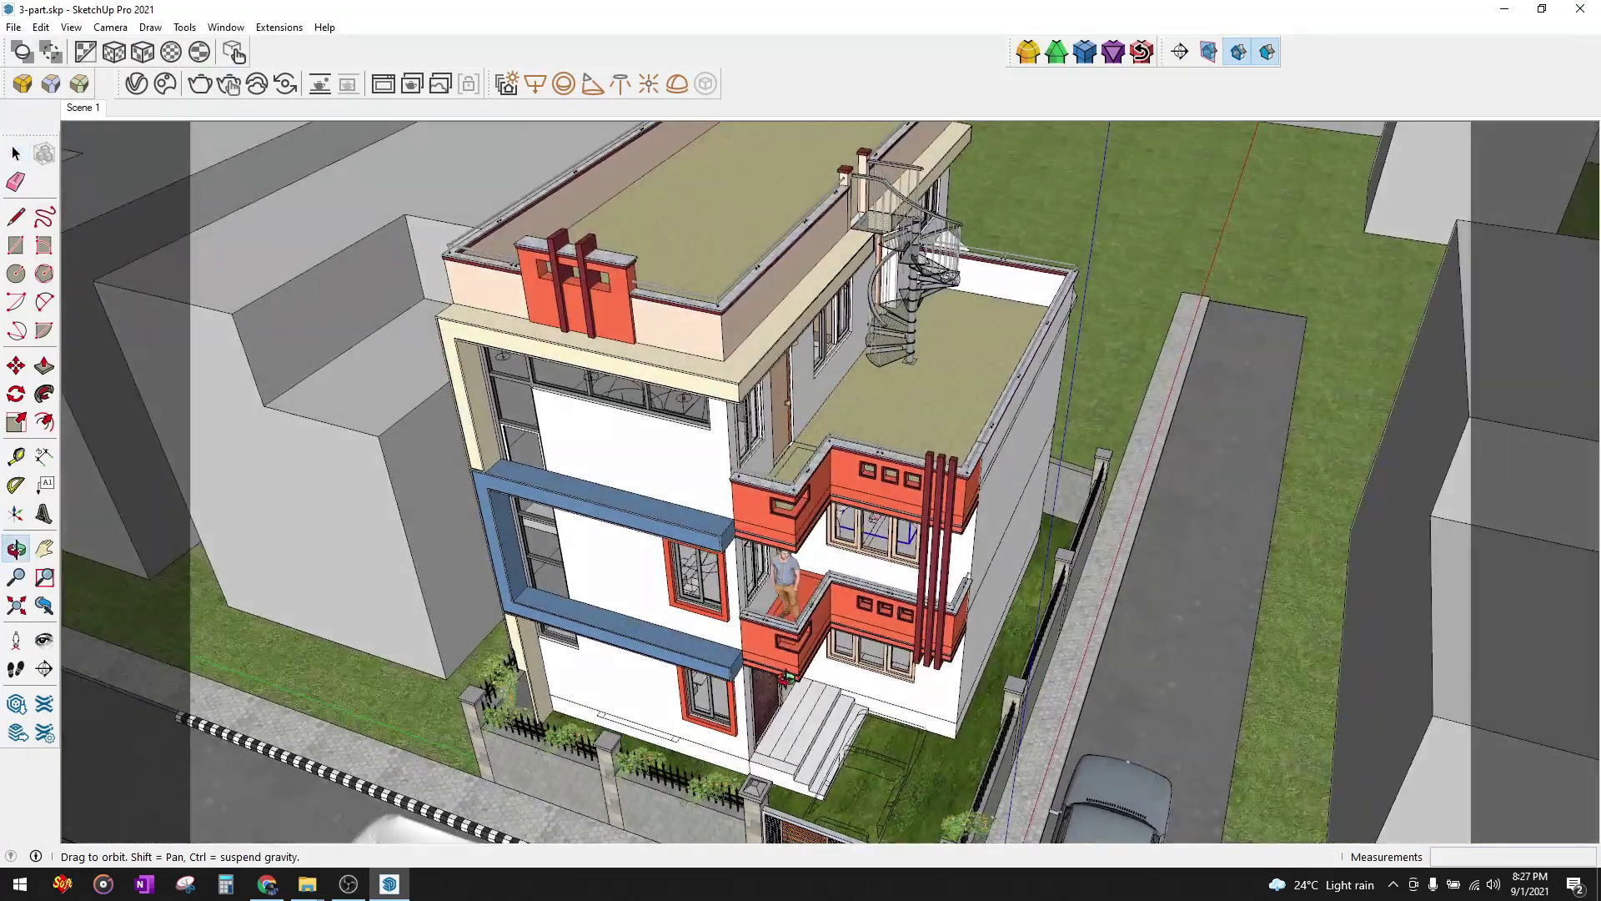
pyautogui.scroll(5, 683, 513)
pyautogui.scroll(5, 553, 537)
pyautogui.press('space')
pyautogui.scroll(3, 516, 334)
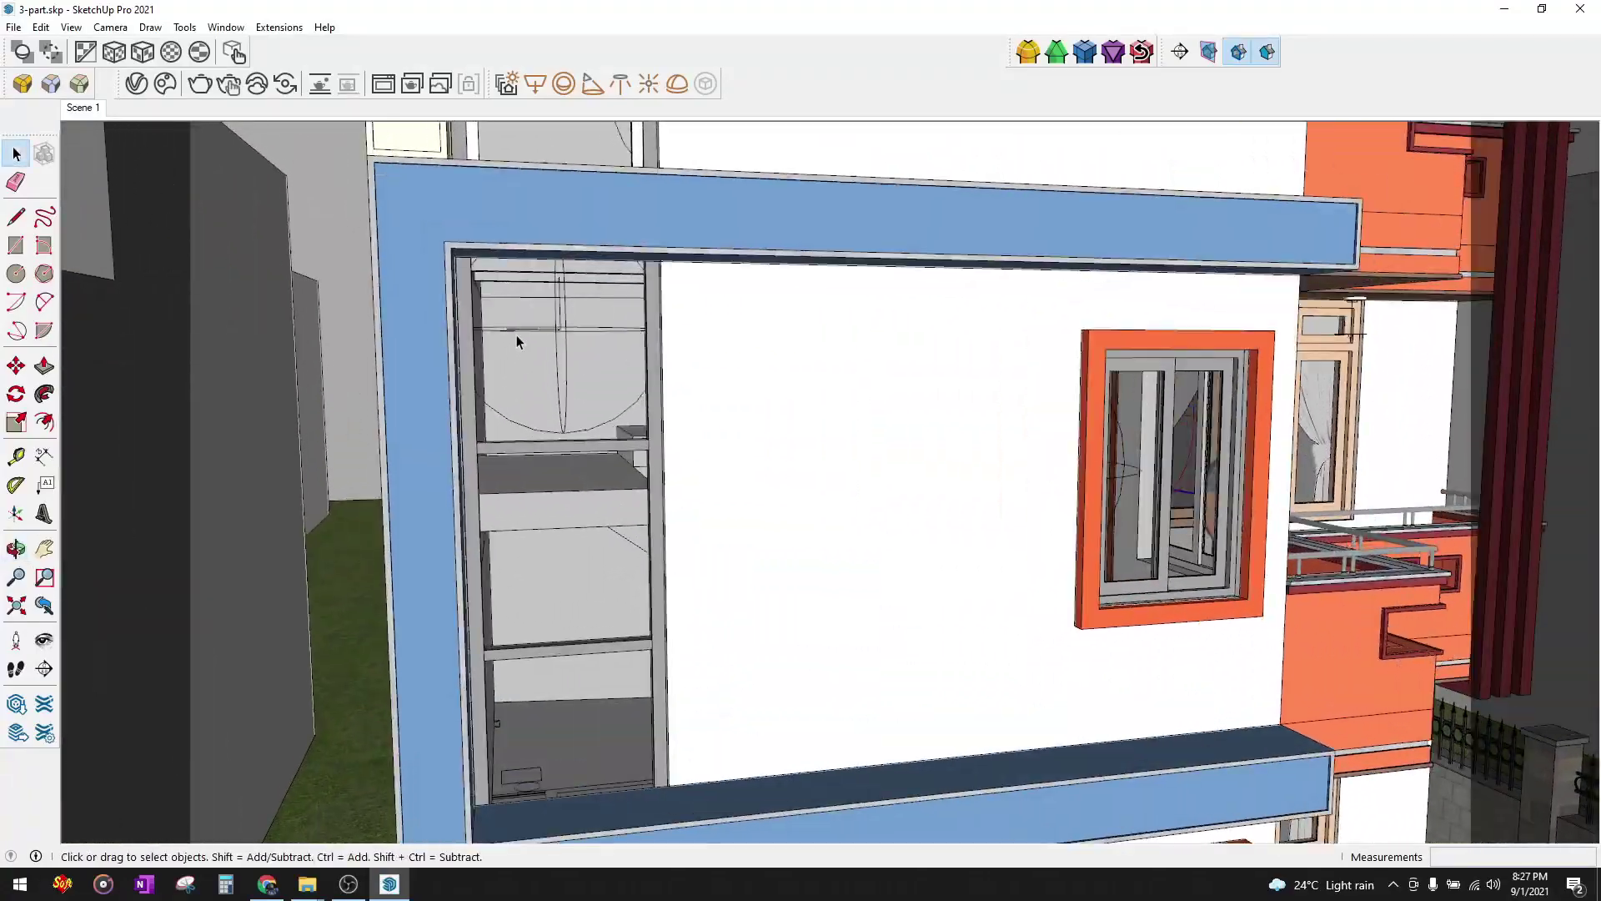
pyautogui.scroll(3, 582, 280)
pyautogui.click(585, 408)
pyautogui.scroll(-2, 587, 410)
pyautogui.scroll(5, 579, 356)
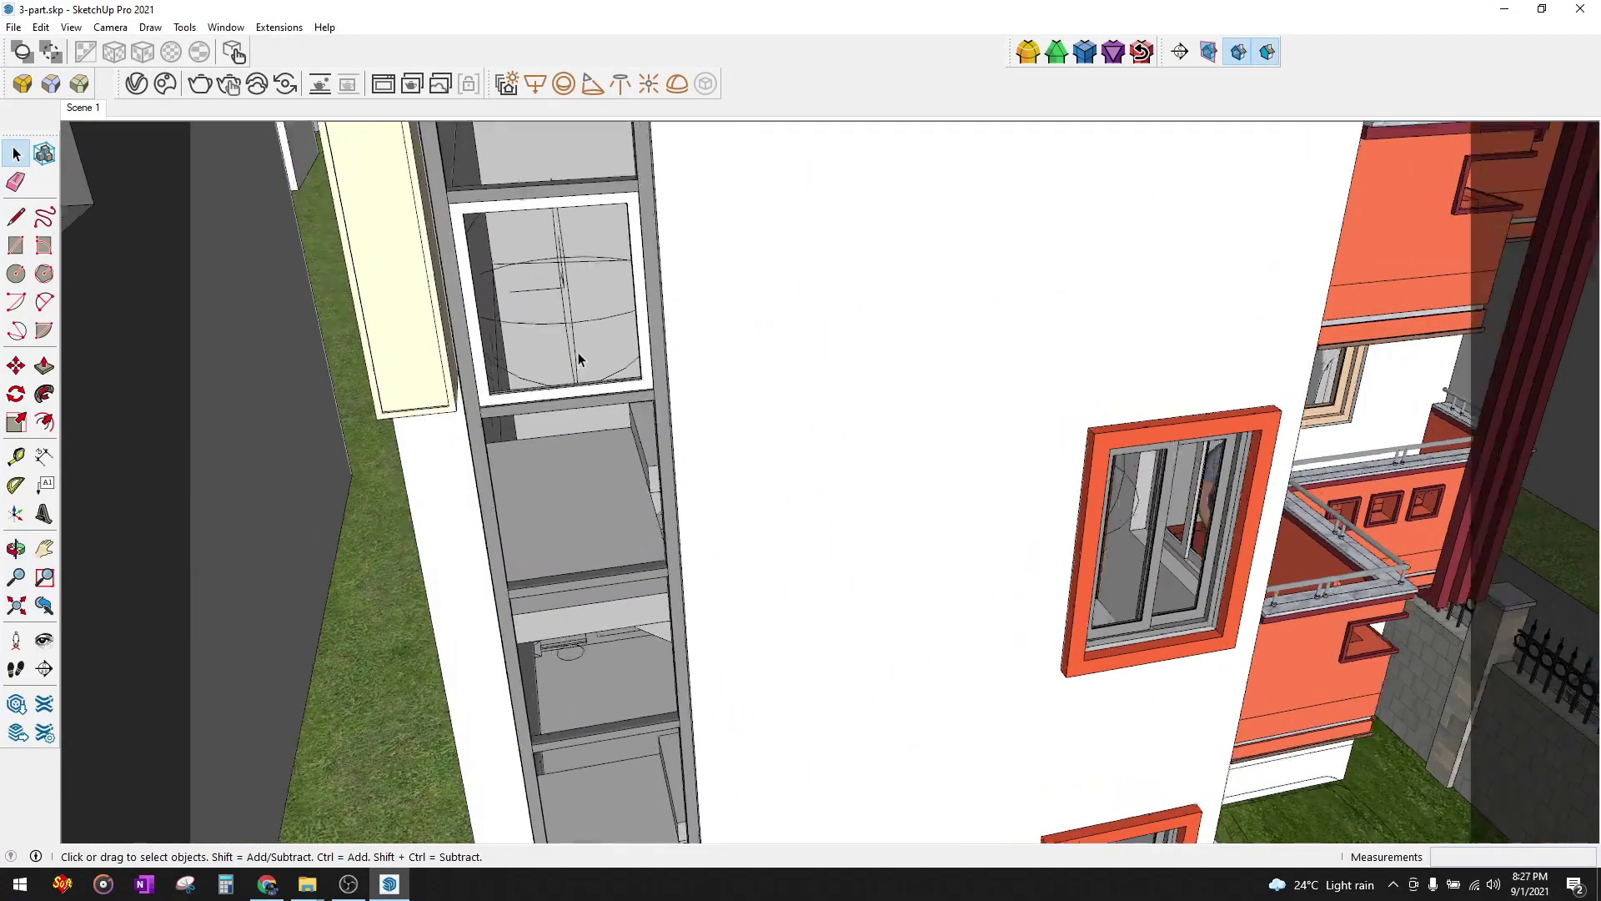
pyautogui.scroll(2, 553, 325)
pyautogui.click(554, 322)
pyautogui.scroll(3, 561, 313)
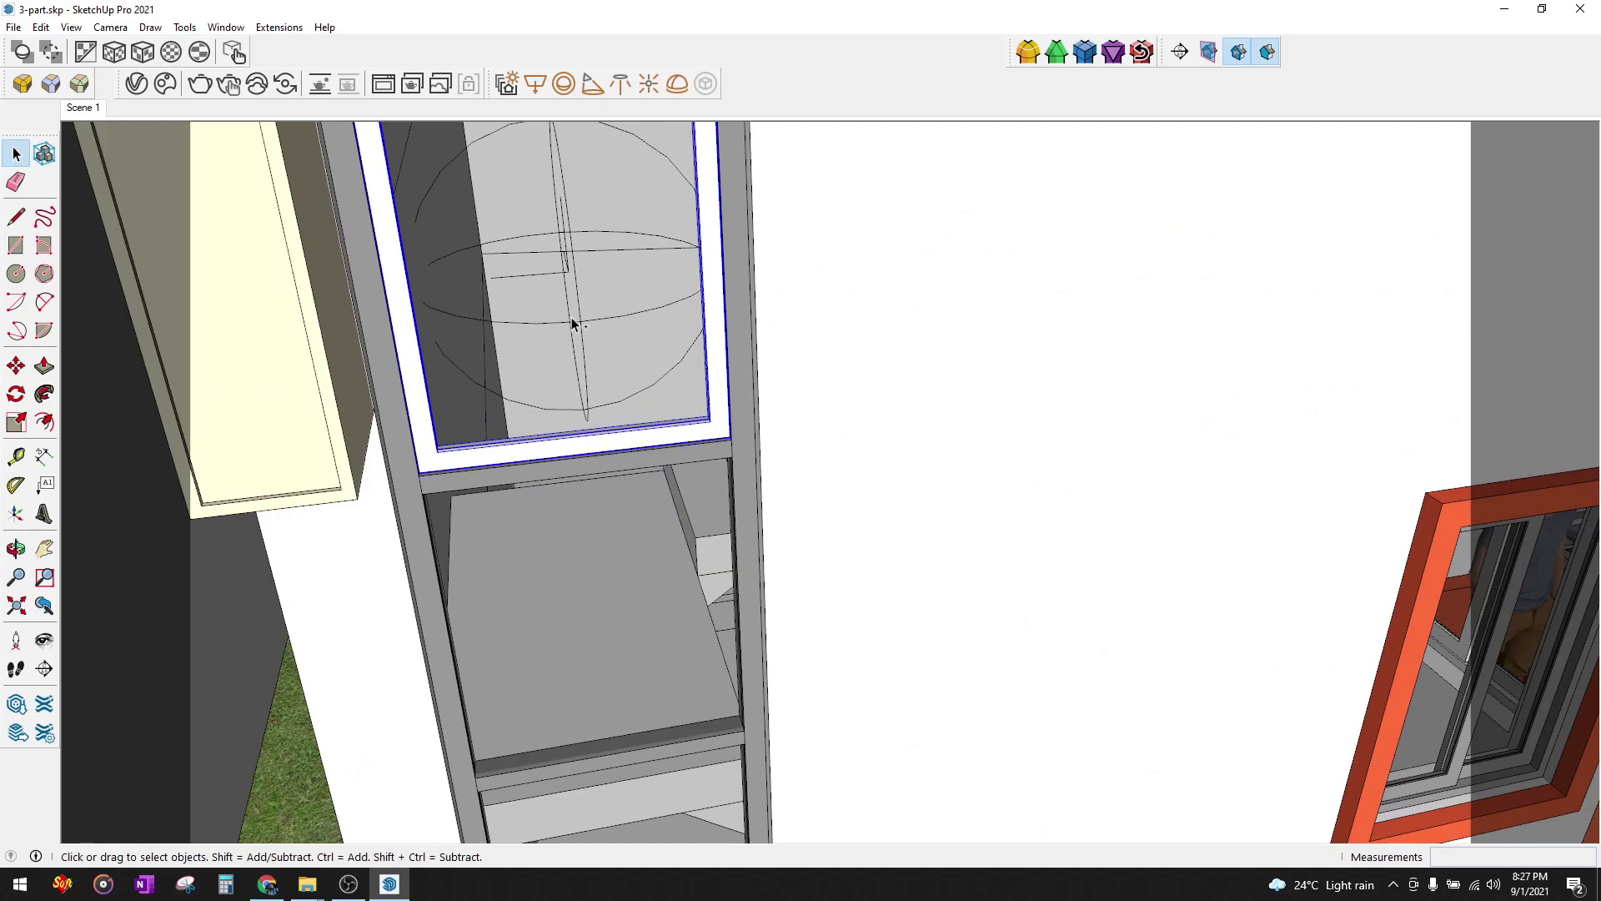
# - Move the window component about 8 1/2 inches sideways and compare it with the render
pyautogui.doubleClick(572, 323)
pyautogui.press('m')
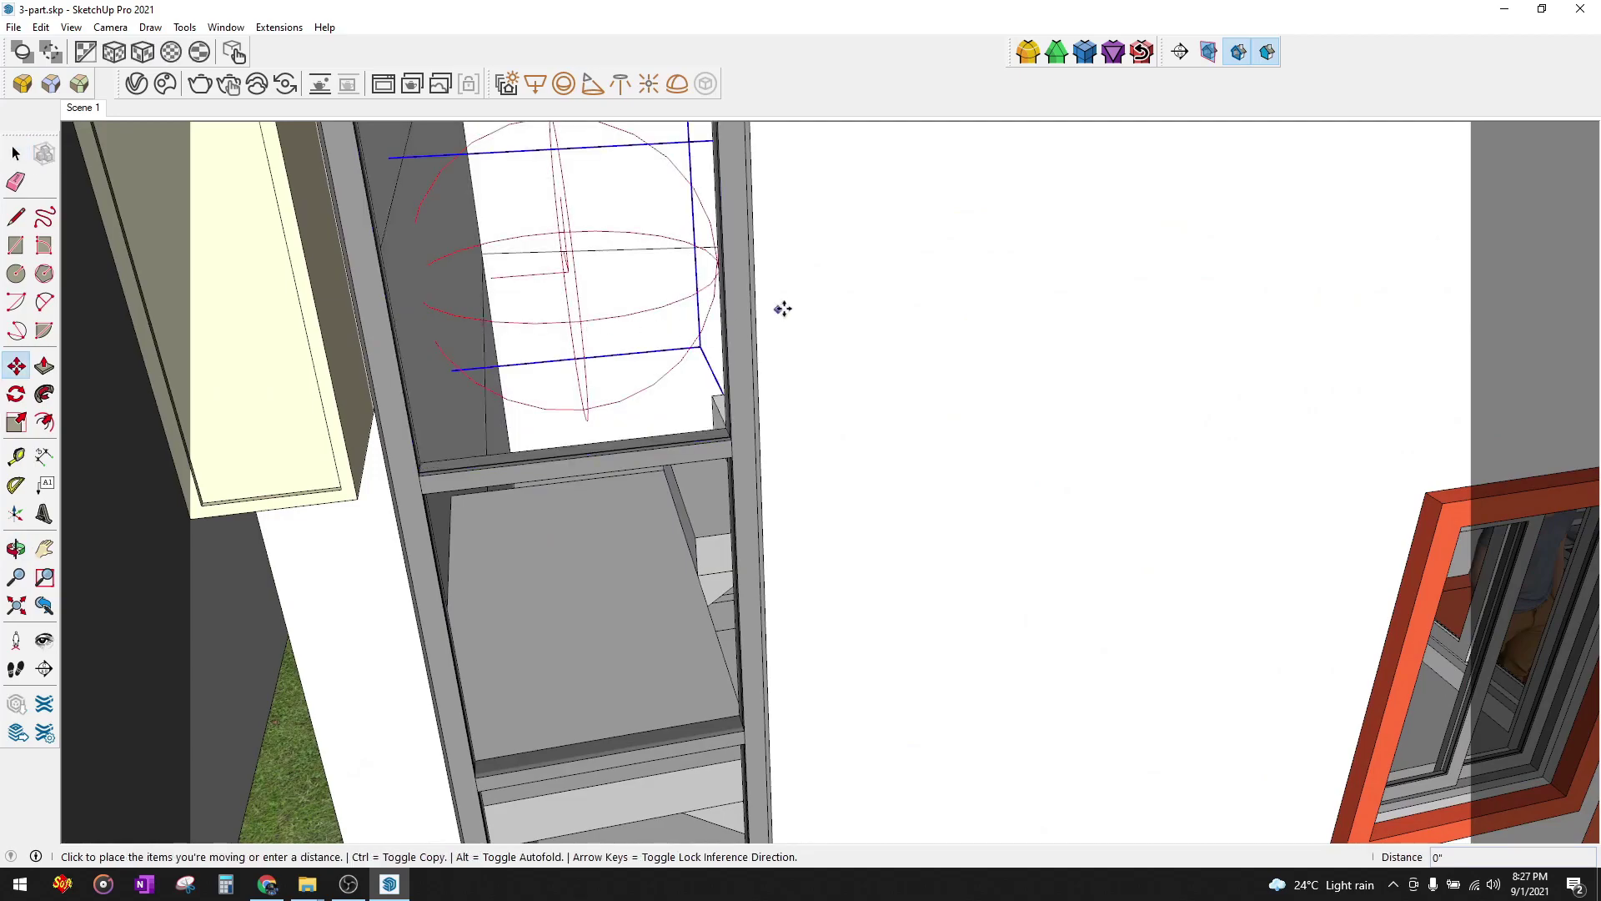
pyautogui.moveTo(778, 308); pyautogui.dragTo(858, 300)
pyautogui.click(348, 87)
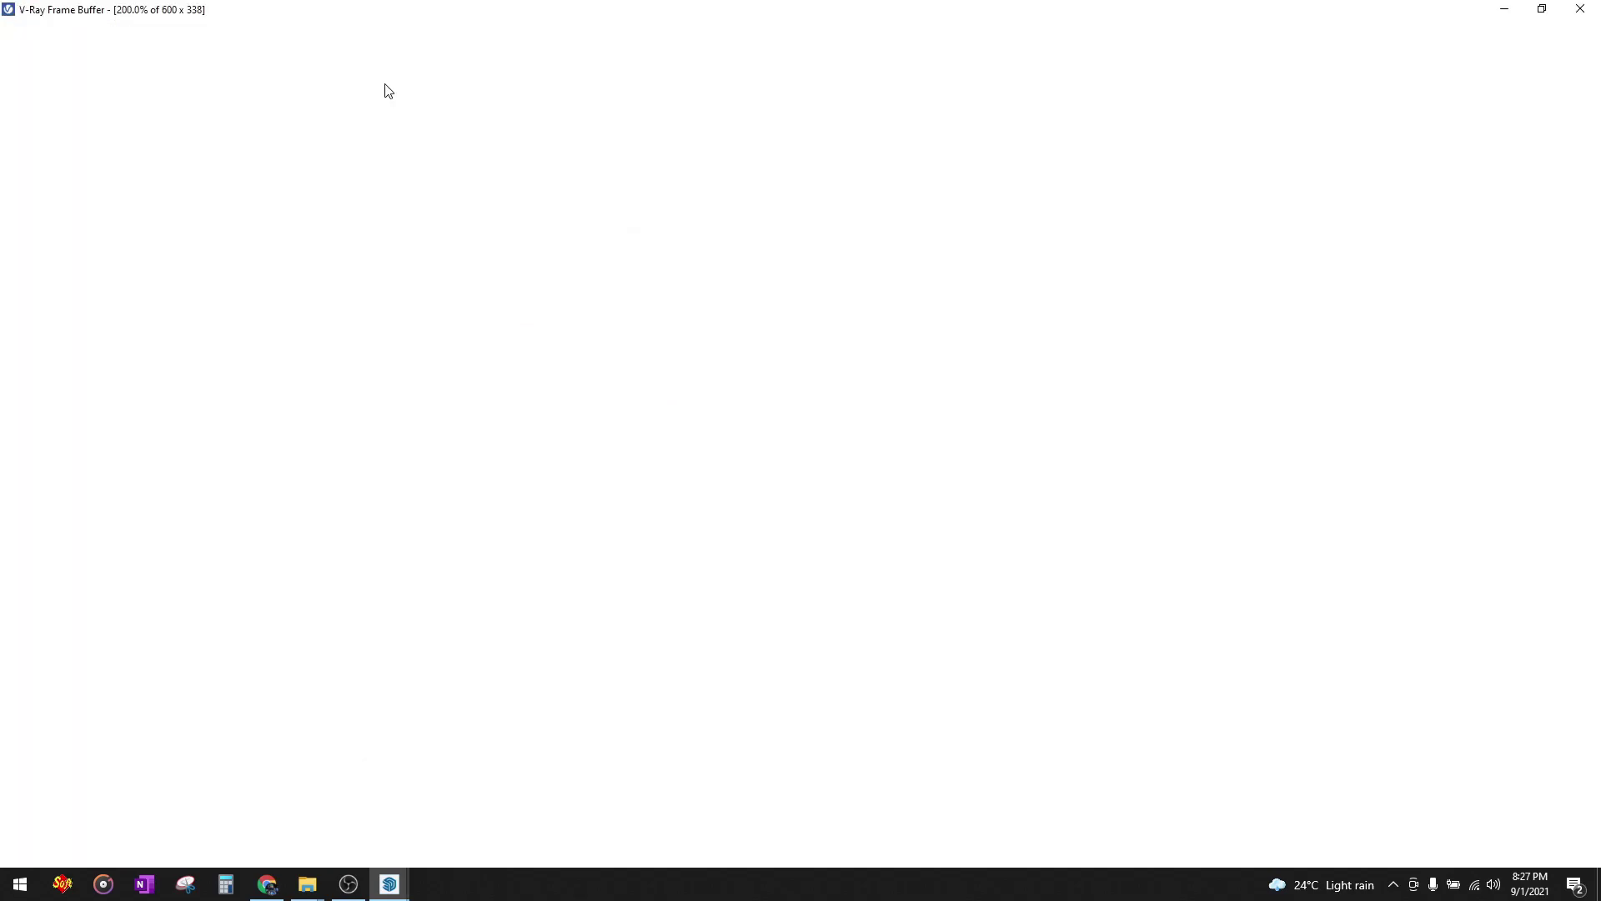
pyautogui.scroll(5, 416, 457)
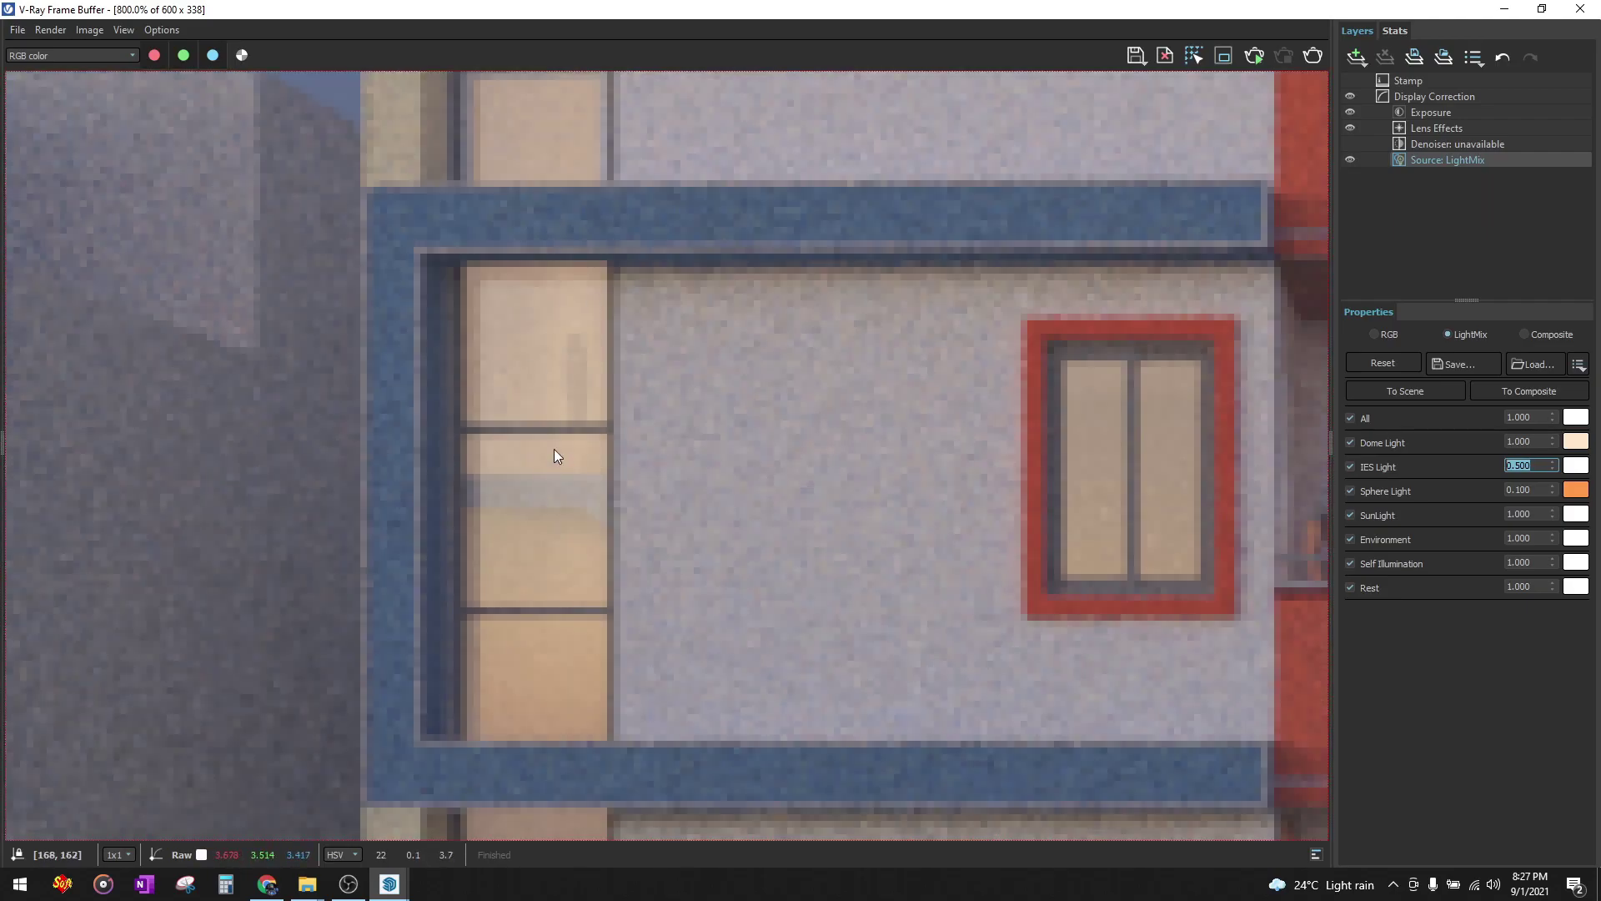
# - Orbit the model to a new angle and review the render full-screen before closing it
pyautogui.click(1504, 9)
pyautogui.scroll(-3, 619, 325)
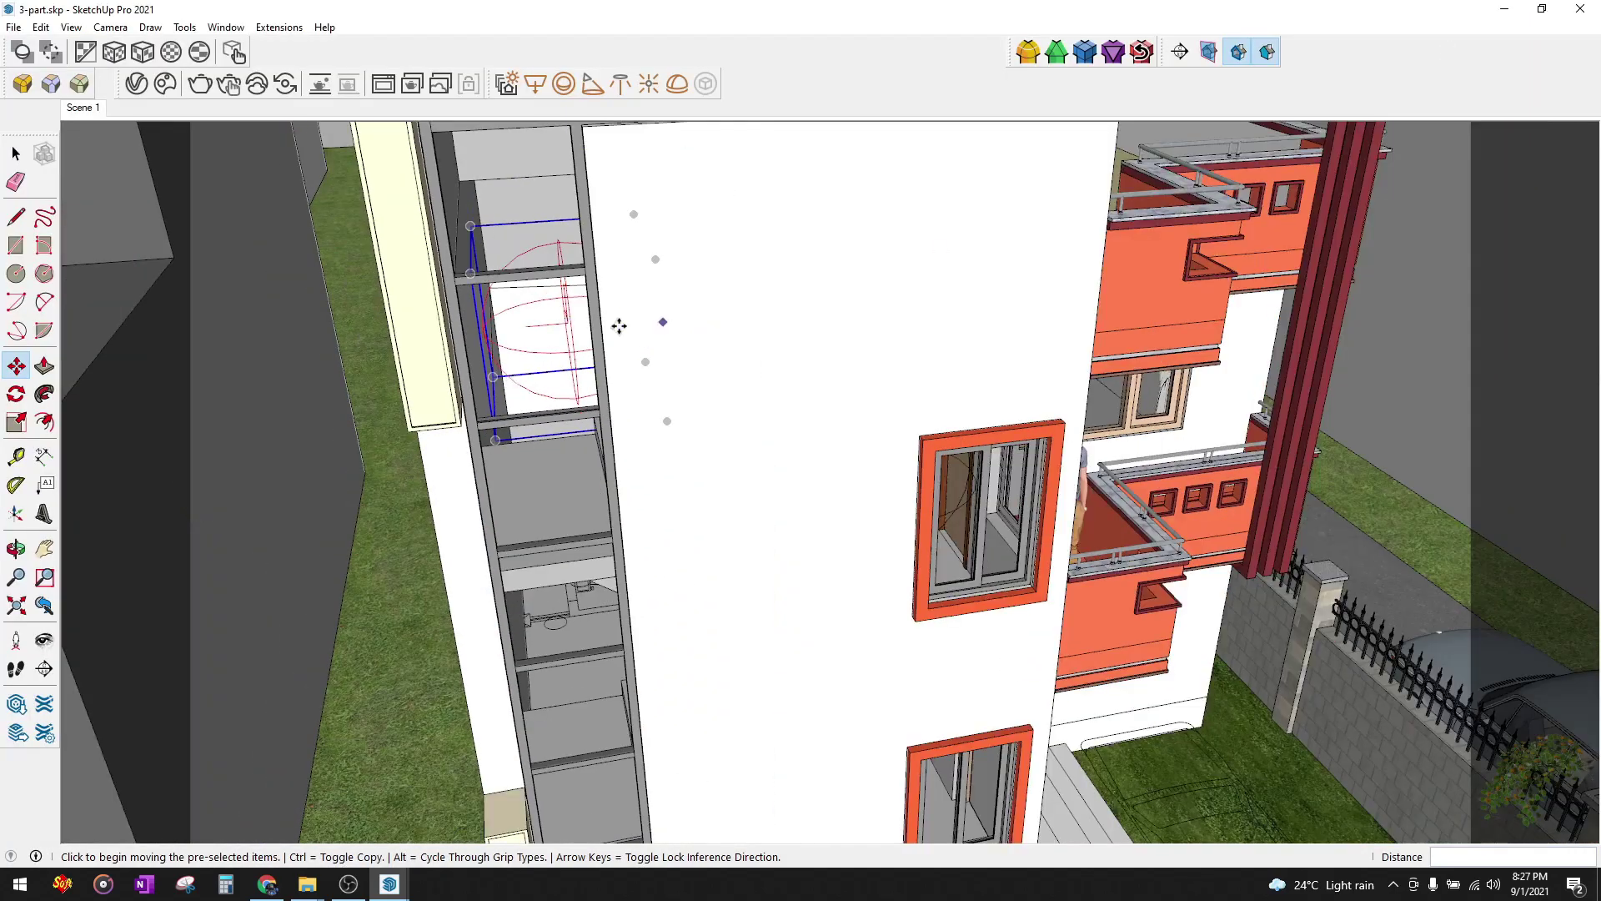
pyautogui.scroll(-5, 618, 326)
pyautogui.moveTo(607, 340)
pyautogui.mouseDown(button='middle')
pyautogui.moveTo(724, 378)
pyautogui.moveTo(894, 547)
pyautogui.moveTo(872, 502)
pyautogui.mouseUp(button='middle')
pyautogui.scroll(-3, 724, 378)
pyautogui.scroll(3, 894, 547)
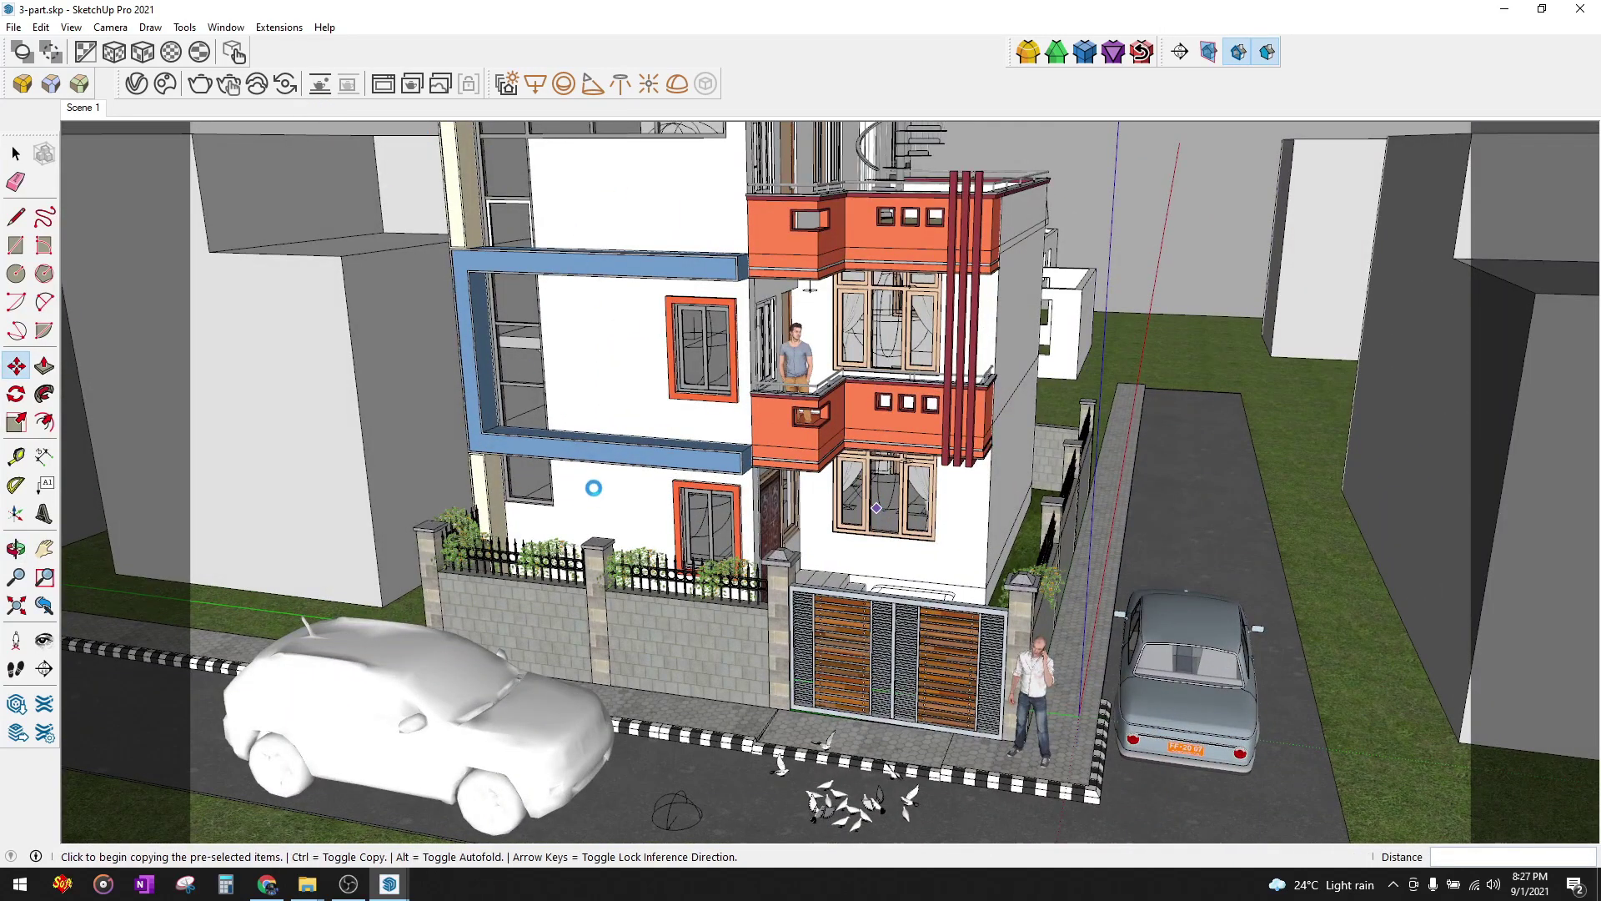
pyautogui.scroll(1, 958, 549)
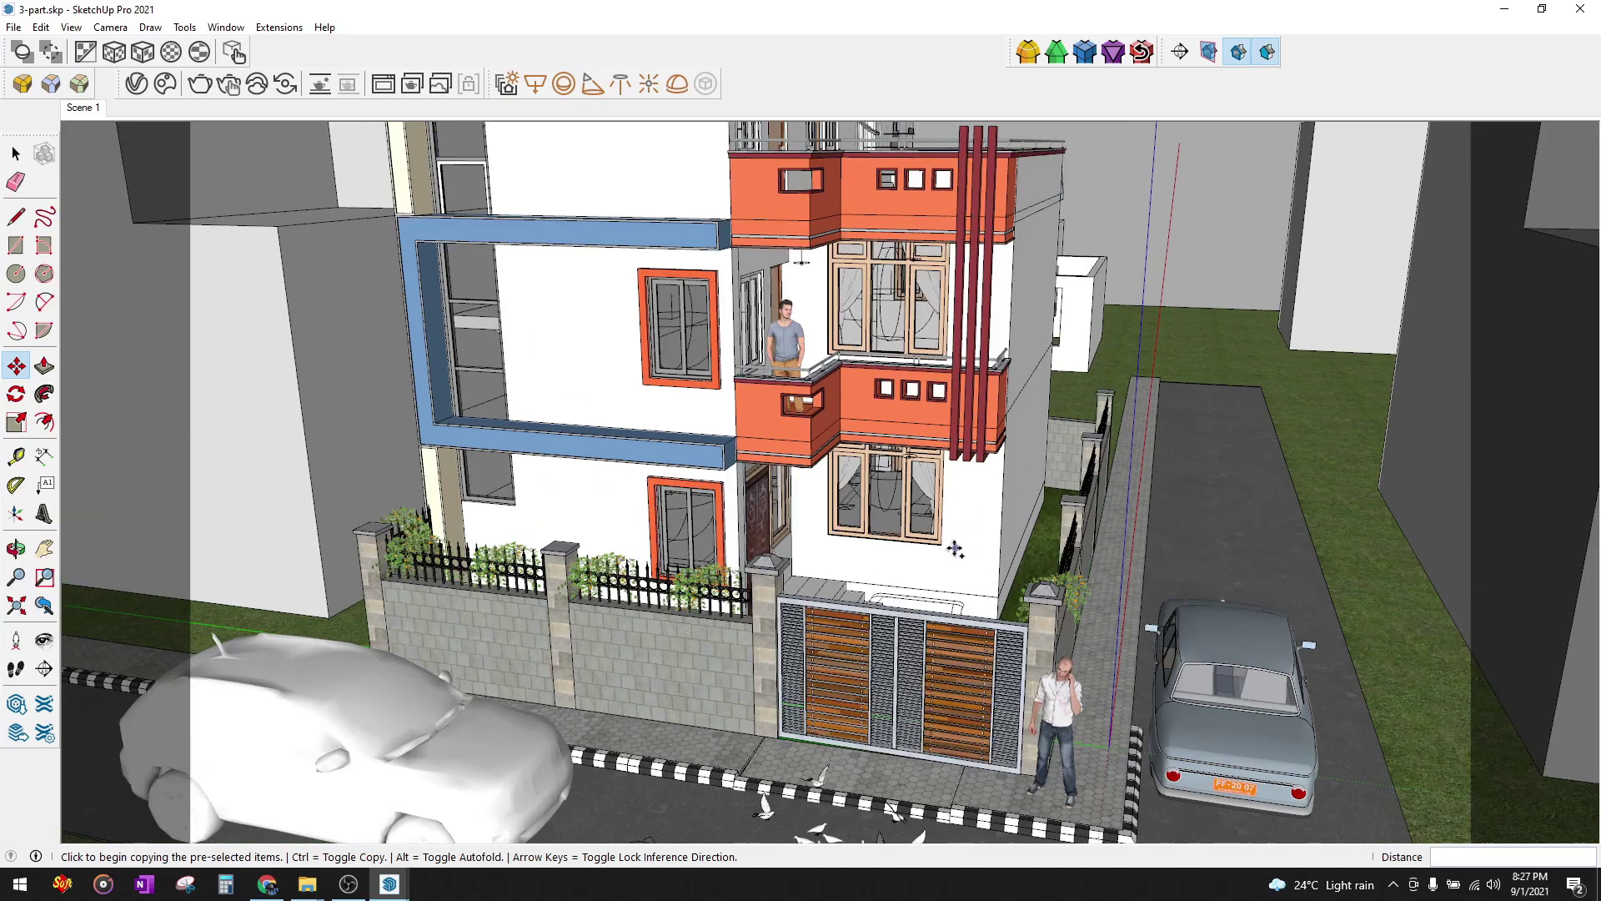
pyautogui.click(383, 83)
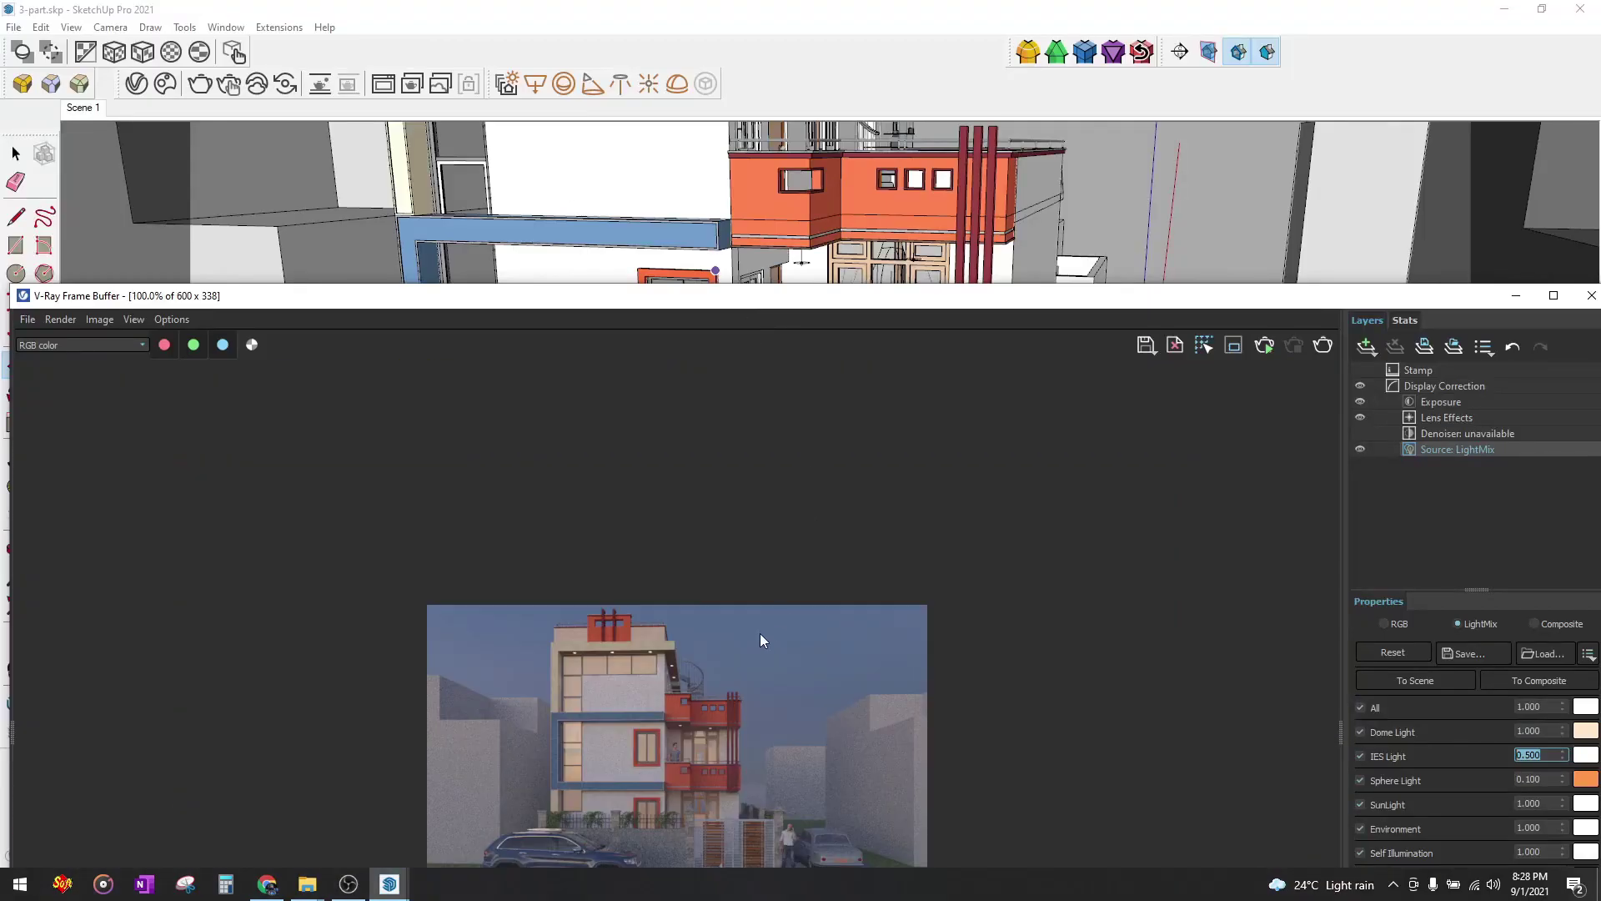
pyautogui.moveTo(740, 286); pyautogui.dragTo(767, 4)
pyautogui.doubleClick(767, 10)
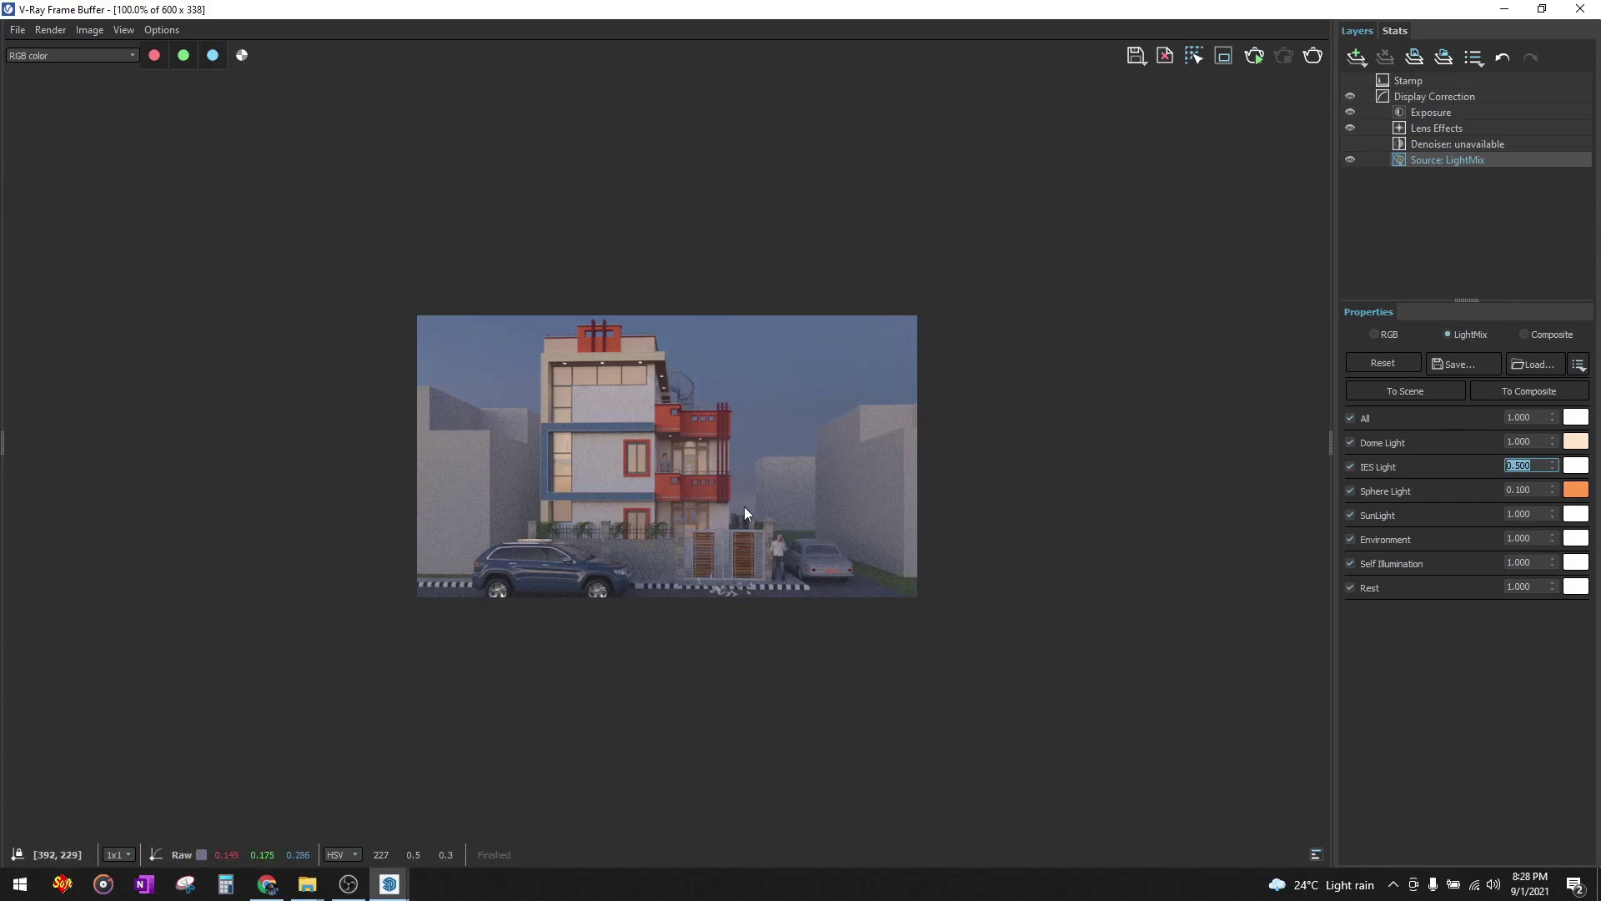
pyautogui.scroll(1, 744, 507)
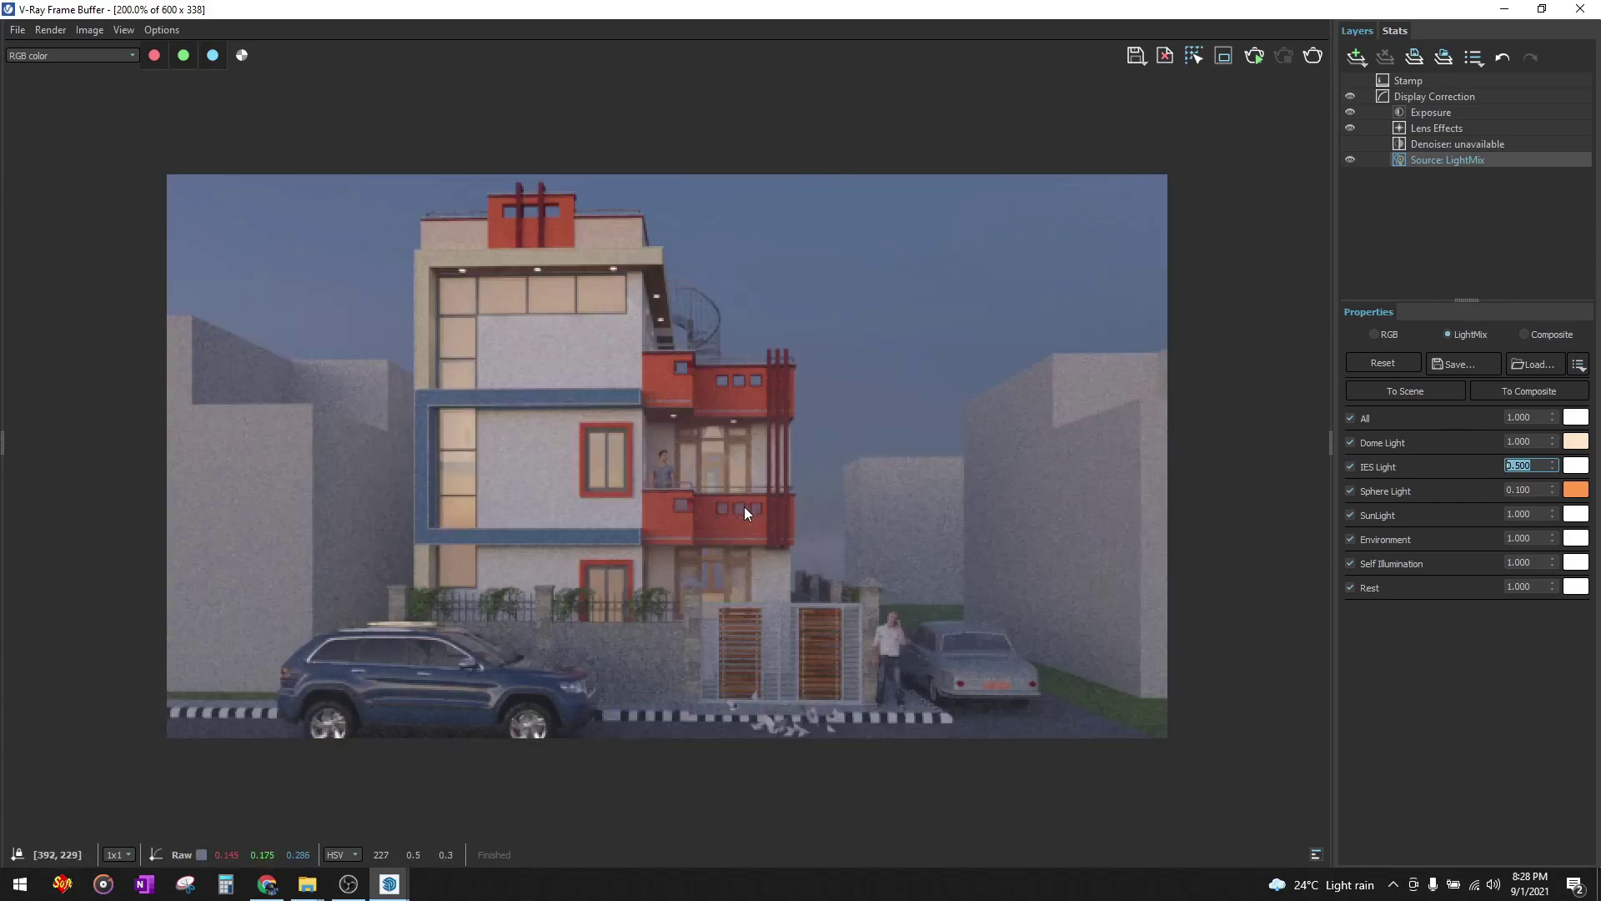
pyautogui.click(1579, 9)
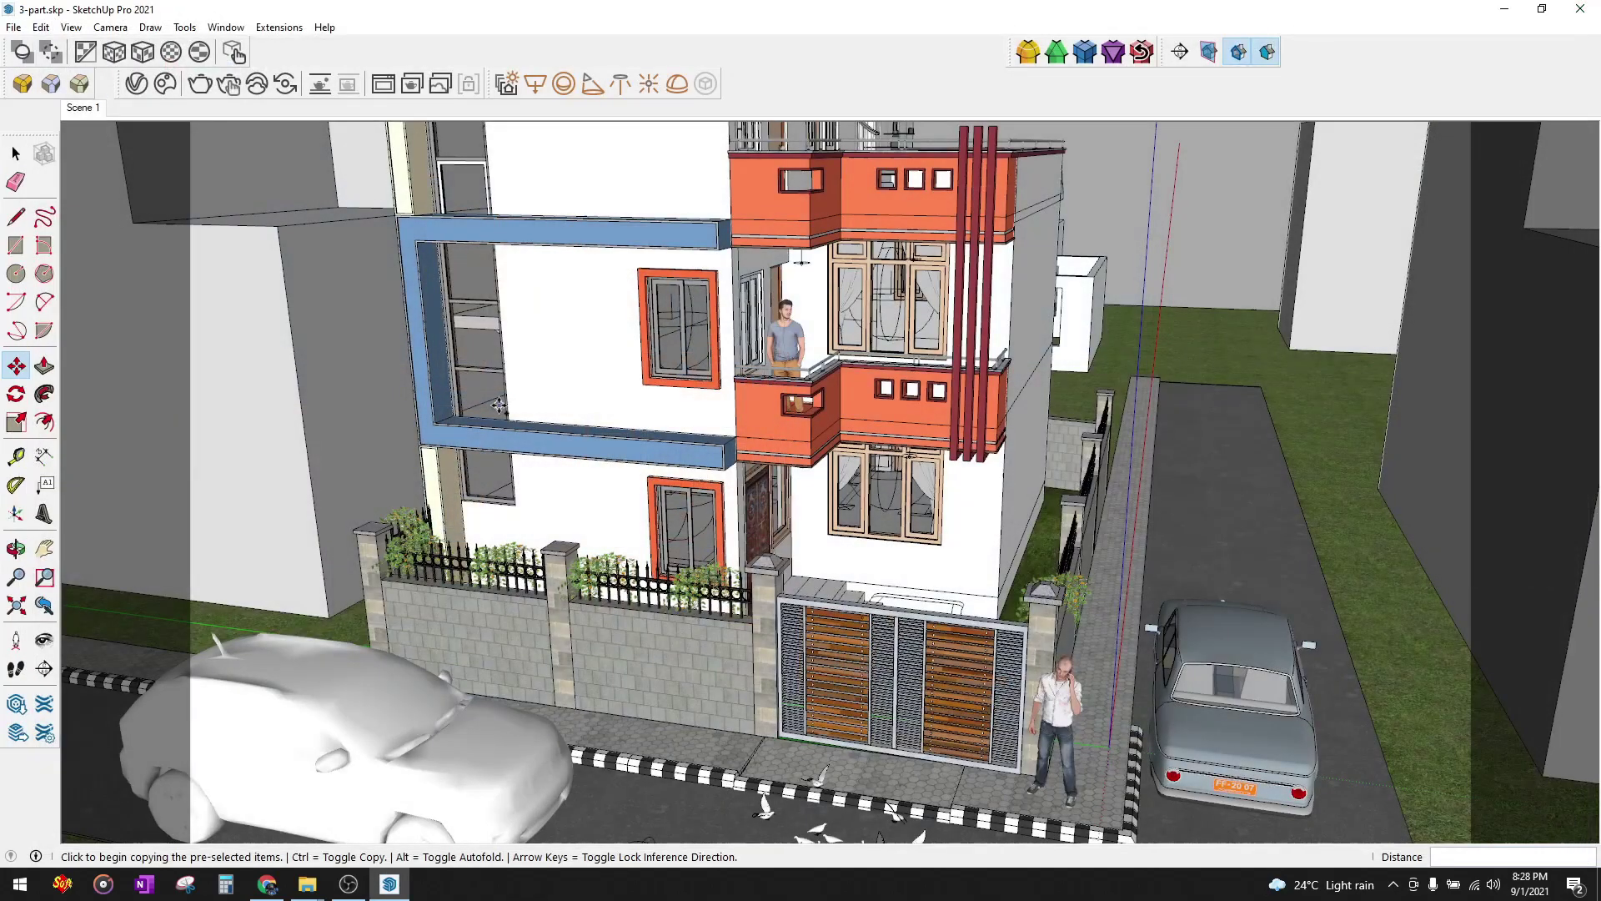
# - Jump to Scene 1, switch off Volumetric Environment fog, and expand Global Illumination settings
pyautogui.click(83, 106)
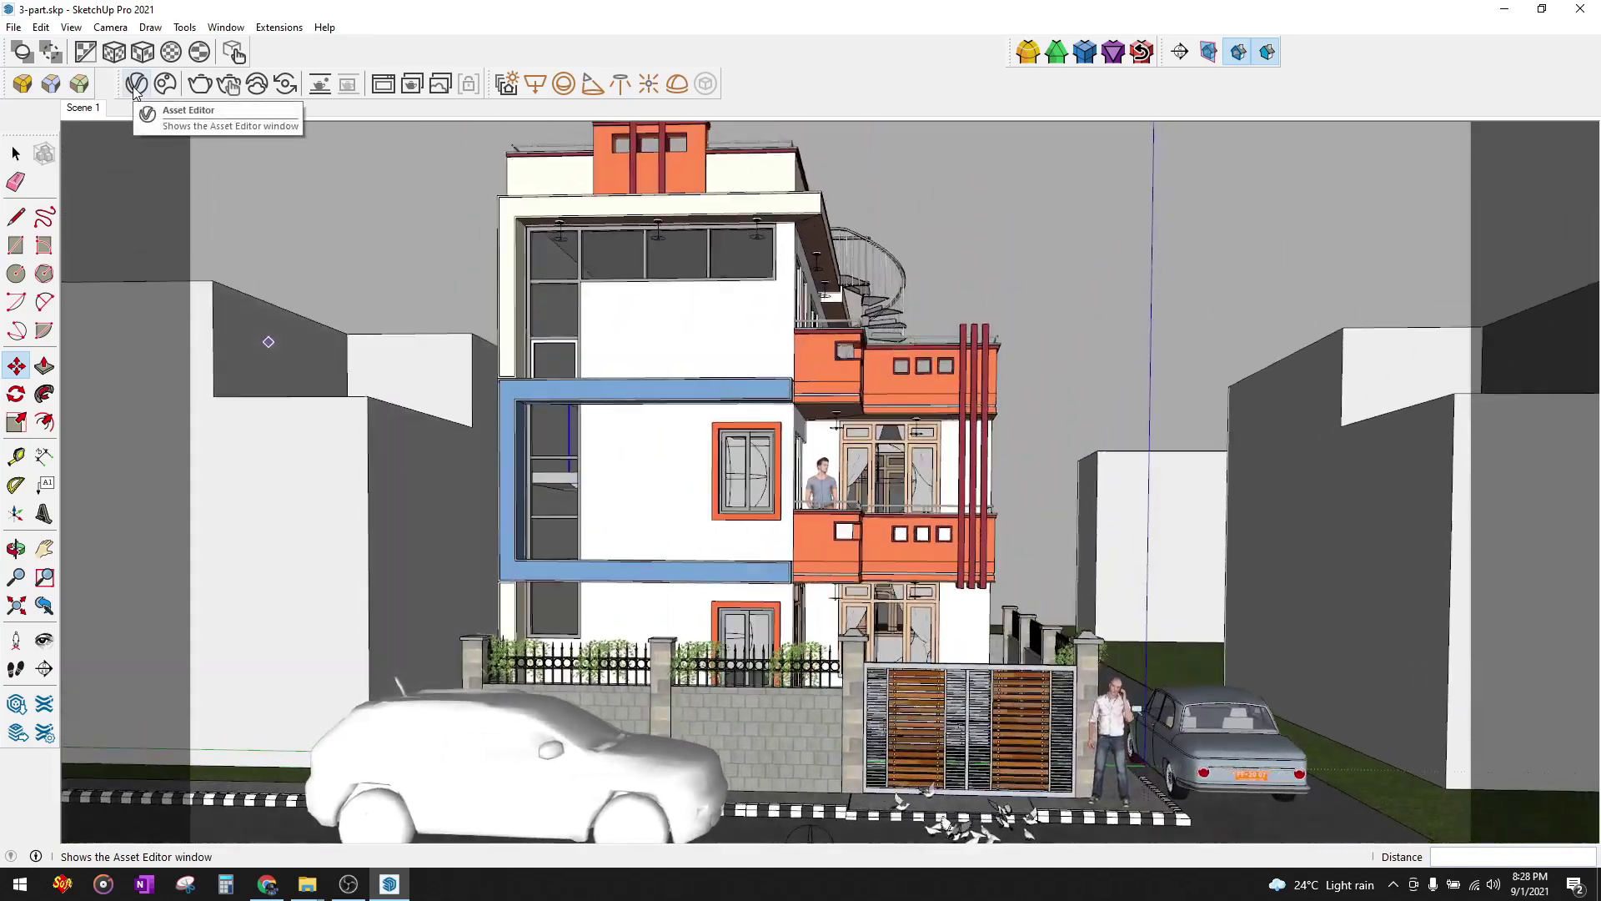
pyautogui.click(134, 84)
pyautogui.click(424, 157)
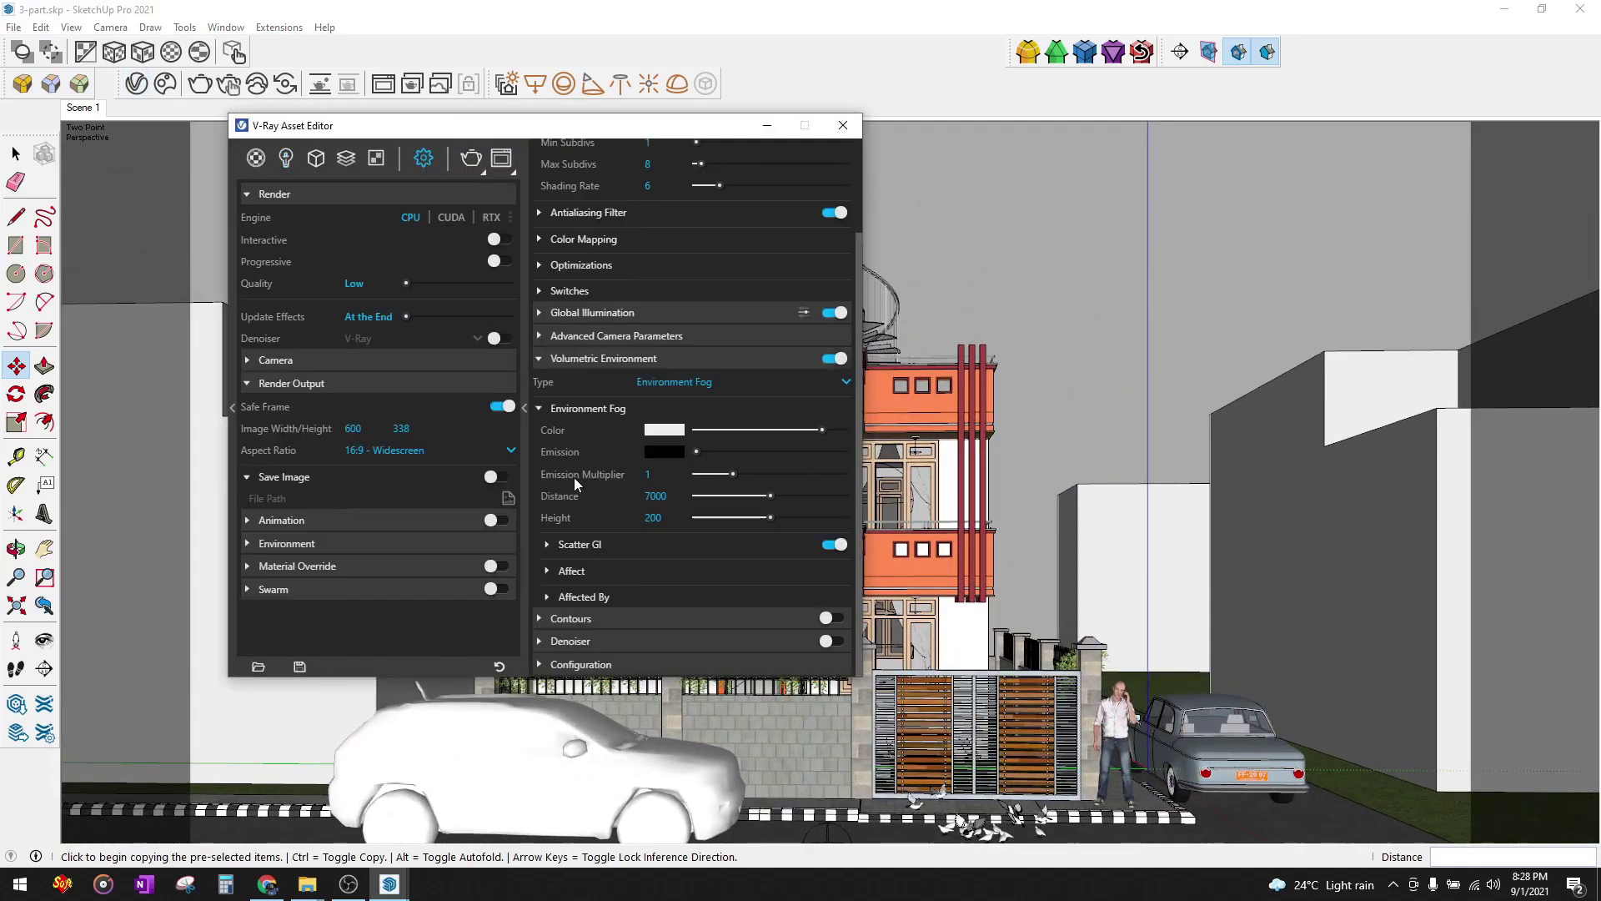
pyautogui.click(836, 359)
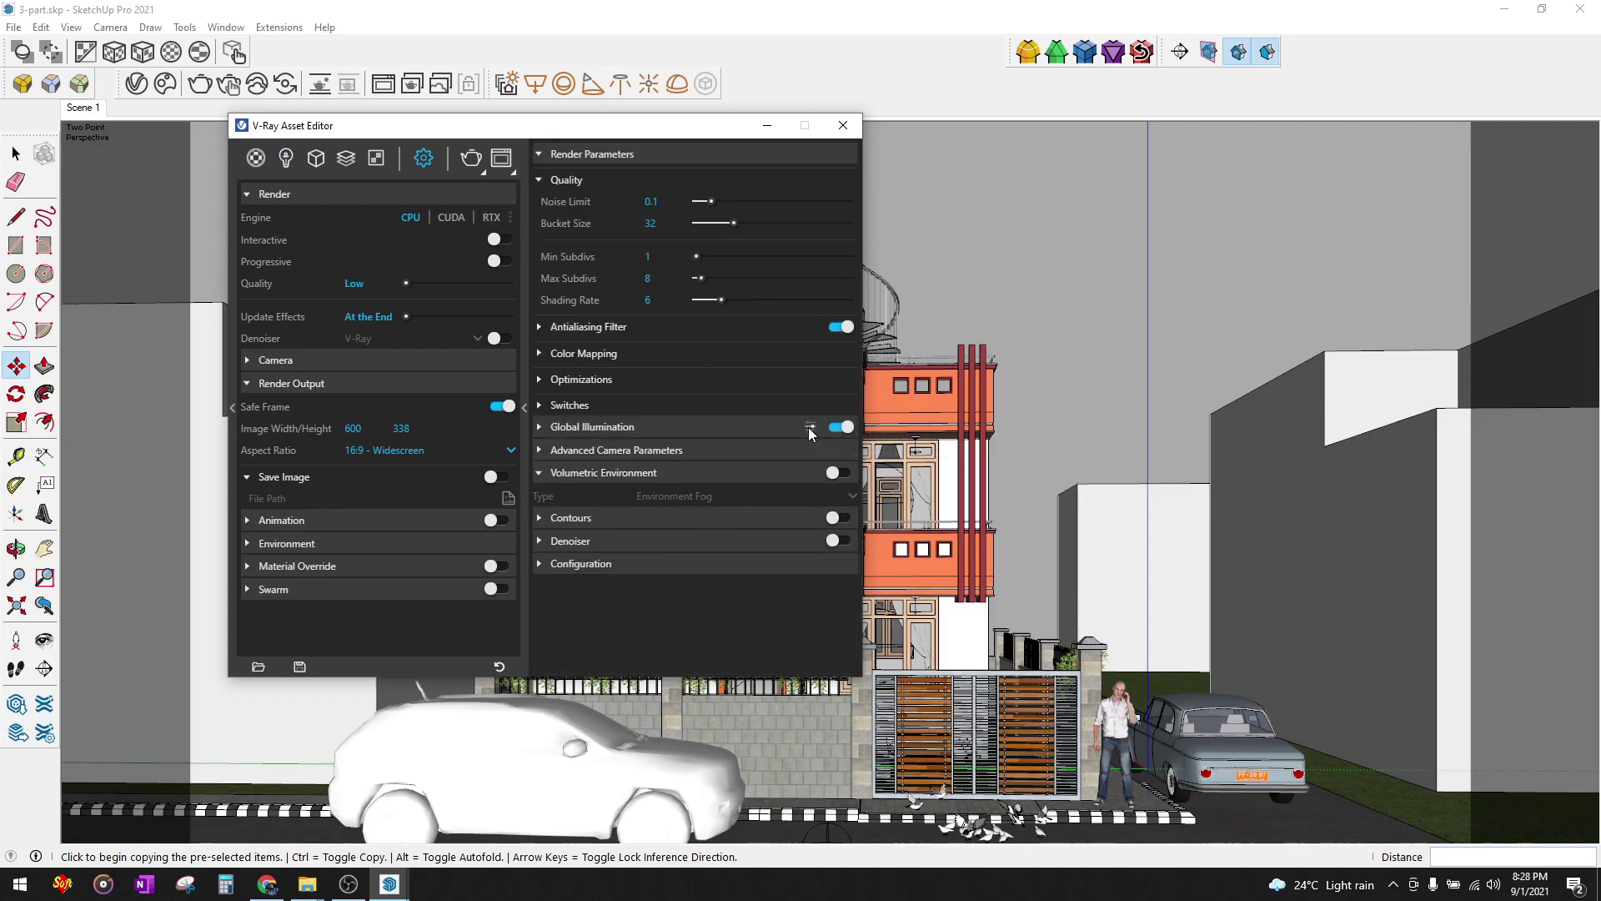
pyautogui.click(539, 430)
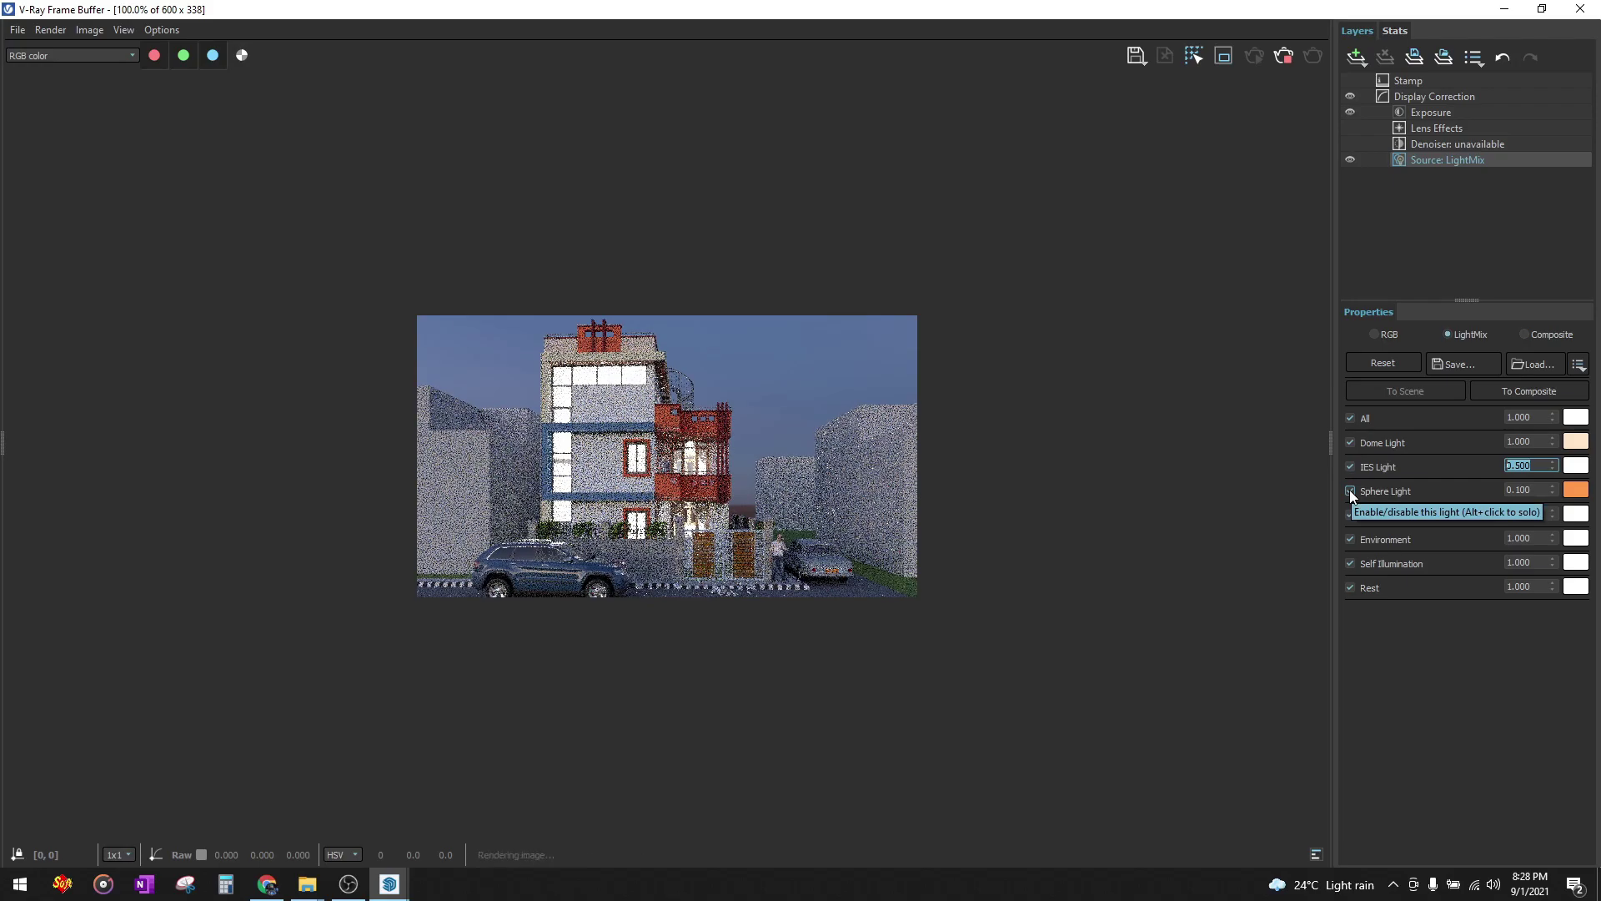
# - Toggle the Sphere Light contribution off and back on, and widen the render preview
pyautogui.click(1349, 490)
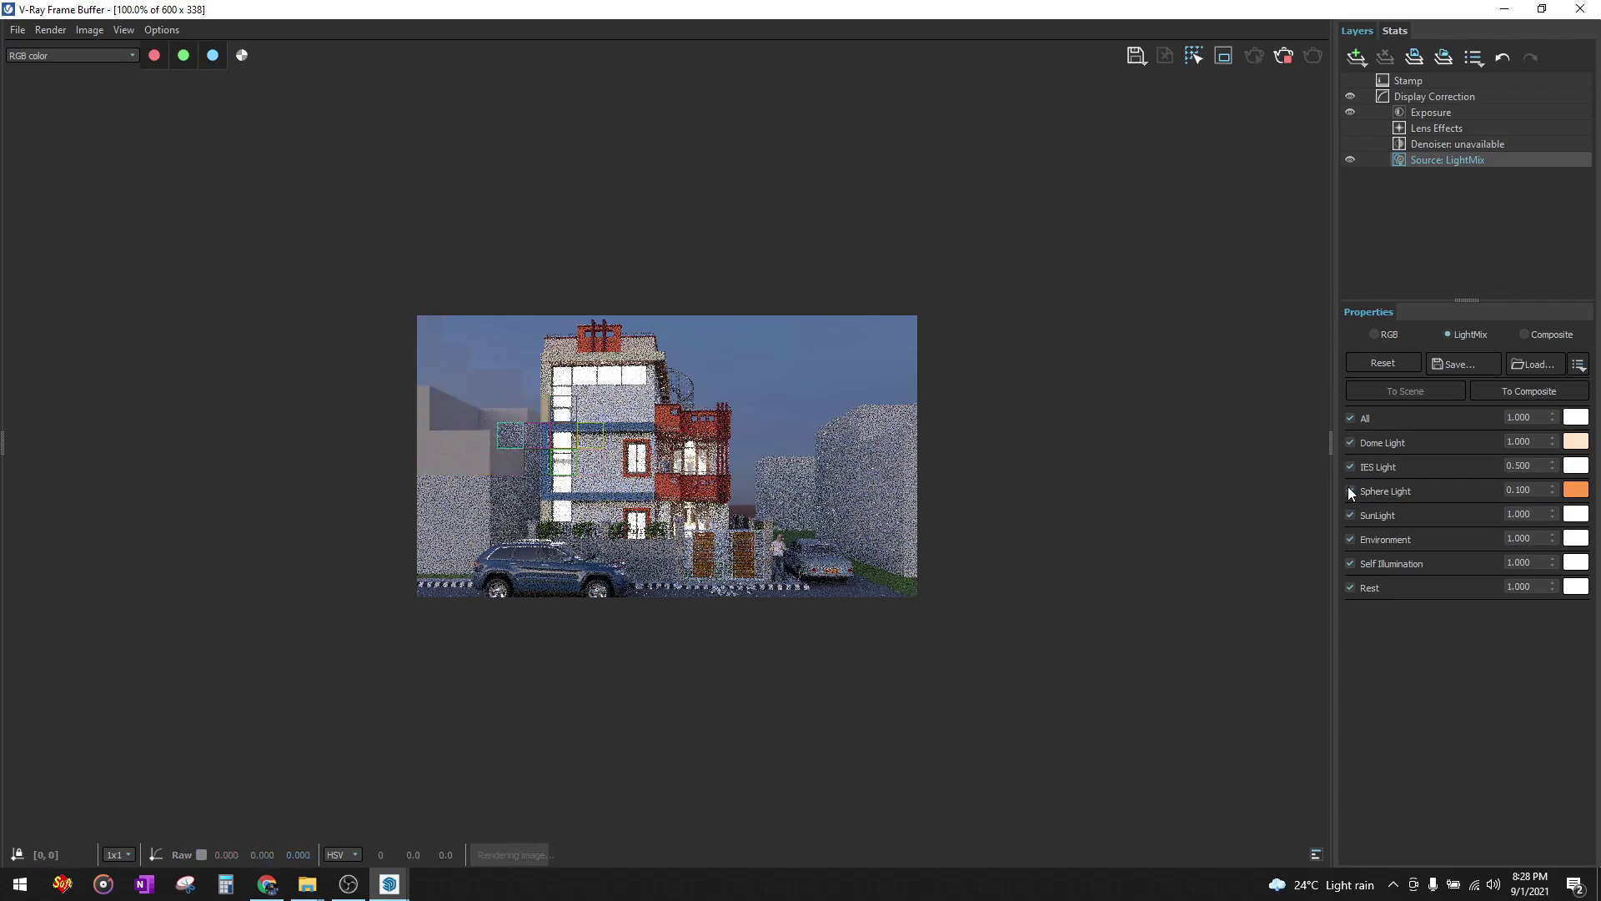
pyautogui.click(1349, 490)
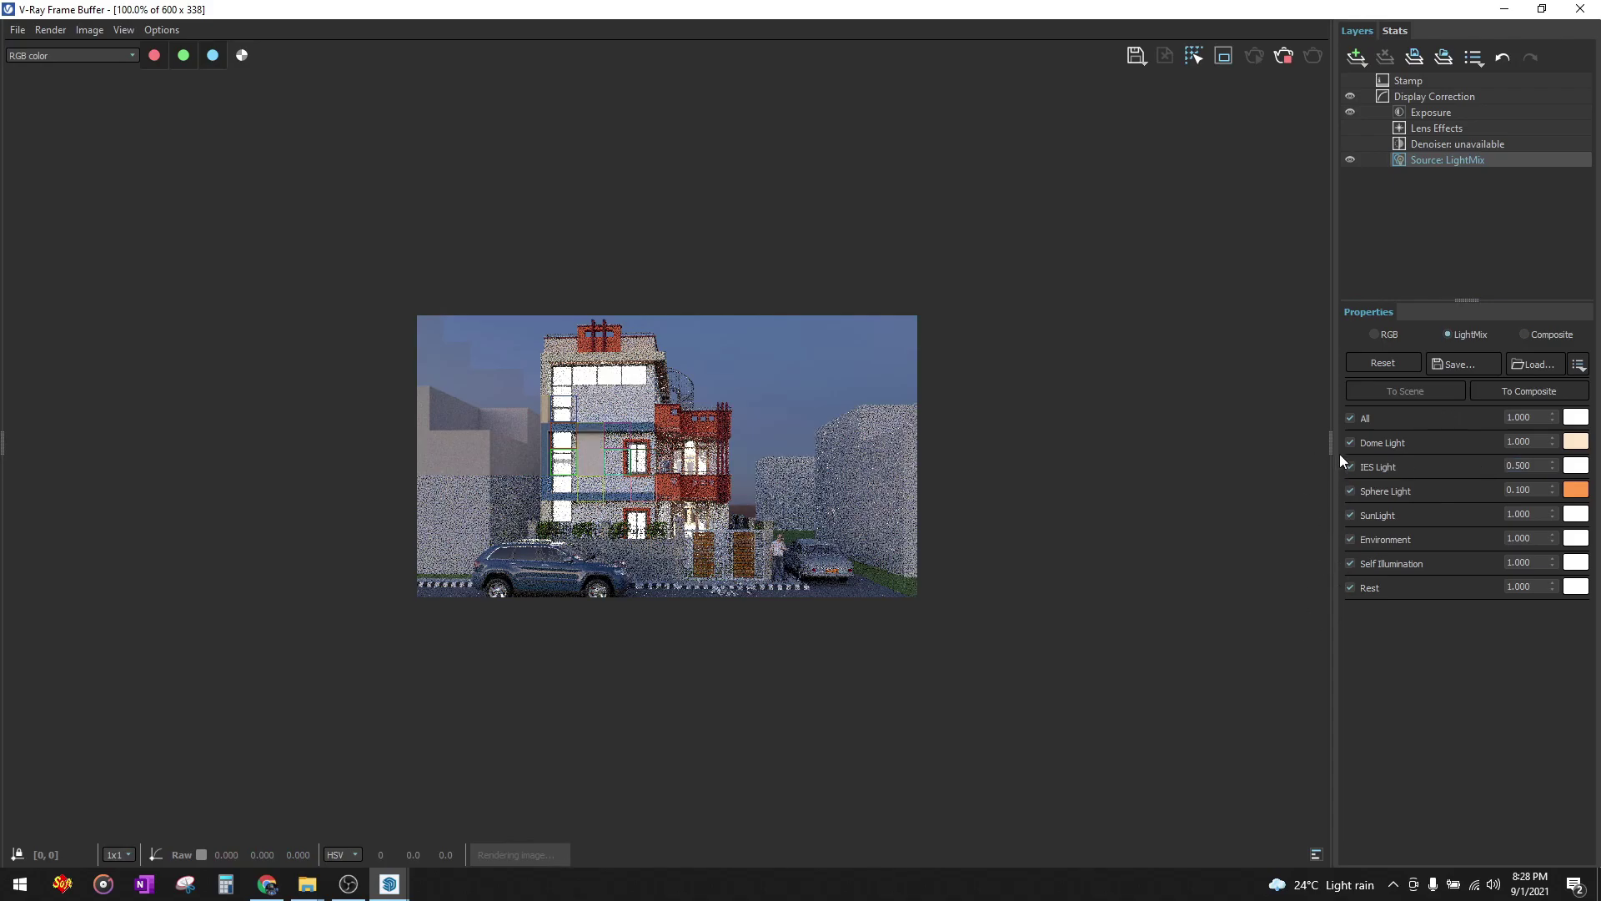
pyautogui.moveTo(1331, 442); pyautogui.dragTo(1164, 440)
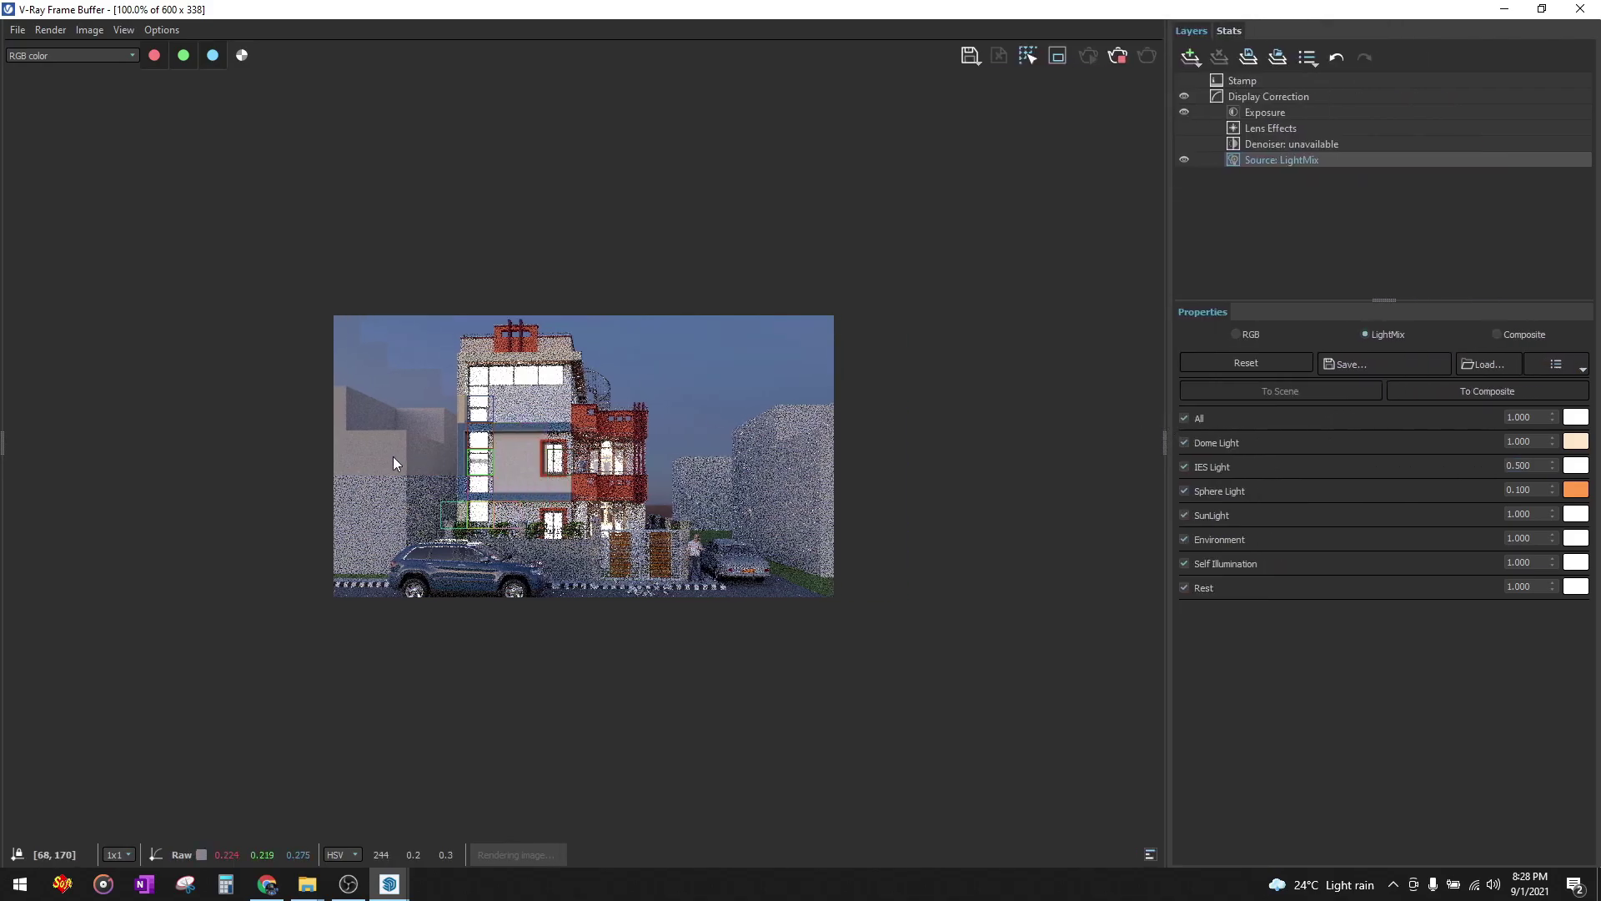
pyautogui.scroll(1, 457, 492)
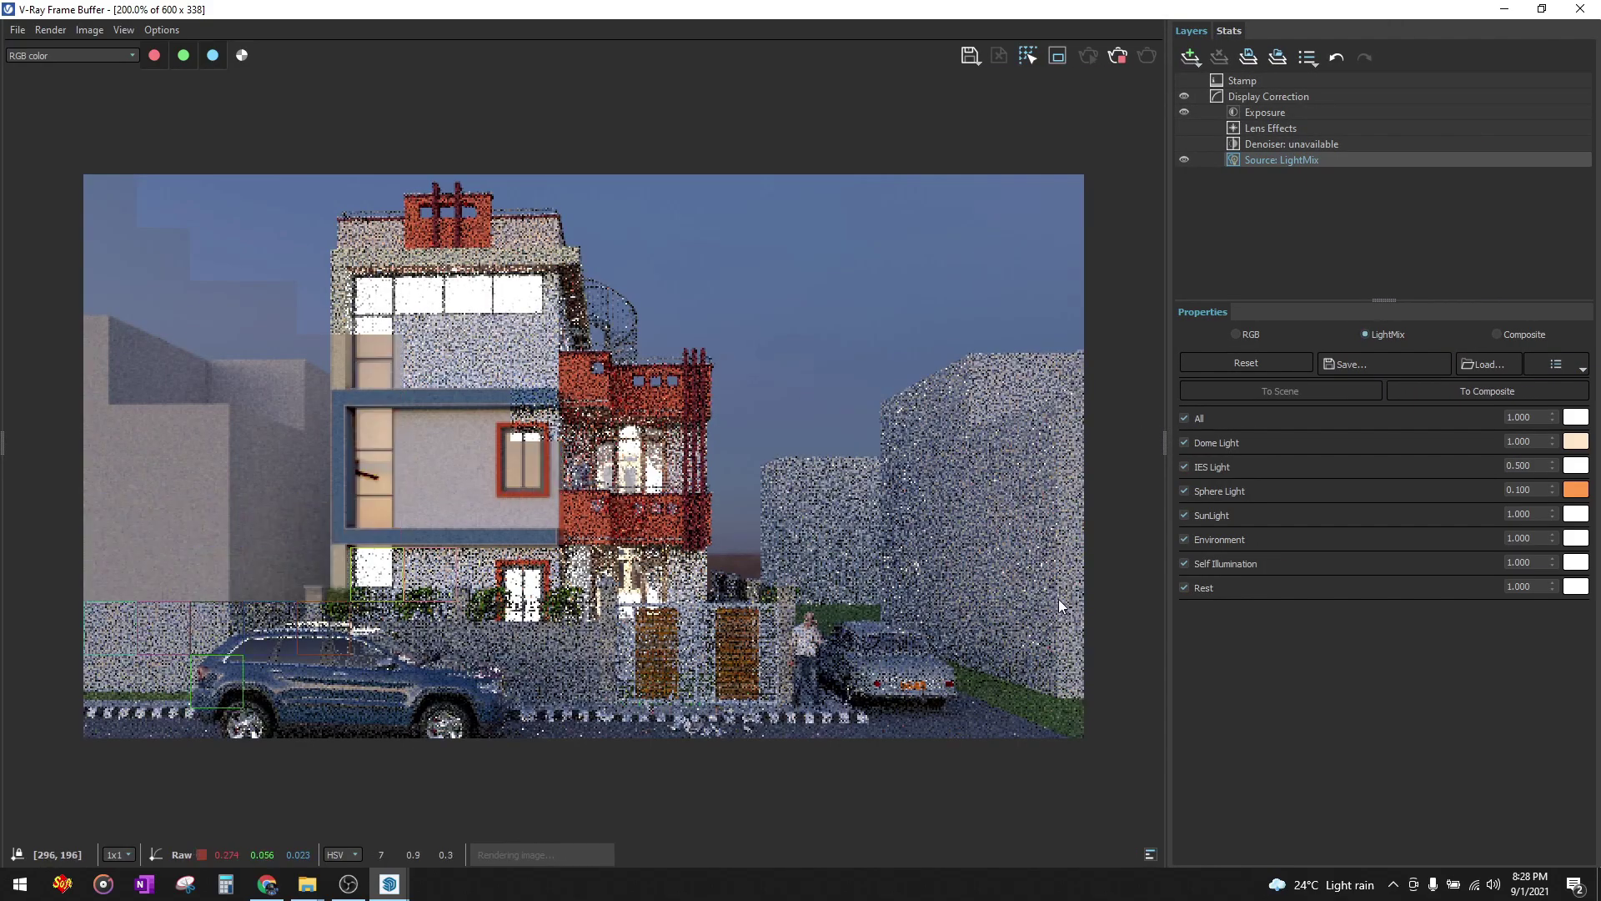
# - Try the Rest light at 0.500, then settle on 0.100
pyautogui.write('0.5')
pyautogui.press('Return')
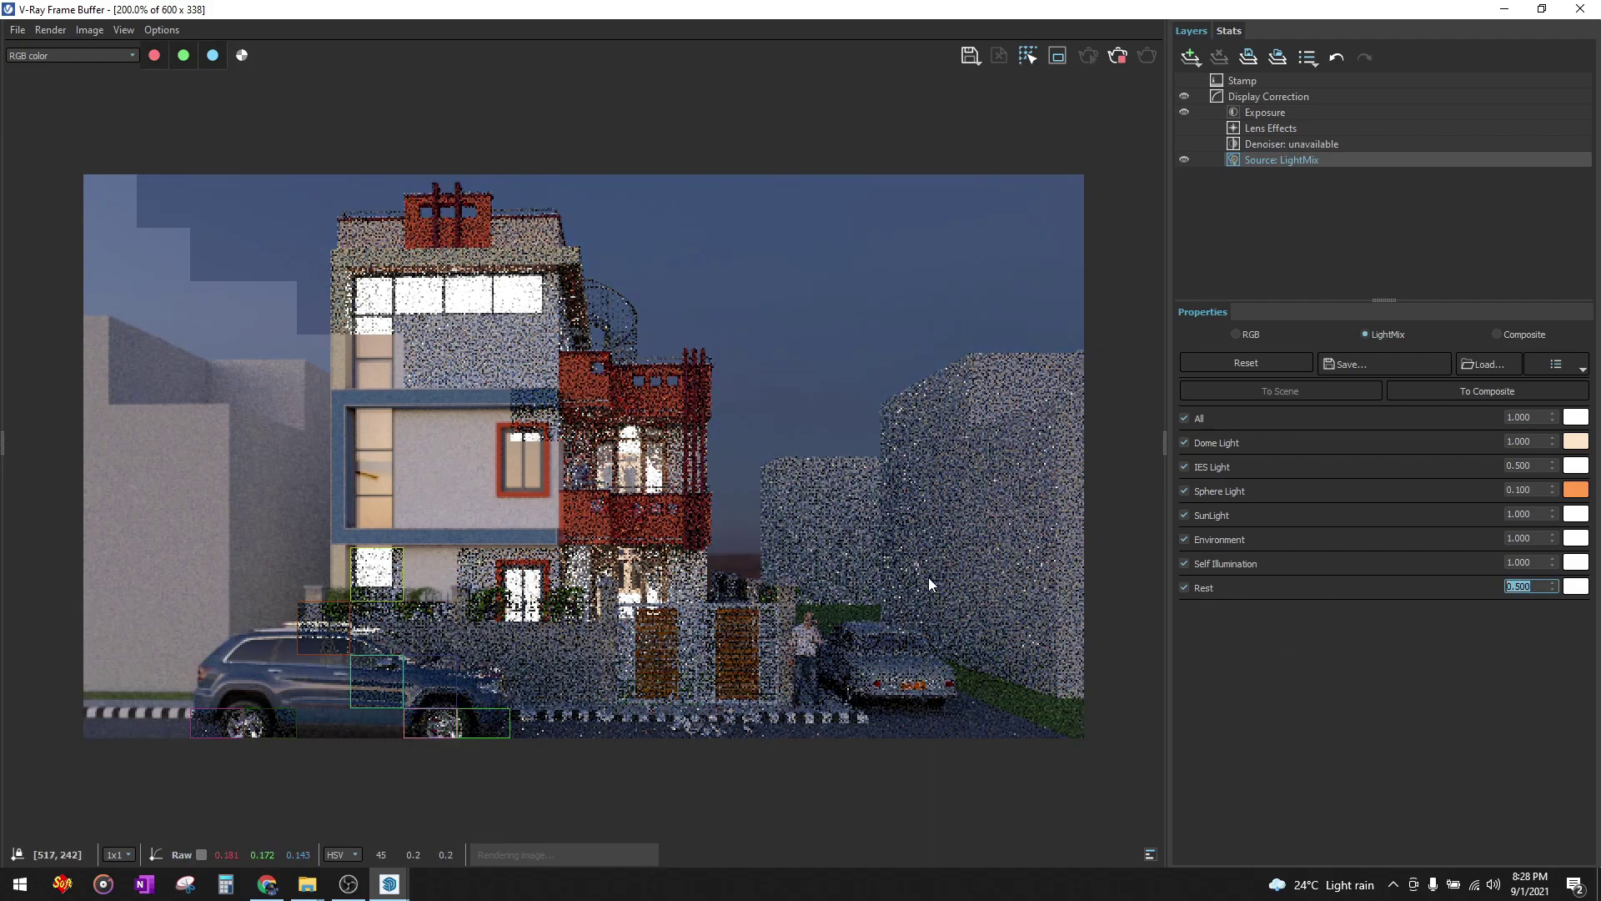
pyautogui.write('0.1')
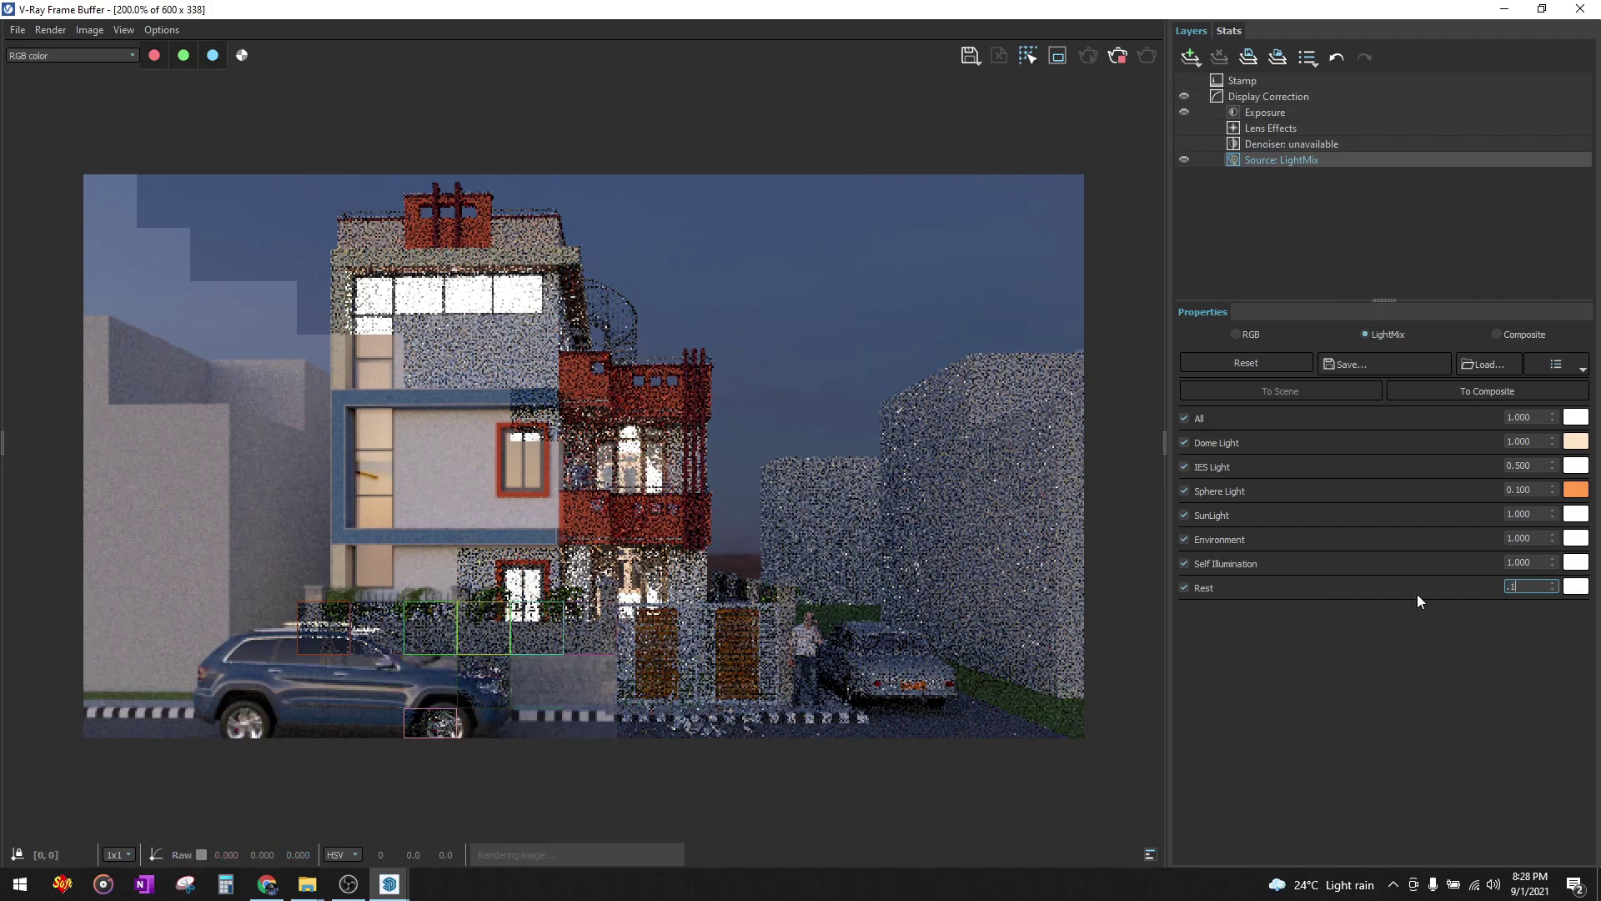
pyautogui.press('Return')
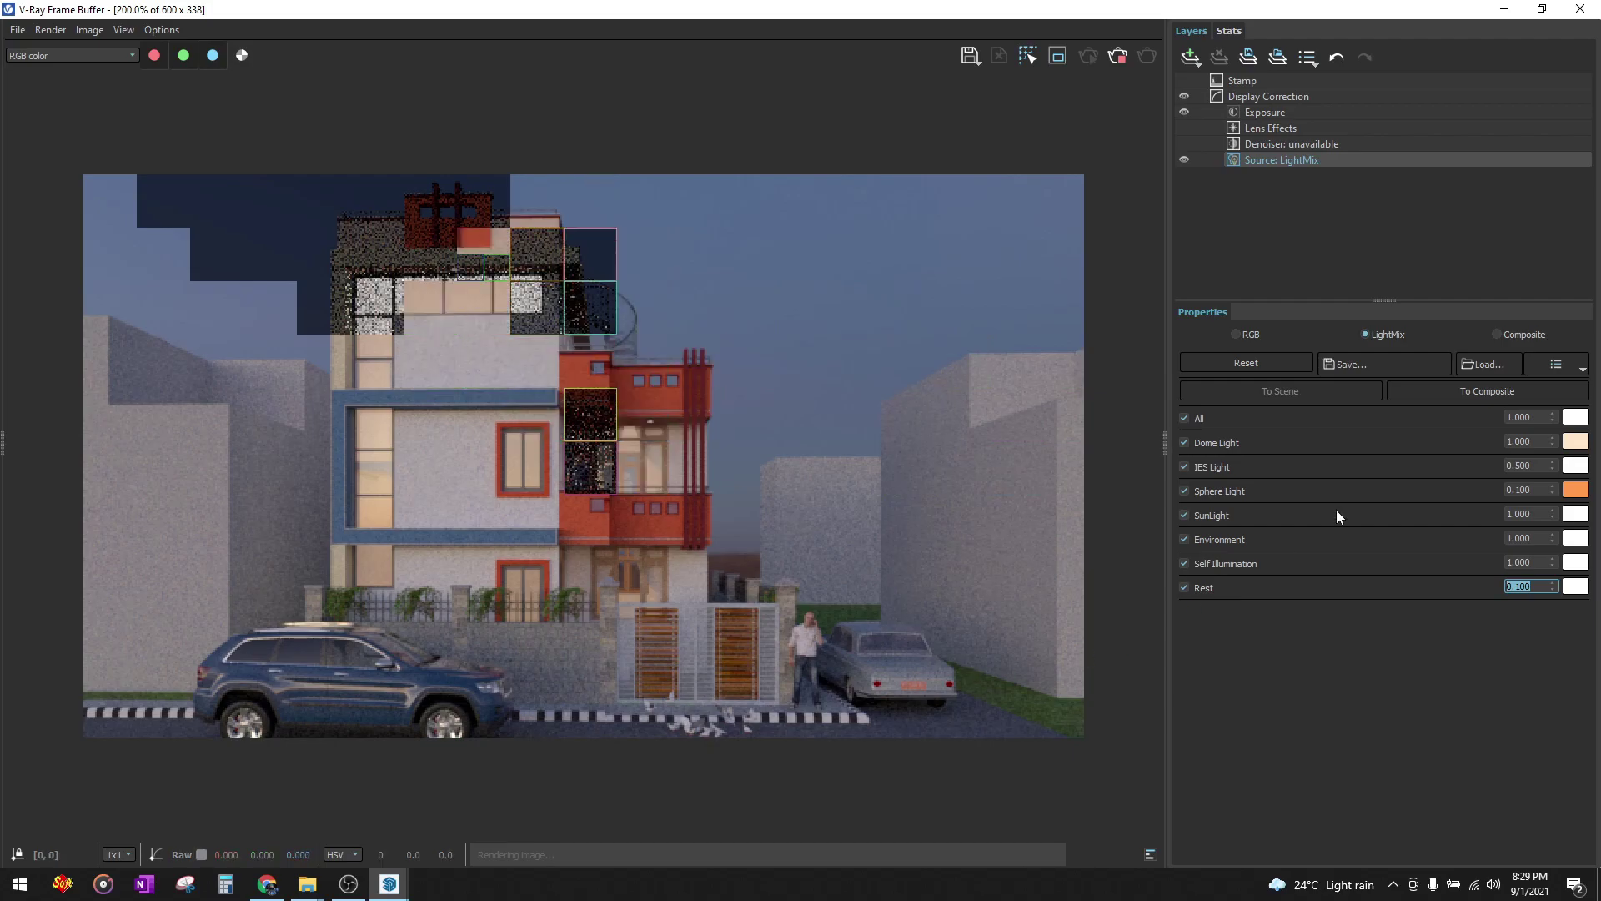
# - Test the IES and Sphere Light contributions, leave Sphere Light off, and raise Exposure to 0.912
pyautogui.click(1184, 467)
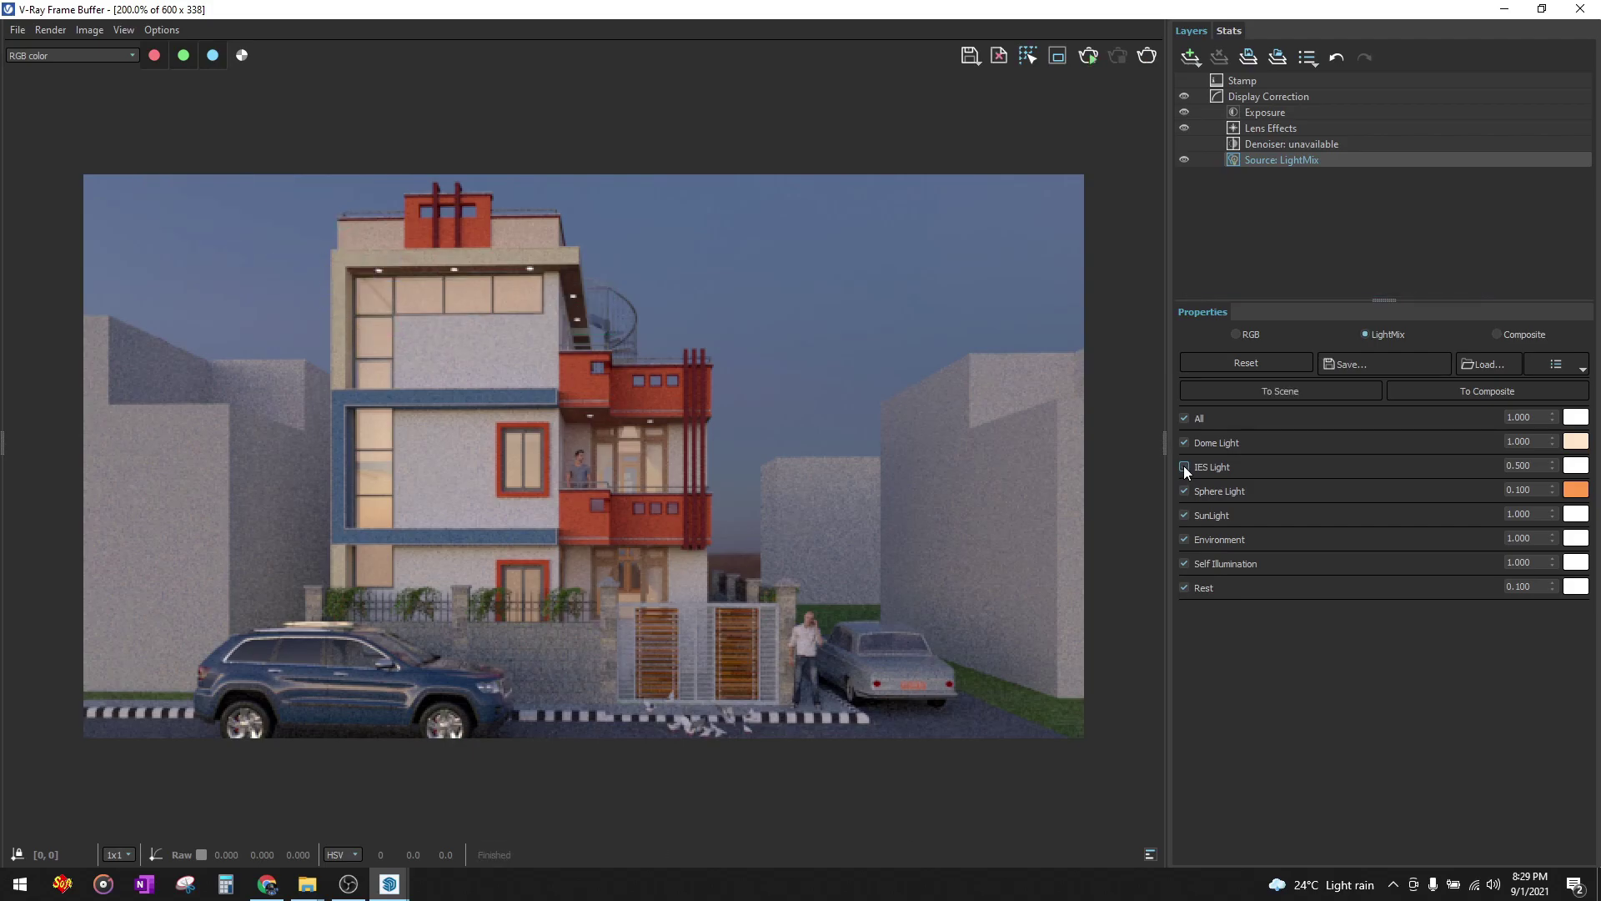
pyautogui.click(1183, 466)
pyautogui.doubleClick(1184, 491)
pyautogui.click(1184, 491)
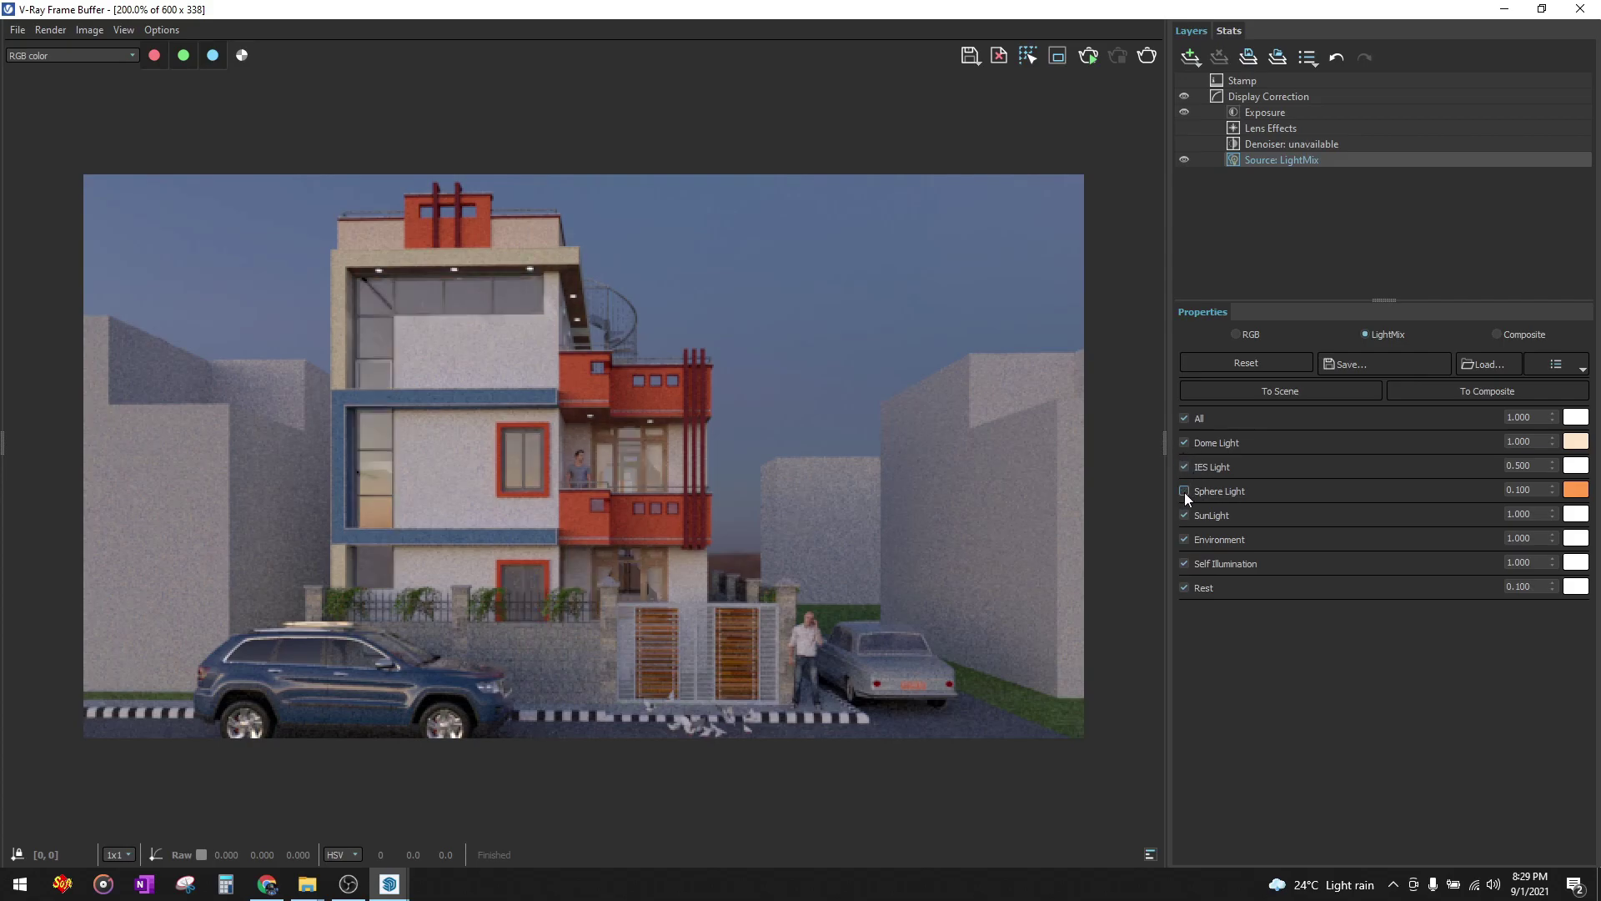
pyautogui.click(1184, 491)
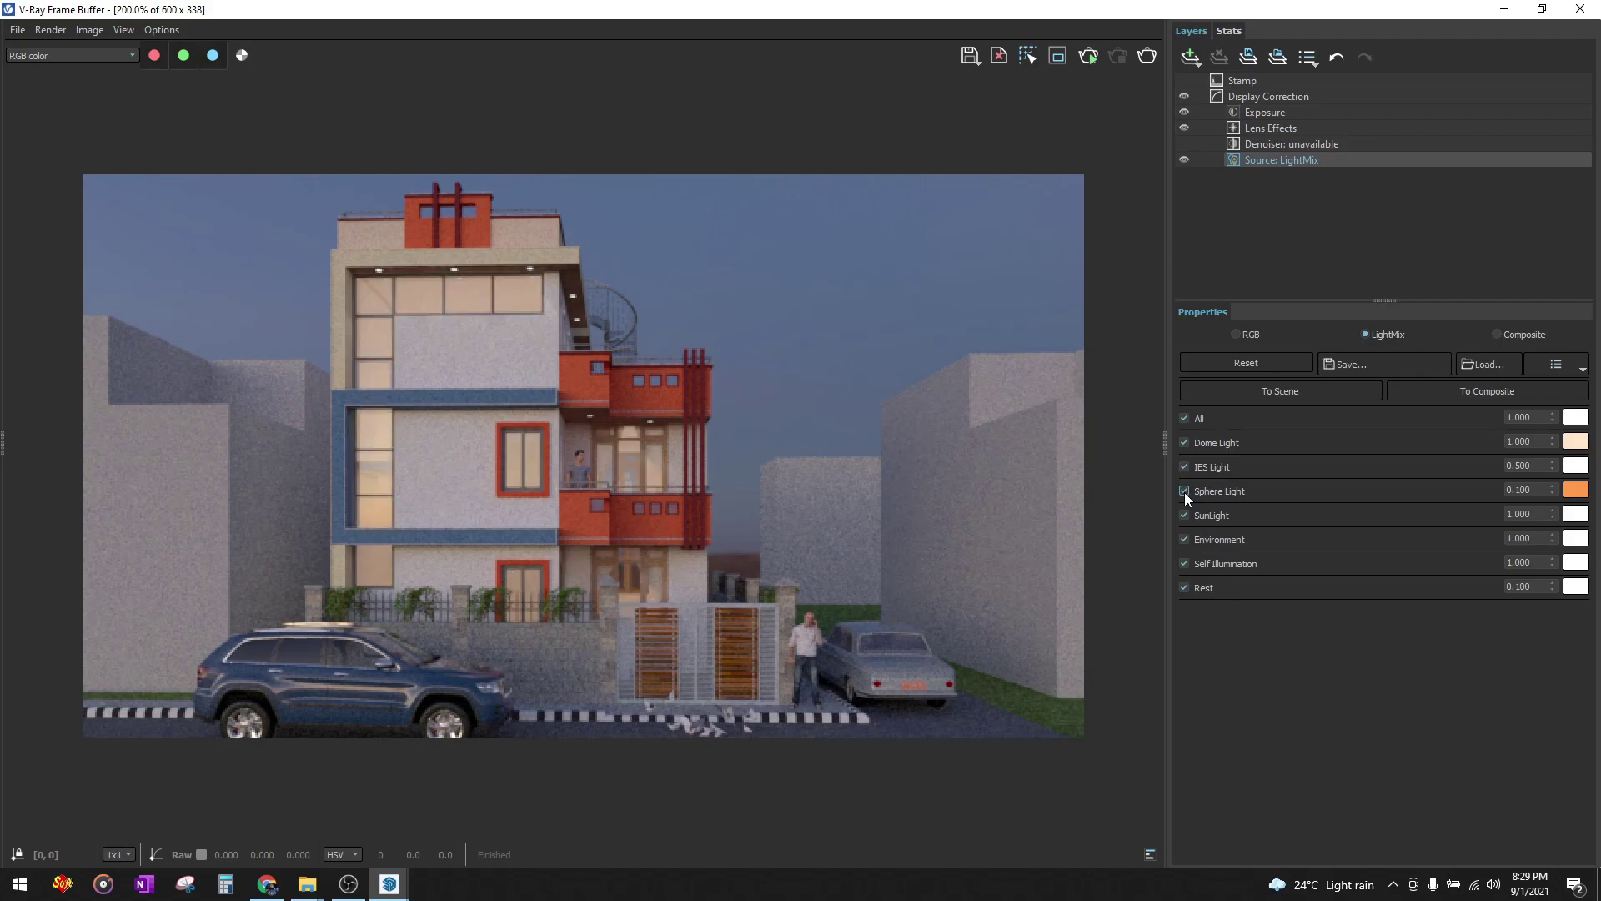
pyautogui.click(1269, 113)
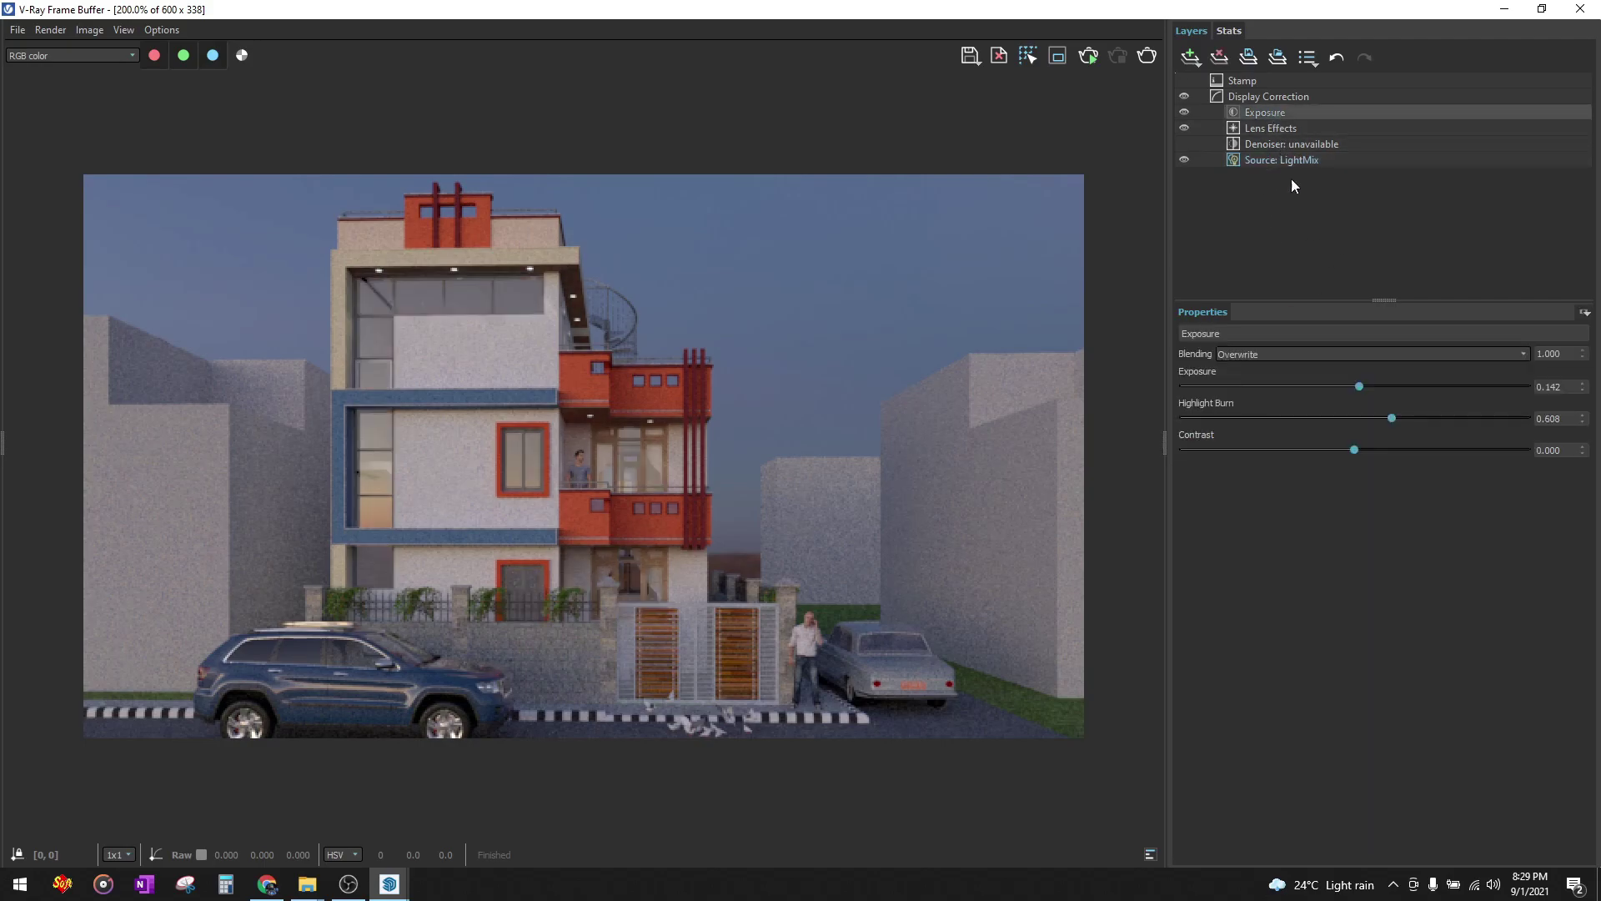
pyautogui.moveTo(1363, 385); pyautogui.dragTo(1385, 385)
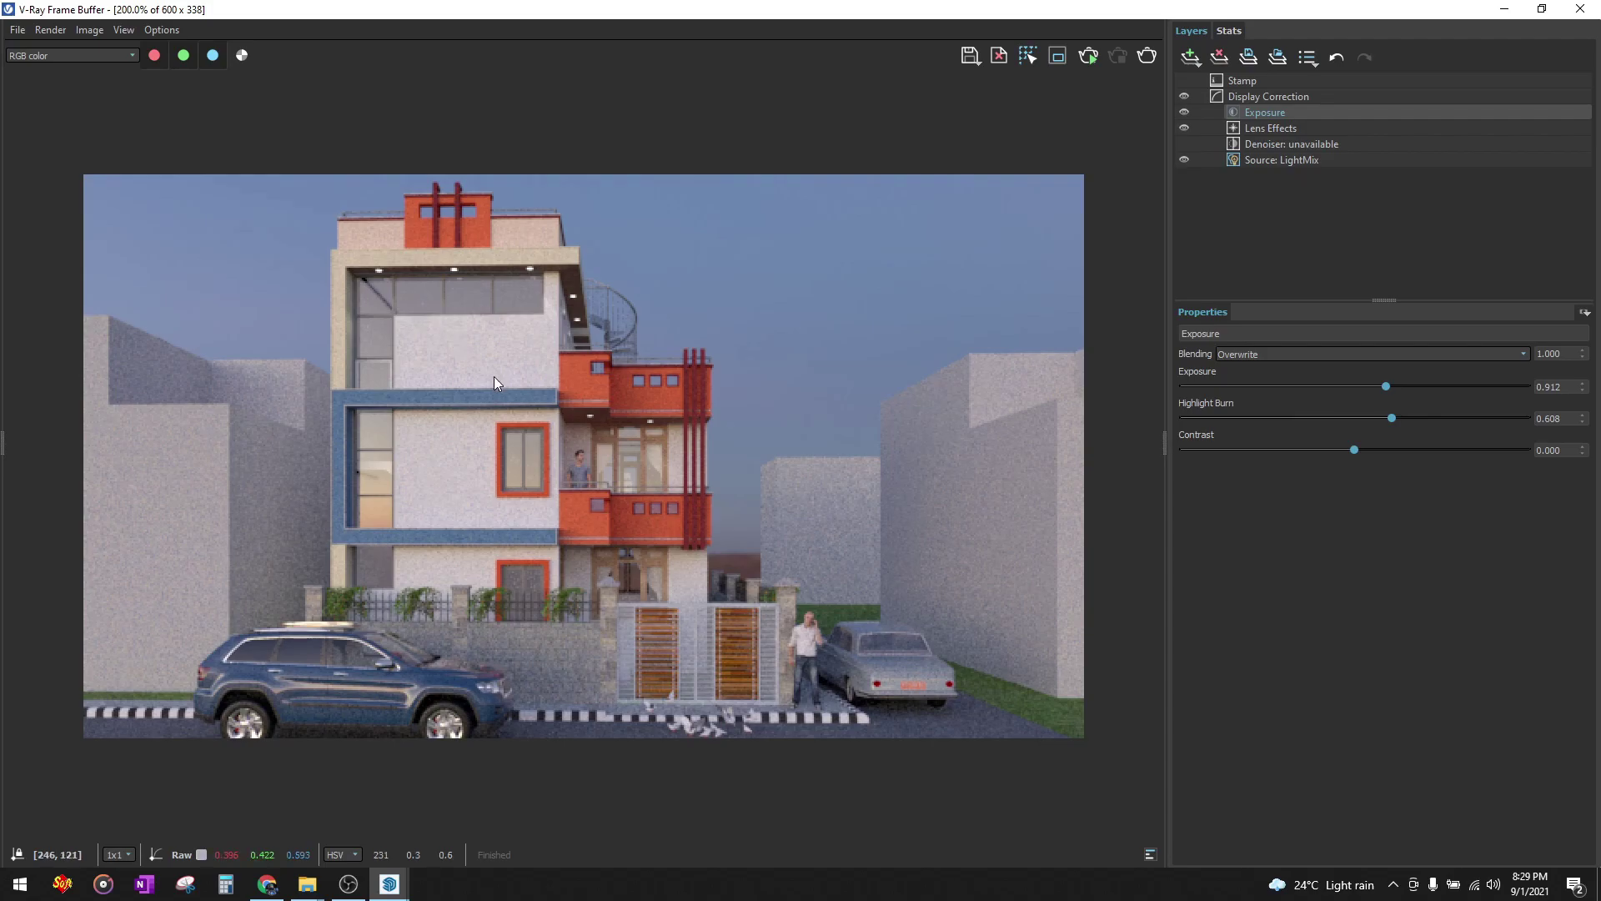
# - Set the LightMix Rest value to 0.050, then lower it to 0.001
pyautogui.click(1282, 160)
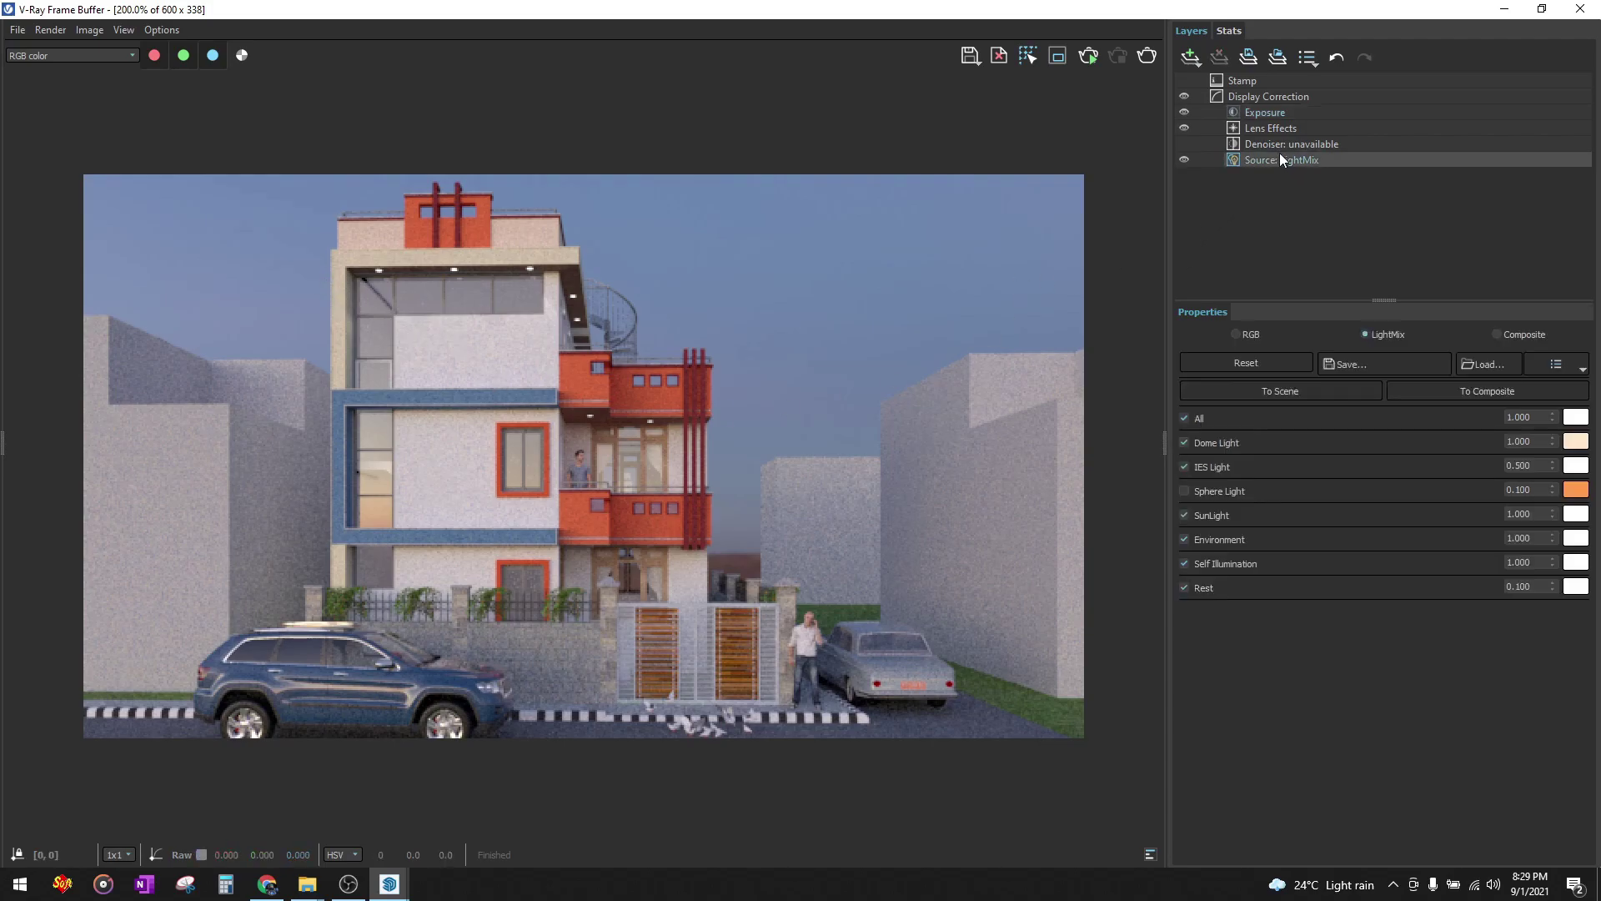
pyautogui.press('BackSpace')
pyautogui.press('BackSpace')
pyautogui.press('BackSpace')
pyautogui.write('05')
pyautogui.press('Return')
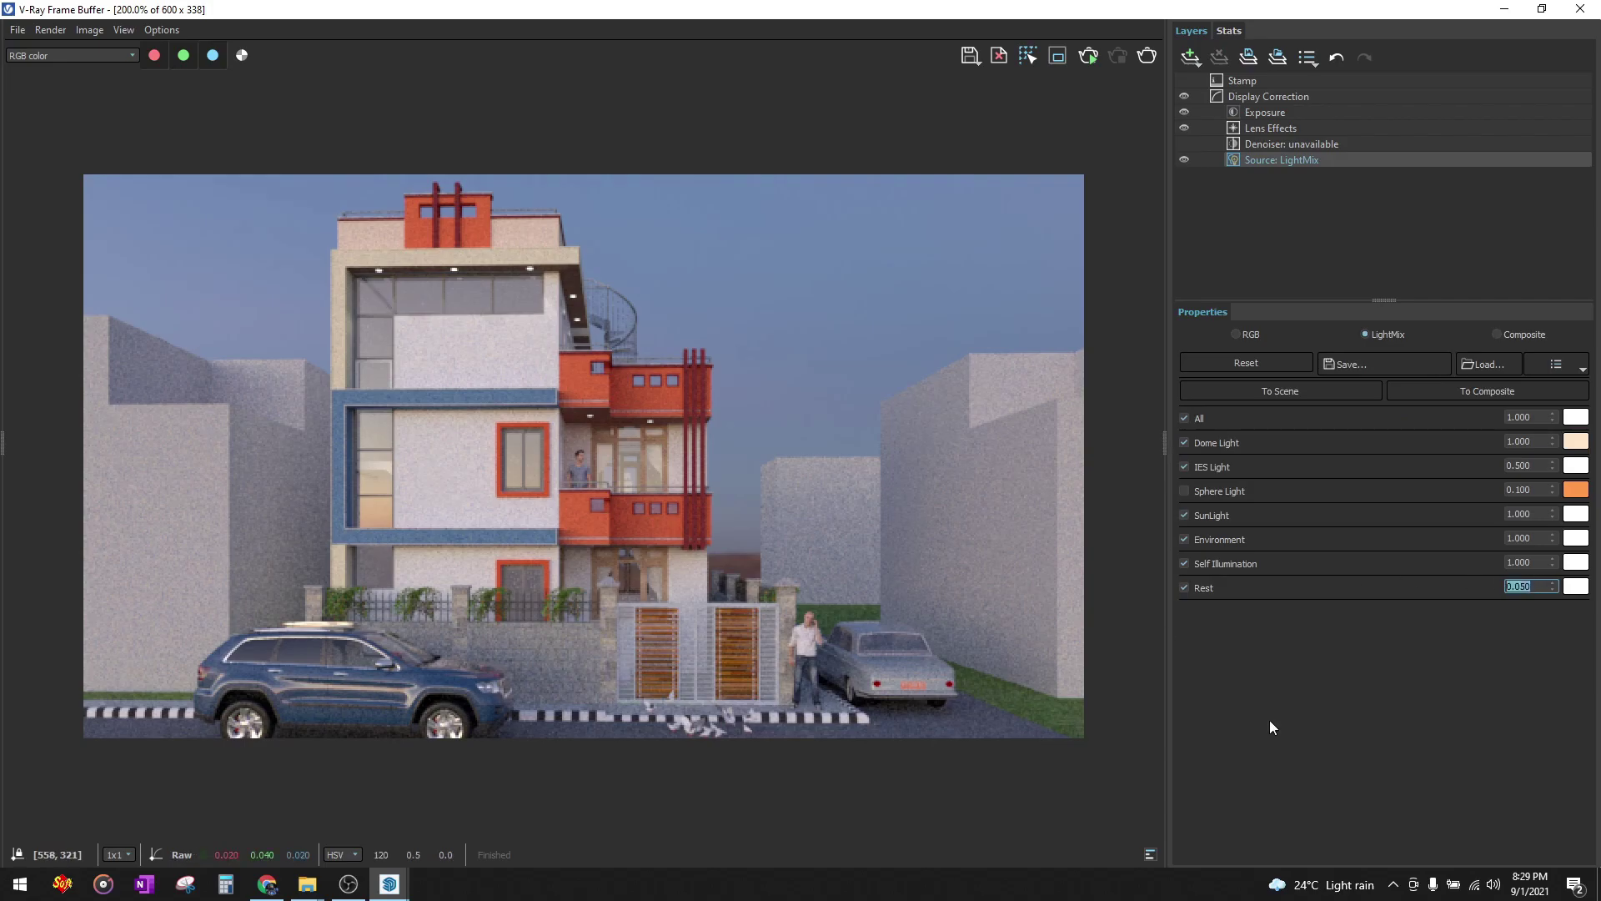
pyautogui.click(1185, 588)
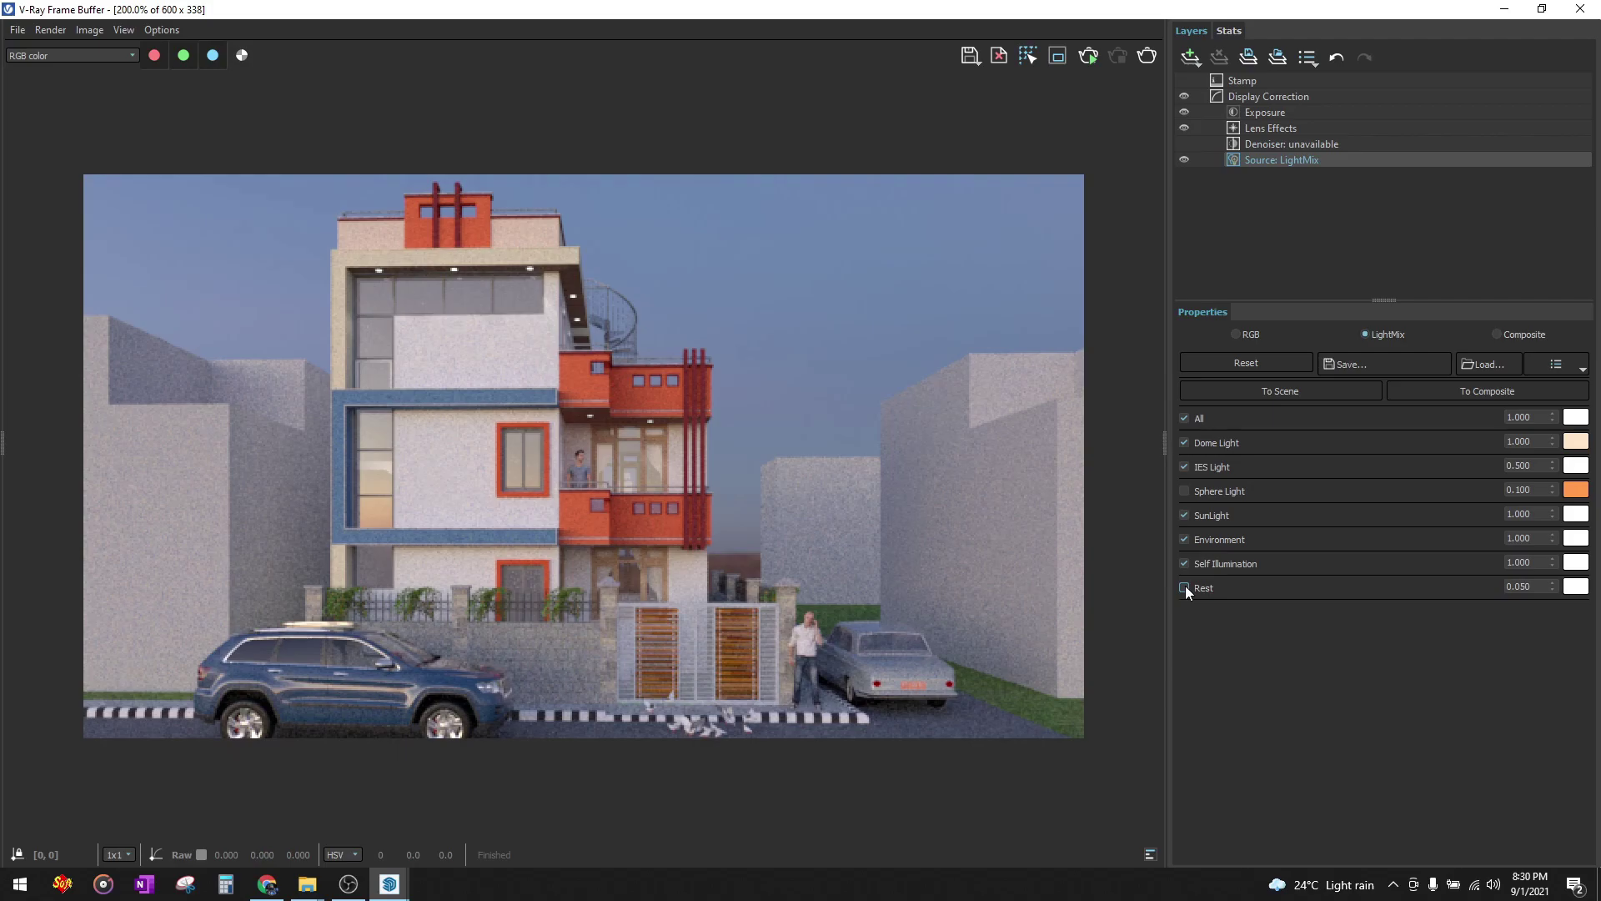
pyautogui.click(1185, 588)
pyautogui.press('Tab')
pyautogui.write('.001')
pyautogui.press('Return')
# - Preview Sphere Light on, switch it back off, and set Self Illumination to 0.500
pyautogui.click(1183, 490)
pyautogui.click(1184, 491)
pyautogui.doubleClick(1539, 562)
pyautogui.write('0.5')
pyautogui.press('Return')
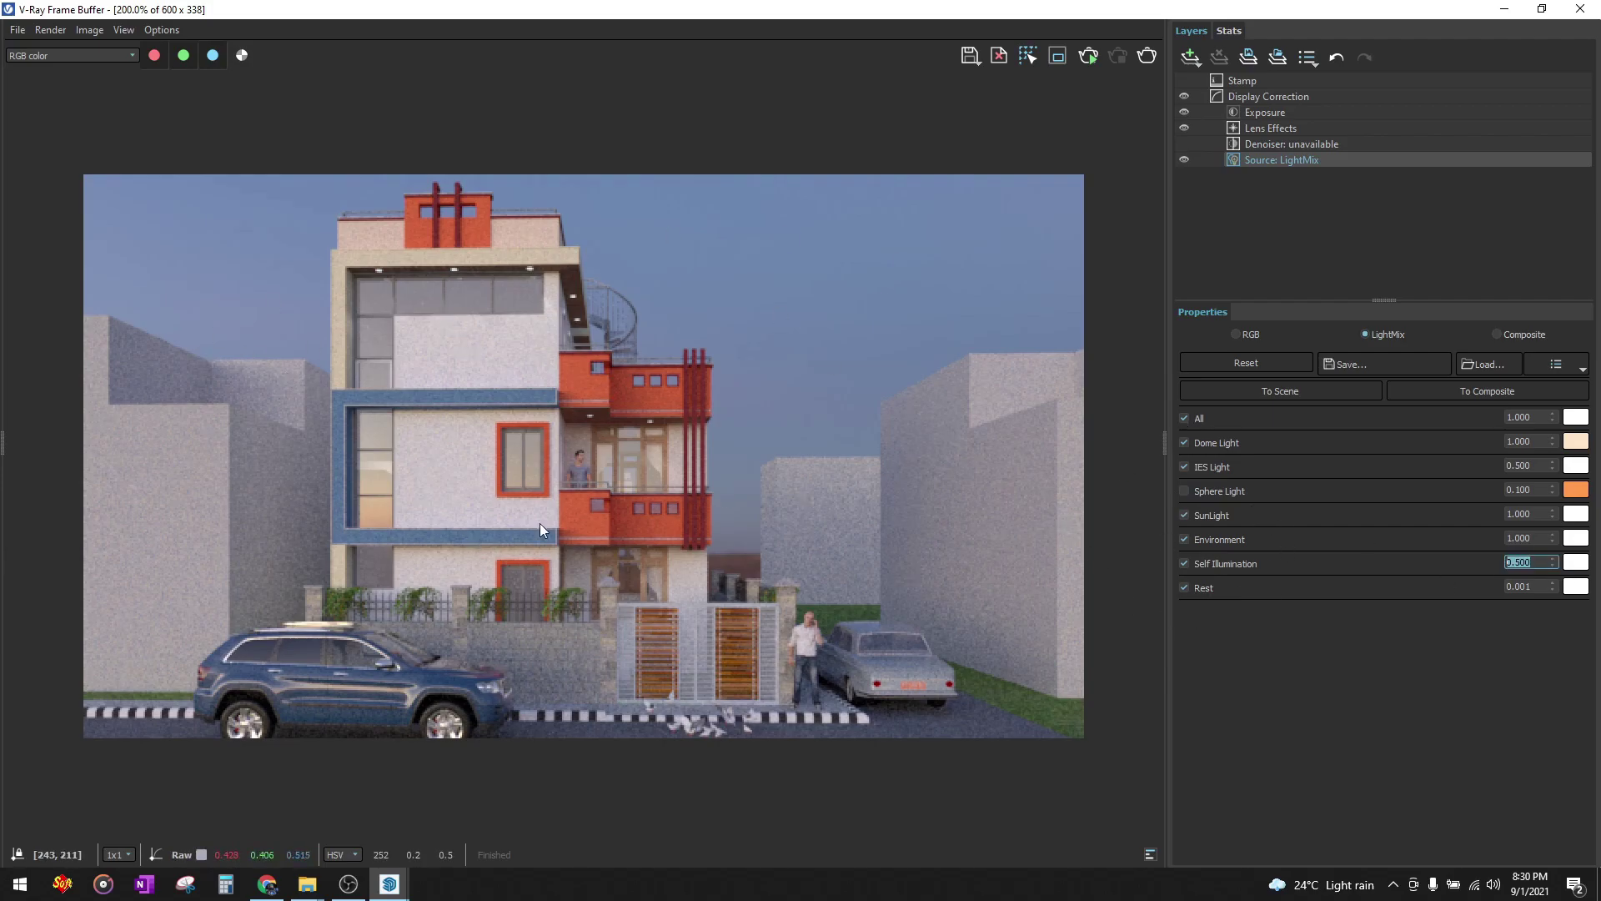
# - Set the V-Ray image width to 1920 and render quality to Medium+
pyautogui.click(1582, 10)
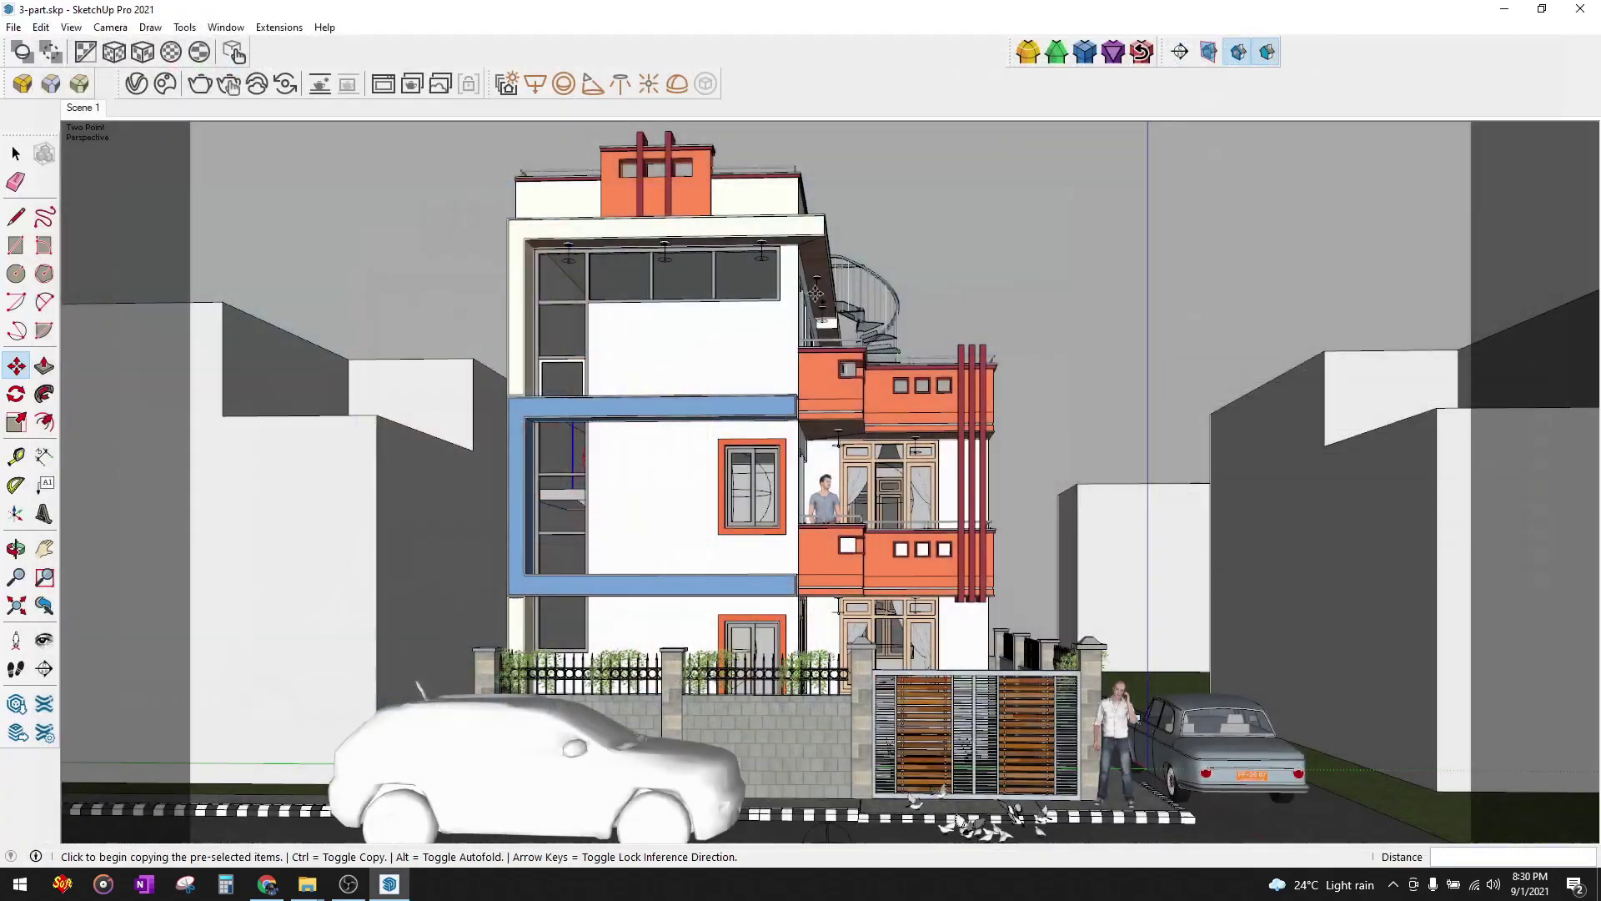
pyautogui.click(136, 83)
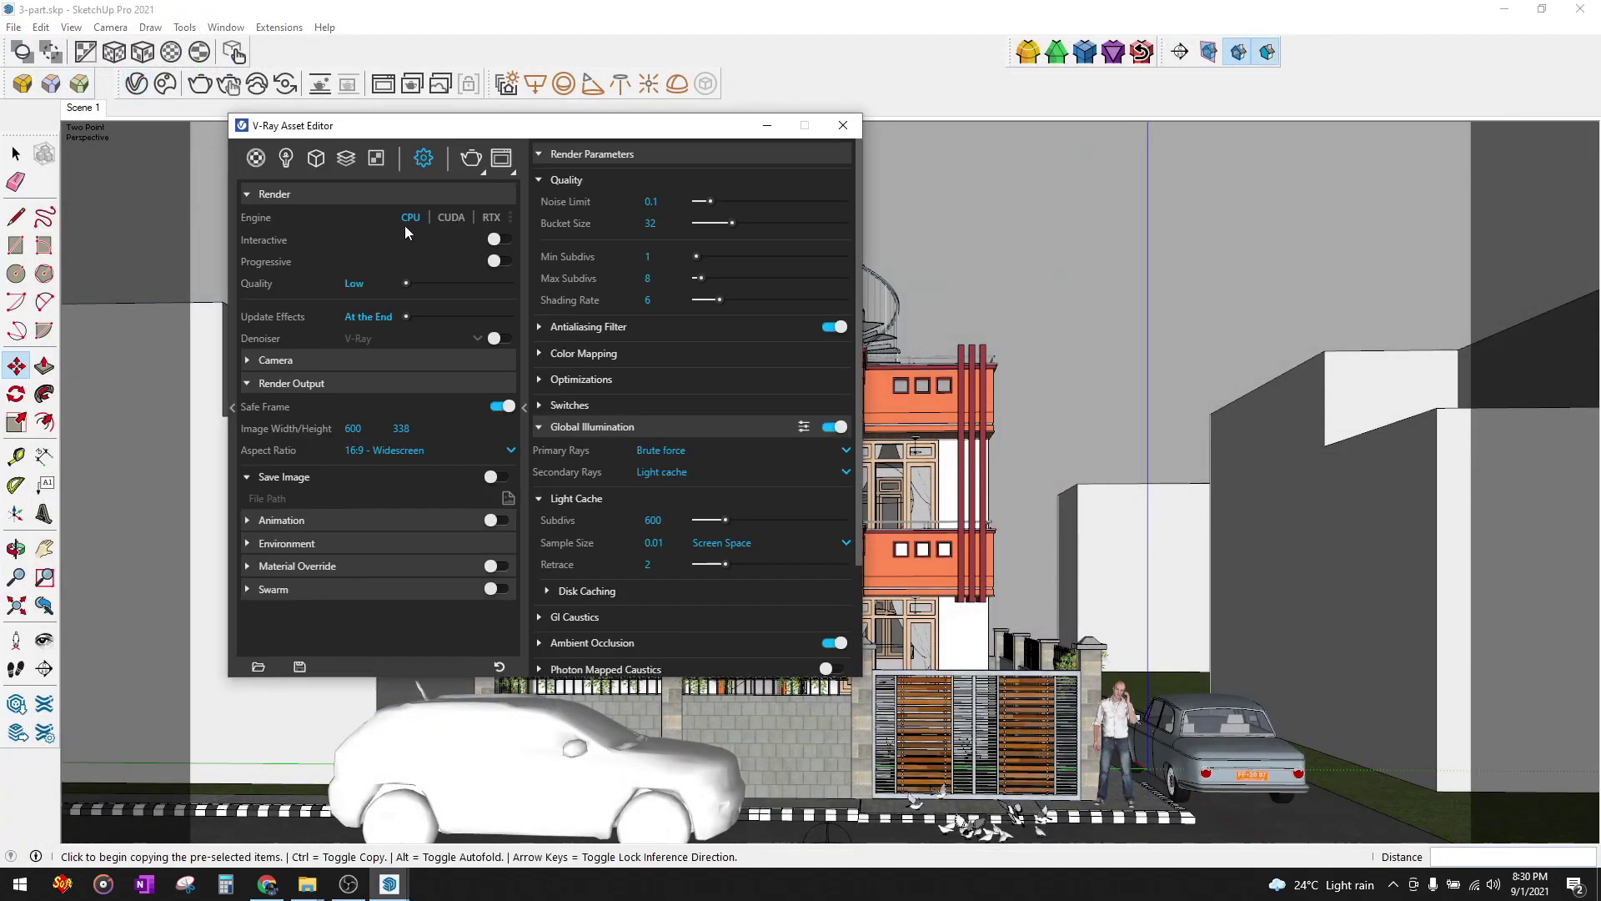
pyautogui.doubleClick(354, 429)
pyautogui.write('1920')
pyautogui.press('Return')
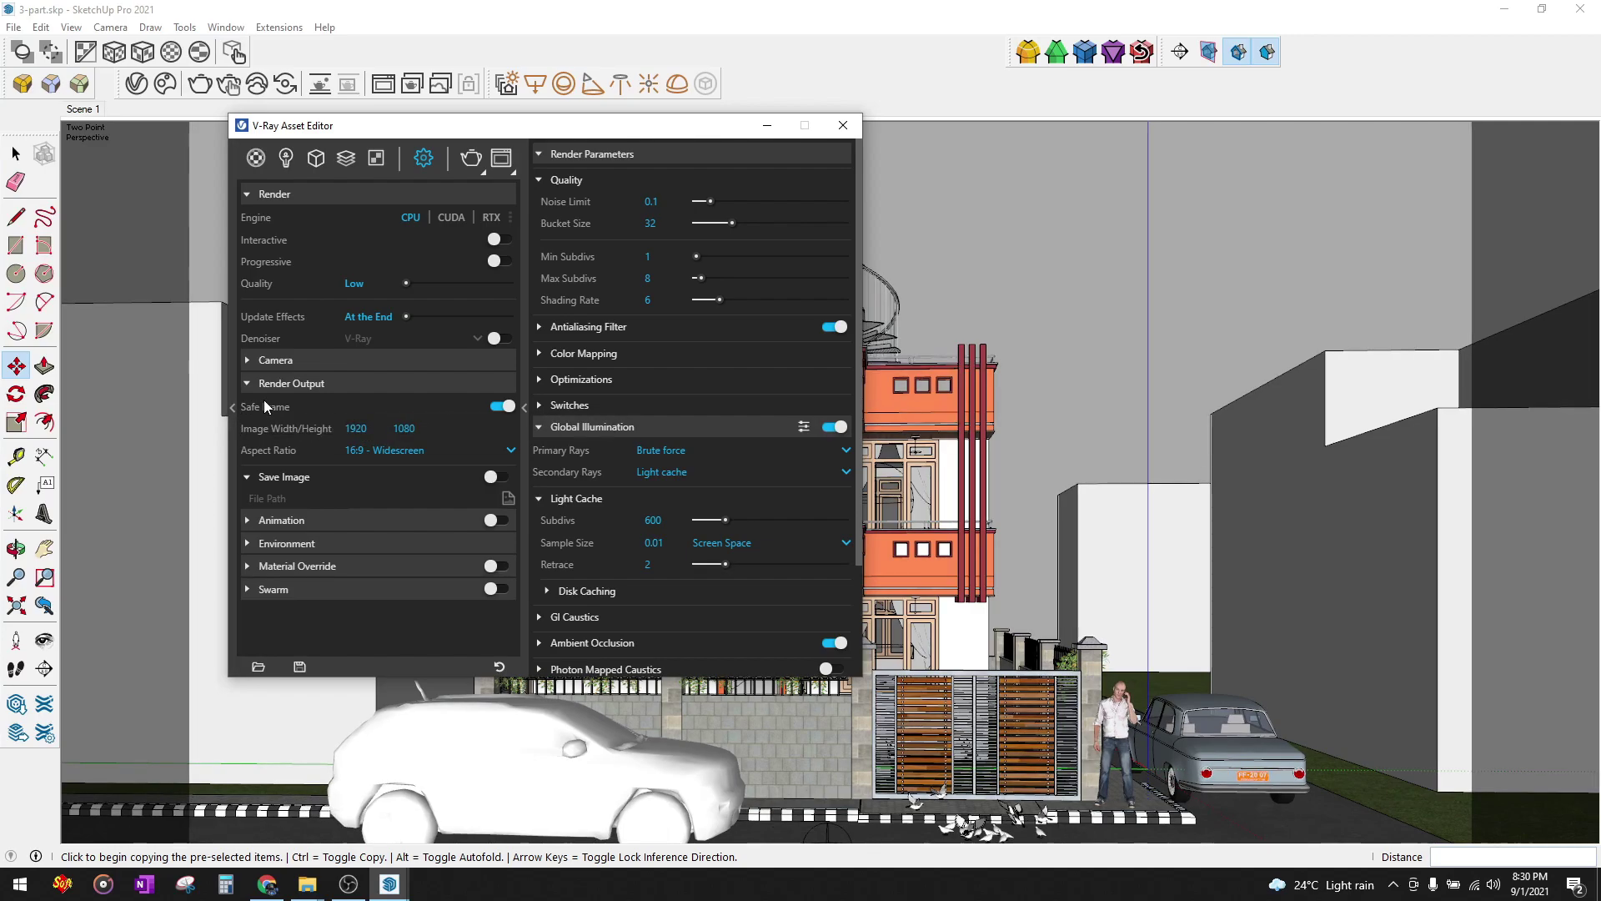
pyautogui.moveTo(457, 282); pyautogui.dragTo(471, 283)
# - Enable automatic render saving, then cancel choosing a save location
pyautogui.click(504, 478)
pyautogui.click(508, 498)
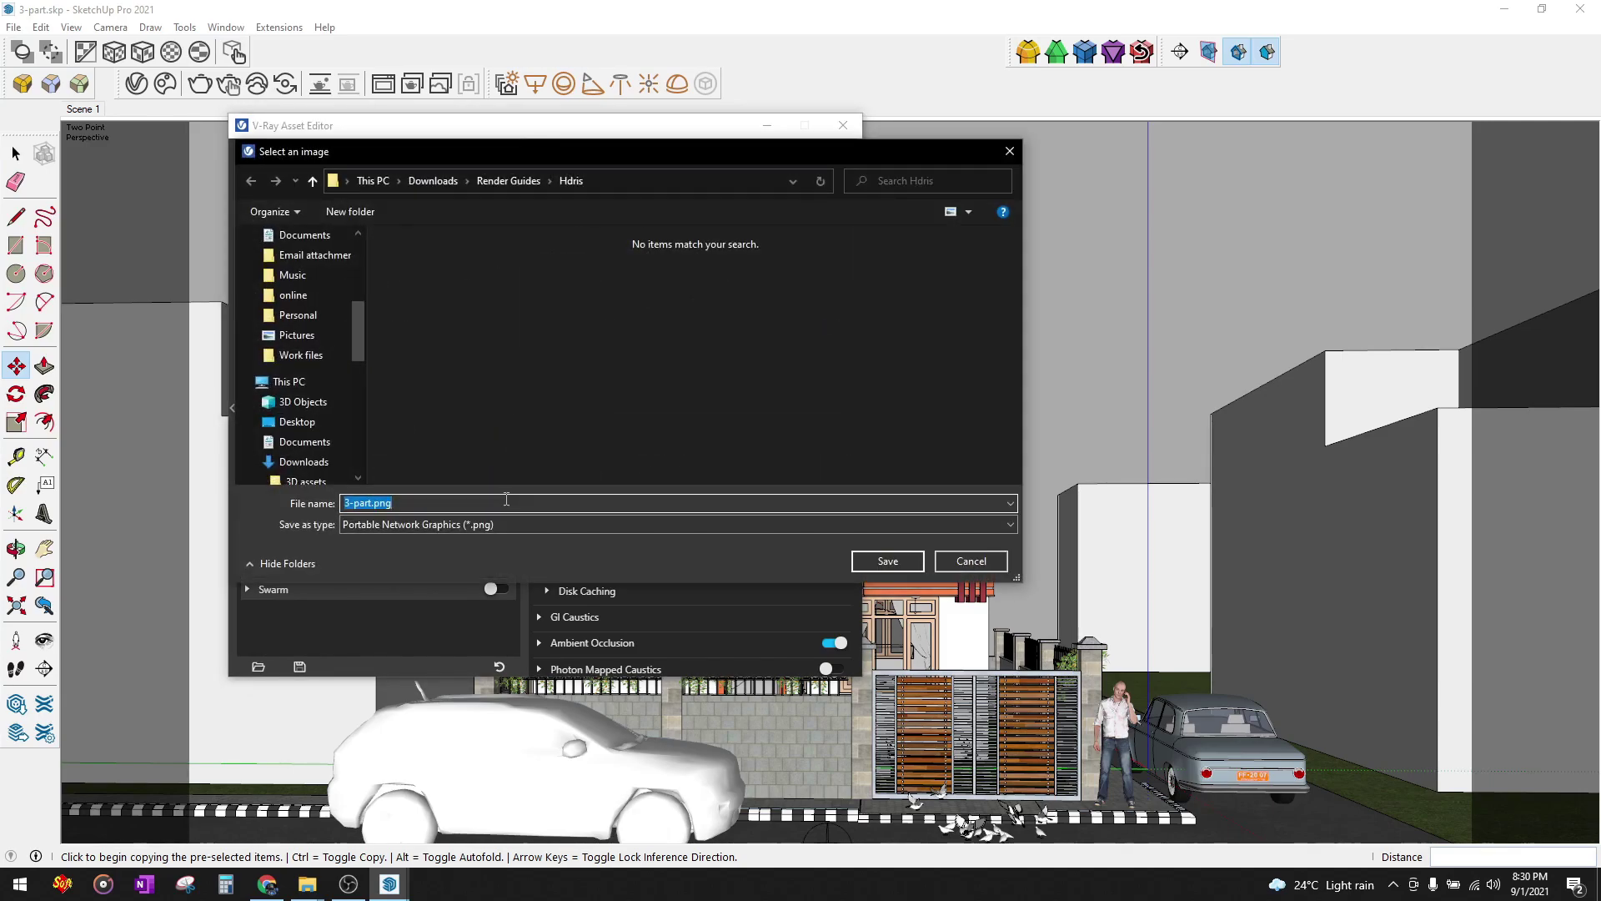
pyautogui.press('Escape')
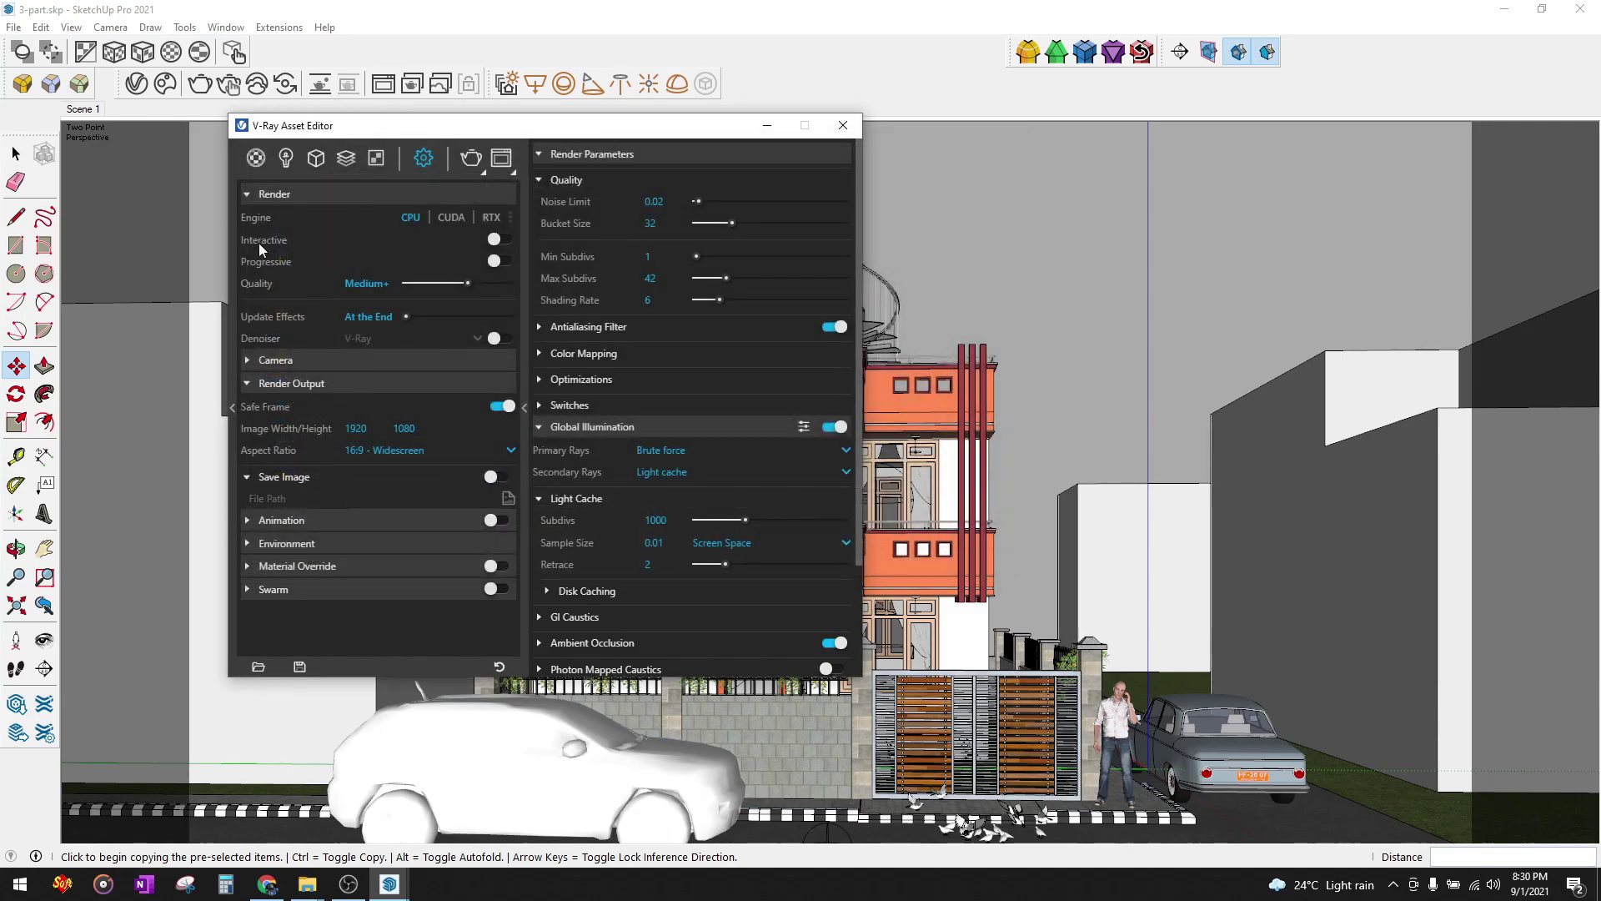
# - Add a Material Random Color render element and check the Light Mix element
pyautogui.click(342, 161)
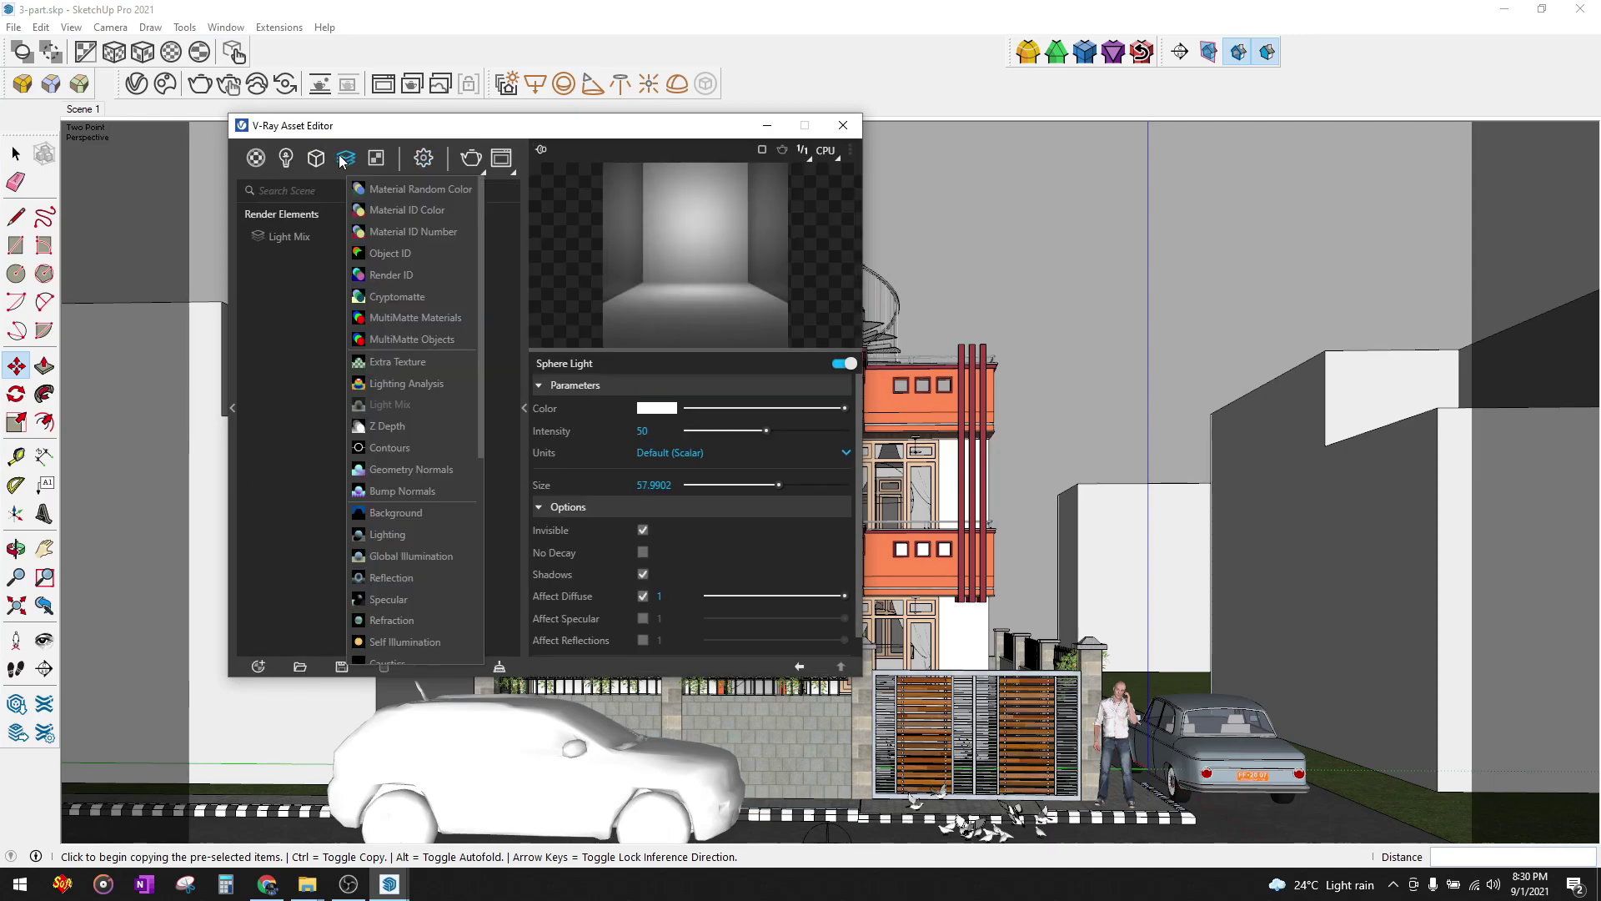
pyautogui.click(383, 189)
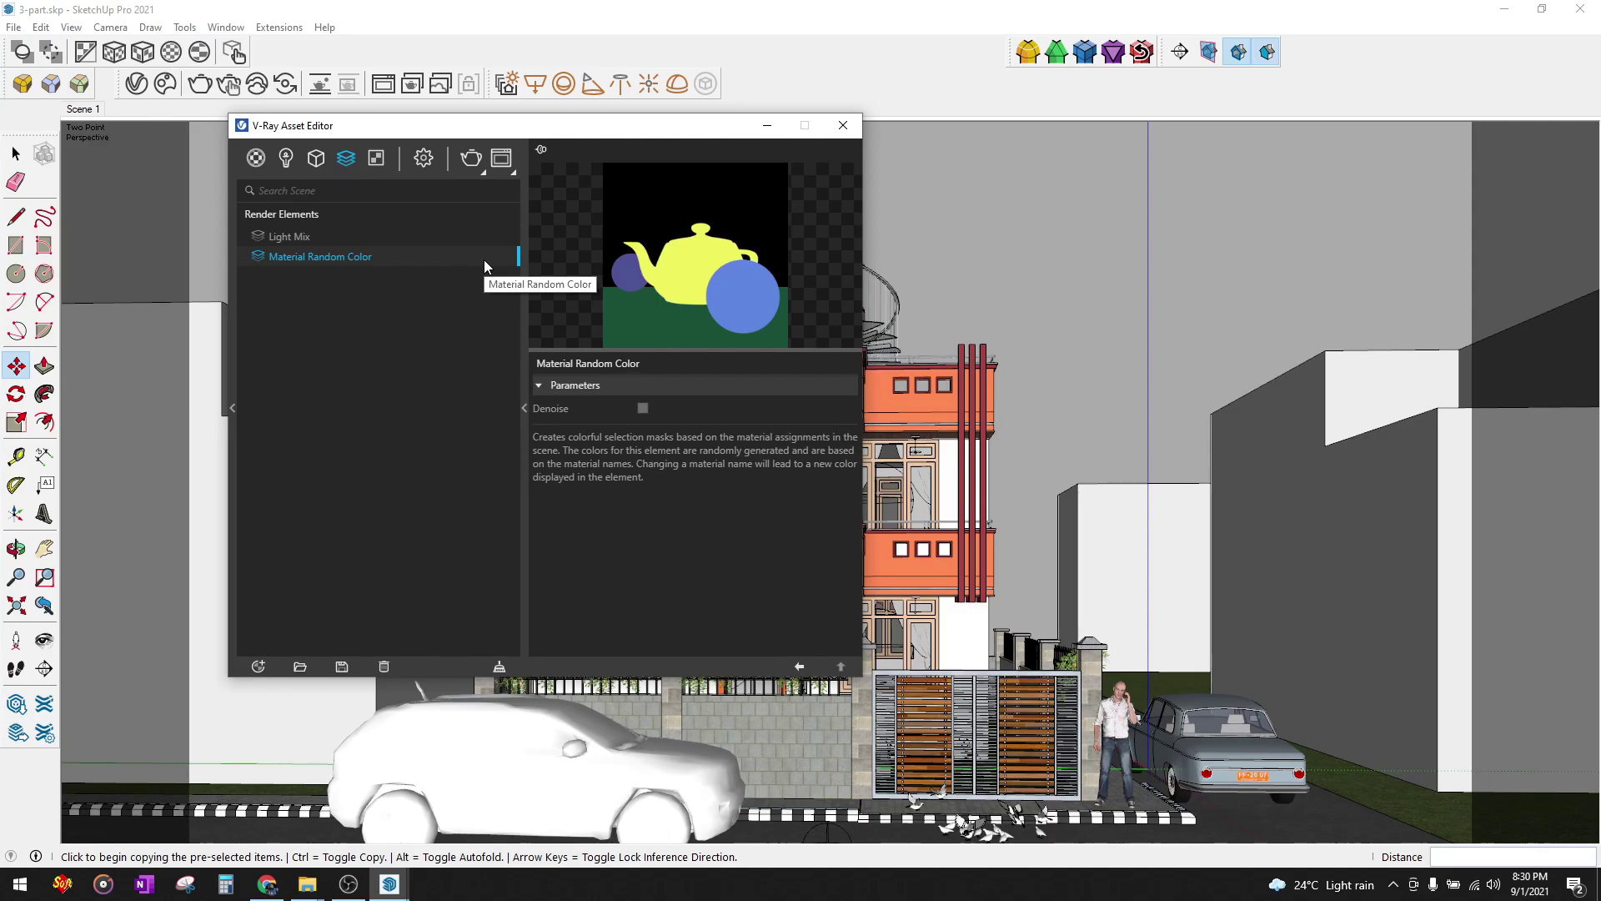
pyautogui.click(423, 160)
pyautogui.click(346, 159)
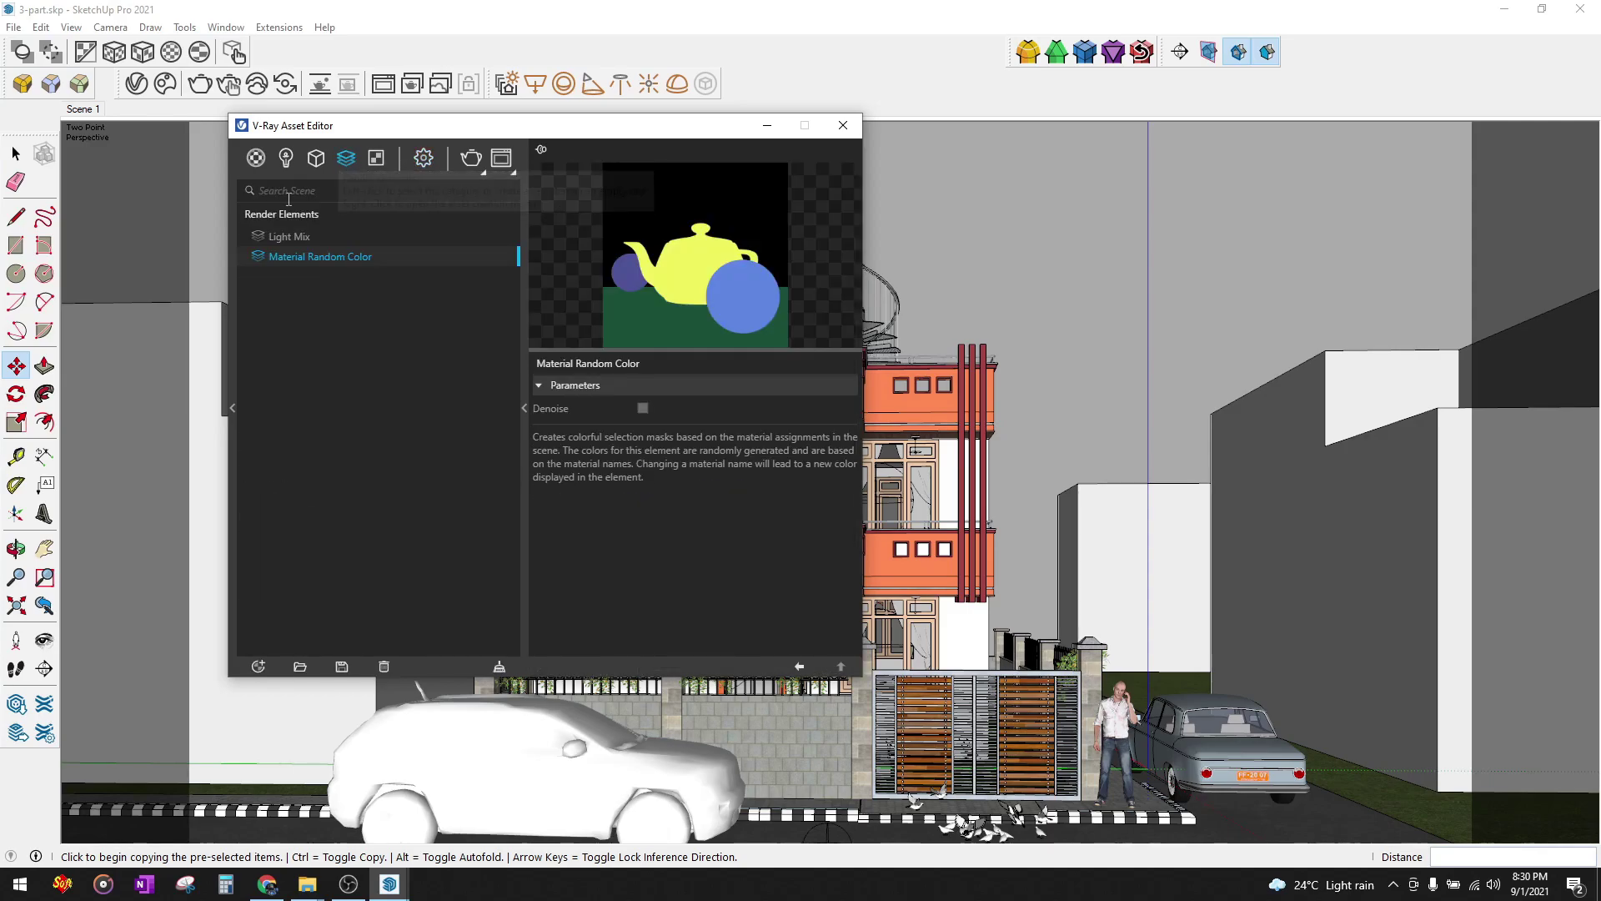
pyautogui.click(293, 237)
pyautogui.click(423, 160)
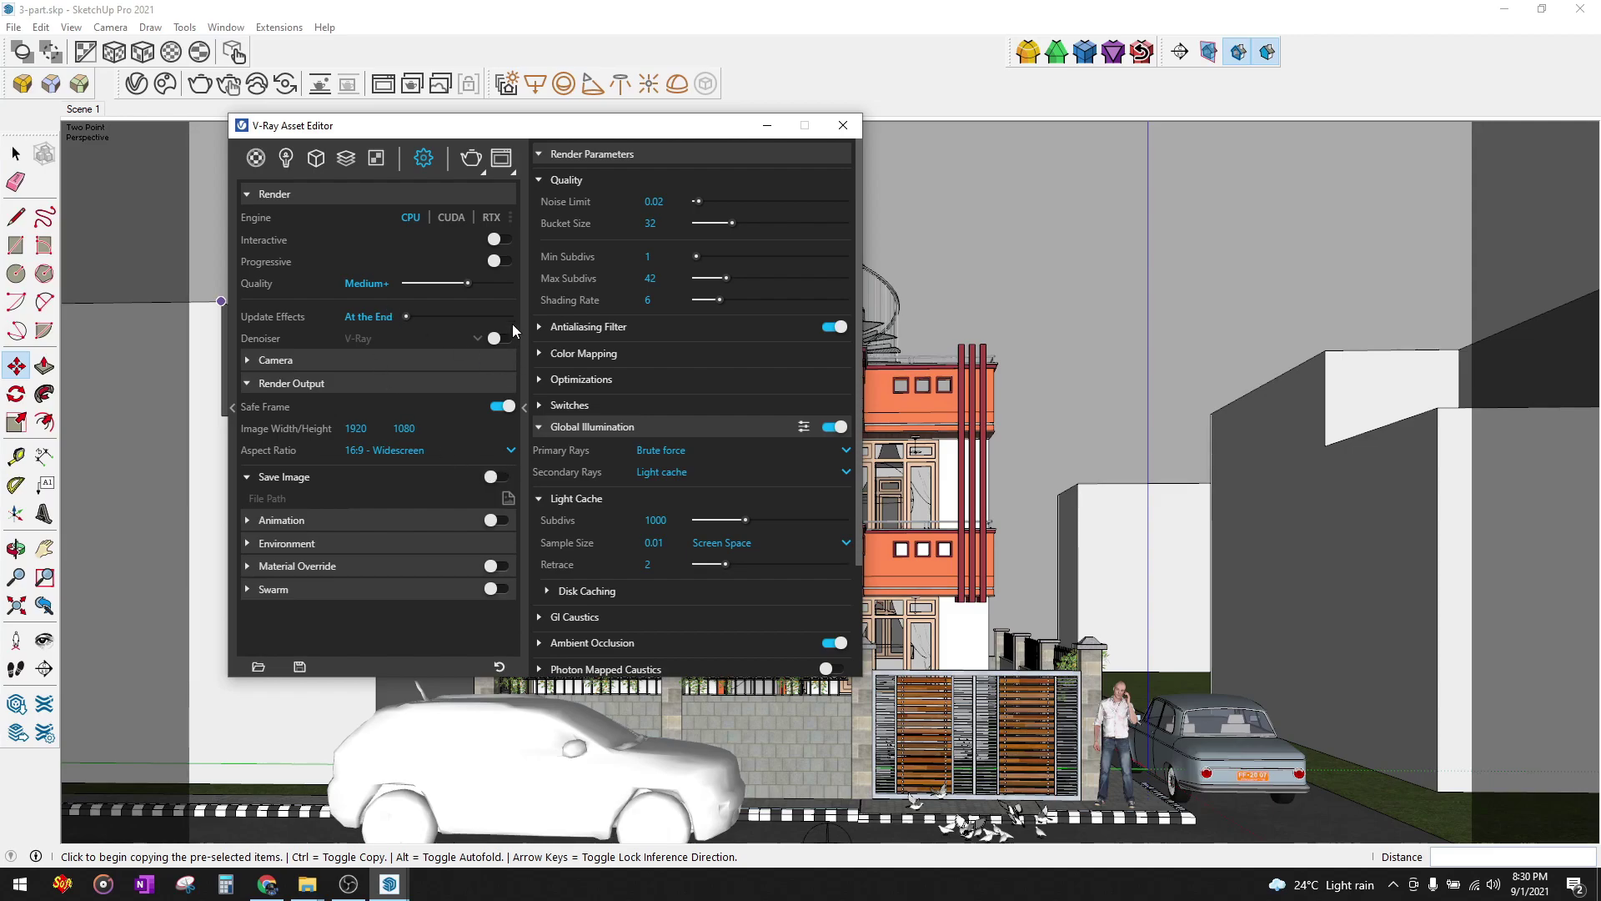
# - Close the V-Ray settings and view the last render in a smaller frame buffer
pyautogui.click(767, 125)
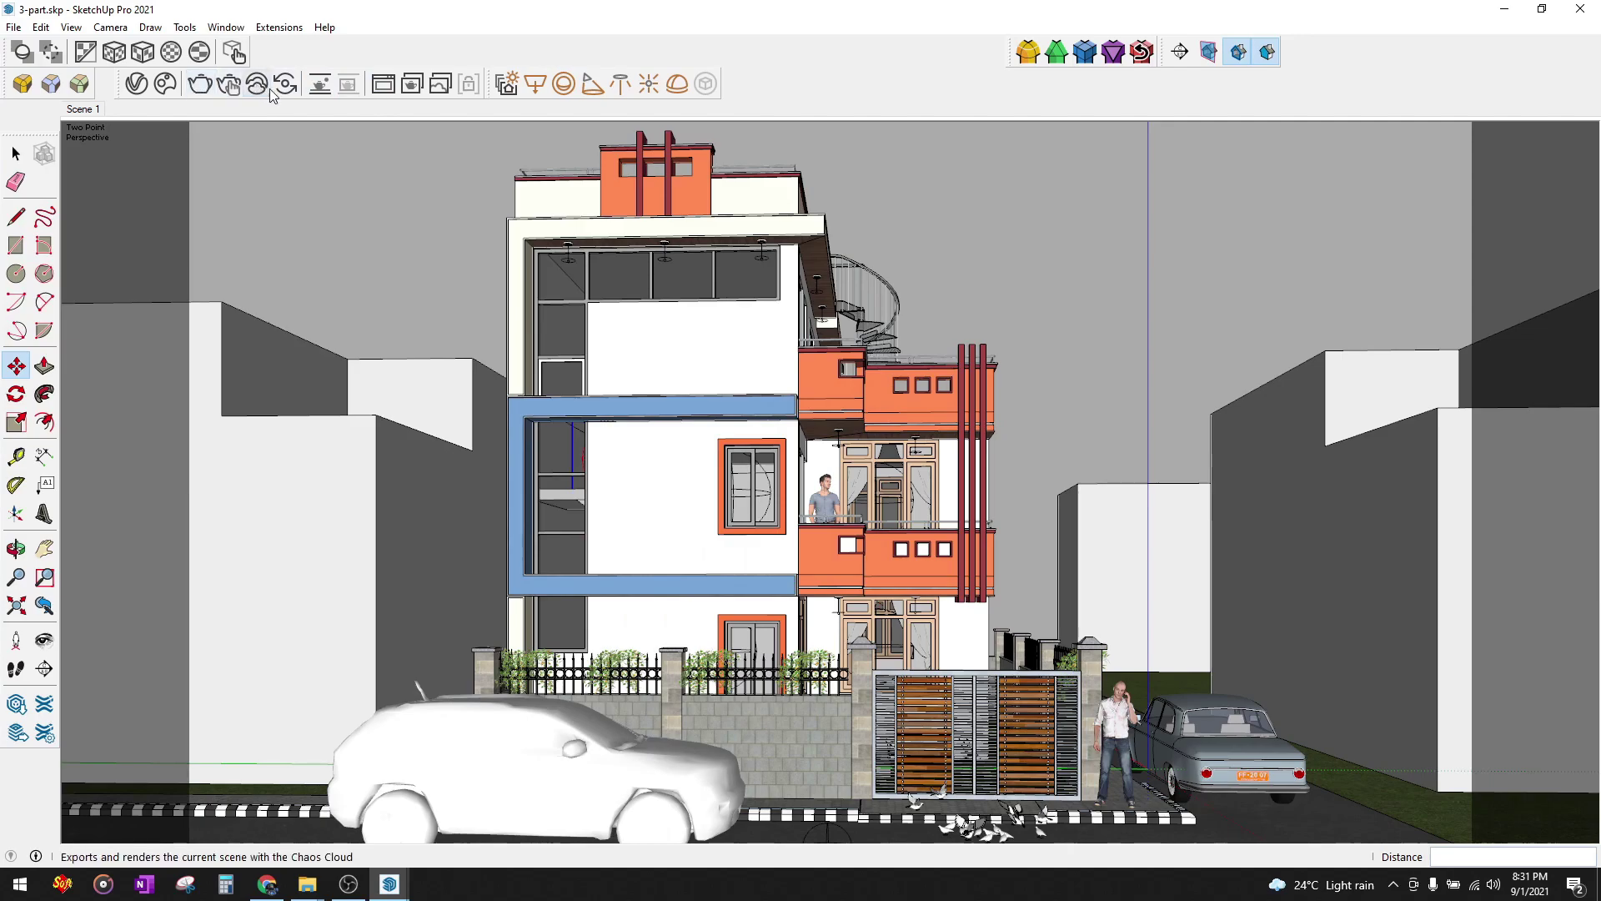
pyautogui.click(380, 90)
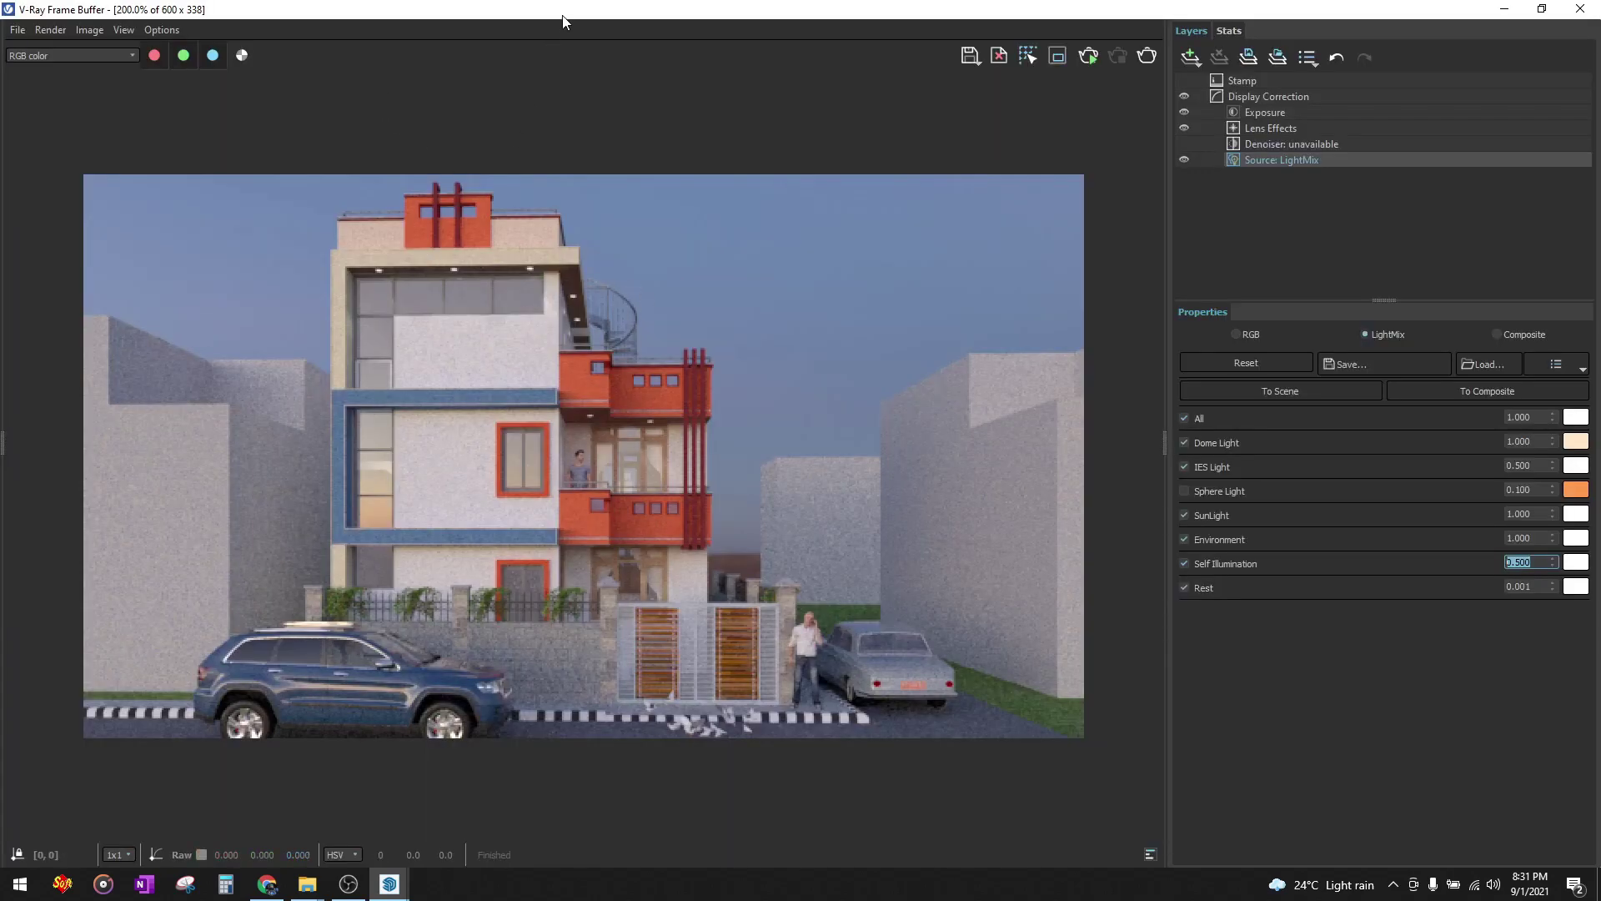
pyautogui.moveTo(562, 15); pyautogui.dragTo(627, 309)
# - Enable the V-Ray denoiser, keeping the 1920 width and Medium+ quality
pyautogui.click(136, 84)
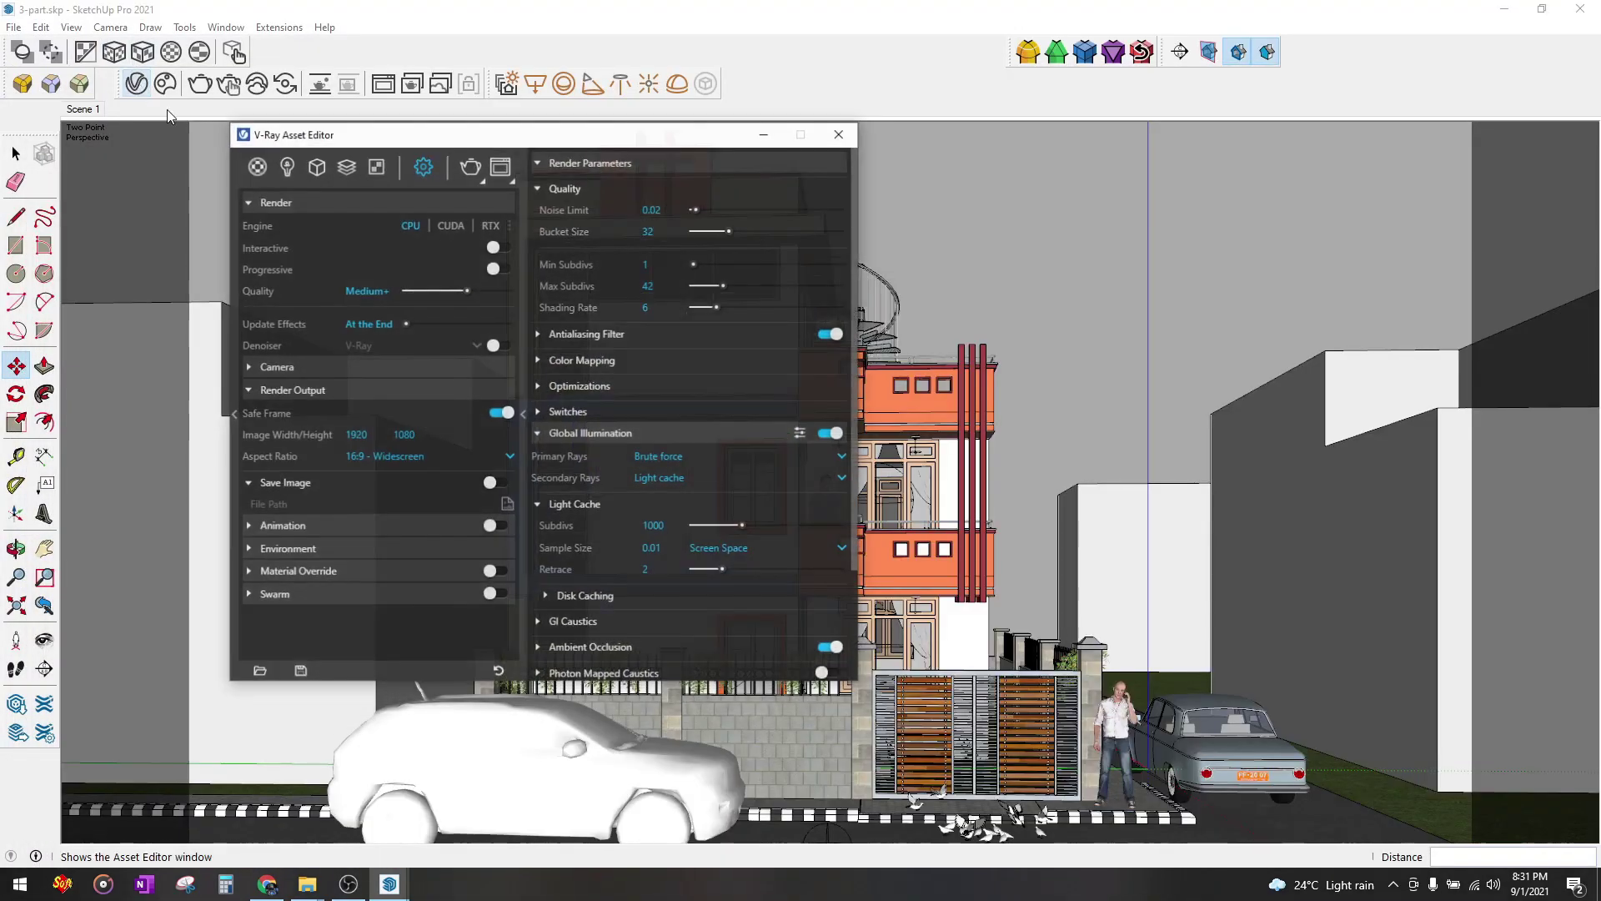
pyautogui.click(500, 340)
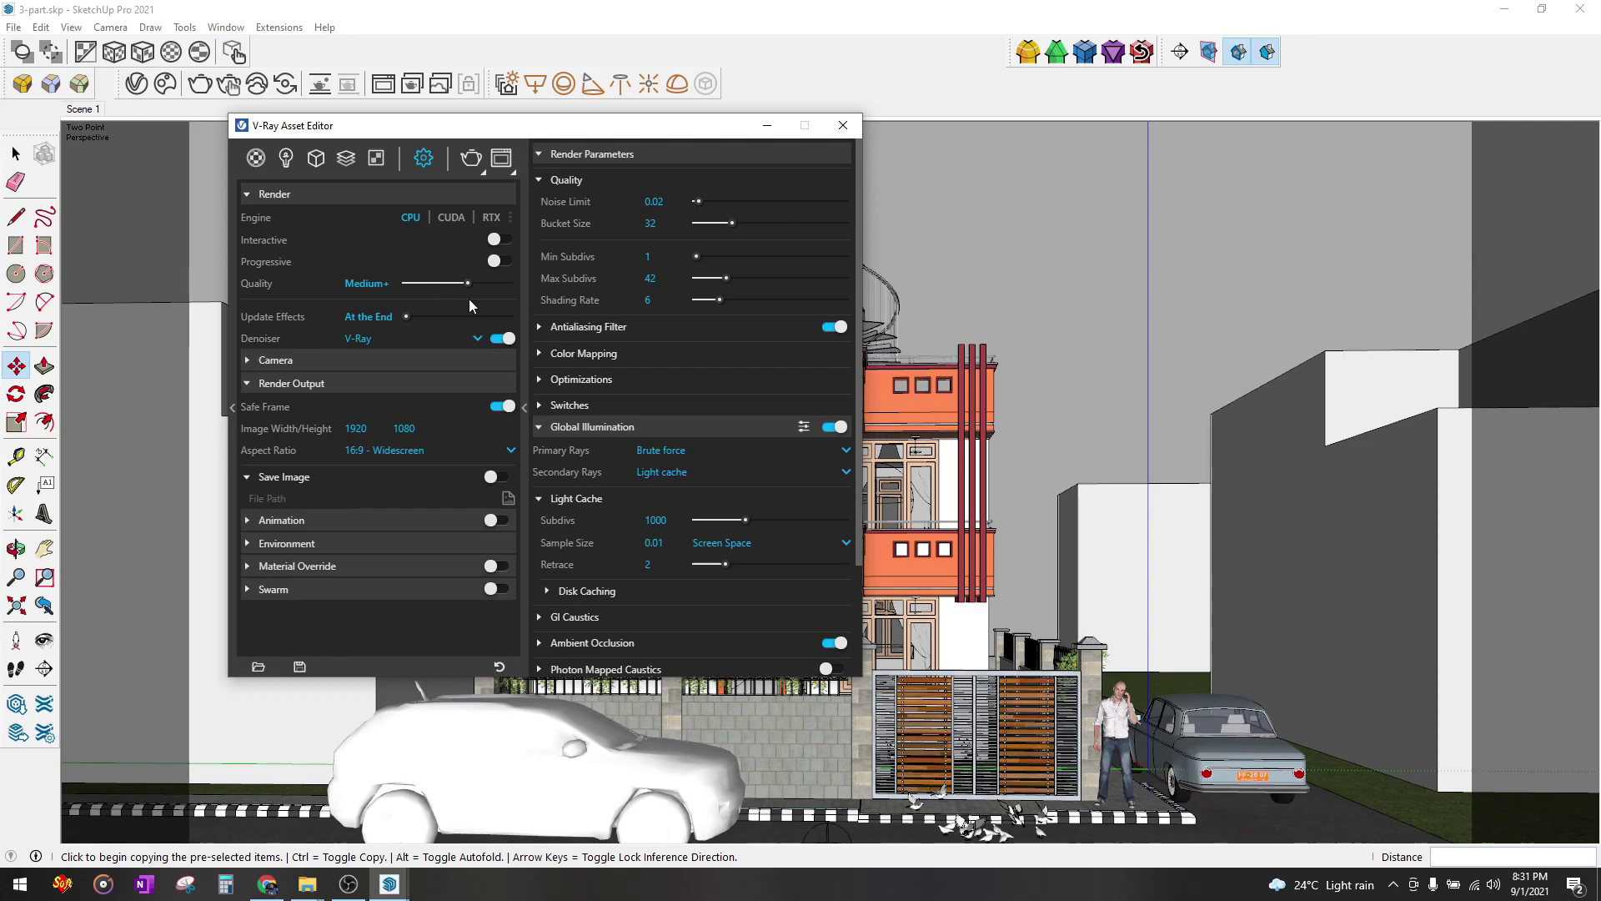
pyautogui.doubleClick(381, 431)
pyautogui.moveTo(477, 283); pyautogui.dragTo(467, 283)
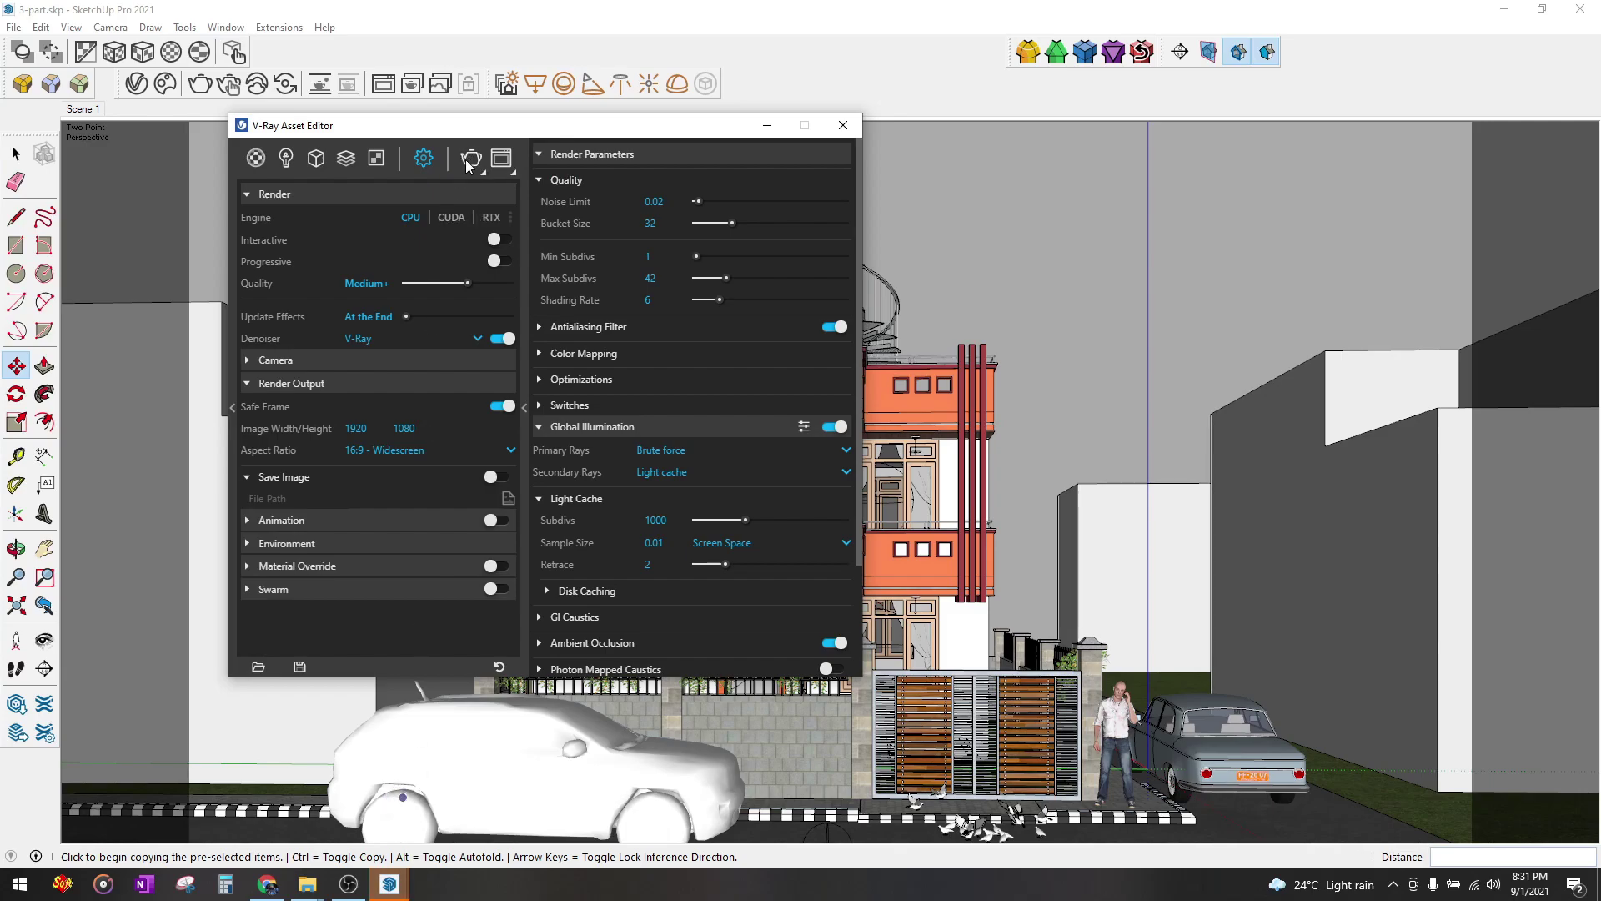
# - Bring the frame buffer forward maximized, start a render, then close it
pyautogui.click(398, 878)
pyautogui.moveTo(389, 884)
pyautogui.click(529, 813)
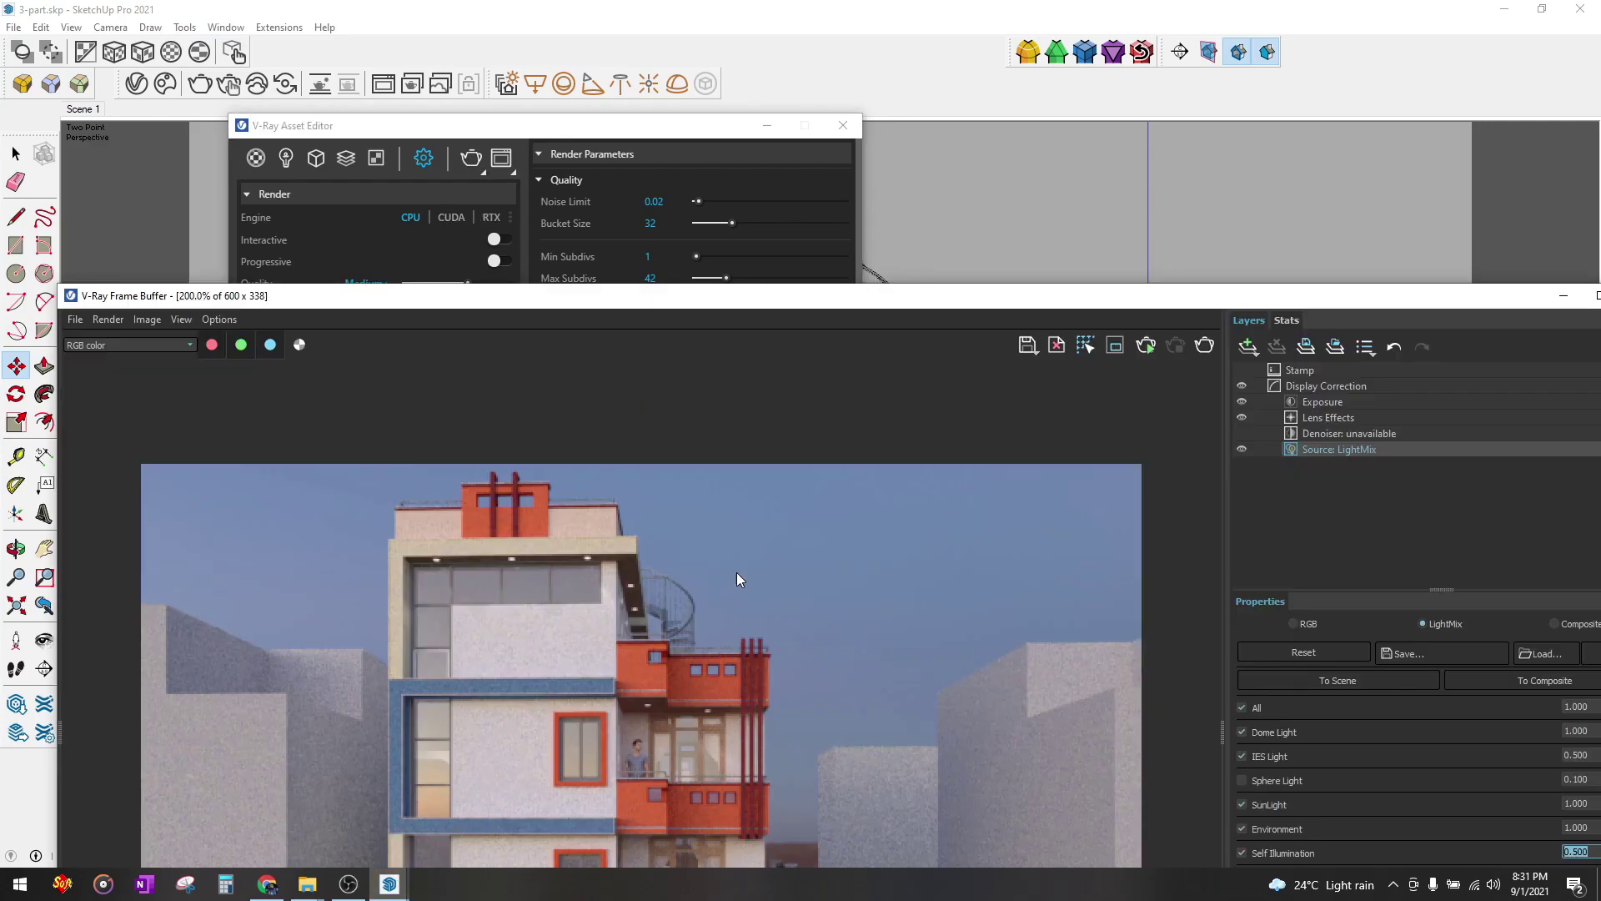
pyautogui.moveTo(713, 293); pyautogui.dragTo(705, 7)
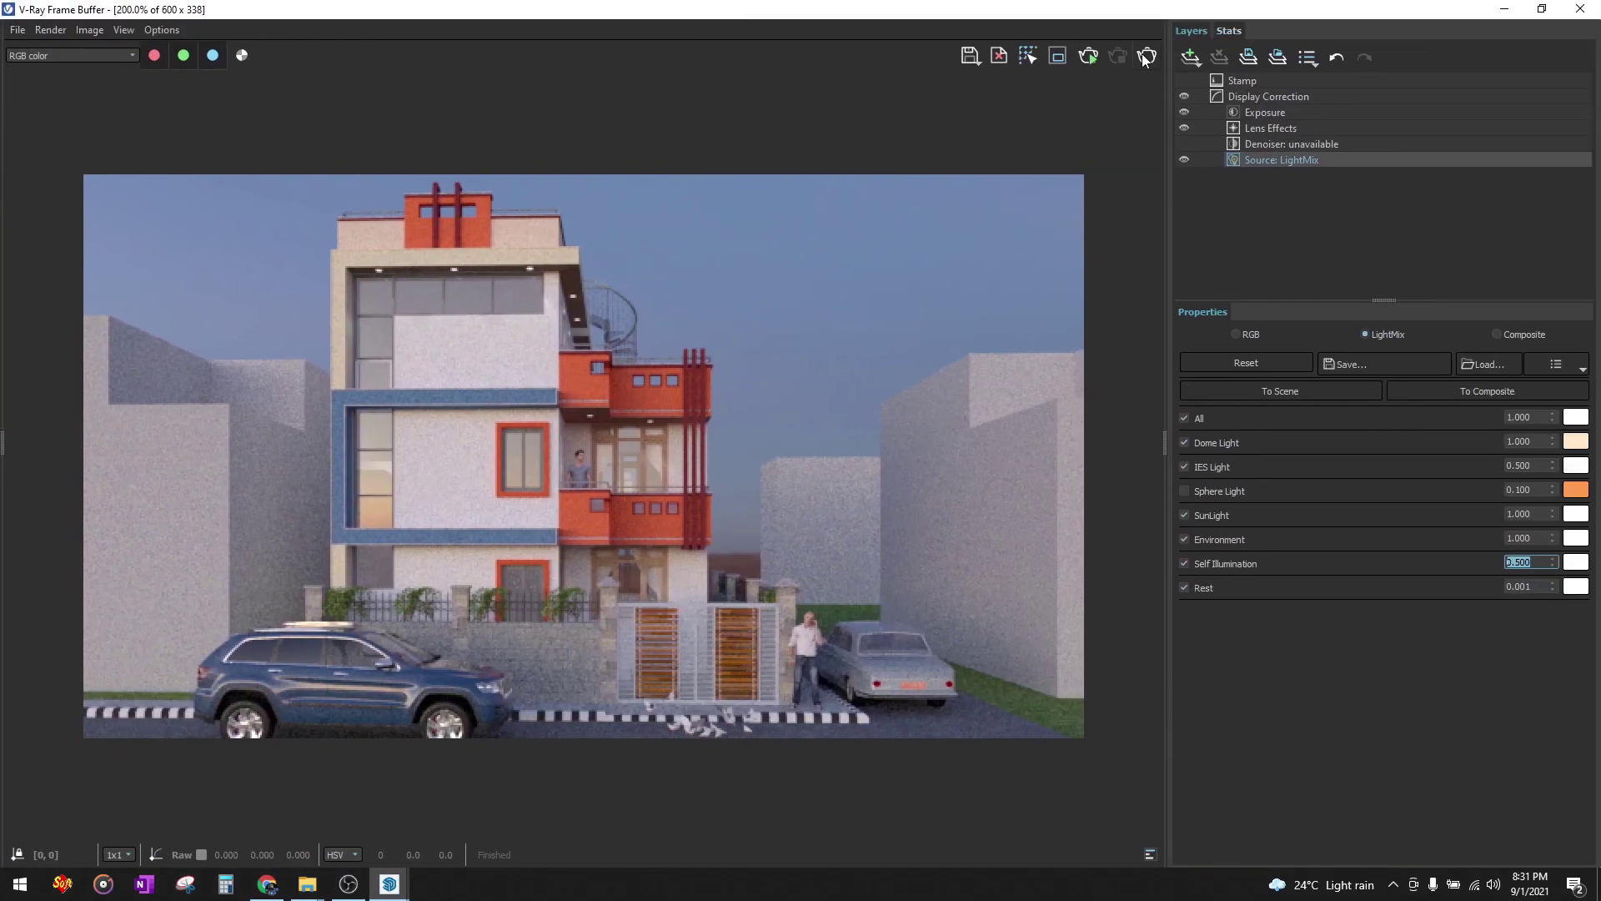
pyautogui.click(1147, 58)
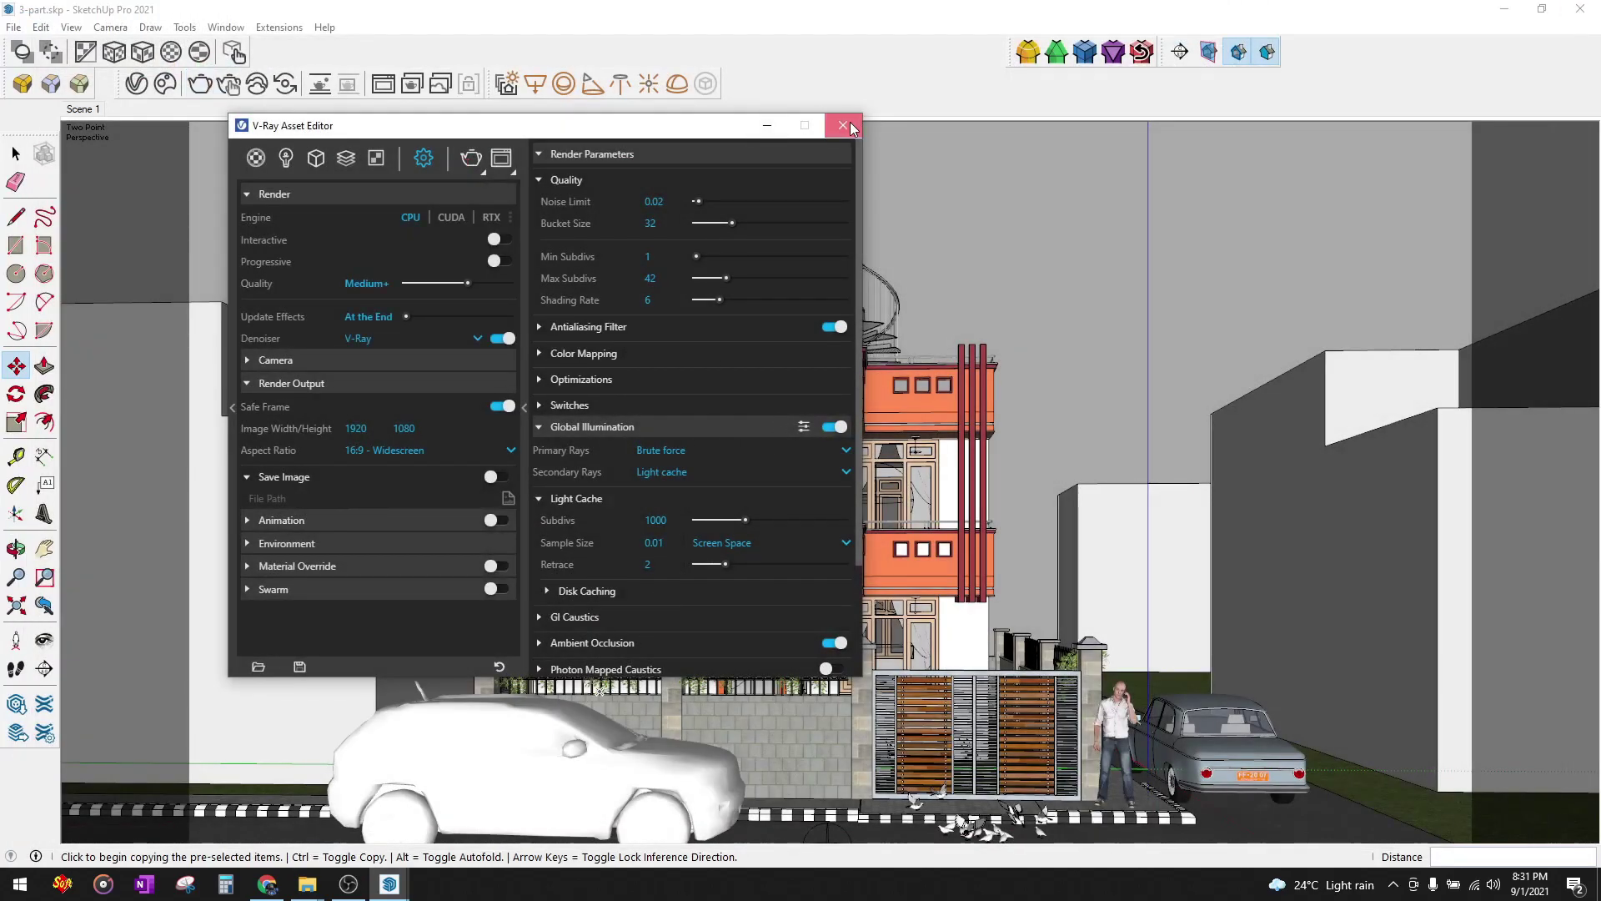
pyautogui.click(842, 125)
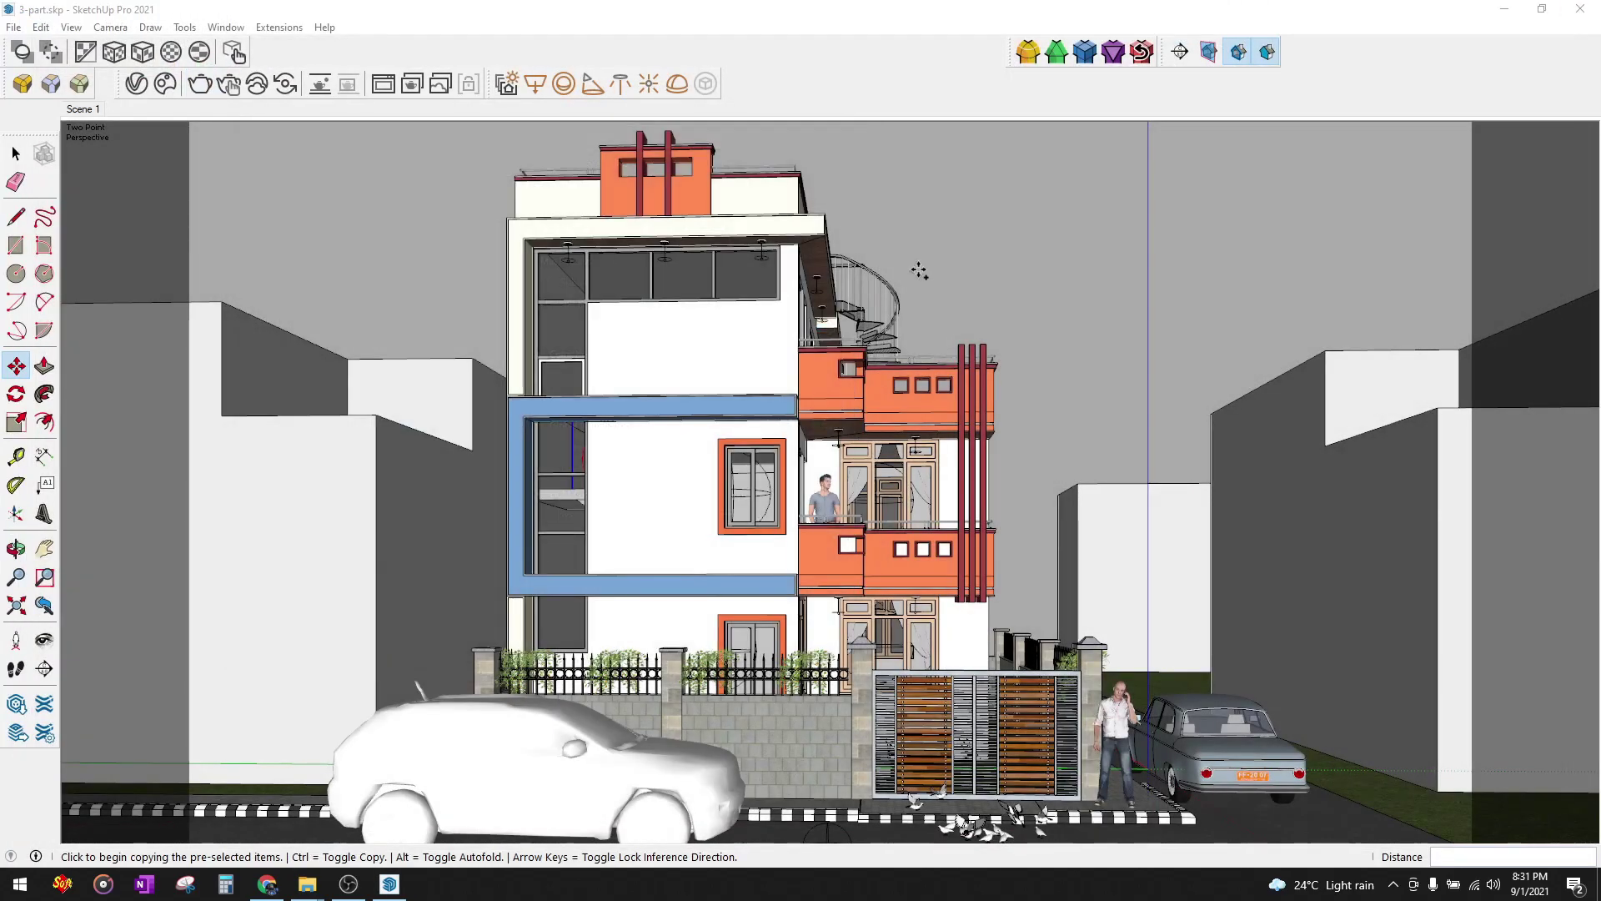
# - Orbit, zoom and pan to reframe the house closer
pyautogui.moveTo(915, 268); pyautogui.dragTo(913, 259, button='middle')
pyautogui.press('space')
pyautogui.press('z')
pyautogui.moveTo(909, 258); pyautogui.dragTo(887, 278)
pyautogui.keyDown('shift'); pyautogui.moveTo(888, 276); pyautogui.dragTo(872, 265, button='middle'); pyautogui.keyUp('shift')
# - Update Scene 1 with the new view and render it in a restored frame buffer
pyautogui.rightClick(81, 109)
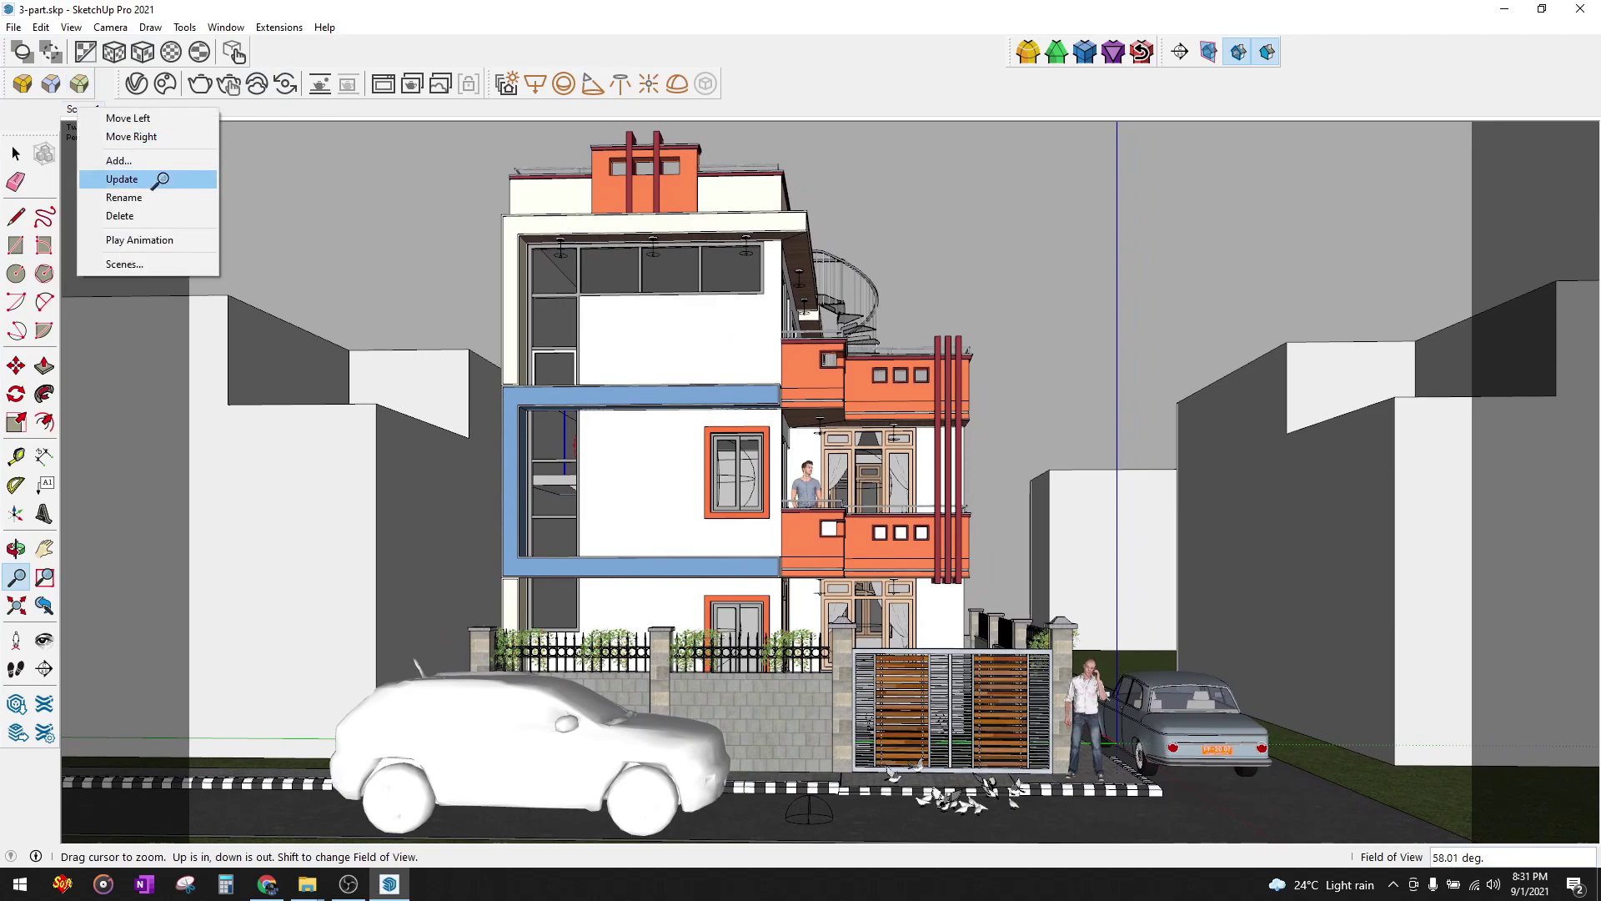
pyautogui.click(159, 179)
pyautogui.click(382, 83)
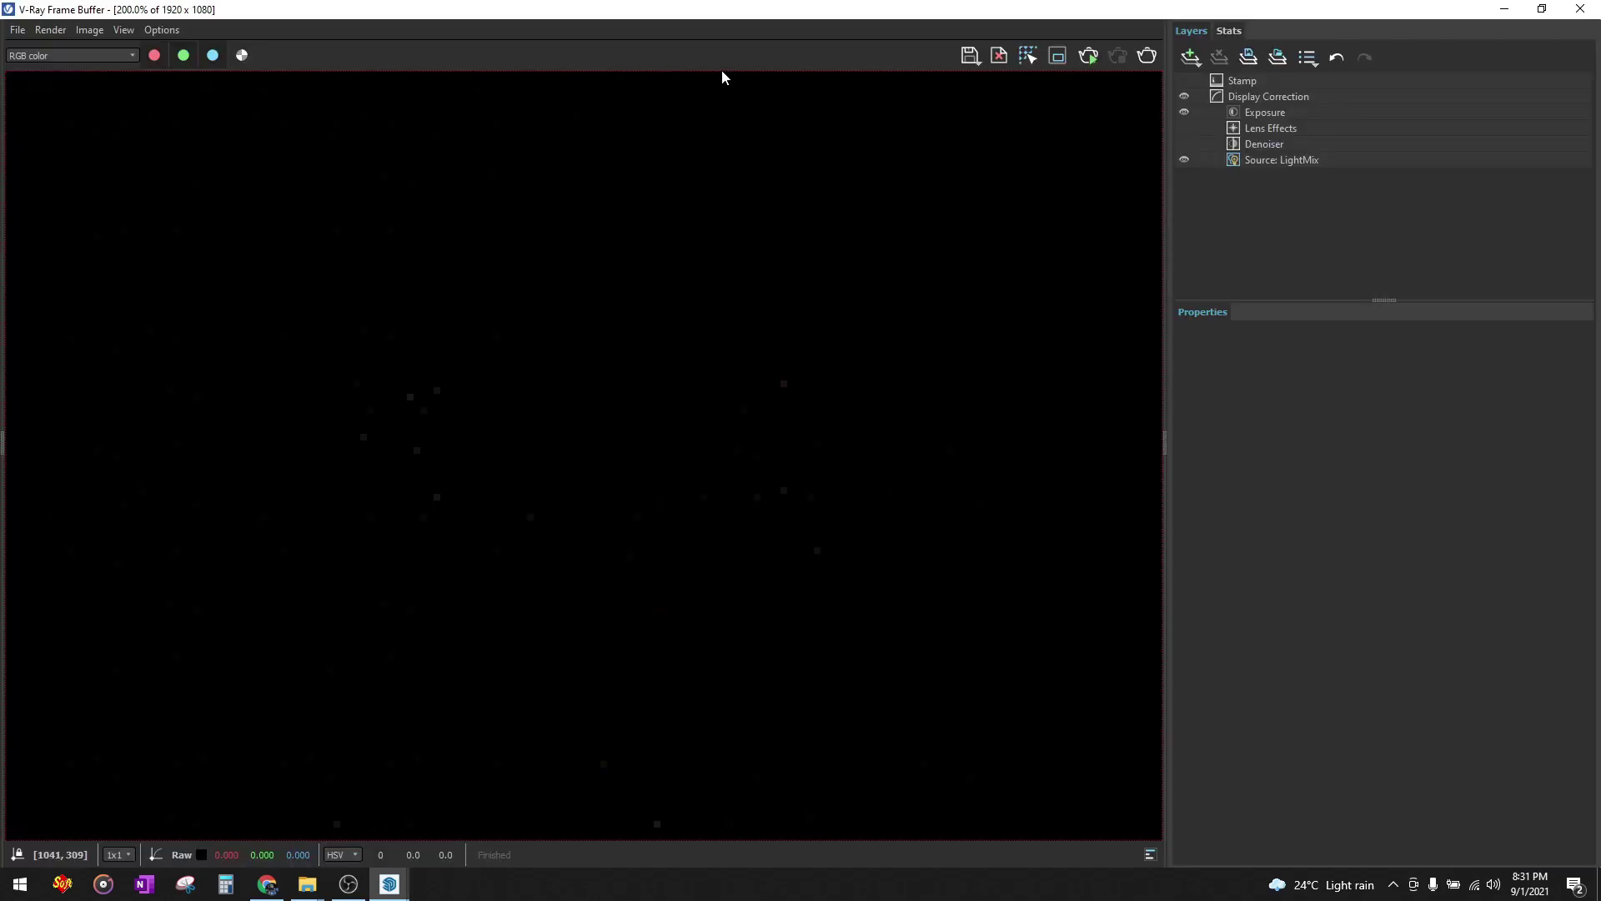
pyautogui.moveTo(785, 35); pyautogui.dragTo(890, 242)
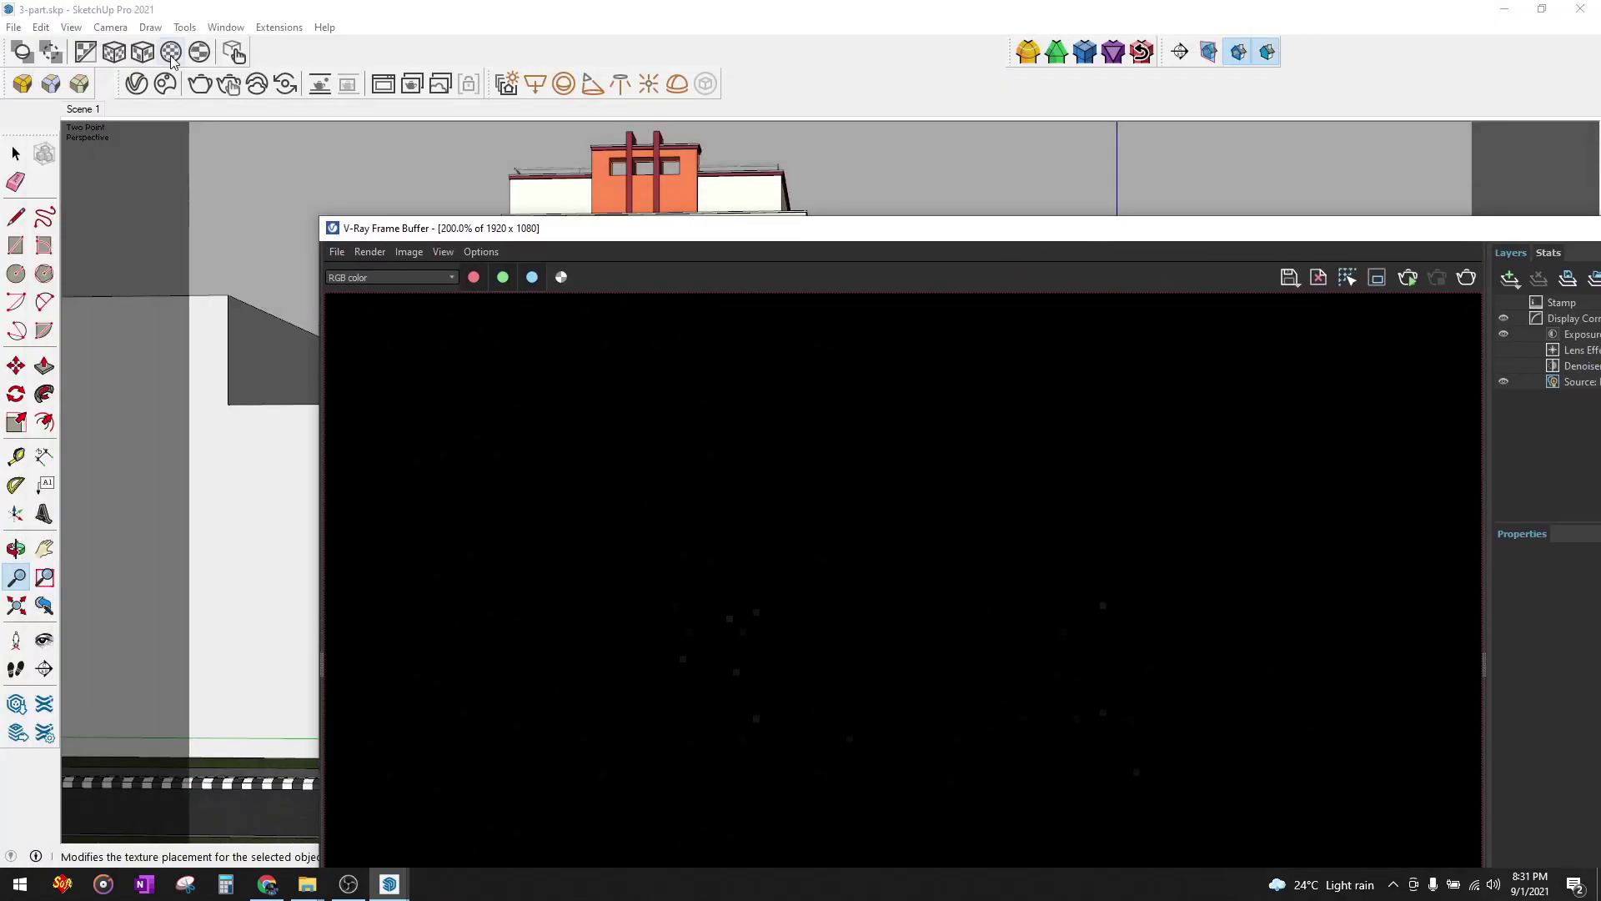
# - Expand Ambient Occlusion, set its radius to 4.85, and close the V-Ray settings
pyautogui.click(136, 83)
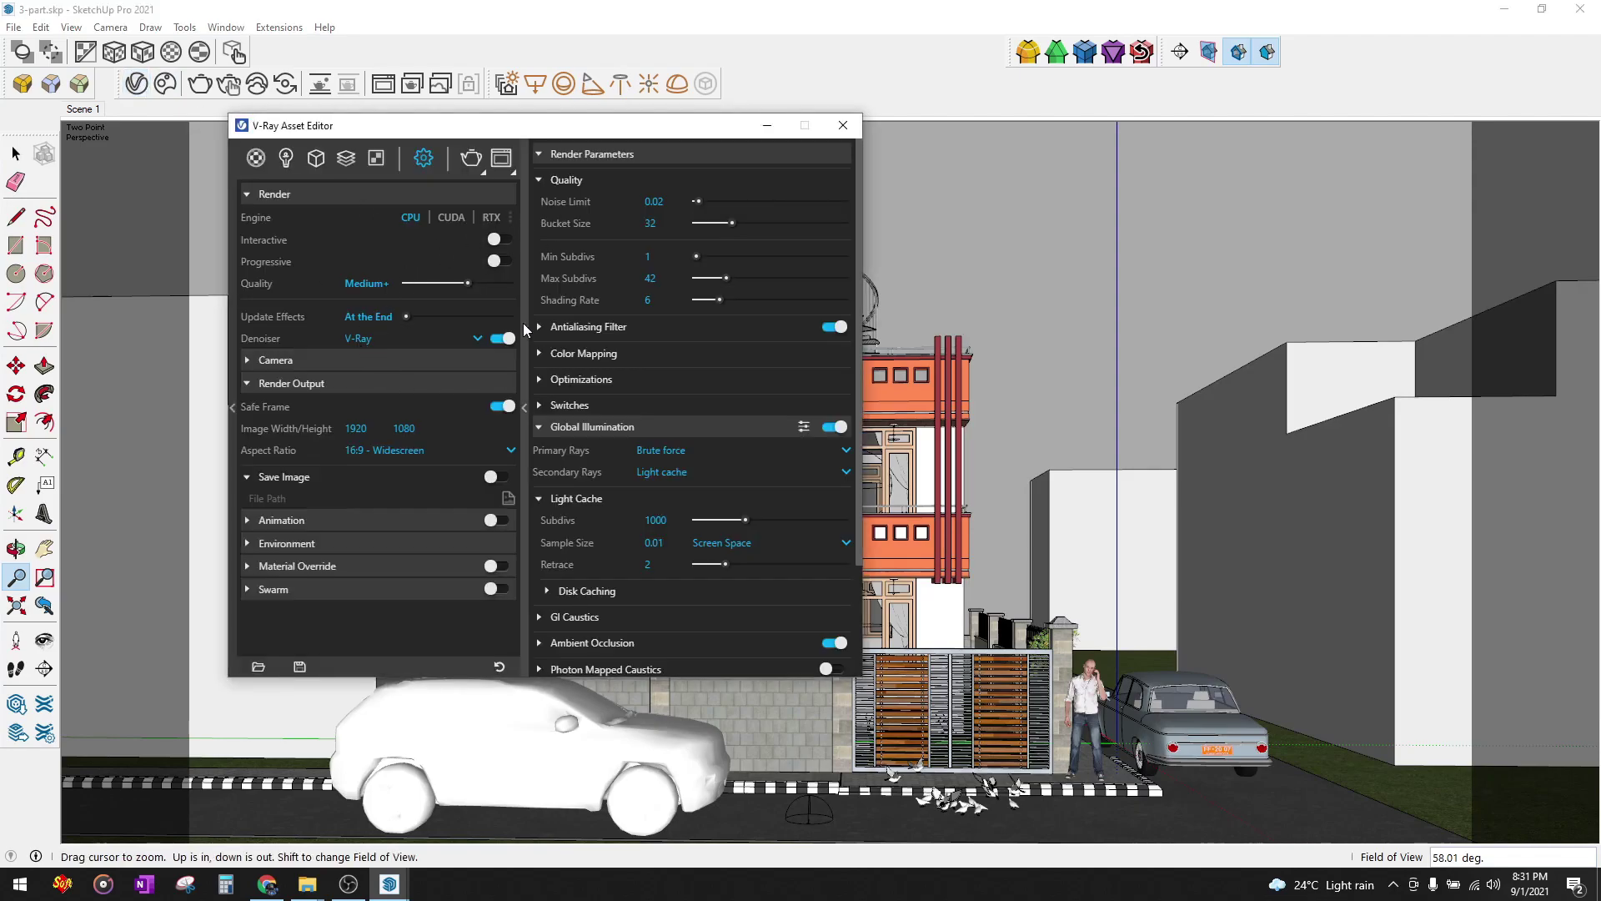
pyautogui.click(803, 426)
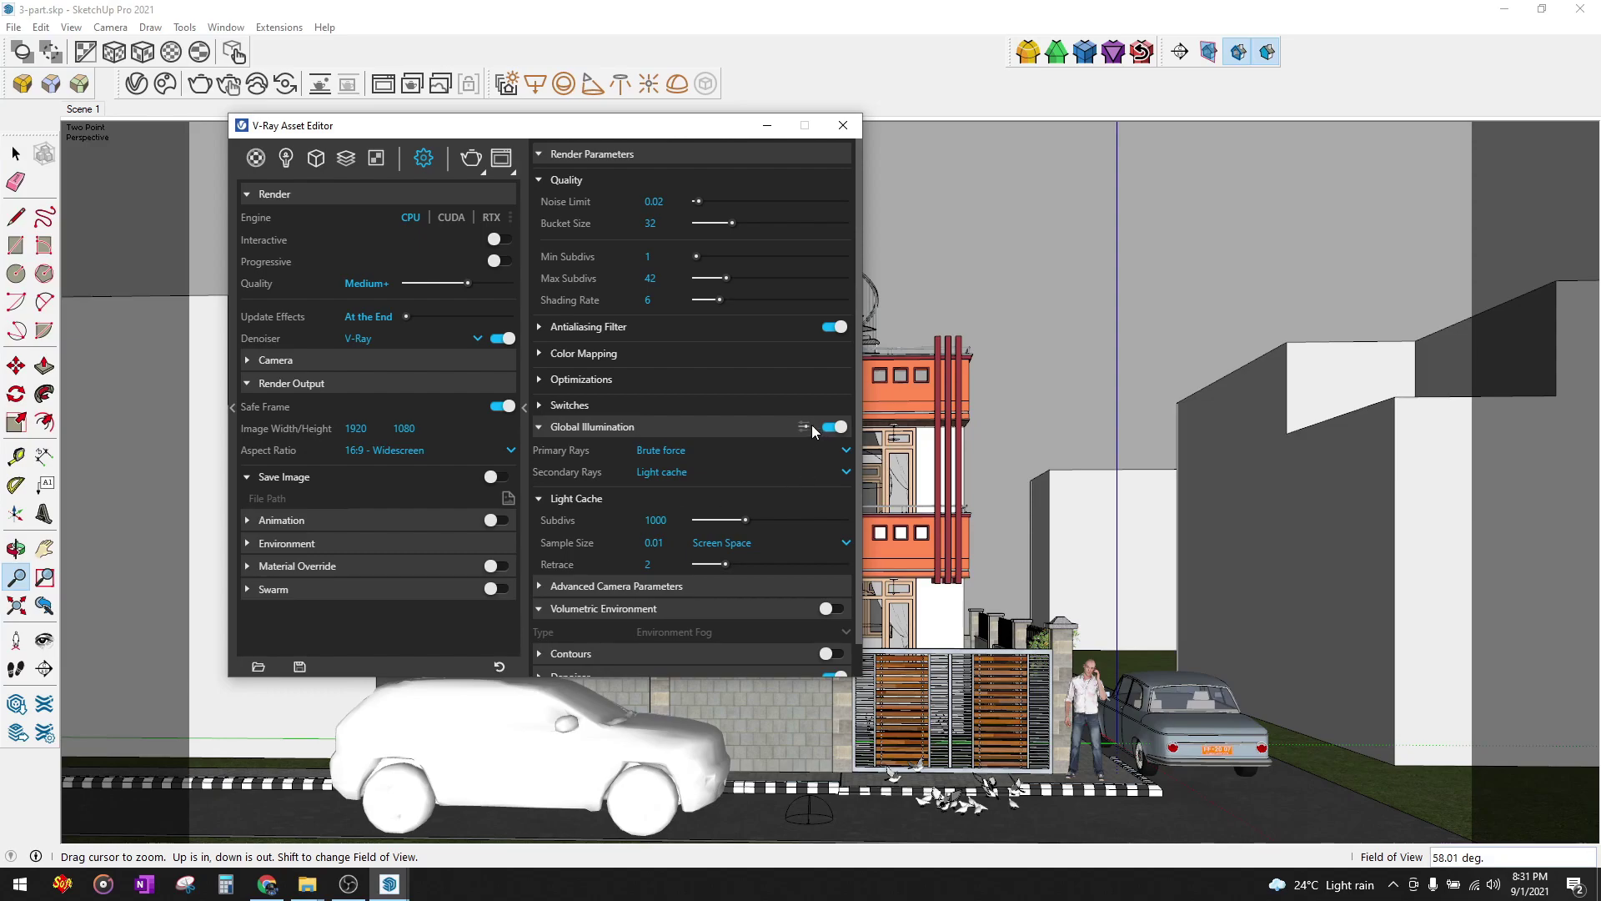
pyautogui.click(805, 427)
pyautogui.click(573, 641)
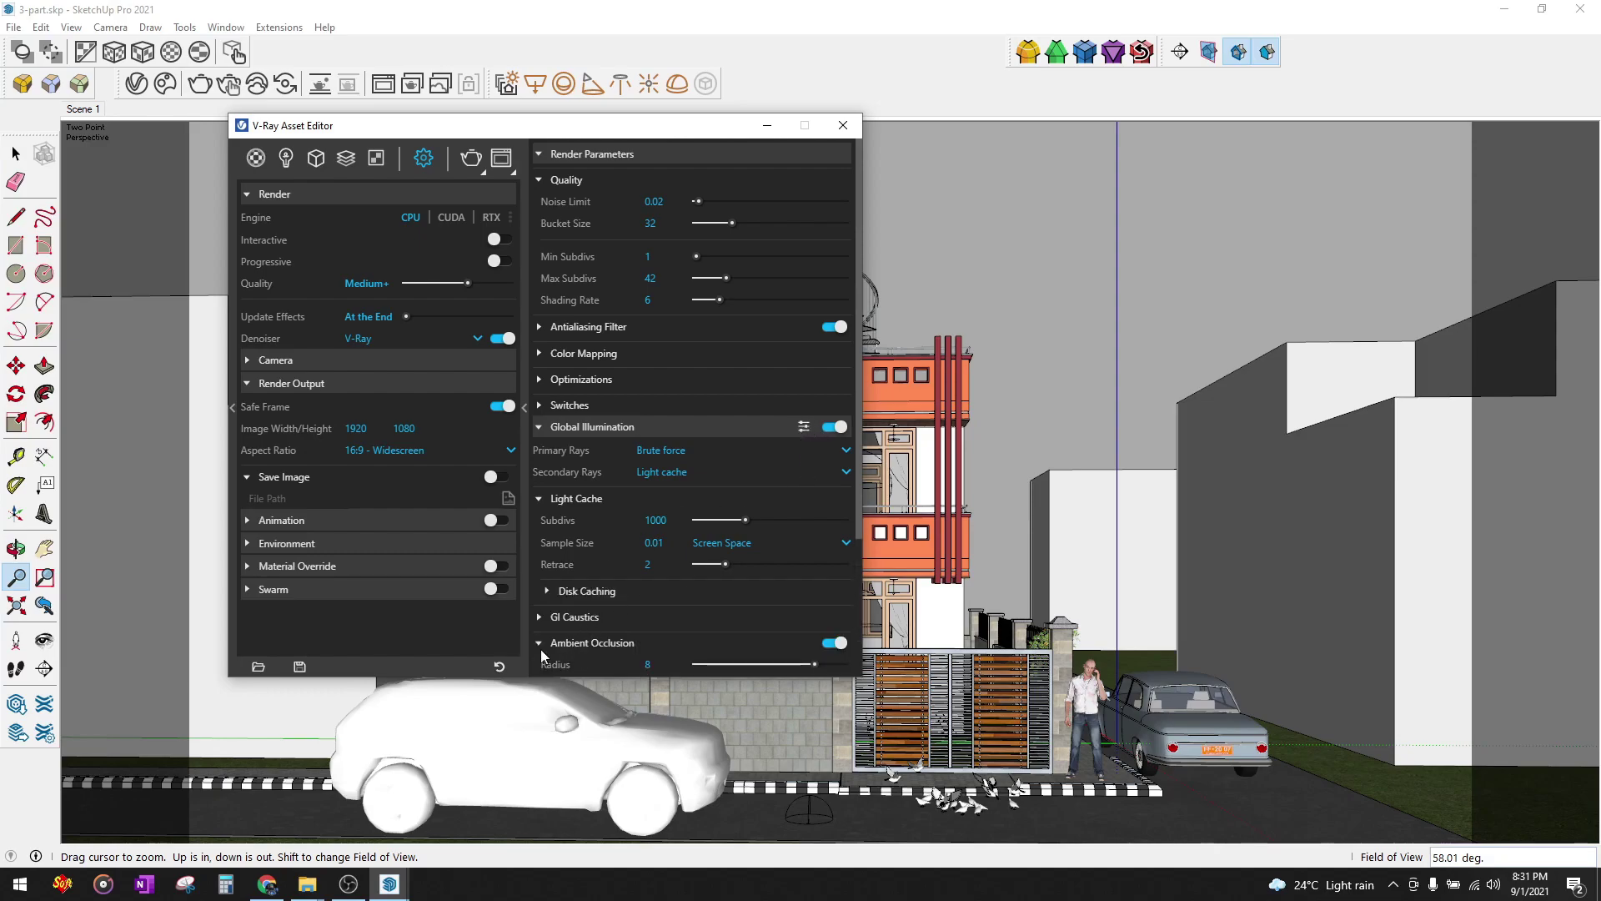
pyautogui.scroll(-2, 579, 642)
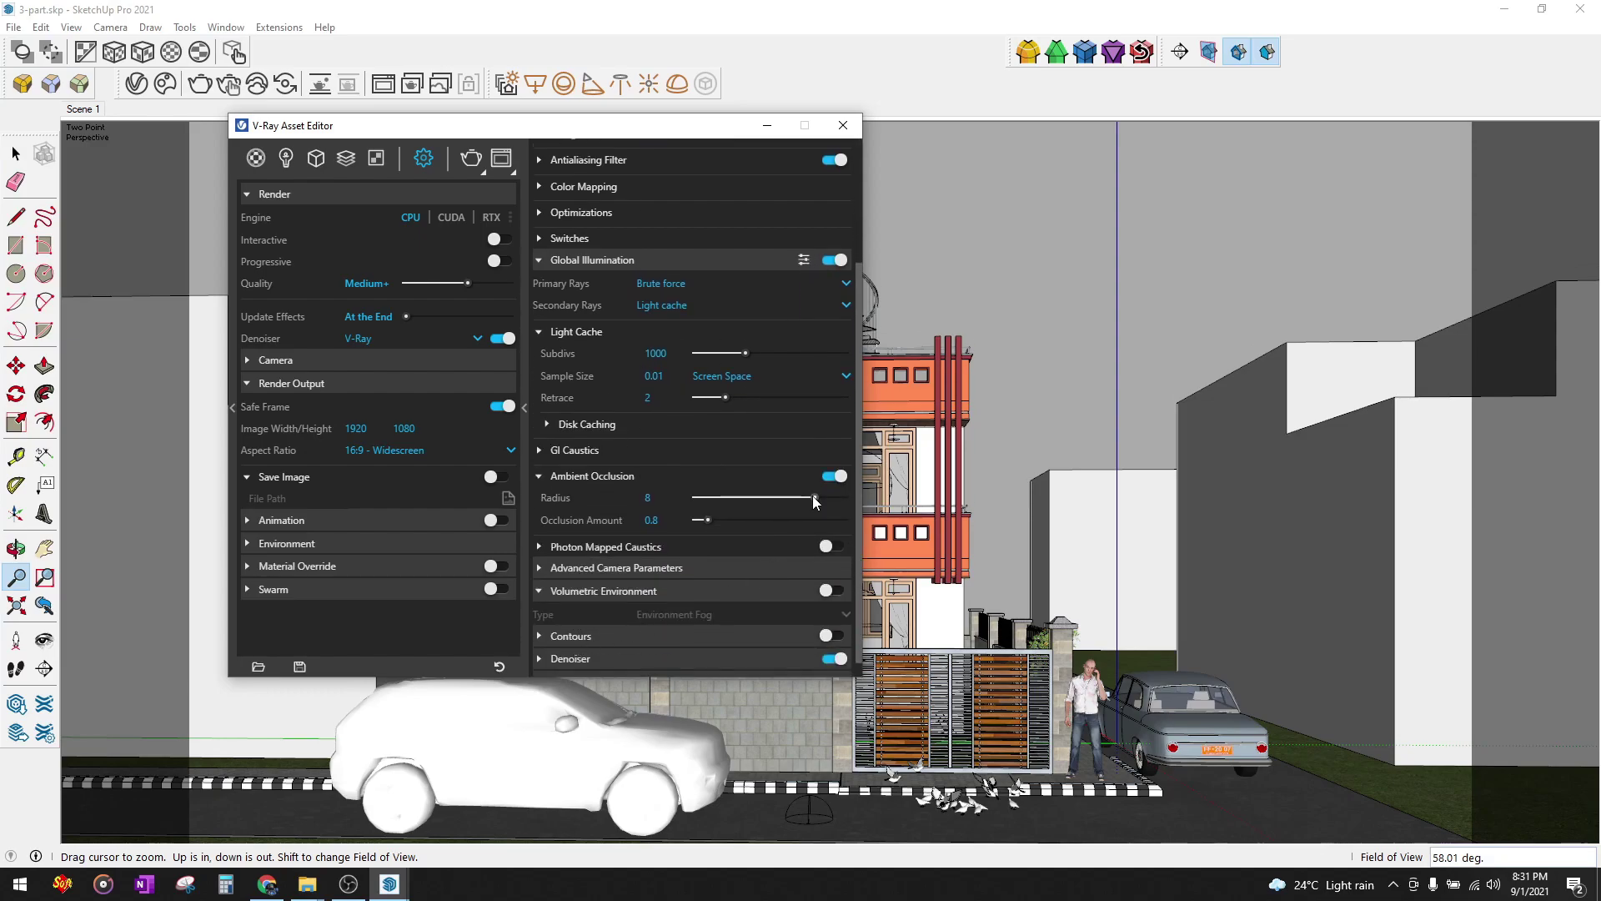
pyautogui.moveTo(814, 499); pyautogui.dragTo(769, 499)
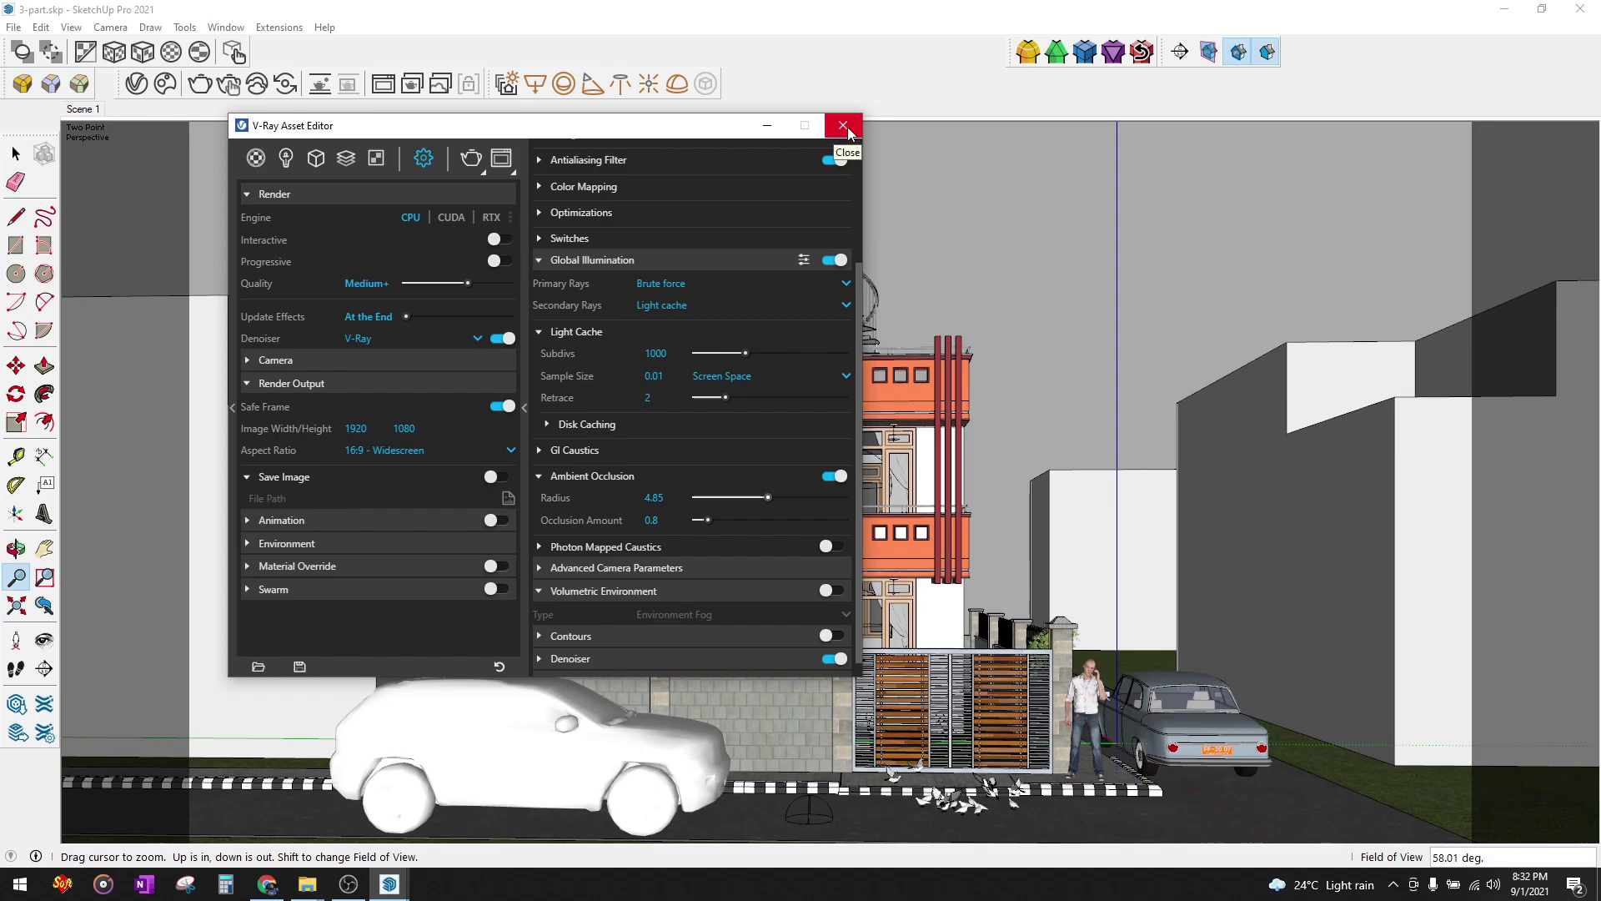
pyautogui.click(842, 125)
pyautogui.moveTo(1040, 258)
pyautogui.mouseDown(button='middle')
pyautogui.moveTo(809, 486)
pyautogui.moveTo(779, 446)
pyautogui.mouseUp(button='middle')
# - Draw a trial rectangle beside the grass lot, then delete it
pyautogui.press('r')
pyautogui.click(794, 199)
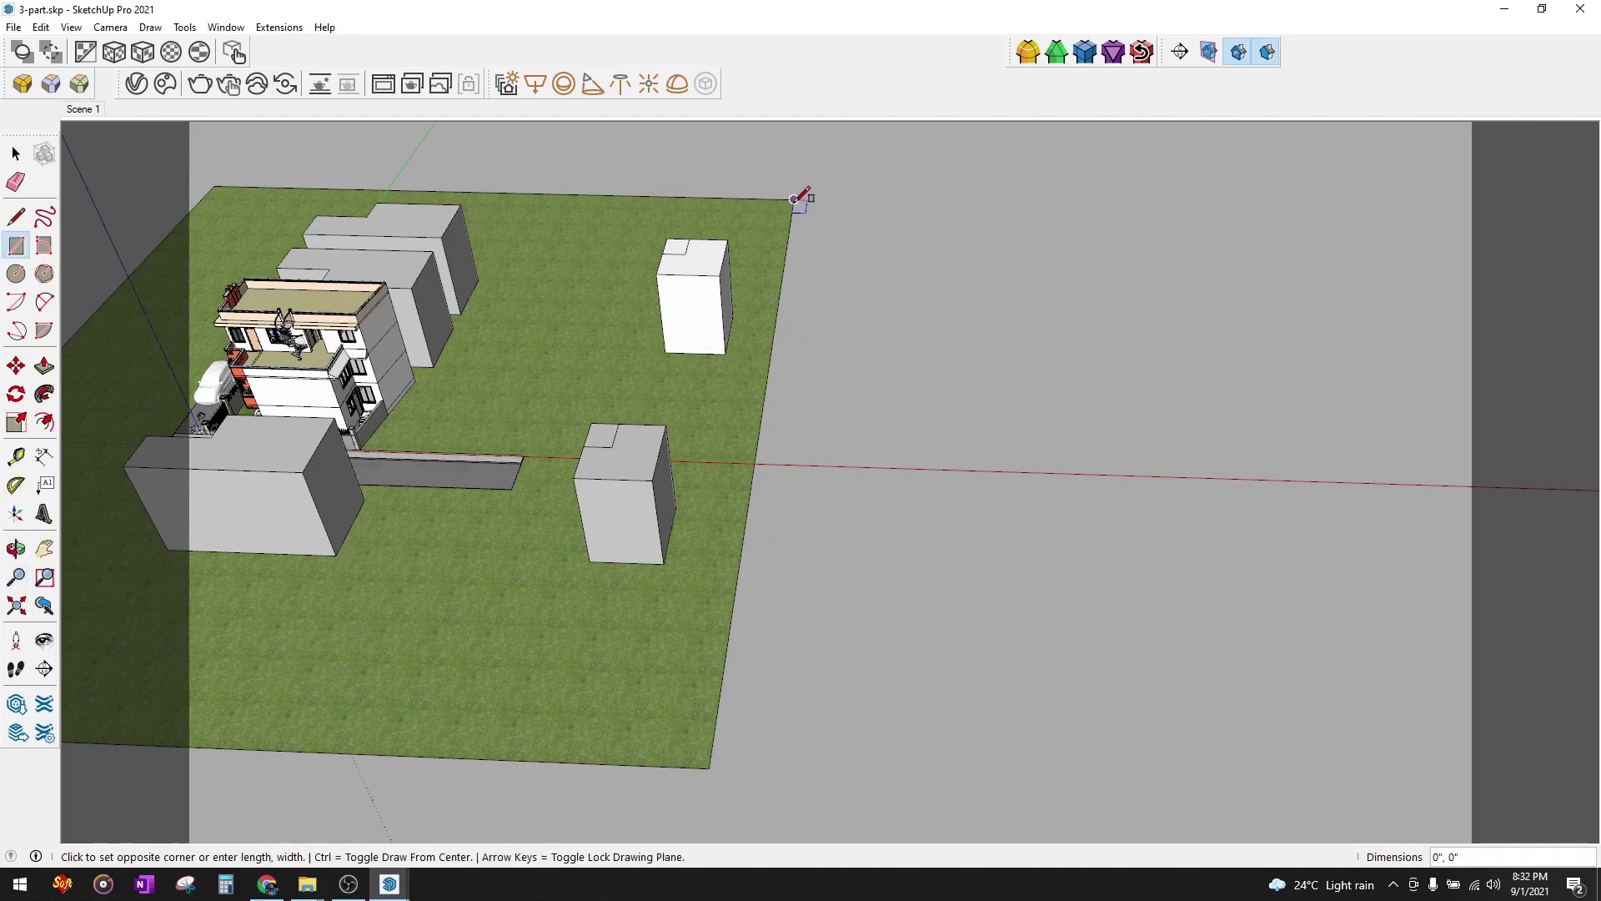
pyautogui.click(1339, 760)
pyautogui.press('space')
pyautogui.scroll(-2, 984, 496)
pyautogui.click(984, 496)
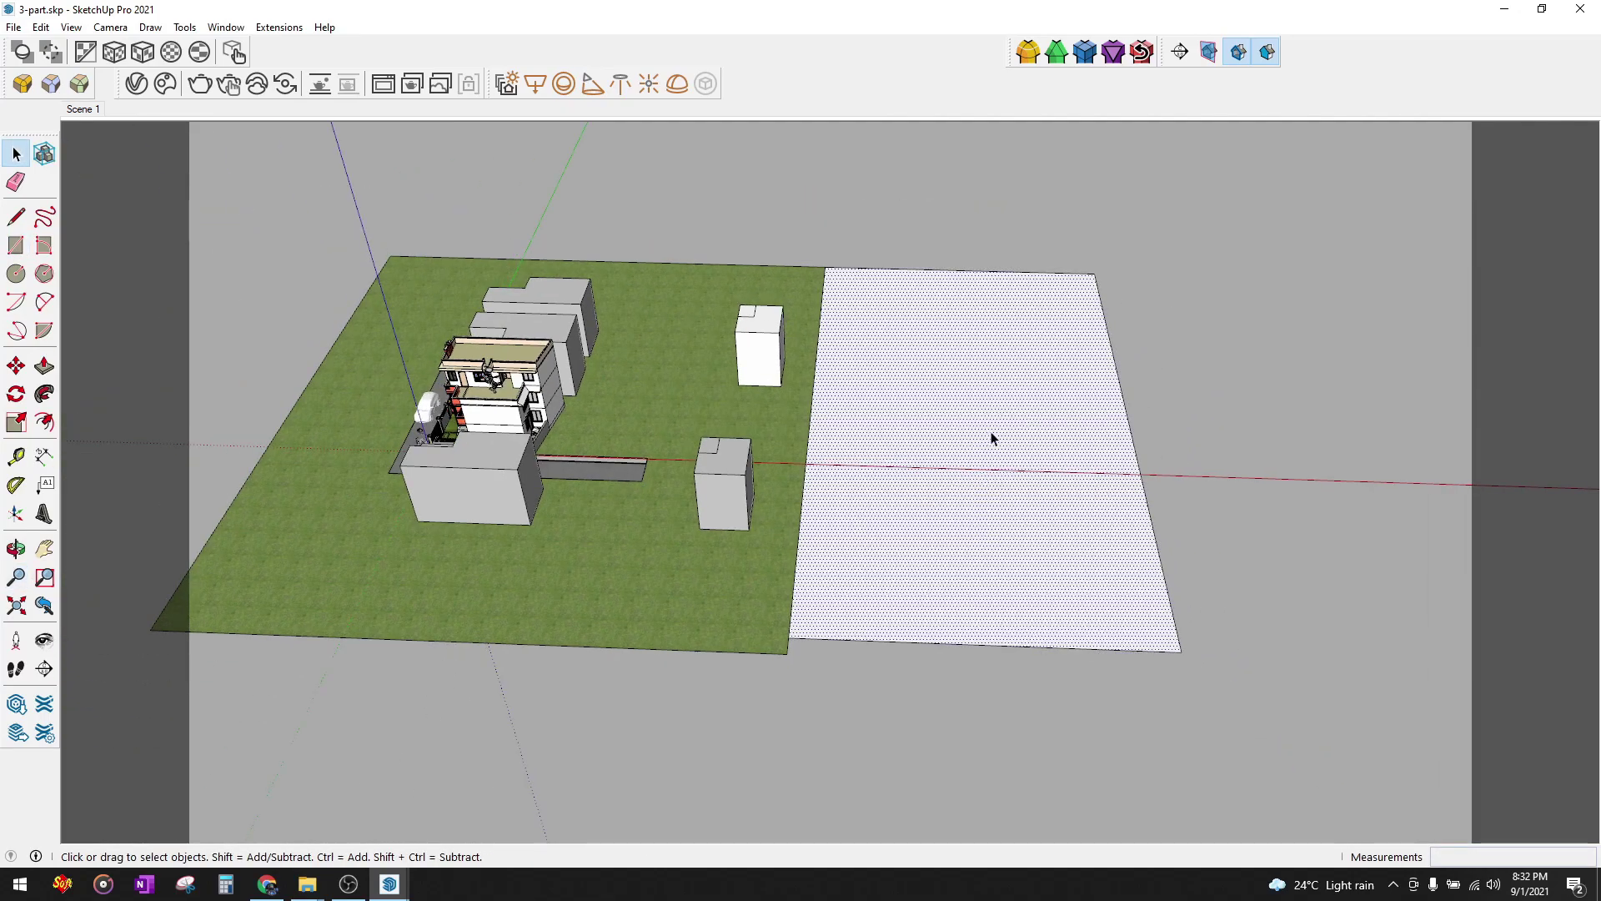
pyautogui.press('Delete')
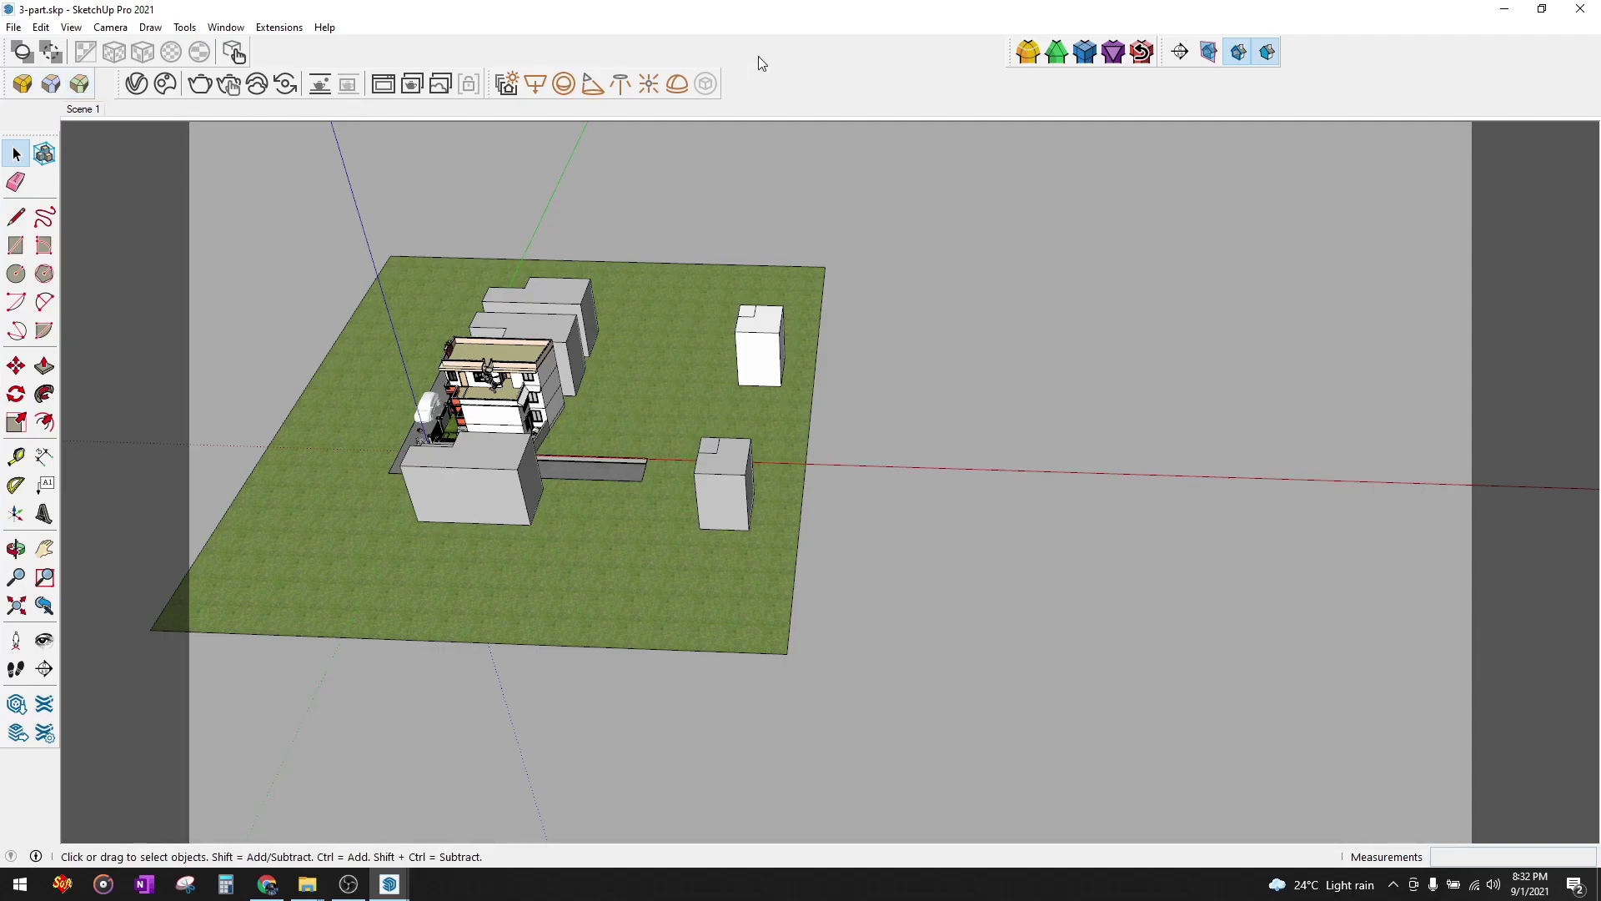
# - Enable the Sandbox toolbar and draw a From Scratch grid beside the lot
pyautogui.rightClick(841, 69)
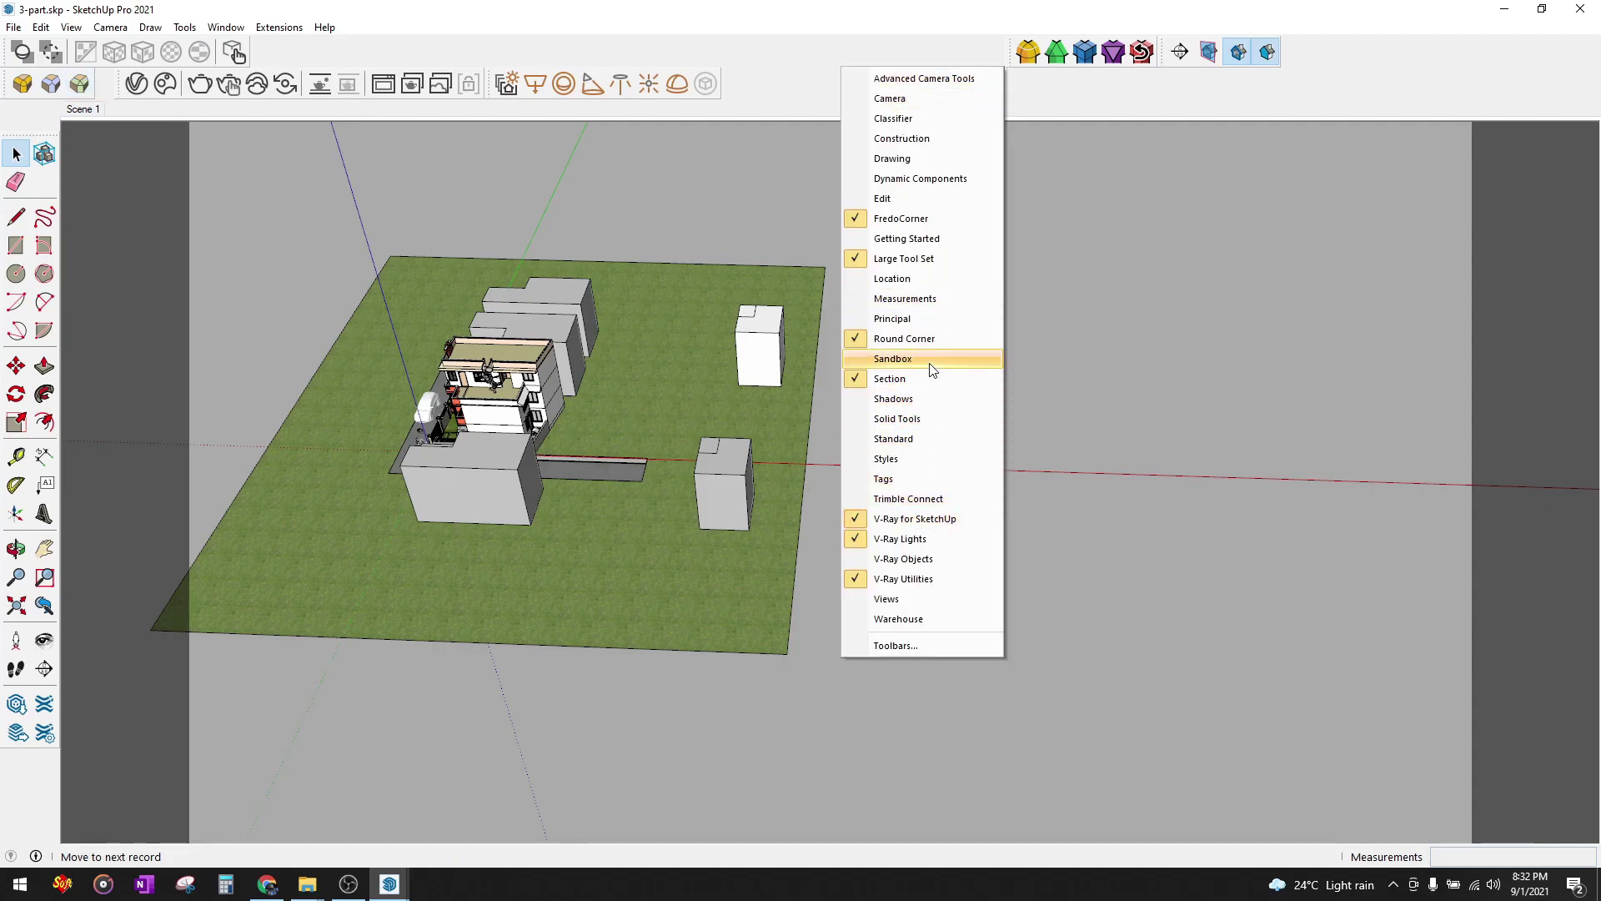
pyautogui.click(892, 359)
pyautogui.click(130, 121)
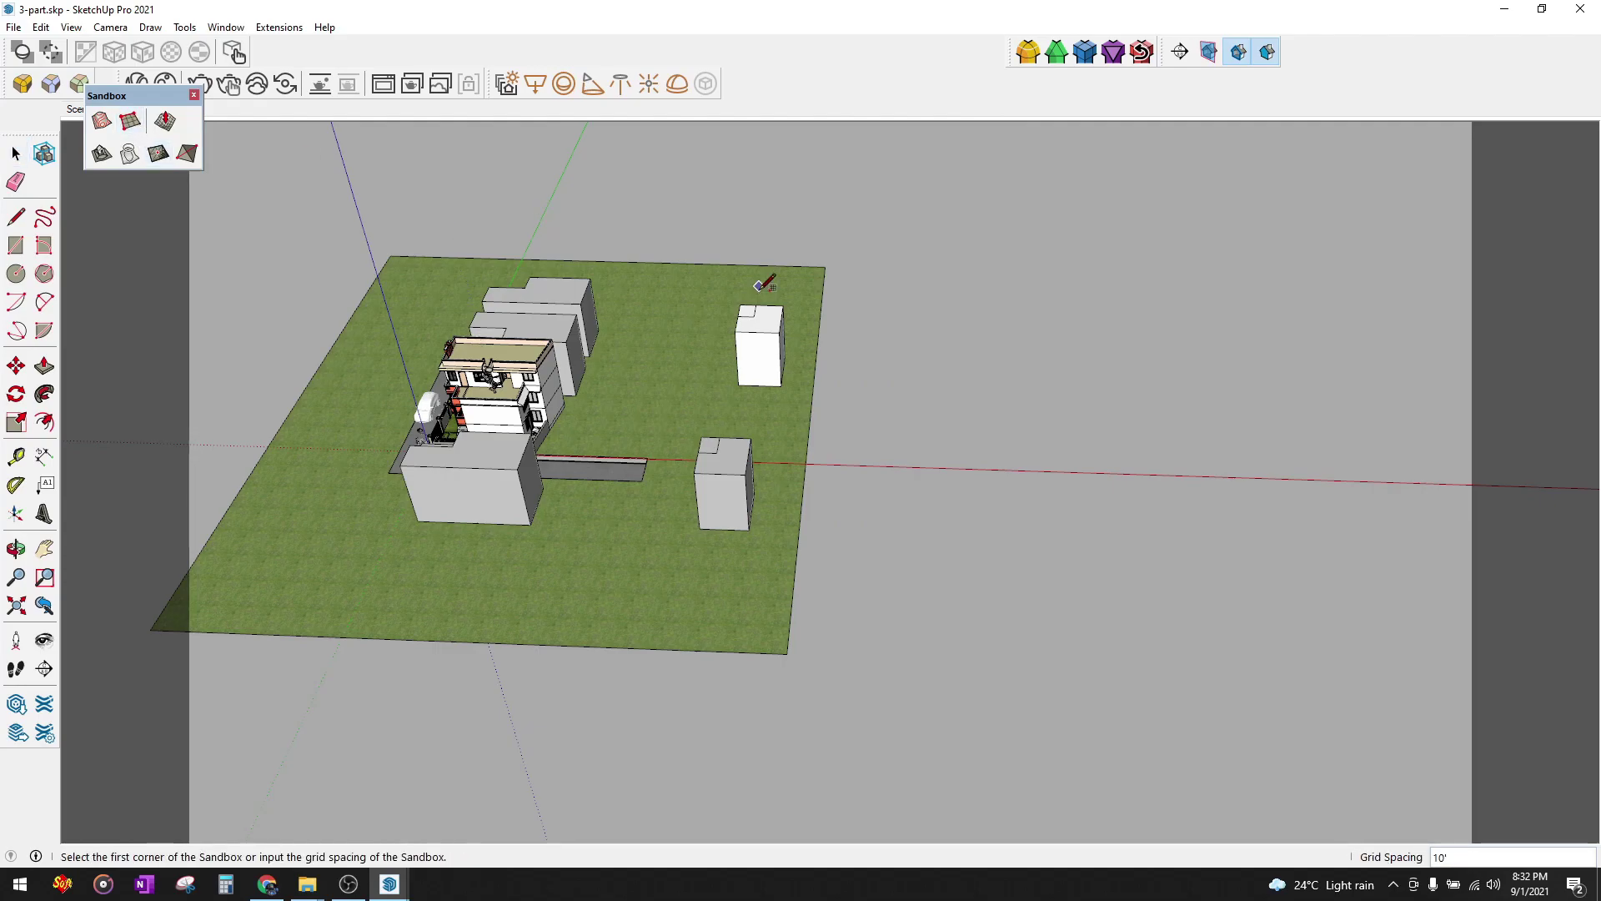
pyautogui.click(826, 268)
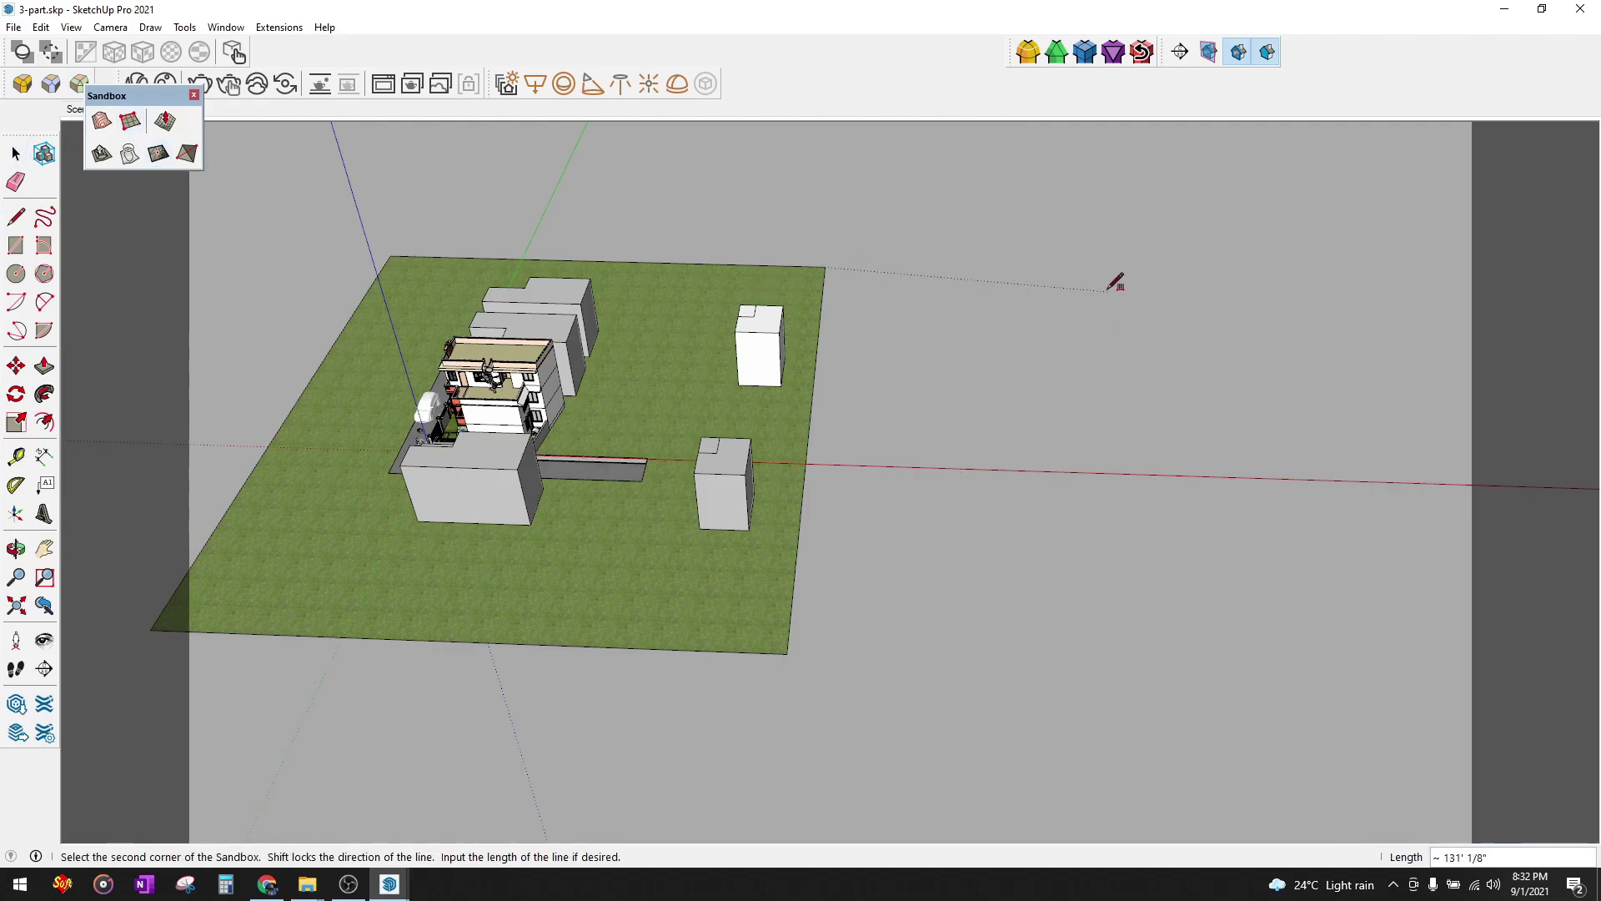
pyautogui.click(1081, 272)
pyautogui.click(1134, 674)
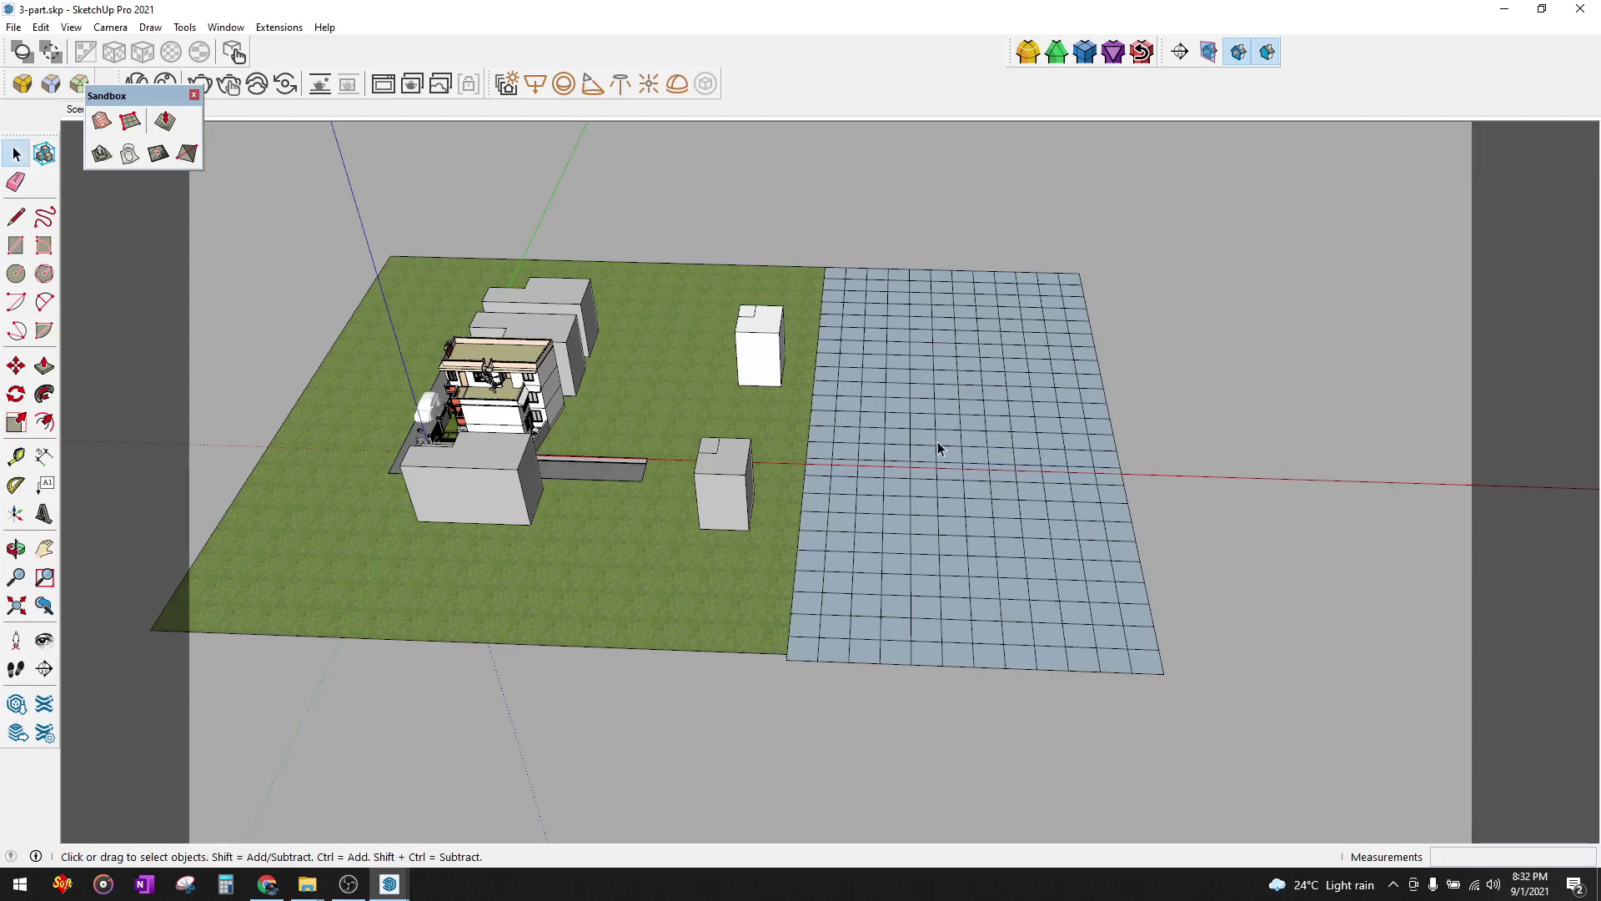
# - Inside the grid group, Smoove the first few bumps, undoing the last two raises
pyautogui.doubleClick(869, 351)
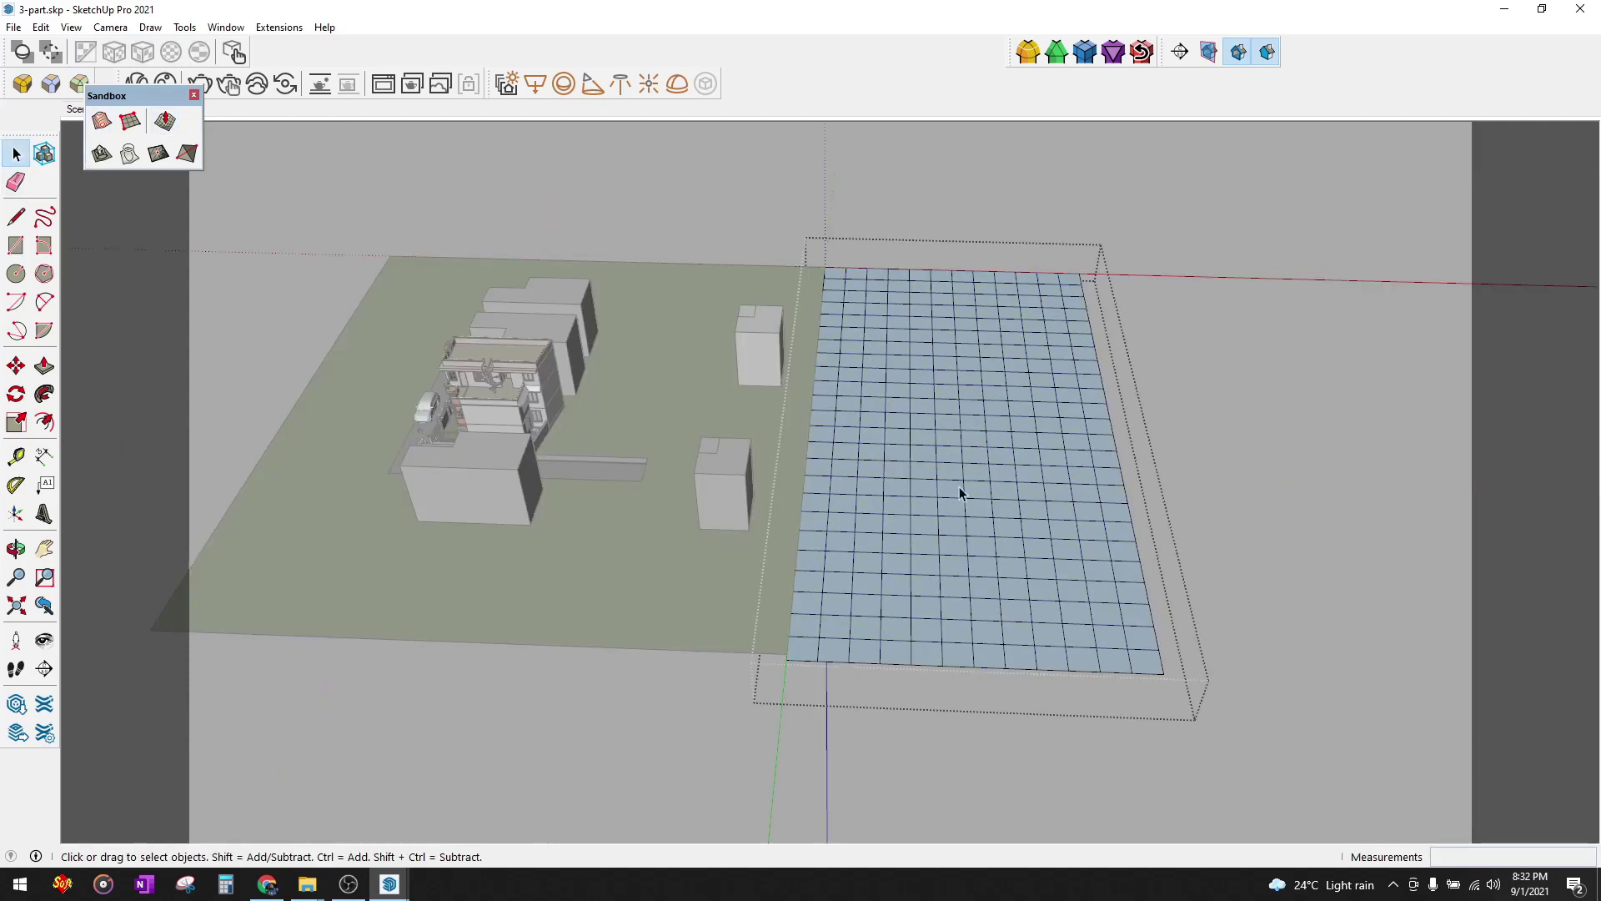
pyautogui.click(165, 121)
pyautogui.click(952, 490)
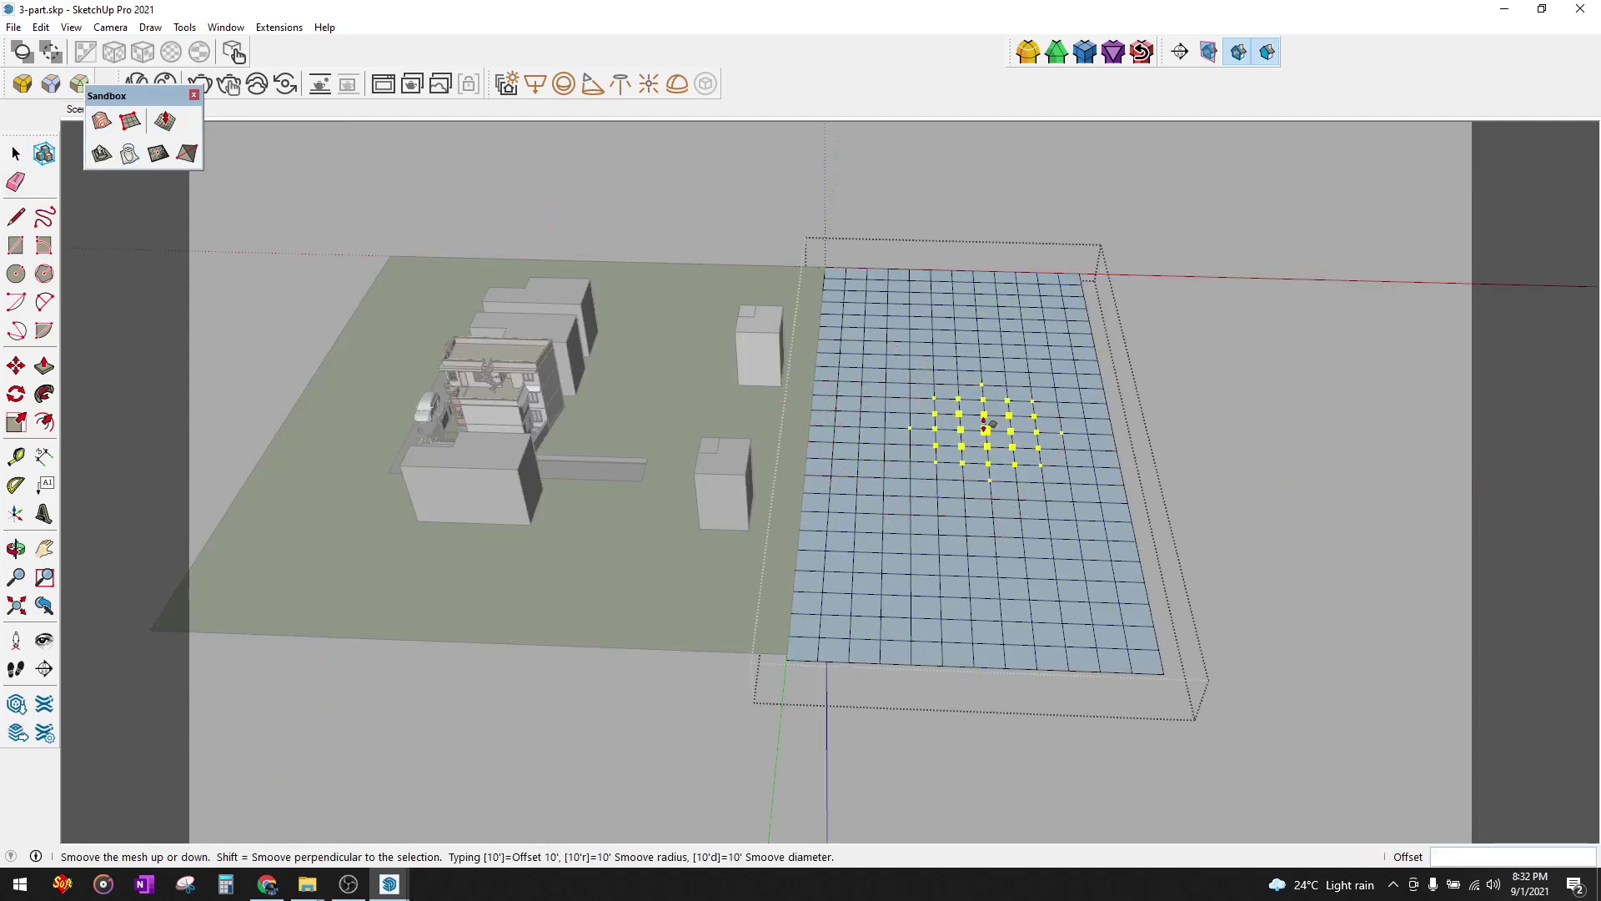
pyautogui.click(954, 437)
pyautogui.click(898, 488)
pyautogui.click(873, 427)
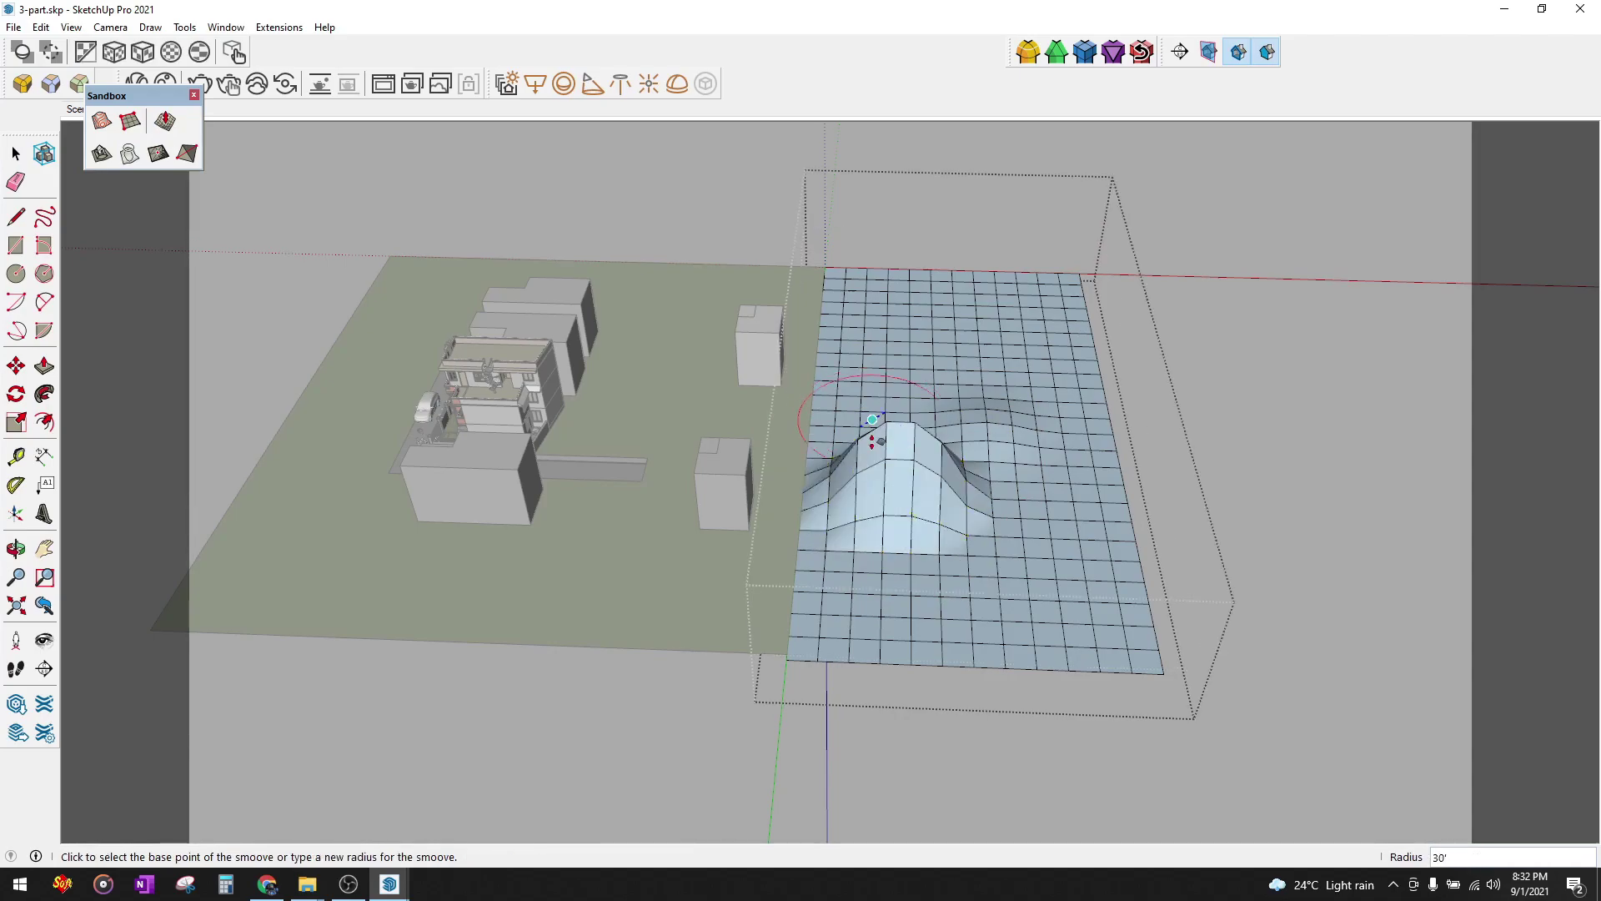
pyautogui.click(888, 454)
pyautogui.click(913, 453)
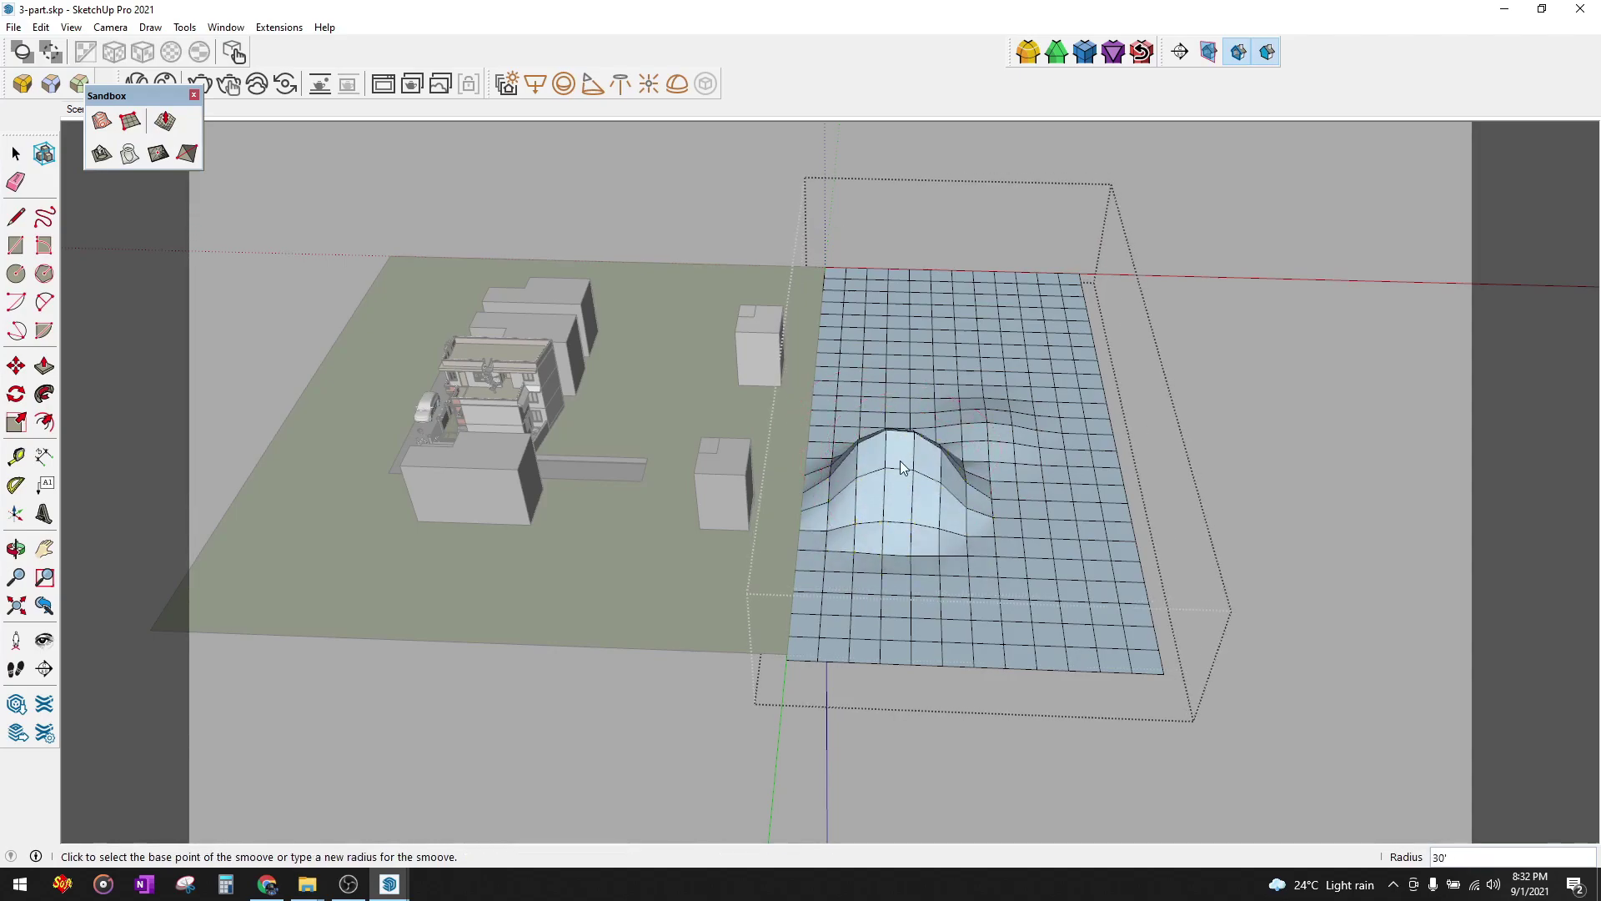
pyautogui.click(892, 459)
pyautogui.hotkey('ctrl', 'z')
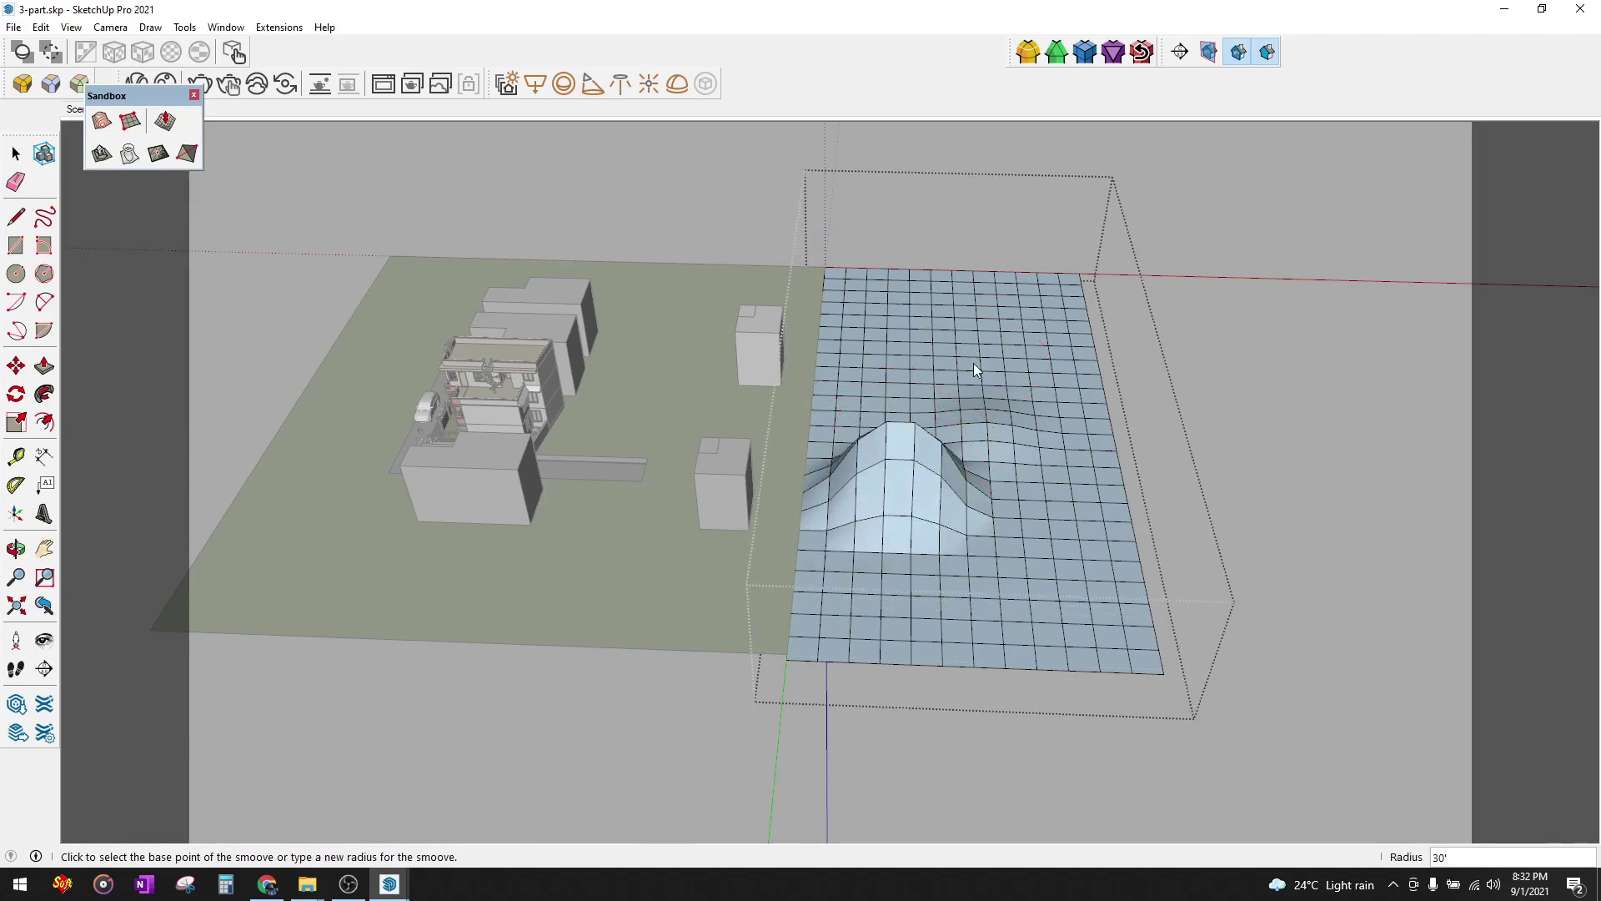
pyautogui.hotkey('ctrl', 'z')
# - Smoove more hills on the right, left, top-left and lower-right of the grid
pyautogui.click(1053, 369)
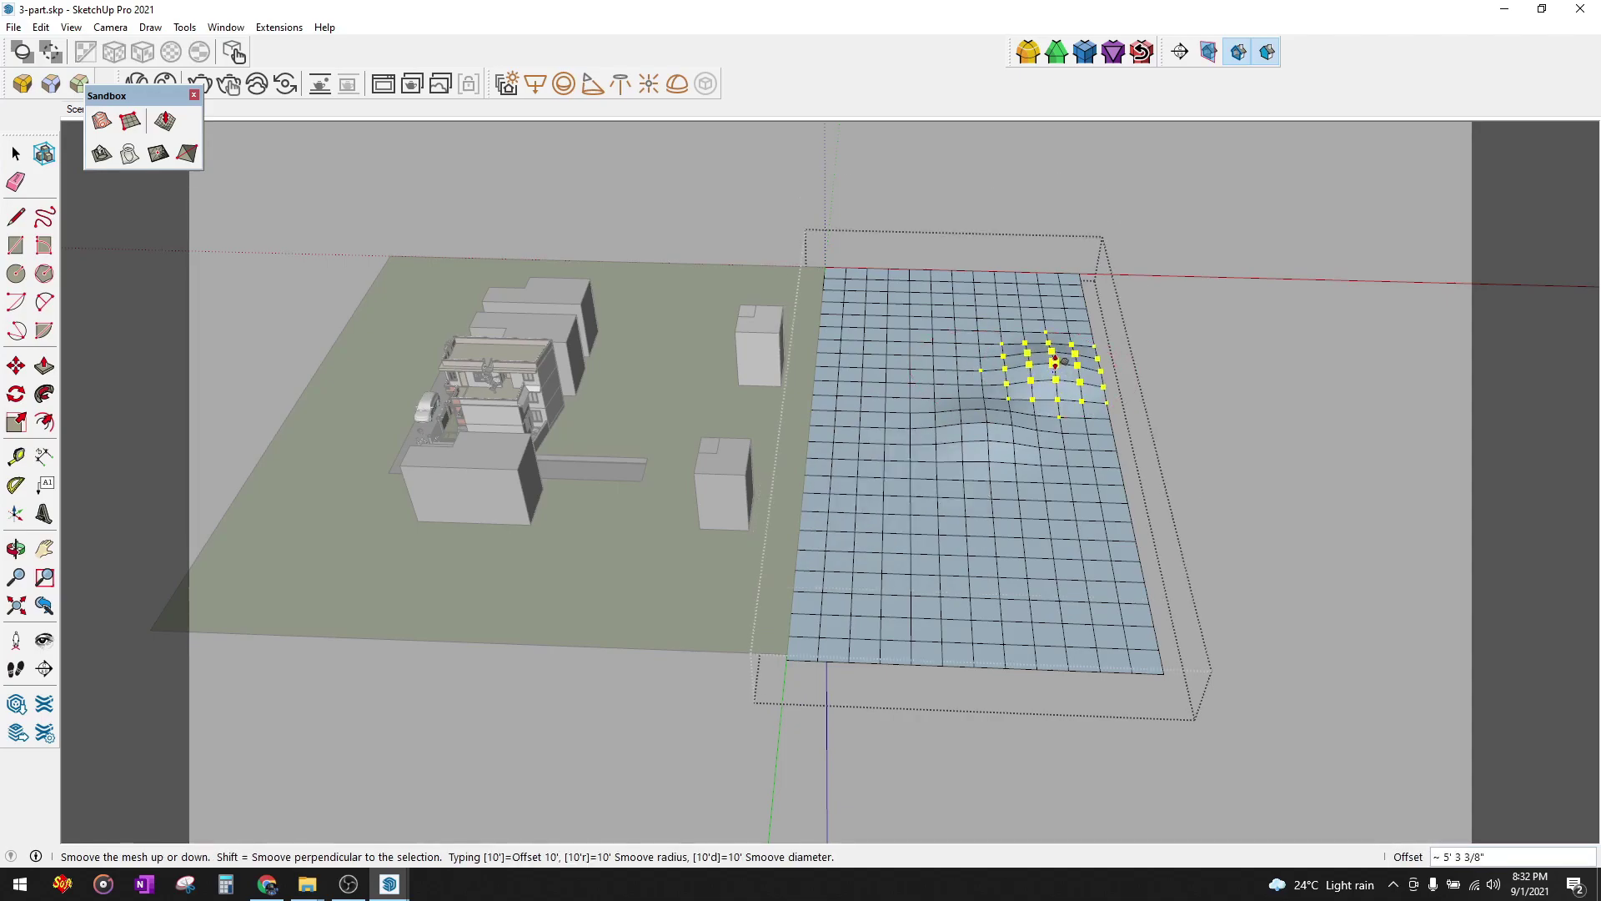
pyautogui.click(1053, 359)
pyautogui.click(939, 380)
pyautogui.click(859, 443)
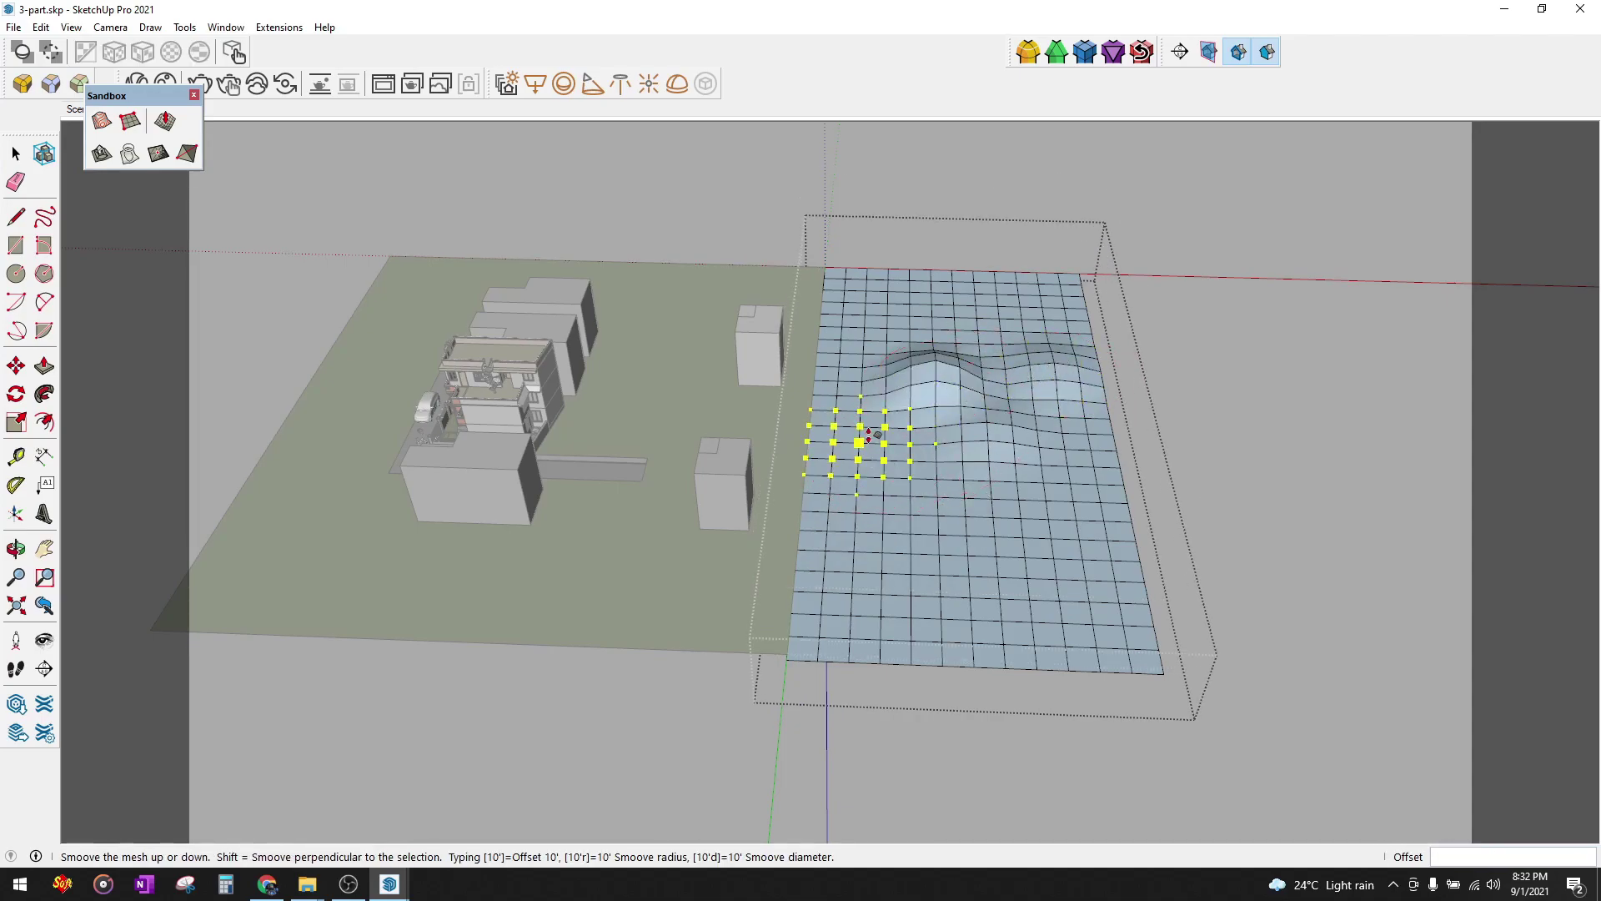
pyautogui.click(859, 421)
pyautogui.scroll(2, 863, 342)
pyautogui.click(894, 321)
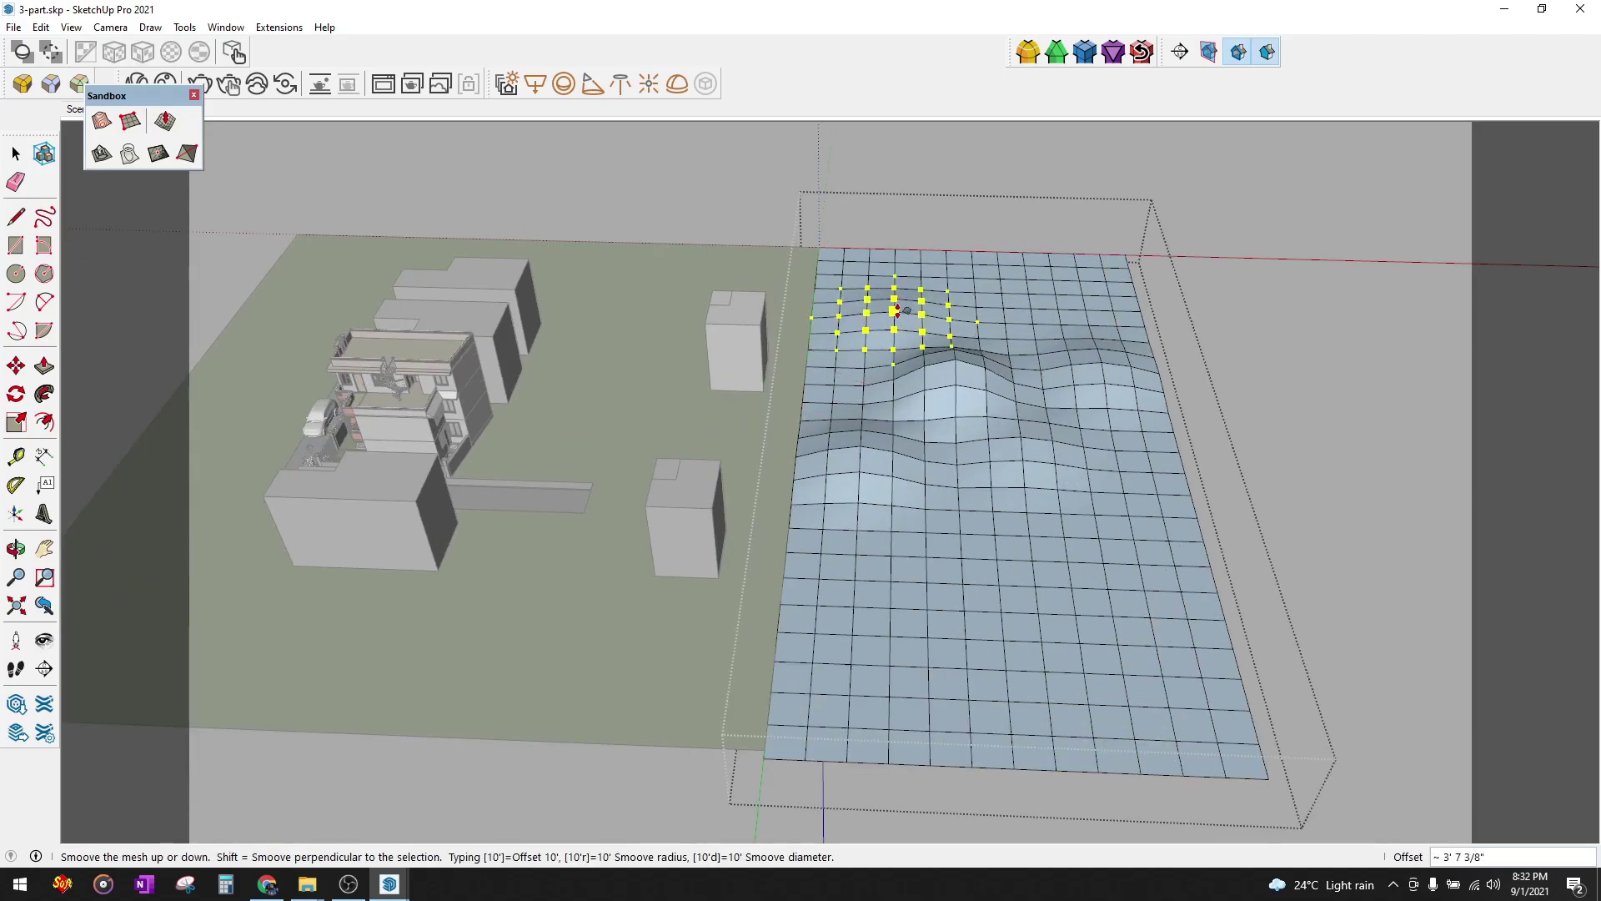
pyautogui.click(894, 296)
pyautogui.click(1058, 412)
pyautogui.click(1094, 519)
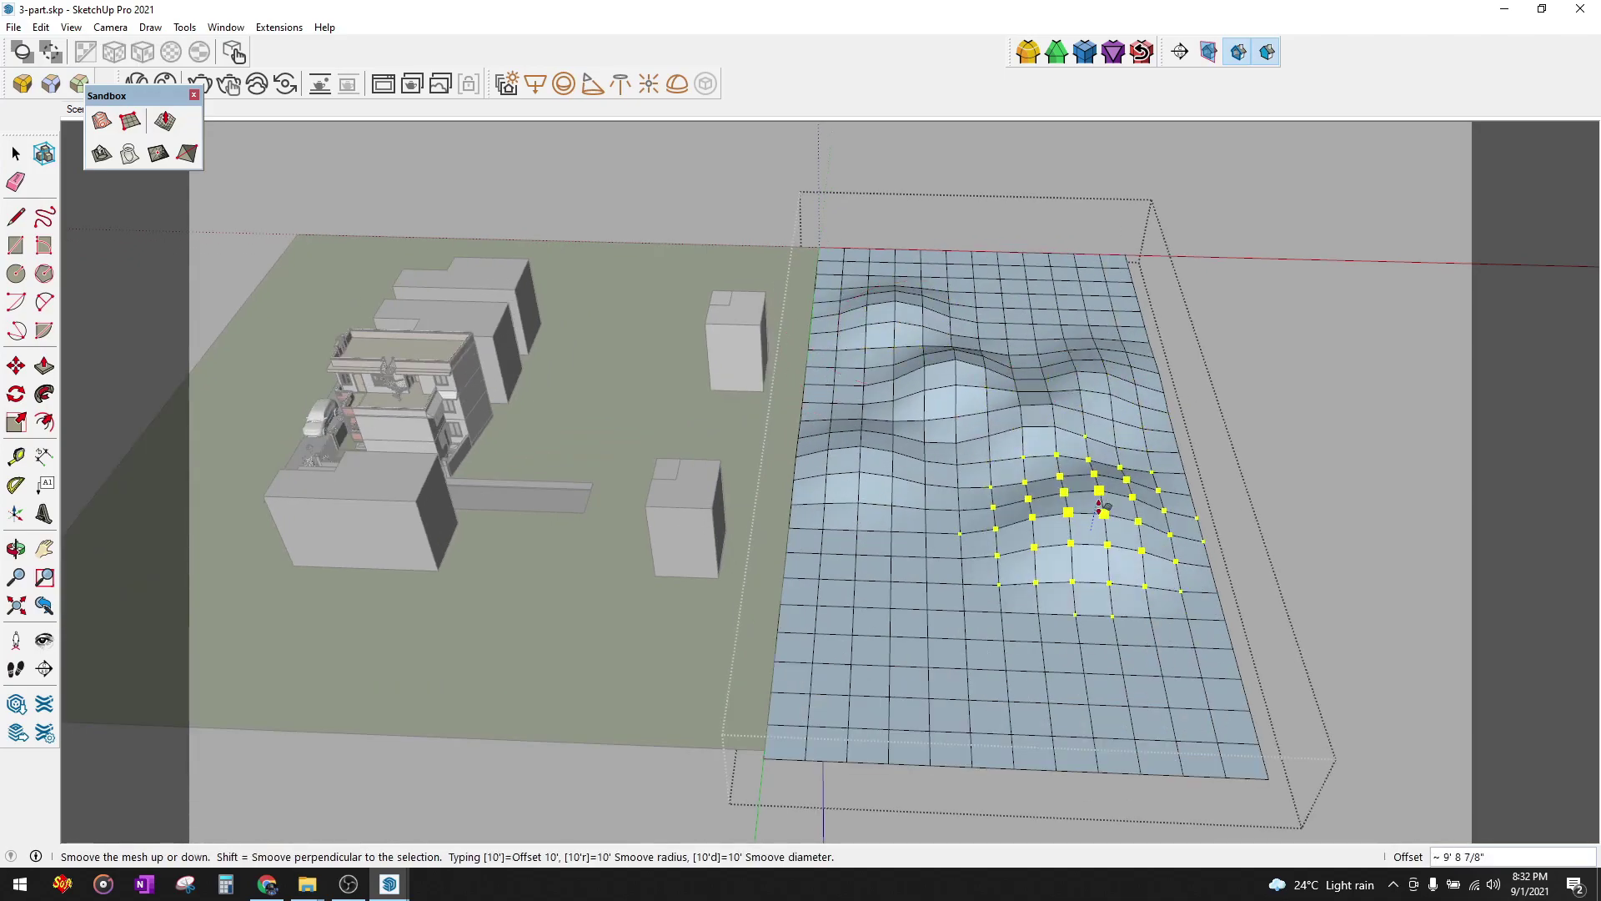
pyautogui.click(959, 567)
pyautogui.moveTo(1029, 332); pyautogui.dragTo(1046, 377, button='middle')
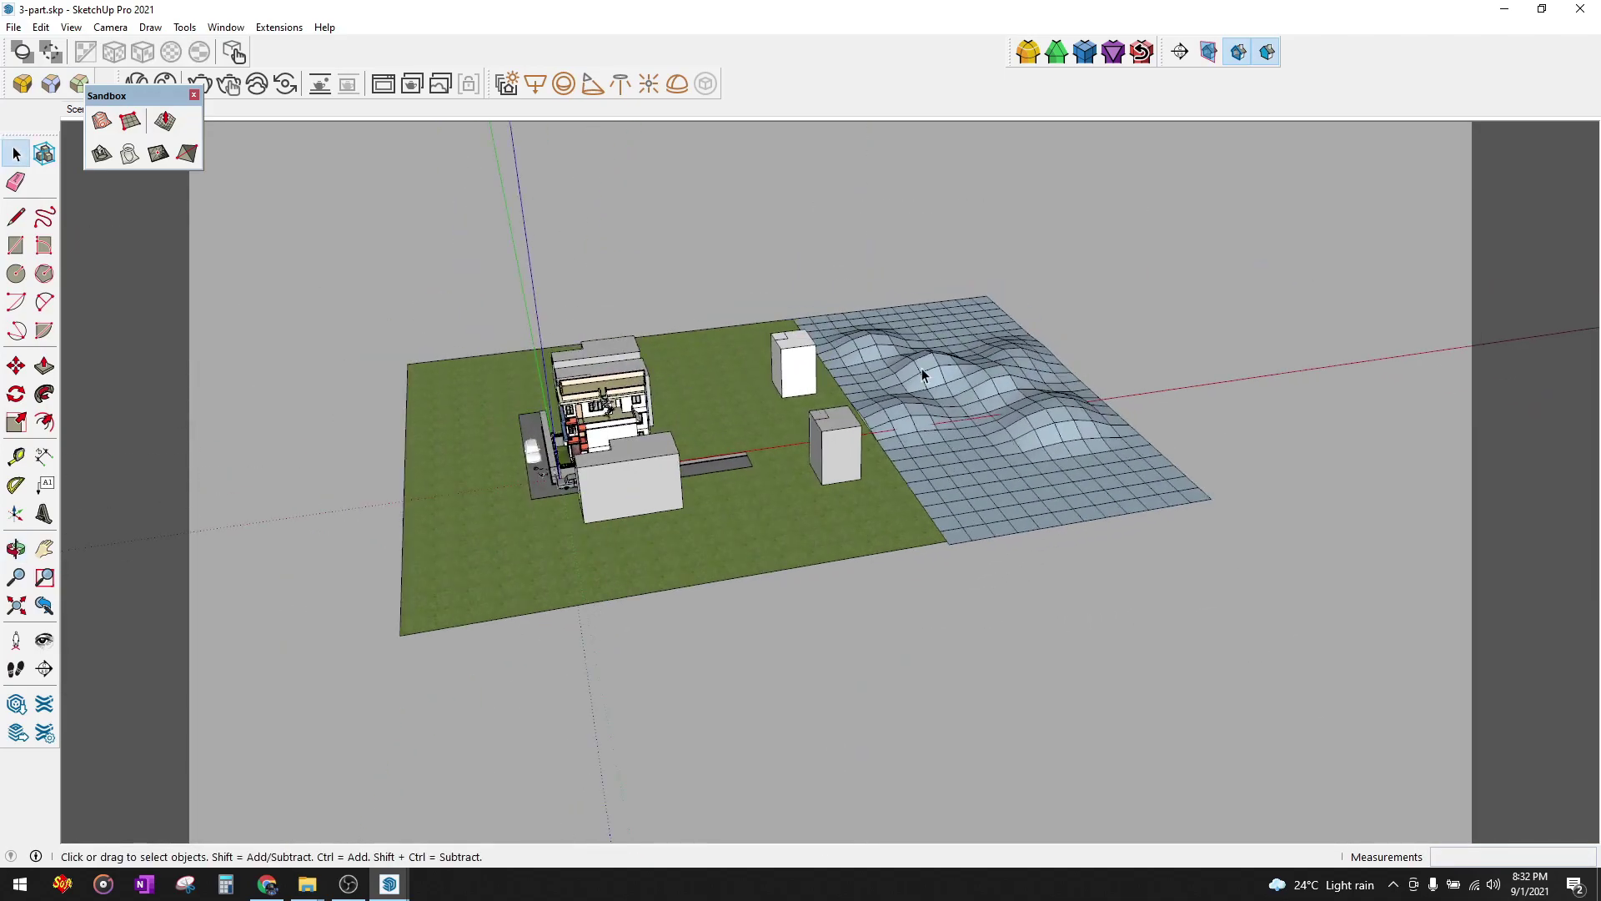
# - Make the hilly terrain grid into a group
pyautogui.click(1018, 440)
pyautogui.moveTo(1018, 440)
pyautogui.mouseDown(button='middle')
pyautogui.moveTo(984, 455)
pyautogui.moveTo(1017, 108)
pyautogui.moveTo(988, 515)
pyautogui.mouseUp(button='middle')
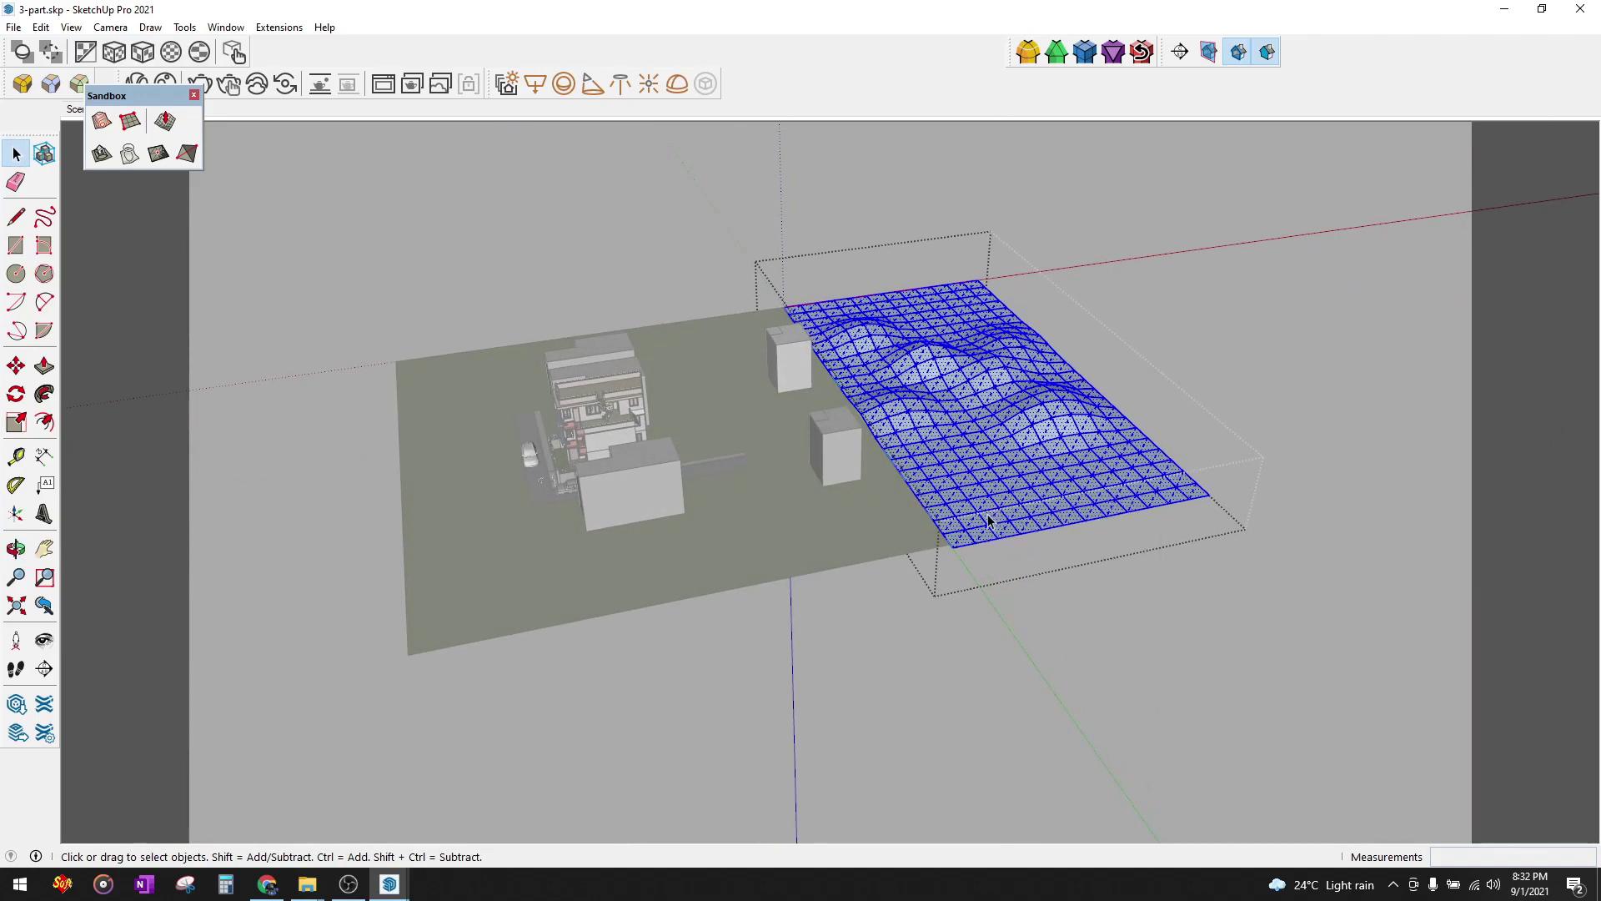
pyautogui.rightClick(988, 515)
pyautogui.click(1043, 659)
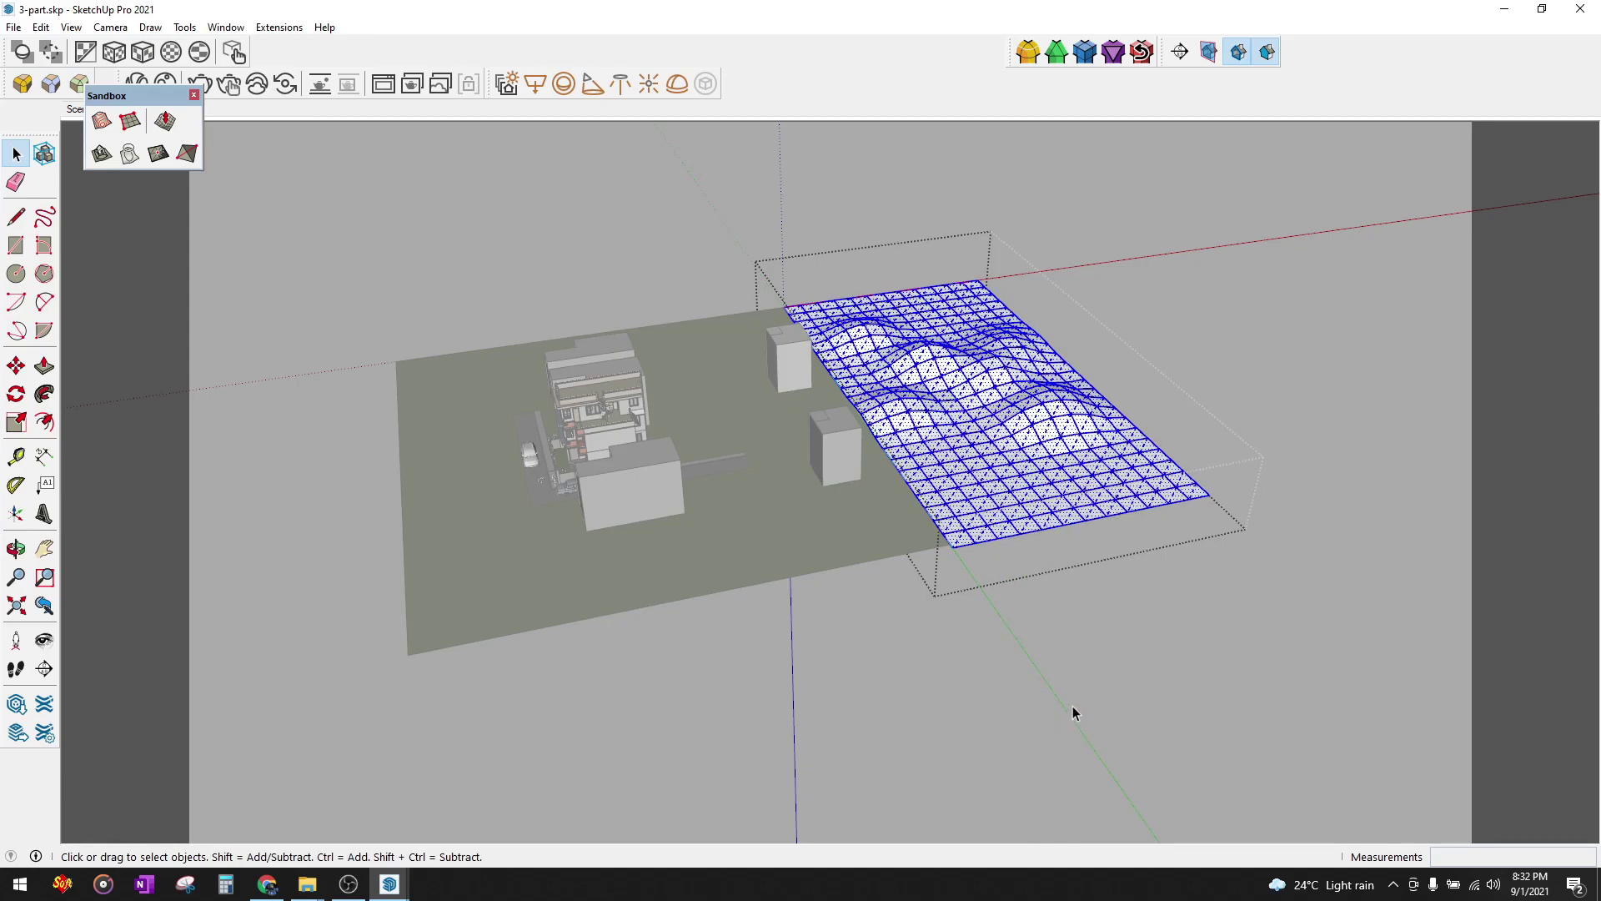
pyautogui.moveTo(1072, 705); pyautogui.dragTo(832, 563, button='middle')
# - Paint the terrain with the lot's grass material and nudge it into line with the lot
pyautogui.press('b')
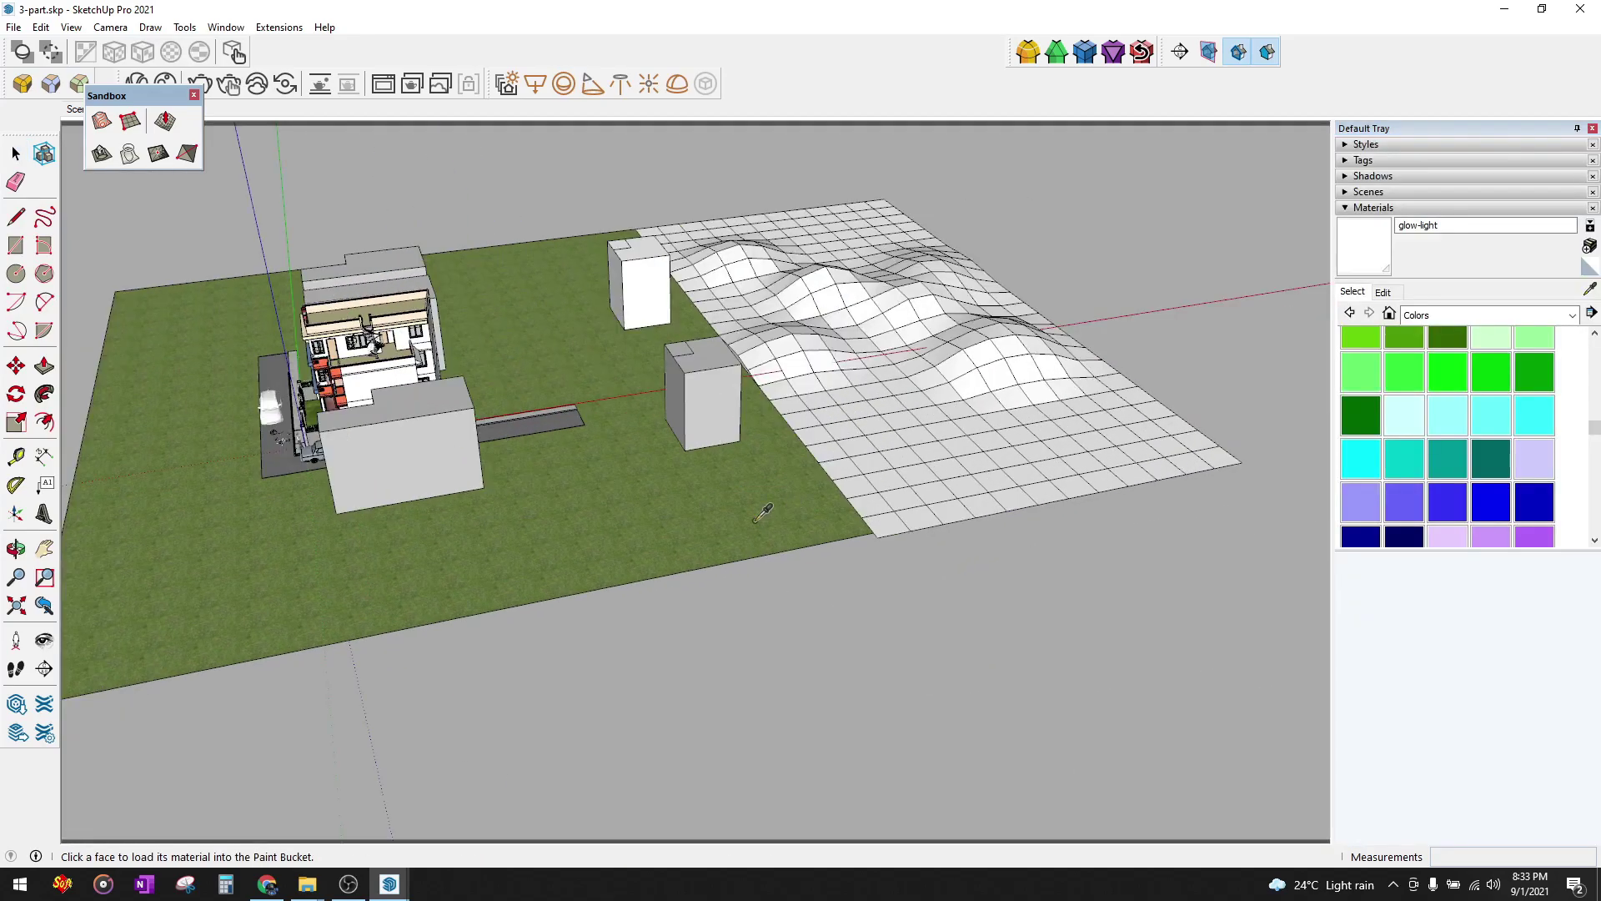
pyautogui.click(1012, 379)
pyautogui.press('space')
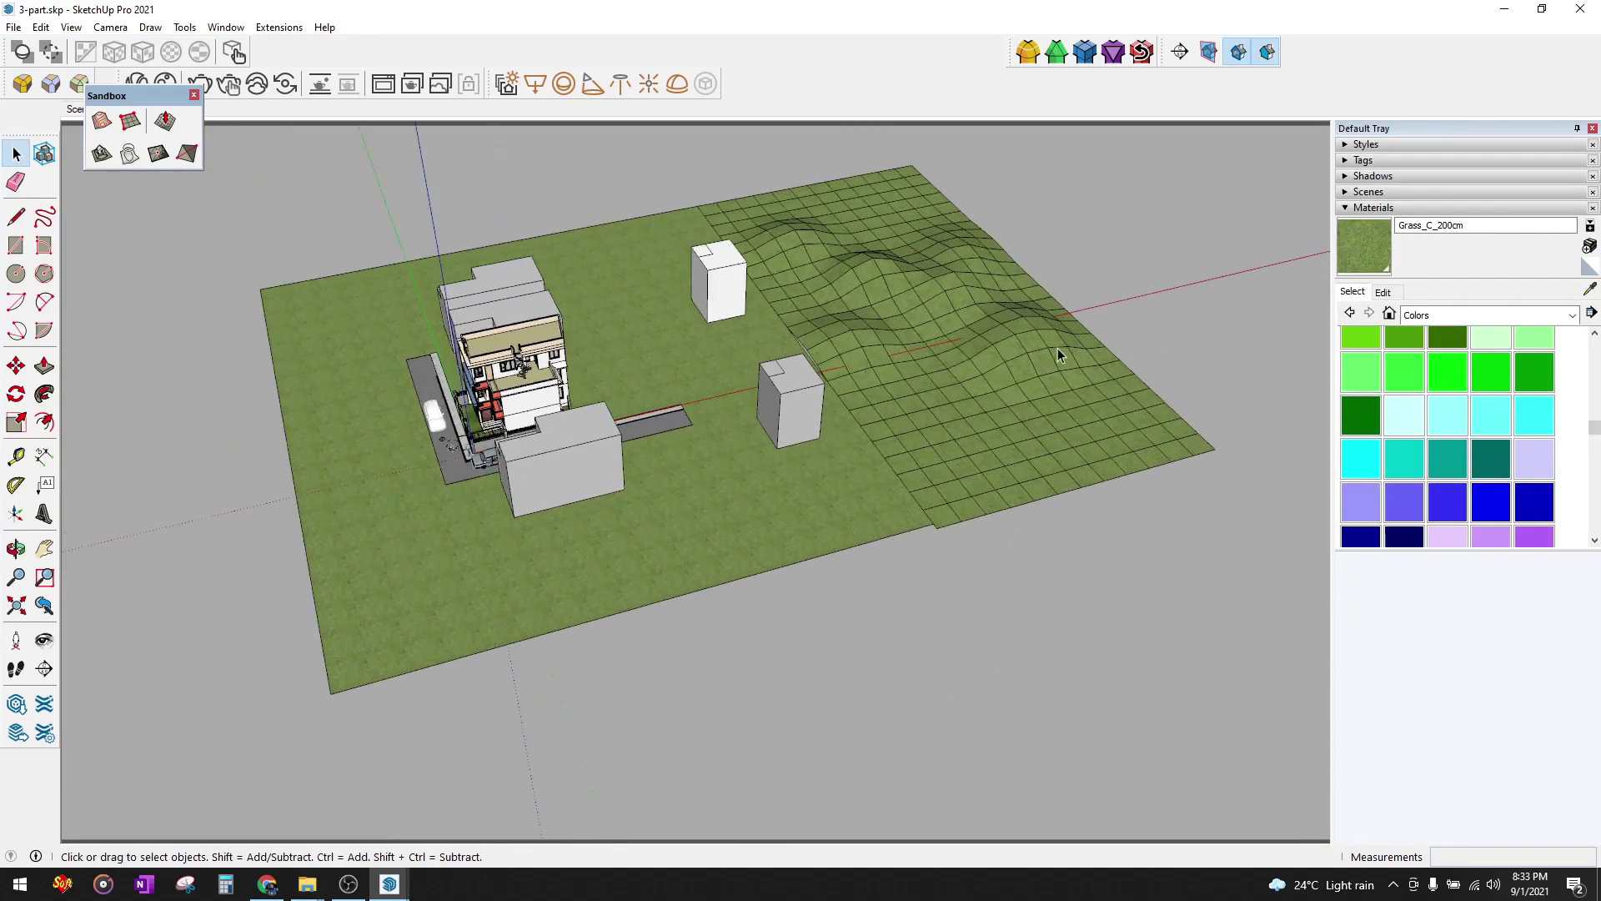
pyautogui.scroll(3, 1061, 351)
pyautogui.click(1070, 517)
pyautogui.press('m')
pyautogui.moveTo(1151, 550); pyautogui.dragTo(1125, 554)
pyautogui.press('space')
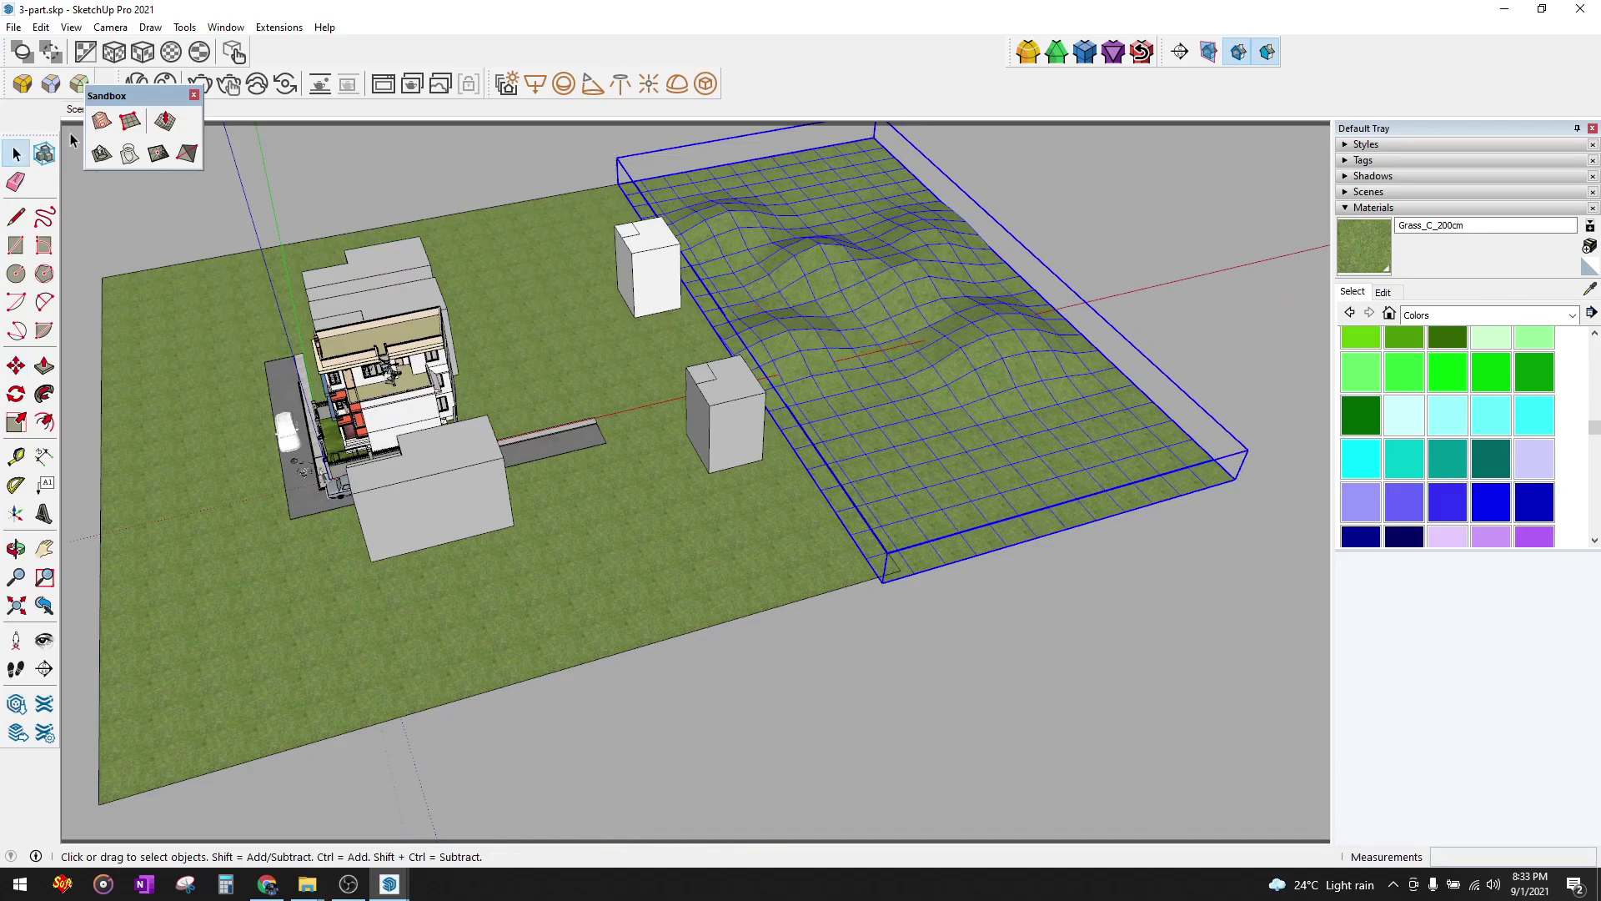
# - Return to the street view and choose Soften/Smooth Edges for the terrain group
pyautogui.moveTo(667, 325); pyautogui.dragTo(814, 315, button='middle')
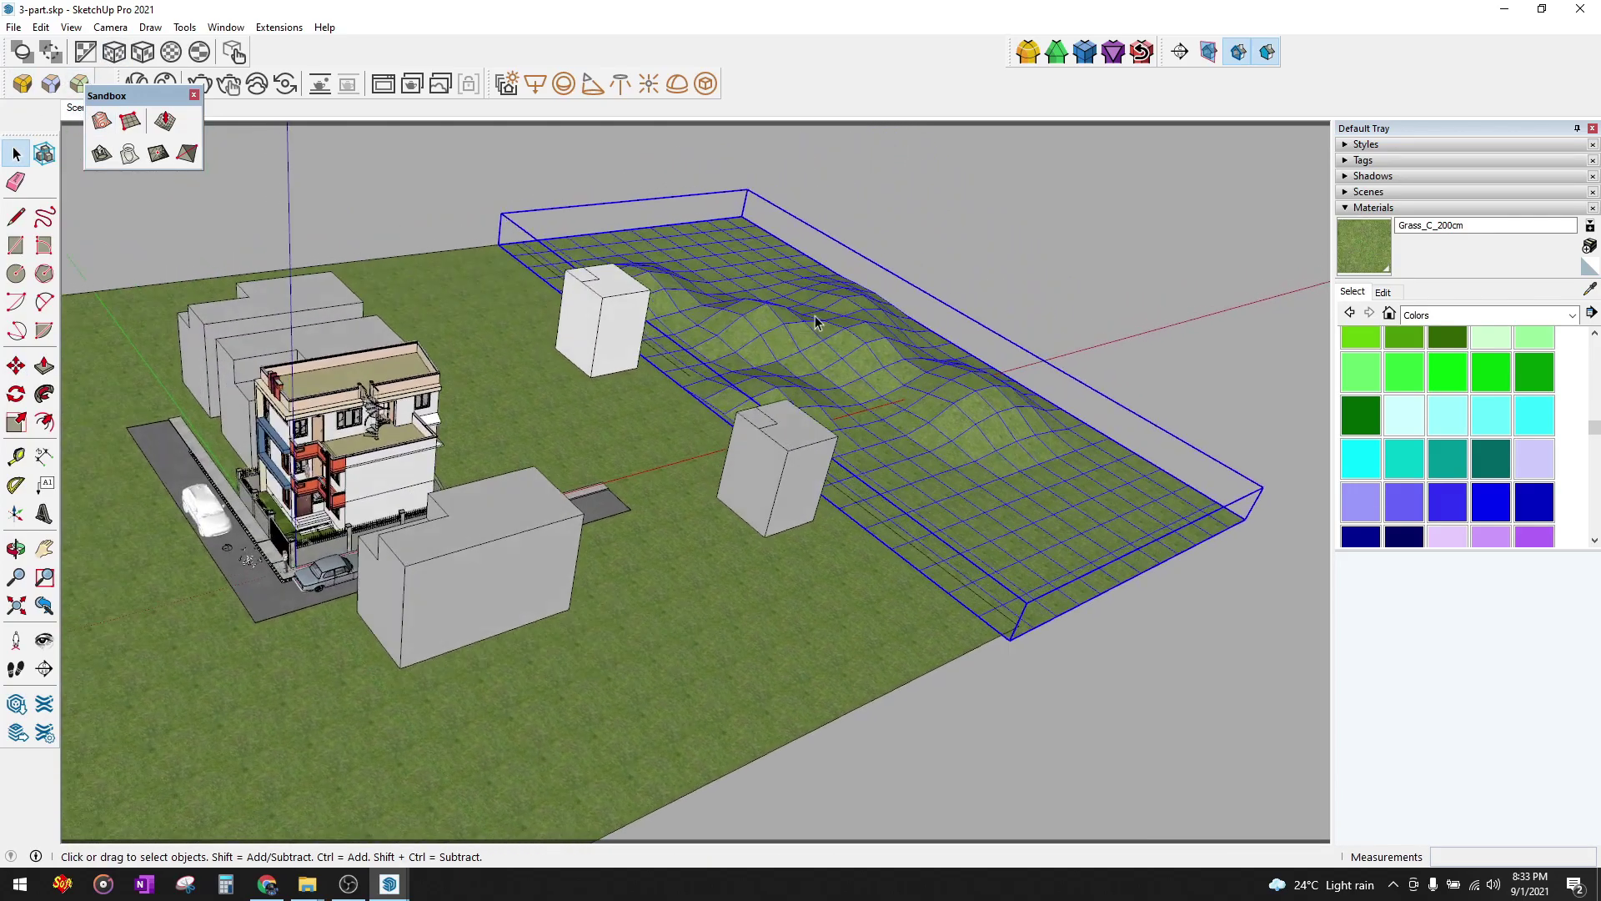
pyautogui.scroll(3, 842, 314)
pyautogui.press('pagedown')
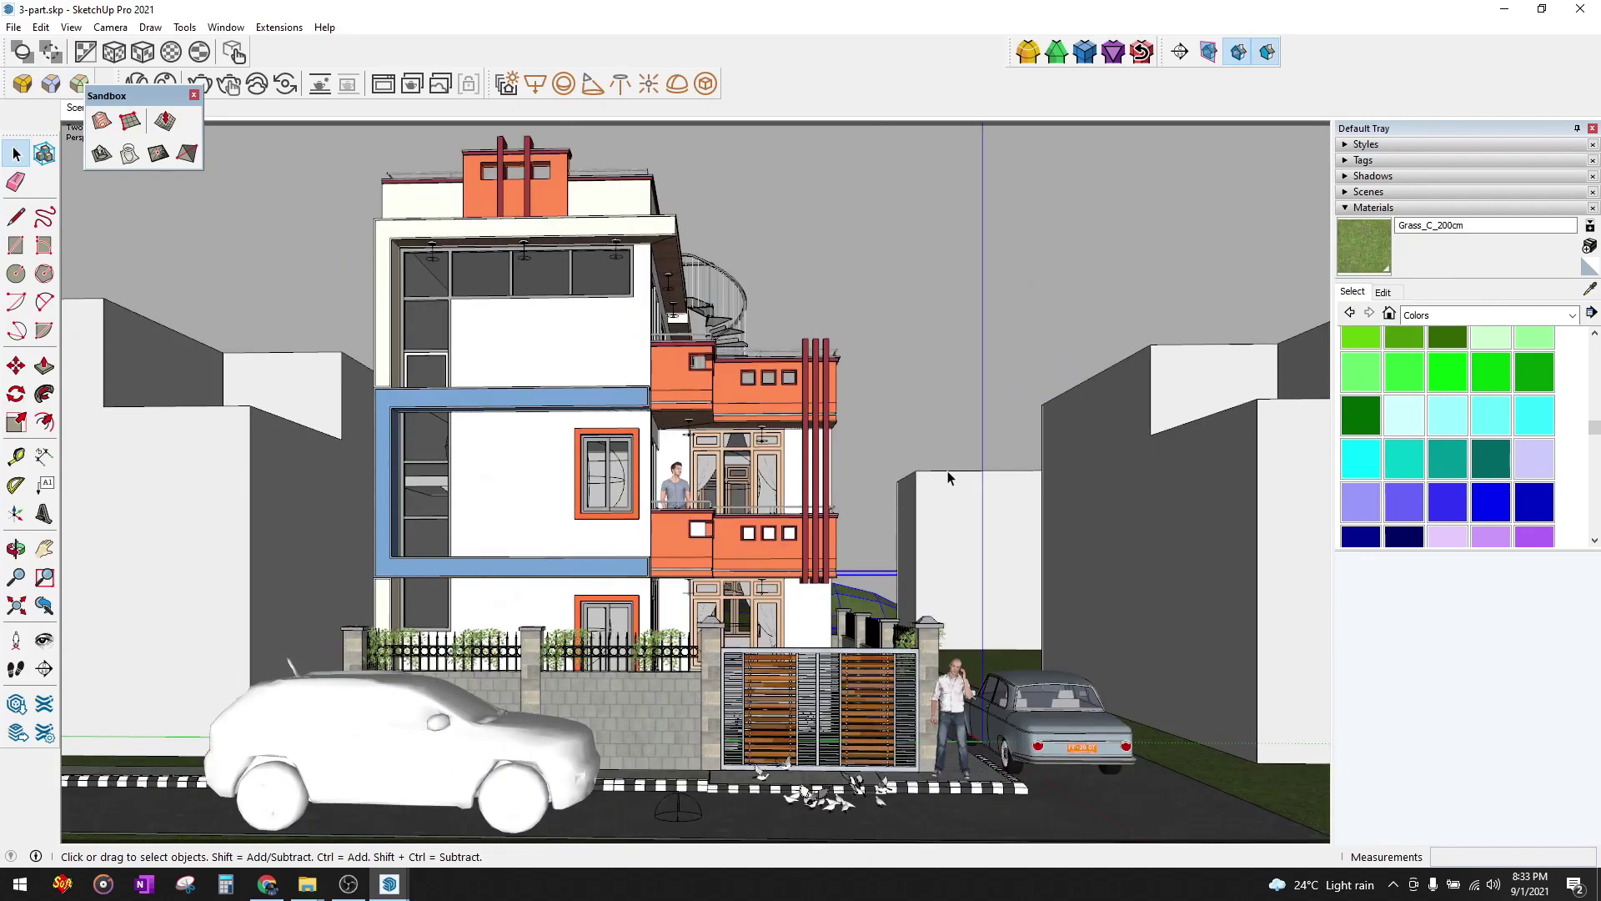
pyautogui.click(1592, 129)
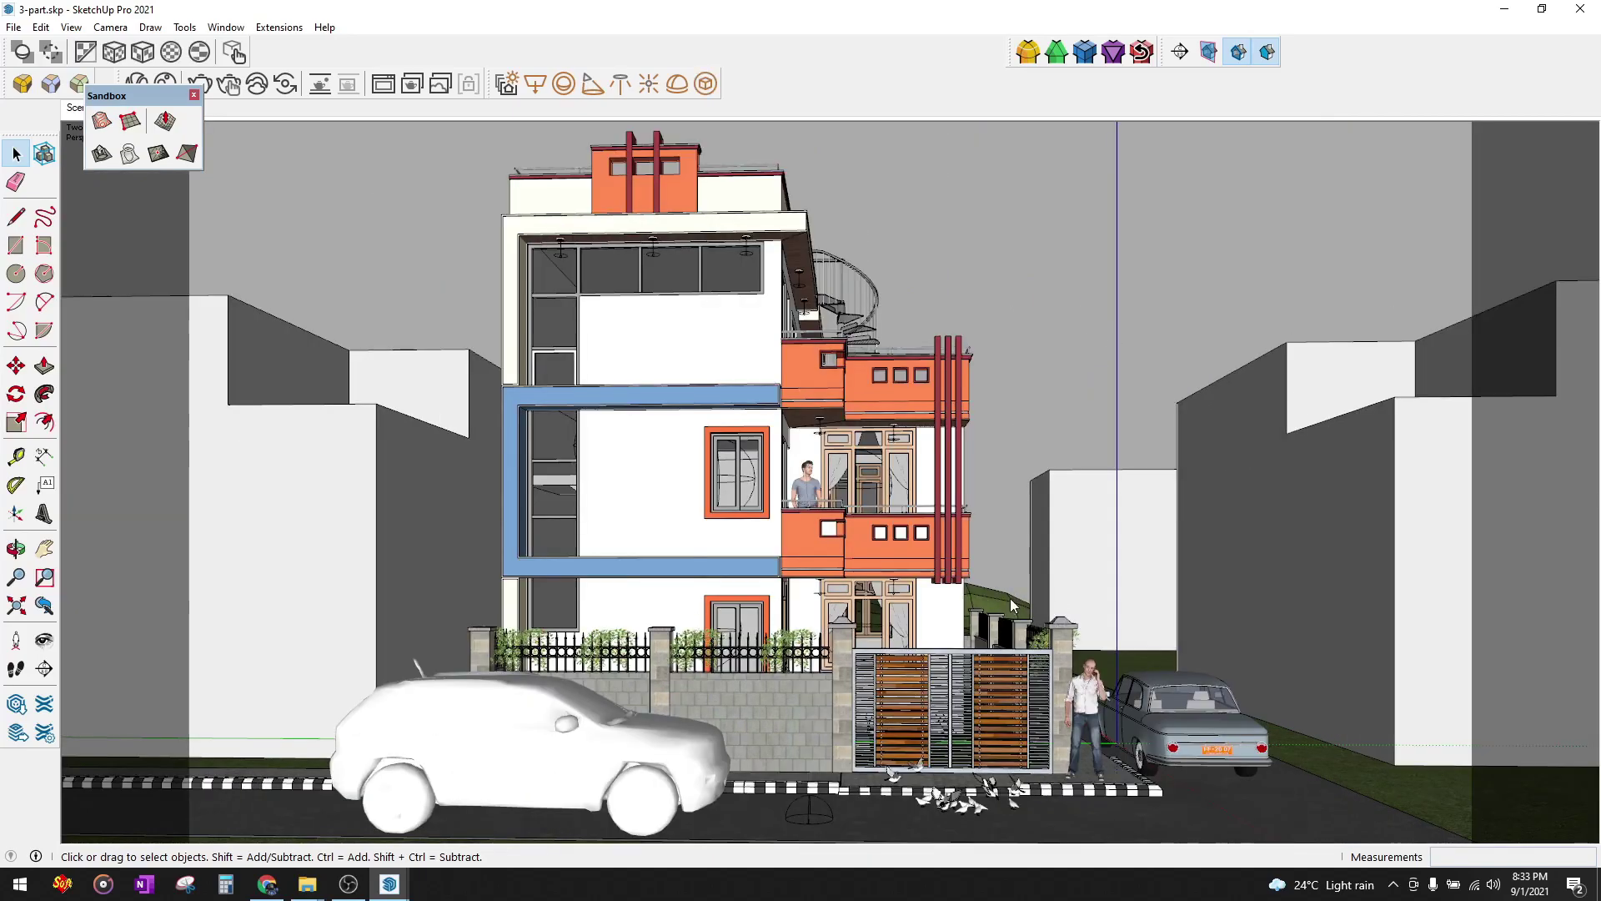
pyautogui.rightClick(1010, 601)
pyautogui.click(991, 596)
pyautogui.rightClick(990, 596)
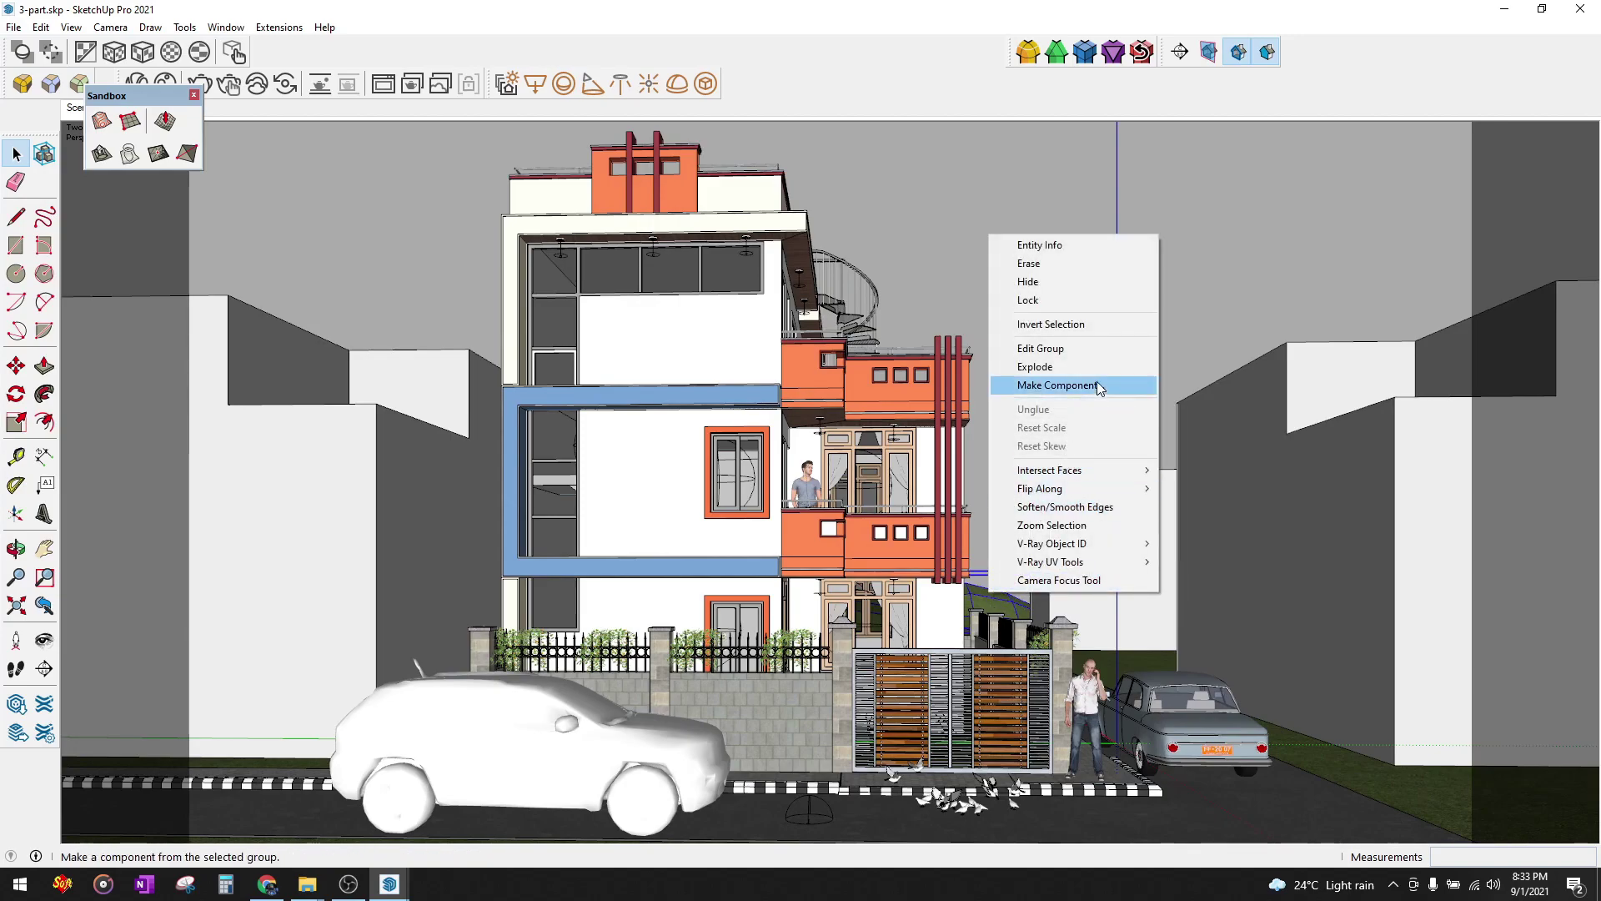
pyautogui.click(1038, 507)
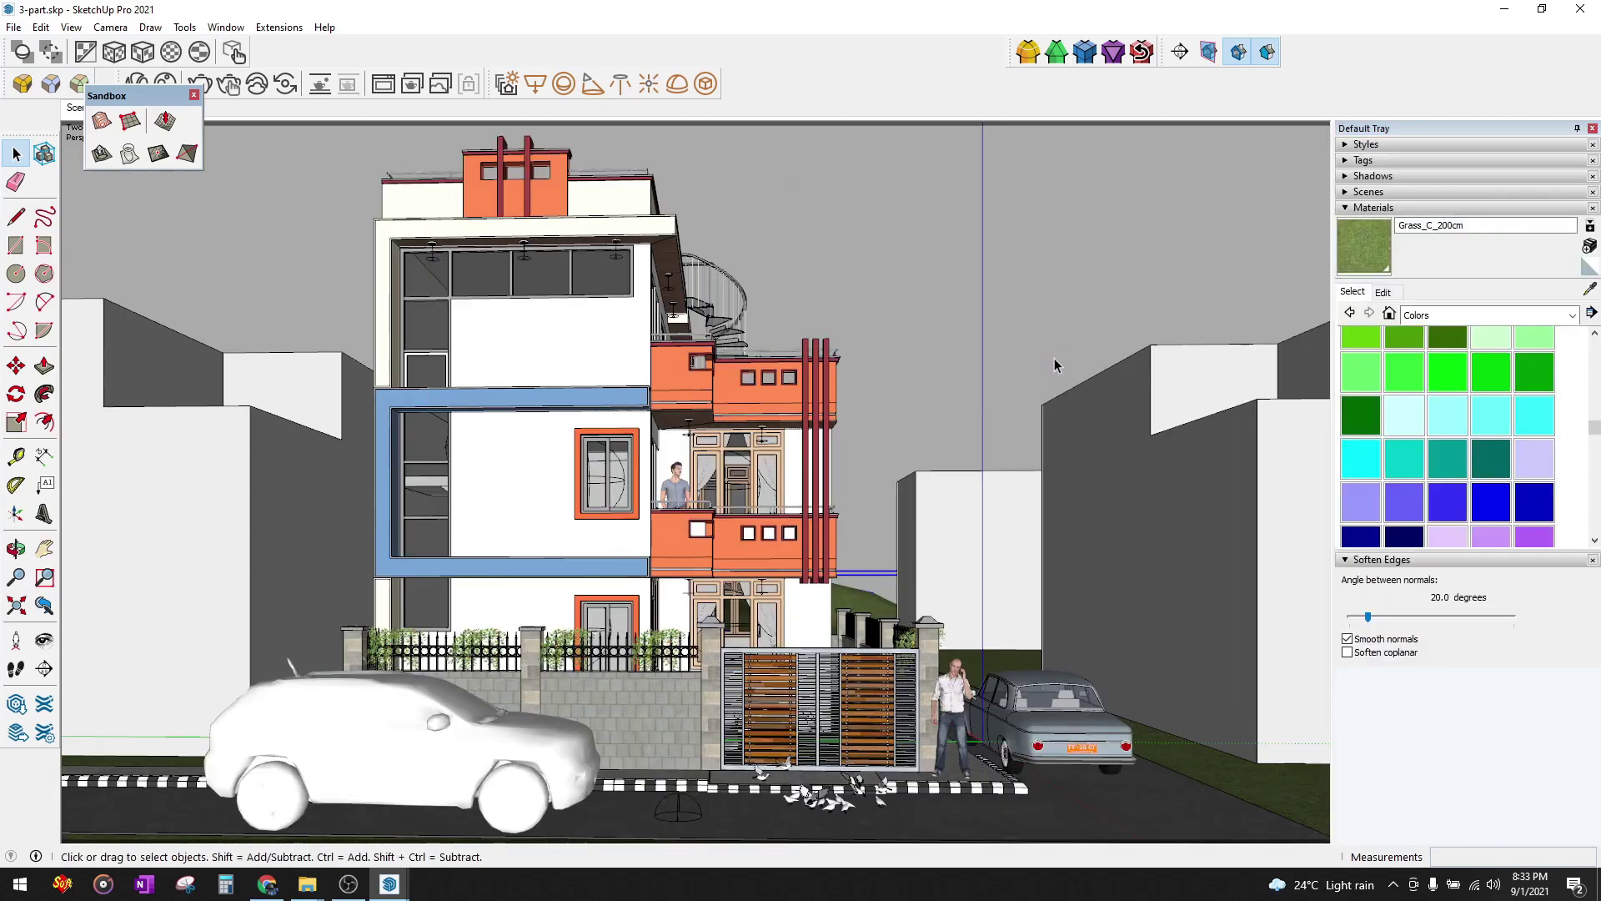
# - Soften the terrain edges at 64° with Soften coplanar ticked, then show Scene 1 in the frame buffer
pyautogui.scroll(-5, 958, 312)
pyautogui.moveTo(661, 654); pyautogui.dragTo(667, 709, button='middle')
pyautogui.scroll(5, 917, 492)
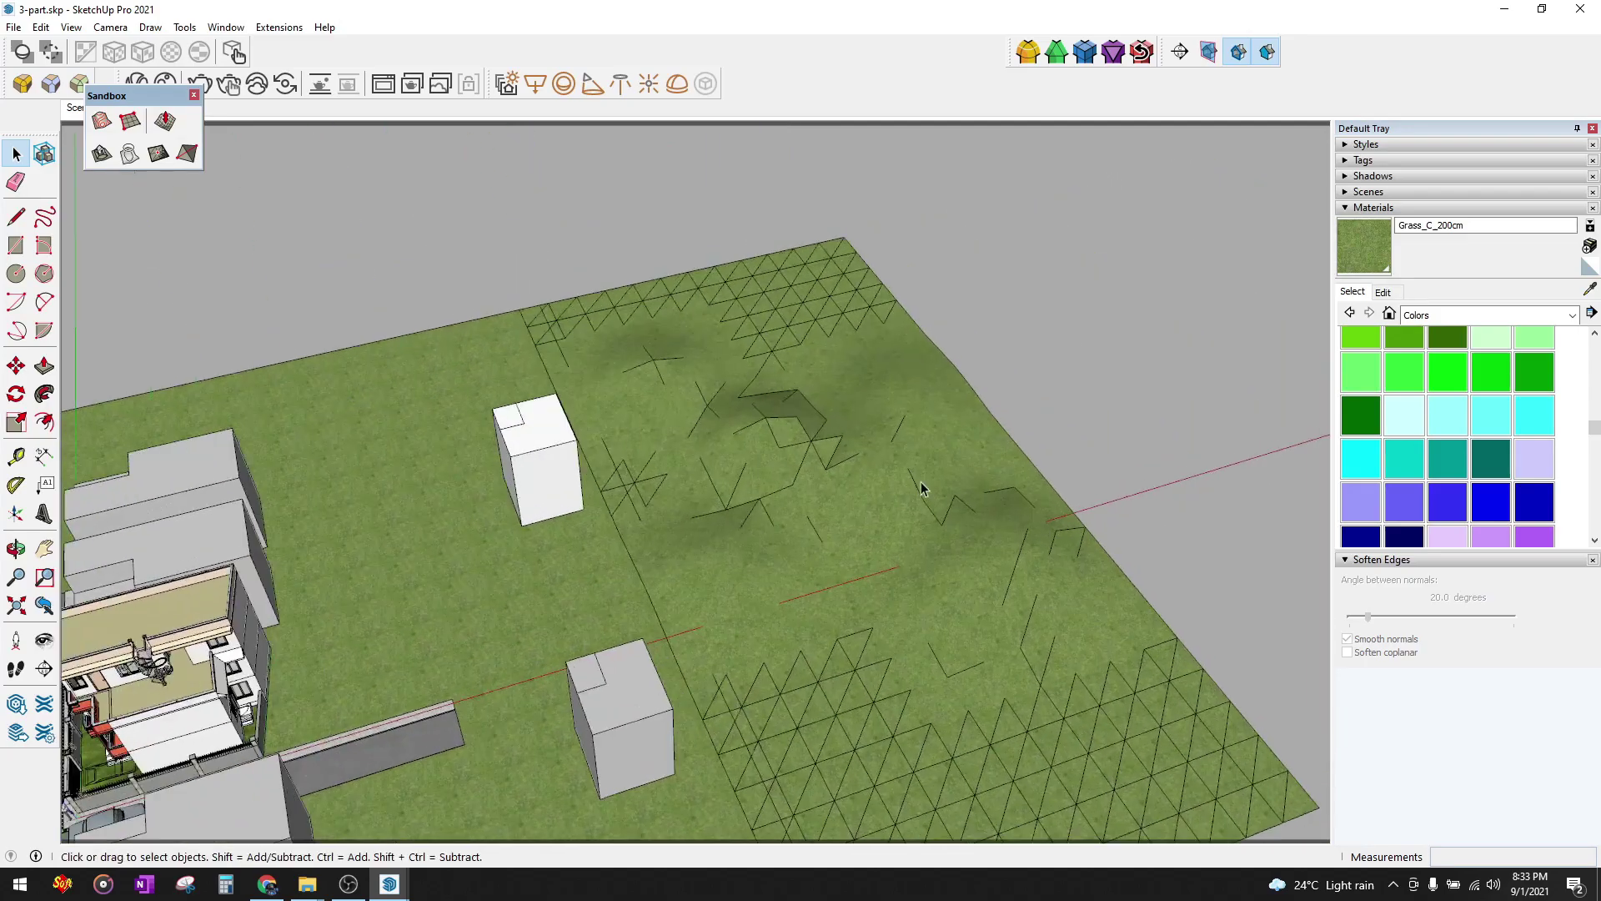
pyautogui.click(917, 491)
pyautogui.click(1346, 653)
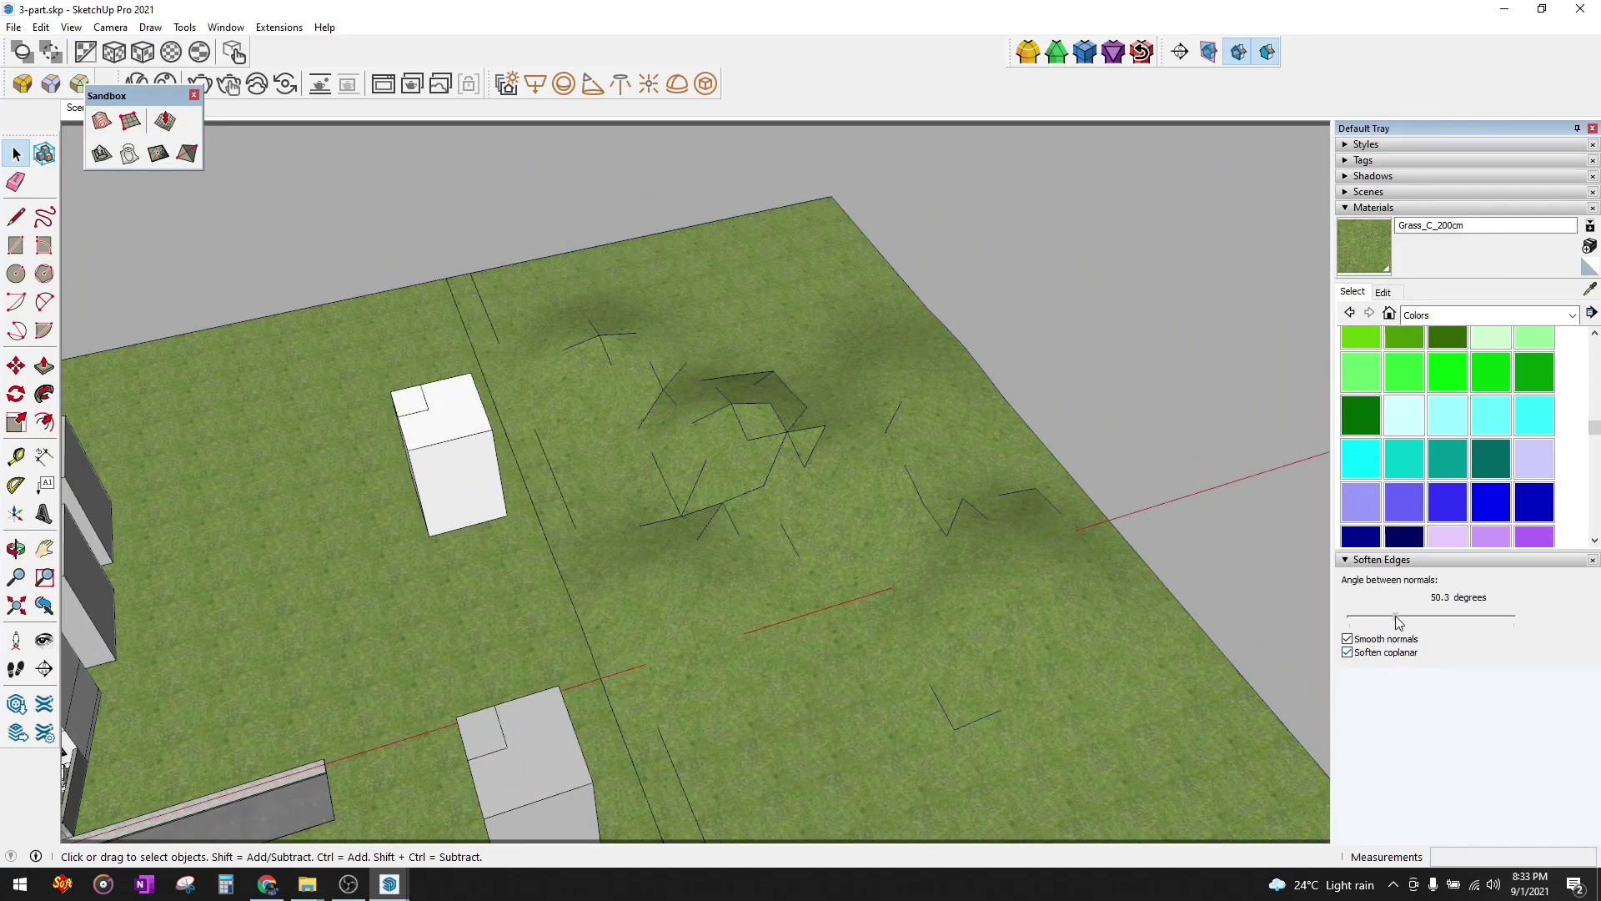
pyautogui.moveTo(1367, 617); pyautogui.dragTo(1408, 616)
pyautogui.scroll(-3, 918, 433)
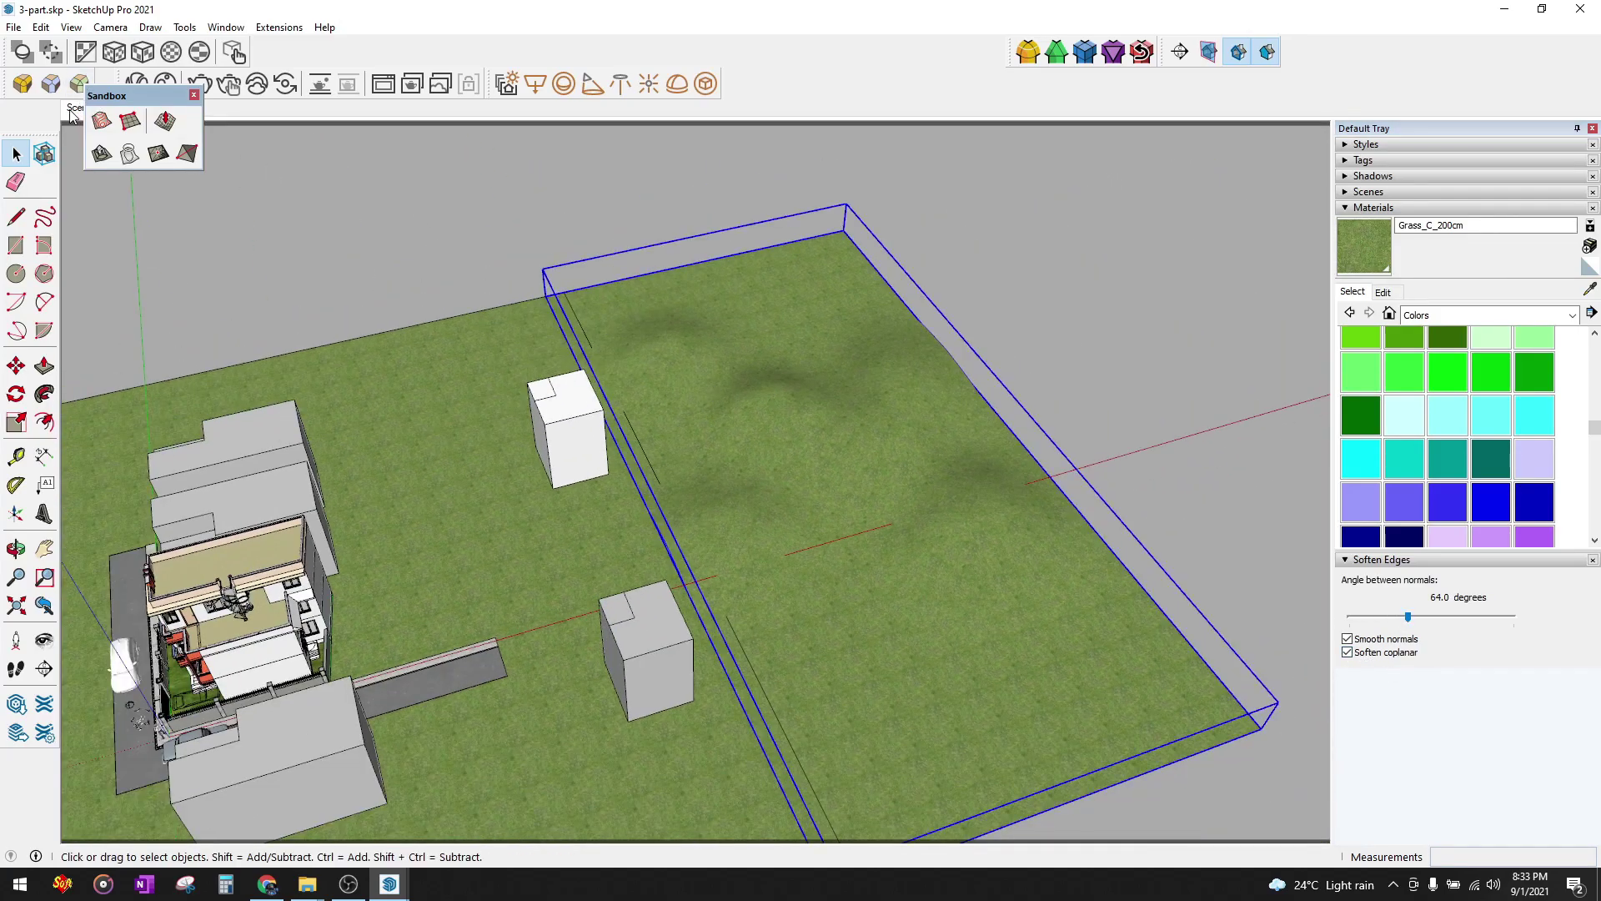
pyautogui.moveTo(517, 250)
pyautogui.mouseDown(button='middle')
pyautogui.moveTo(561, 225)
pyautogui.moveTo(693, 243)
pyautogui.moveTo(451, 173)
pyautogui.mouseUp(button='middle')
pyautogui.press('pagedown')
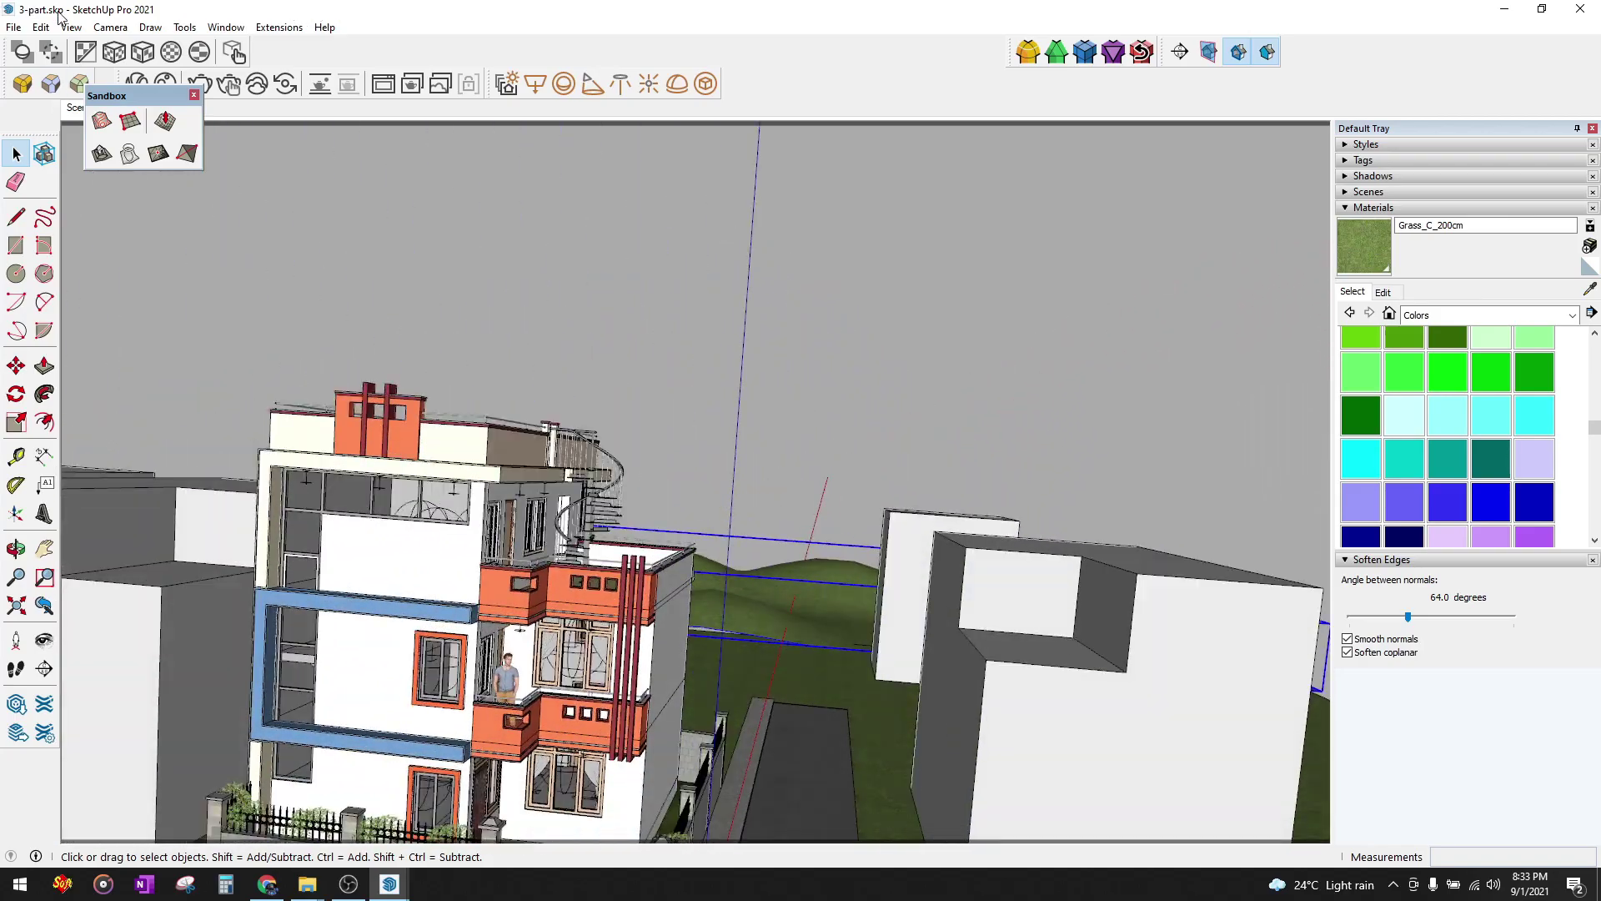
pyautogui.click(383, 84)
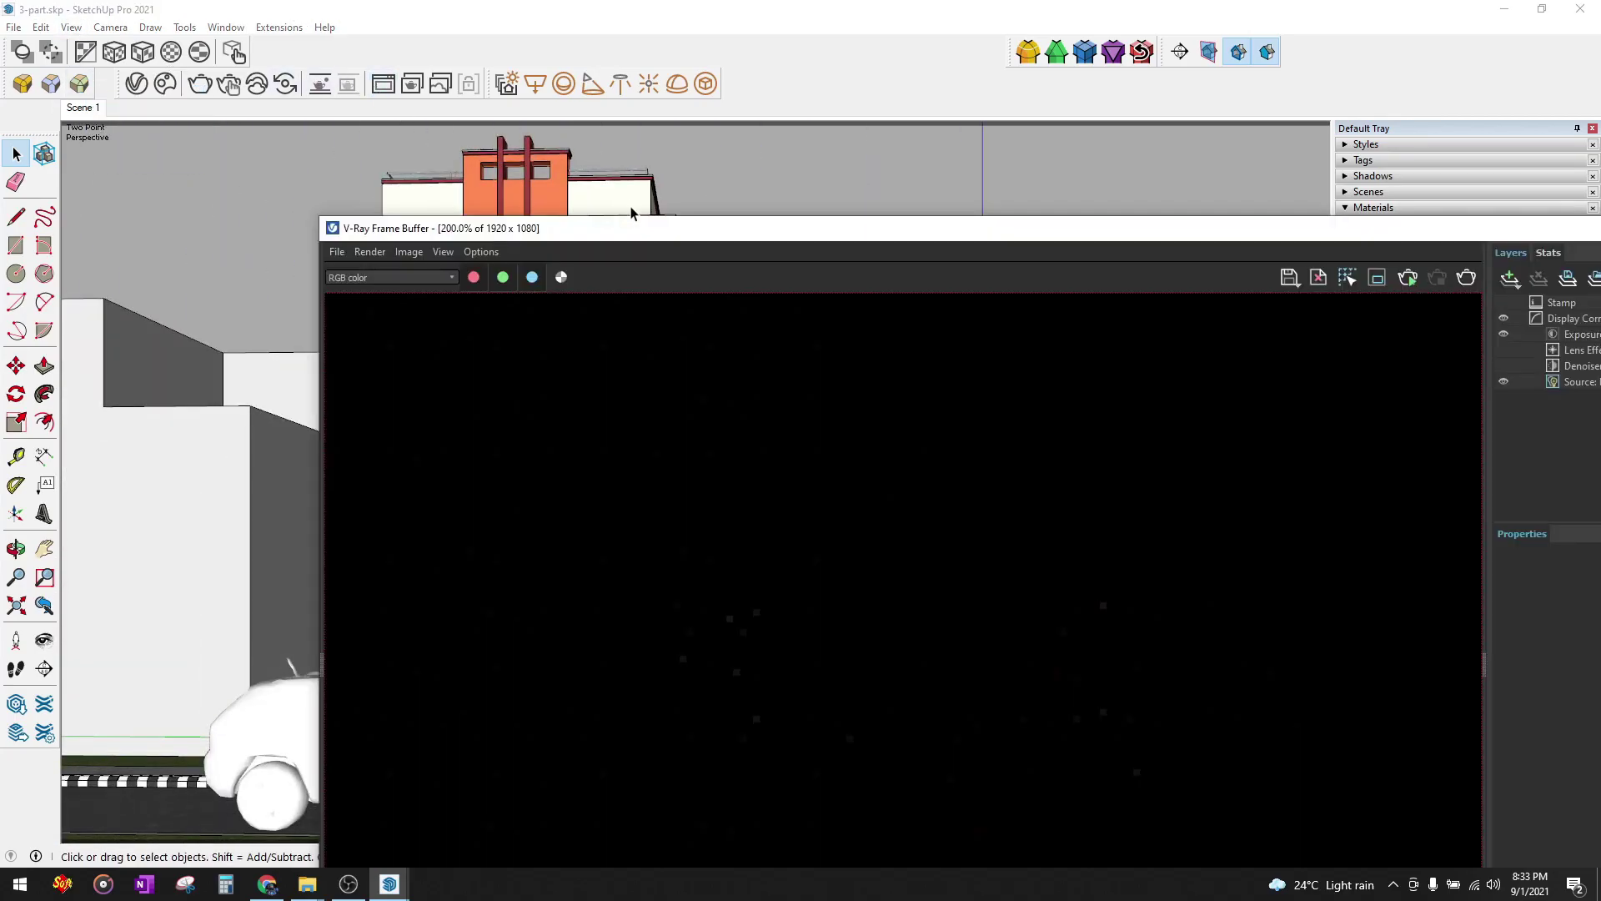
# - Maximize the V-Ray Frame Buffer and review its File menu save options without saving
pyautogui.doubleClick(636, 230)
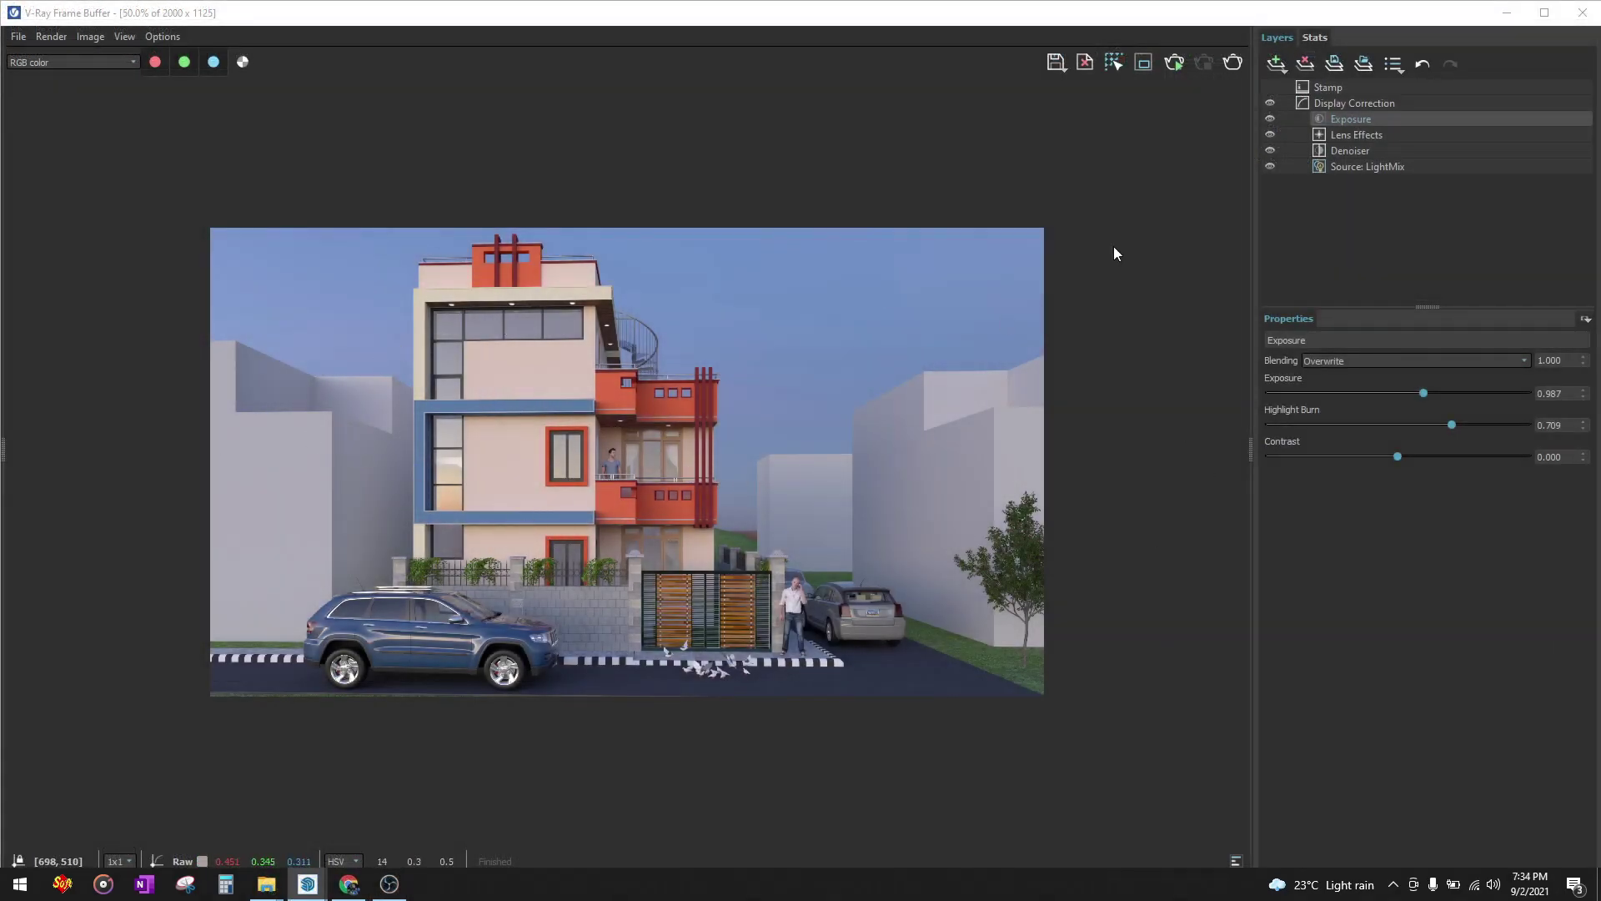
pyautogui.click(18, 36)
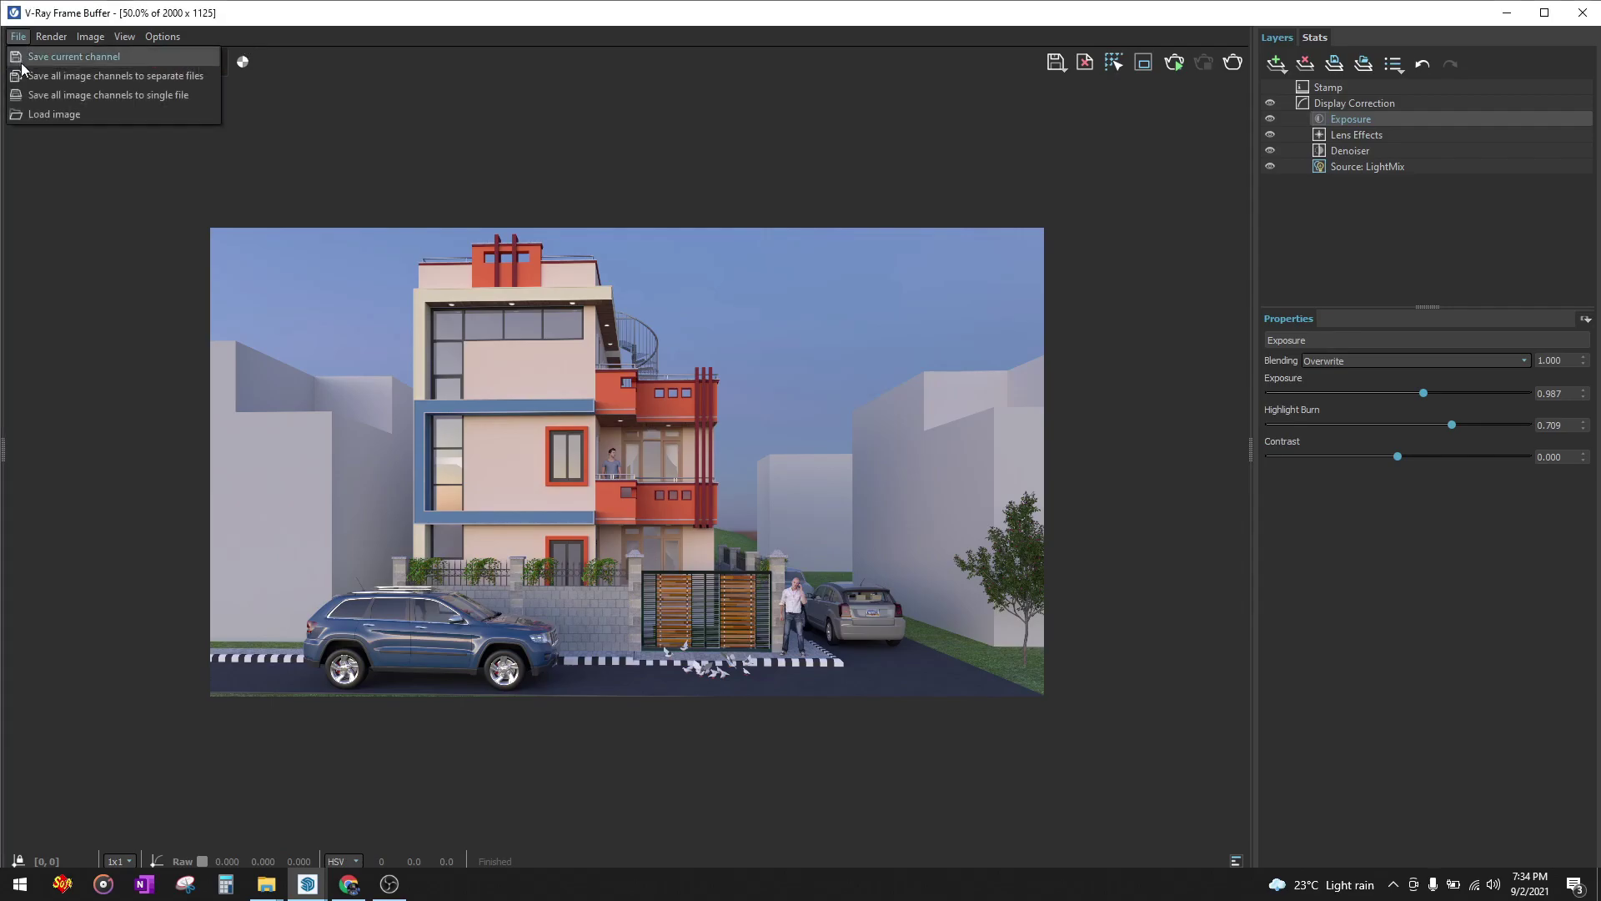
pyautogui.click(243, 465)
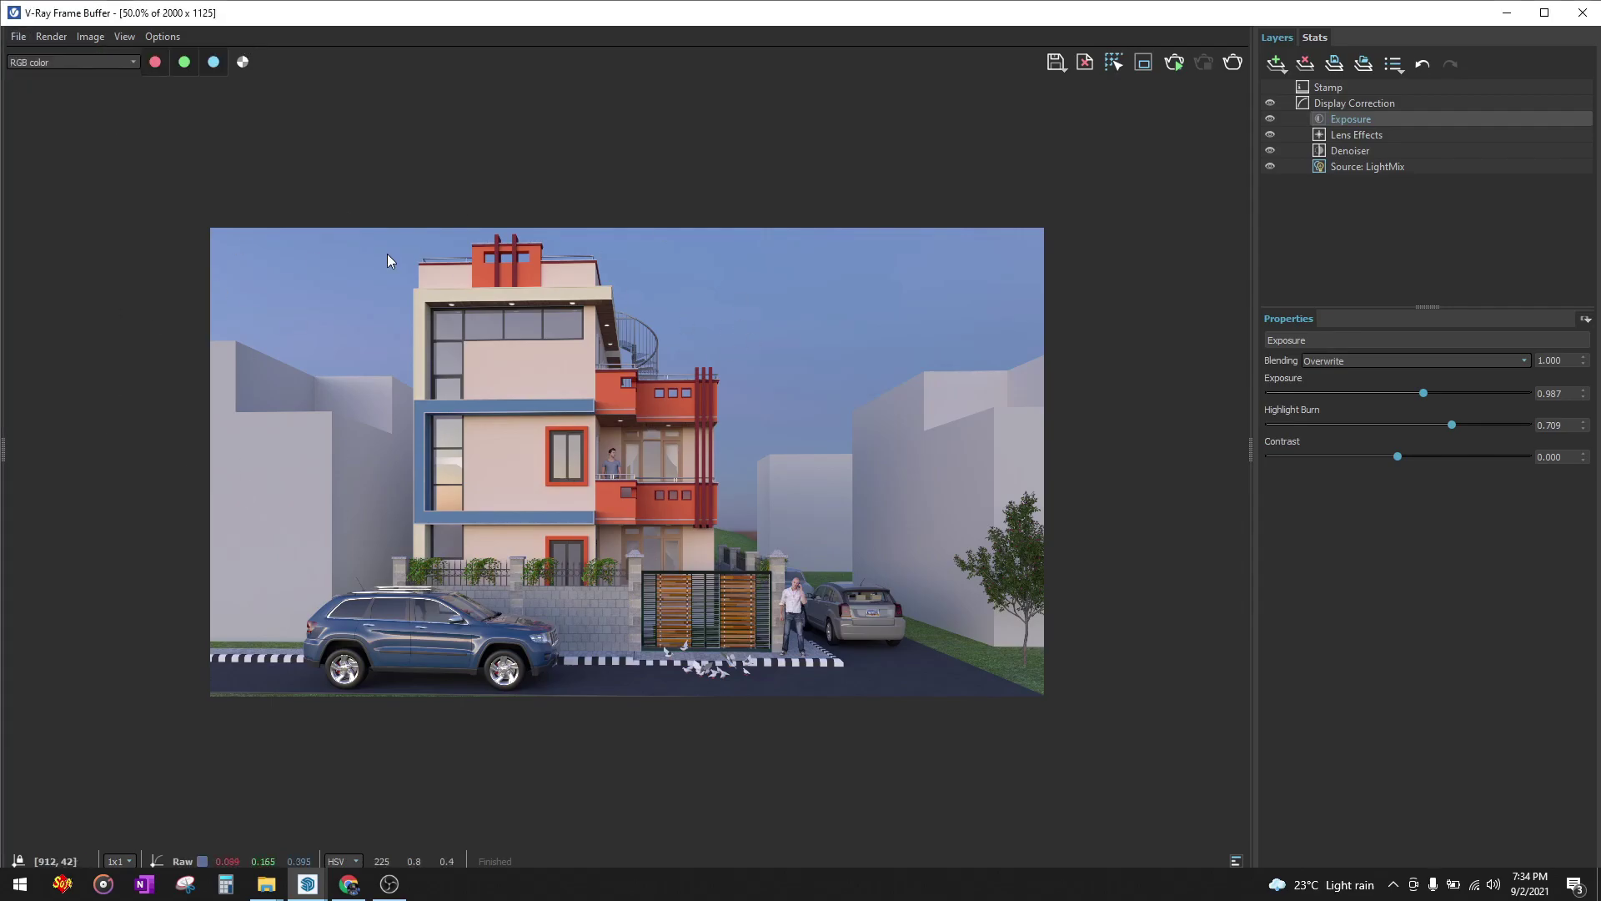
pyautogui.click(18, 36)
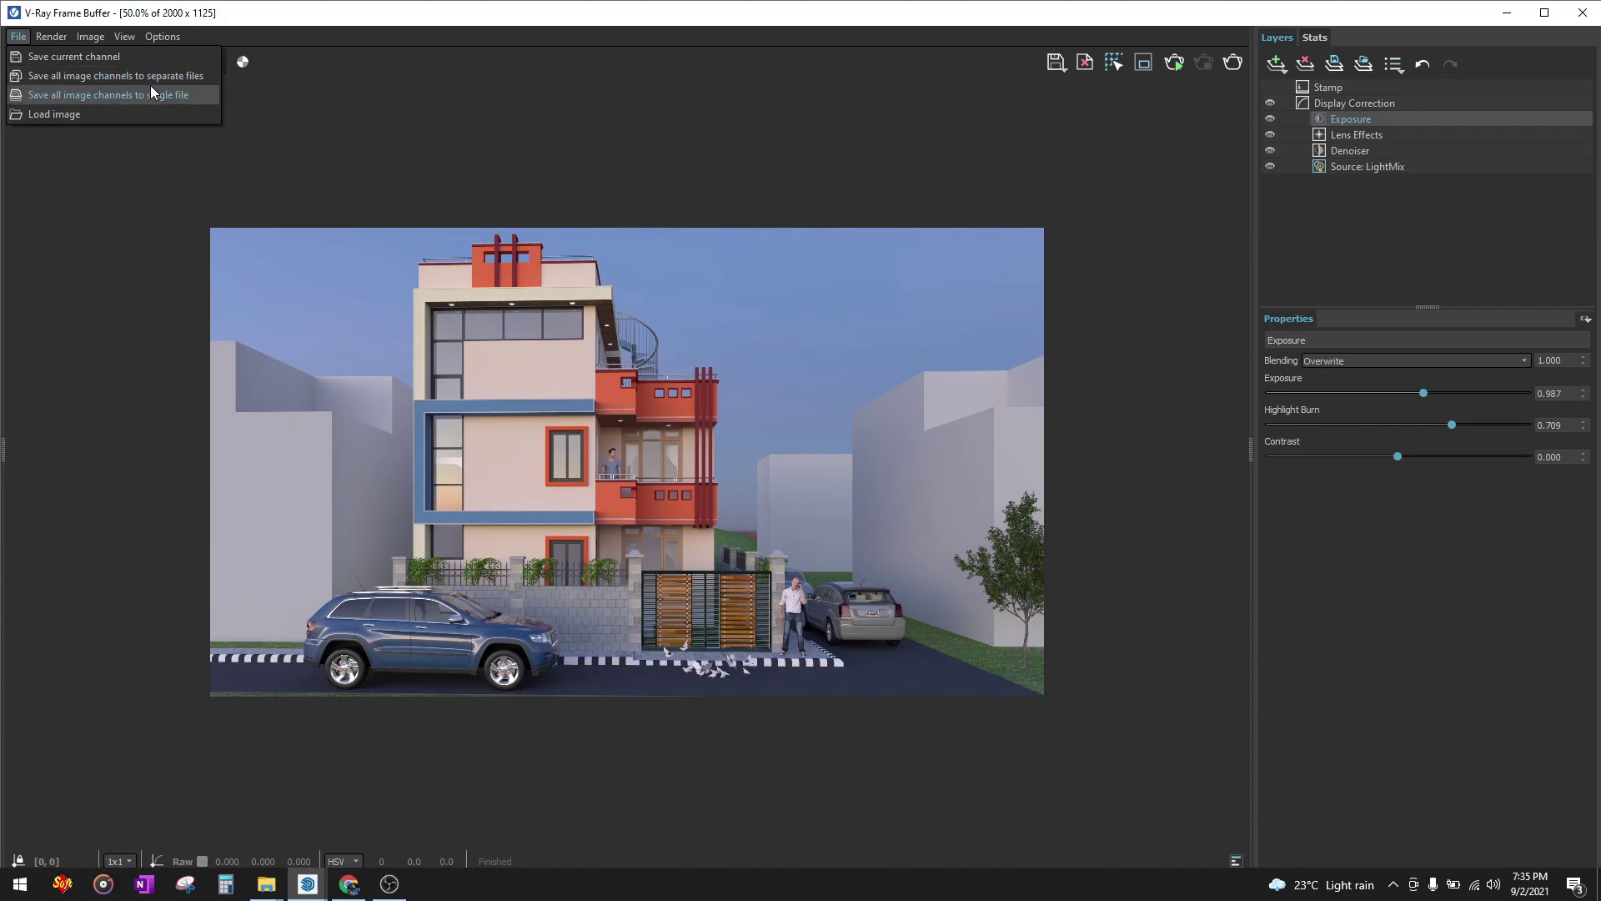
pyautogui.click(1067, 343)
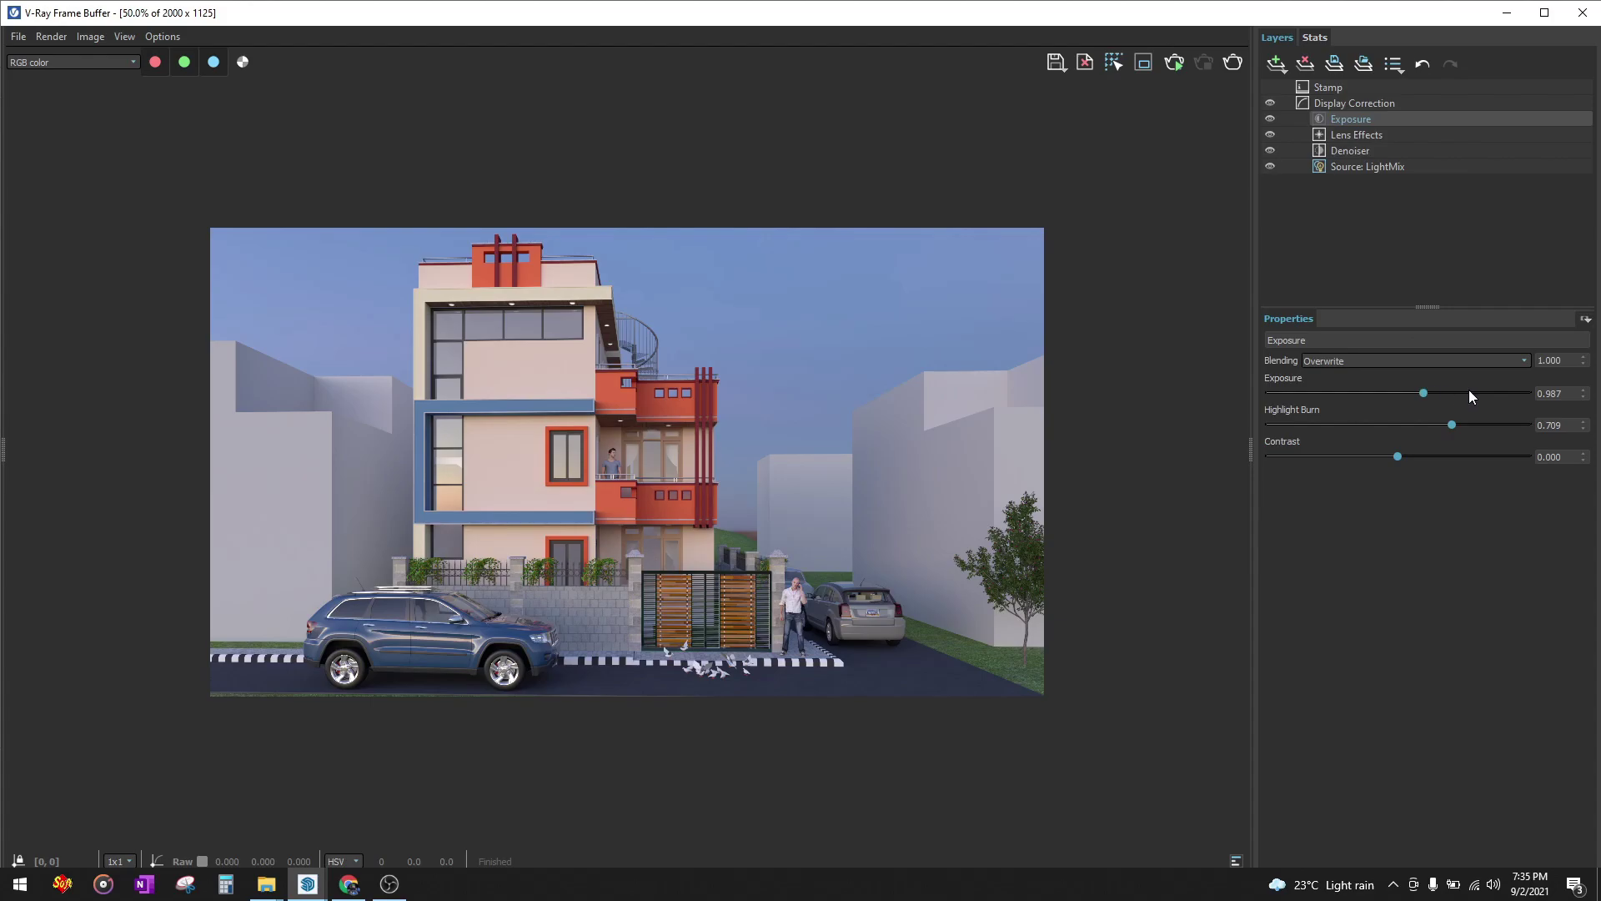
# - Fine-tune the render's exposure and add a White Balance layer with warmer temperature
pyautogui.moveTo(1427, 393); pyautogui.dragTo(1420, 393)
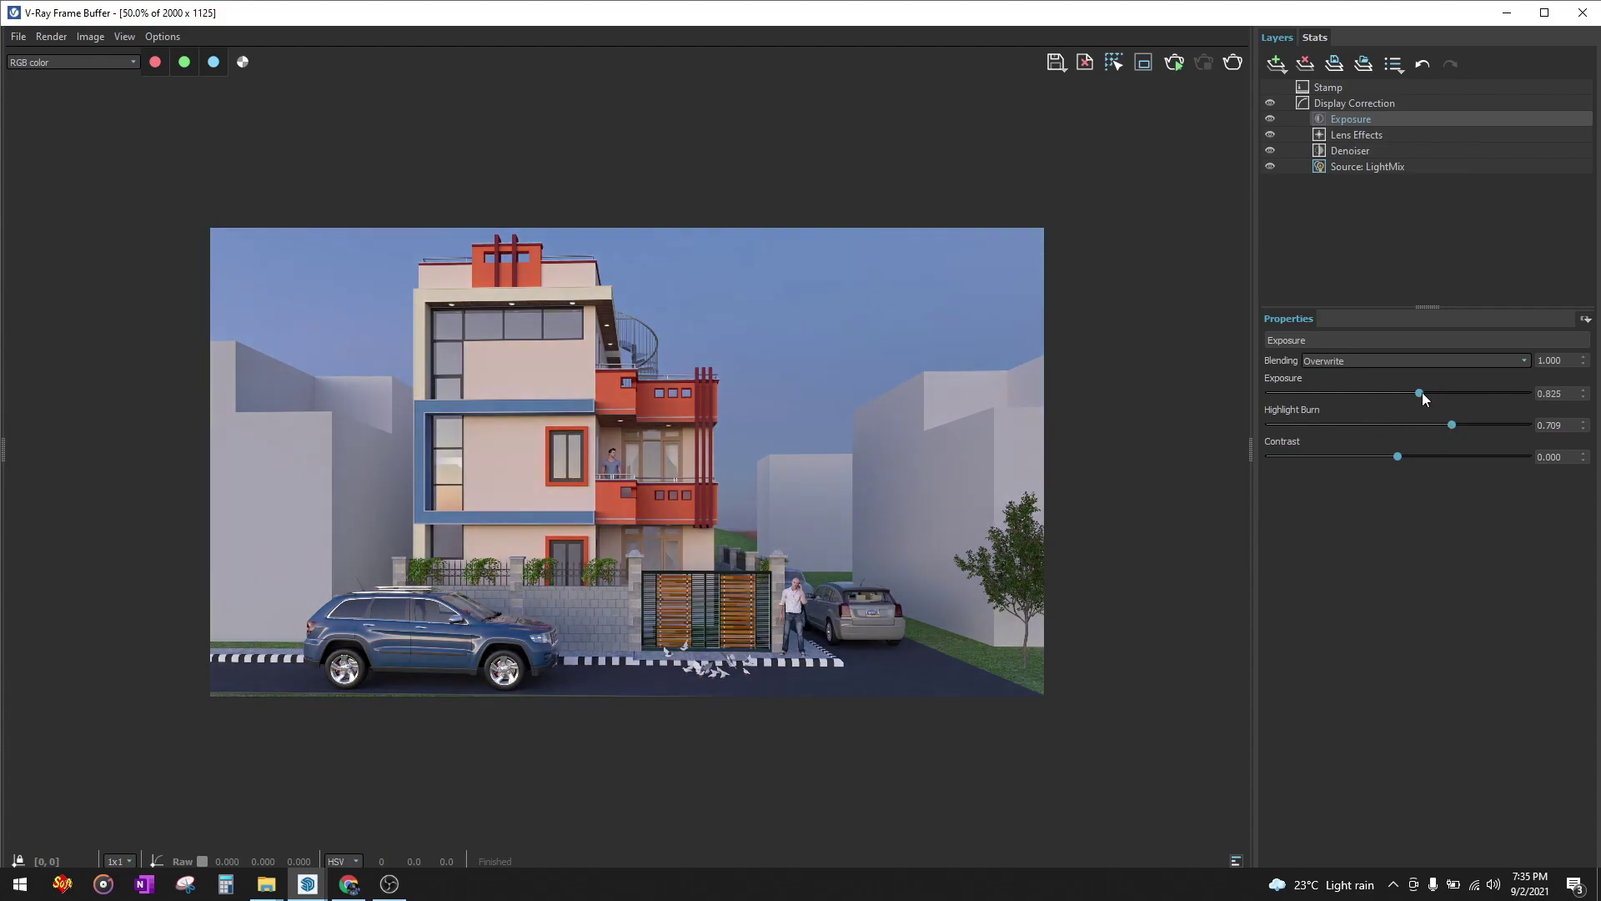
pyautogui.moveTo(1422, 391)
pyautogui.mouseDown()
pyautogui.moveTo(1448, 392)
pyautogui.moveTo(1400, 425)
pyautogui.moveTo(1455, 393)
pyautogui.moveTo(1430, 393)
pyautogui.mouseUp()
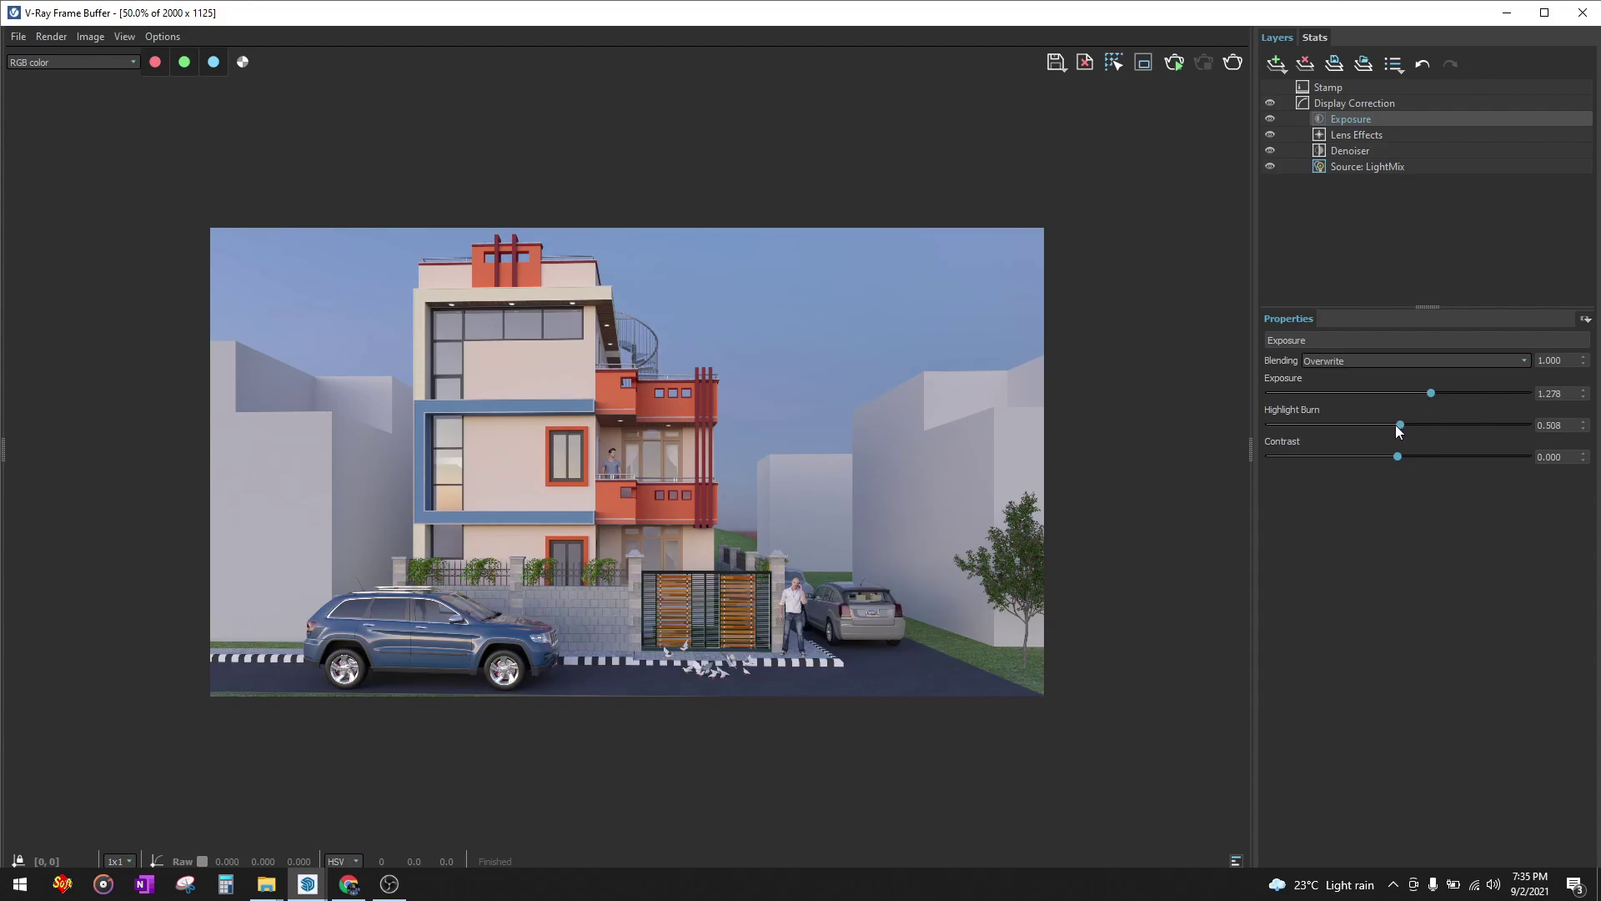
pyautogui.click(1276, 61)
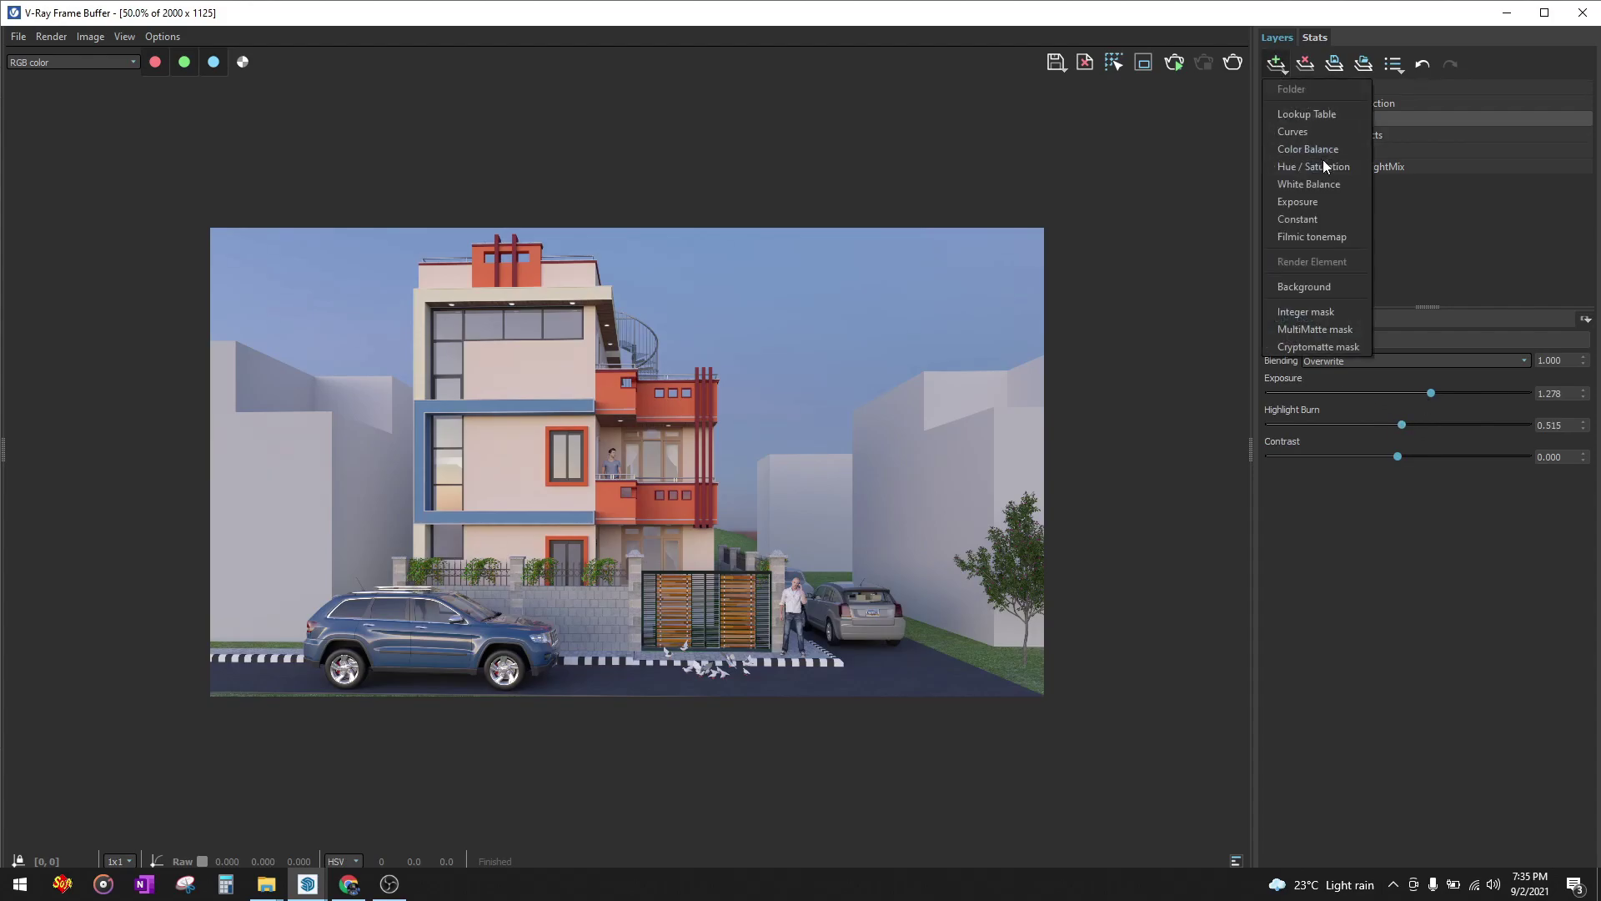
pyautogui.click(1327, 185)
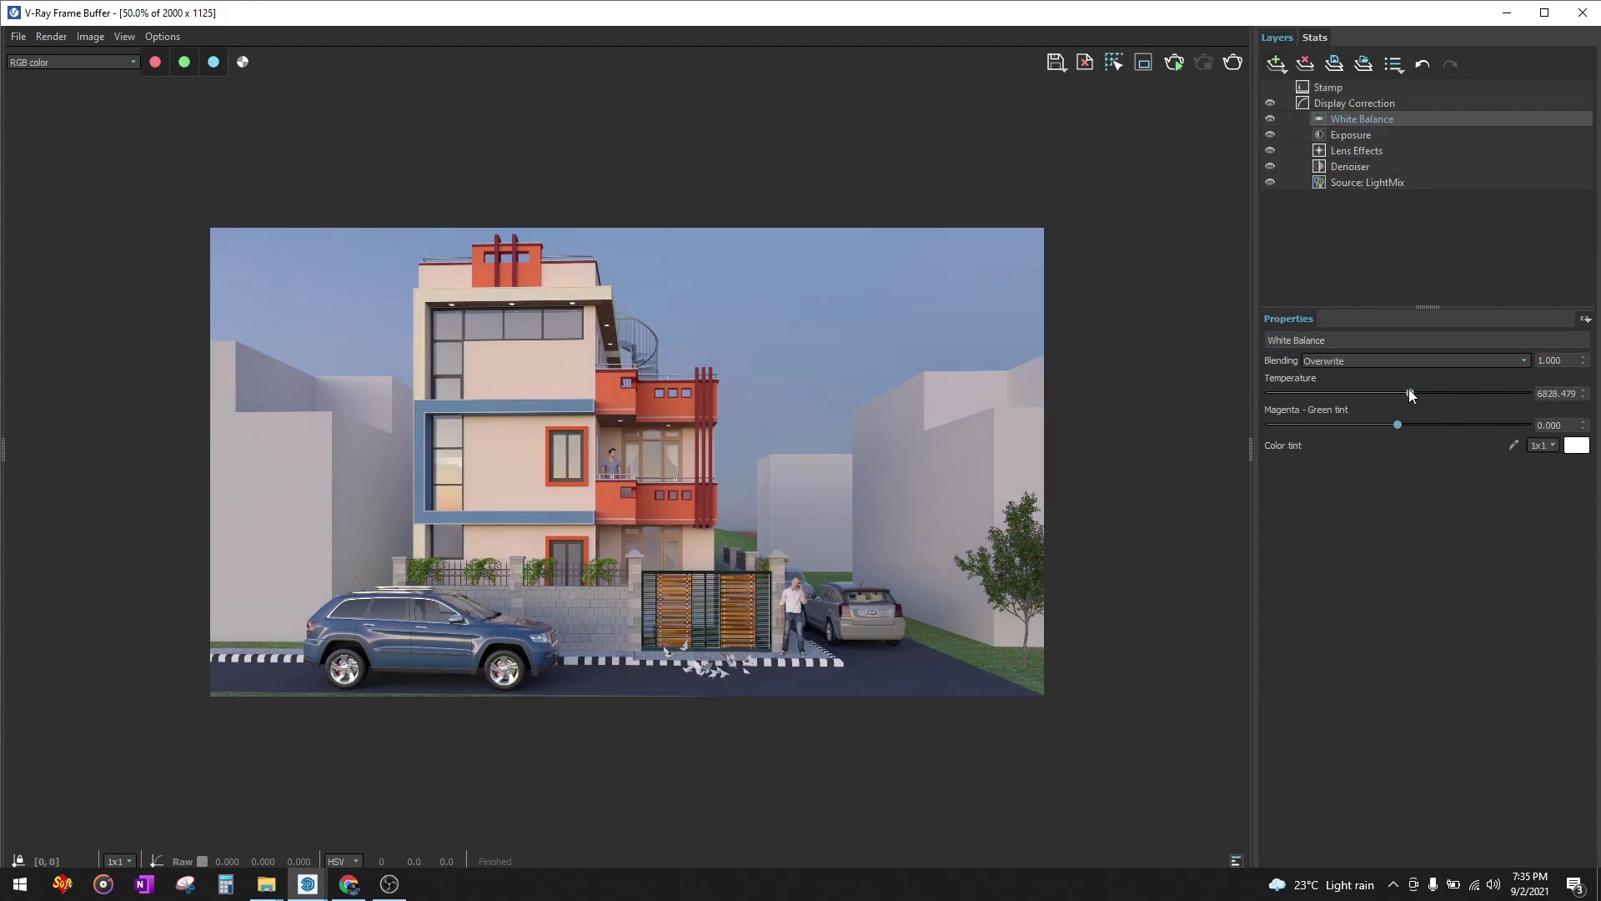
pyautogui.moveTo(1406, 385); pyautogui.dragTo(1414, 380)
# - Add a Filmic tonemap layer blended at 0.100 and inspect the render at 100%
pyautogui.click(1275, 63)
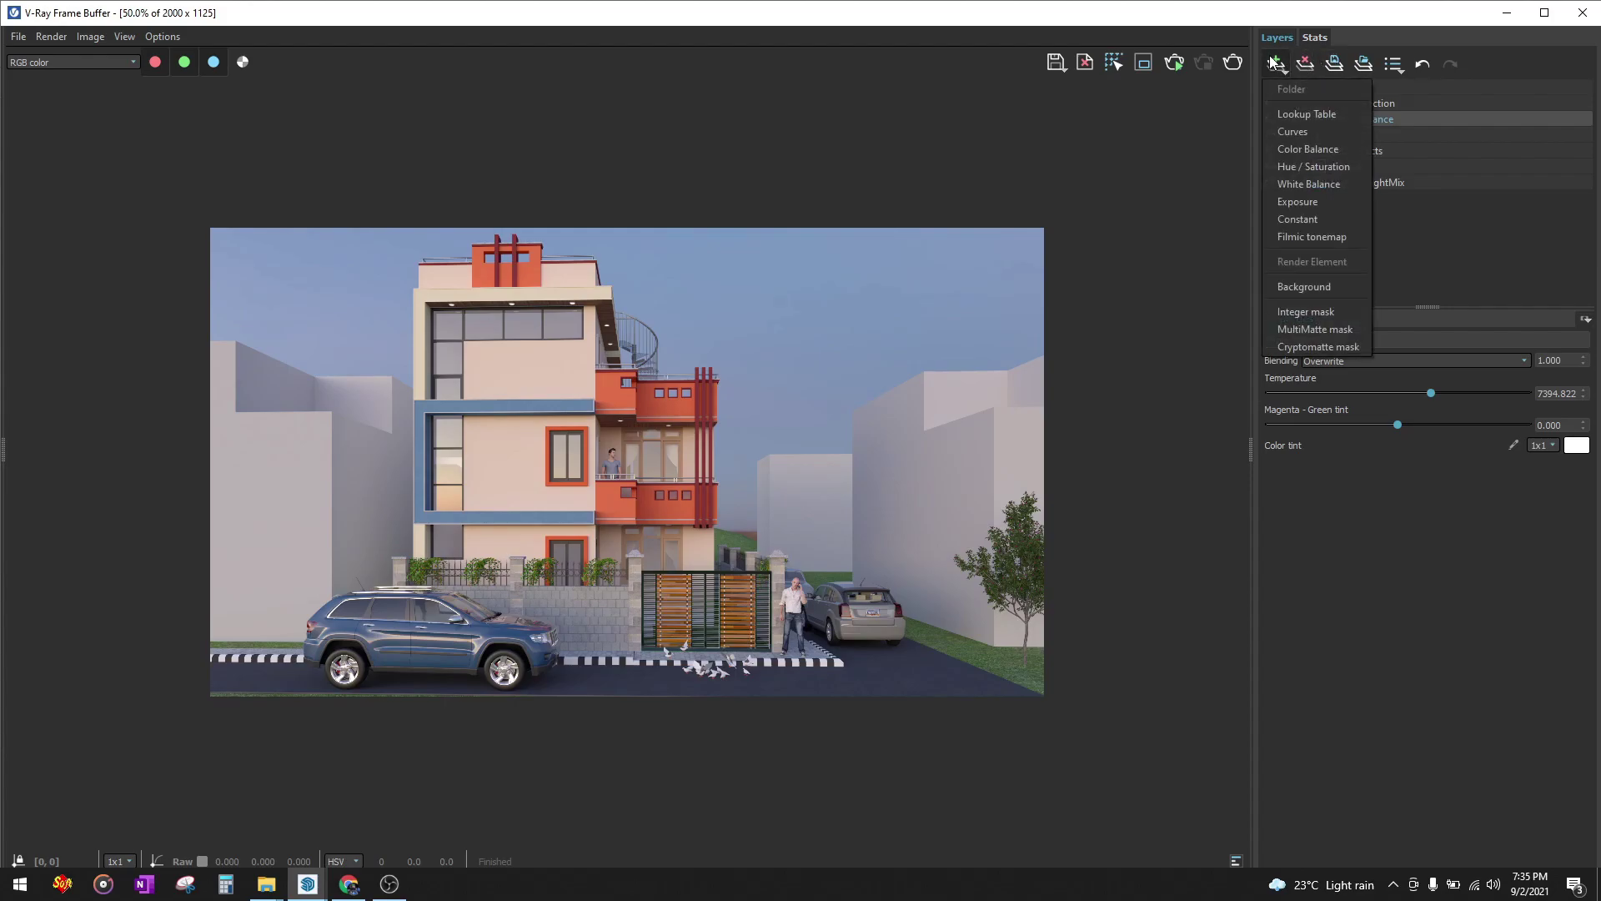
pyautogui.click(1329, 241)
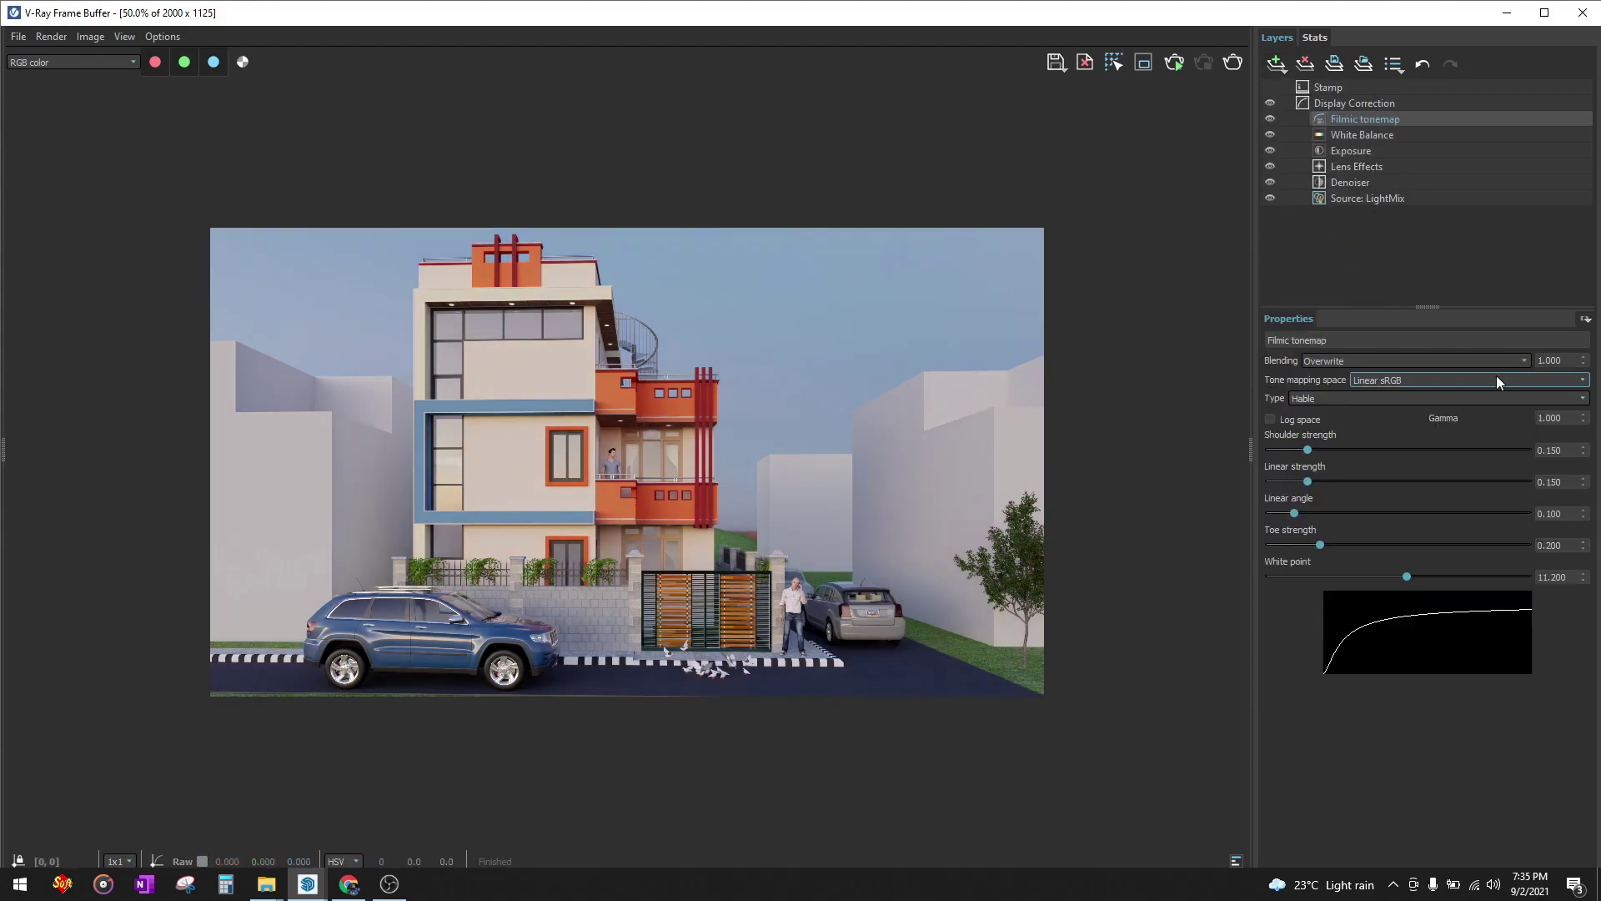
pyautogui.doubleClick(1571, 360)
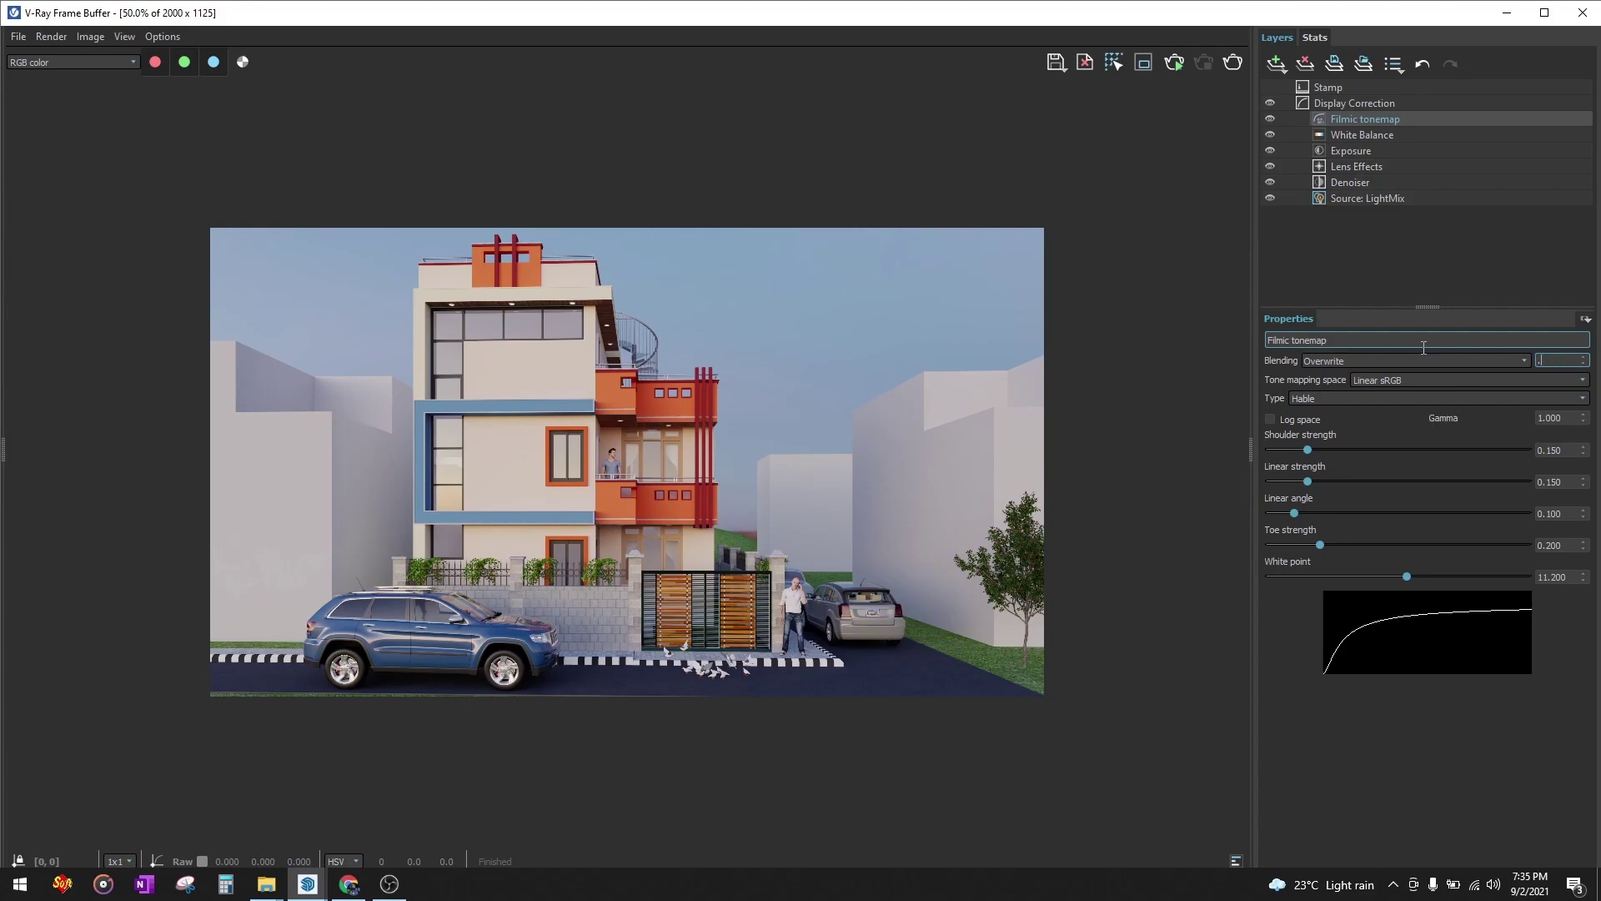
pyautogui.press('Return')
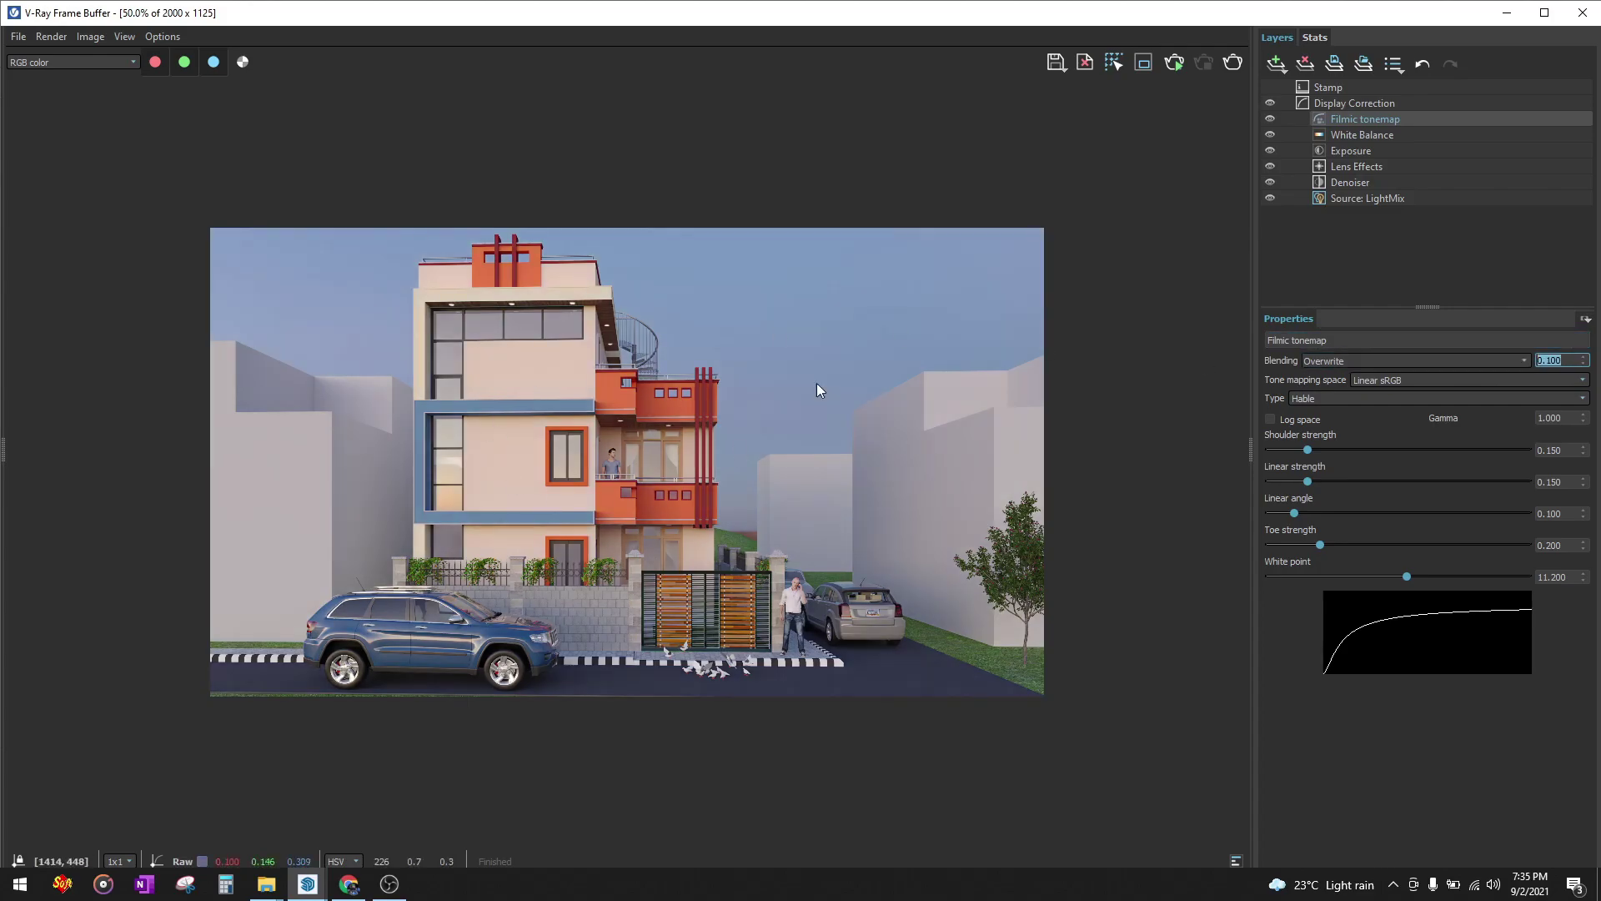
pyautogui.click(981, 578)
pyautogui.doubleClick(482, 347)
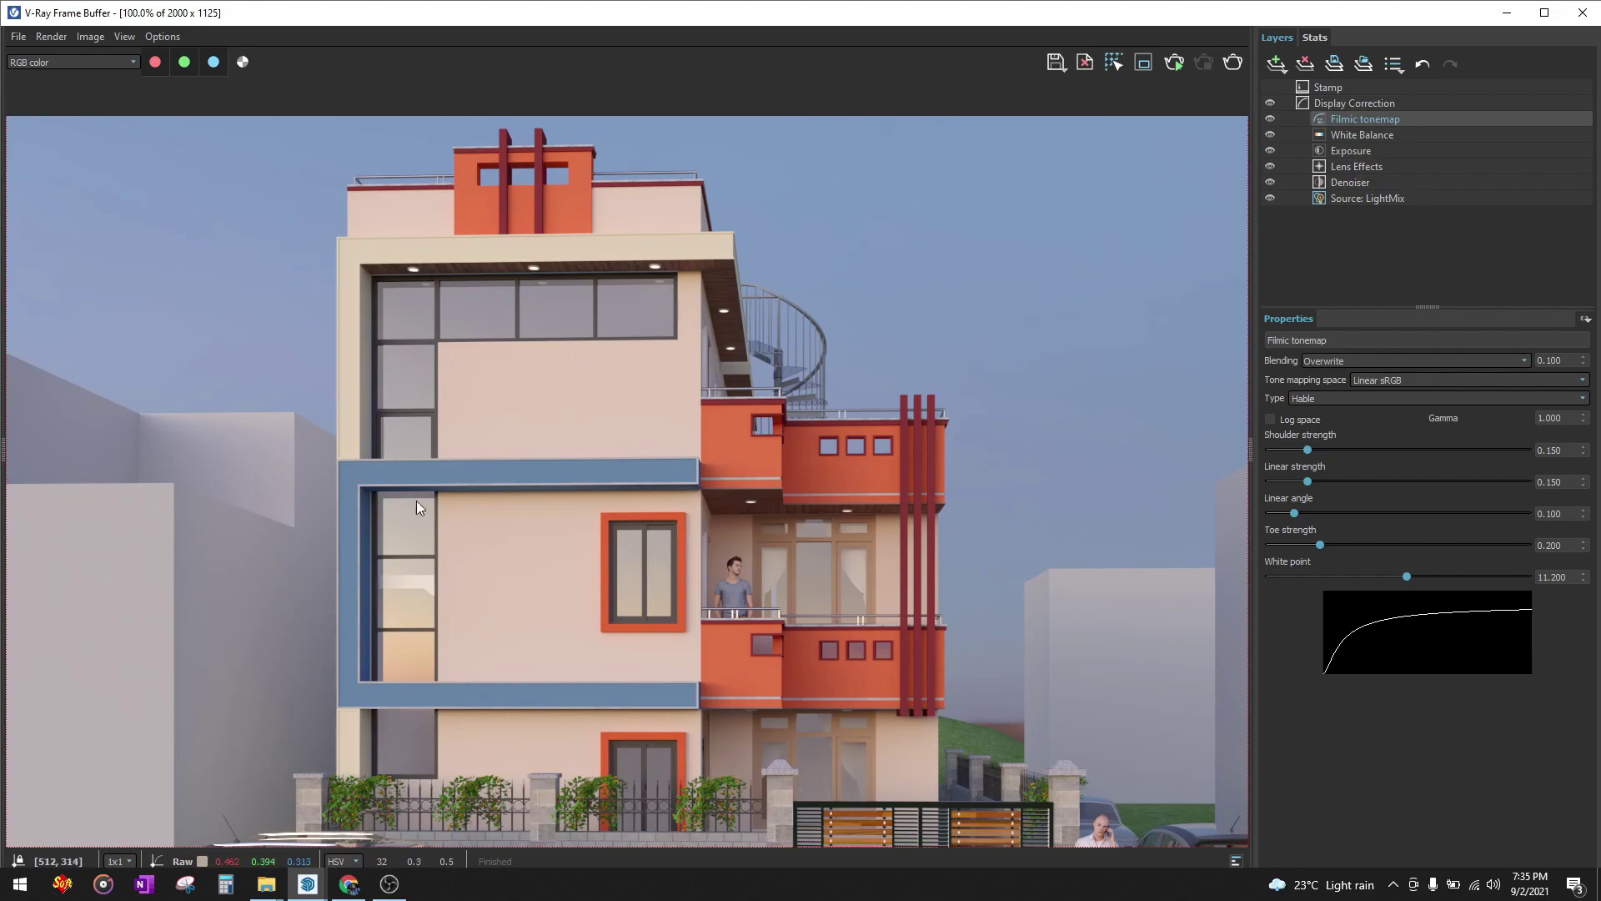
pyautogui.moveTo(789, 268); pyautogui.dragTo(738, 200)
pyautogui.scroll(-2, 738, 200)
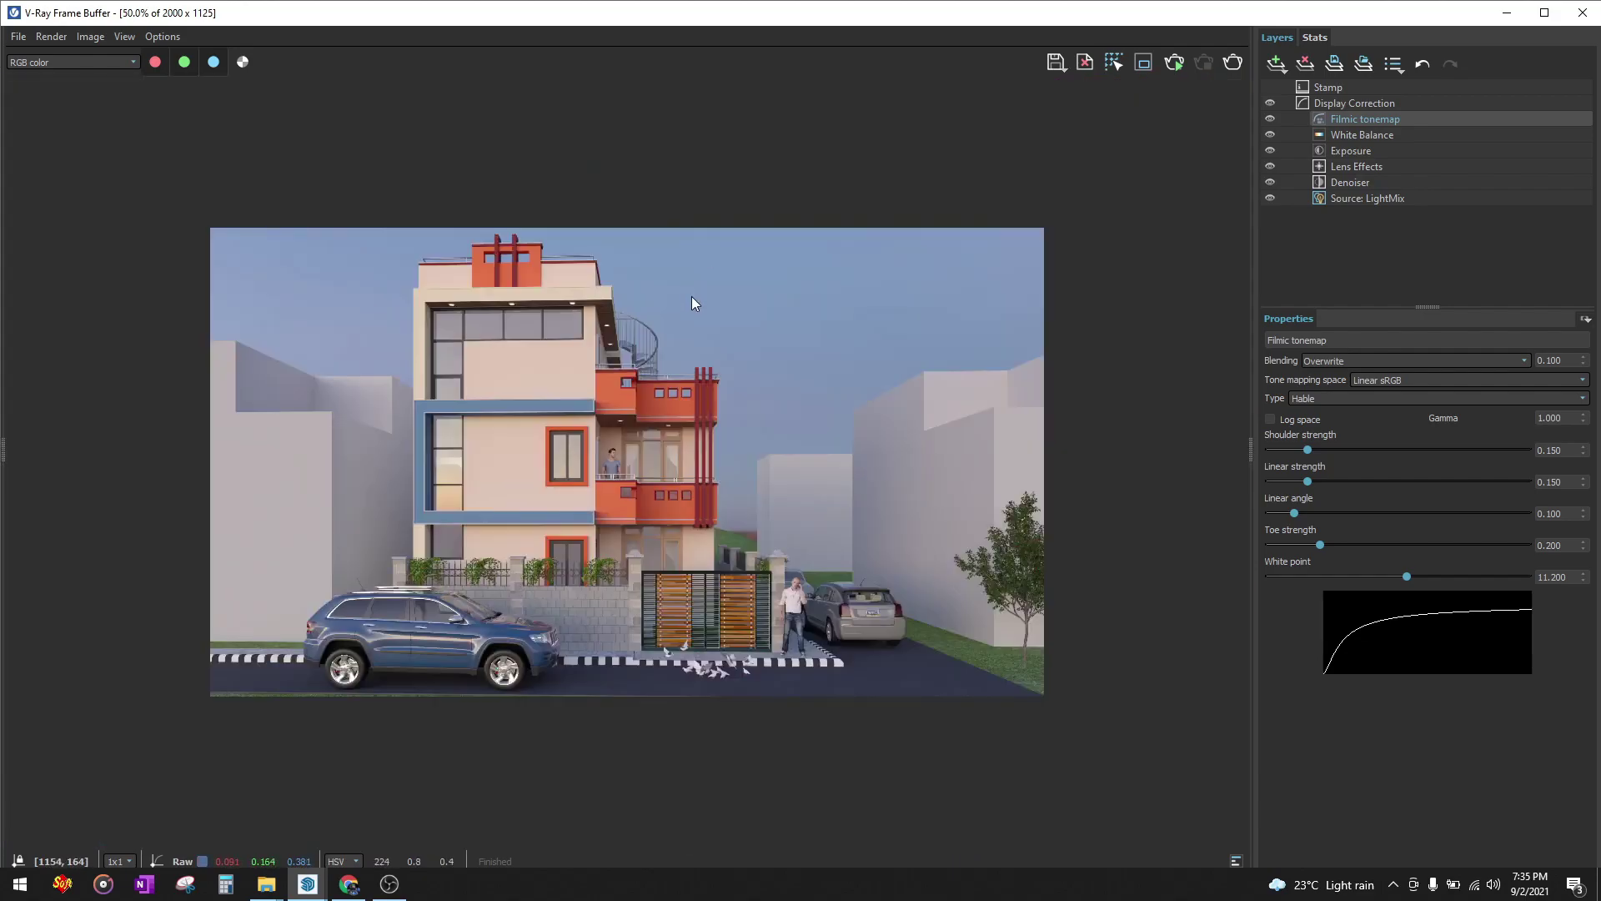
pyautogui.click(20, 42)
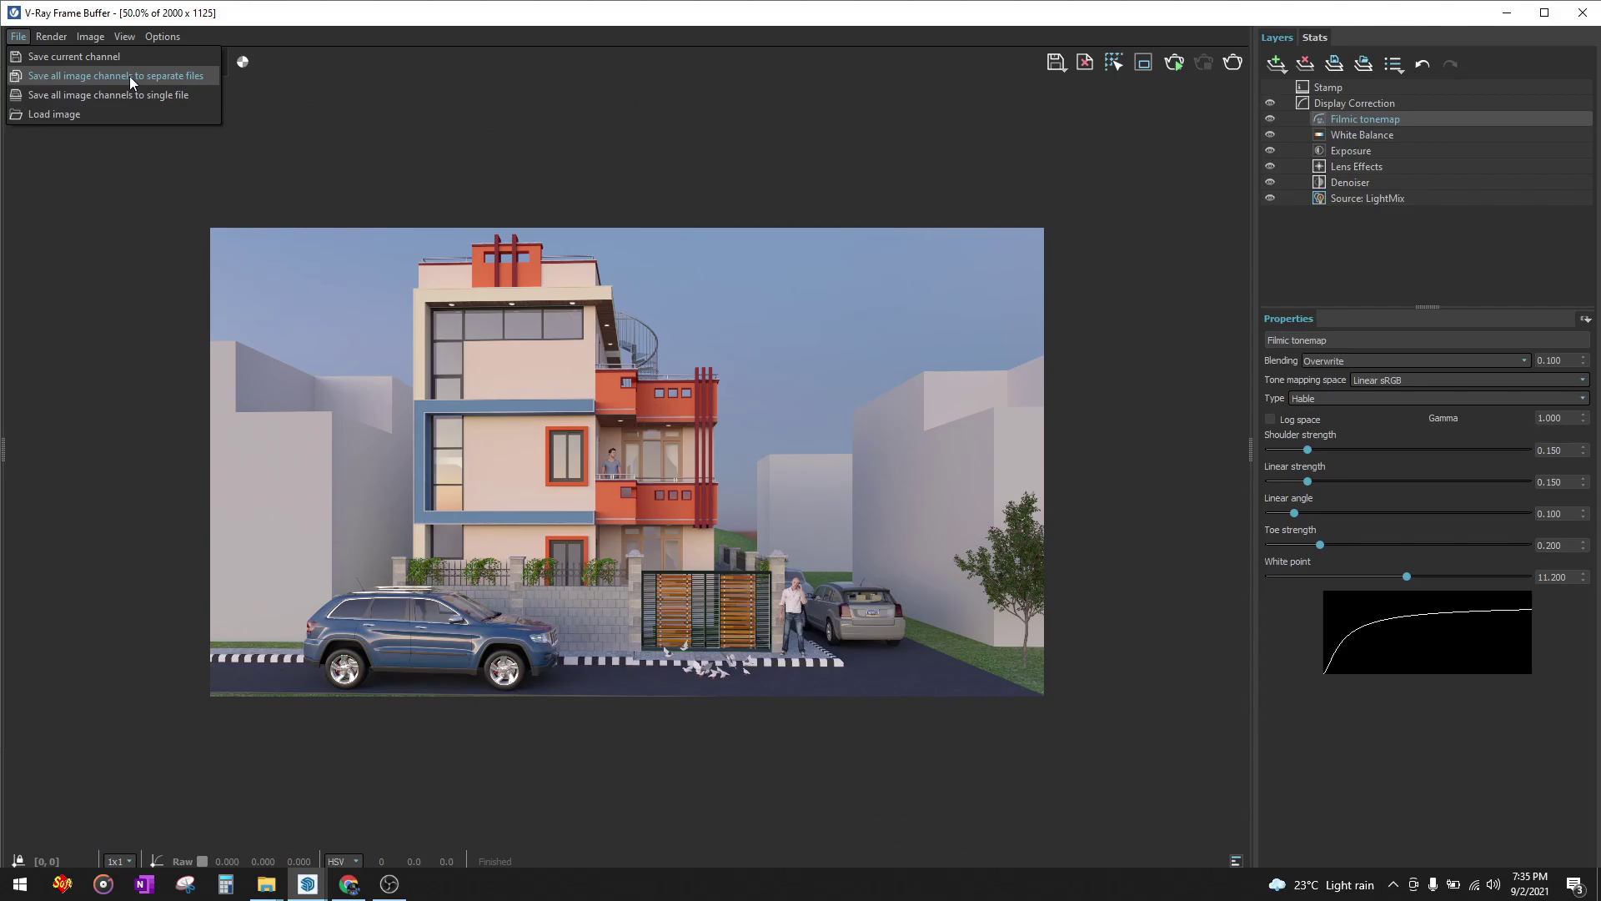
# - Minimize and restore the frame buffer, then reopen its save options
pyautogui.click(1503, 19)
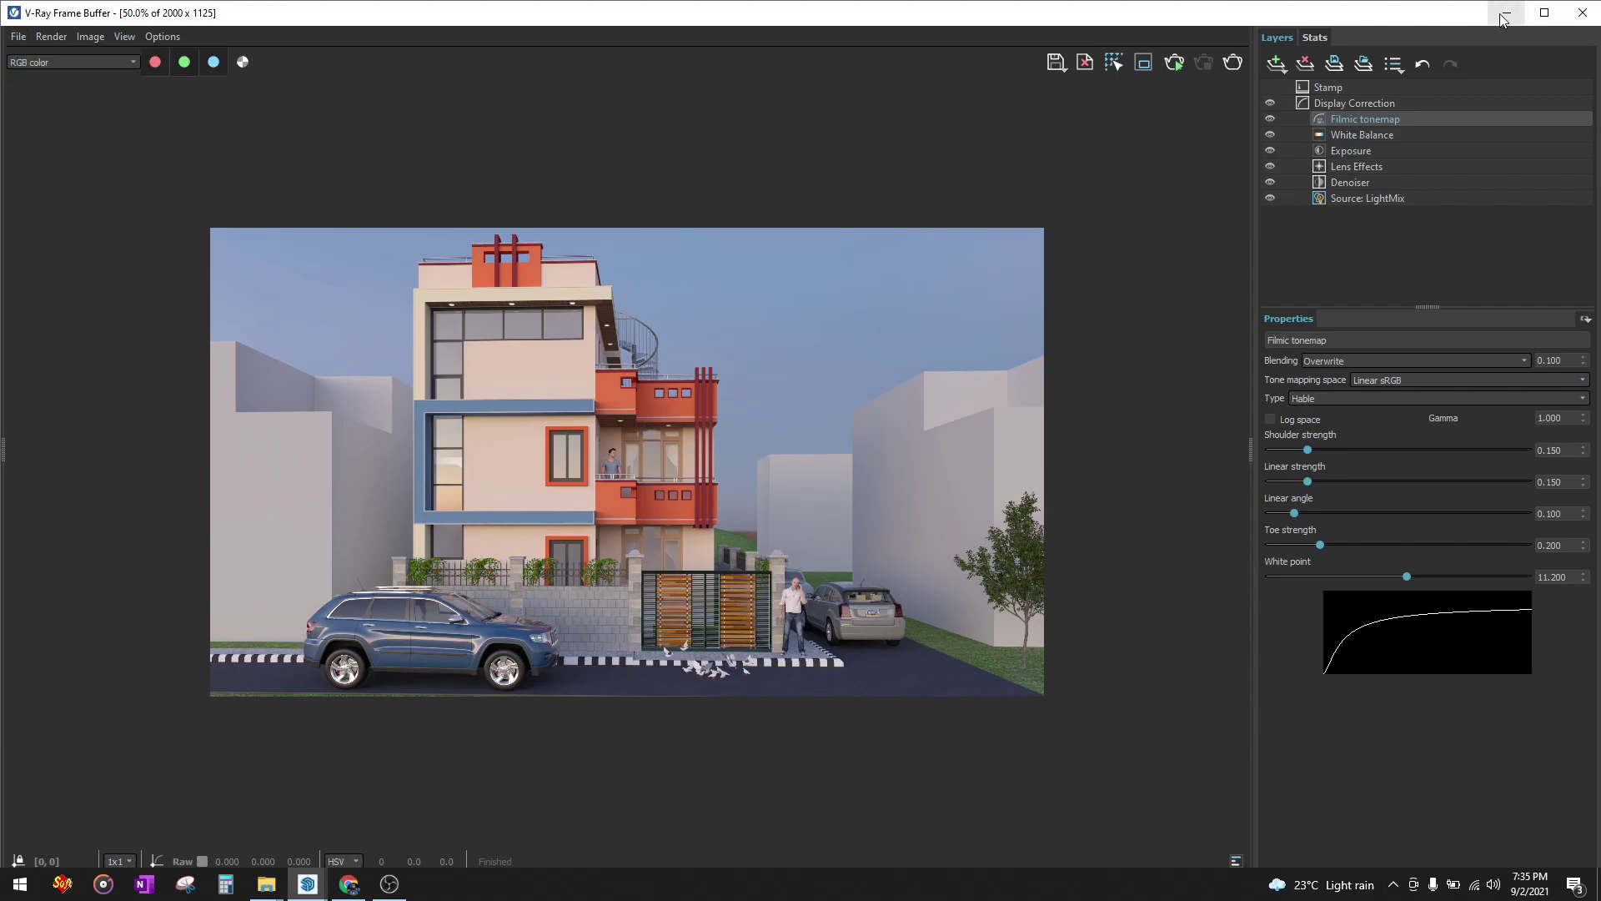
pyautogui.click(1504, 18)
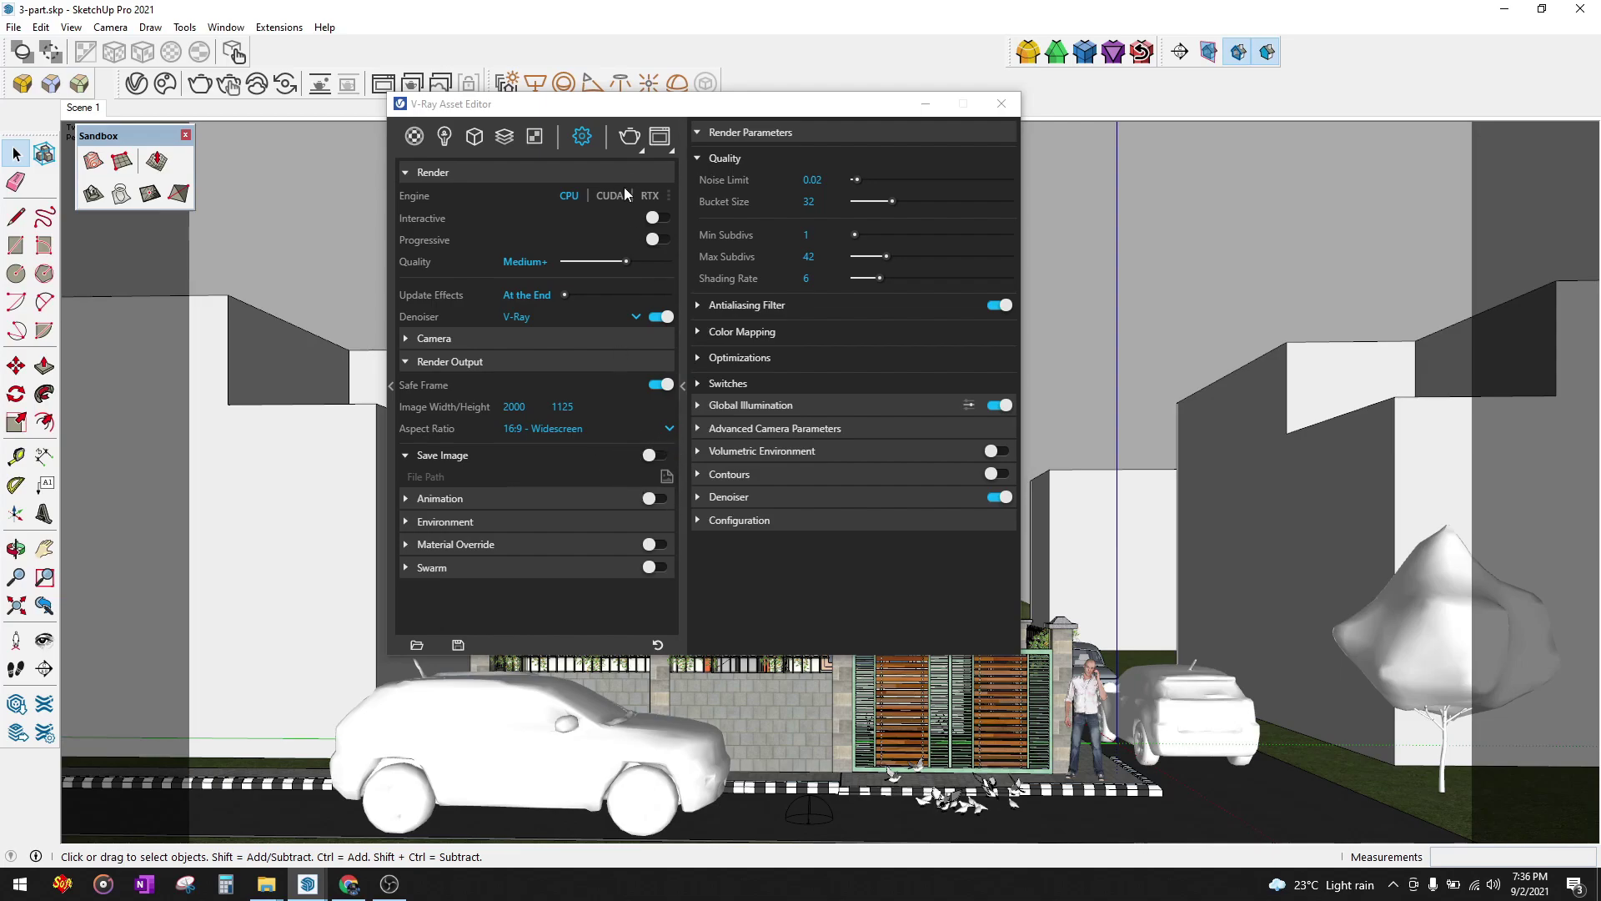
pyautogui.click(661, 136)
pyautogui.click(16, 36)
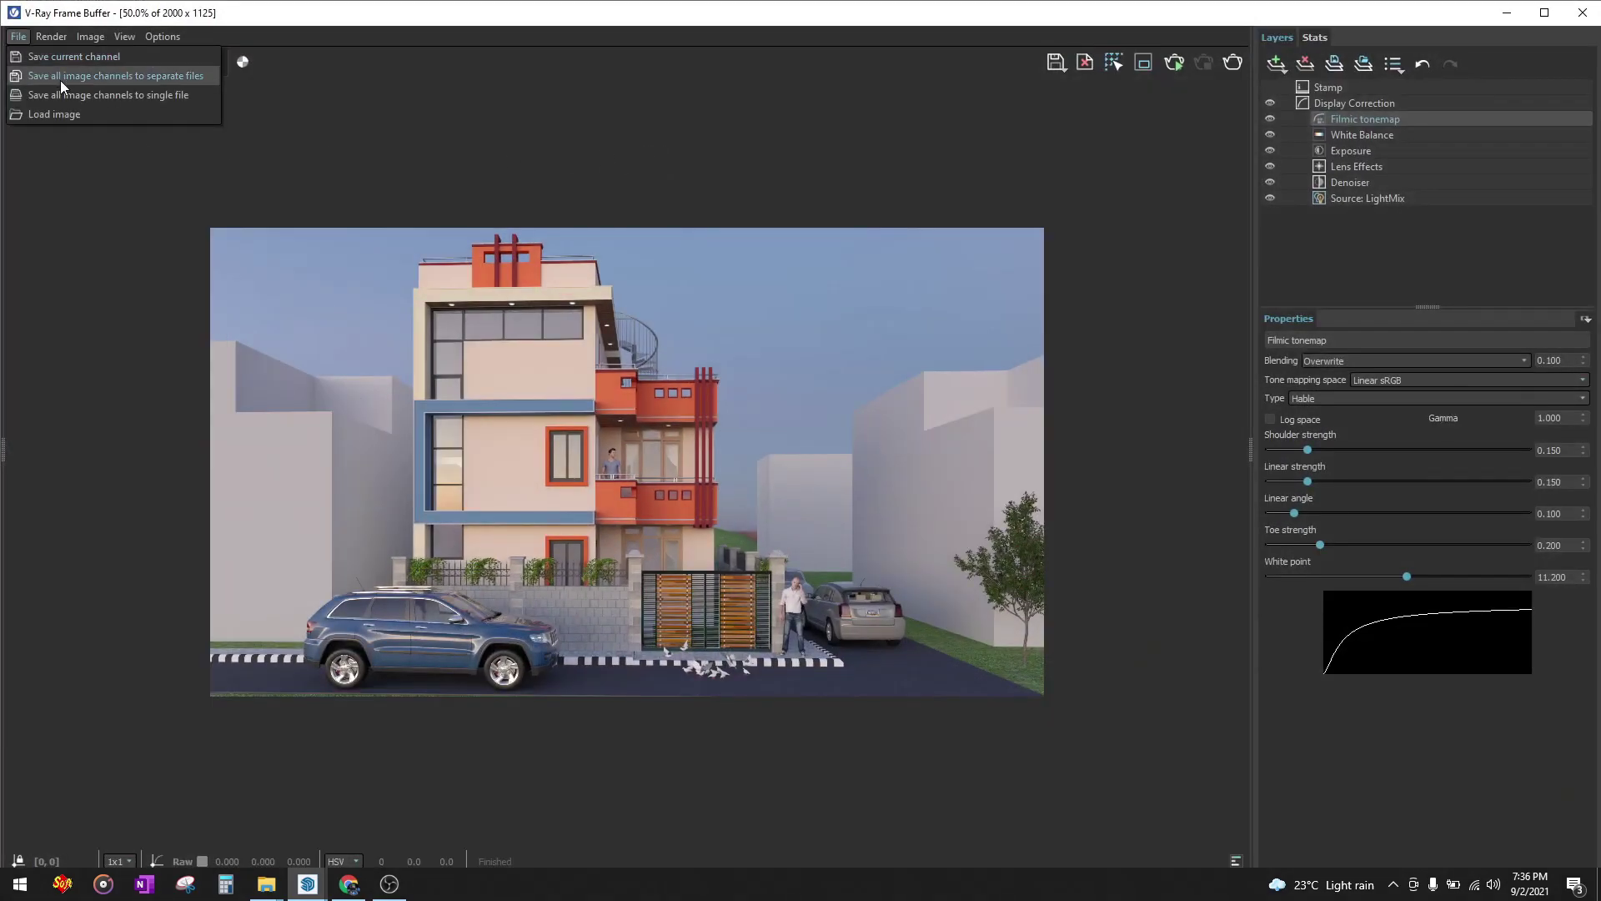
pyautogui.click(185, 267)
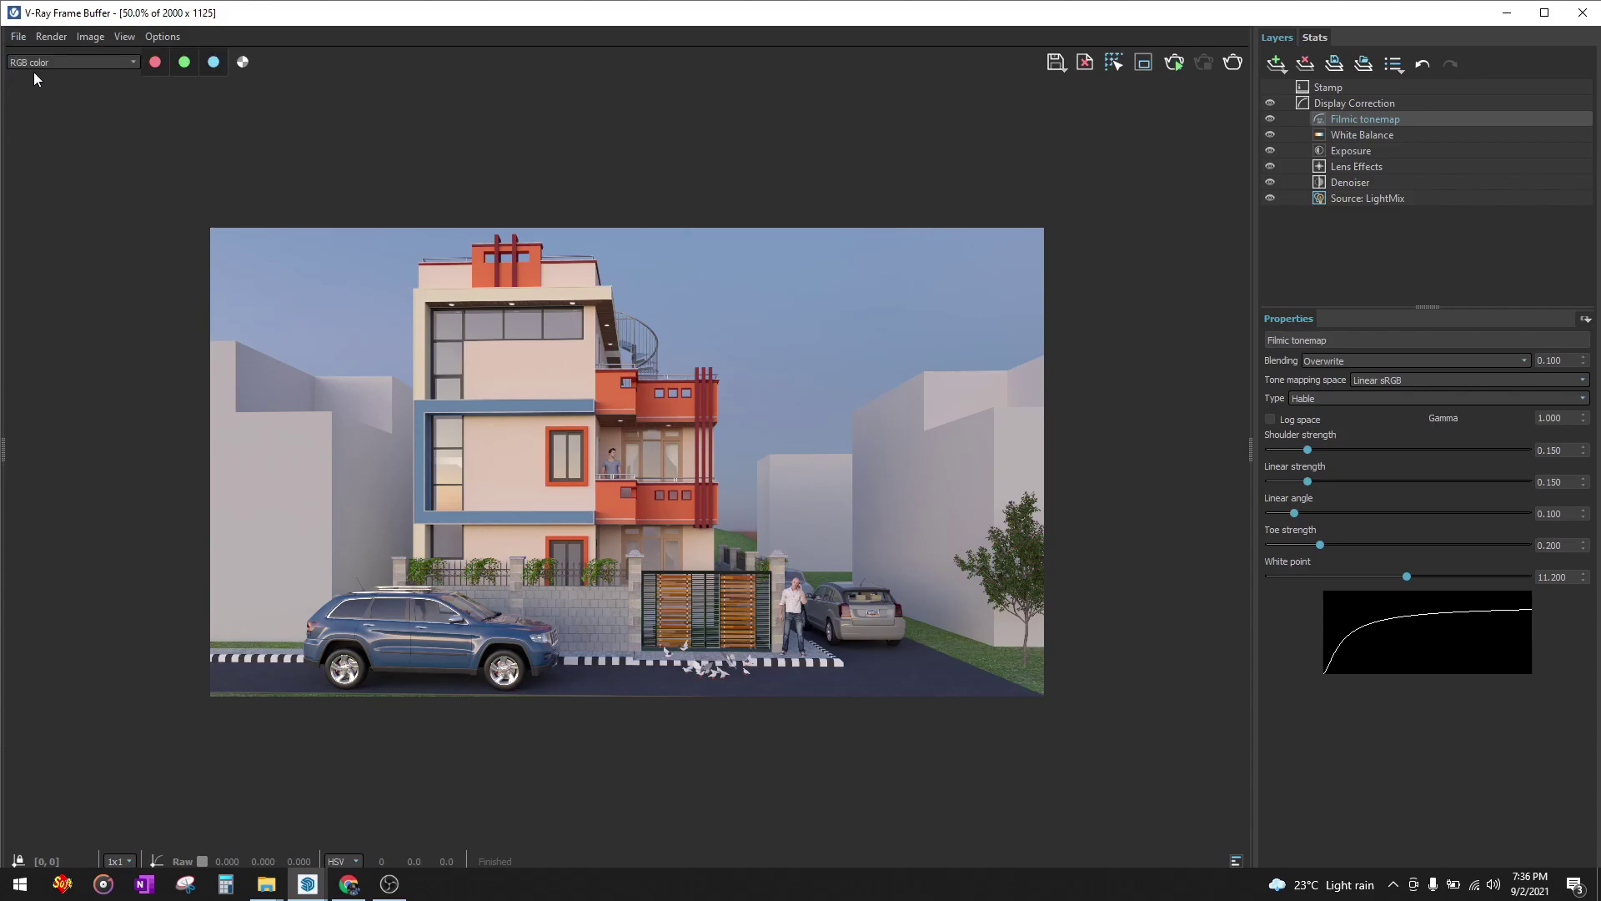
# - View the refractionFilter and Self Illumination channels, then return to RGB with LightMix shown
pyautogui.click(33, 65)
pyautogui.click(52, 247)
pyautogui.click(53, 62)
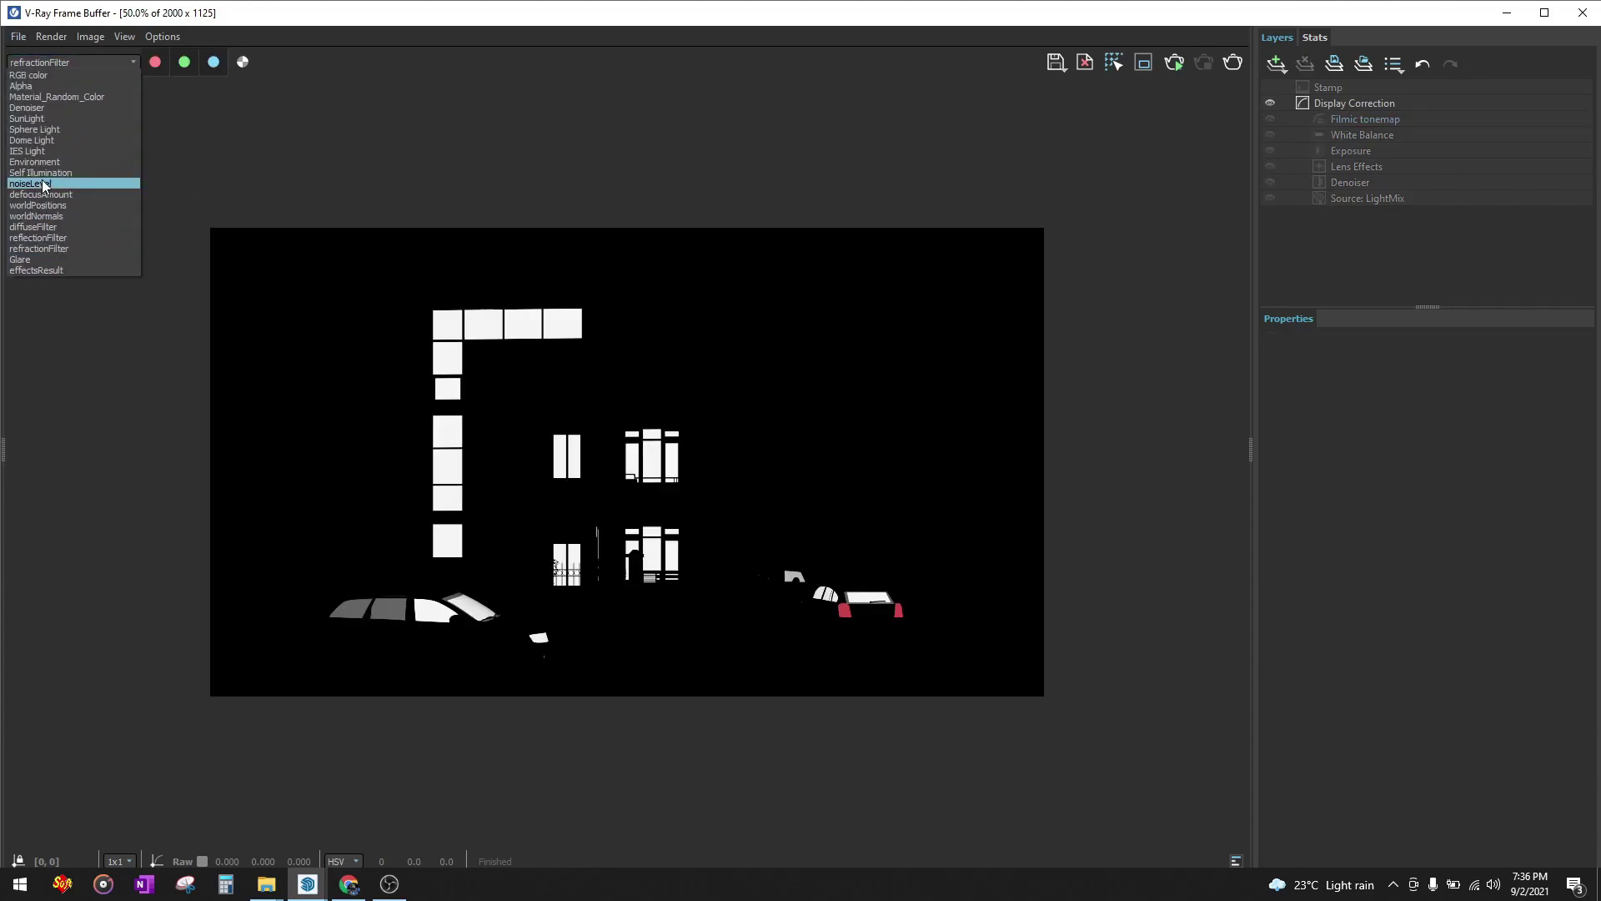
pyautogui.click(40, 173)
pyautogui.click(41, 63)
pyautogui.click(63, 76)
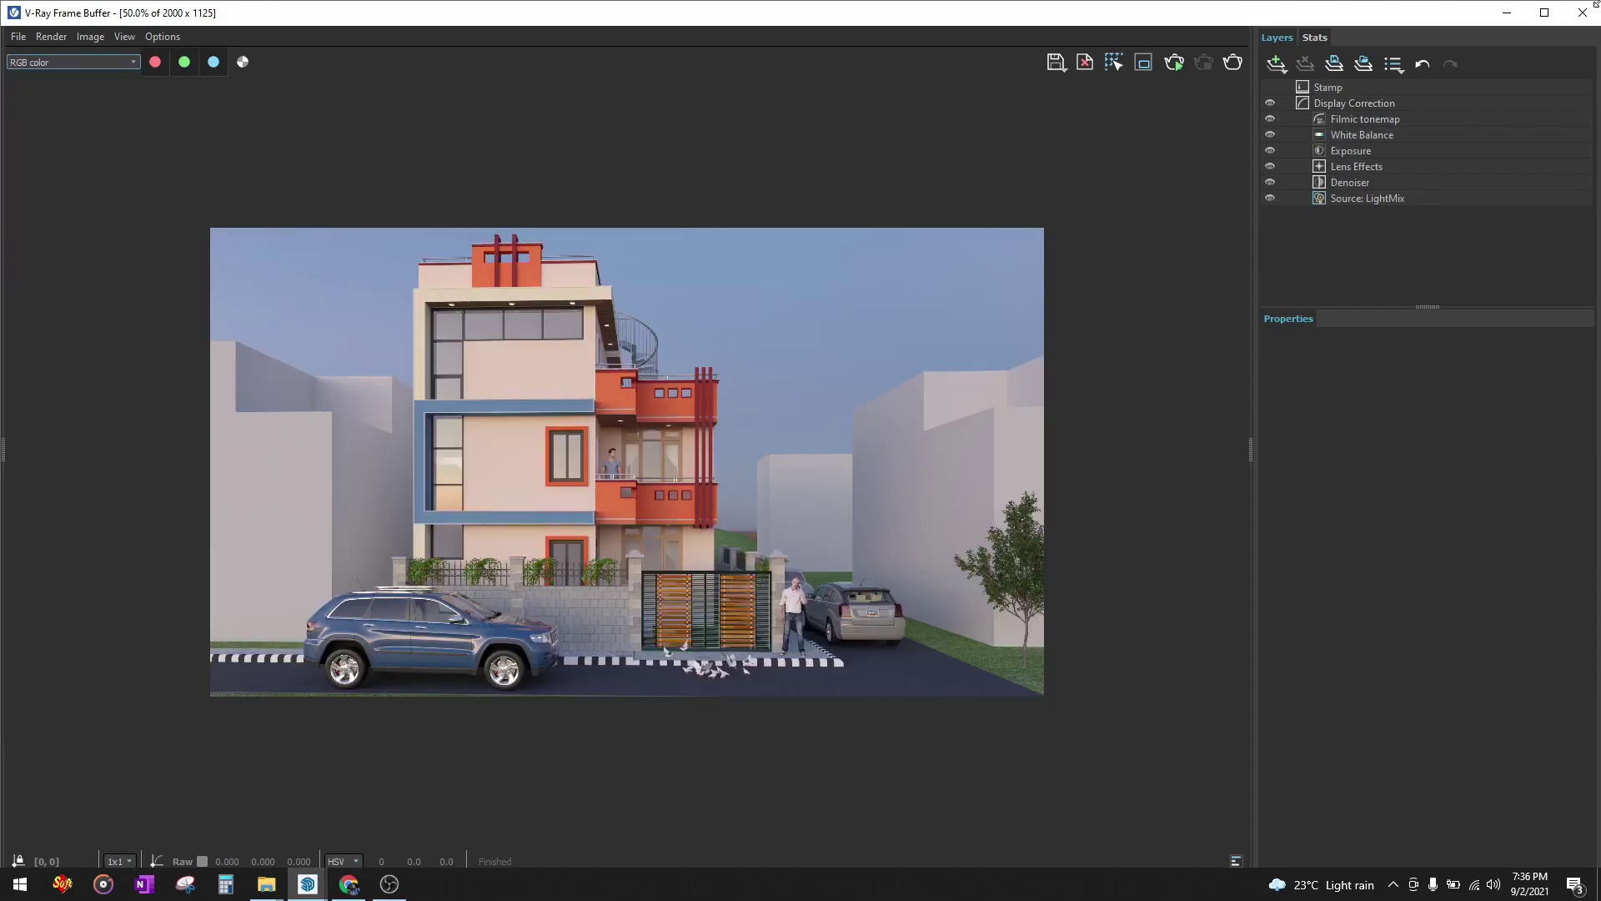
pyautogui.click(1346, 199)
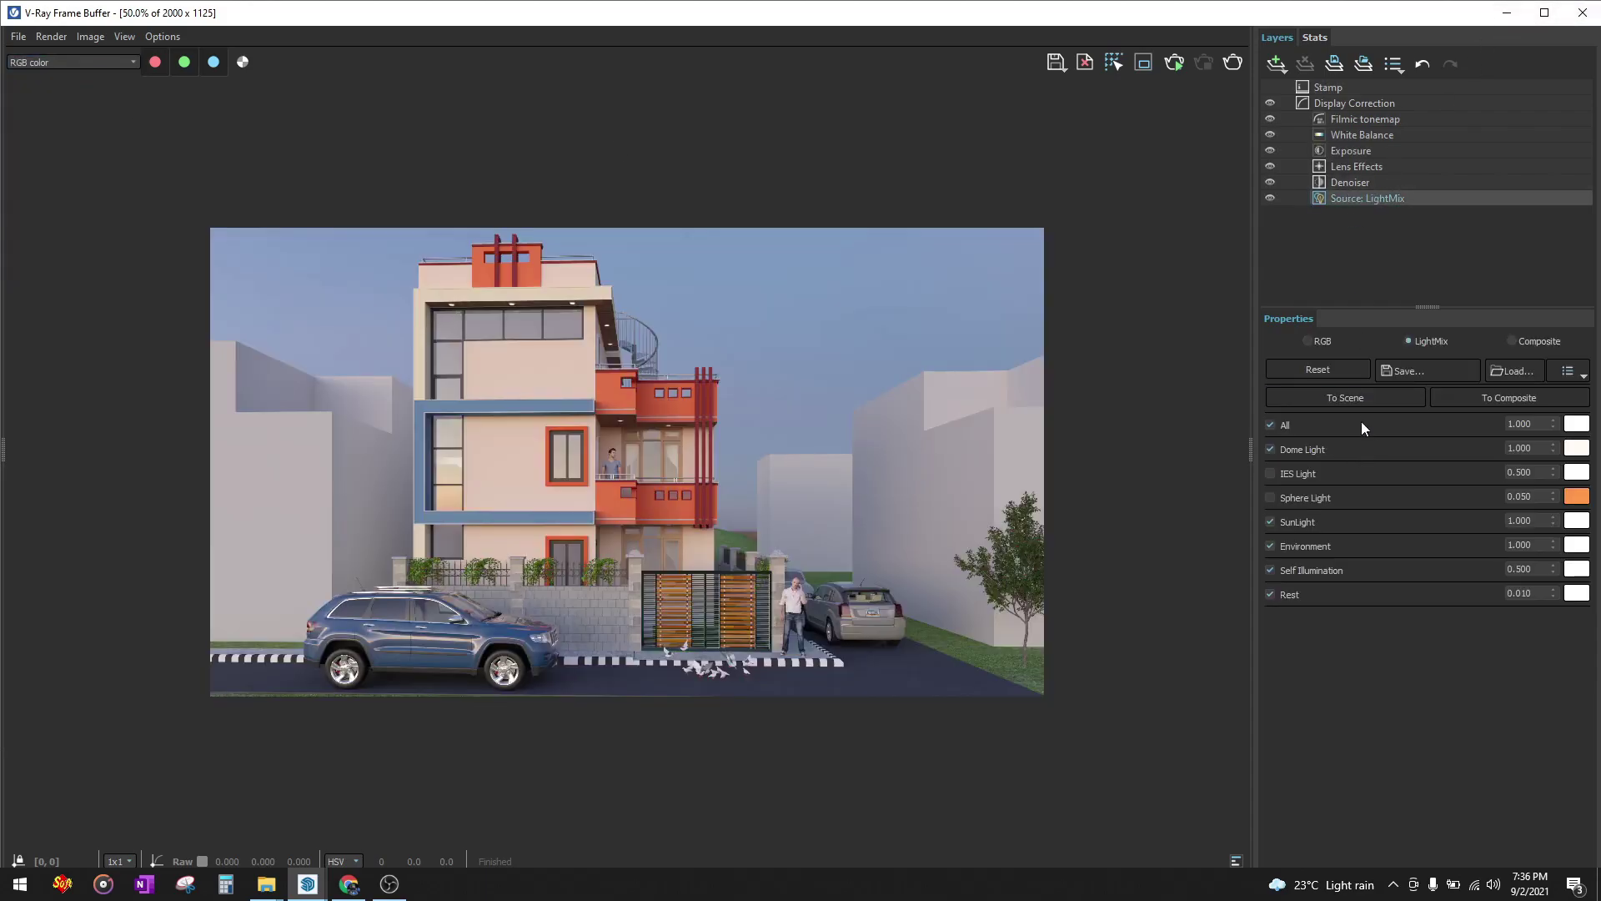
# - Review the scene's Render Elements in the V-Ray settings, then bring the frame buffer back
pyautogui.click(1506, 12)
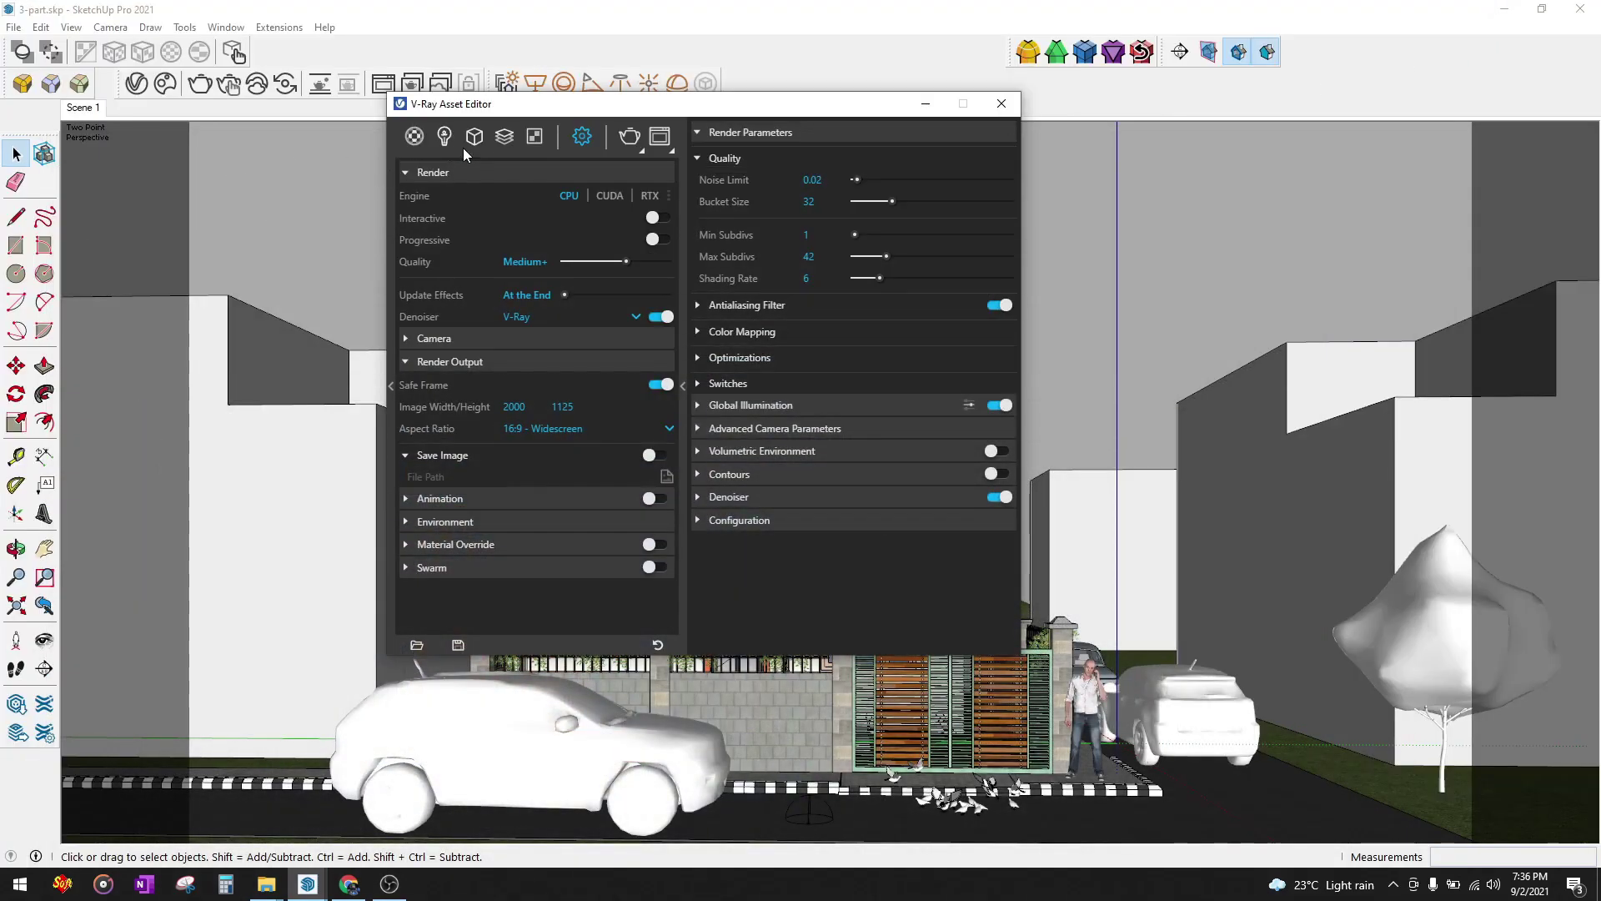
pyautogui.click(502, 140)
pyautogui.click(505, 140)
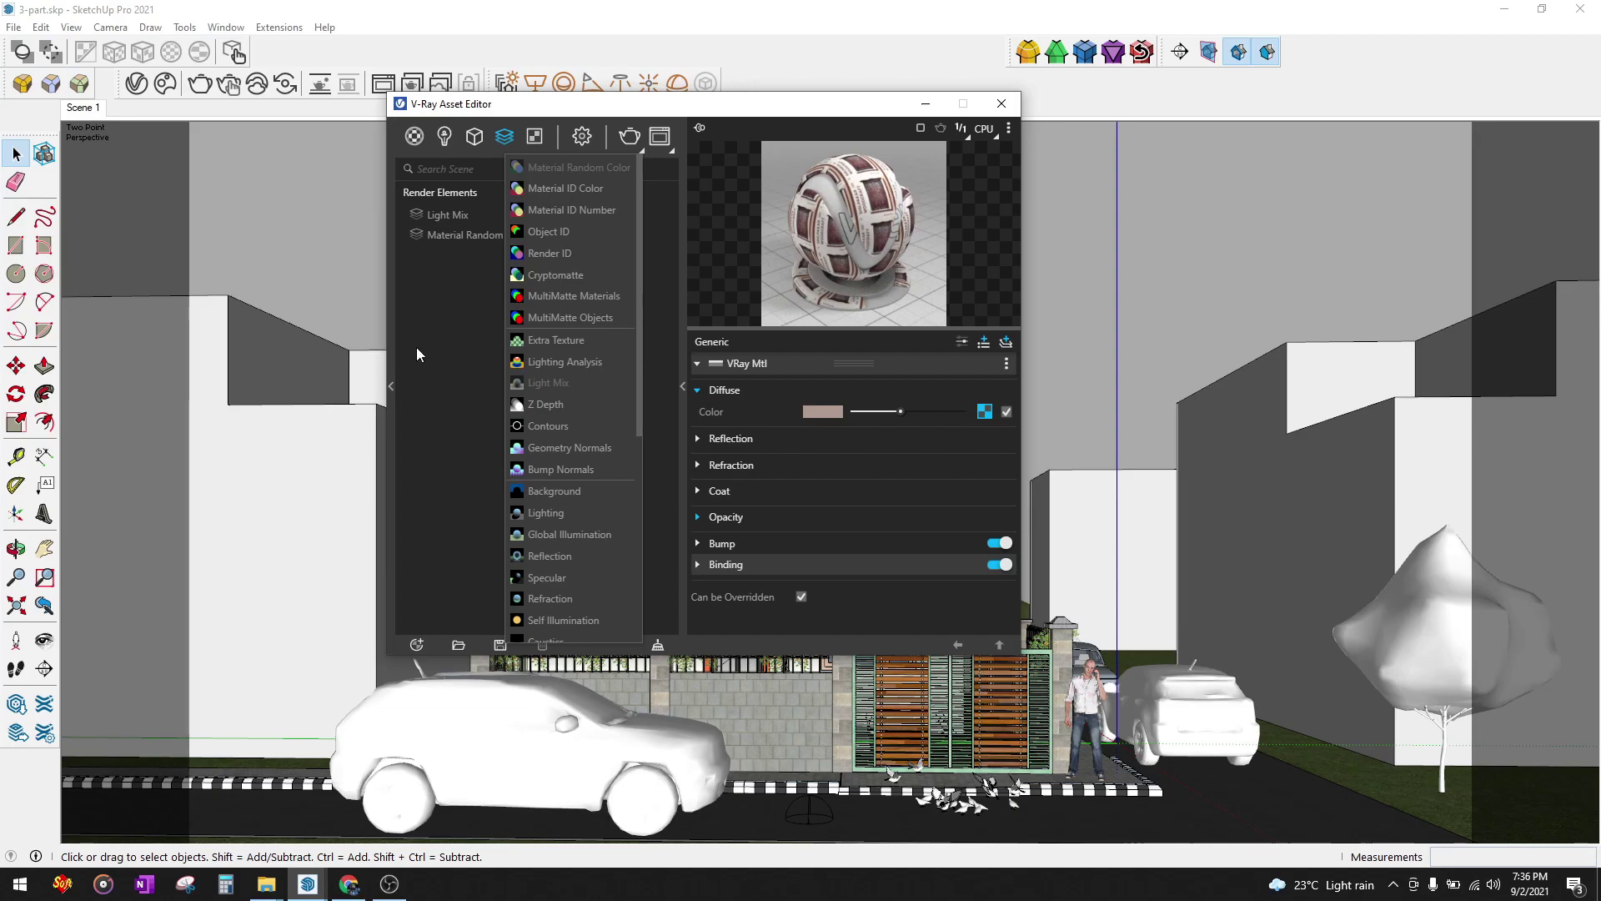
pyautogui.click(455, 351)
pyautogui.click(1001, 103)
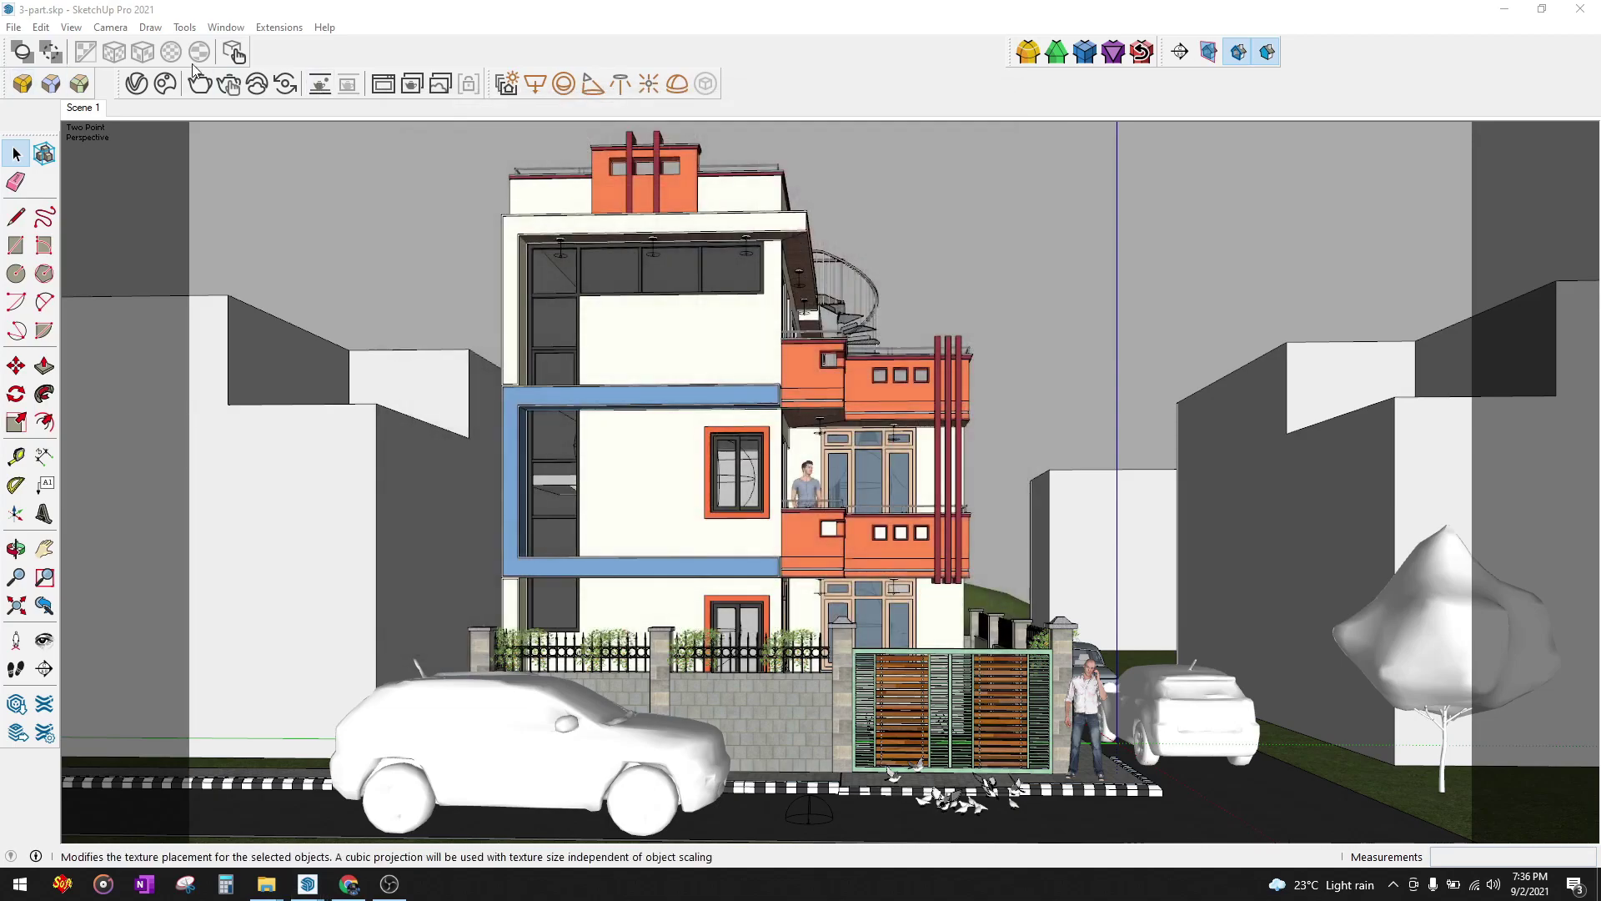
pyautogui.click(382, 83)
# - Save all image channels as separate files named 'day' into New folder on the Desktop
pyautogui.click(22, 39)
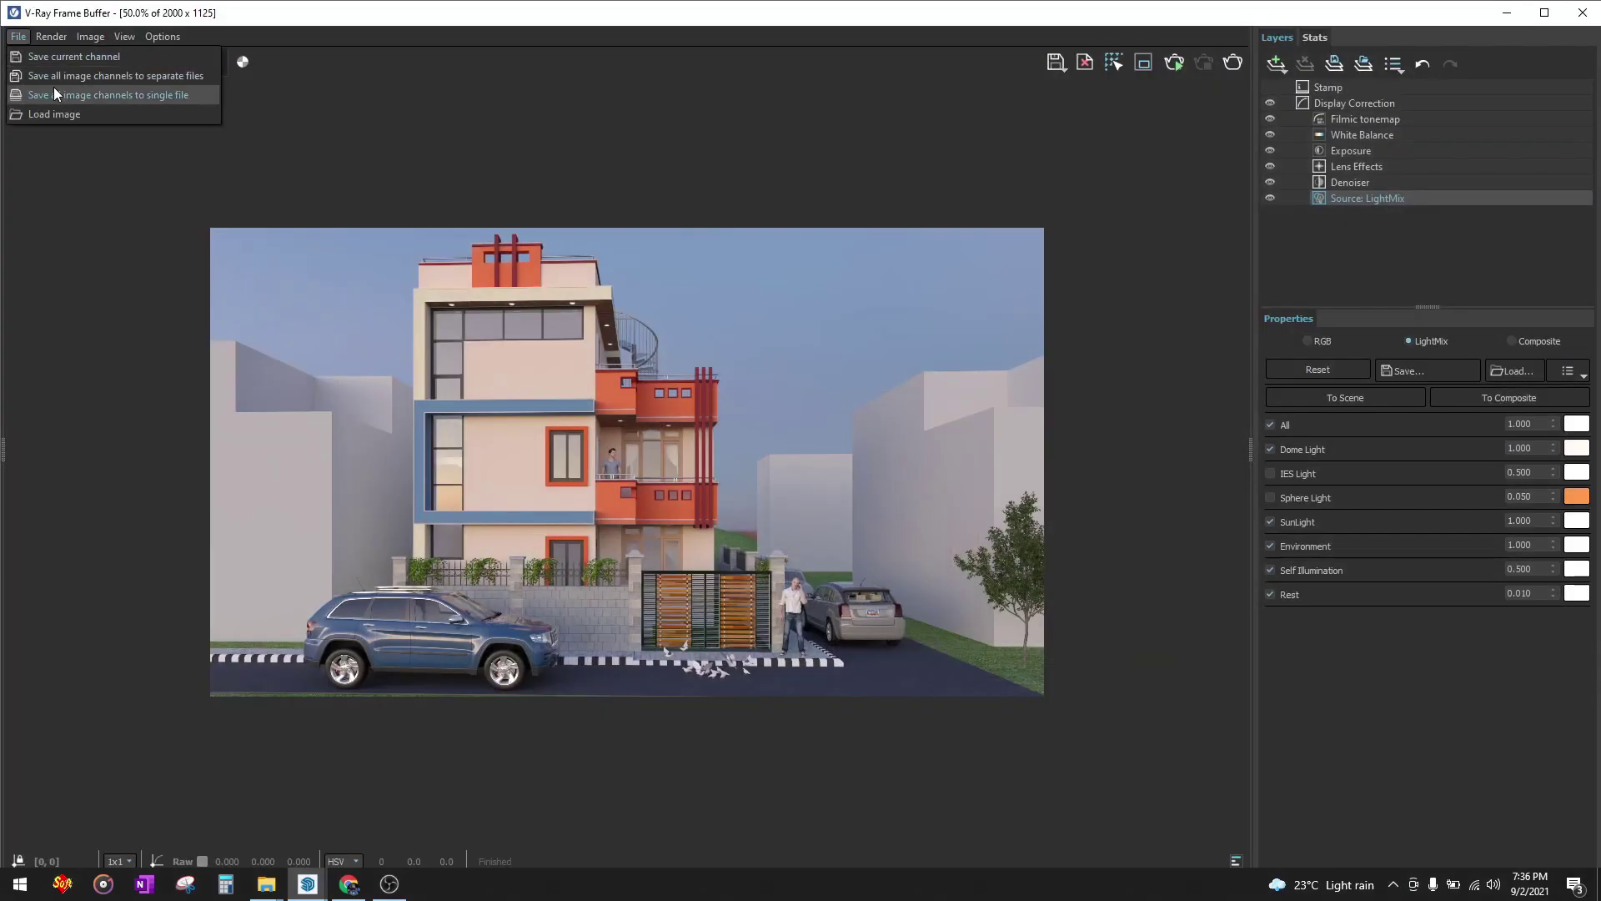
pyautogui.click(80, 72)
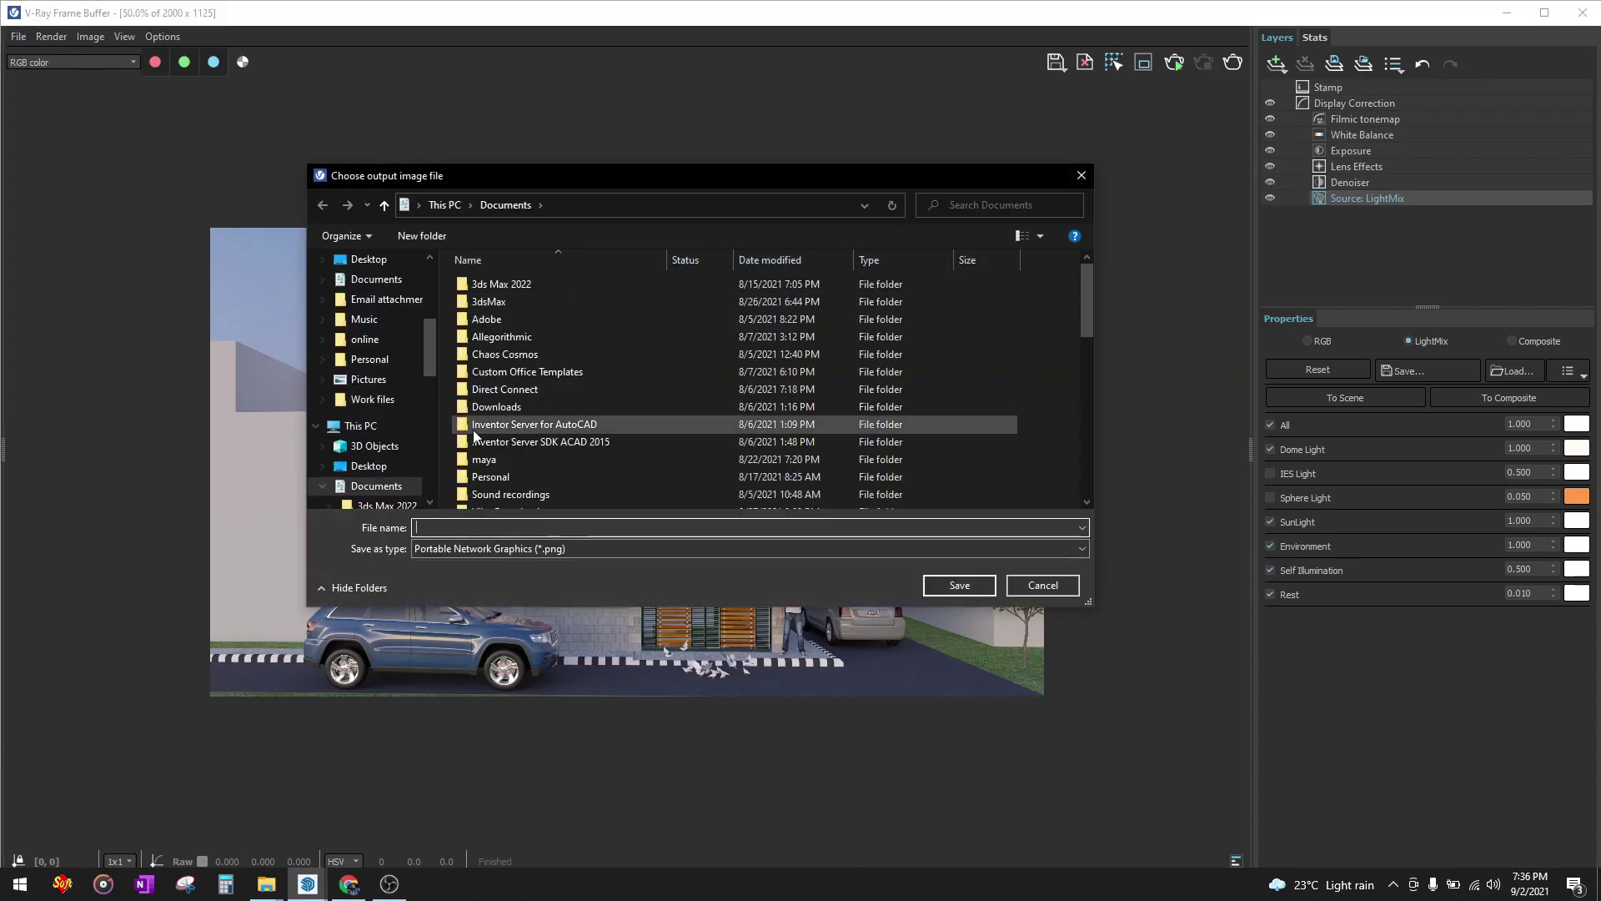
pyautogui.click(354, 458)
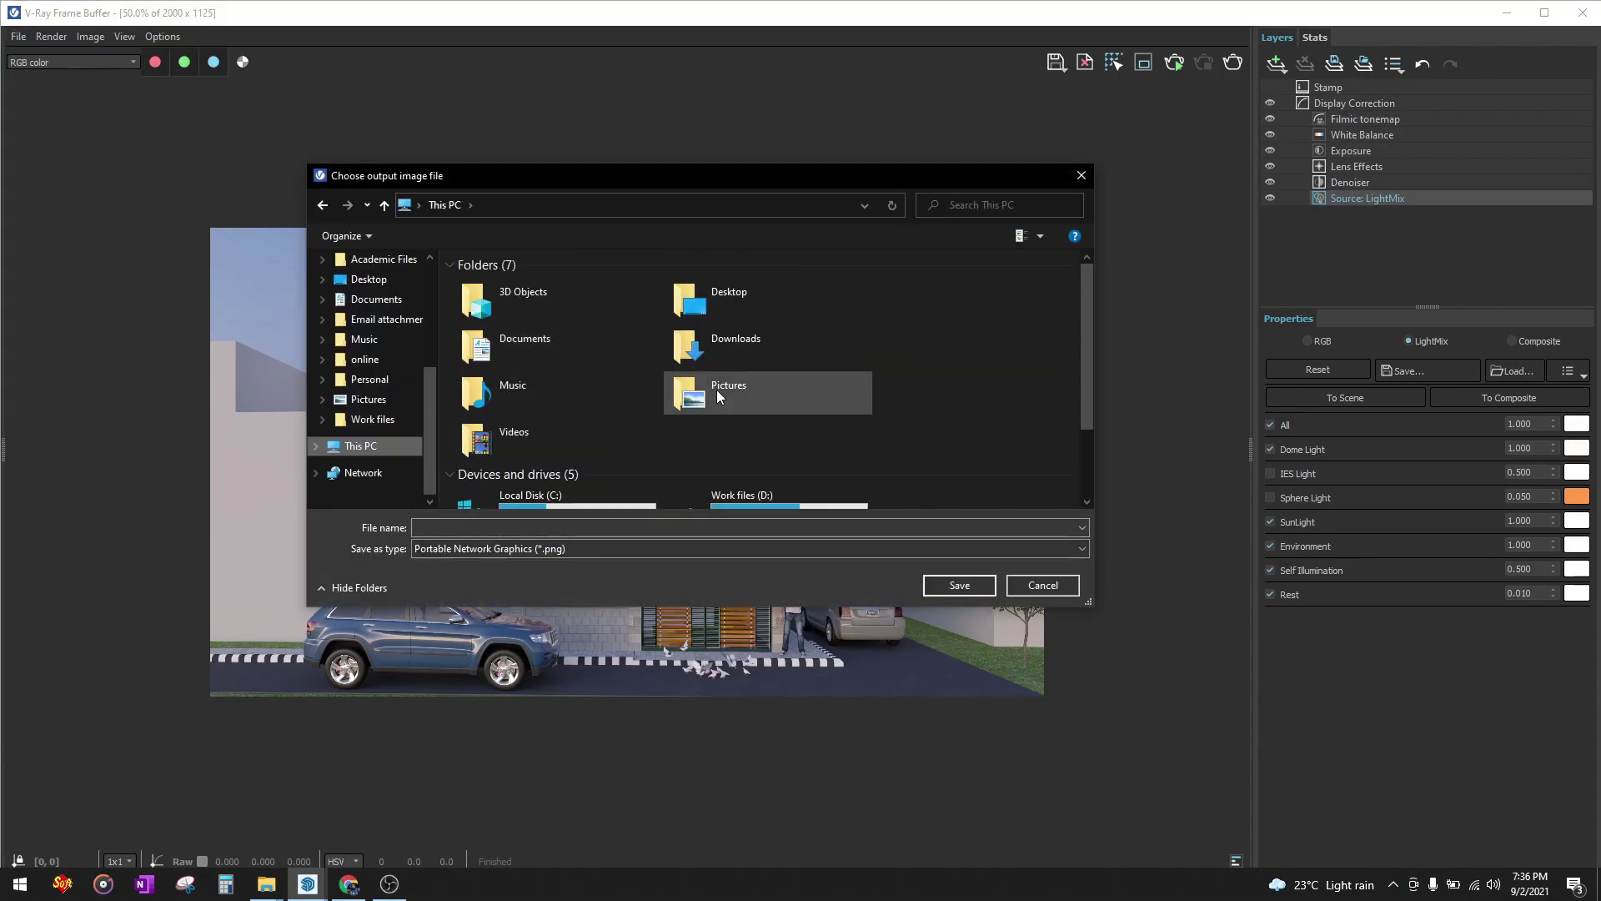
pyautogui.click(708, 300)
pyautogui.doubleClick(708, 299)
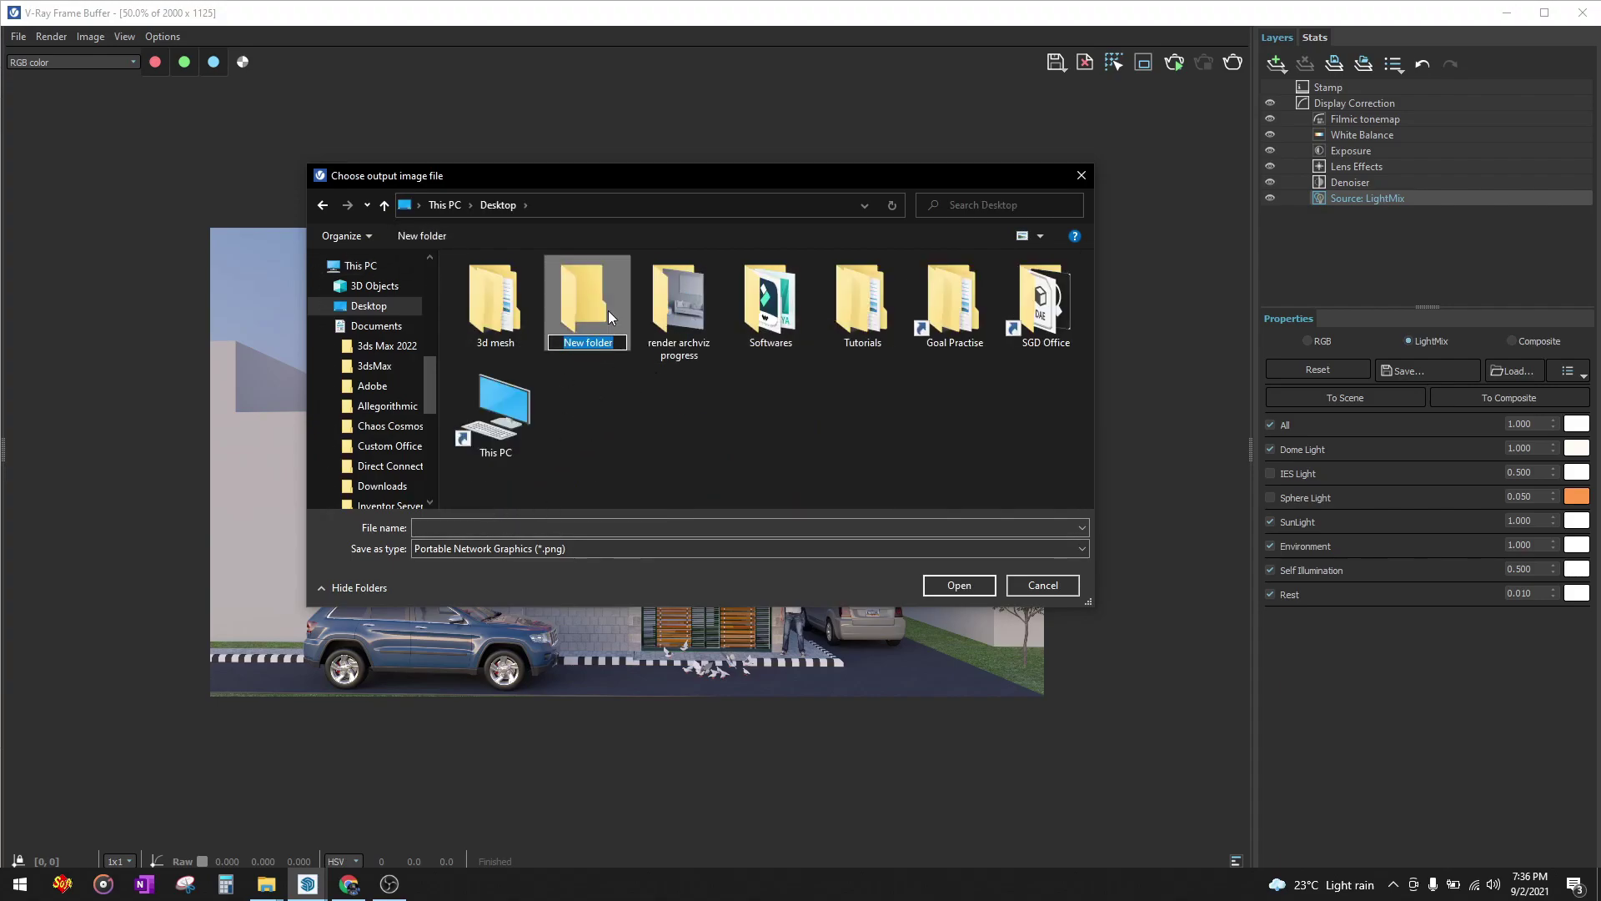
pyautogui.doubleClick(597, 287)
pyautogui.click(509, 528)
pyautogui.write('day')
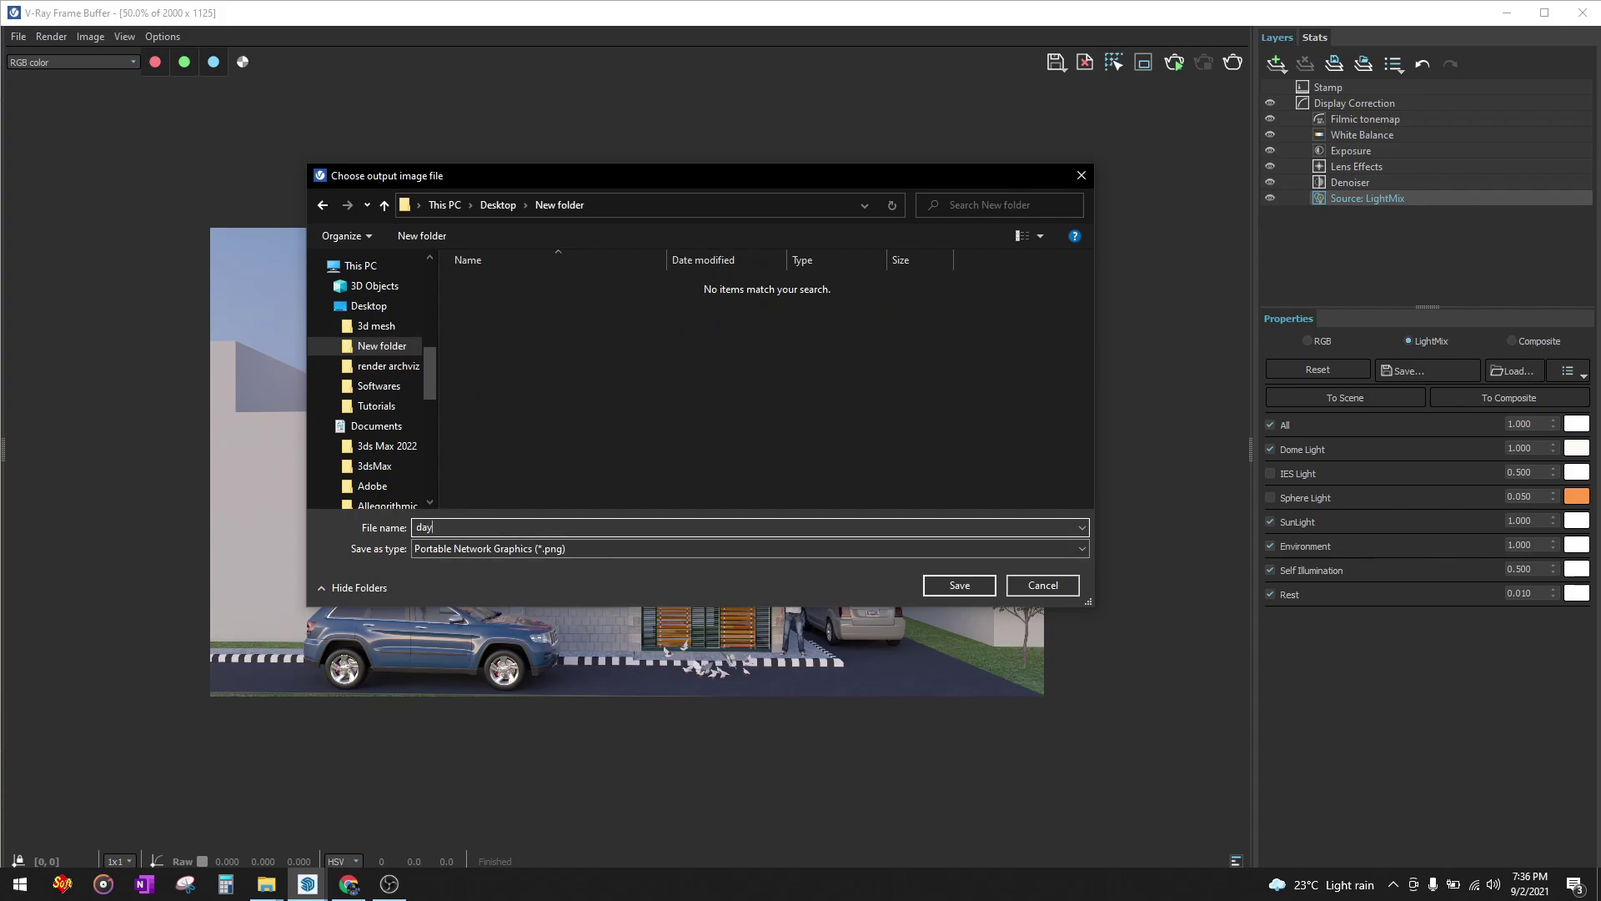
pyautogui.click(971, 585)
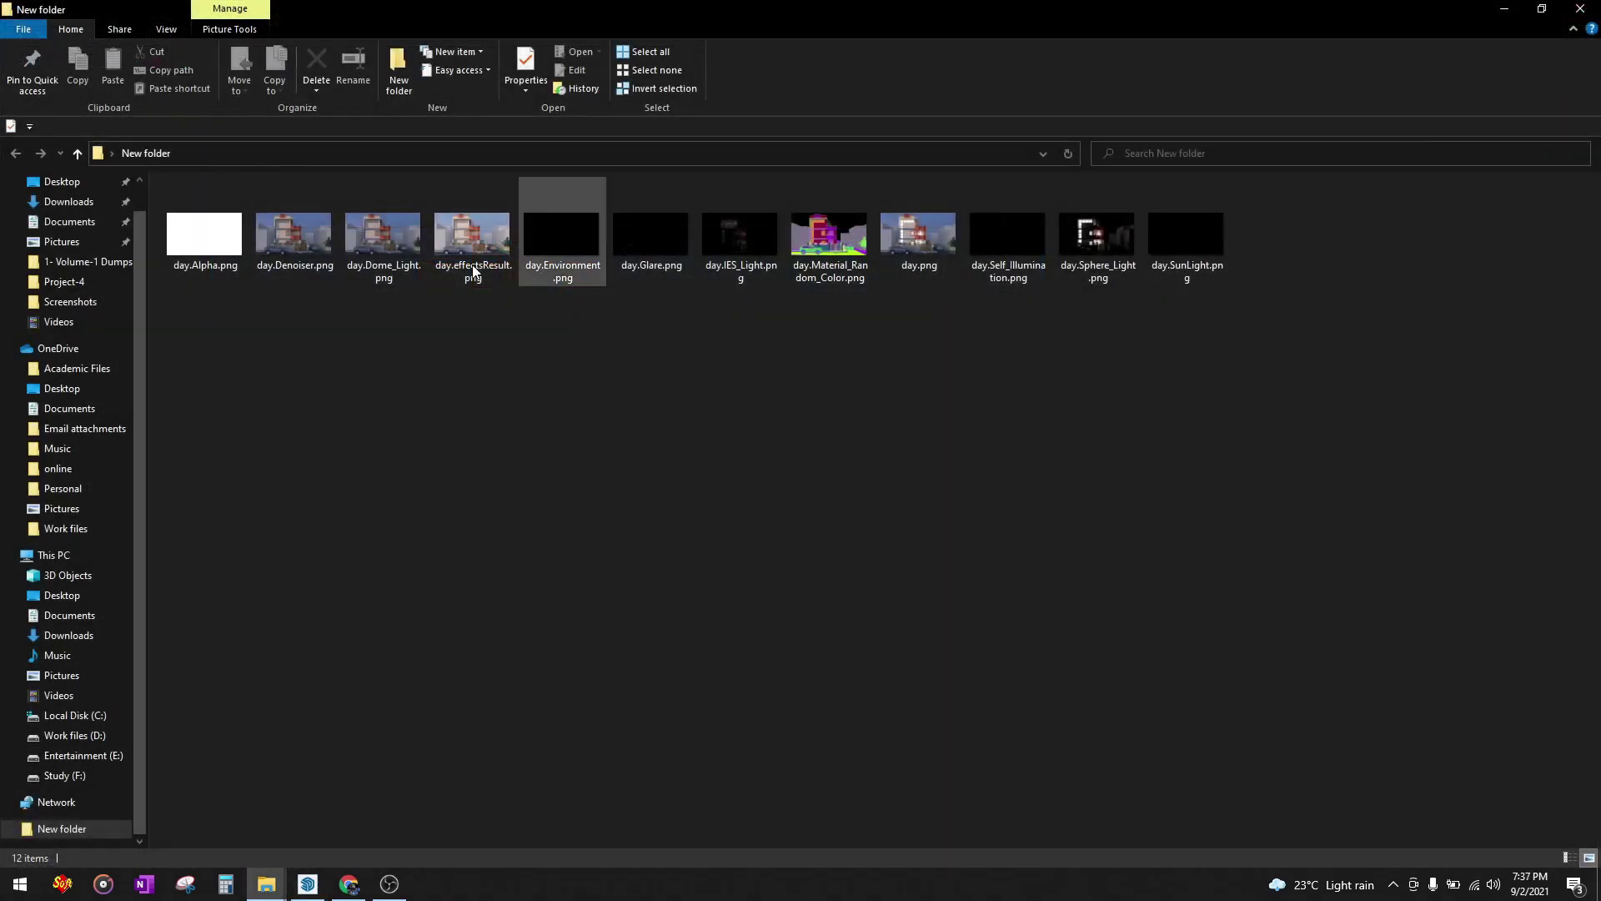
# - Open day.Denoiser.png from New folder in the Photos viewer
pyautogui.doubleClick(303, 263)
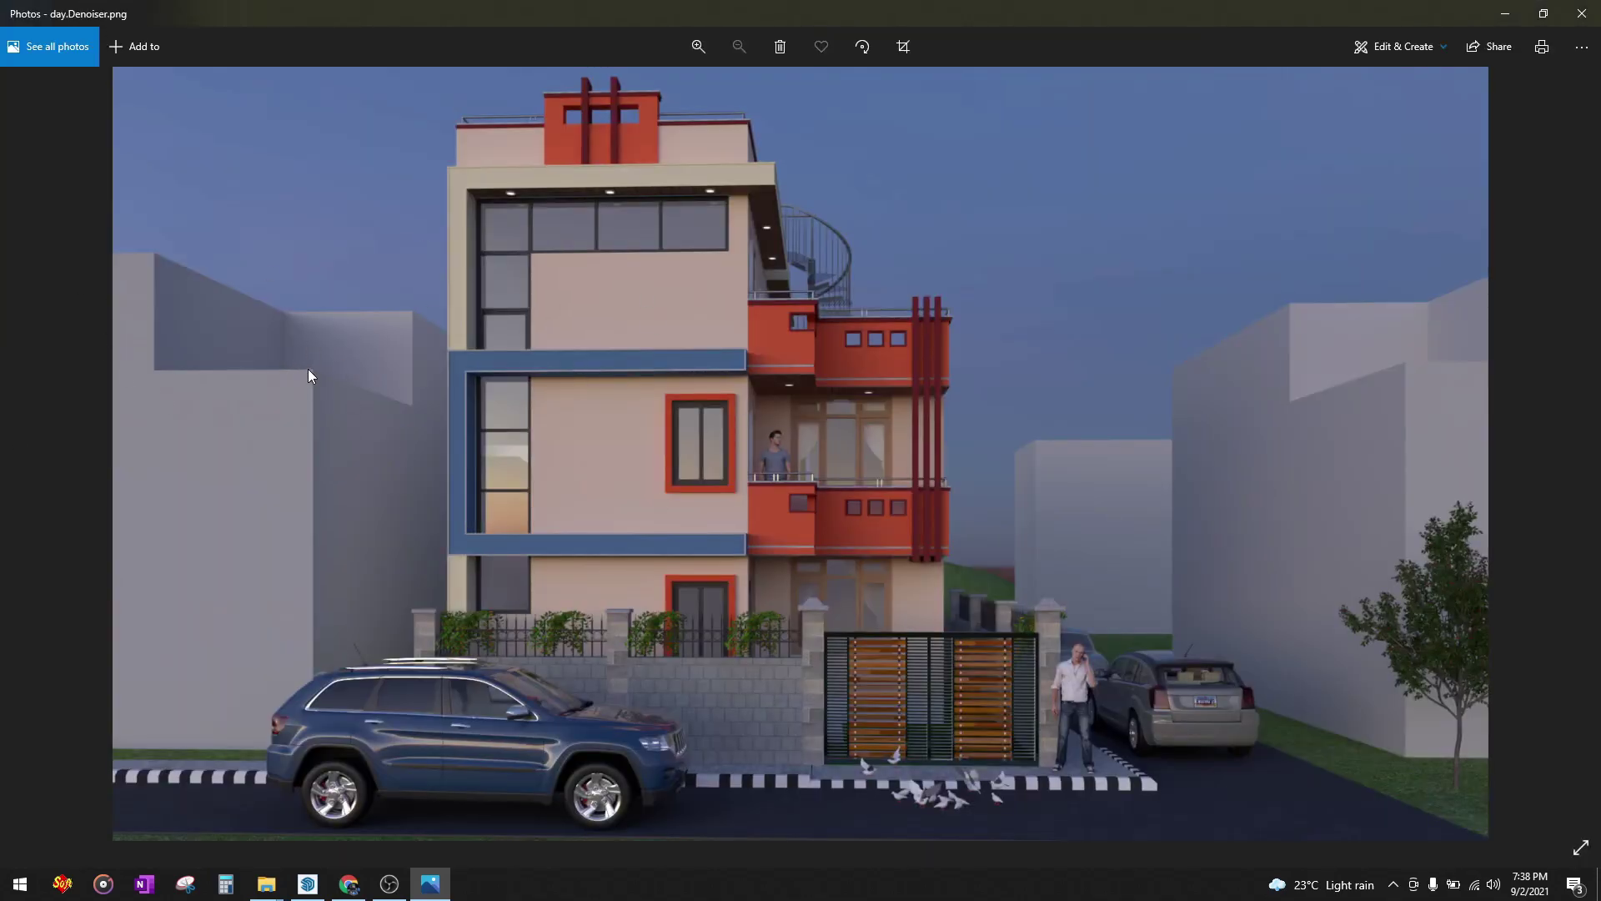
# - Step through the channel images from day.Dome_Light.png to day.Self_Illumination.png, then close Photos
pyautogui.click(1573, 451)
pyautogui.click(1582, 453)
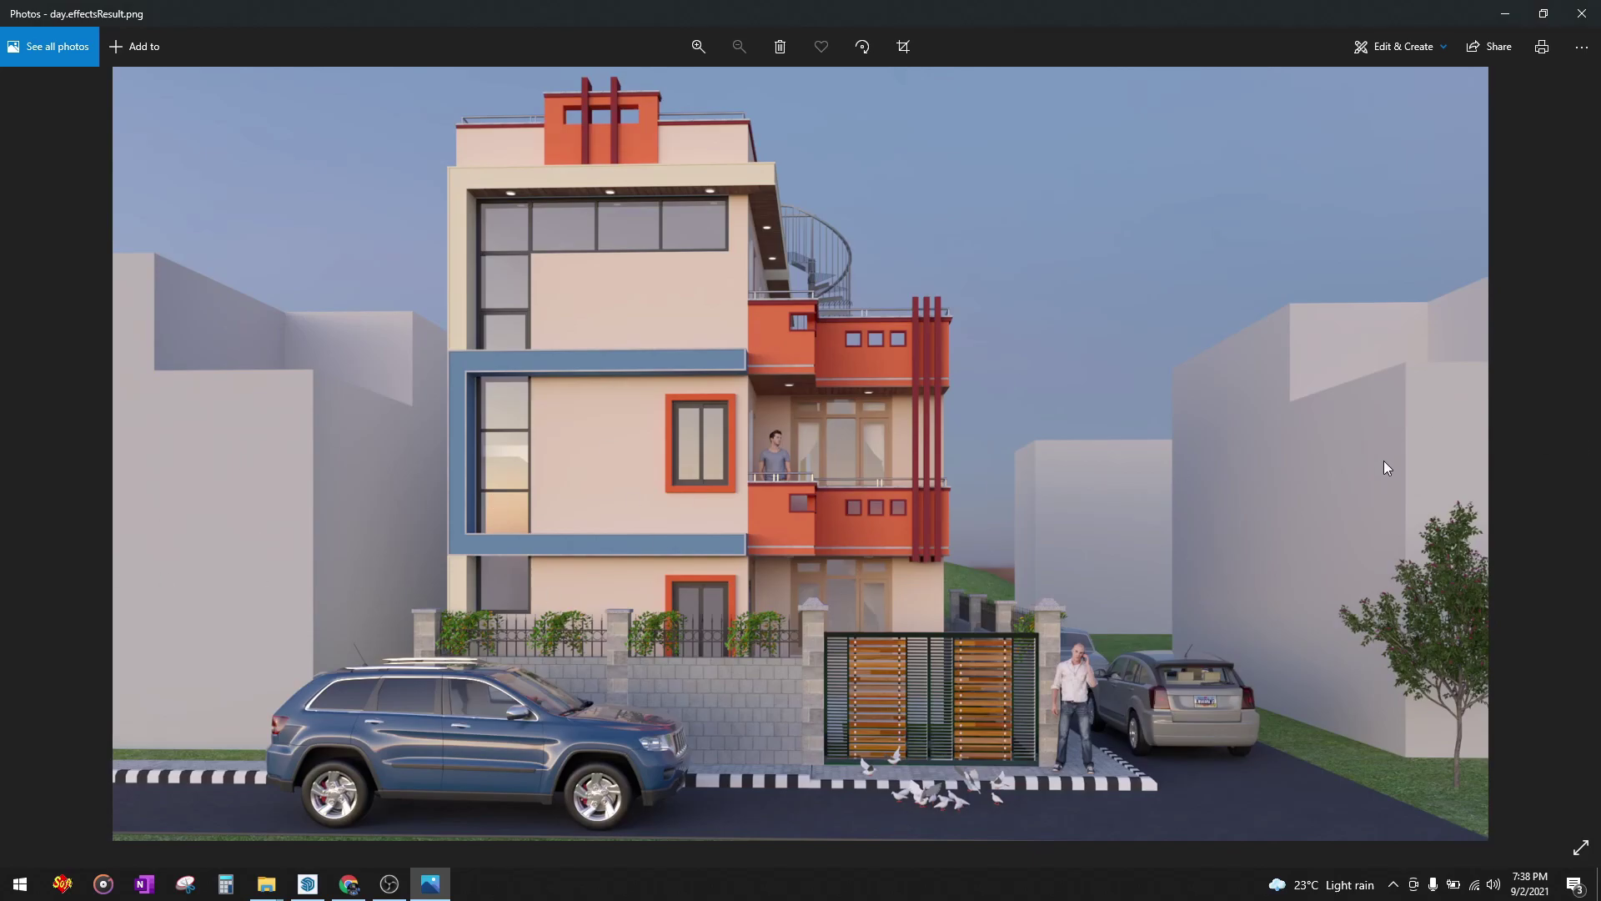
pyautogui.click(1584, 462)
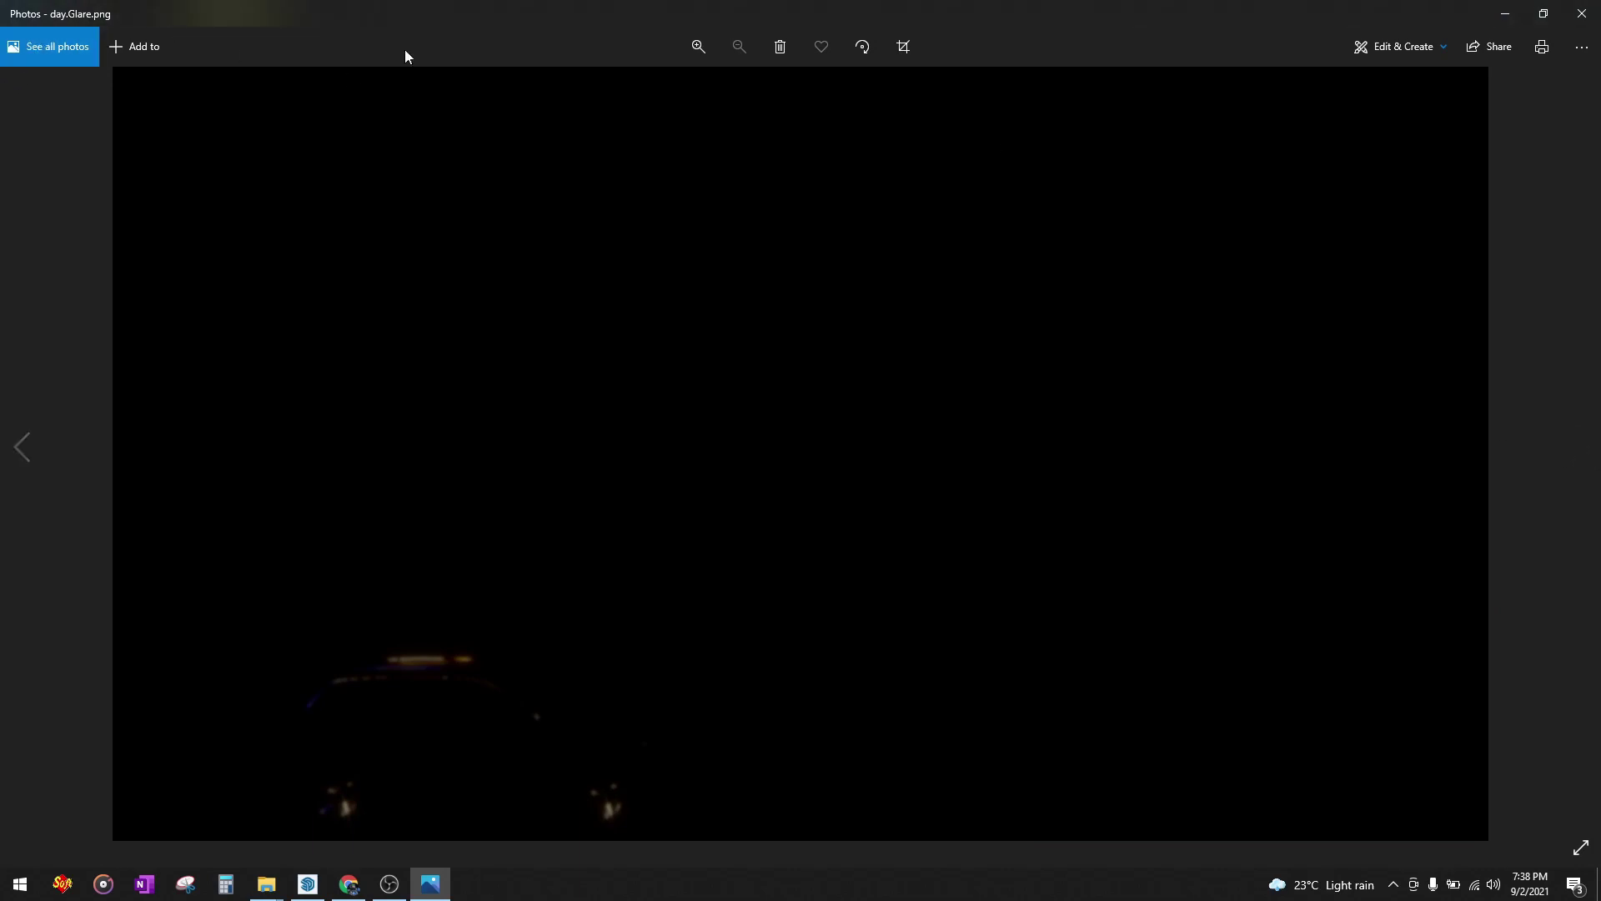
pyautogui.click(1585, 433)
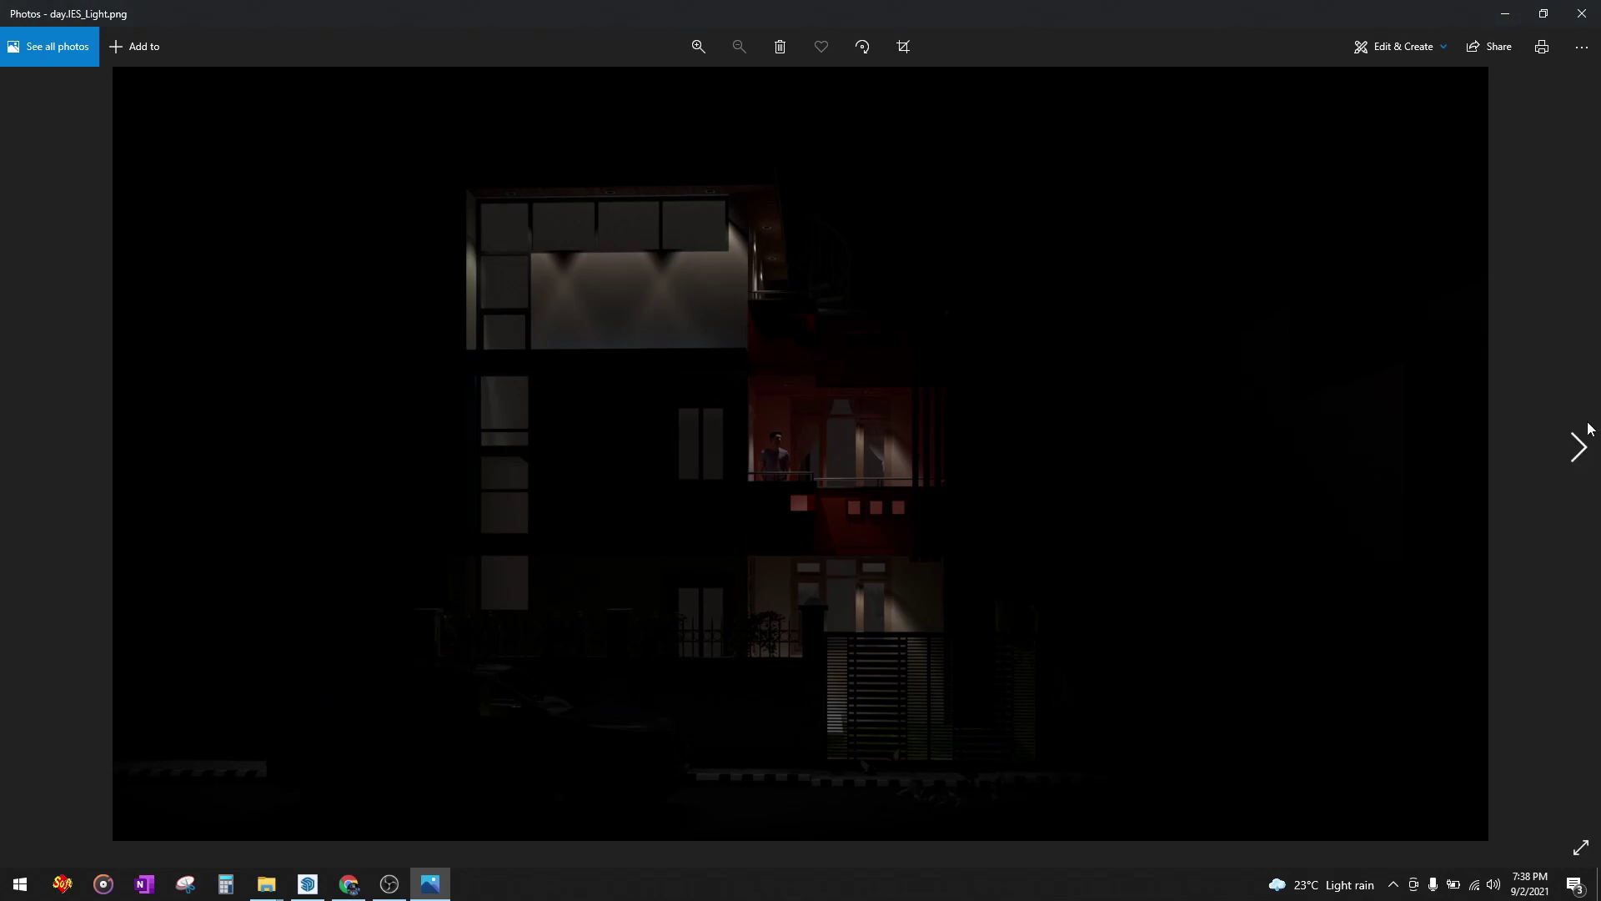
pyautogui.click(1584, 437)
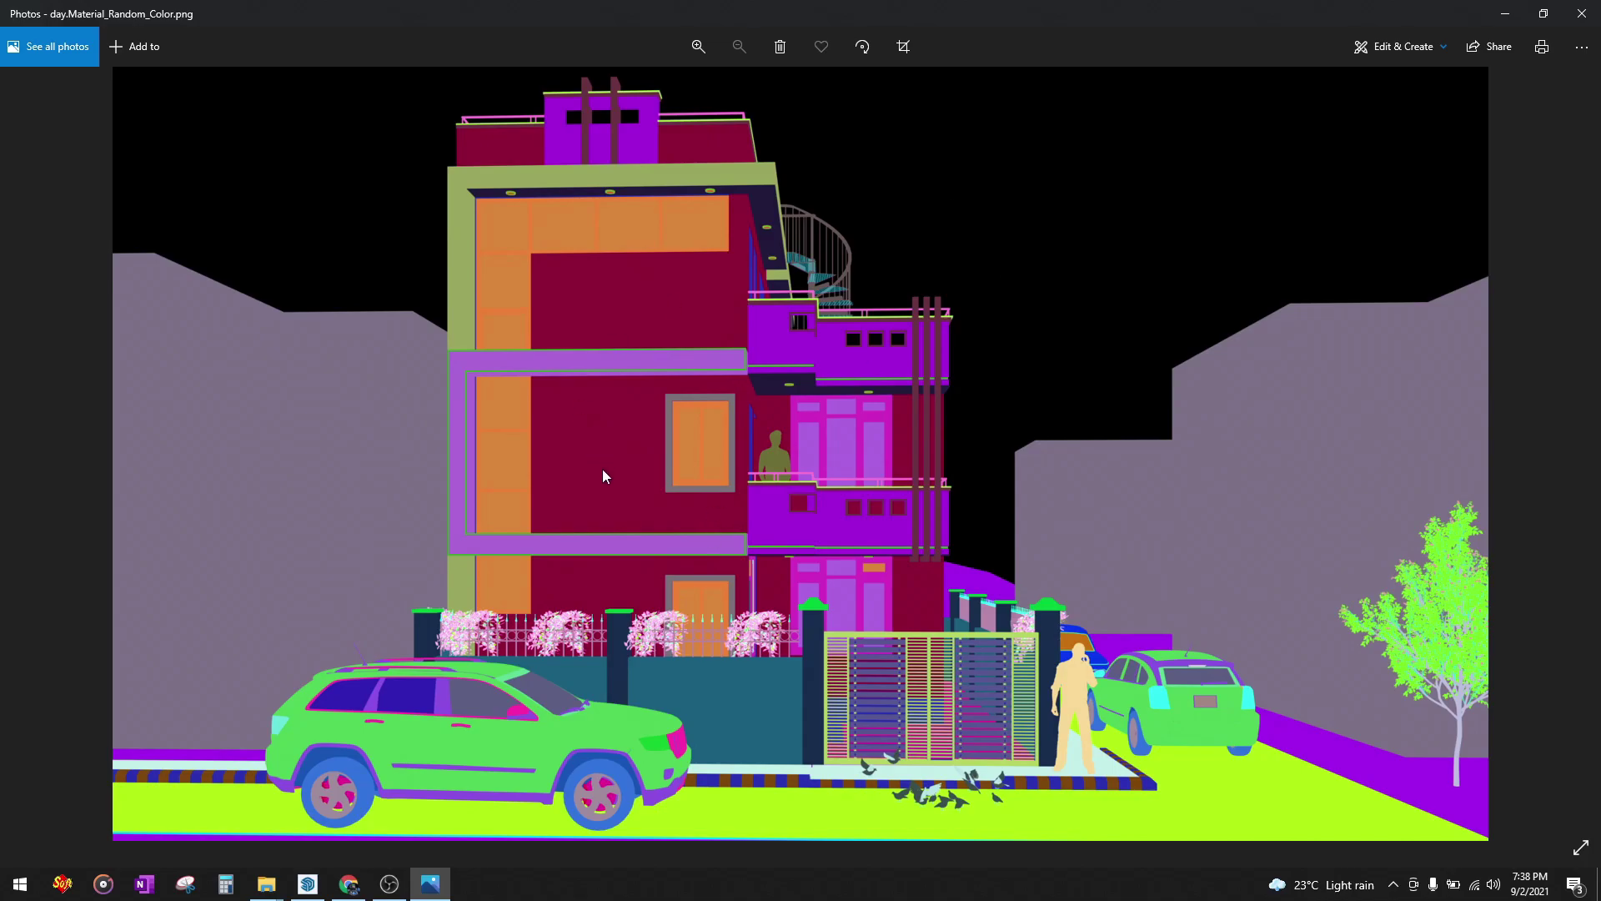
pyautogui.click(1575, 448)
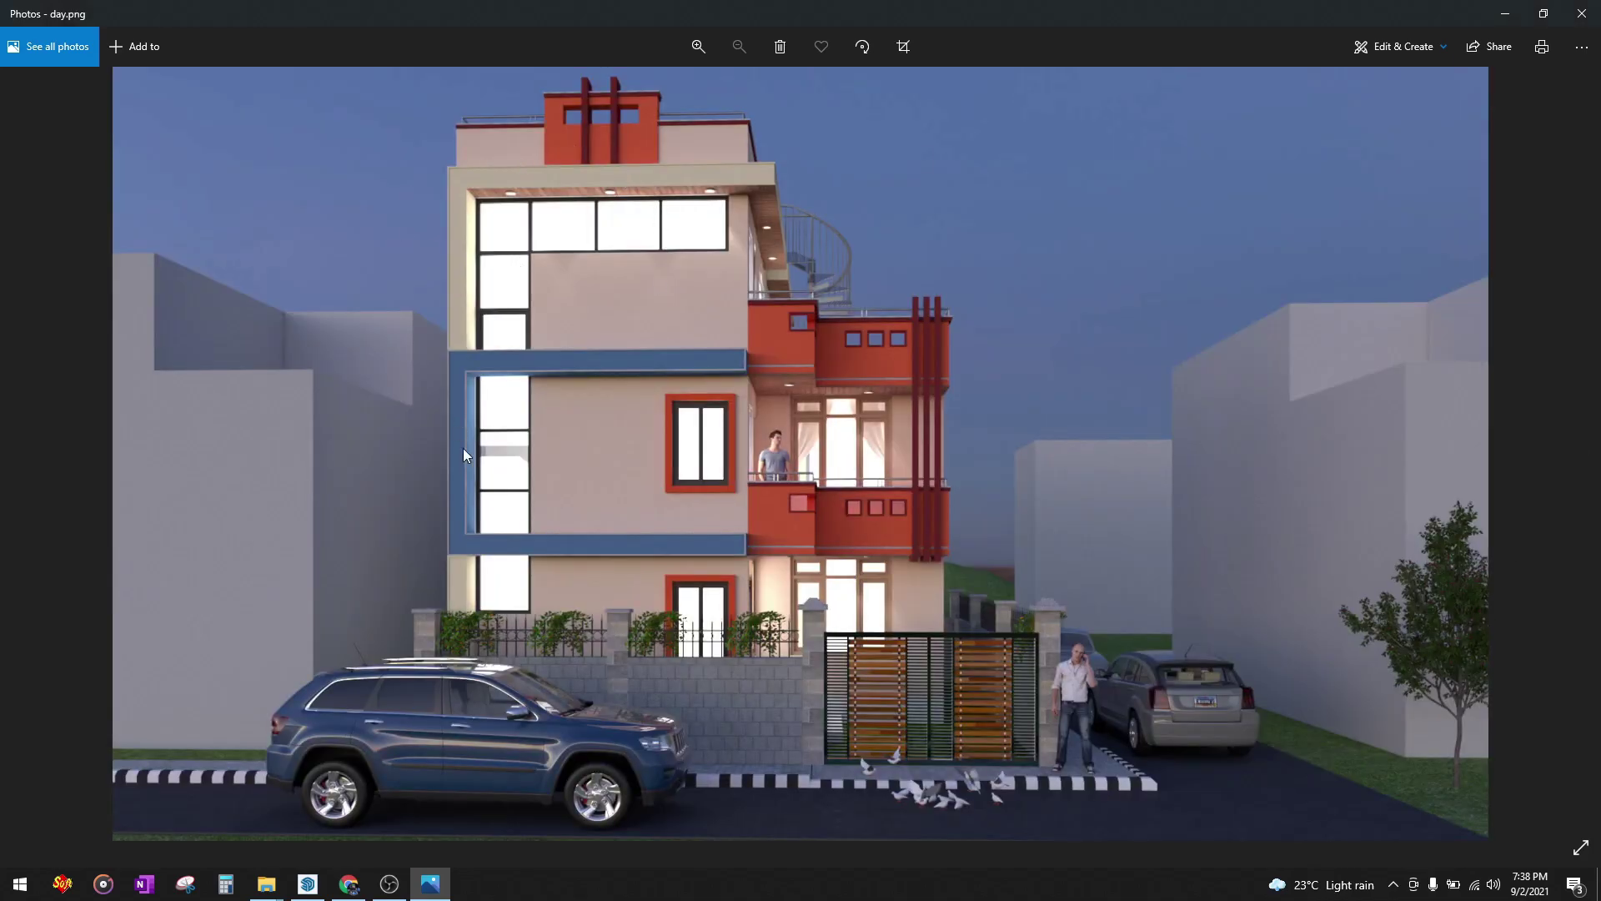
pyautogui.click(1578, 449)
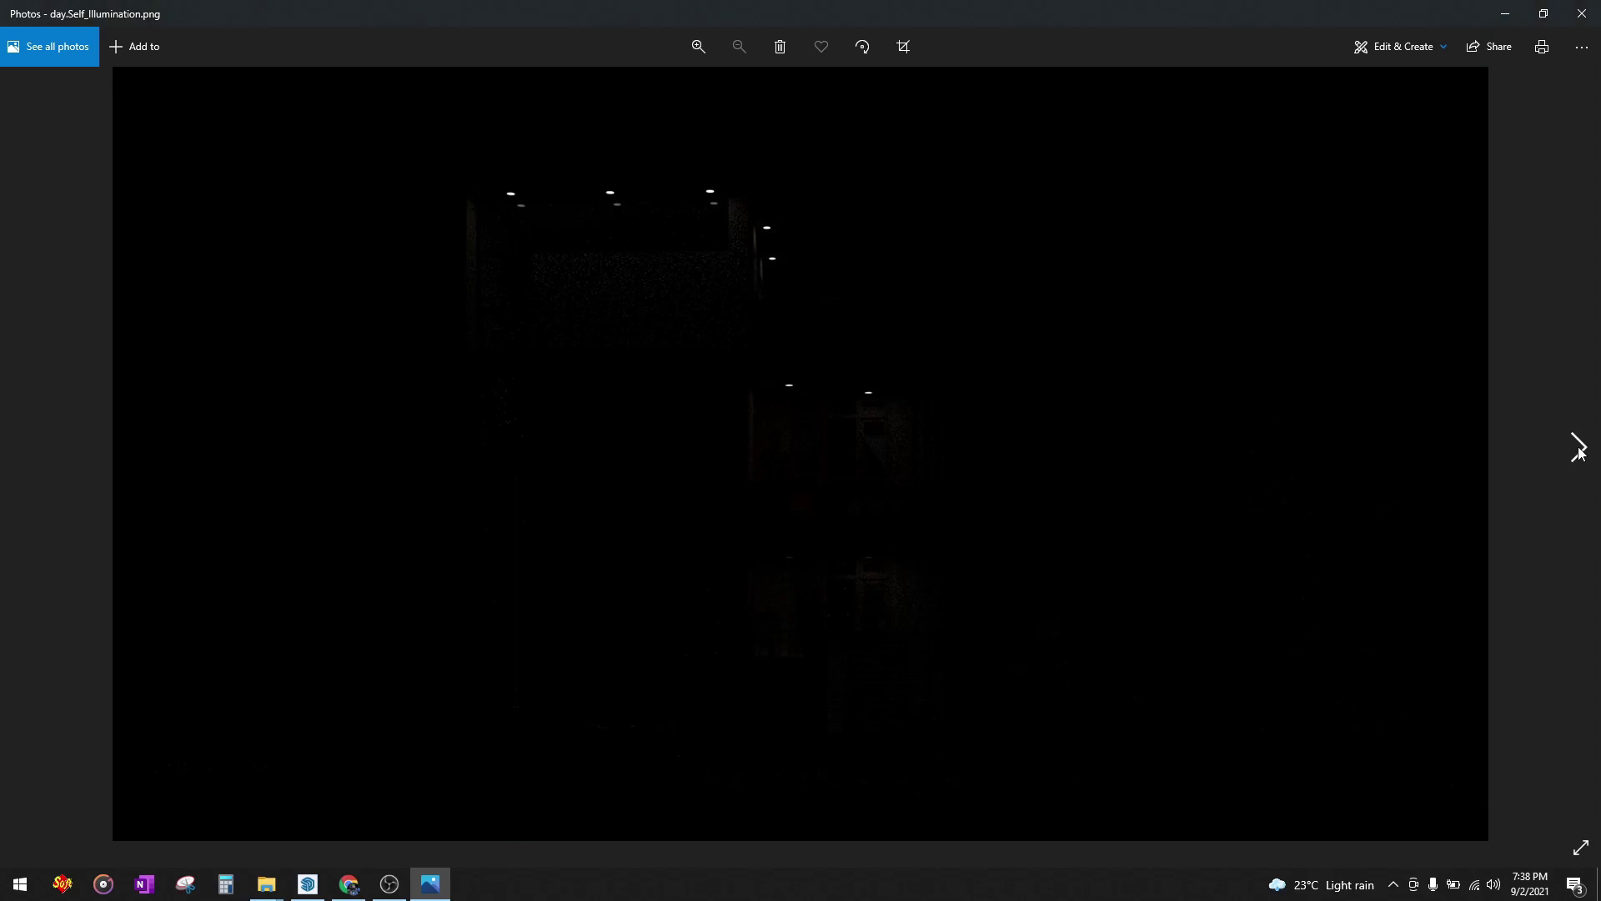
pyautogui.click(1581, 14)
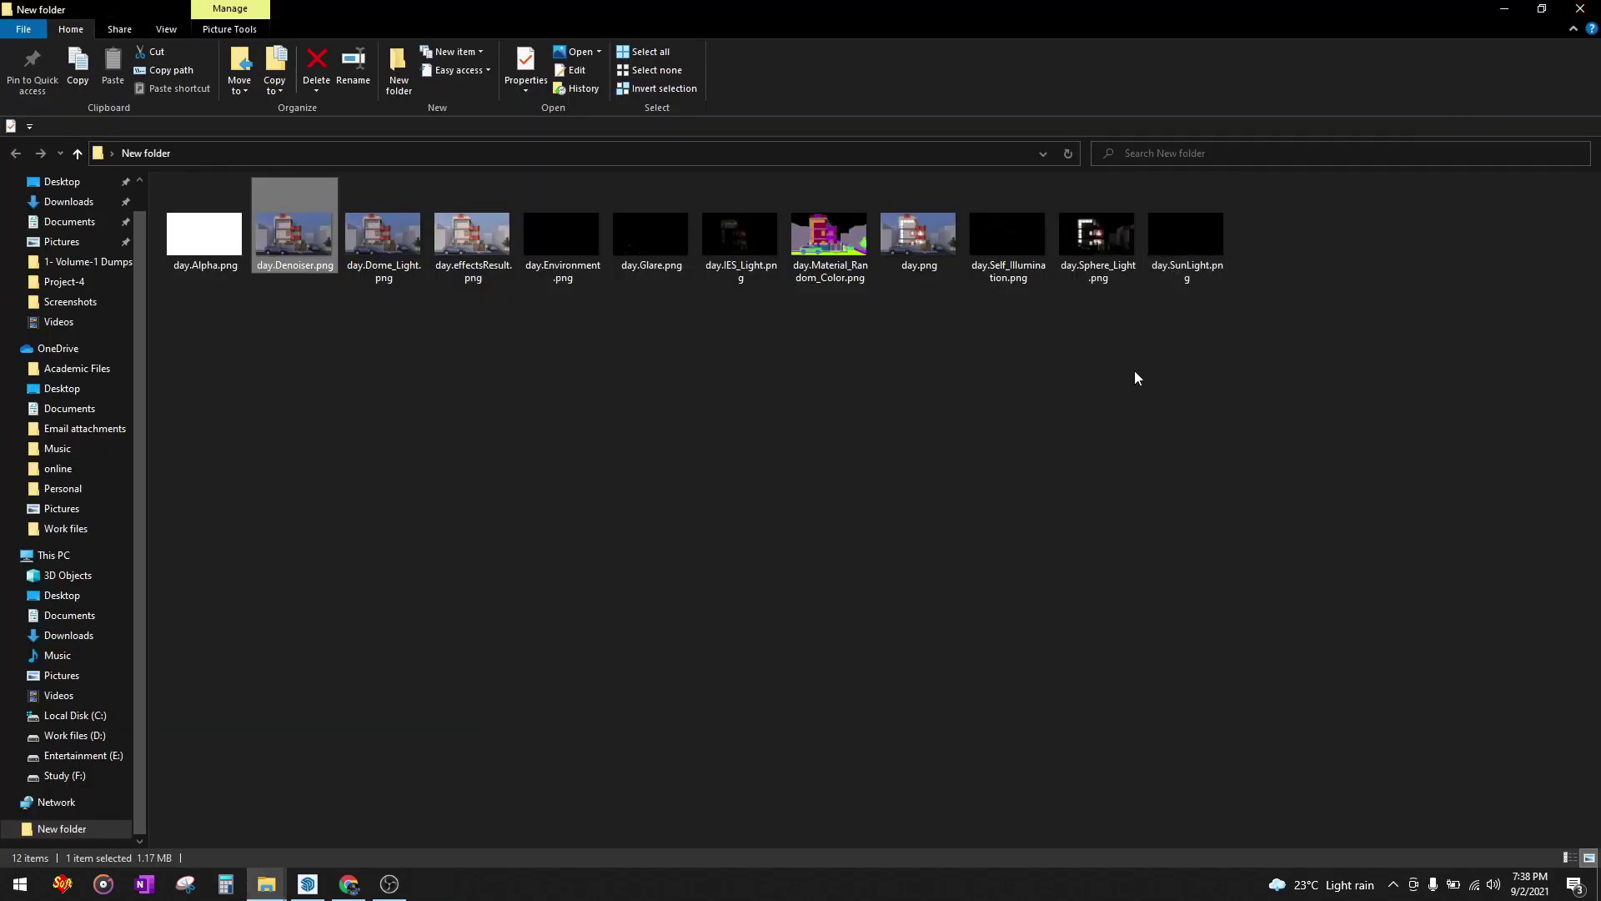
# - Open day.effectsResult.png in Photos, then switch back to the V-Ray Frame Buffer
pyautogui.click(468, 409)
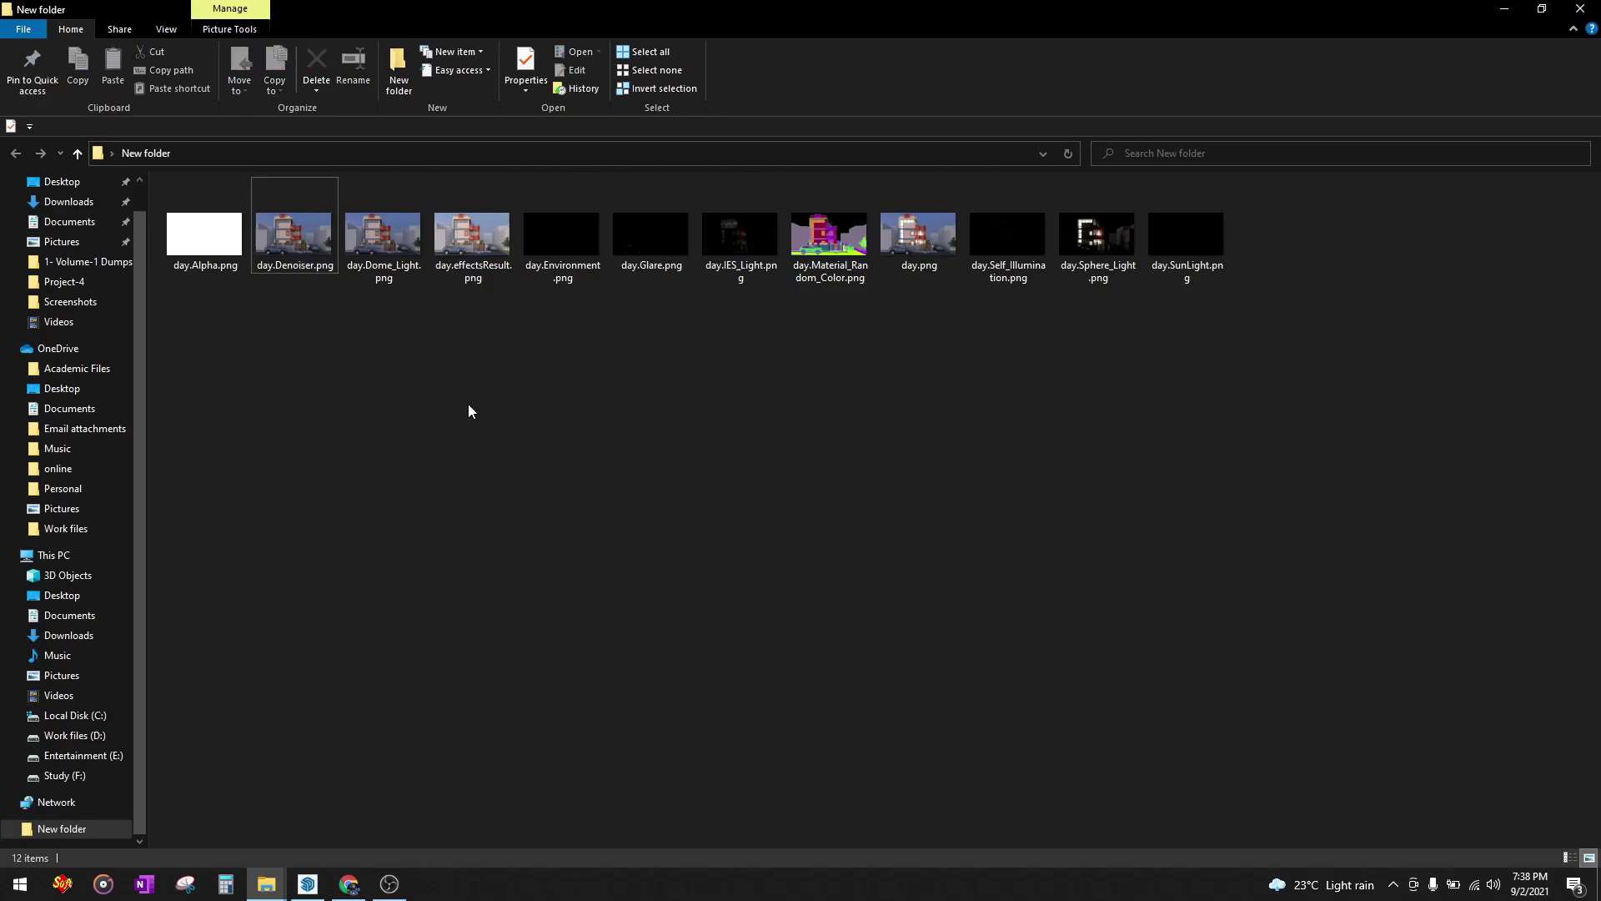
pyautogui.doubleClick(478, 240)
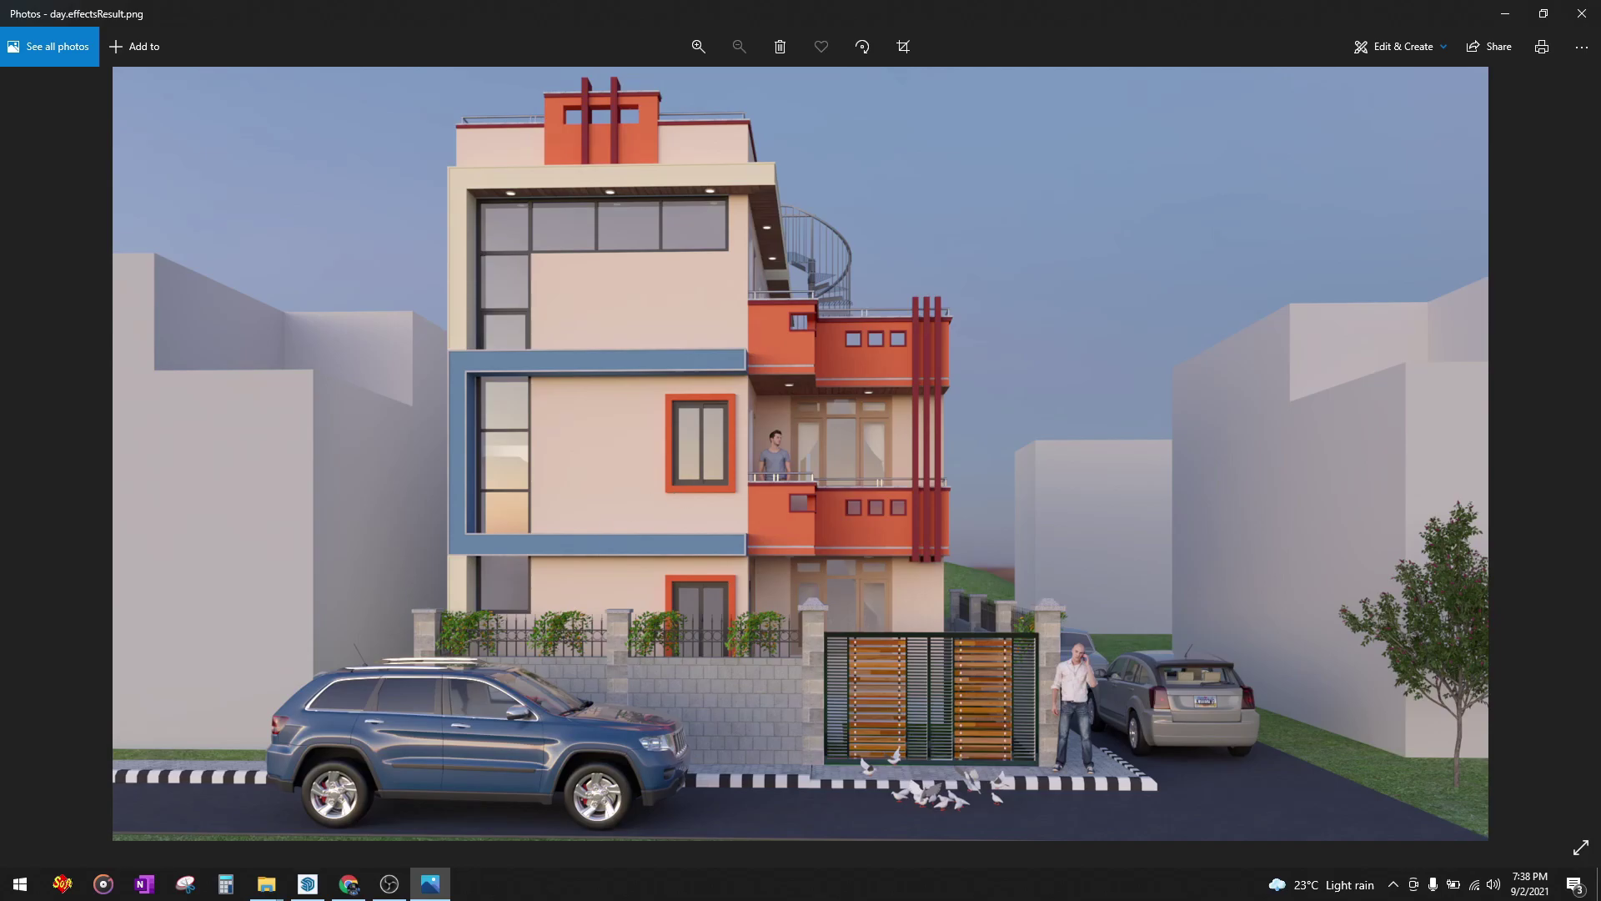
pyautogui.click(307, 884)
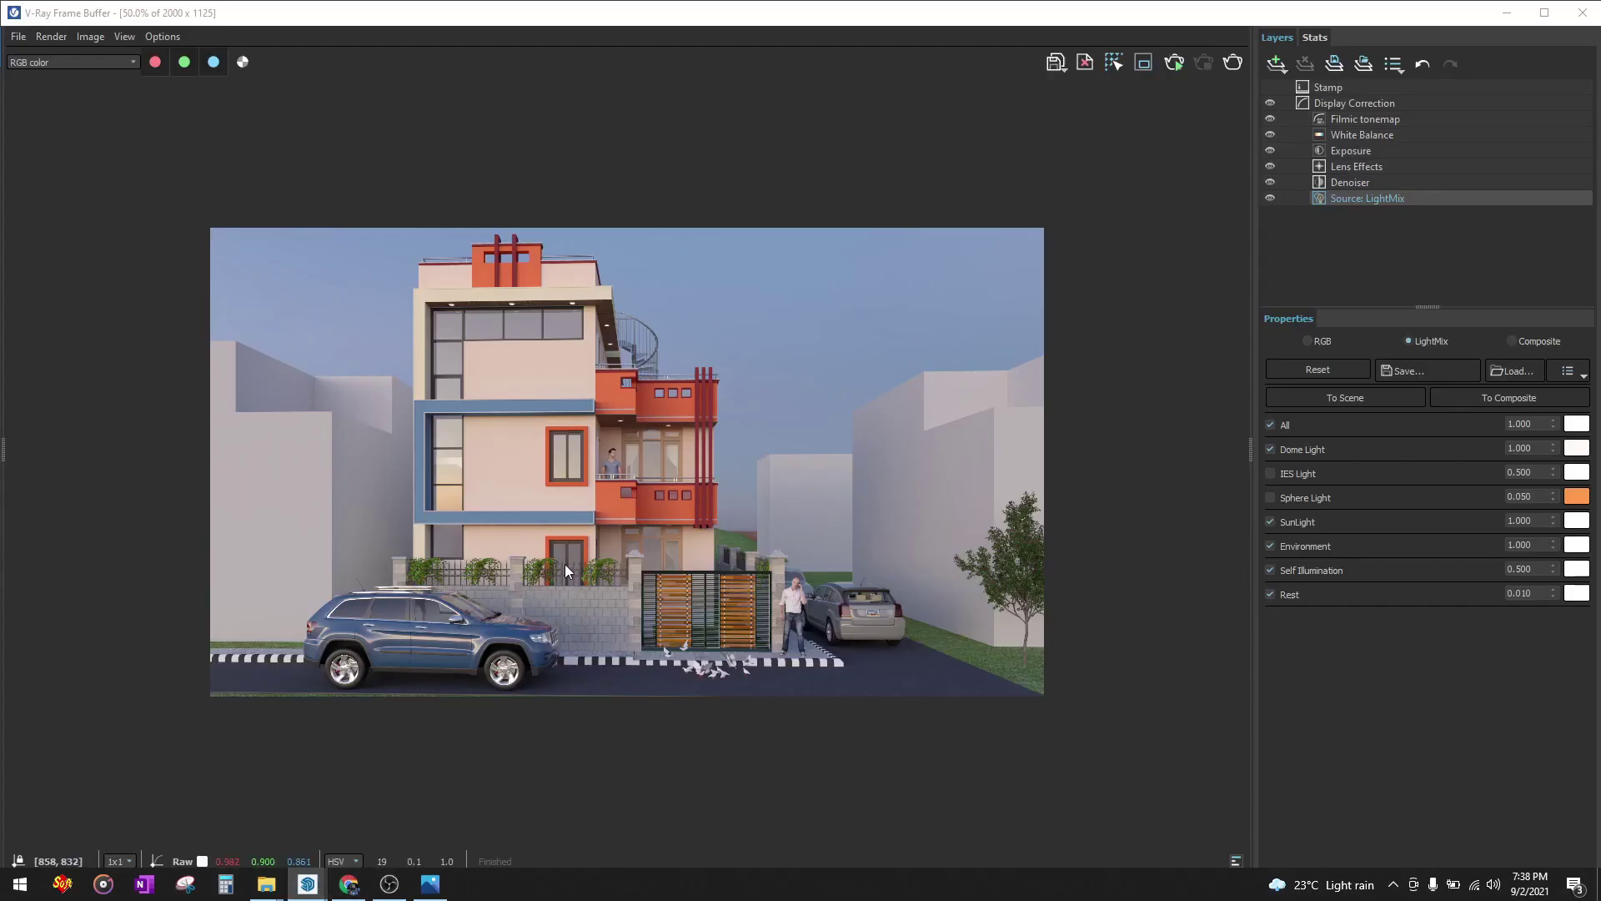